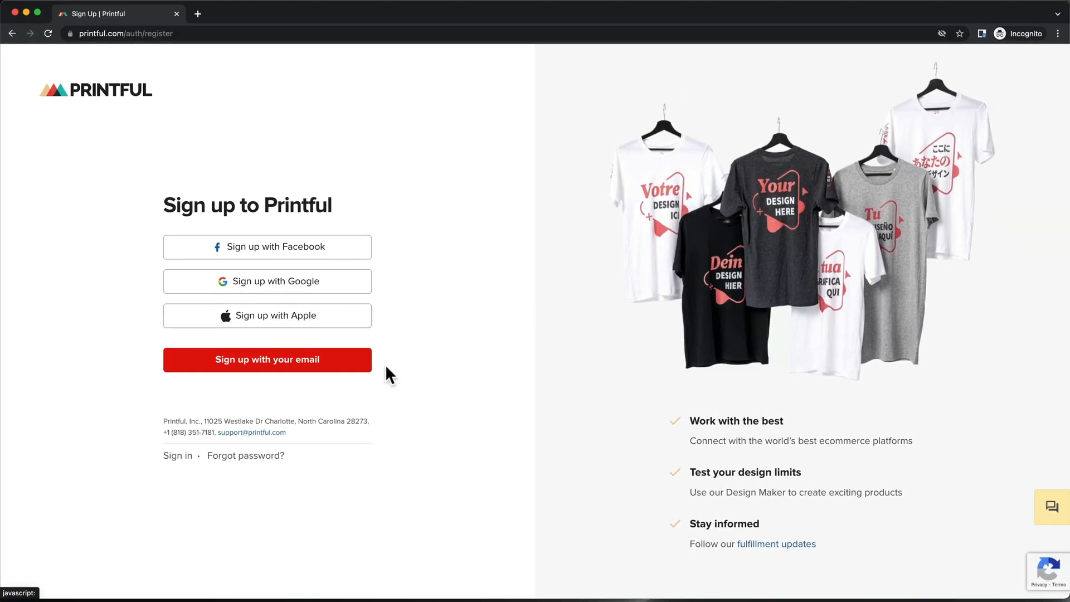
Step: Sign up by email, filling in the full name, email and account password and agreeing to the Terms of Service
click(268, 361)
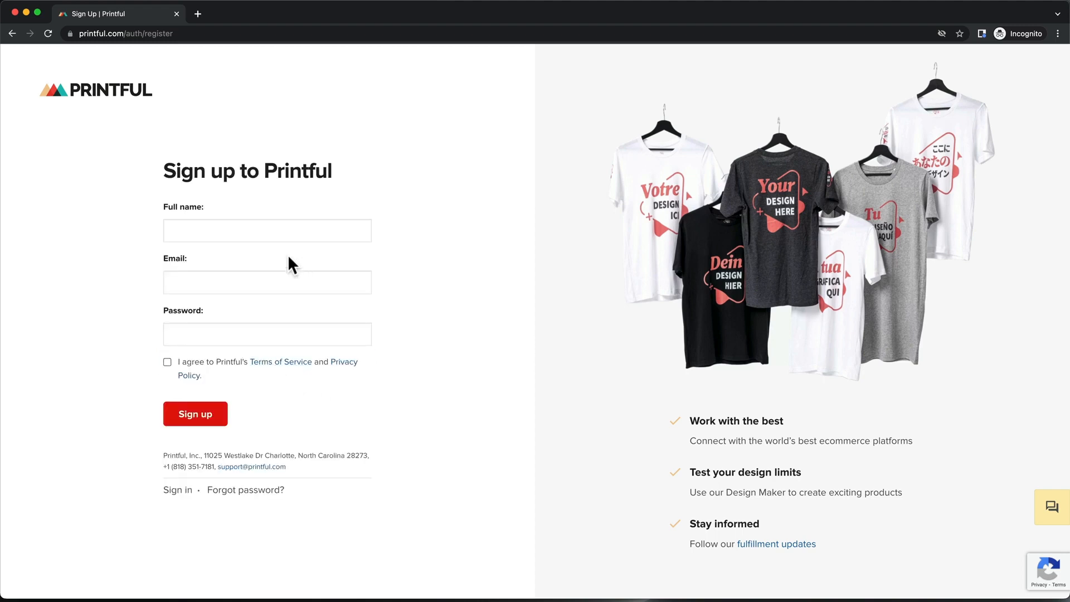
click(256, 231)
text(Simon)
key(Tab)
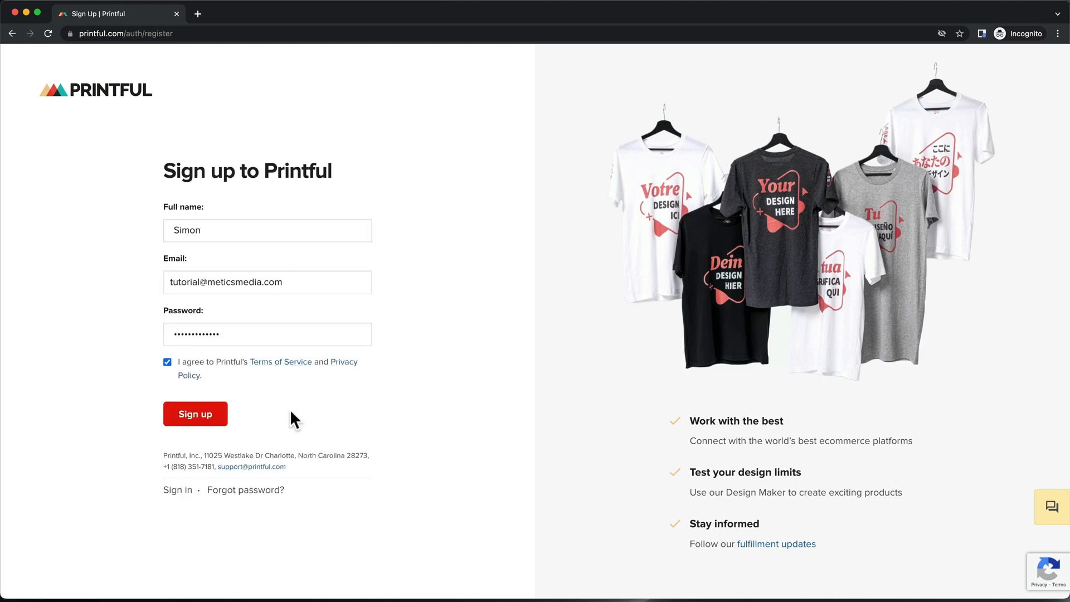
click(201, 415)
Step: Answer the onboarding question with "Start my first online business" and finish the registration
click(279, 337)
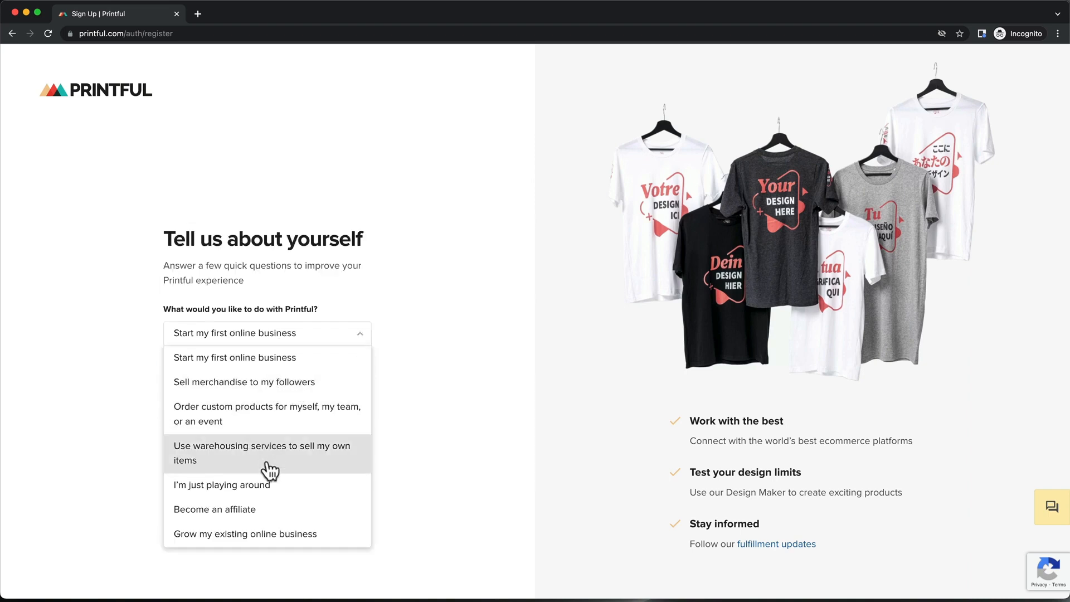
click(258, 370)
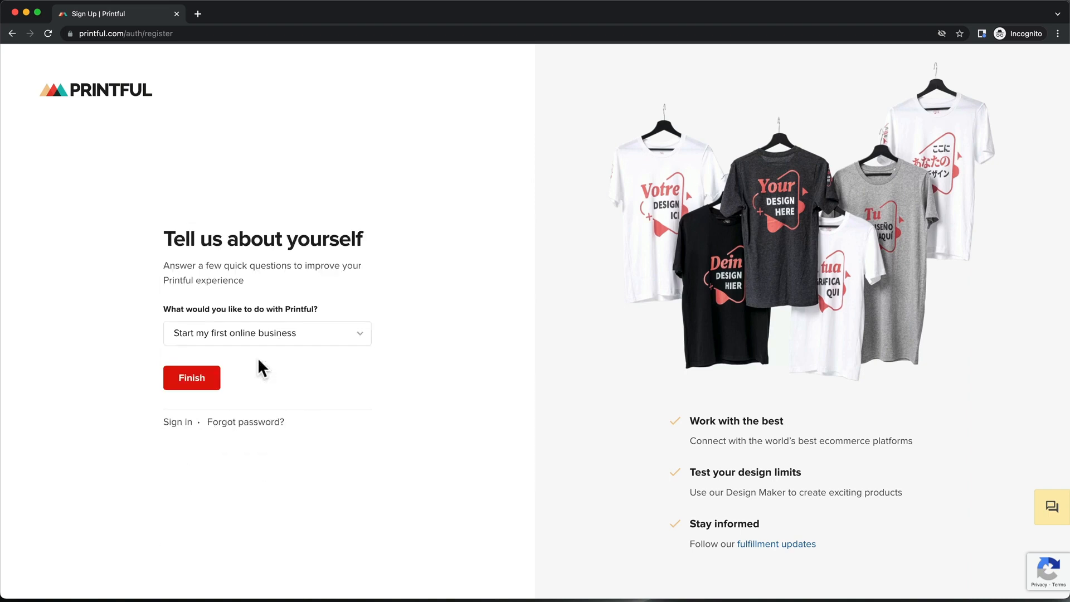
click(198, 383)
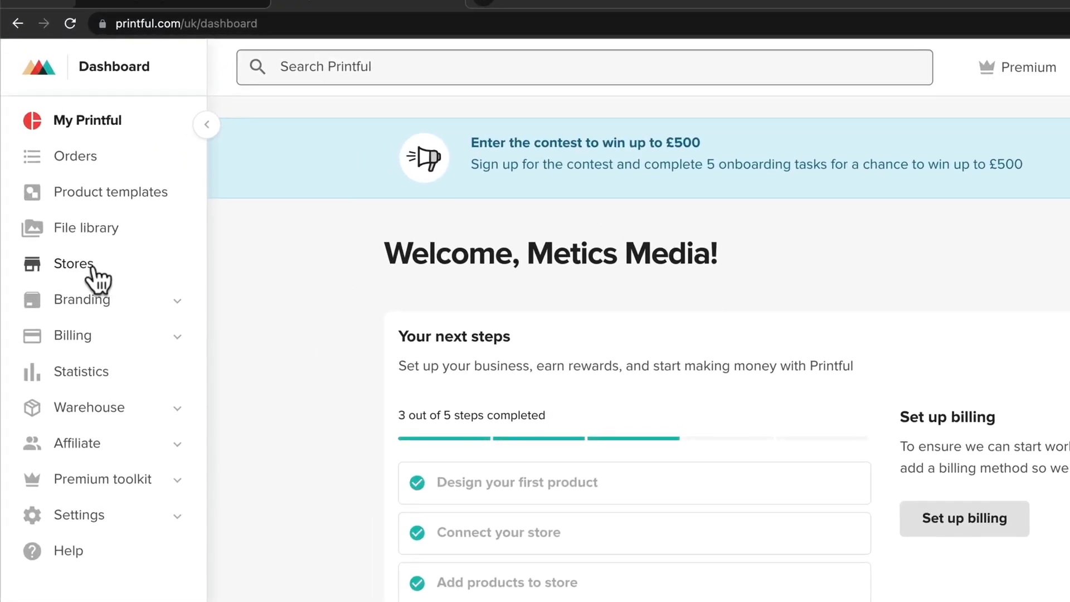
Step: Choose Shopify as the ecommerce platform for a new store connection in the Stores section
click(94, 270)
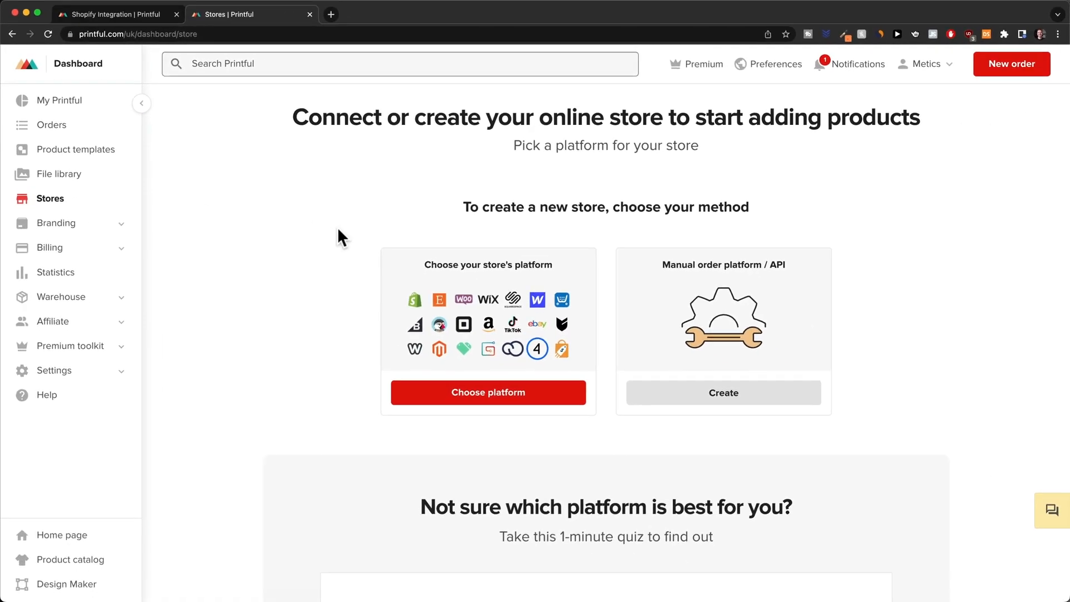
click(482, 396)
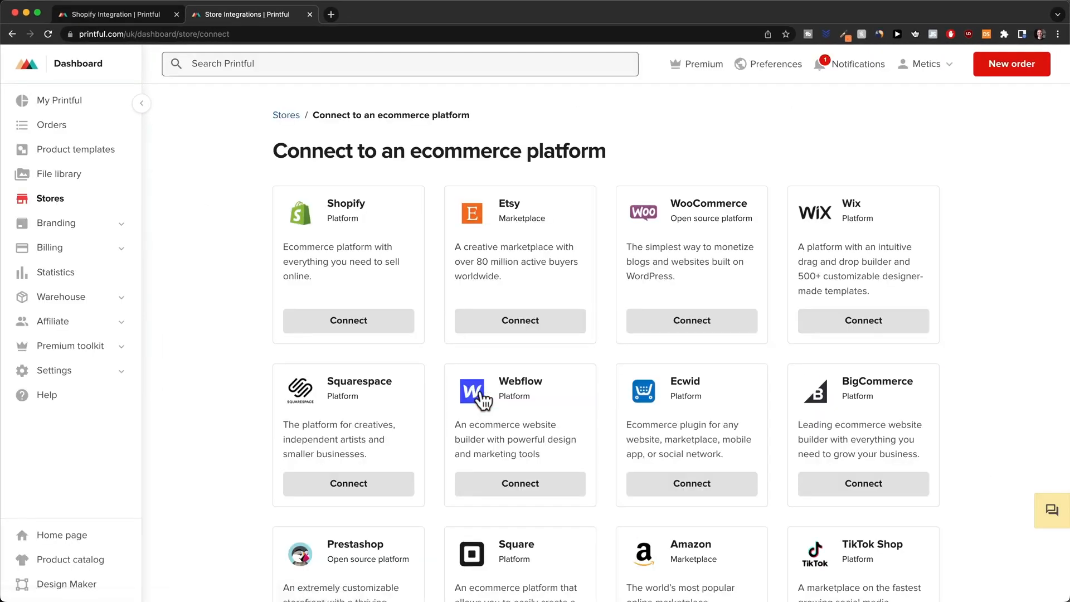
click(381, 332)
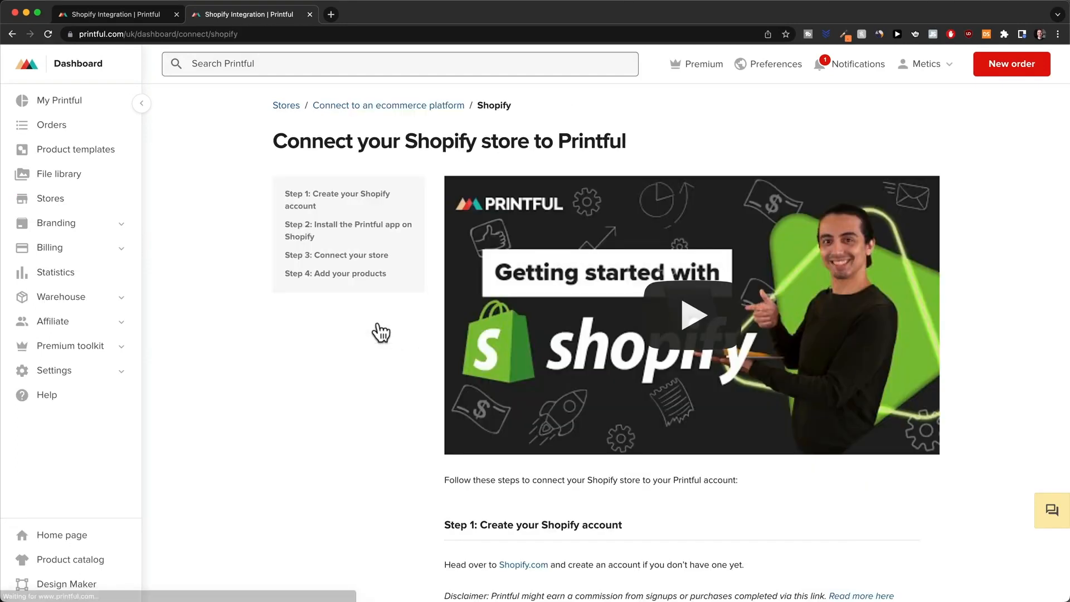
Step: Install the "Printful: Print on Demand" app on the Shopify store and connect the store to the existing Printful account
scroll(381, 332, down, 5)
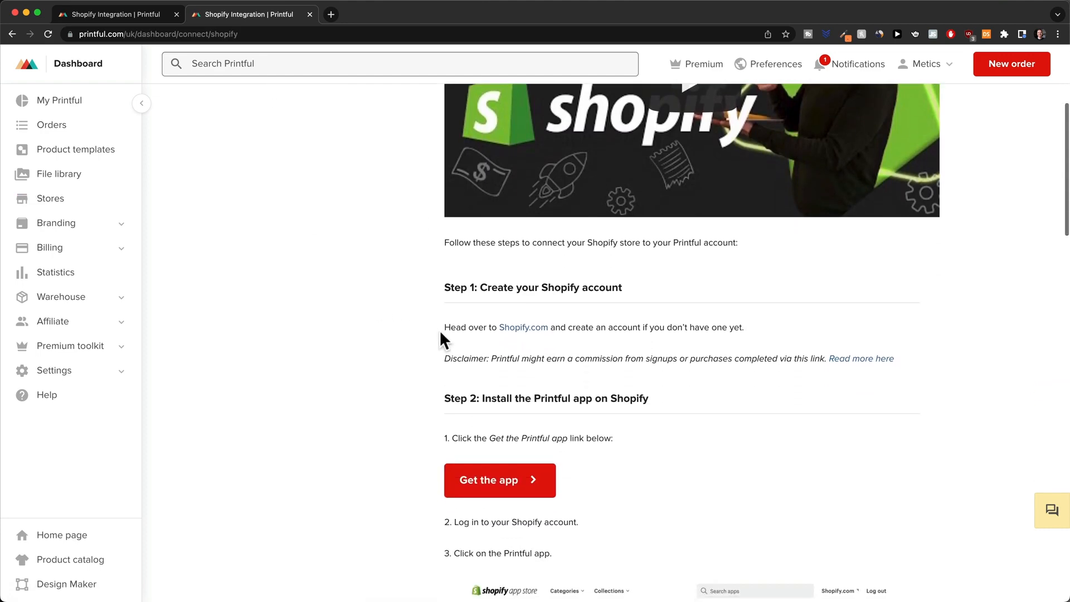
click(500, 481)
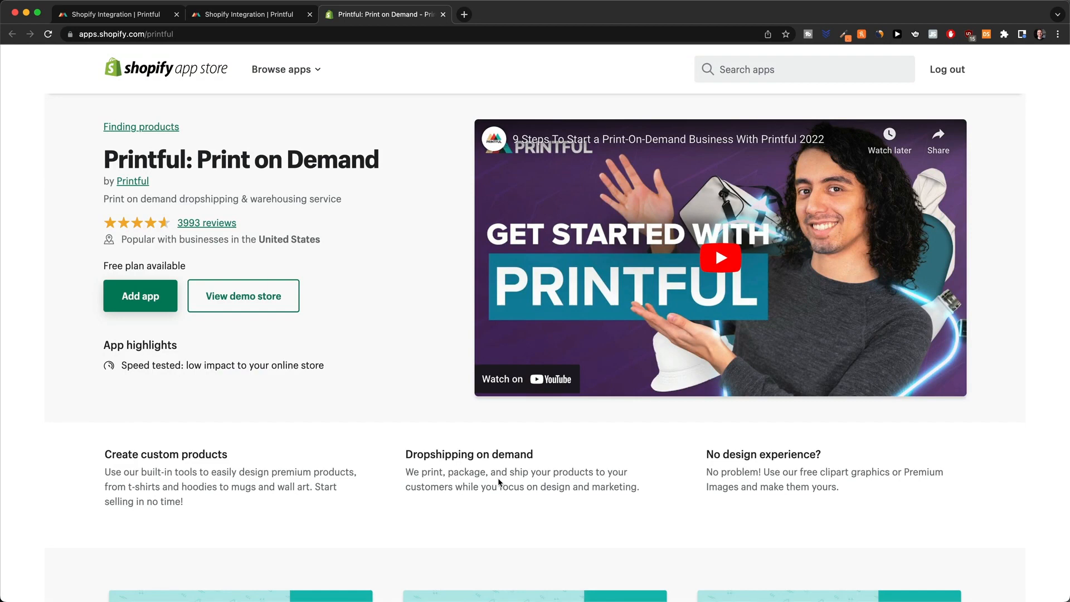
click(154, 311)
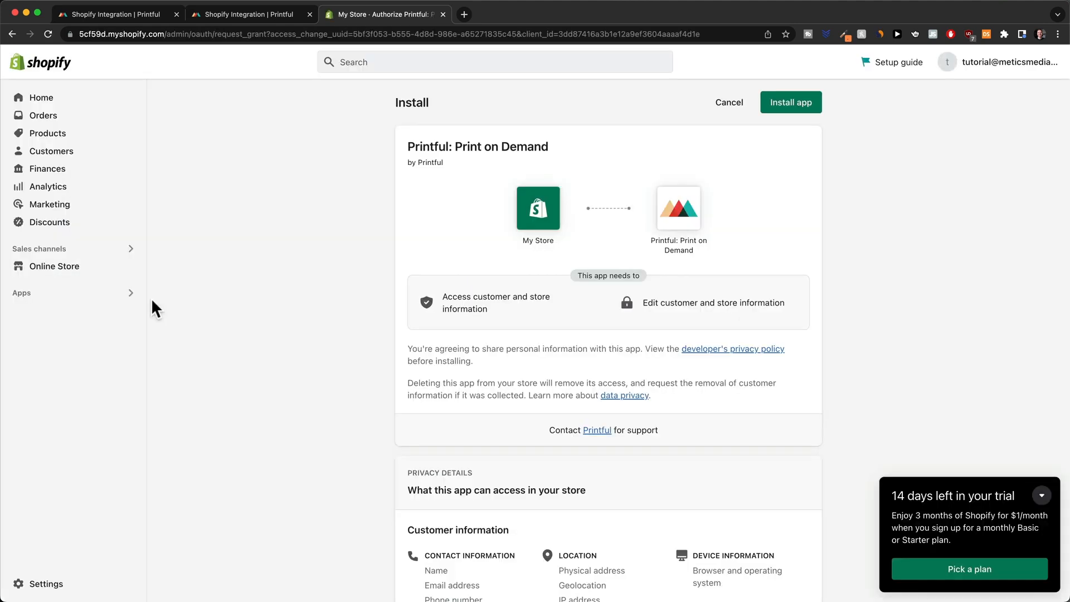
click(791, 107)
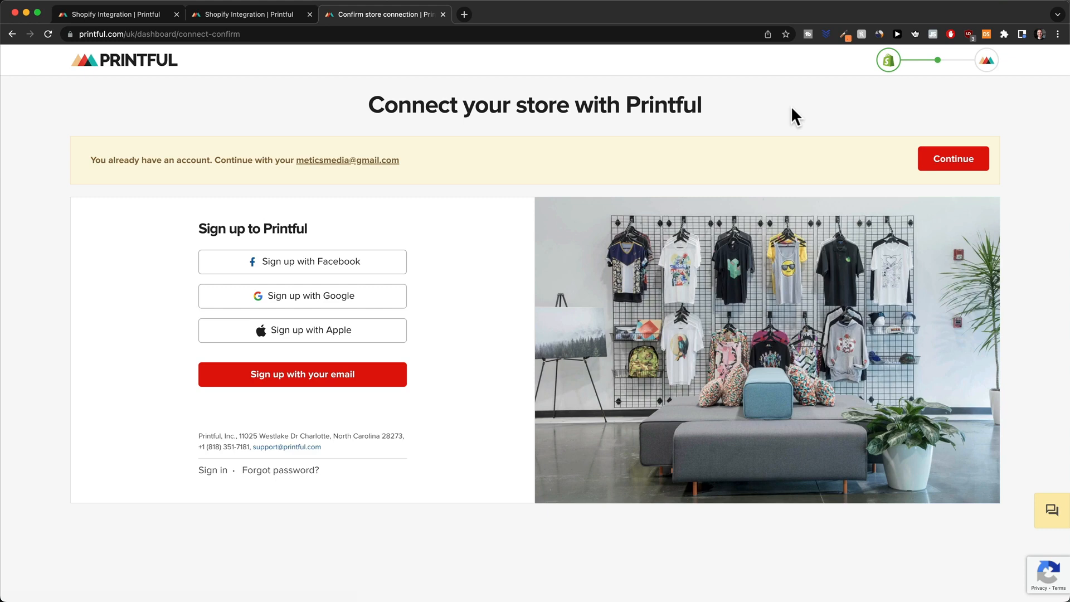
click(953, 162)
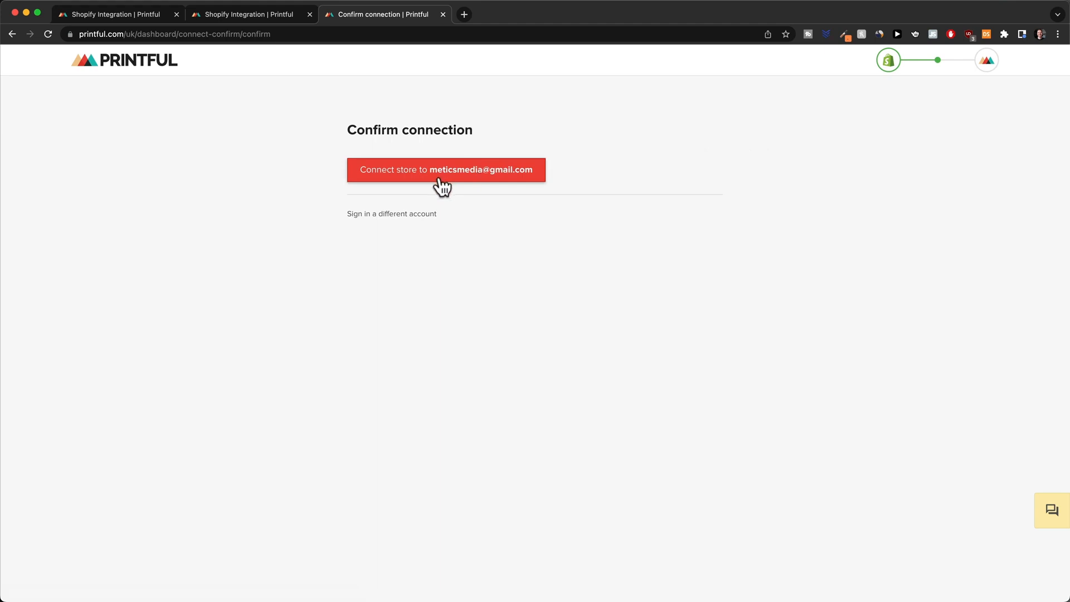
click(440, 180)
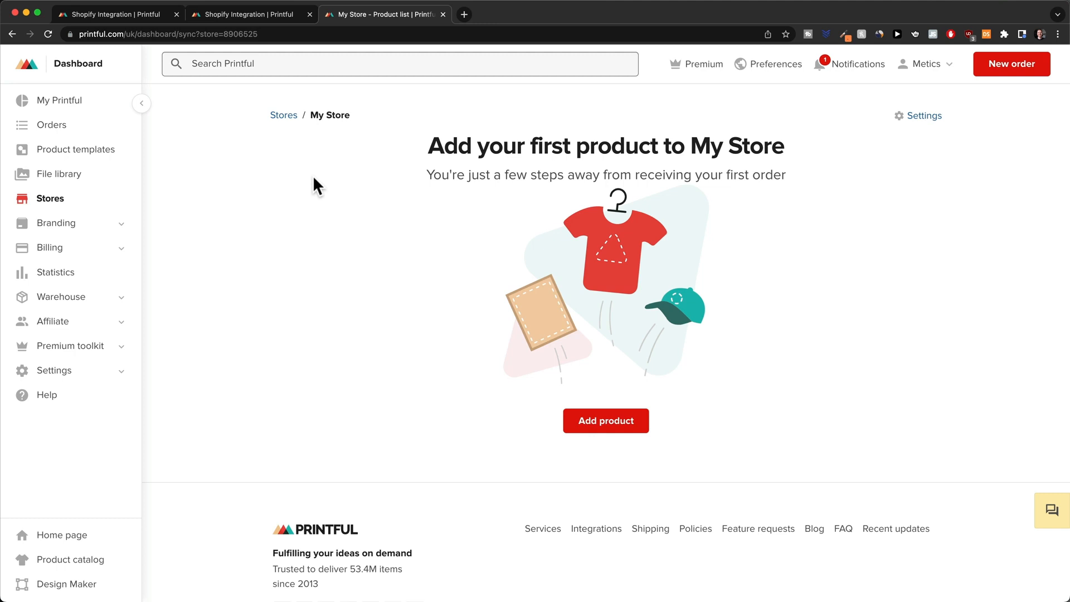
Step: Start adding a product to My Store from the list of connected stores
click(59, 204)
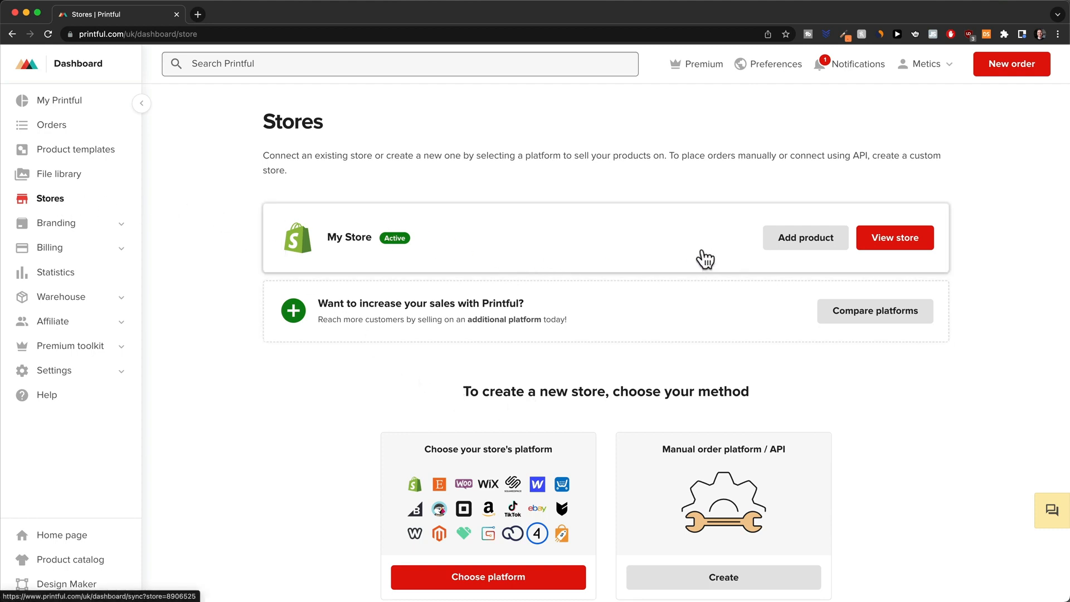
click(806, 250)
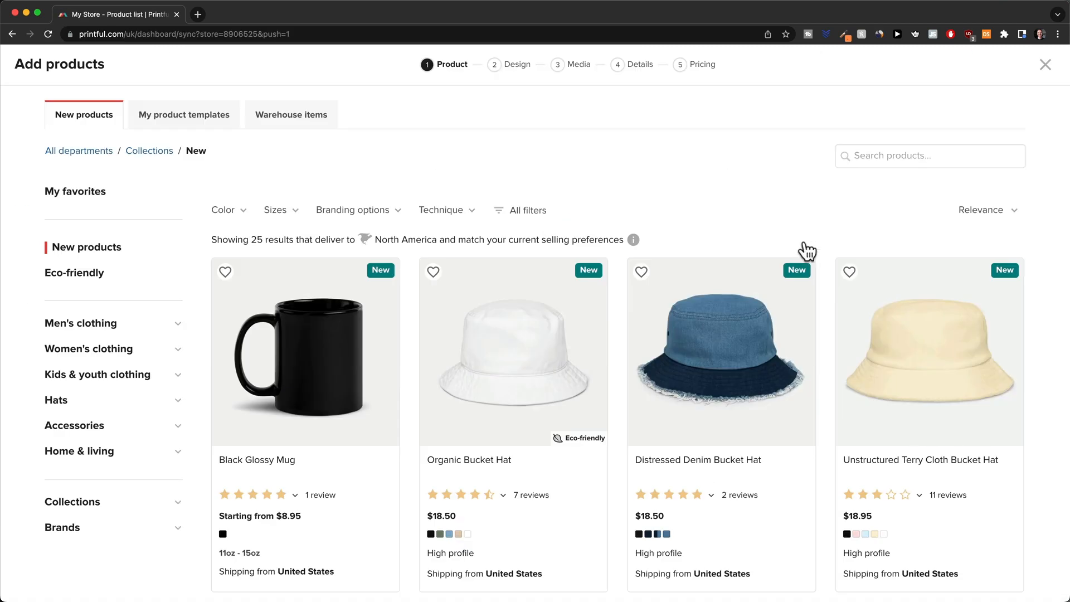
Step: Browse the new products collection, examining the available product types, prices, sizes and shipping origins
scroll(747, 251, down, 5)
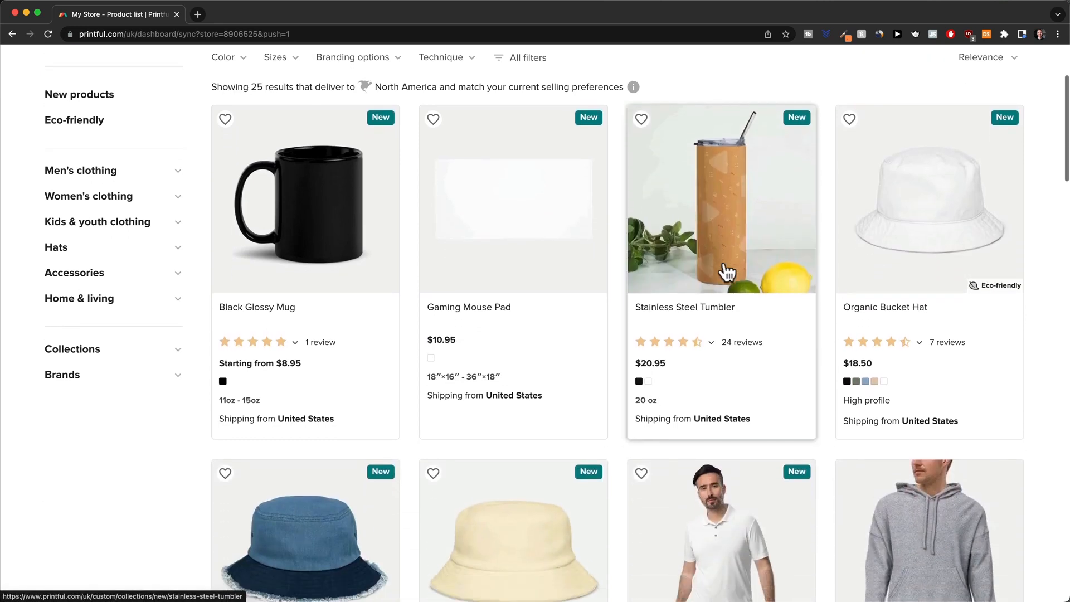
scroll(727, 279, down, 11)
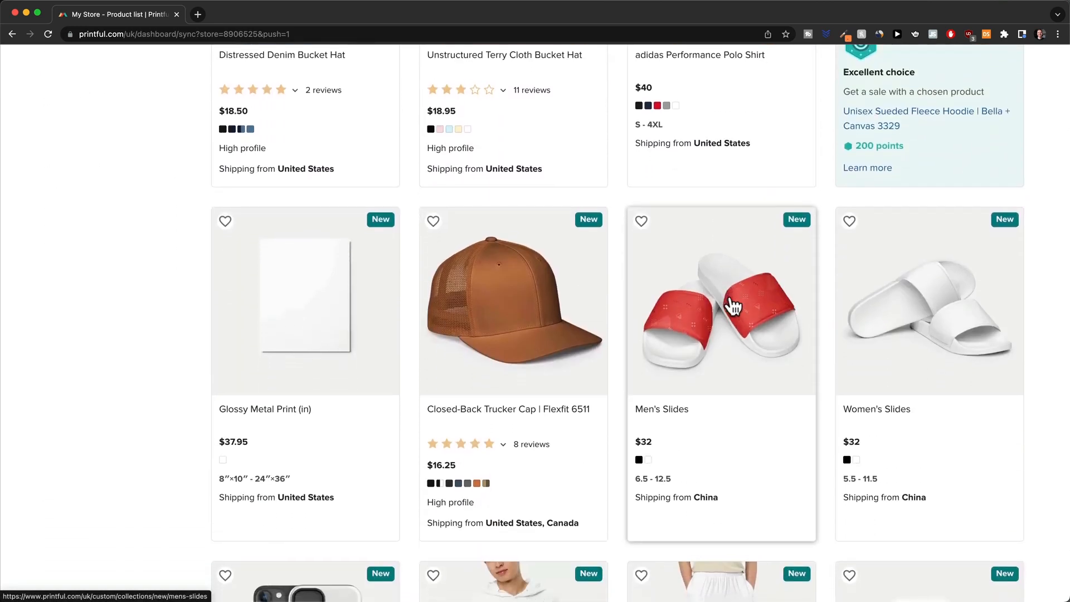
scroll(895, 299, down, 3)
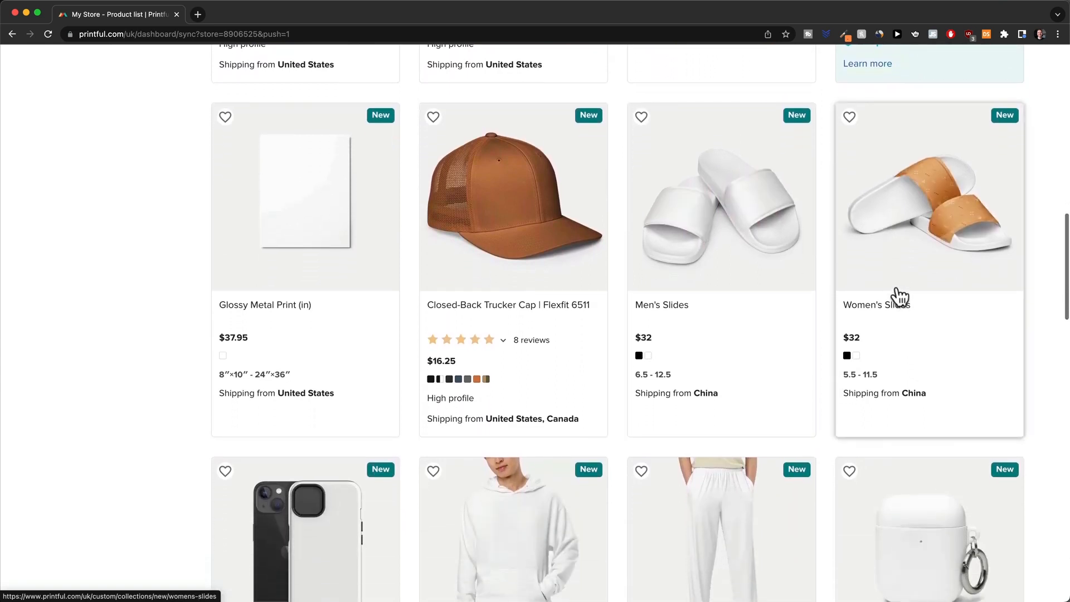
scroll(899, 297, down, 1)
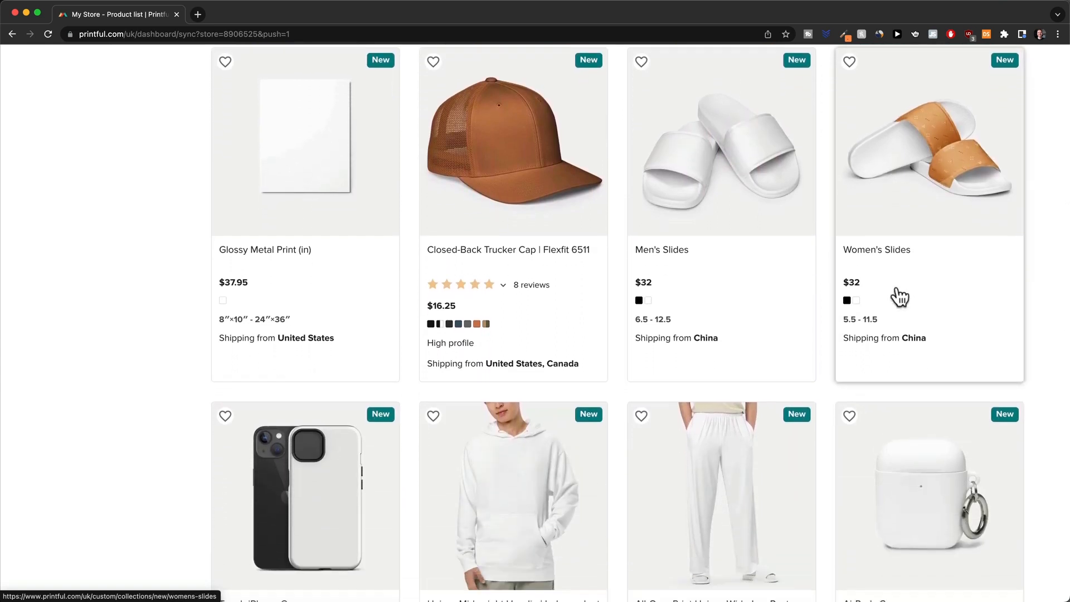
scroll(899, 297, down, 4)
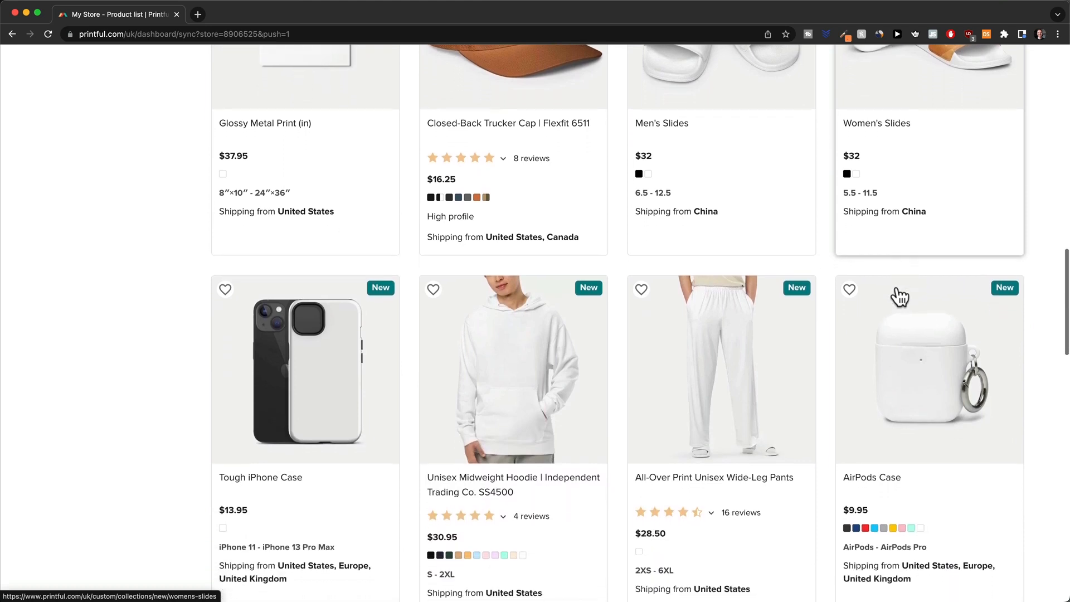
scroll(899, 297, down, 1)
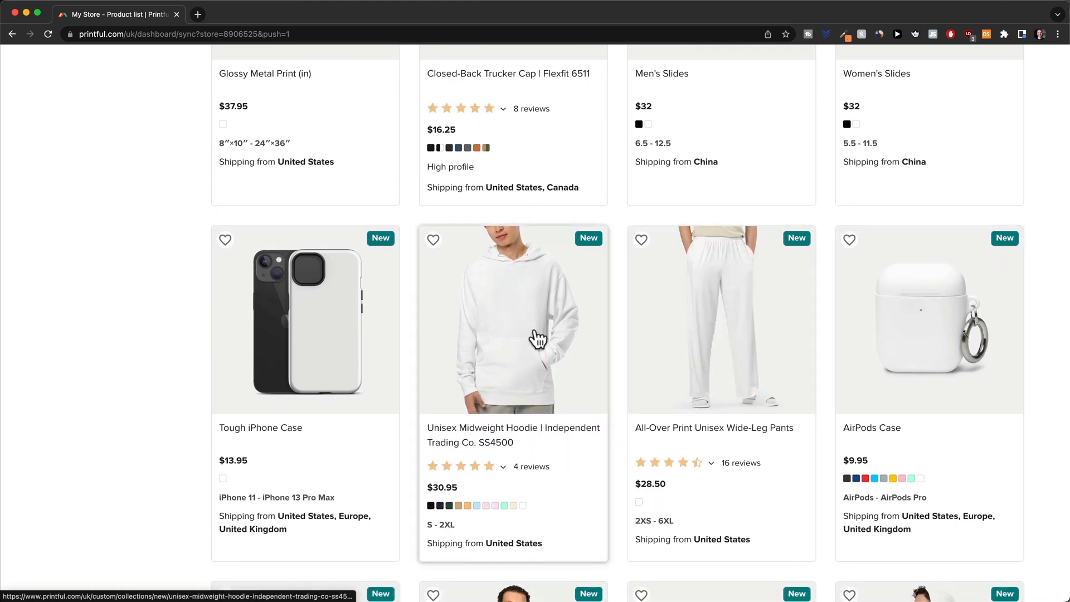
scroll(535, 348, down, 3)
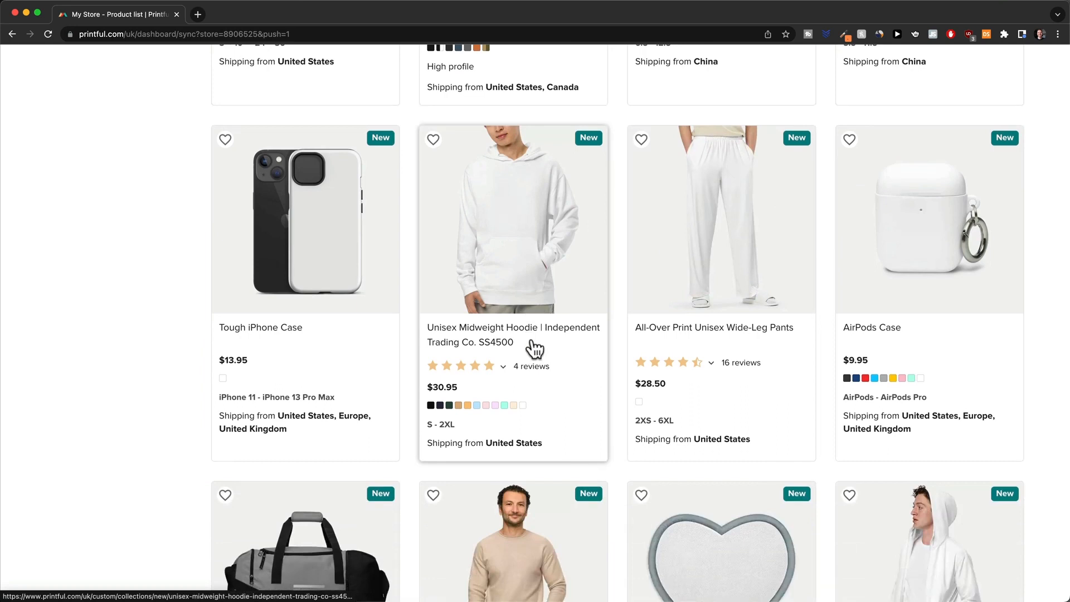
scroll(533, 348, down, 6)
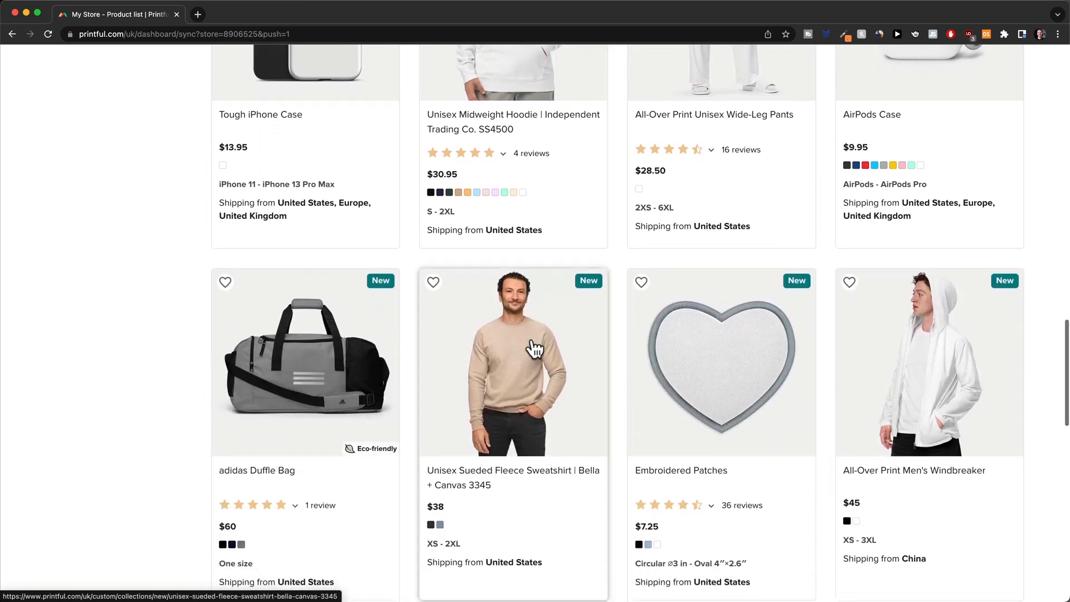
scroll(289, 384, down, 2)
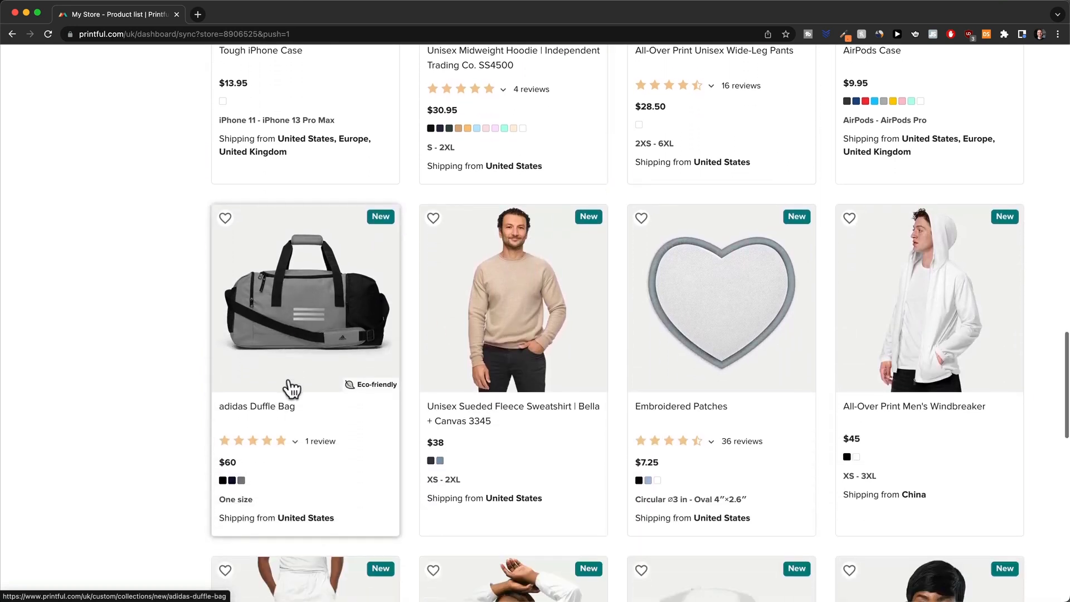
scroll(316, 346, up, 8)
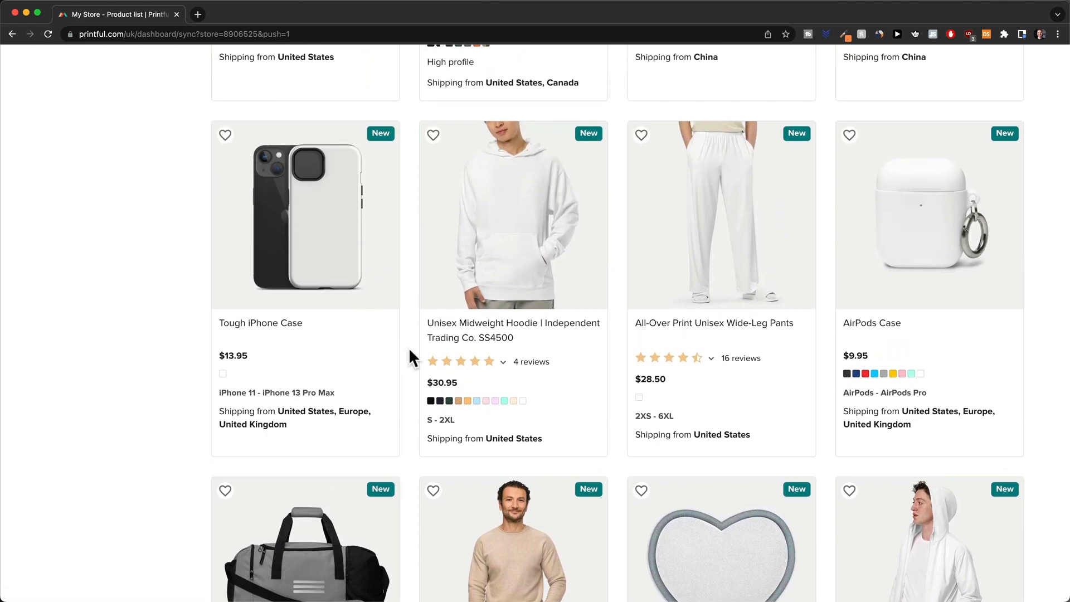
scroll(409, 351, up, 10)
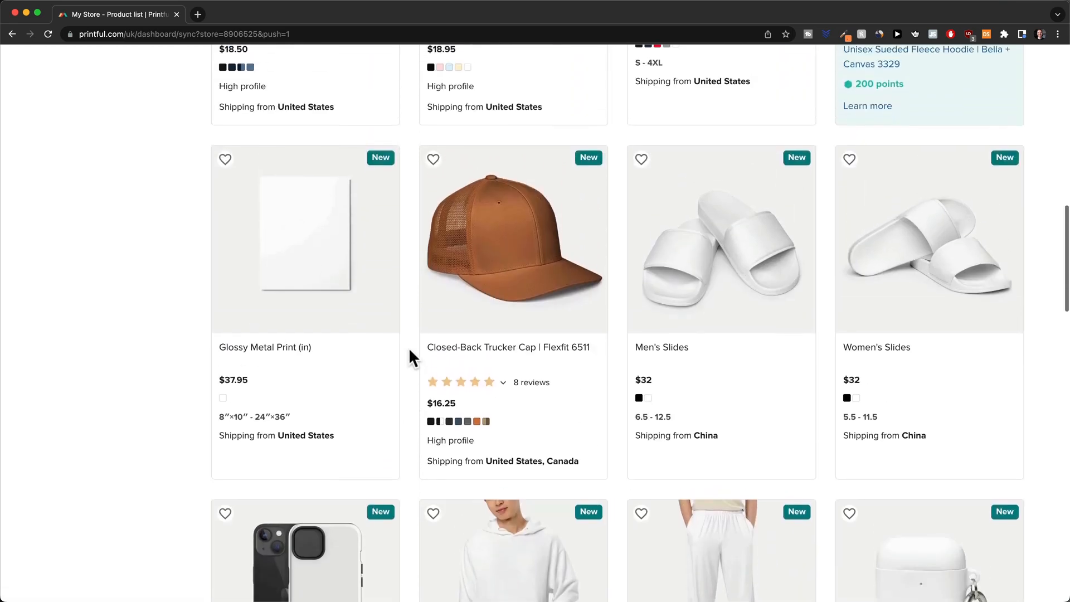
scroll(409, 347, up, 3)
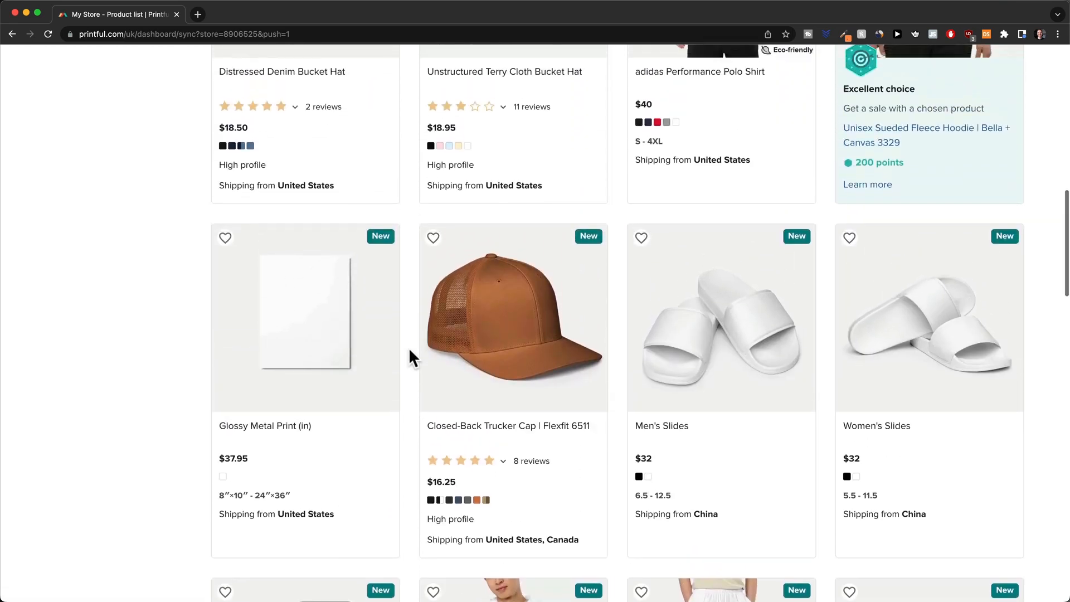
scroll(408, 346, up, 9)
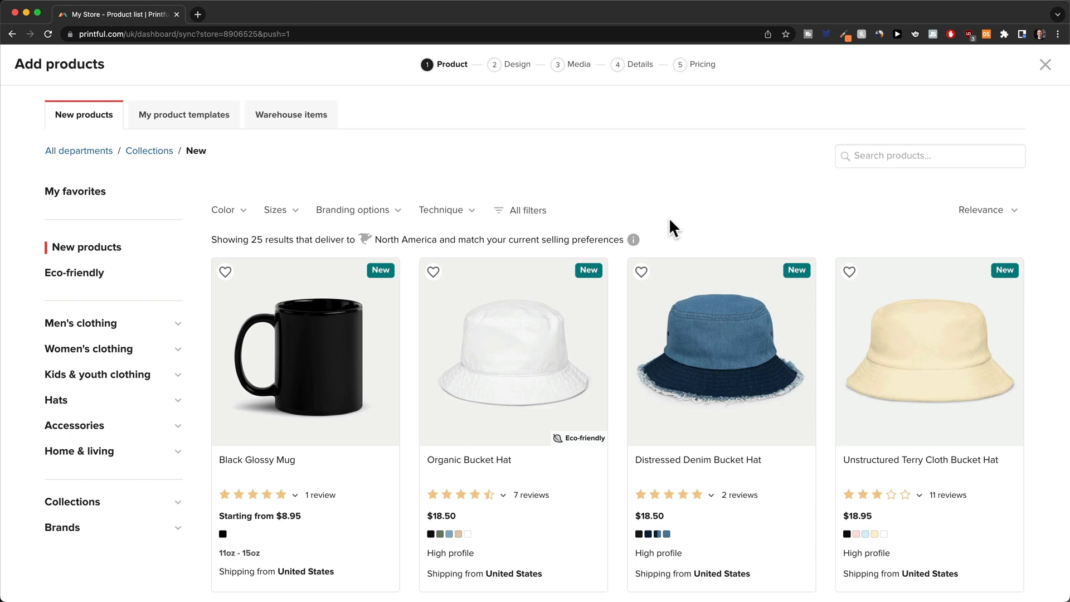
Step: Select the Unisex Staple T-Shirt | Bella + Canvas 3001 from the Bestsellers collection as the product to design
scroll(119, 477, down, 3)
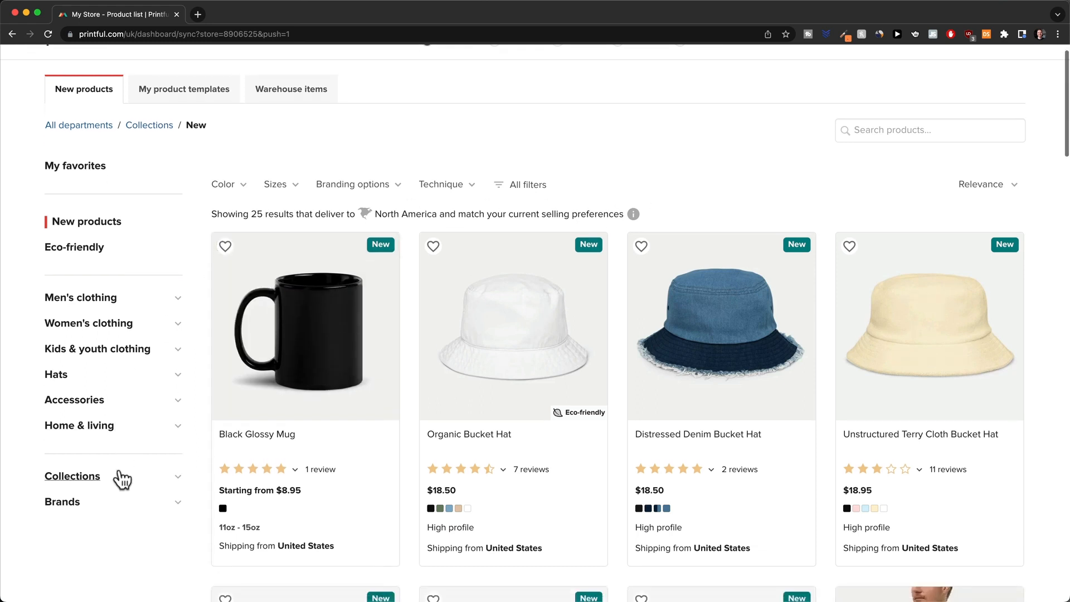
click(104, 430)
scroll(105, 442, down, 2)
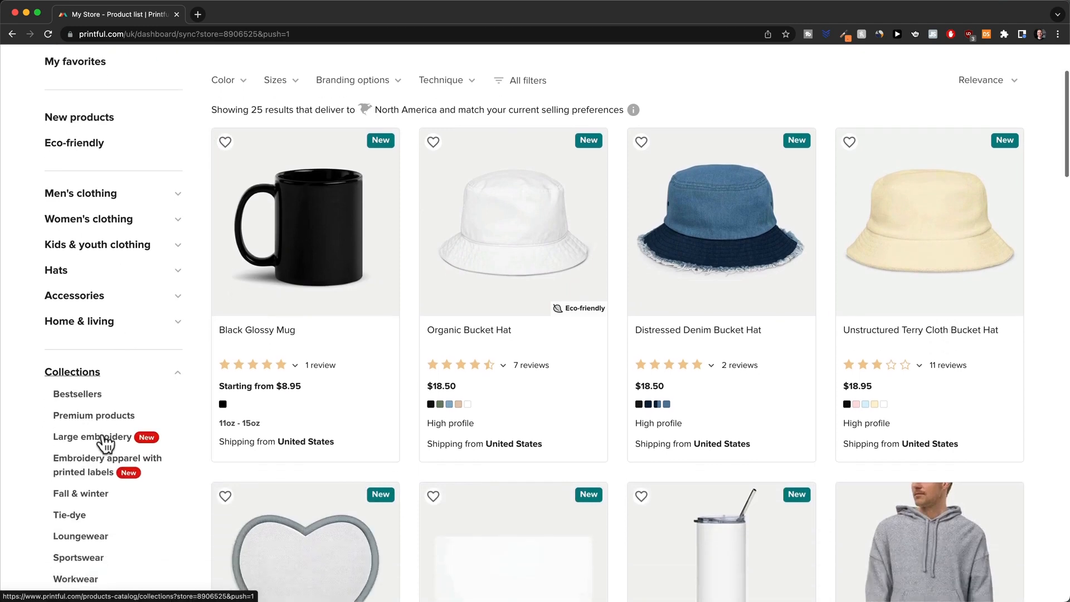
click(81, 396)
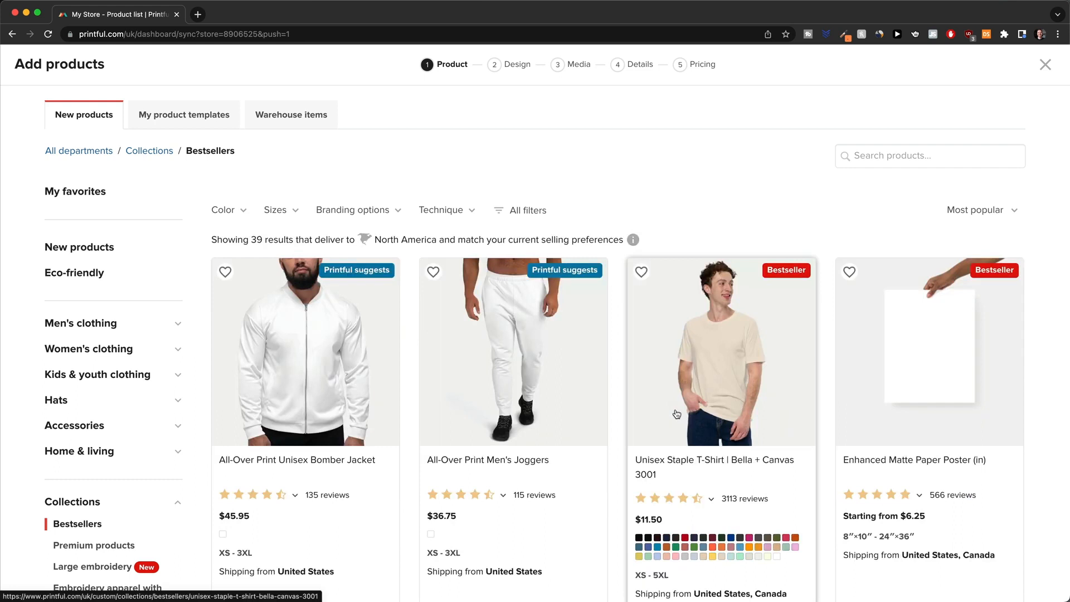
scroll(677, 414, down, 3)
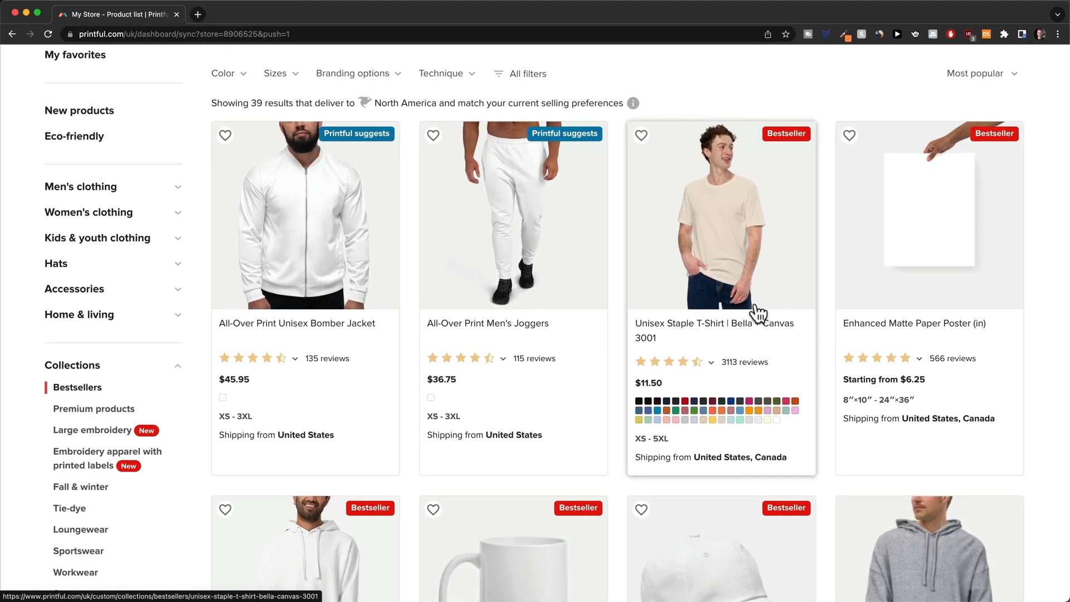
click(750, 312)
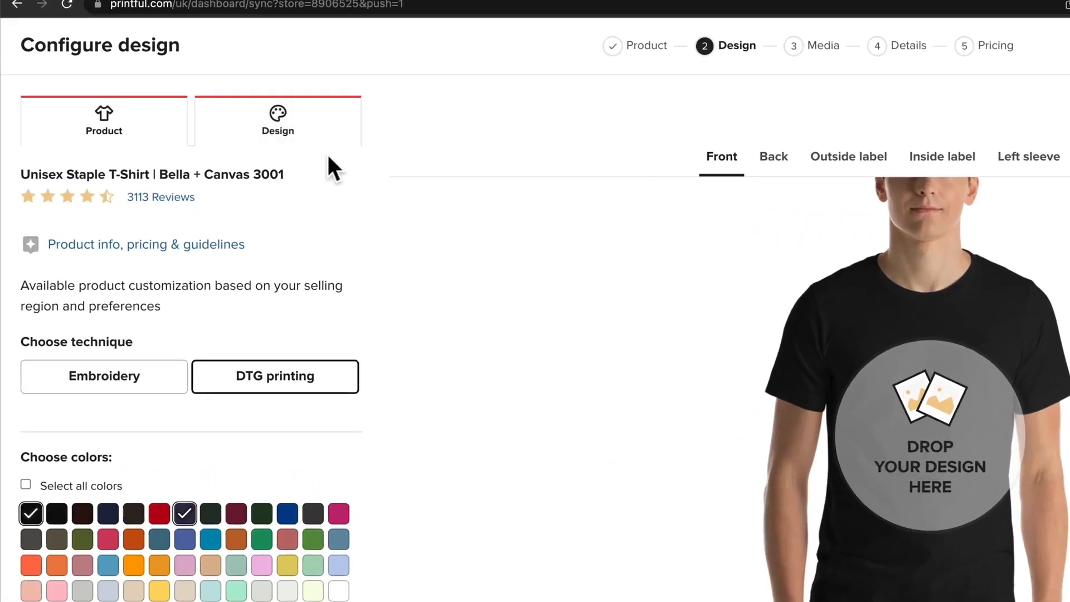
Step: Read through several pages of customer reviews for the Unisex Staple T-Shirt | Bella + Canvas 3001
click(175, 204)
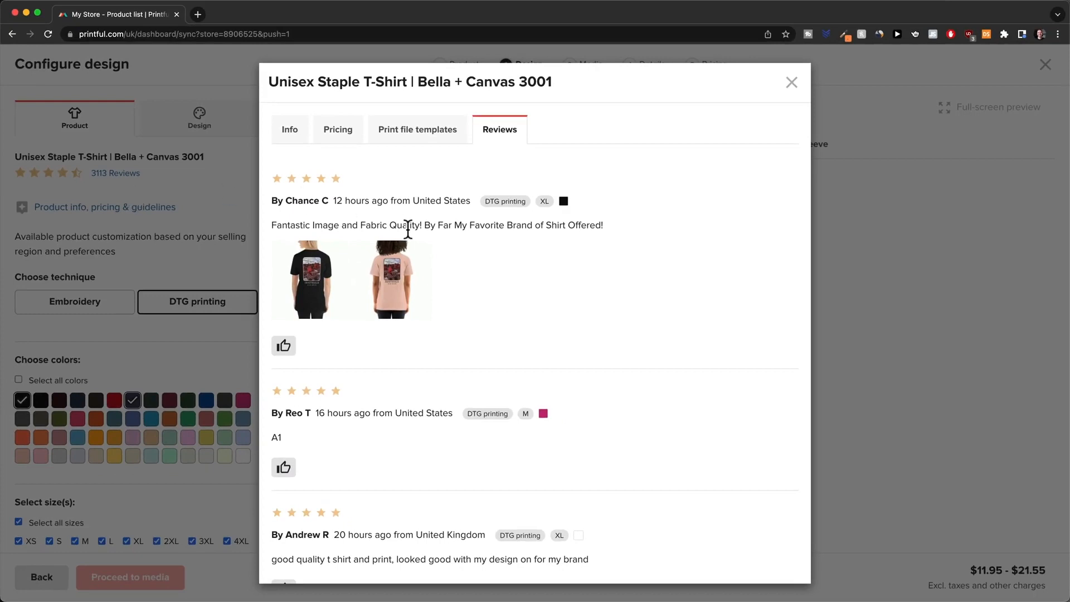
scroll(449, 251, down, 3)
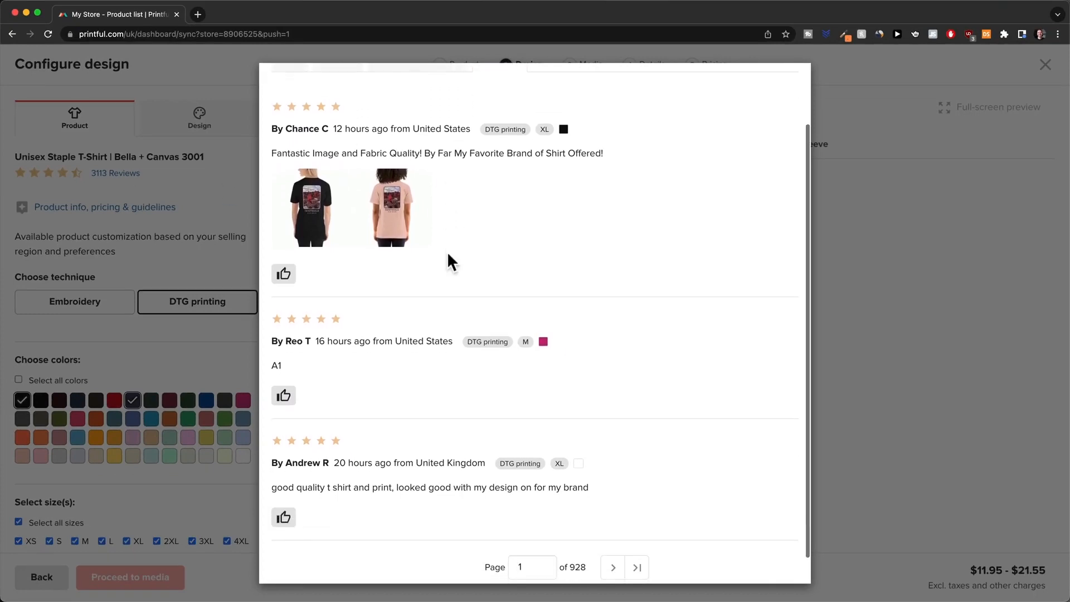
scroll(406, 239, down, 2)
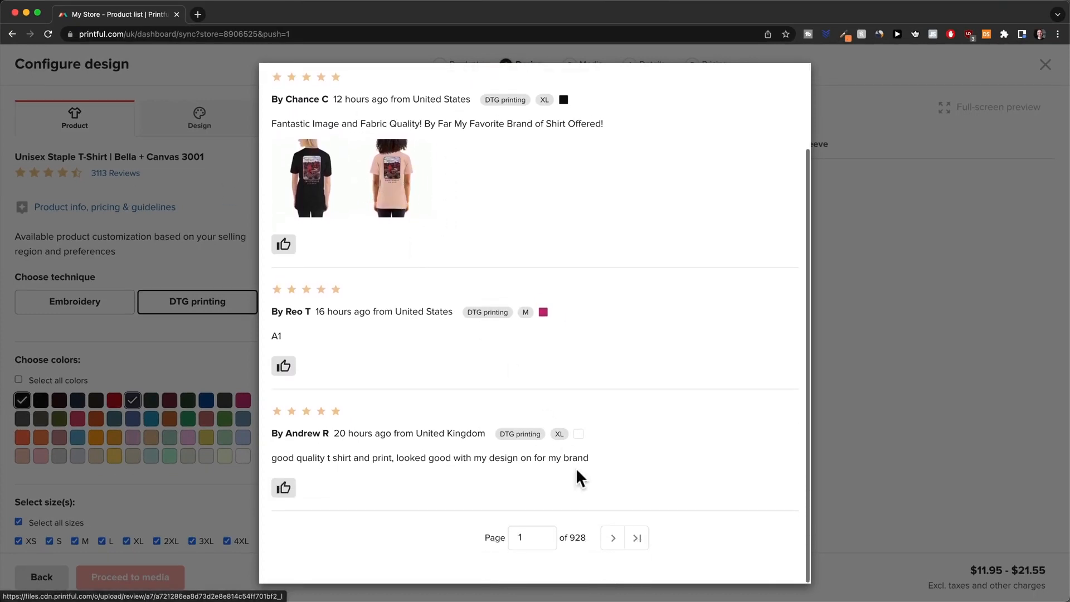
click(613, 539)
click(612, 538)
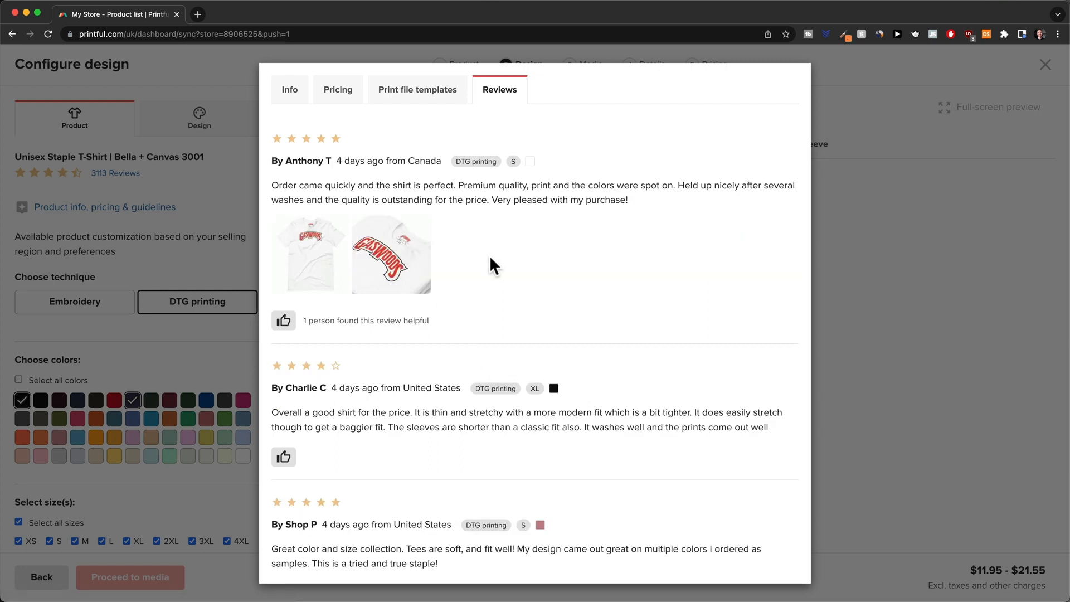
scroll(490, 258, down, 2)
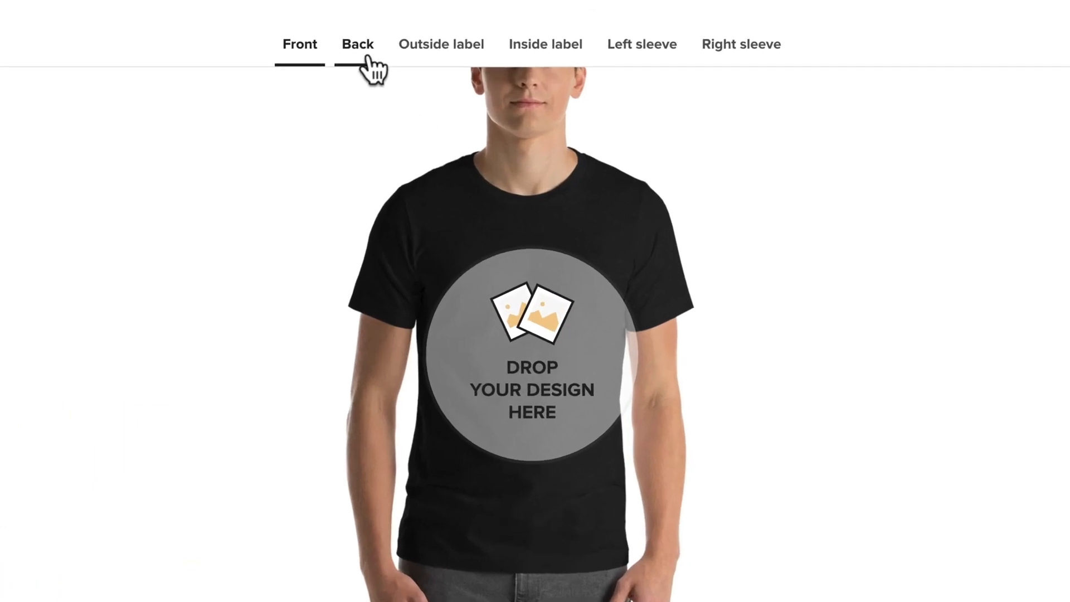
Step: Preview the shirt's back, outside label, inside label, left sleeve and right sleeve print placements, ending on the front
click(369, 56)
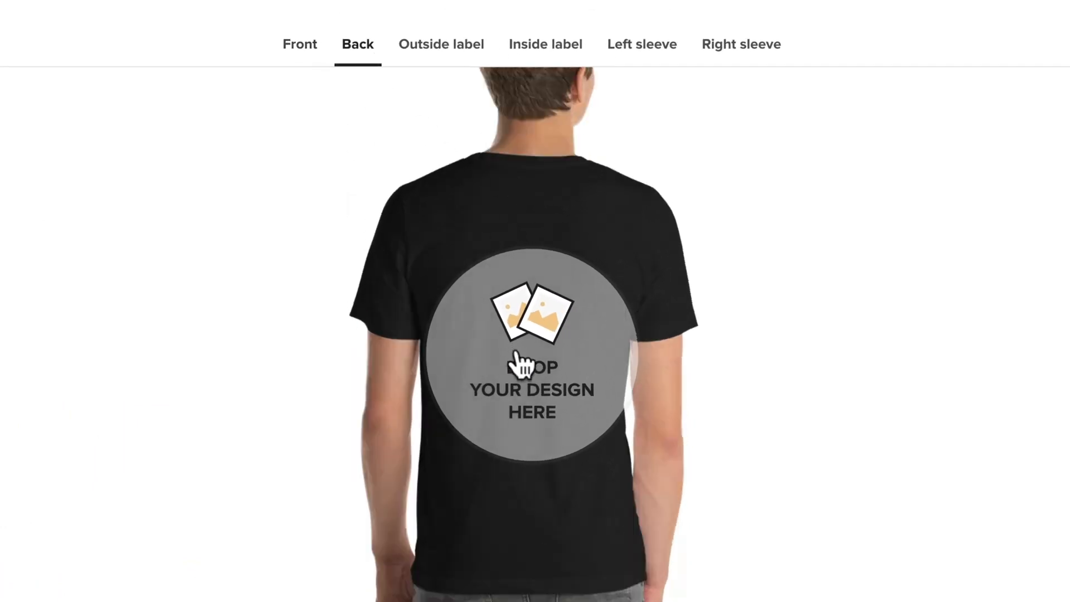
click(458, 56)
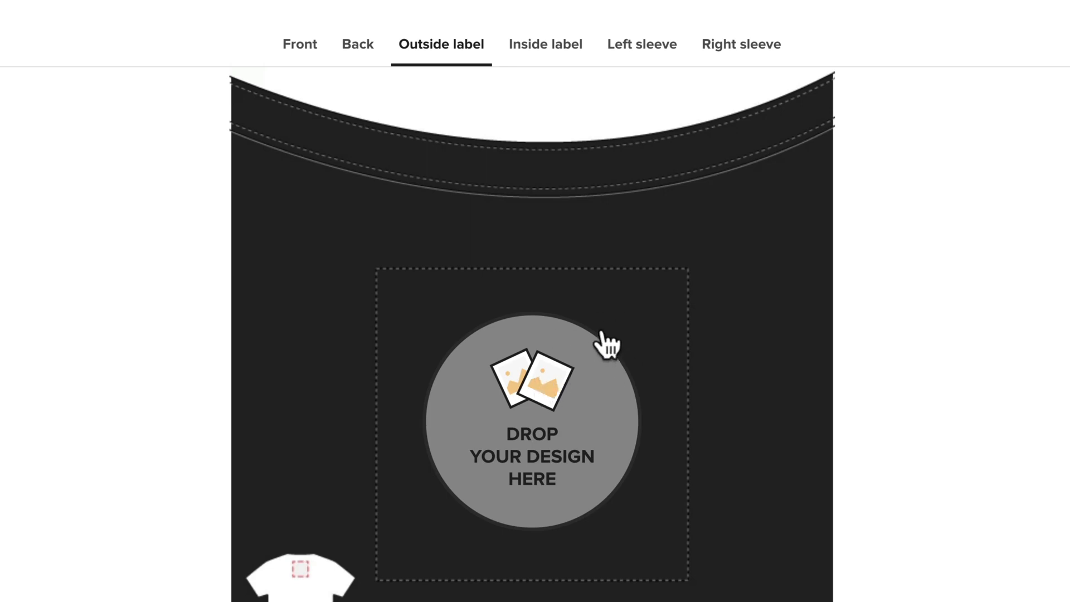
click(546, 52)
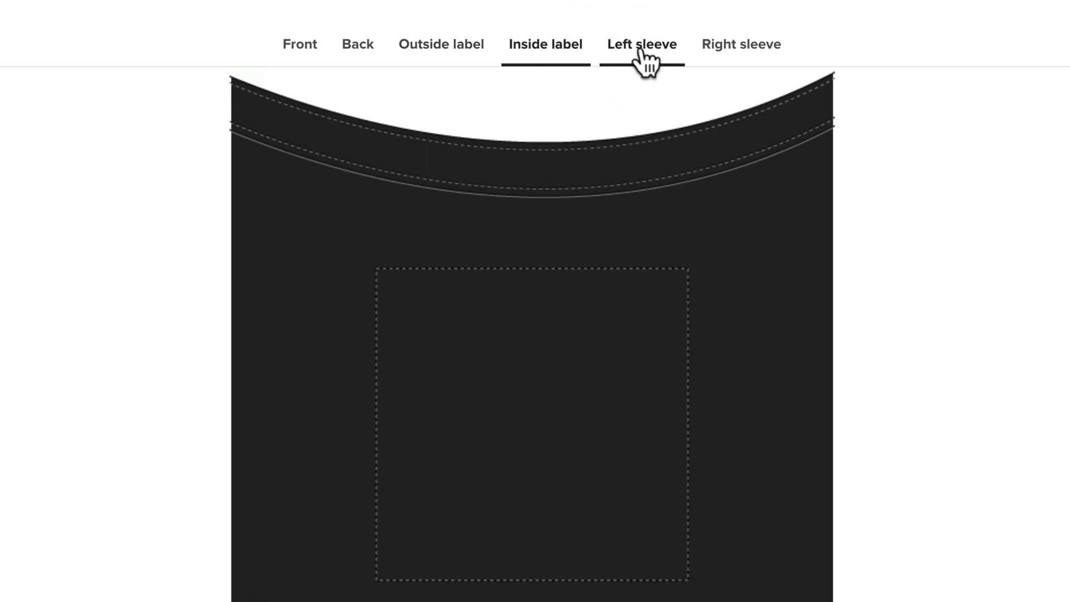
click(667, 44)
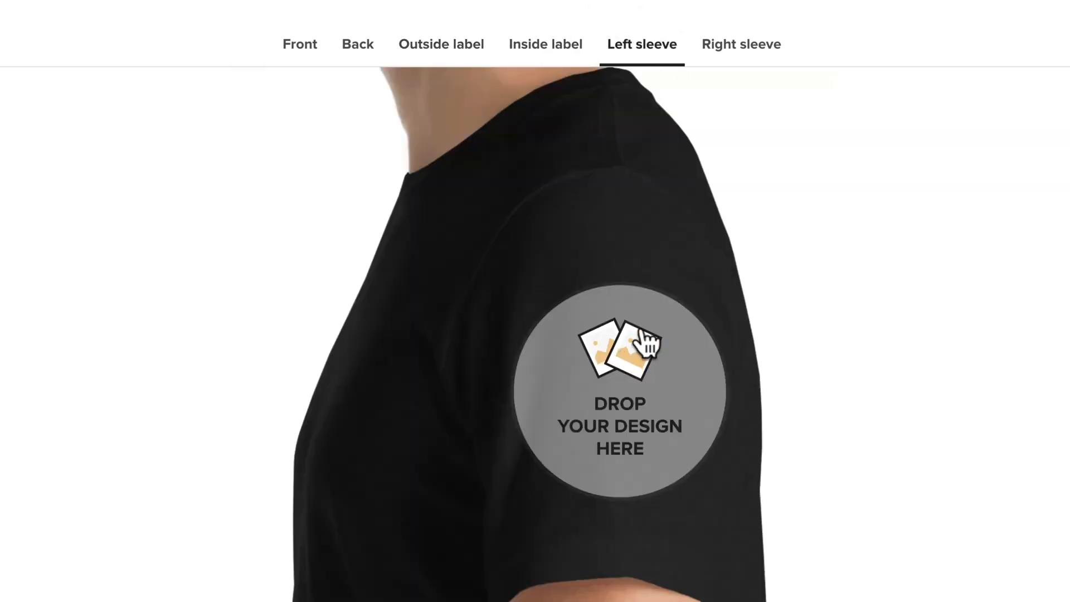
click(751, 52)
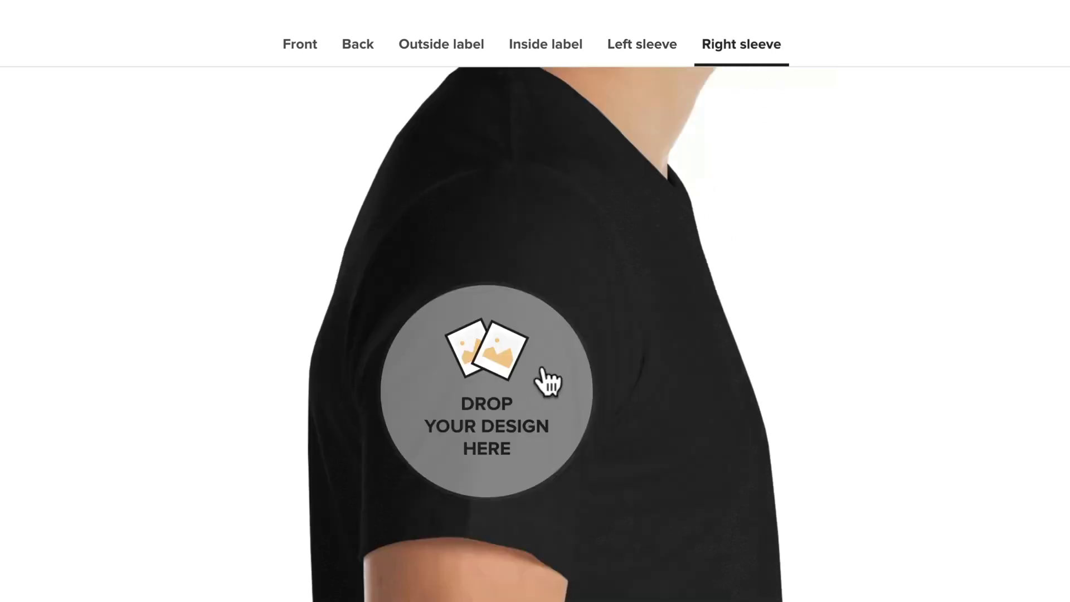
click(302, 47)
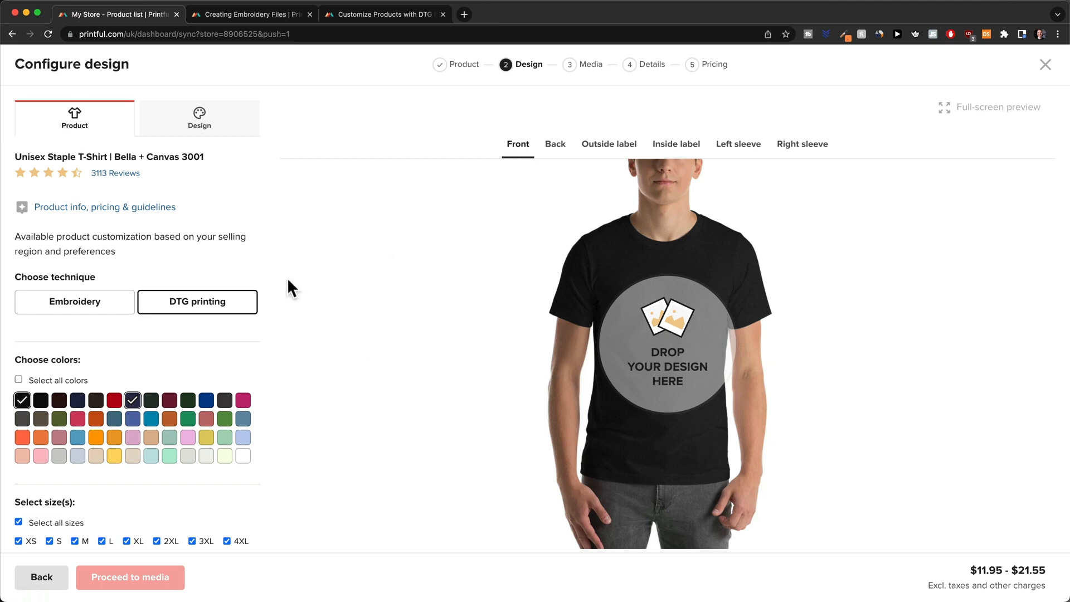
Step: Preview the Embroidery technique's placements and its file guide, return to DTG printing, and consult the DTG customization guide
click(96, 301)
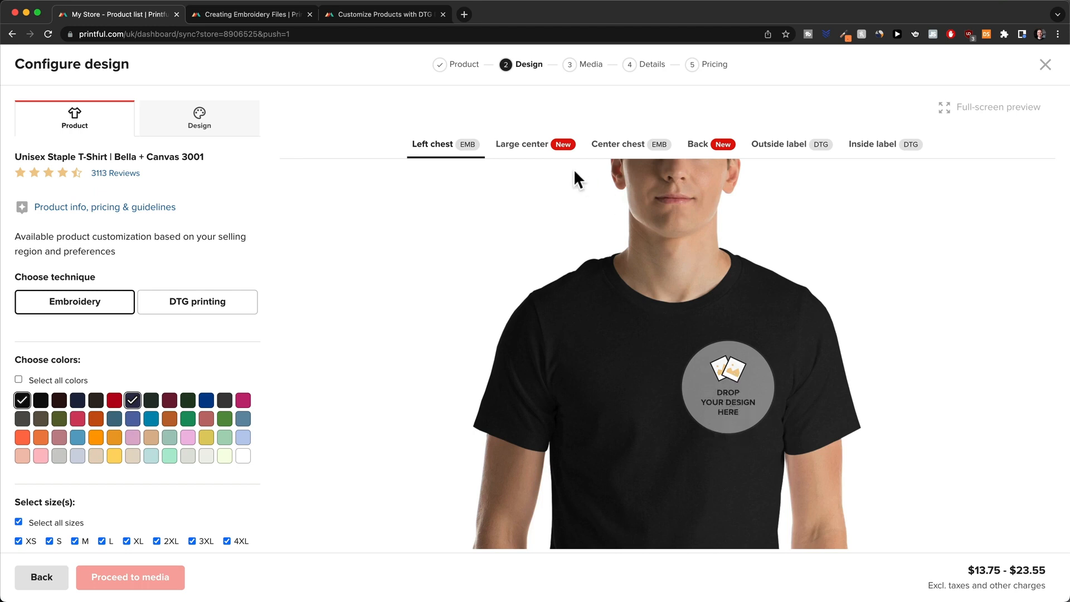
scroll(416, 195, down, 1)
scroll(356, 186, up, 1)
click(225, 13)
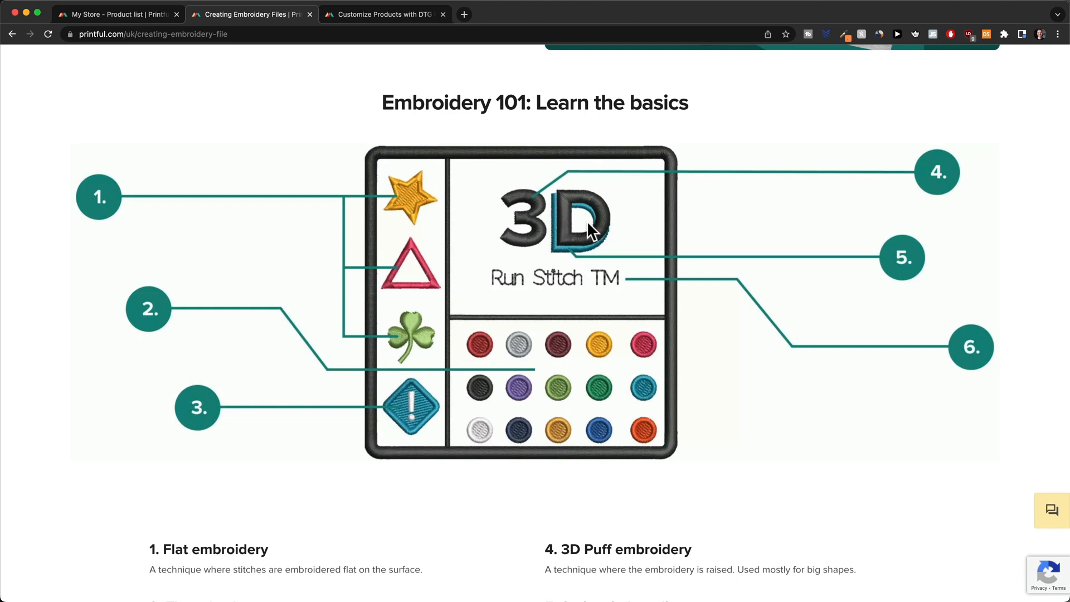
click(148, 14)
click(195, 311)
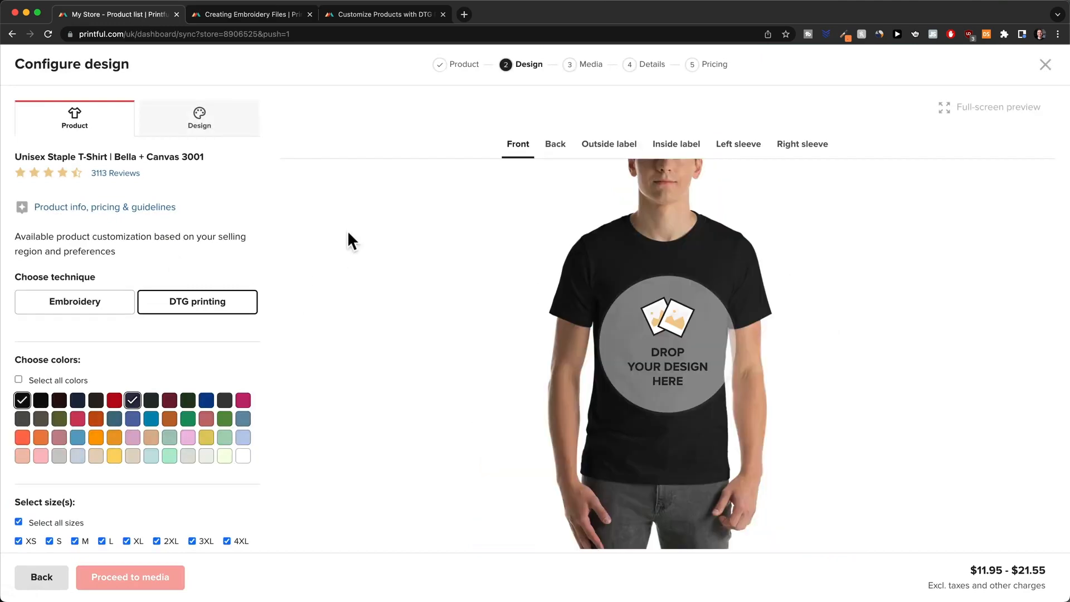
click(373, 16)
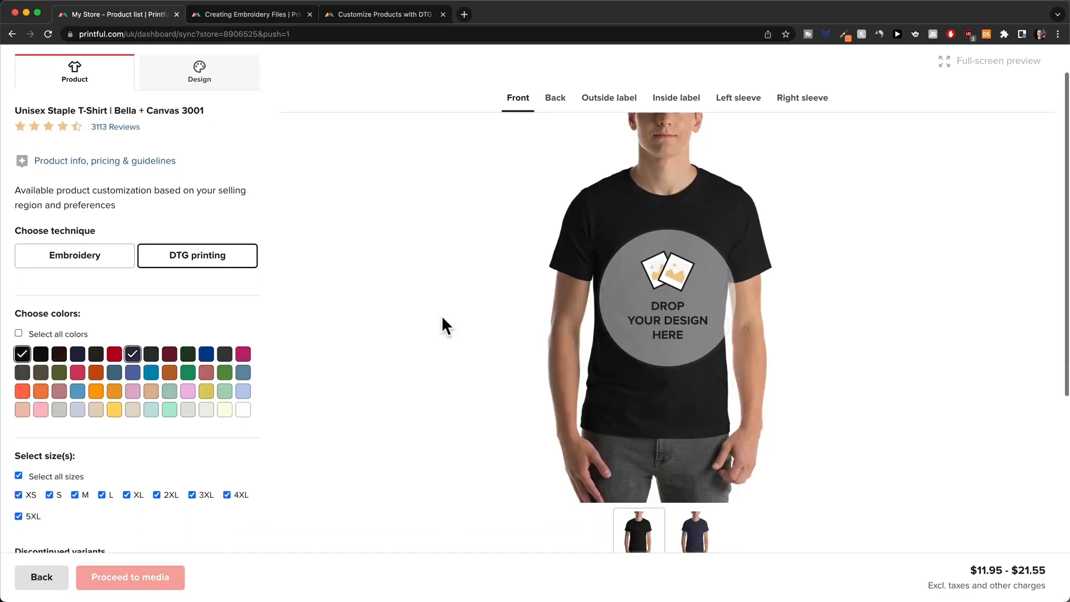
Step: Add Mustard to the selected shirt colors and exclude the 4XL and 5XL sizes
scroll(442, 322, down, 3)
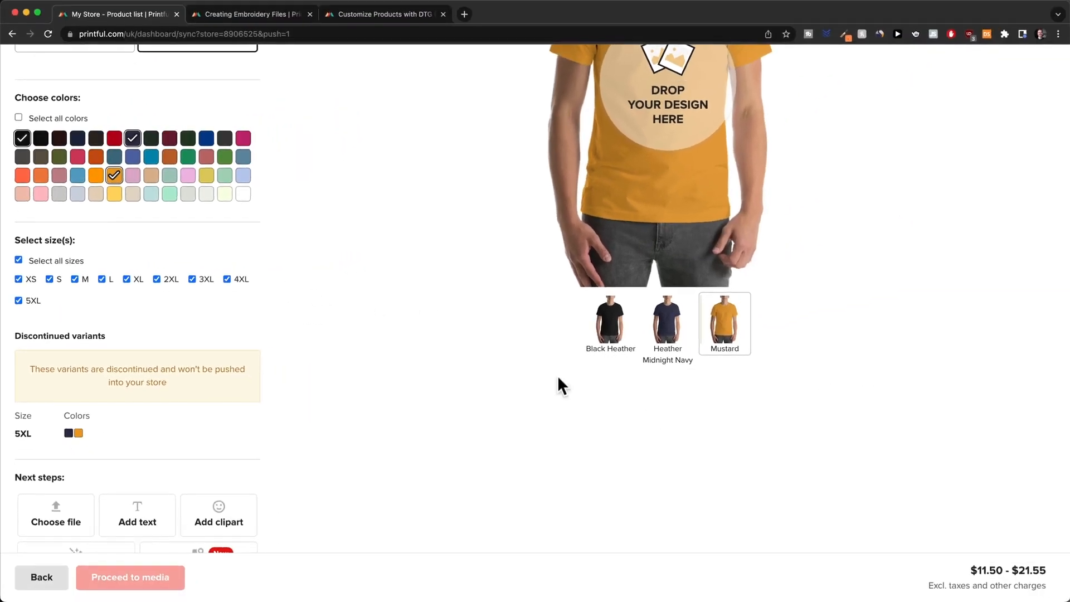
mouse_move(1031, 572)
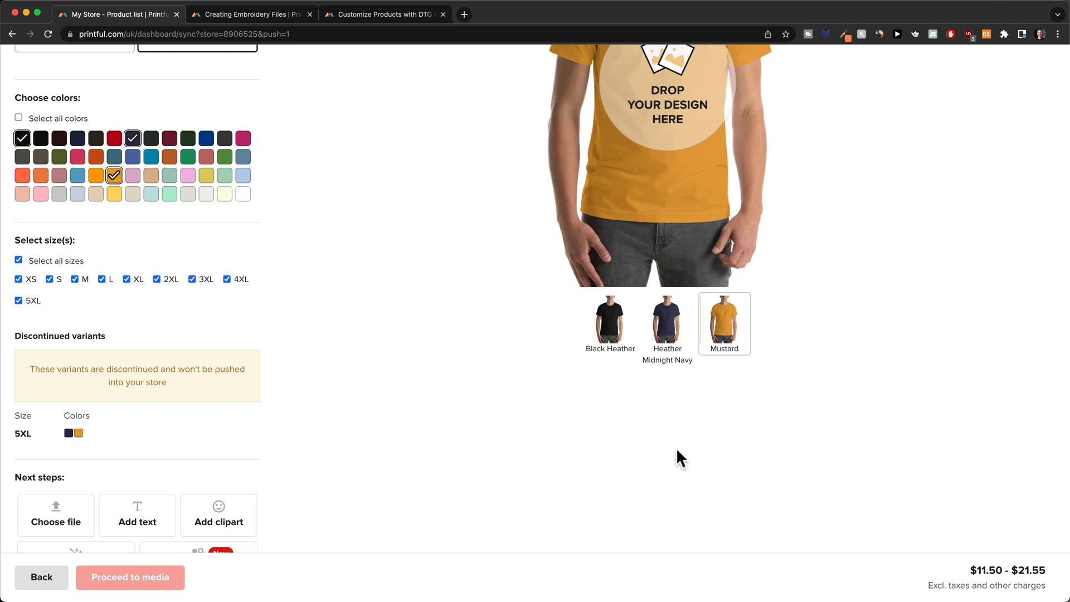
click(19, 301)
click(203, 284)
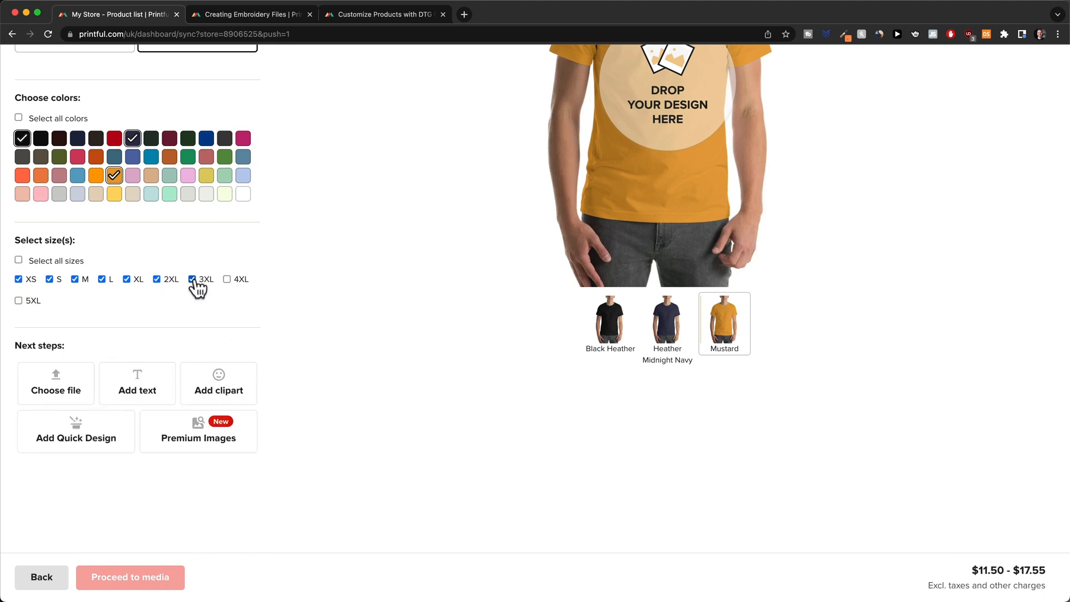
click(230, 282)
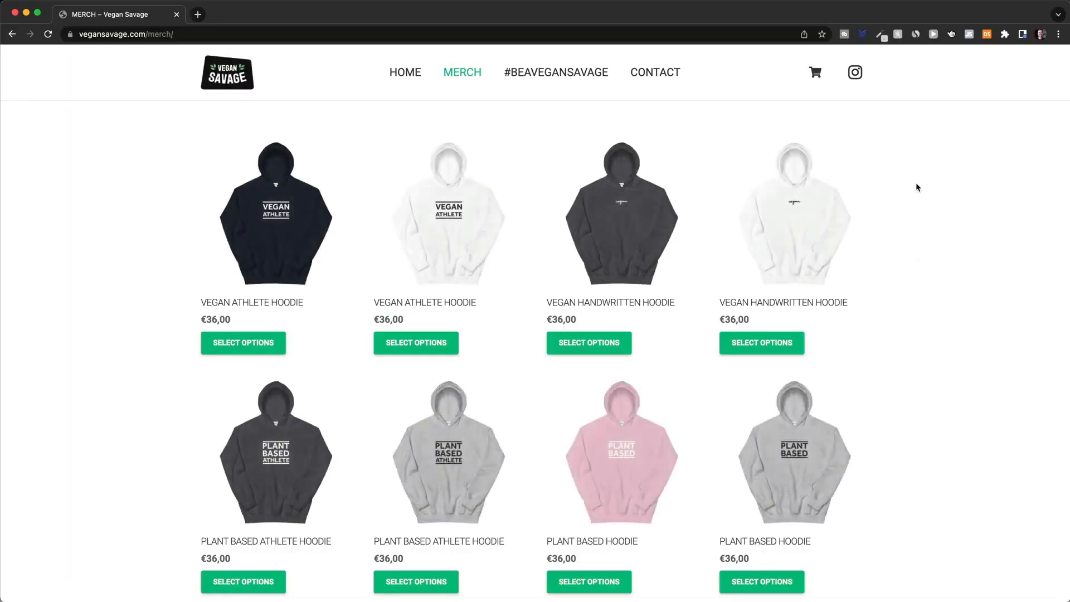
Step: Browse the Vegan Savage merch page, examining its hoodies, shirts, socks, hats and featured products as a niche store example
scroll(891, 195, down, 3)
scroll(891, 204, down, 15)
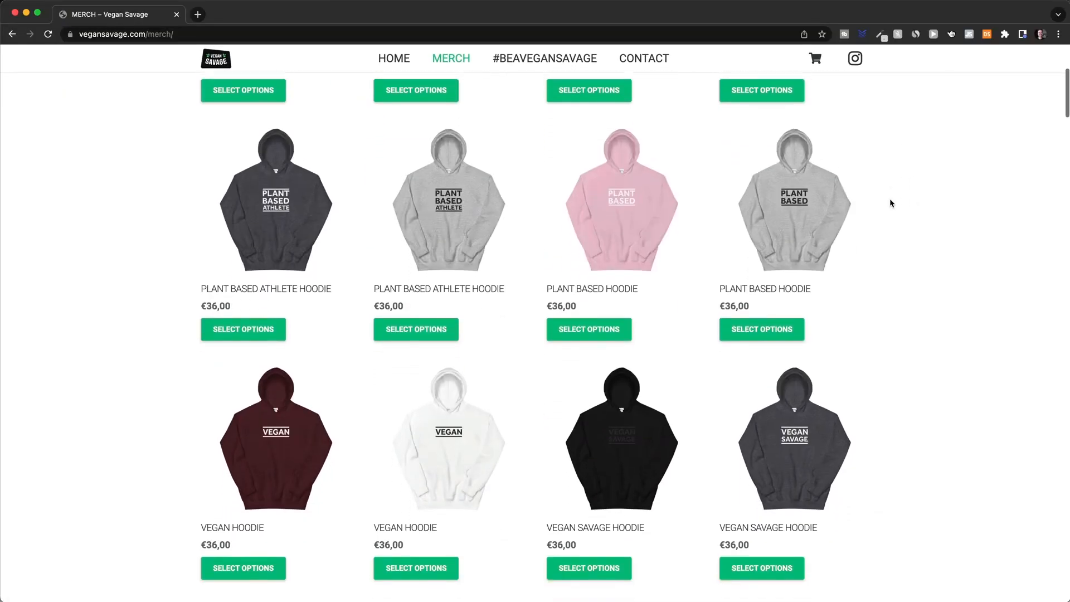
scroll(887, 413, down, 4)
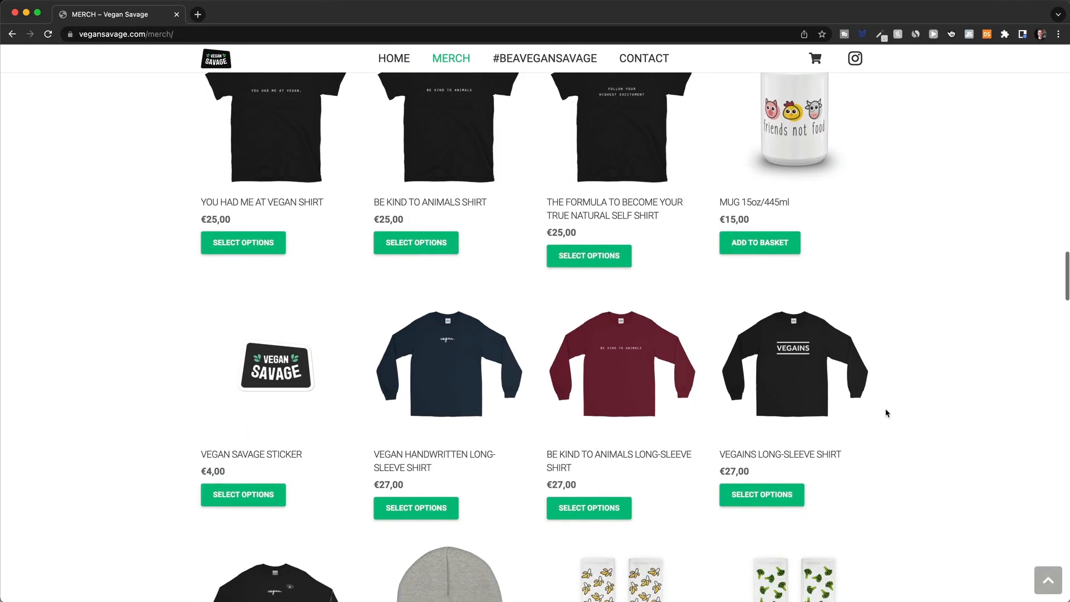
scroll(885, 413, down, 4)
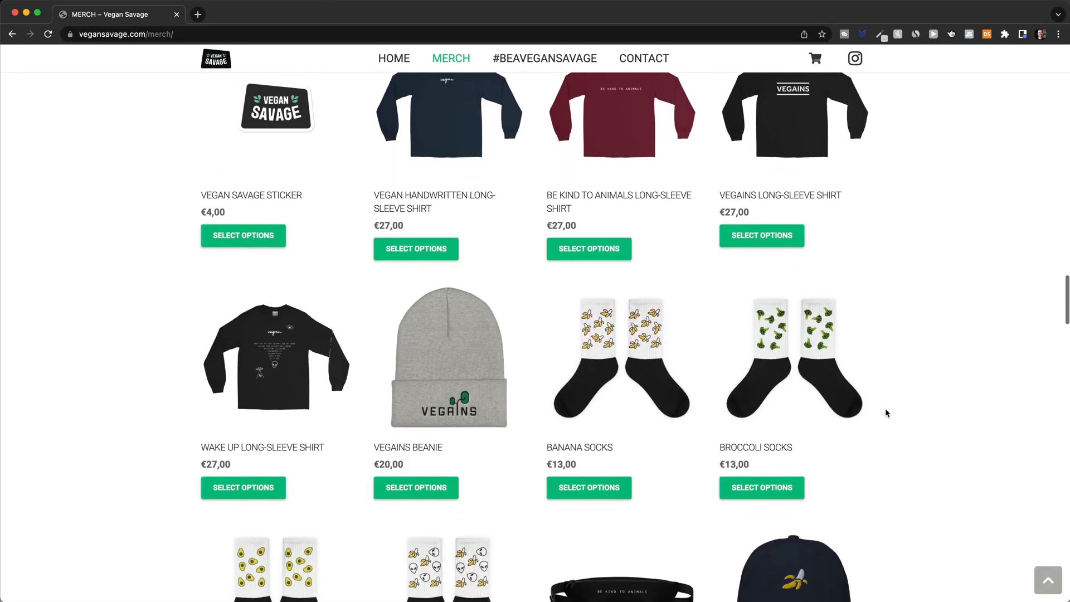
scroll(886, 412, down, 4)
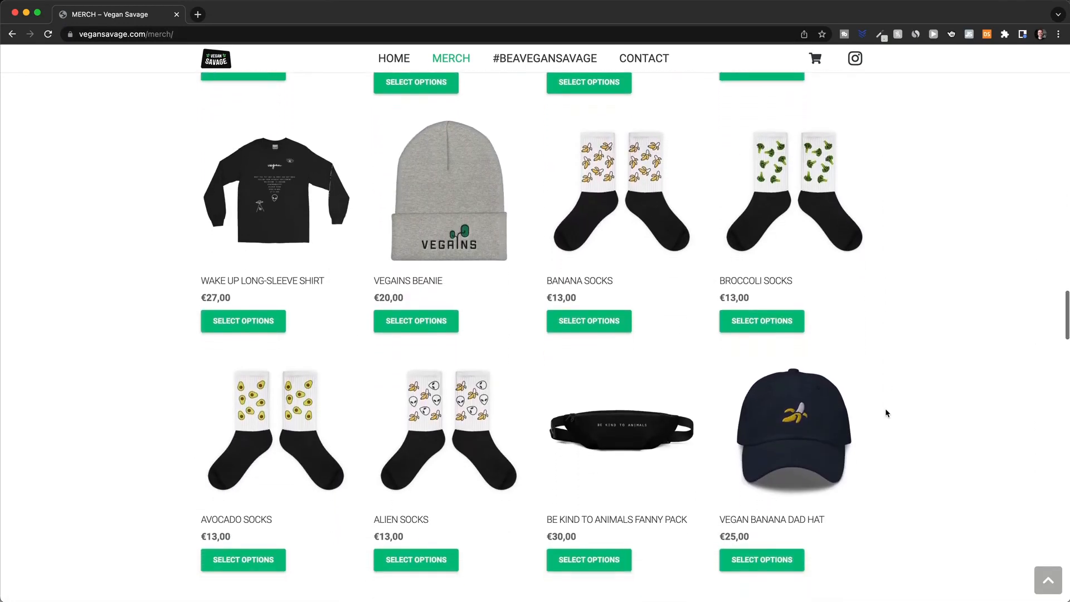
scroll(886, 413, down, 3)
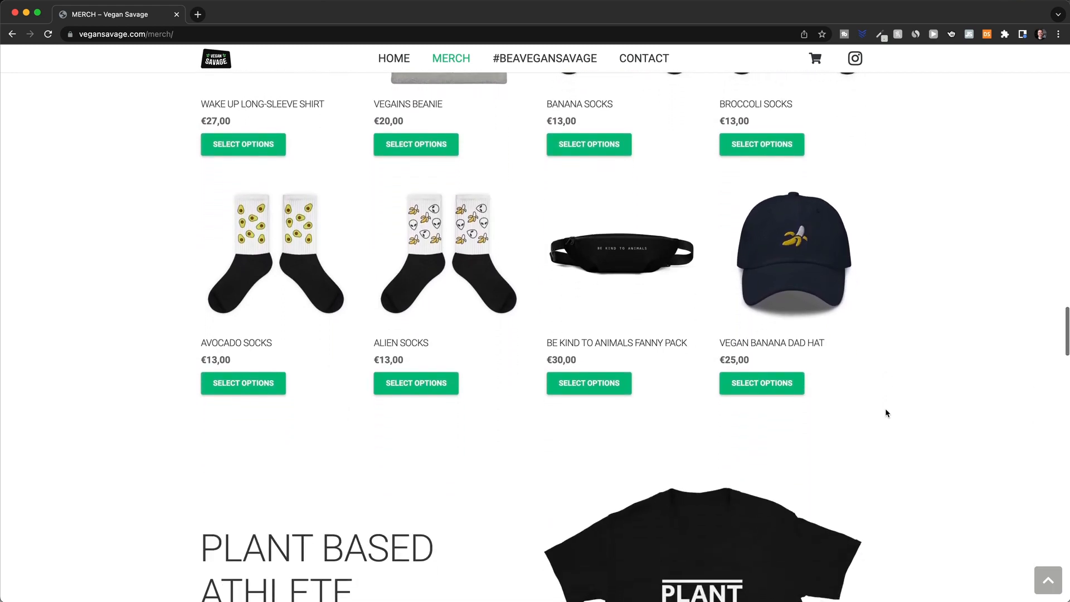
scroll(886, 412, down, 4)
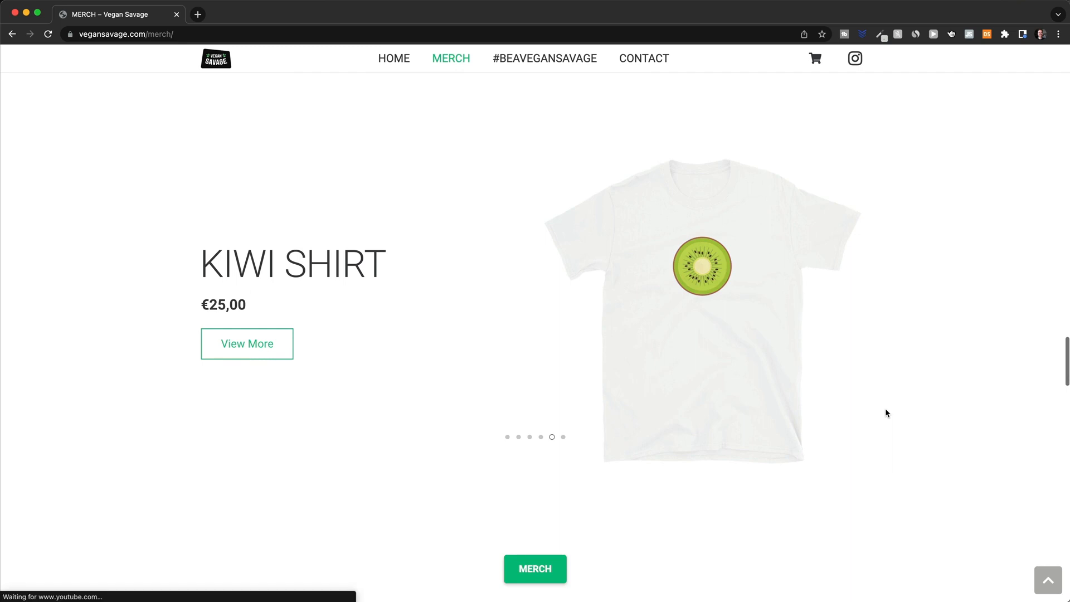
click(507, 437)
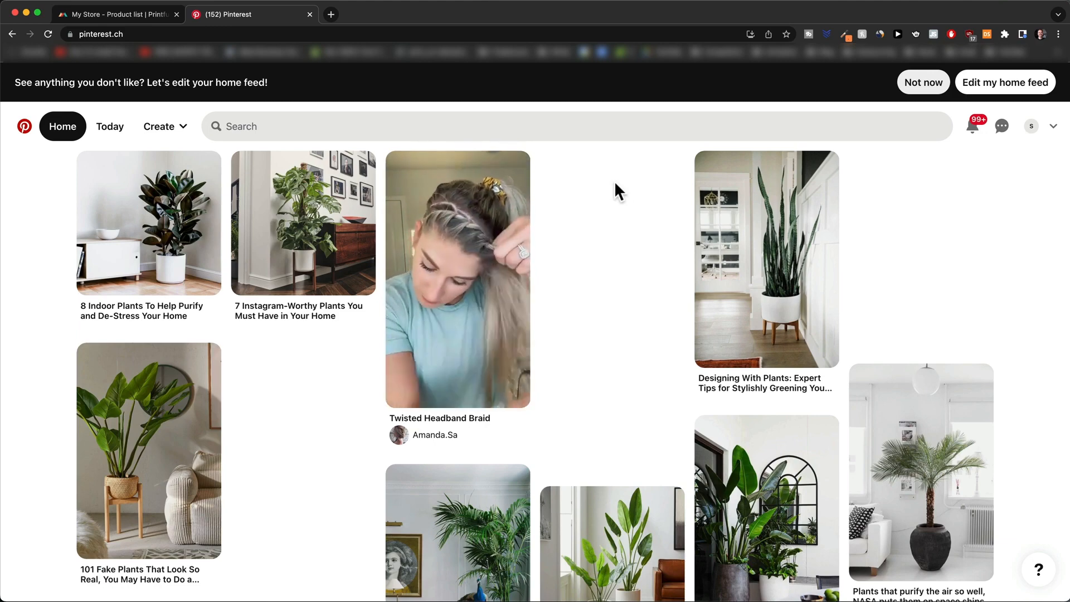
Step: Search Pinterest for "vegan tshirt design"
click(295, 121)
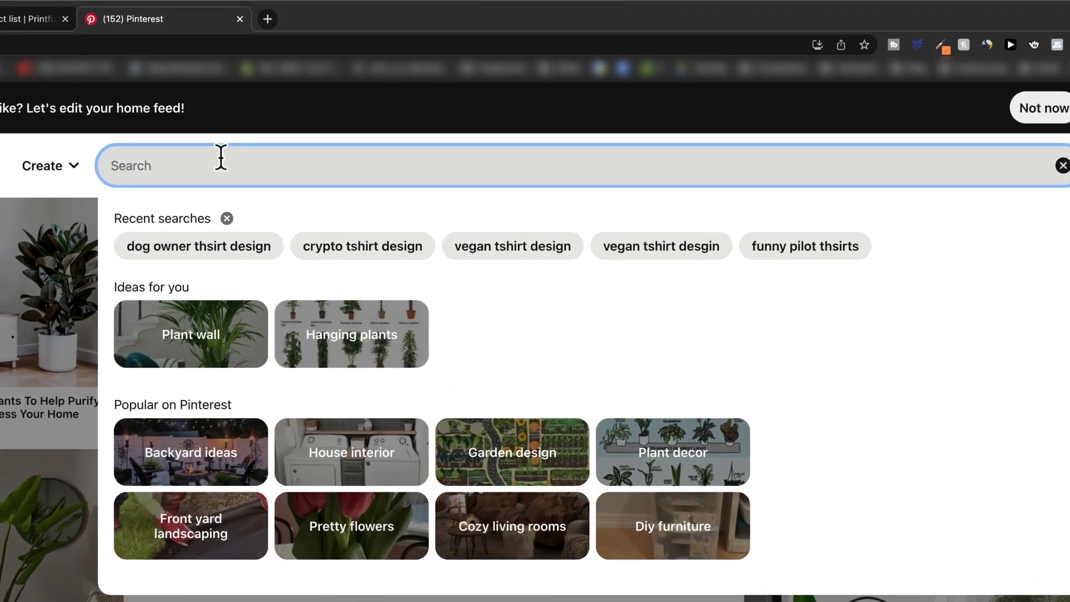
text(veg)
text(an tshirt de)
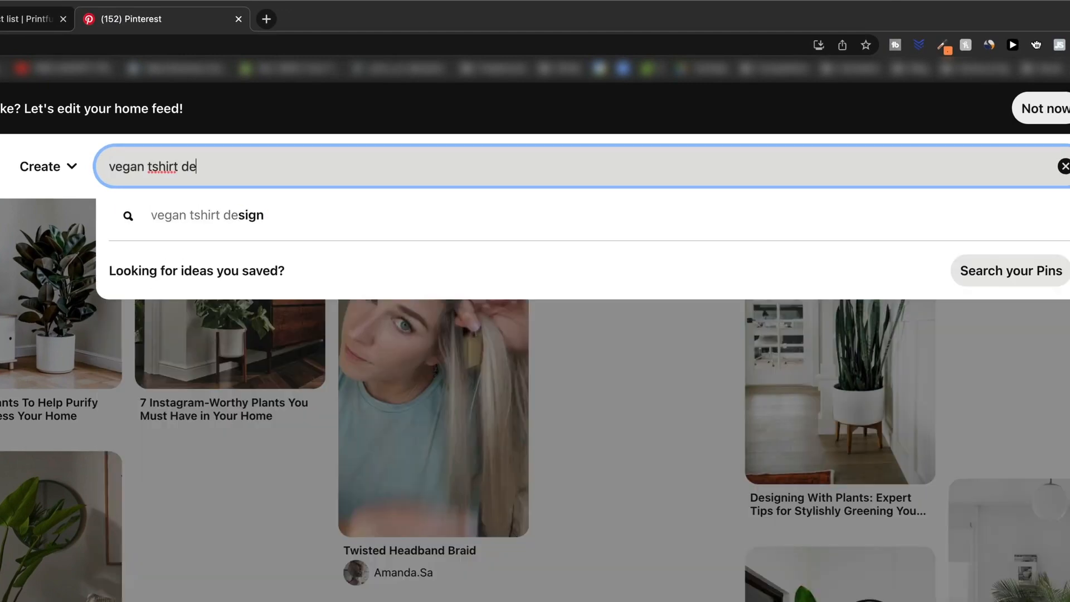
click(219, 214)
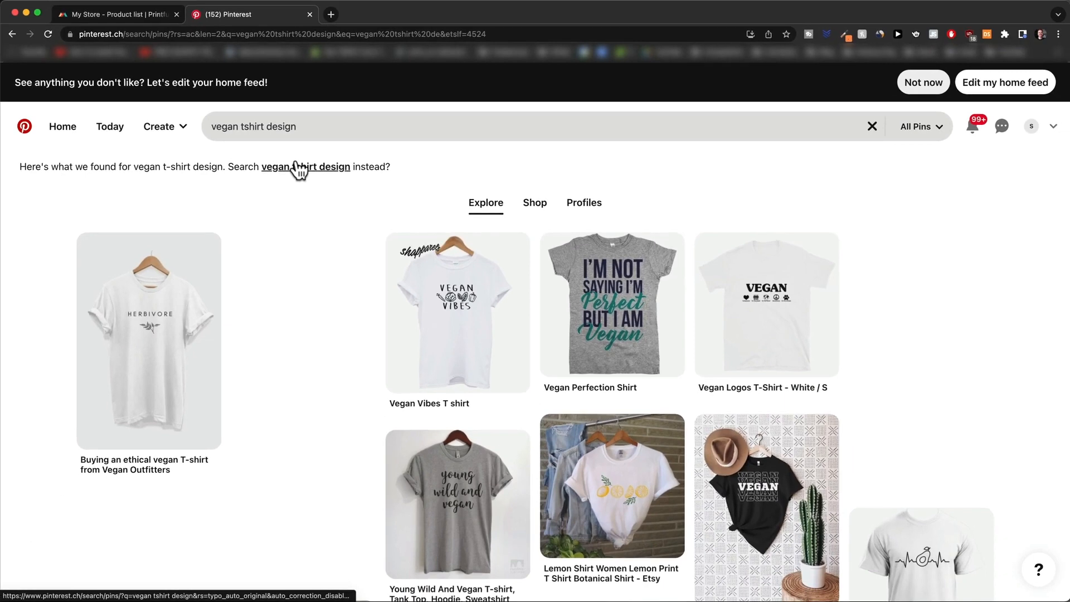
Step: Examine the vegan T-shirt pins for slogans, graphics and layouts that could inspire a design
scroll(327, 363, down, 1)
scroll(360, 306, down, 1)
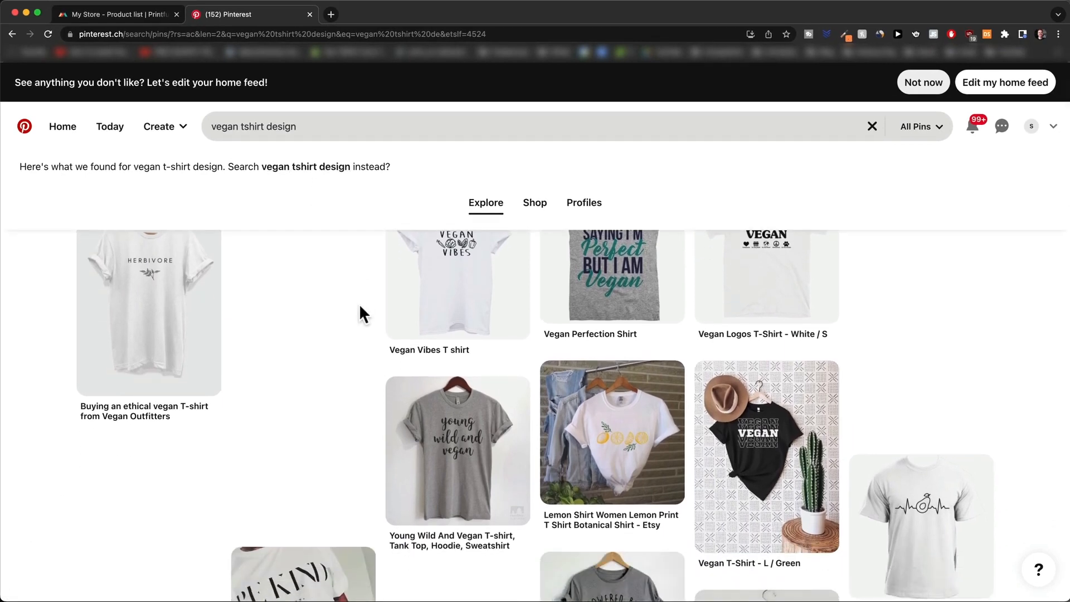
scroll(360, 308, up, 1)
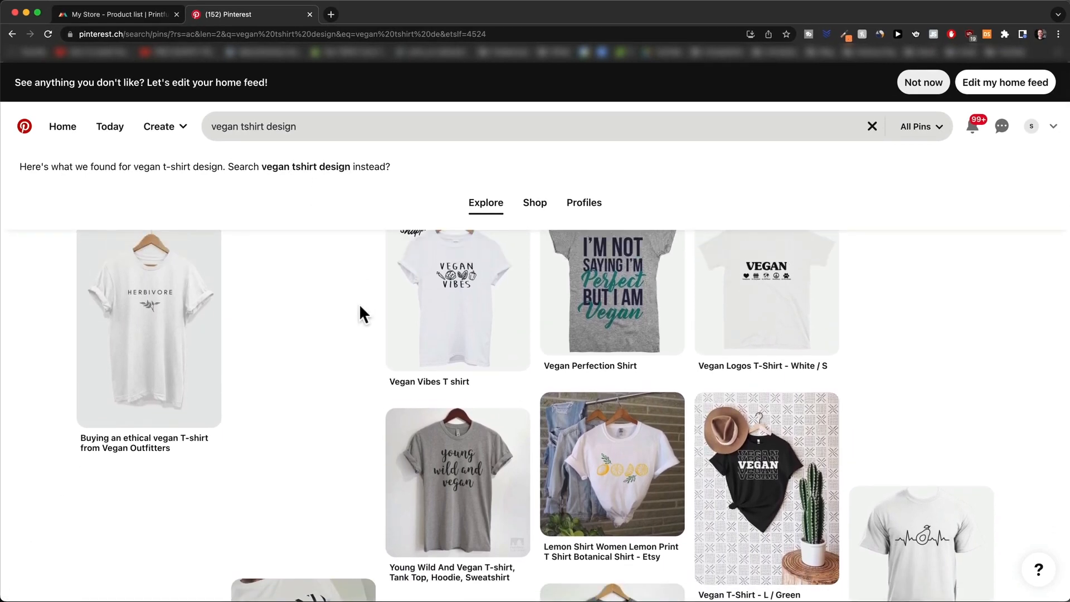
scroll(359, 303, down, 5)
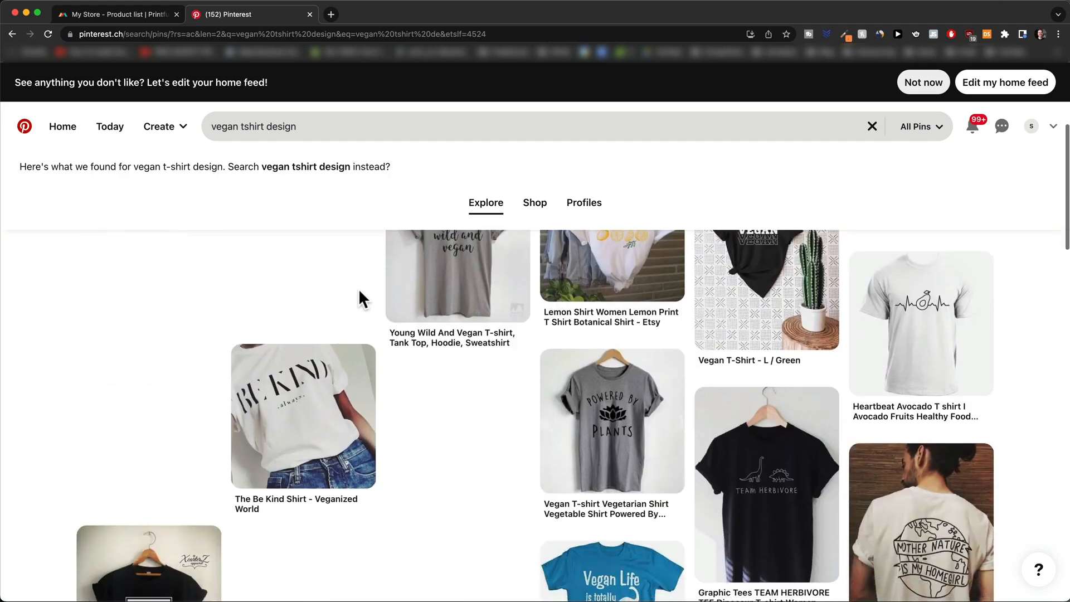
scroll(384, 312, down, 1)
scroll(504, 373, up, 5)
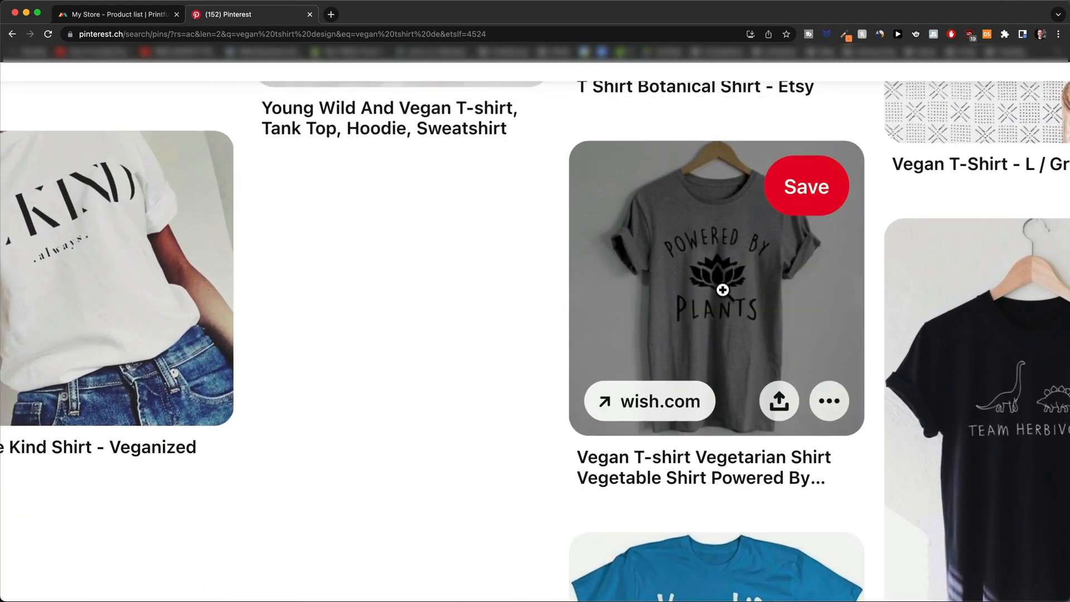
scroll(526, 379, down, 2)
scroll(526, 385, down, 5)
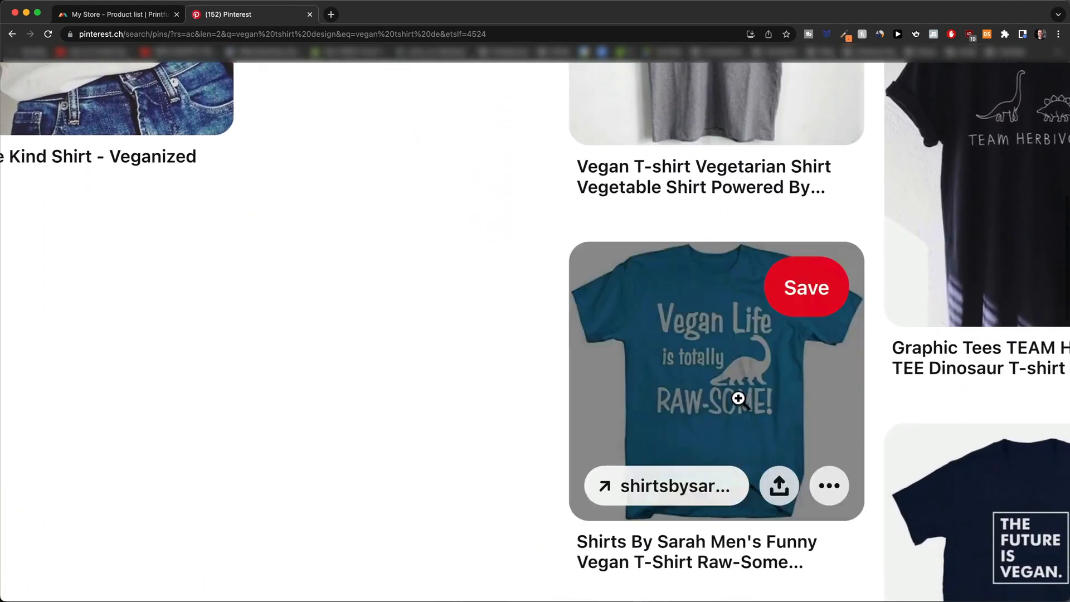
scroll(690, 379, down, 5)
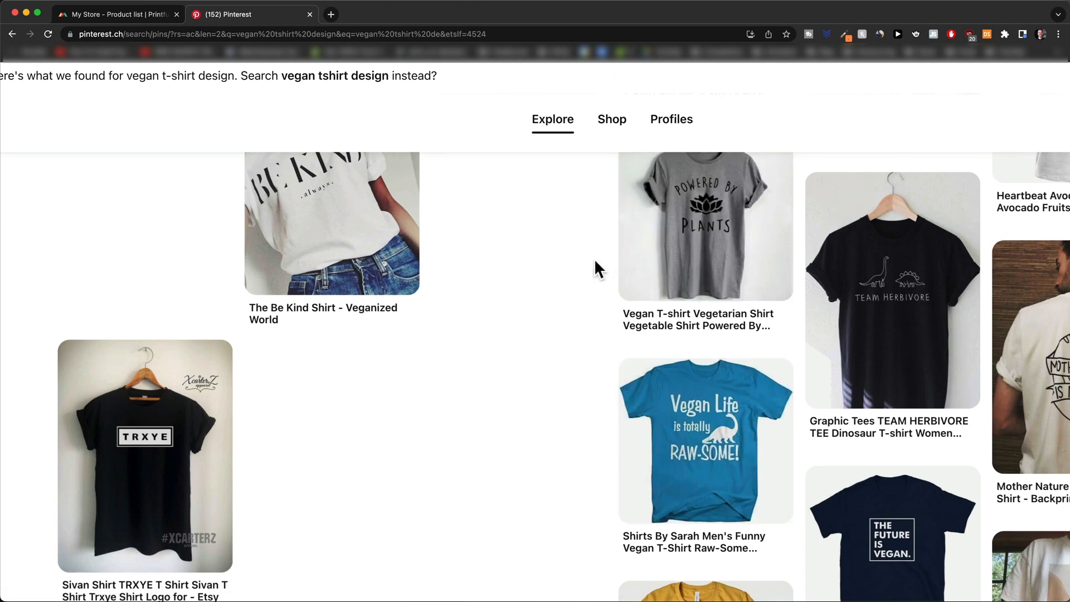
Step: Compare the vegan T-shirt pins, including the Powered by Plants and Team Herbivore shirts, for simple text and graphic design ideas
scroll(594, 258, right, 5)
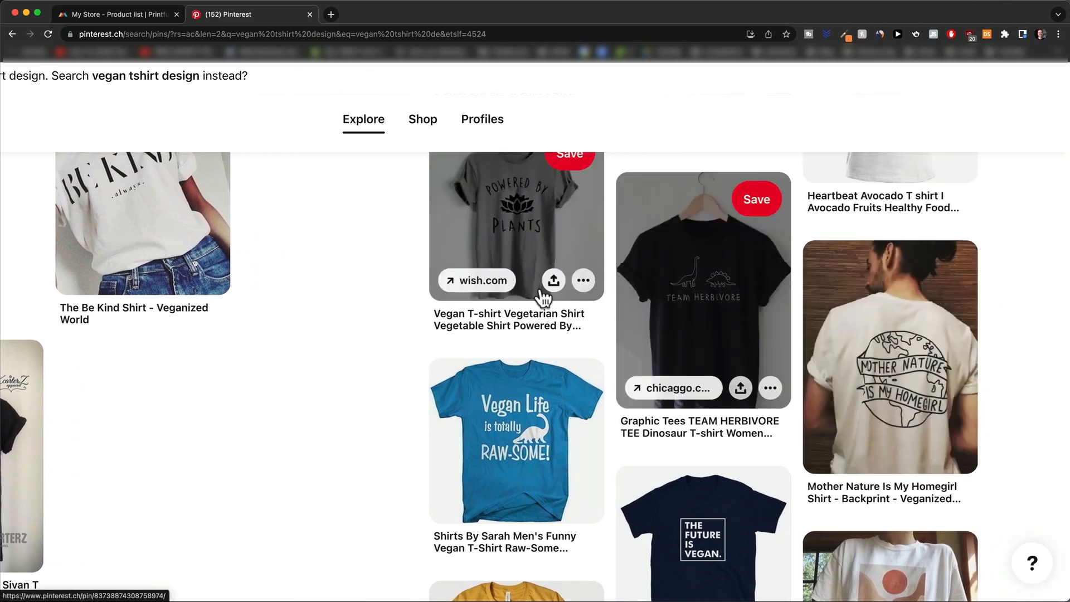
scroll(396, 327, down, 3)
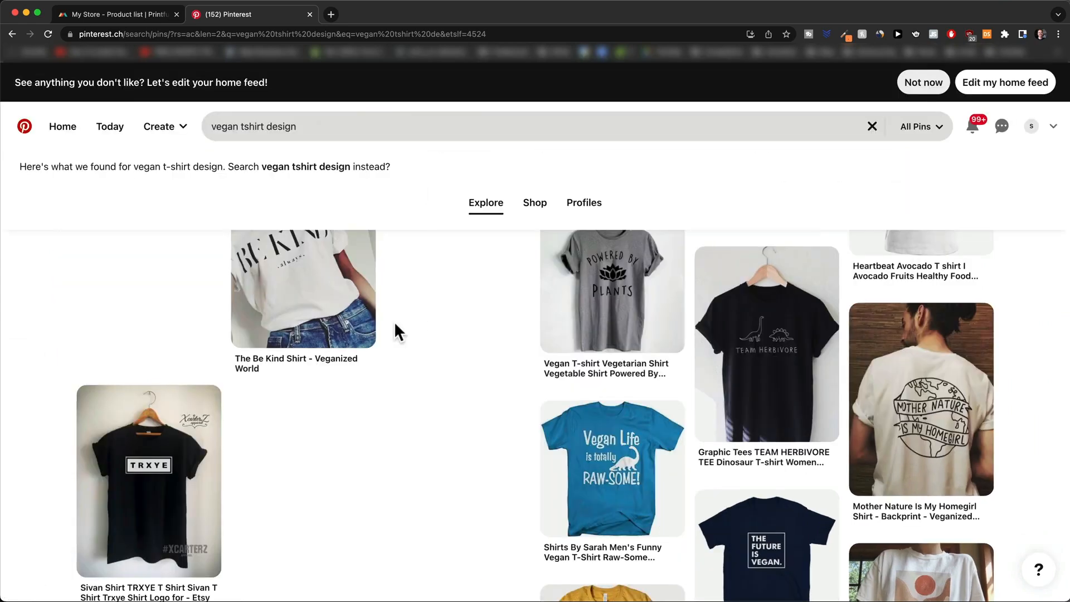
scroll(393, 321, up, 5)
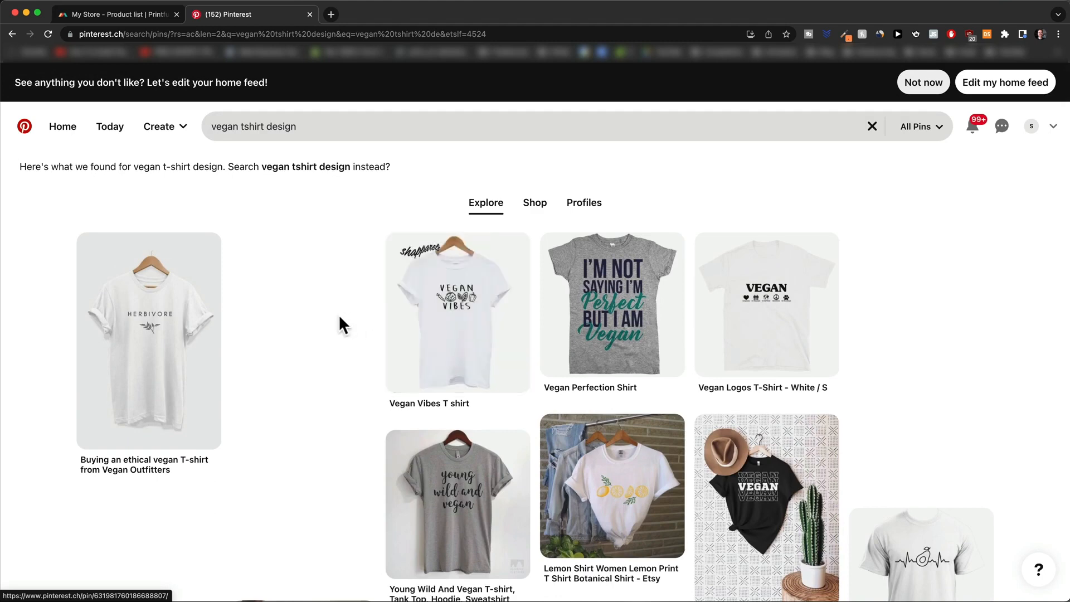
scroll(321, 334, down, 10)
scroll(321, 333, up, 2)
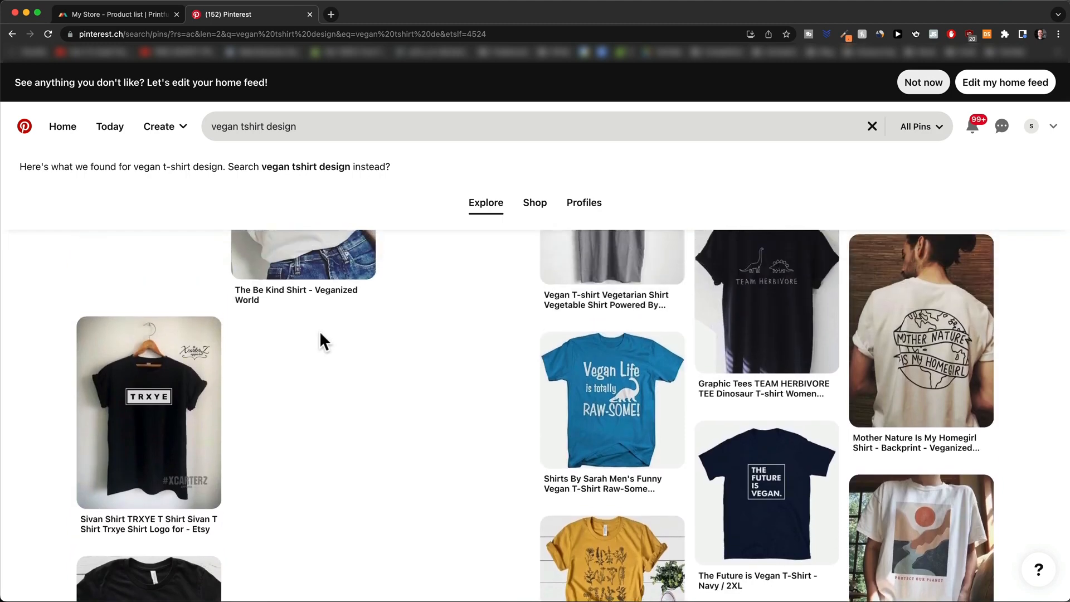
scroll(319, 330, up, 3)
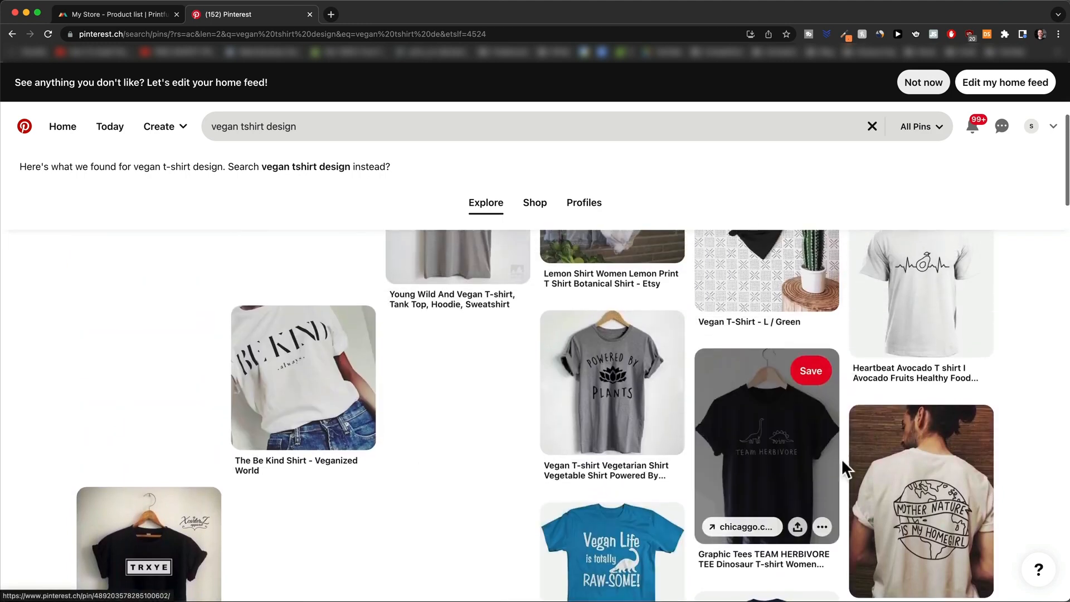
scroll(823, 419, up, 5)
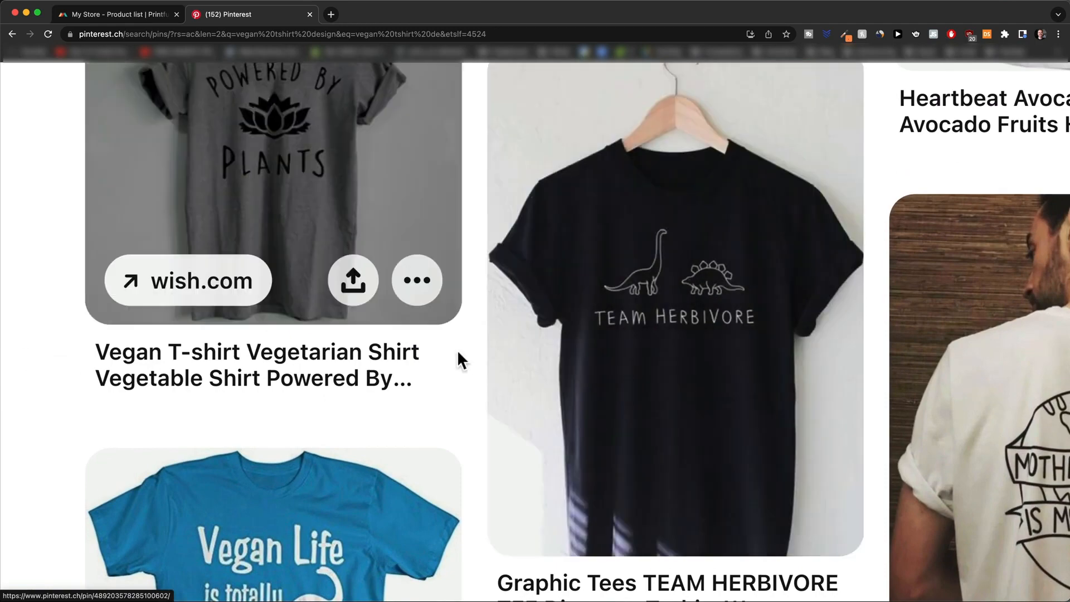
scroll(457, 350, down, 5)
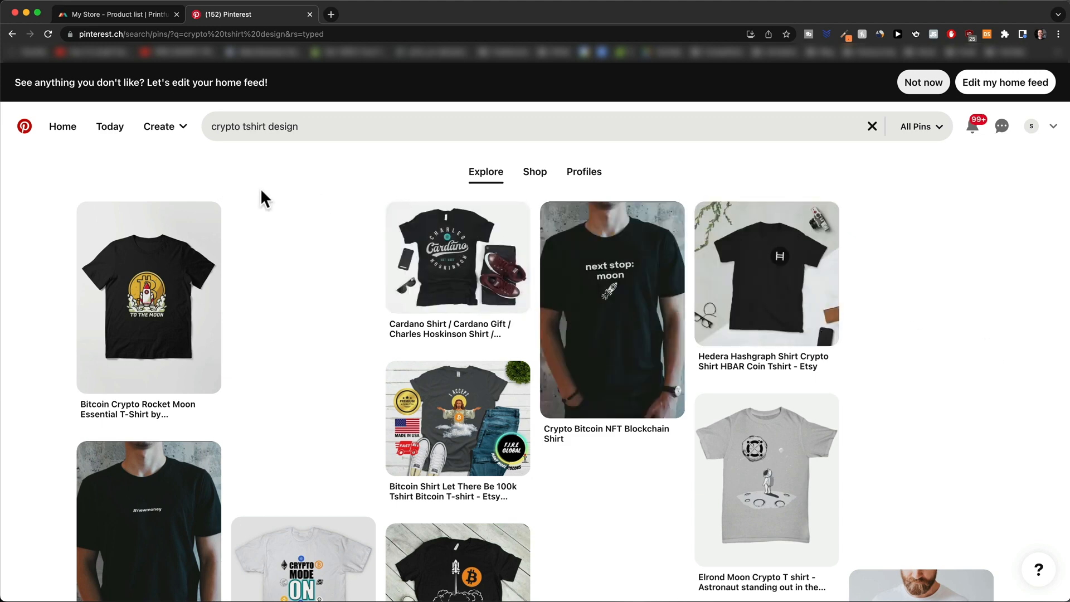
Step: Search Pinterest for "dog owner tshirt design"
double_click(242, 128)
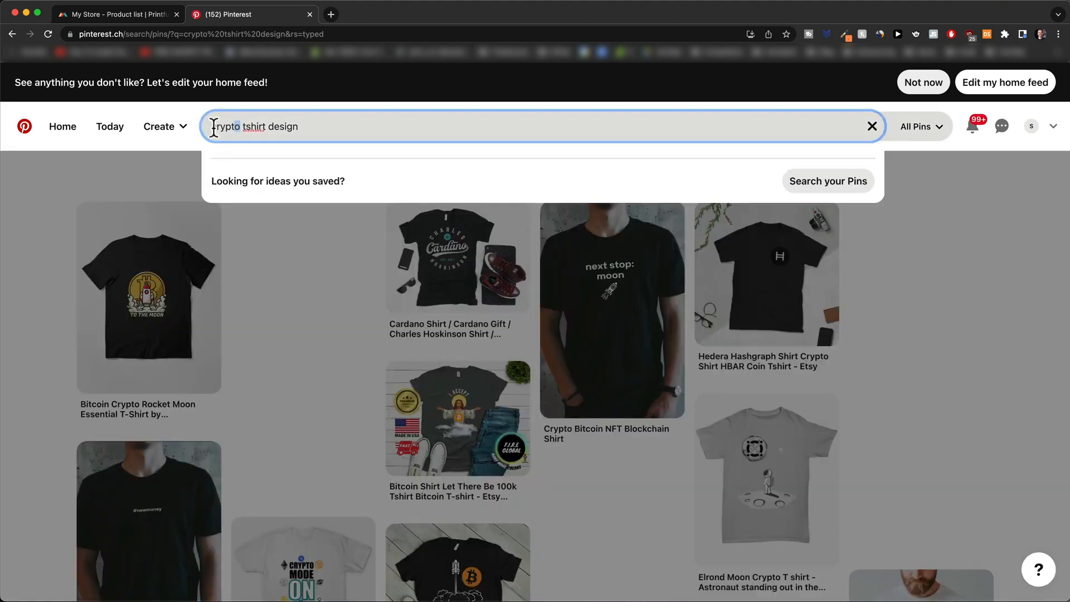
text(do)
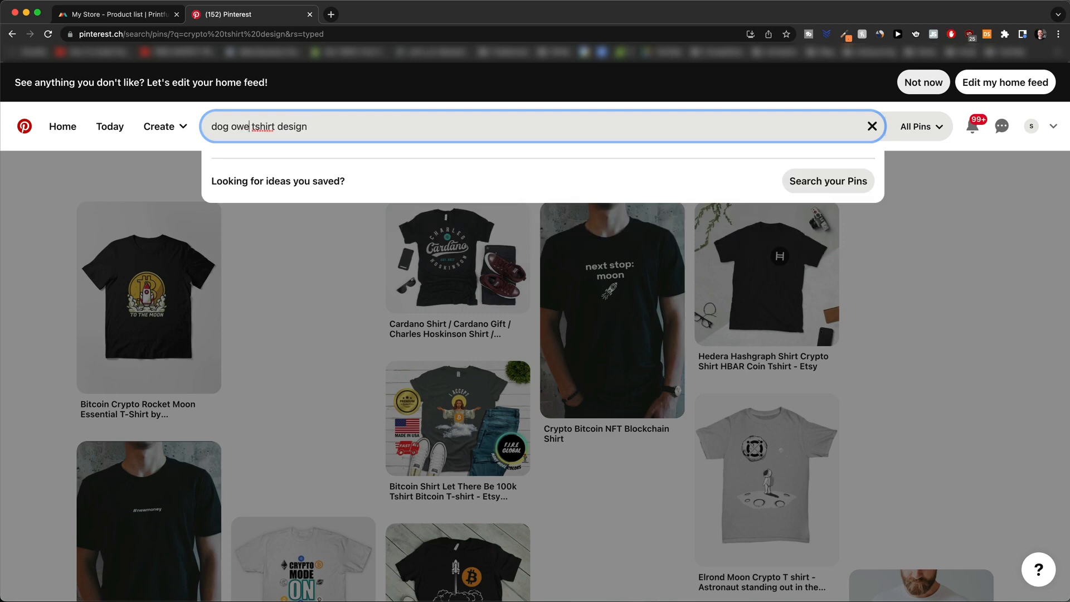
text(g om)
key(BackSpace)
text(wner)
key(Return)
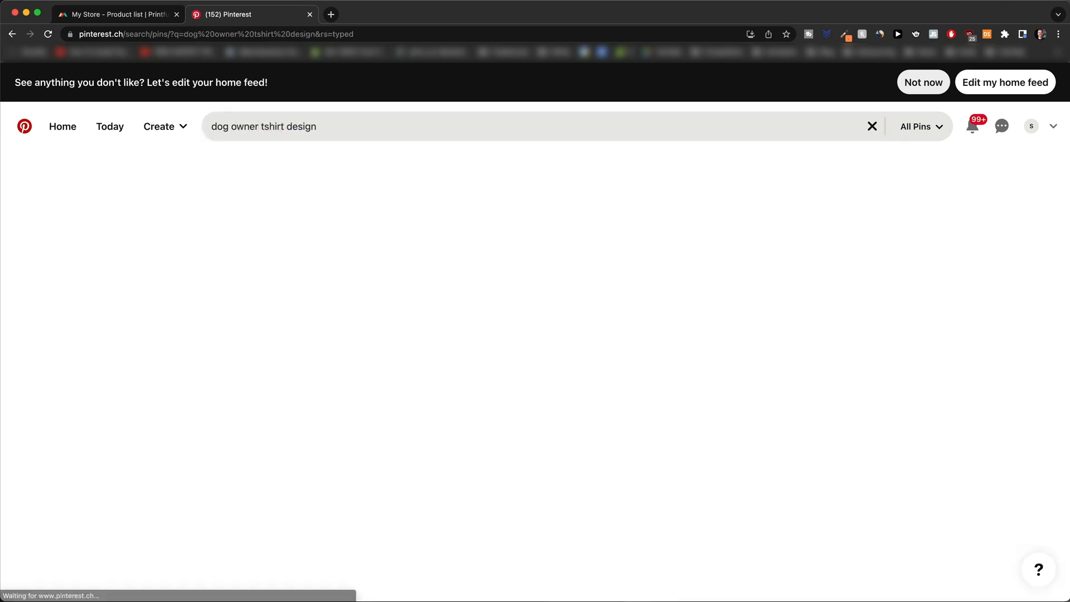
Step: Examine the dog owner T-shirt pins for slogans, paw graphics and layouts that could inspire a niche design
scroll(930, 328, down, 2)
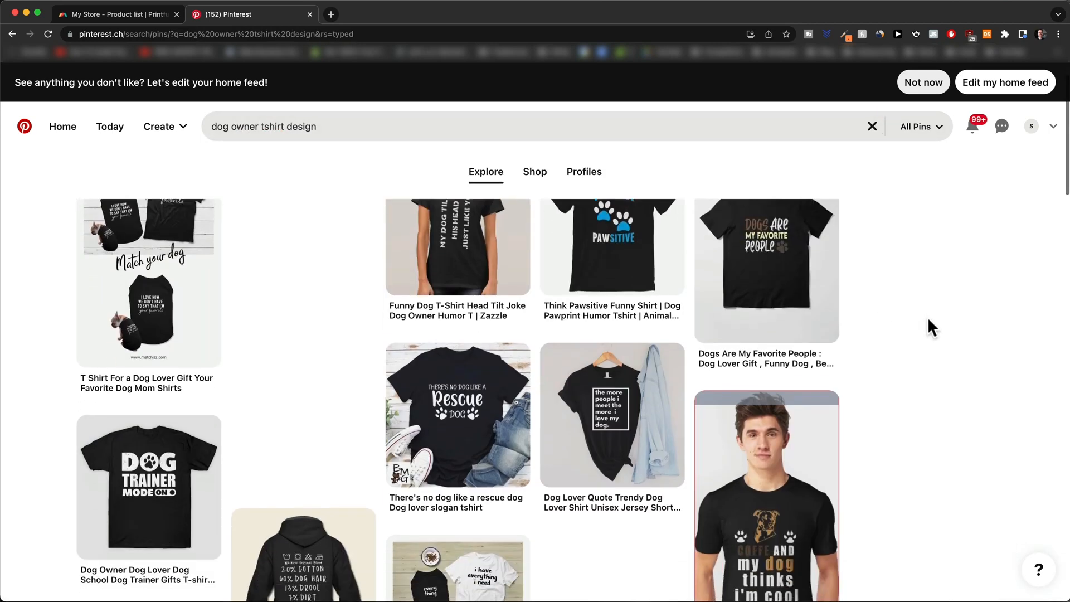
scroll(928, 320, up, 2)
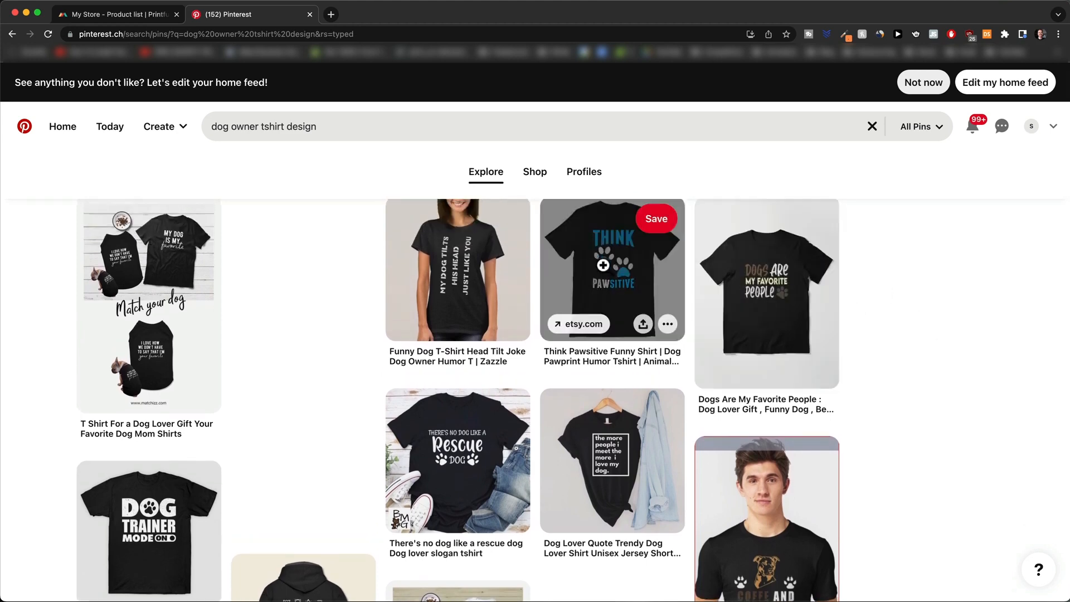
scroll(624, 290, up, 5)
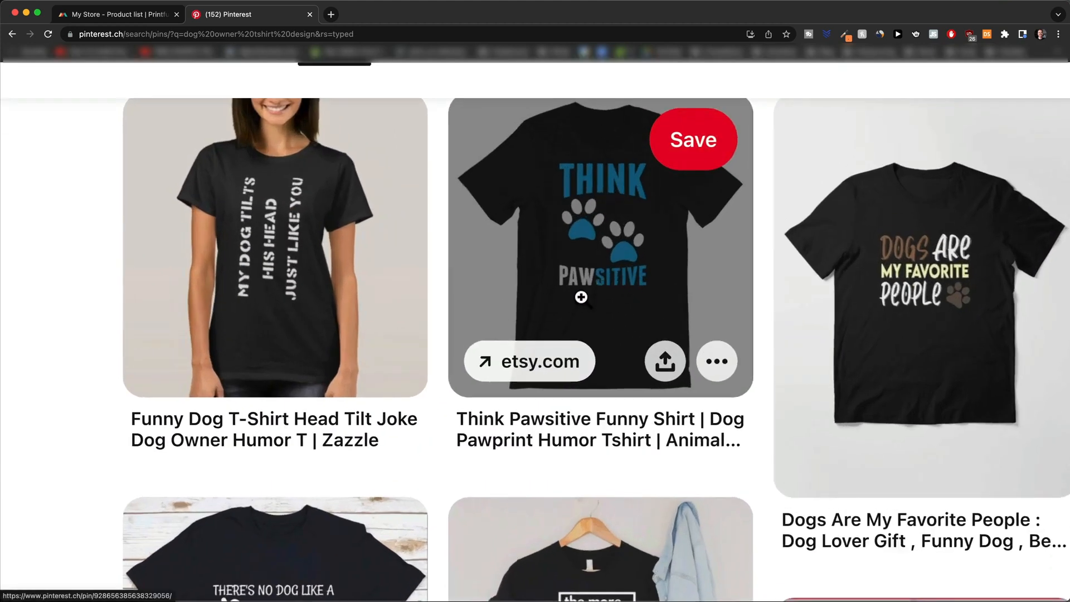
scroll(933, 293, down, 3)
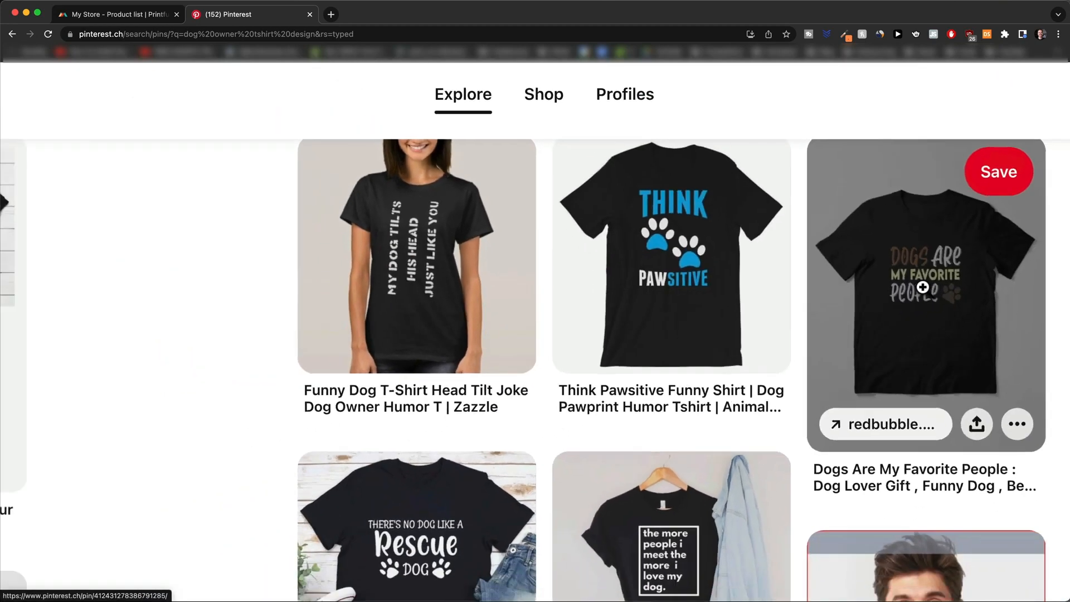
scroll(618, 383, left, 2)
scroll(624, 385, down, 2)
scroll(623, 384, down, 2)
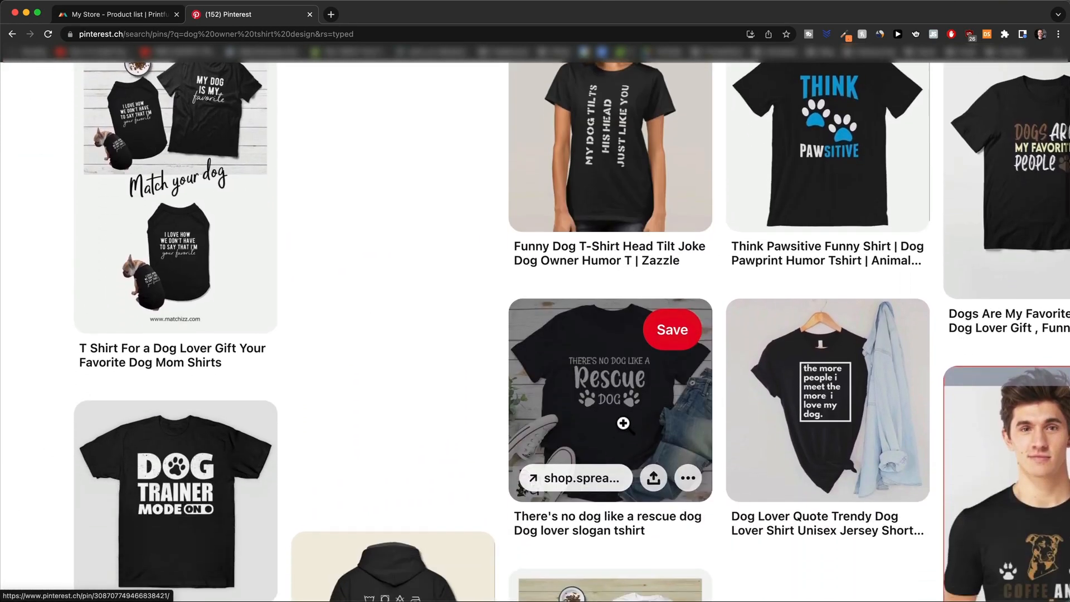
scroll(616, 365, up, 4)
scroll(514, 333, down, 5)
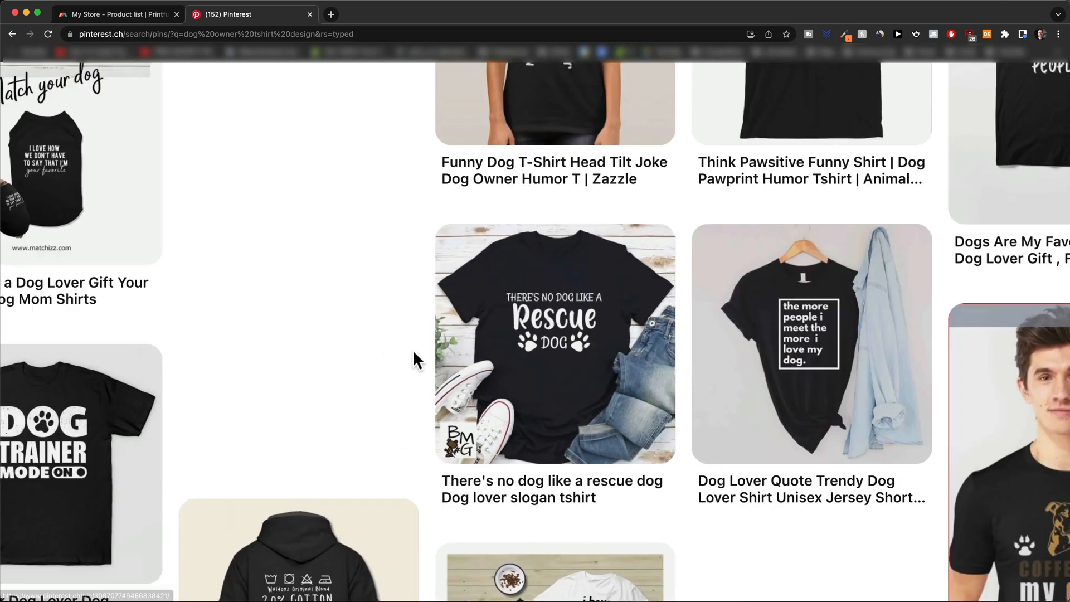
scroll(346, 408, down, 4)
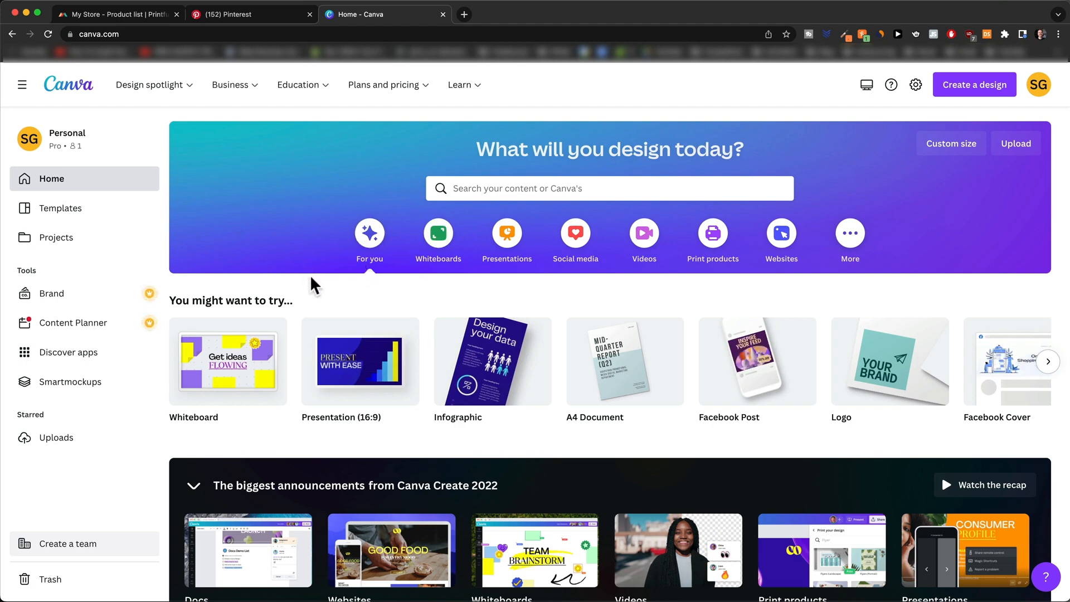
Step: Switch to Printful and open the print file templates in the Bella + Canvas 3001 T-shirt's product information
click(136, 15)
click(791, 101)
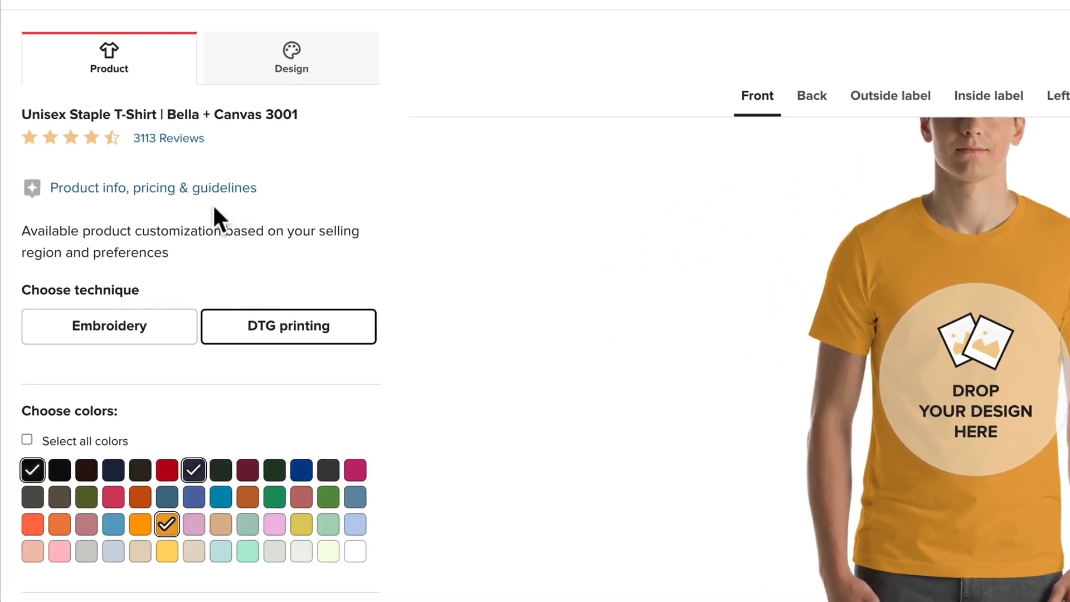
click(165, 189)
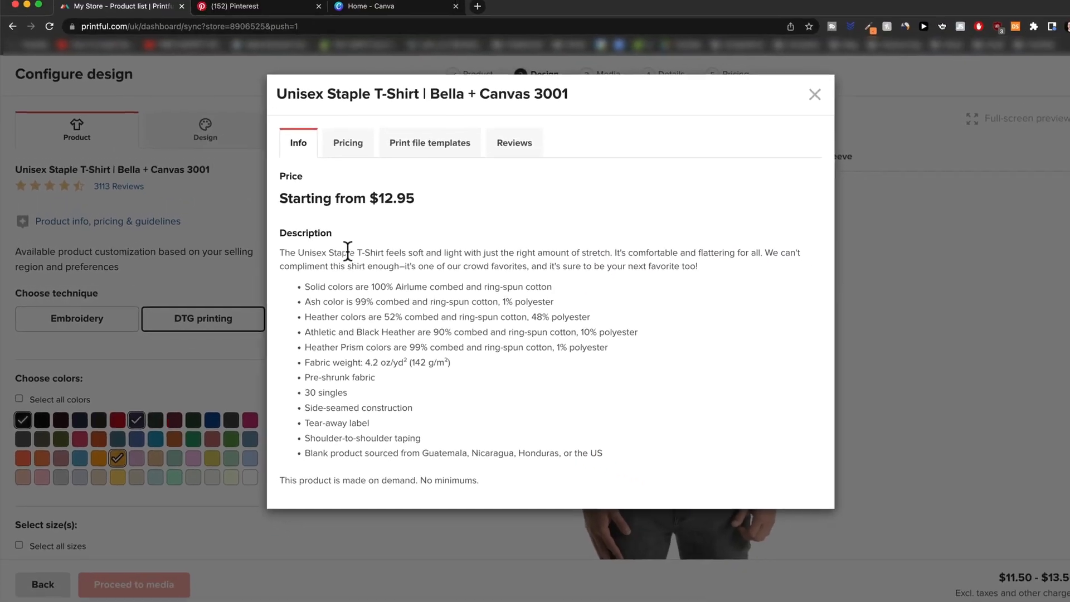
click(433, 157)
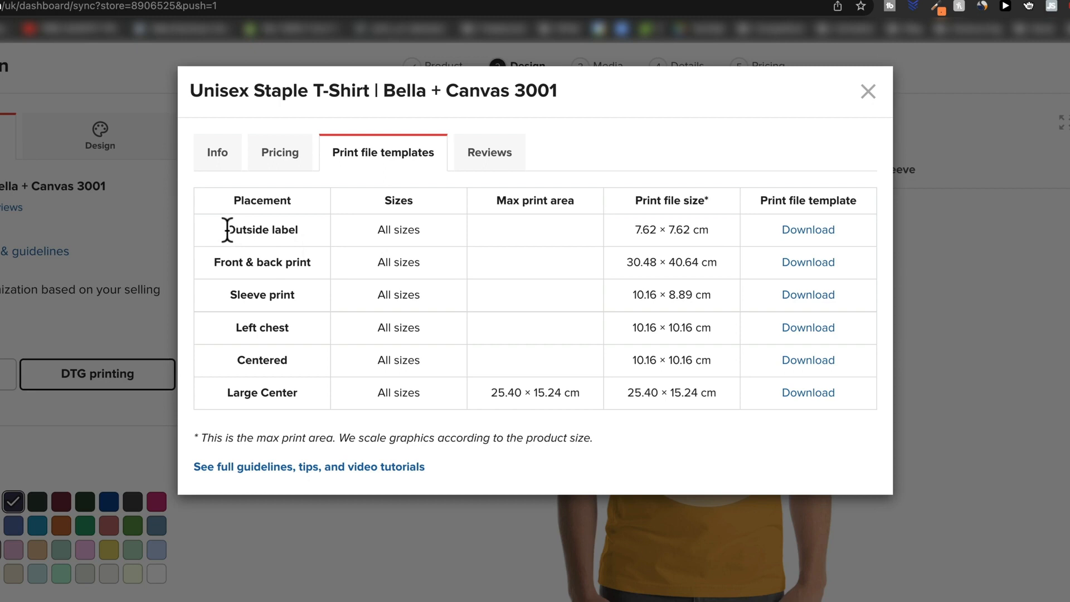
Step: Look up the print file sizes for the outside label and for the front and back print
drag(227, 229, 298, 231)
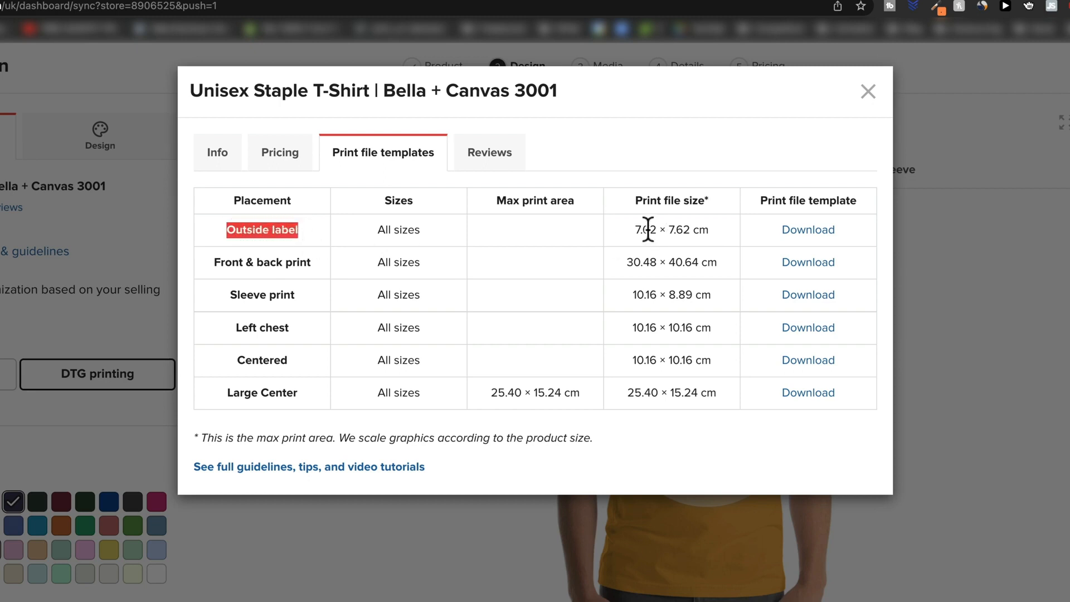
drag(634, 229, 718, 229)
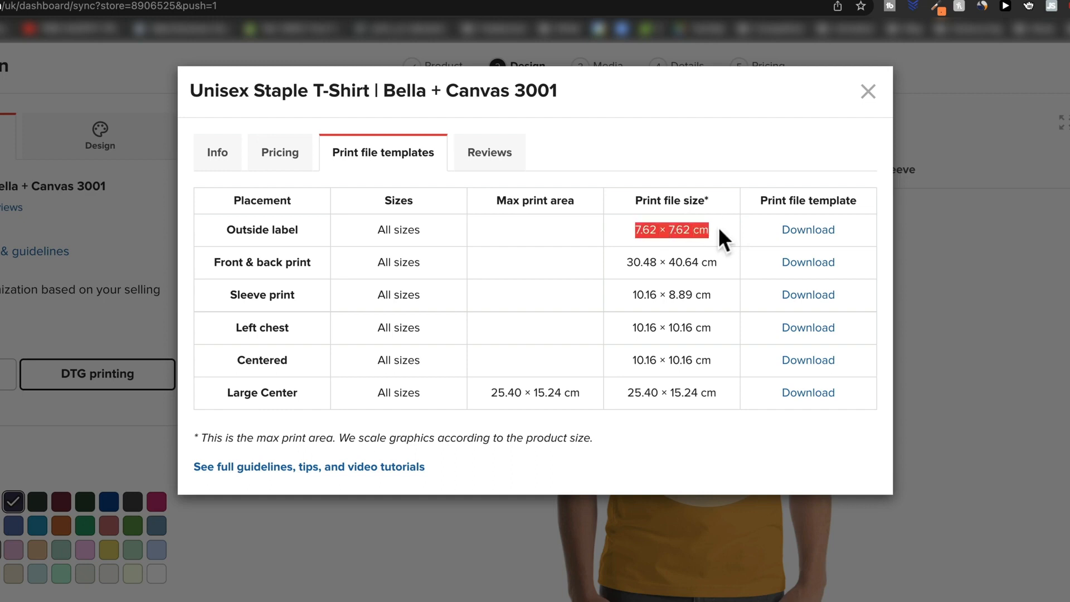
click(392, 250)
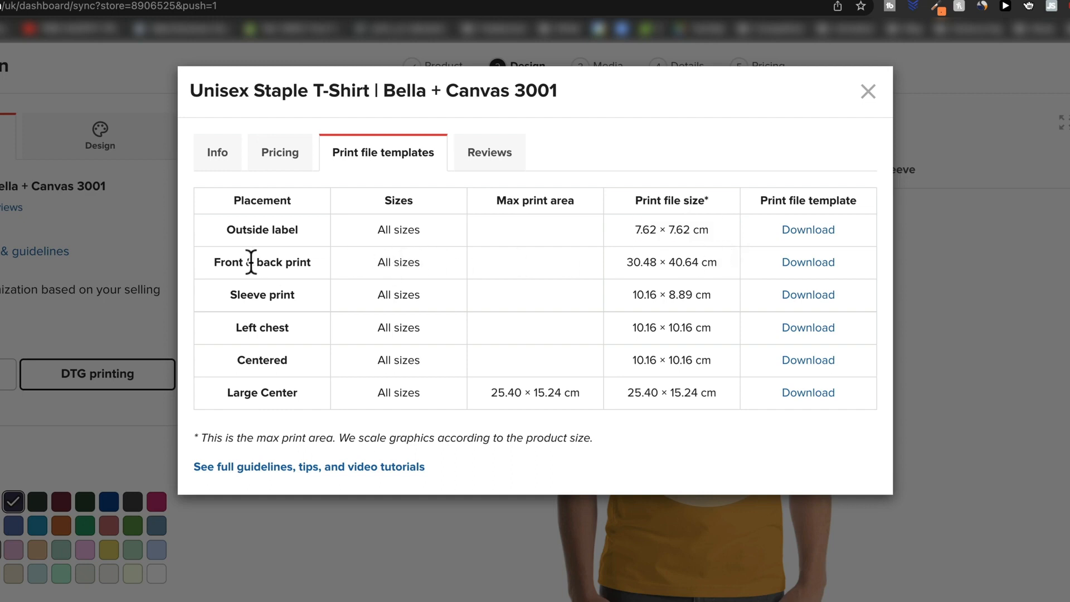
drag(221, 262, 315, 258)
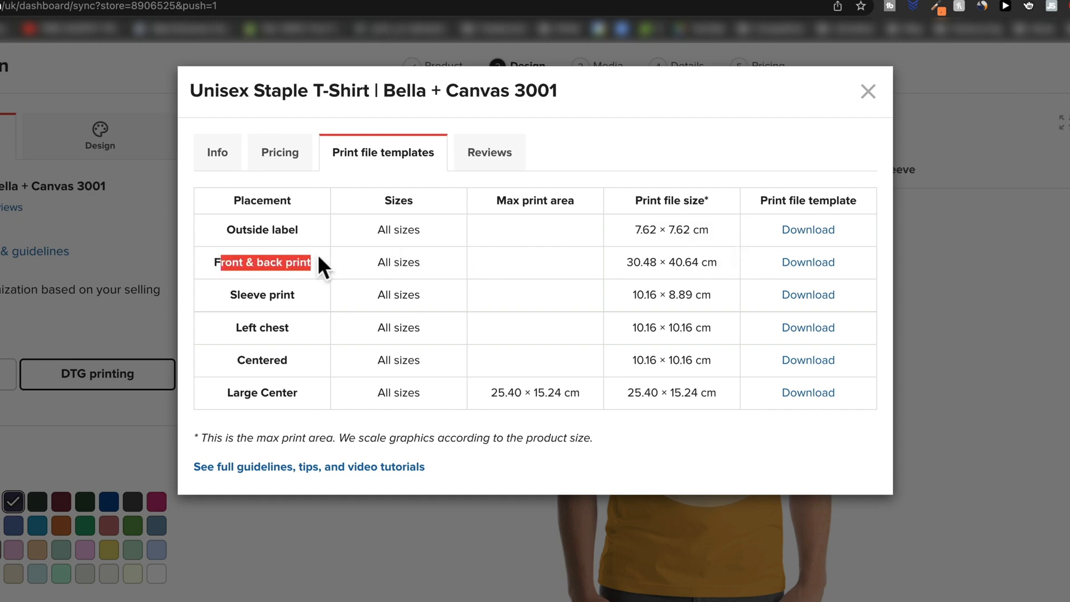
drag(612, 260, 723, 260)
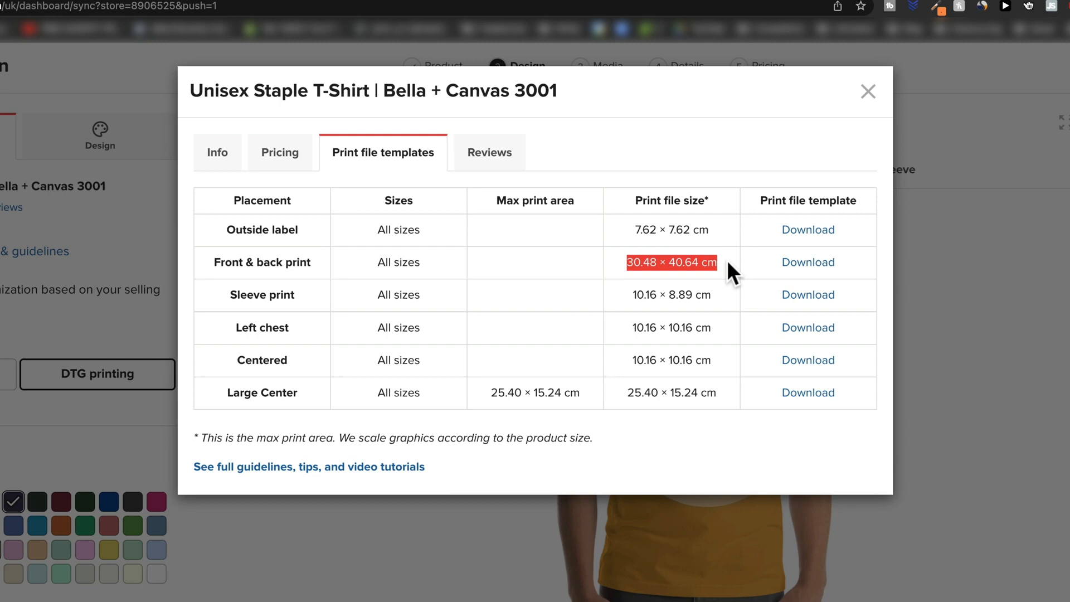
click(669, 262)
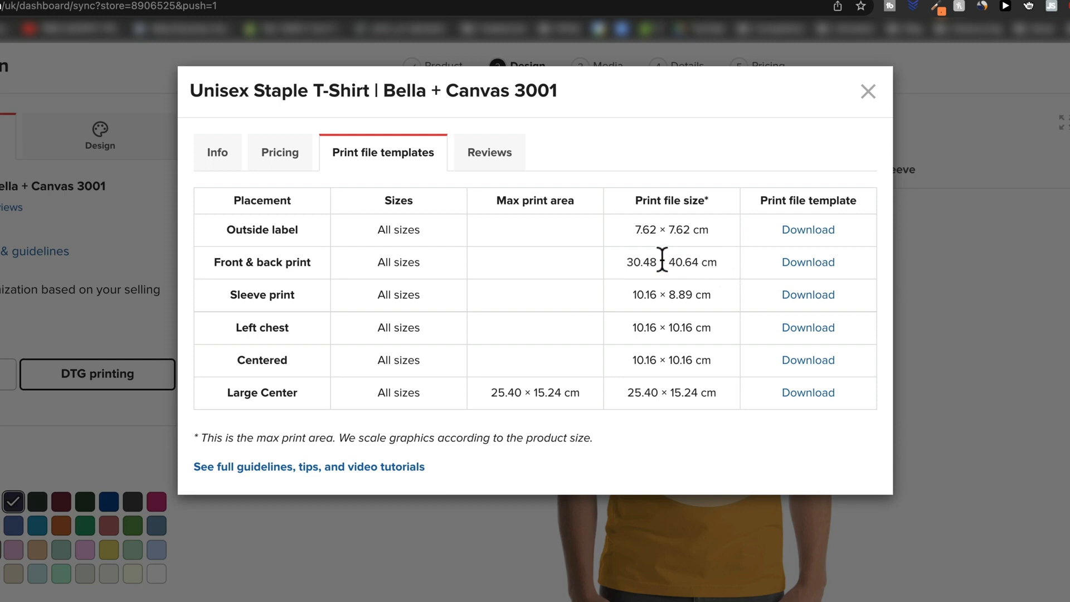
Step: Switch to Canva and start a custom-size design in centimetres, using the front and back print width of 30.48
drag(628, 262, 655, 263)
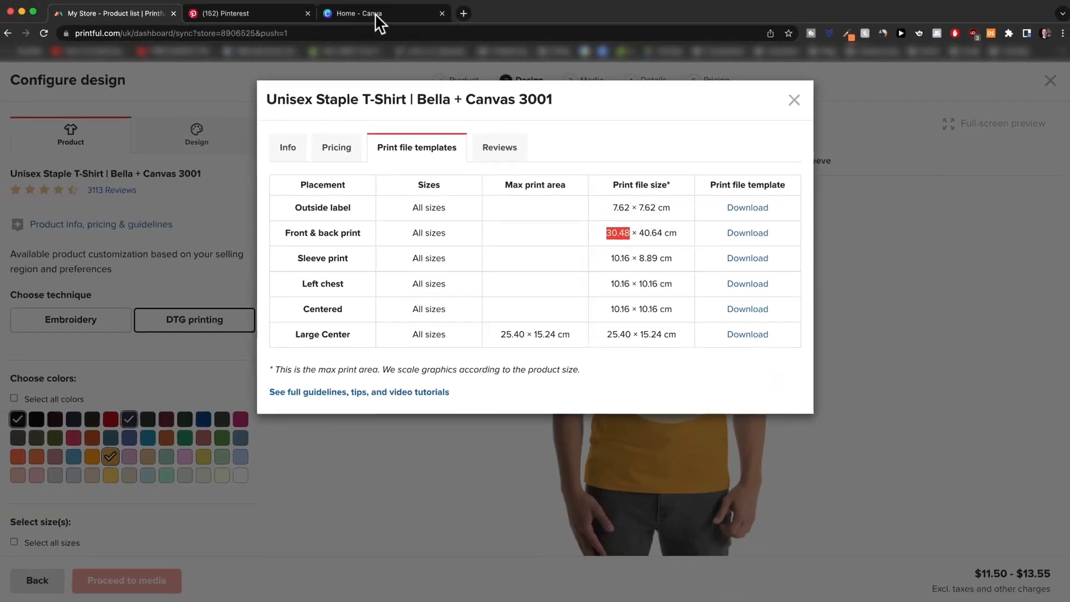
click(381, 16)
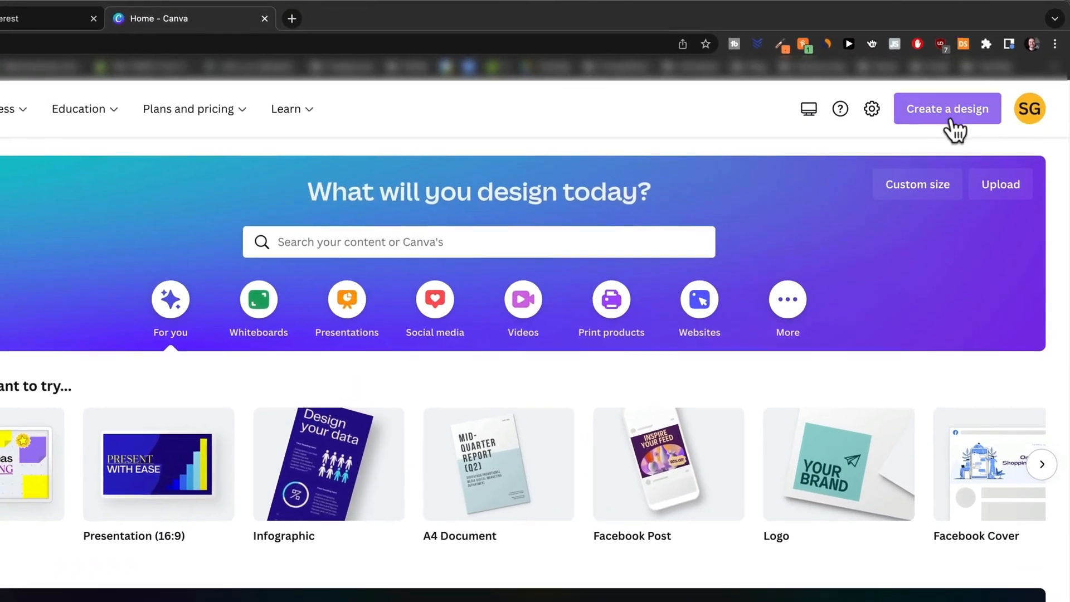
click(975, 92)
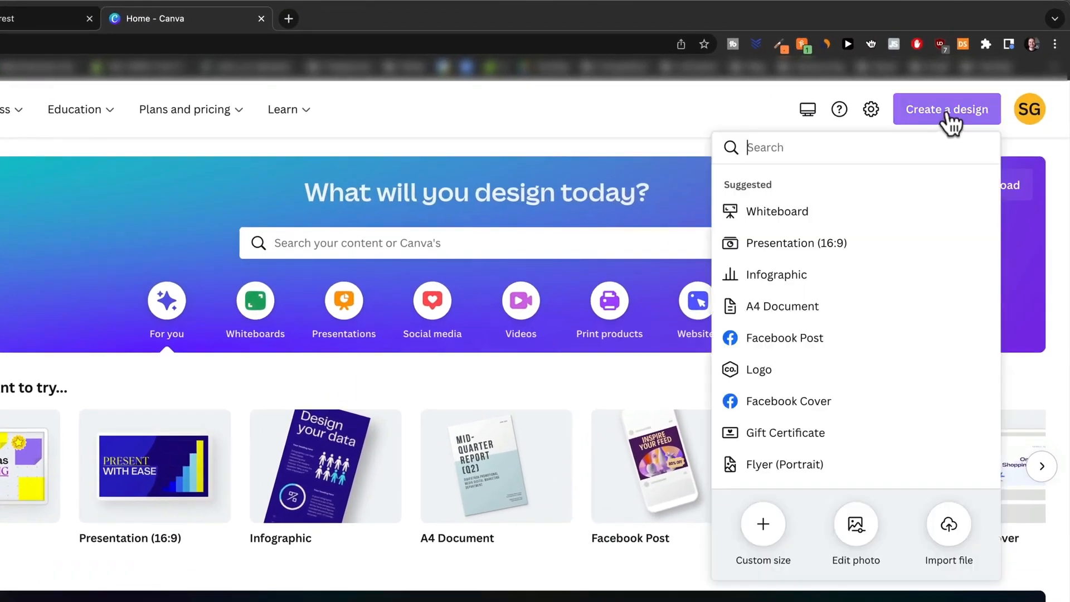
click(761, 527)
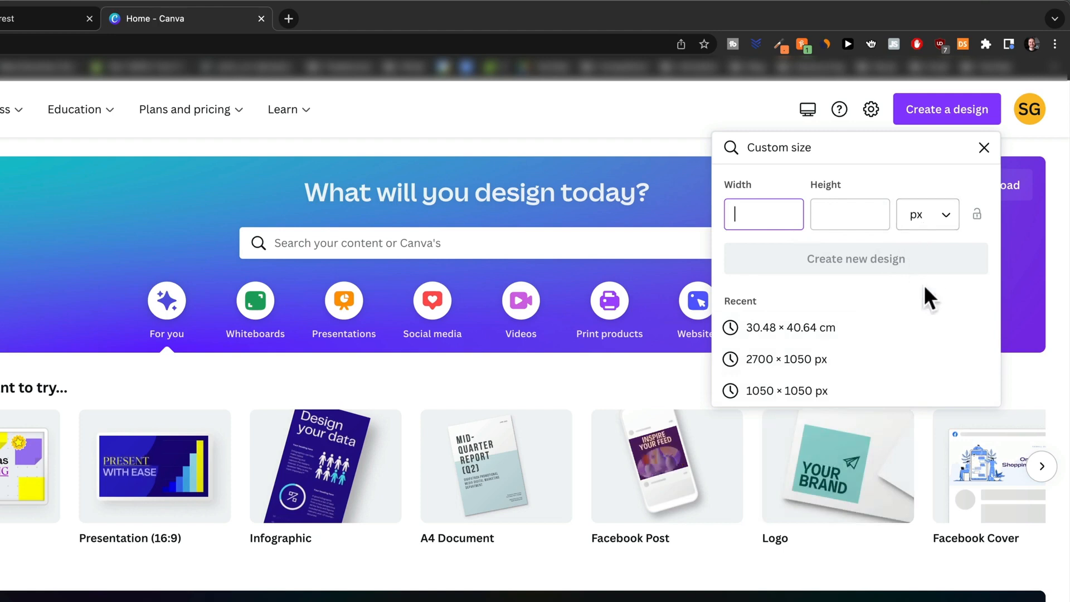
click(936, 229)
click(920, 356)
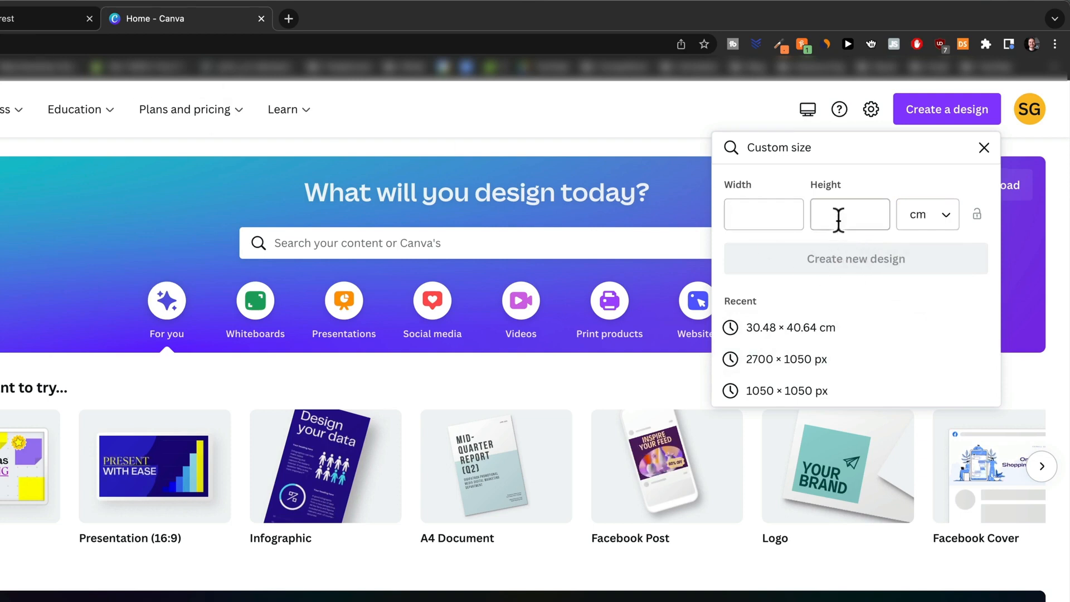
click(757, 217)
text(30.48)
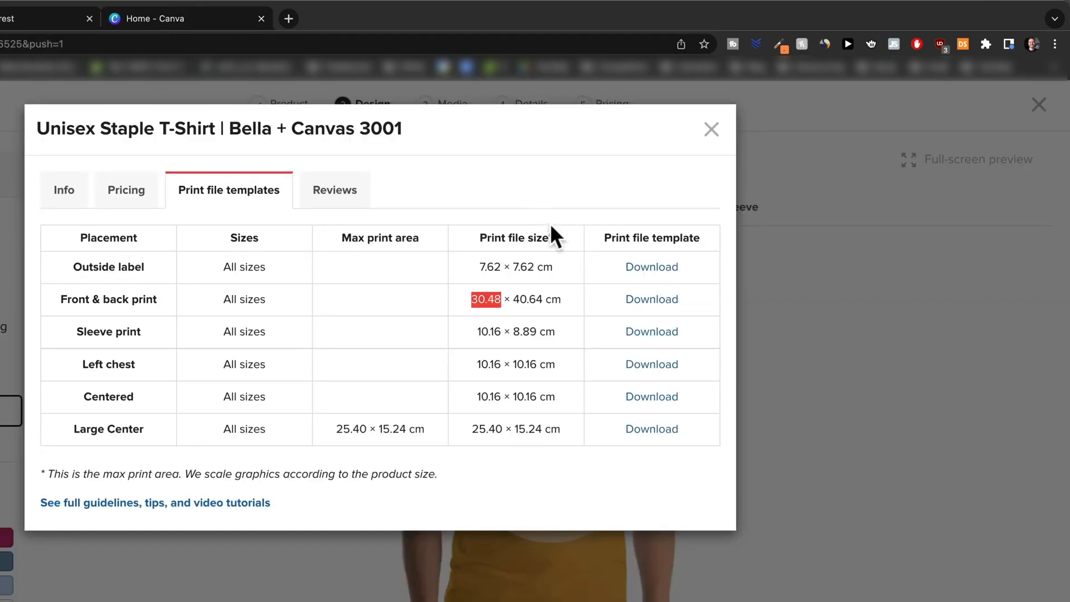
Step: Copy the front and back print height of 40.64 cm from Printful into the Canva custom size and create the design
drag(513, 301, 539, 299)
key(super+c)
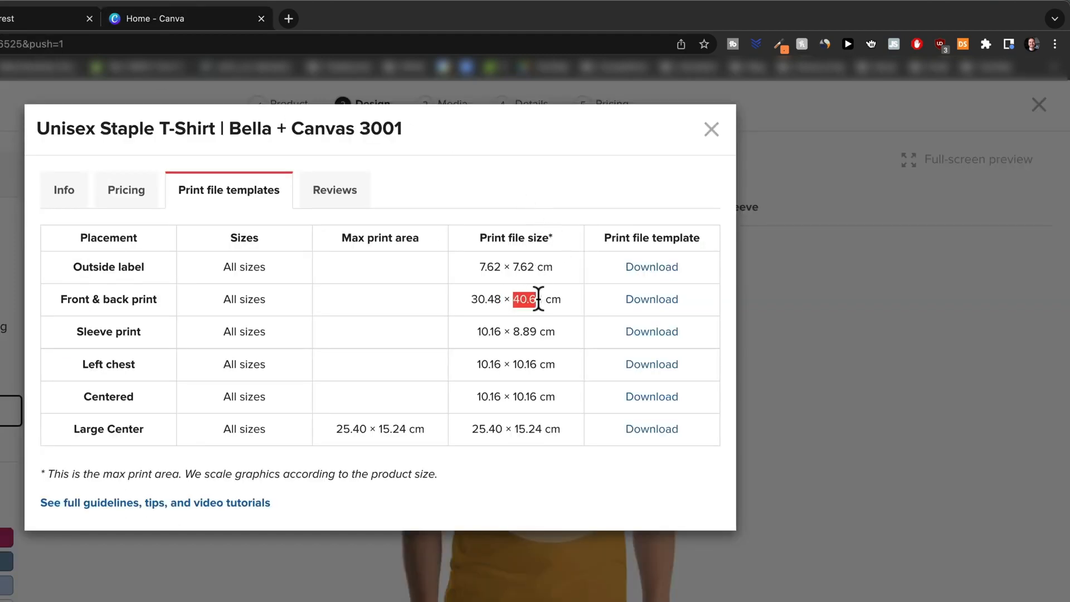
click(129, 14)
click(855, 211)
key(super+v)
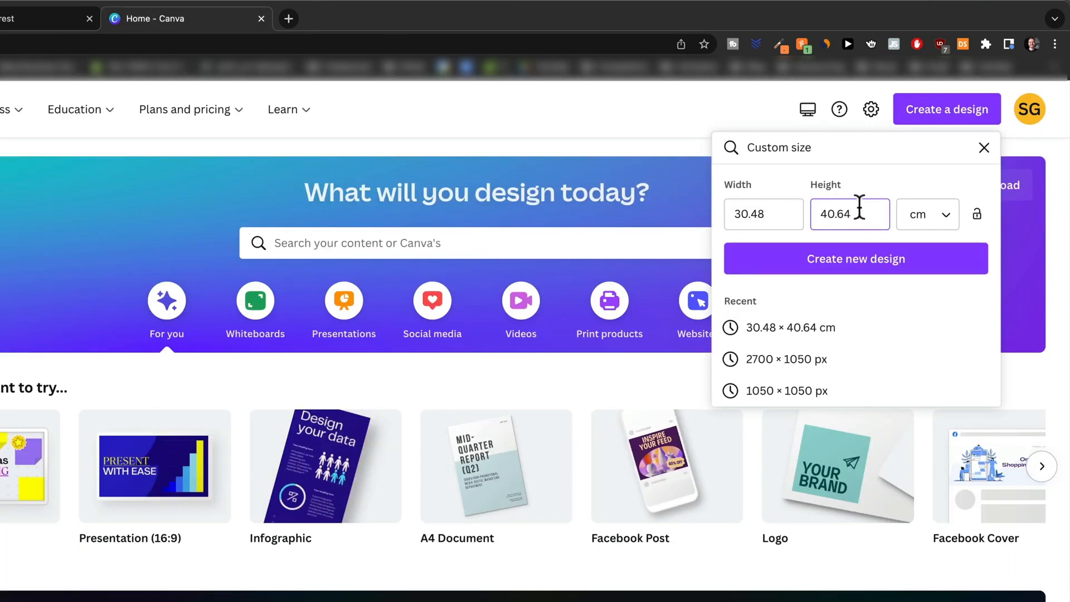
click(852, 273)
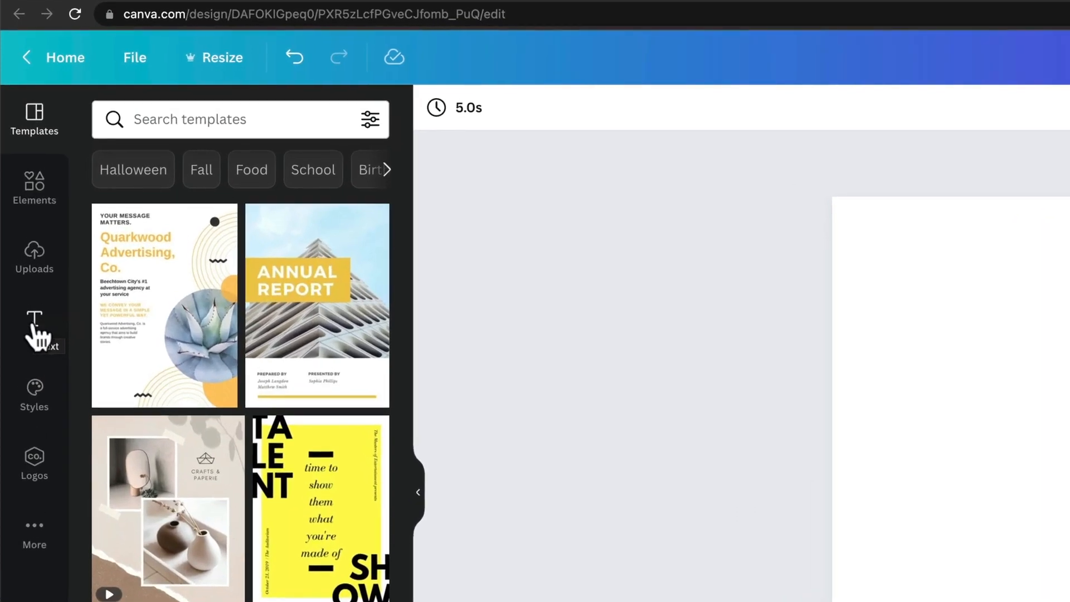
Step: Add the HUGE SALE font combination to the blank page and enlarge it to about 27.6 by 17.1 cm
click(33, 341)
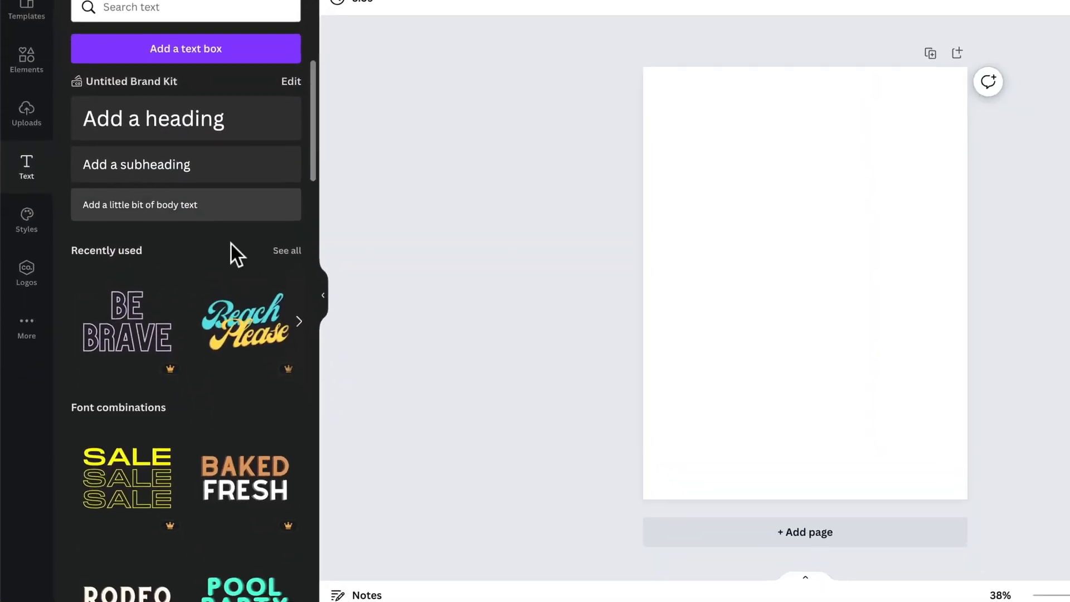
scroll(232, 253, down, 5)
scroll(239, 255, up, 1)
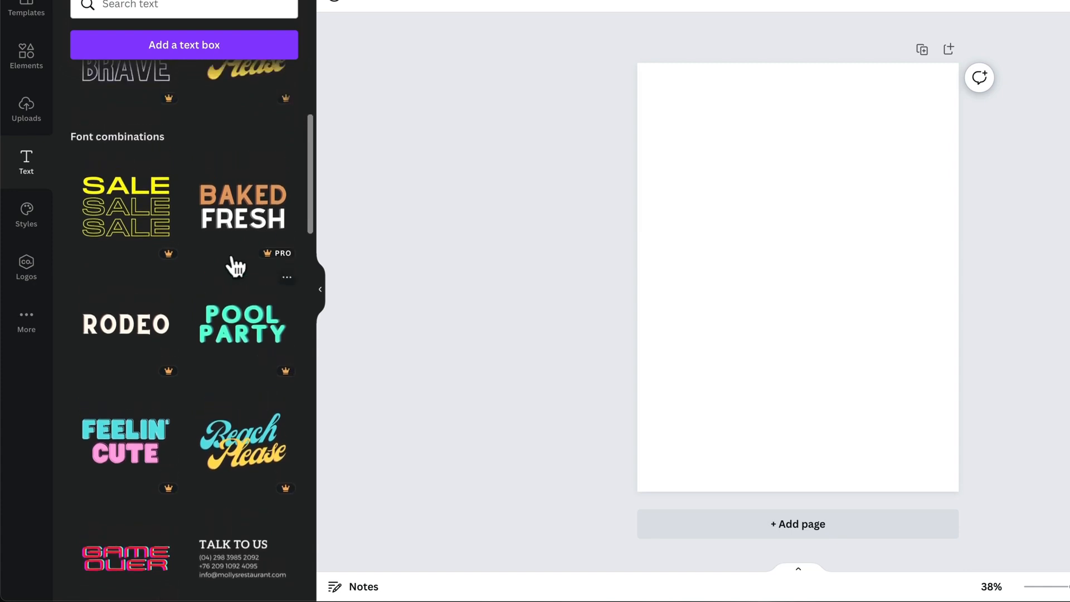
scroll(162, 191, down, 5)
scroll(195, 245, down, 6)
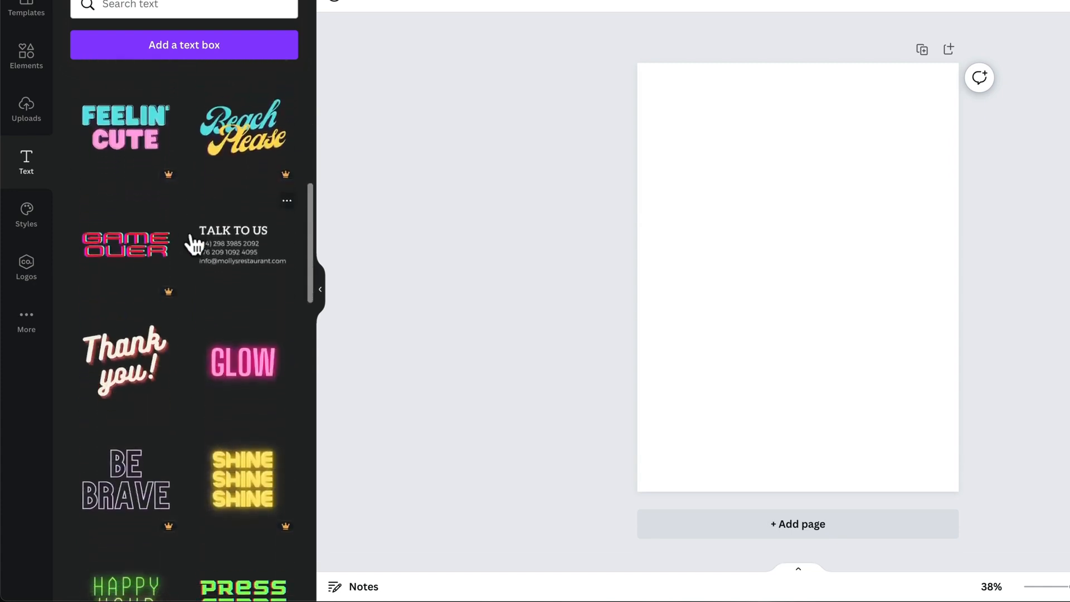
scroll(194, 245, down, 6)
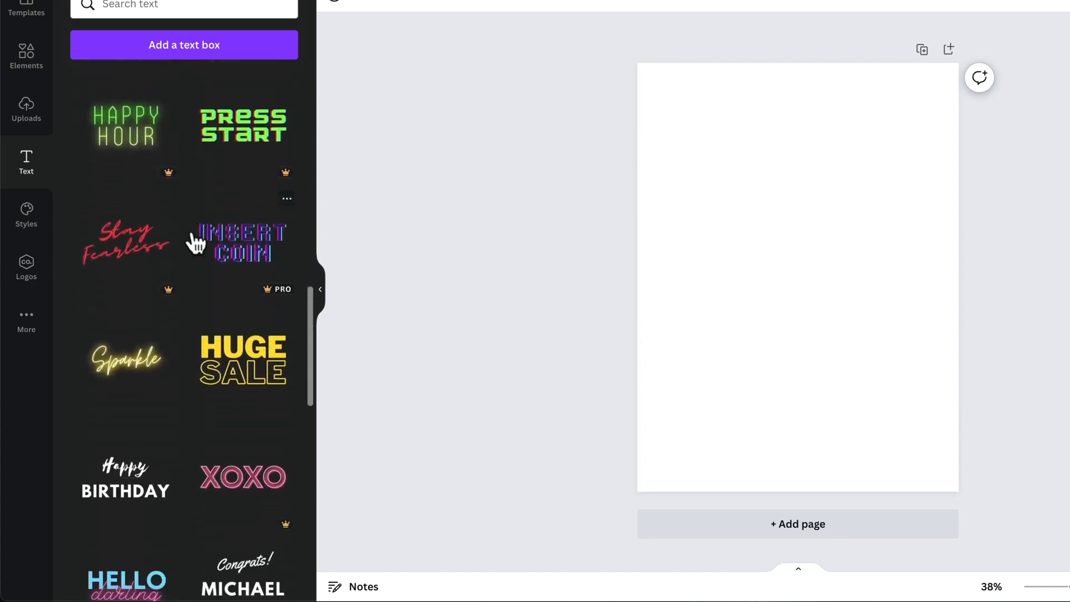
click(242, 220)
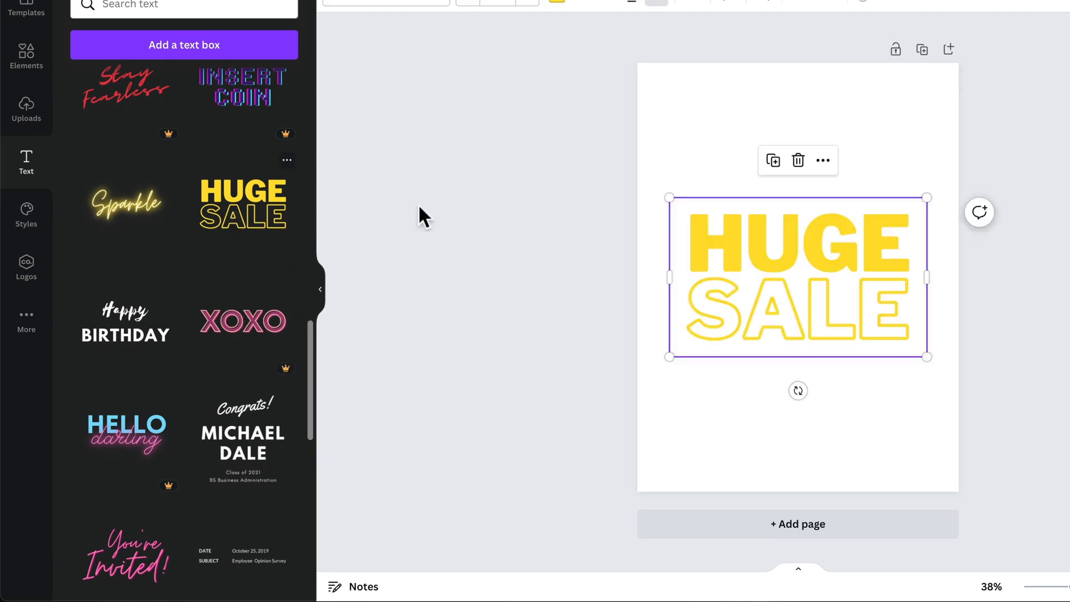
drag(797, 258, 778, 253)
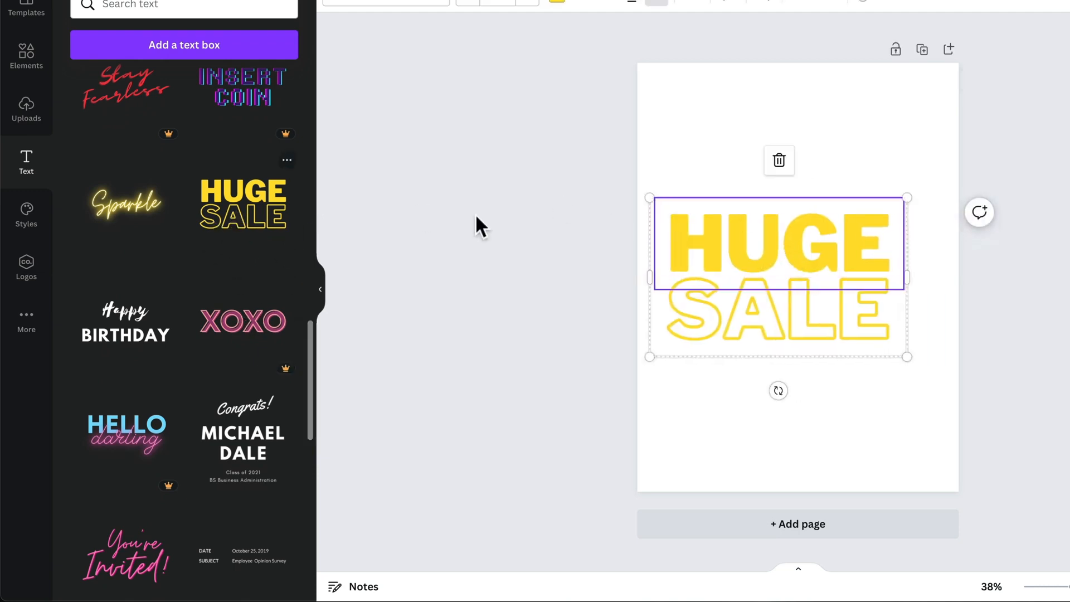
drag(906, 355, 940, 379)
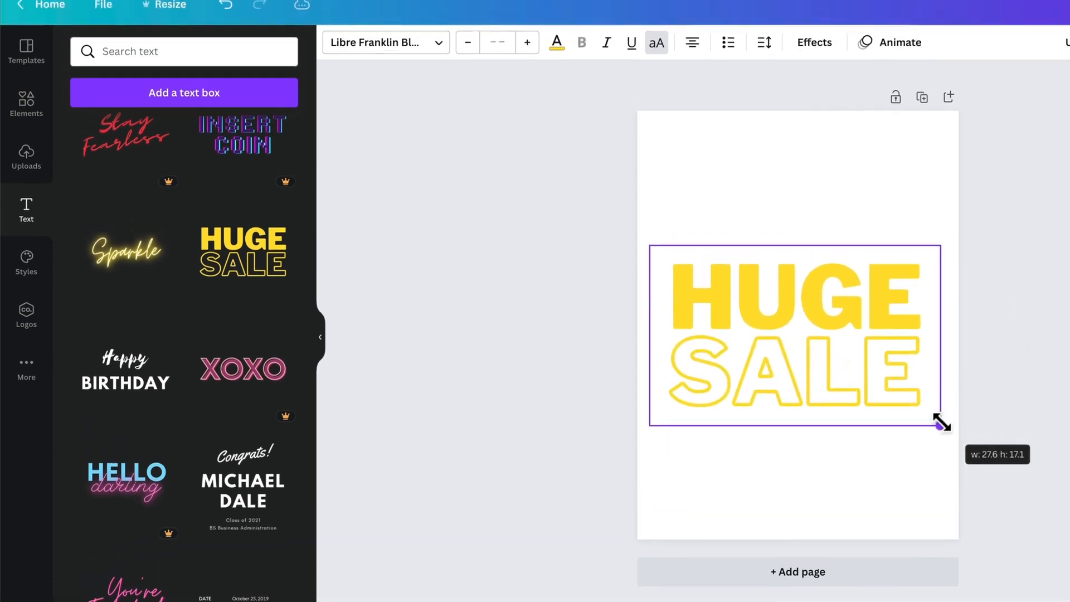
Step: Recolour the word HUGE in the font combination to the bright red default colour
click(807, 230)
click(556, 1)
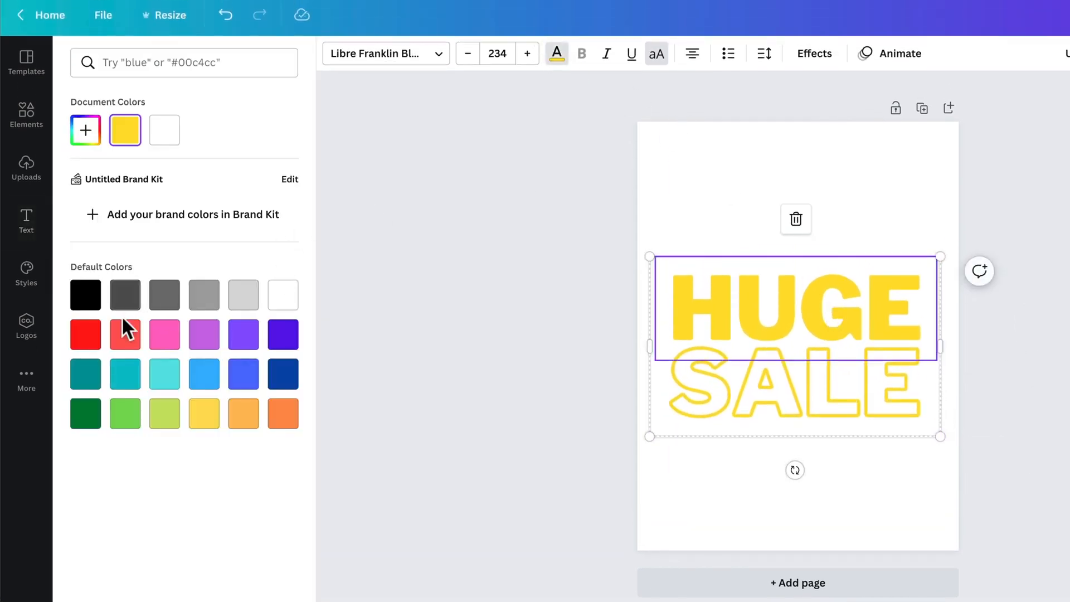
click(90, 337)
click(743, 392)
double_click(790, 384)
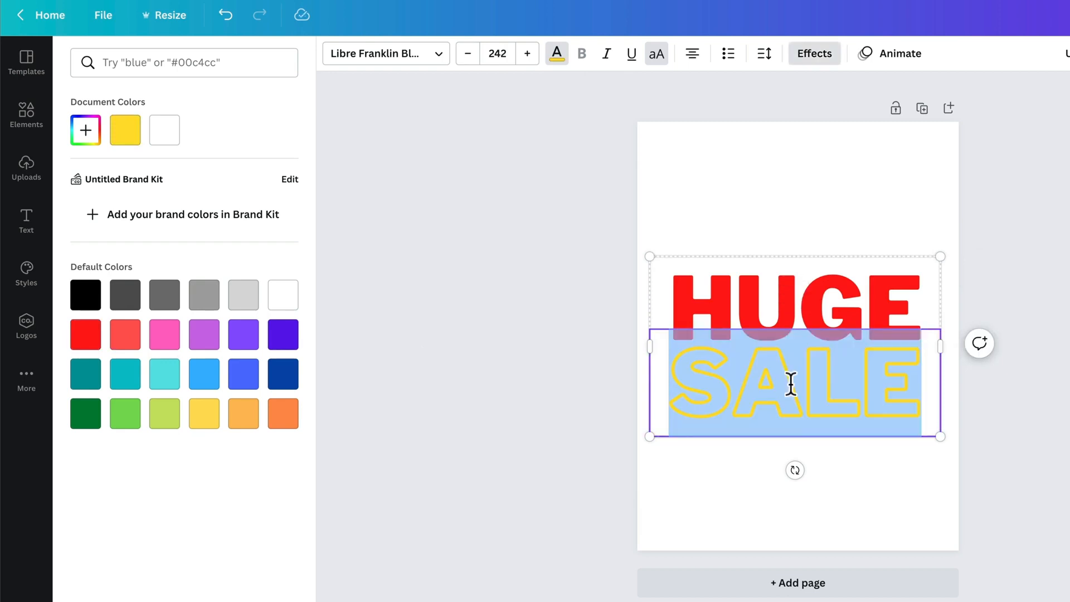
text(ONAWH)
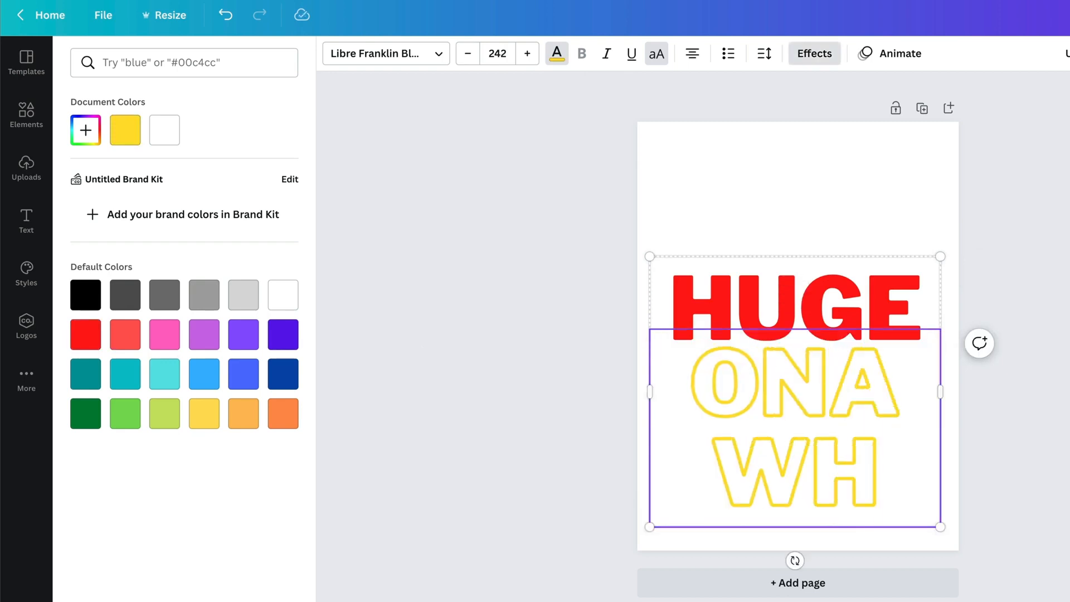
key(Escape)
key(Escape)
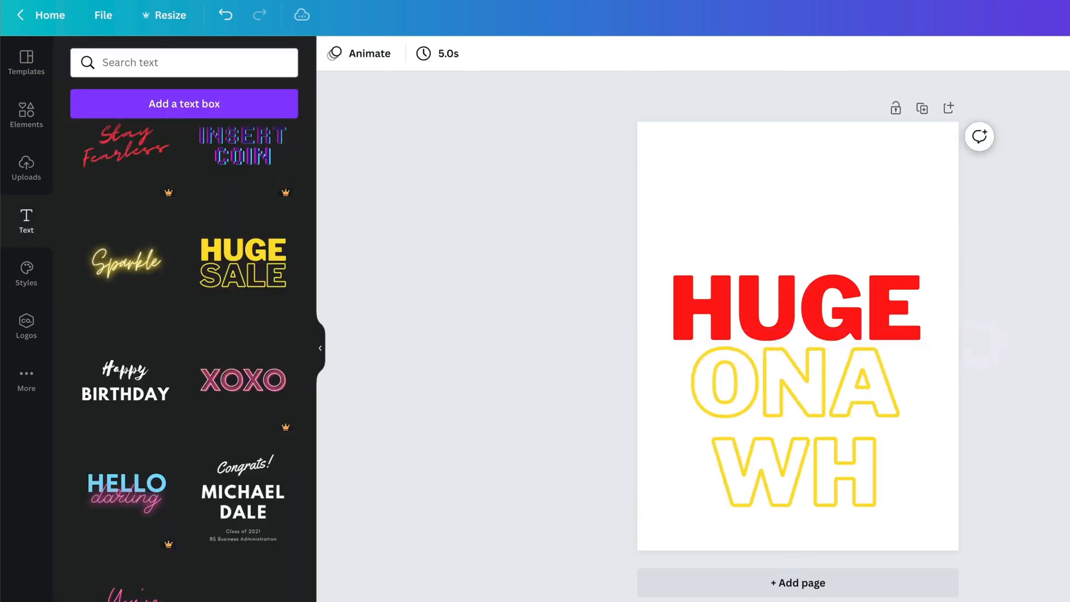
Step: Delete the yellow outlined text below HUGE and move the red HUGE text to the lower half of the page
click(919, 370)
key(Delete)
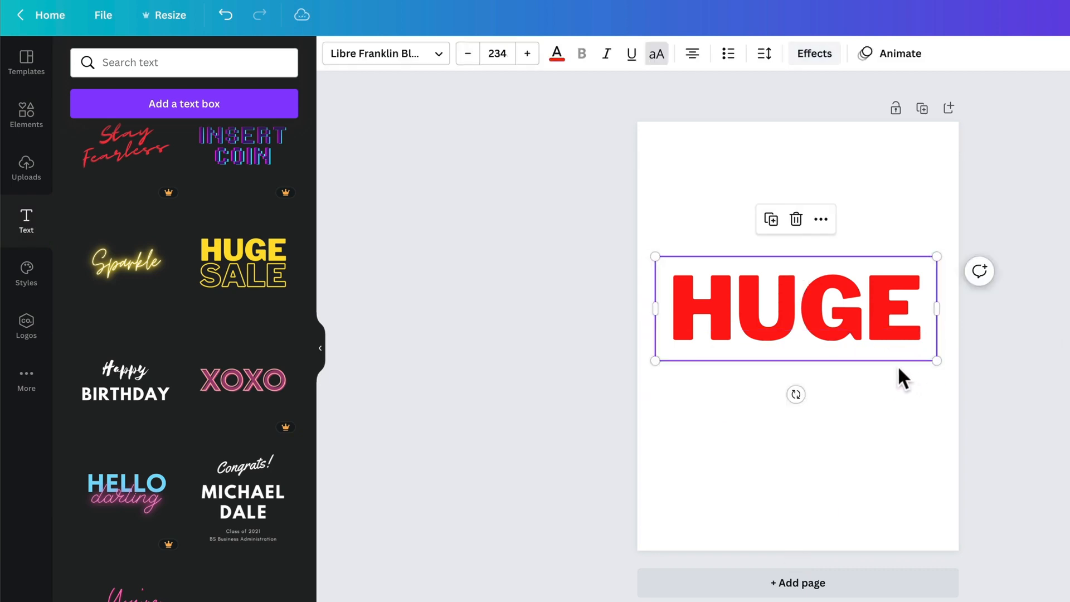
click(854, 317)
click(831, 370)
drag(819, 320, 819, 407)
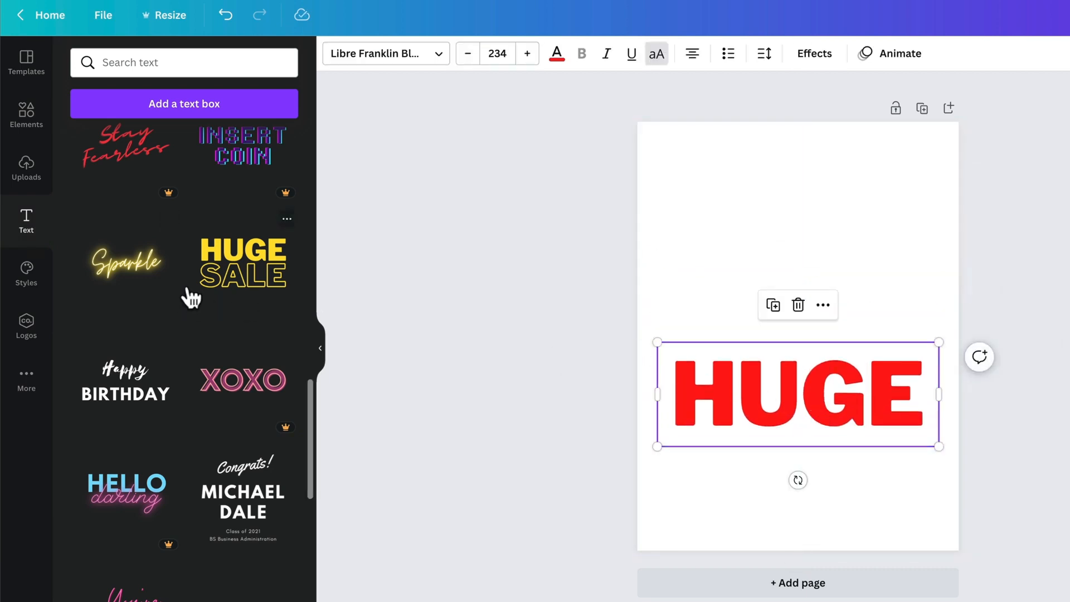
Step: Search the design elements for yoga
click(33, 118)
click(140, 60)
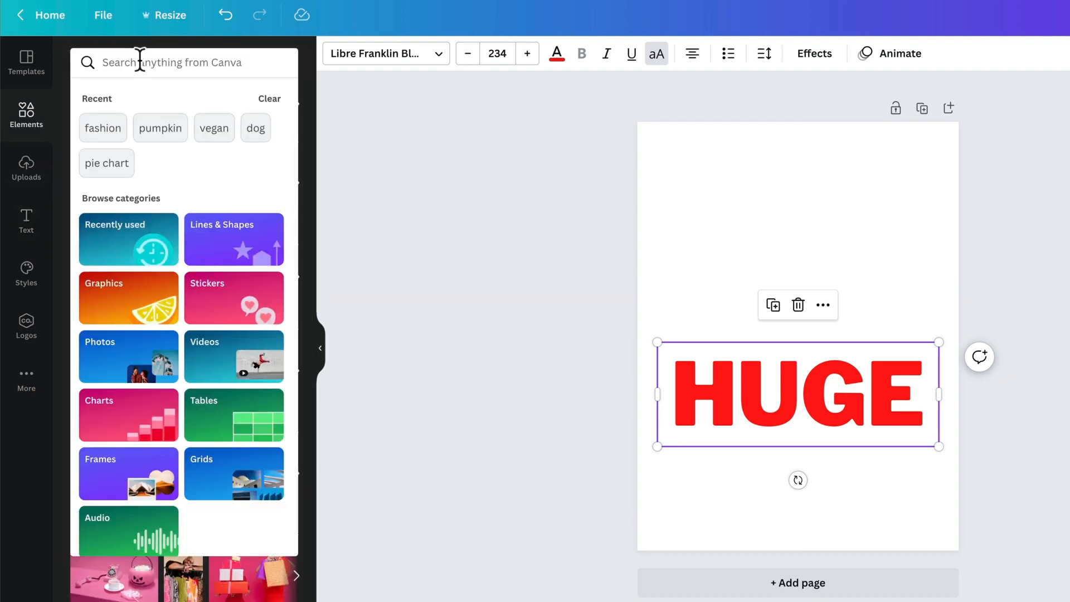
text(yog)
text(a)
key(Return)
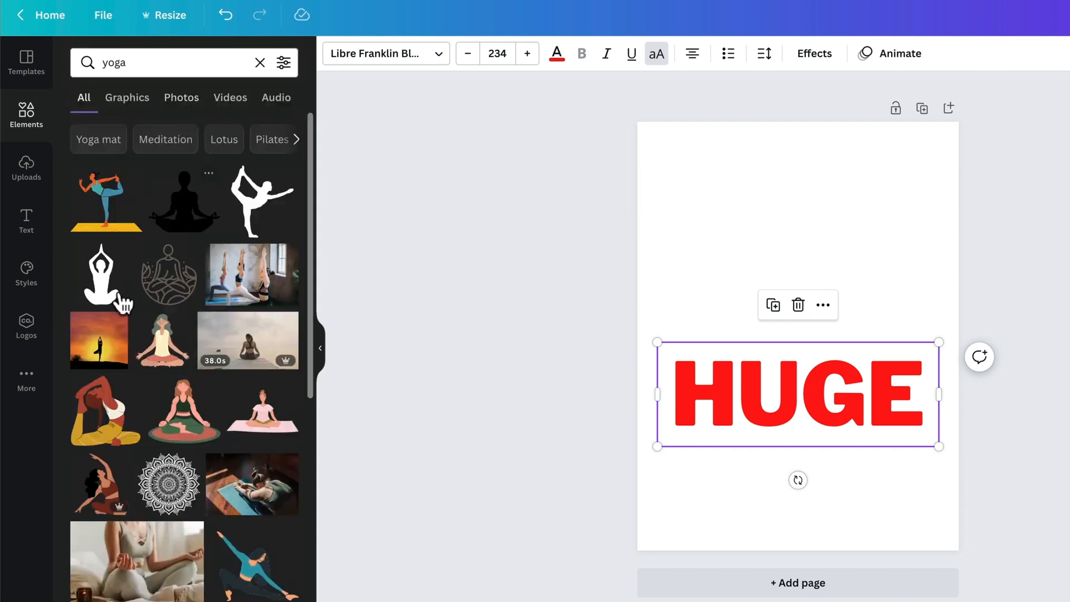
Step: Add the illustration of the woman in yellow leggings in a backbend pose, enlarge it and place it directly above HUGE
scroll(148, 310, down, 3)
click(111, 325)
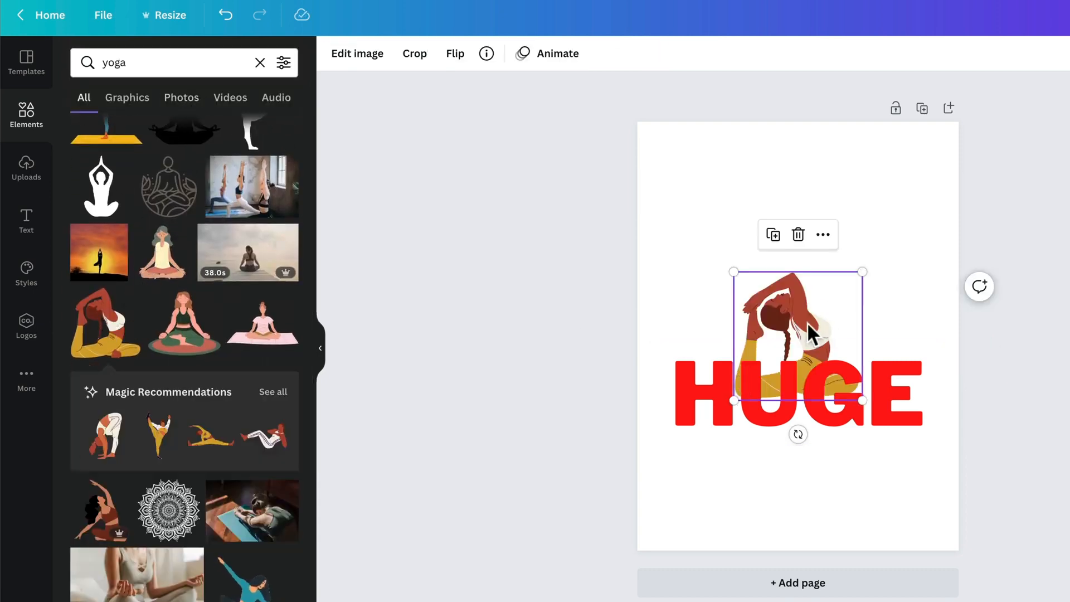
drag(744, 383, 703, 288)
drag(820, 305, 890, 357)
drag(803, 288, 809, 265)
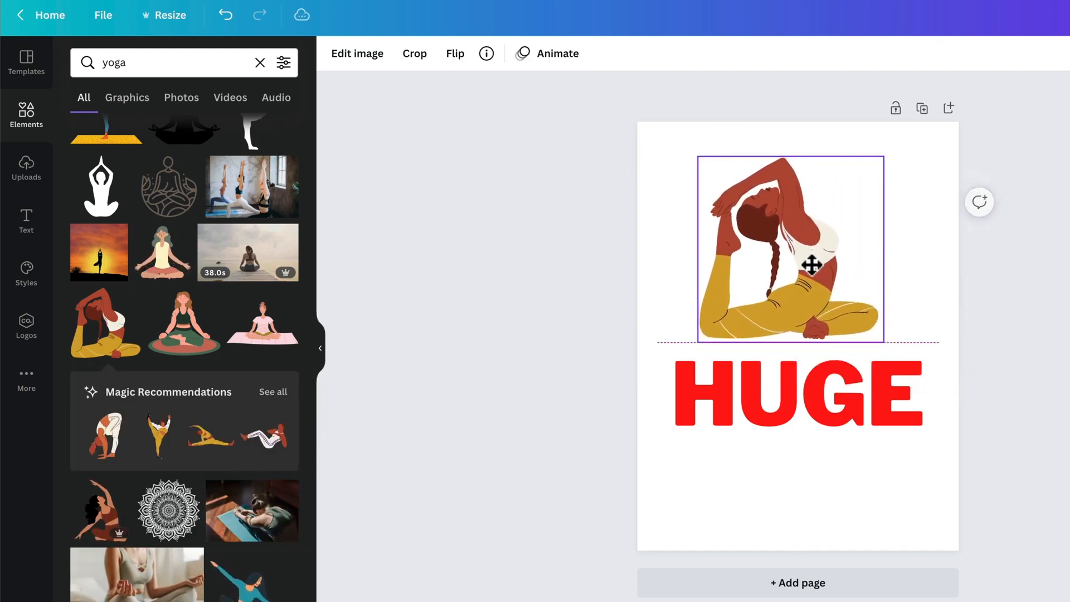
Step: Replace the HUGE text below the illustration with YOGI
click(812, 377)
double_click(811, 370)
text(YOGI)
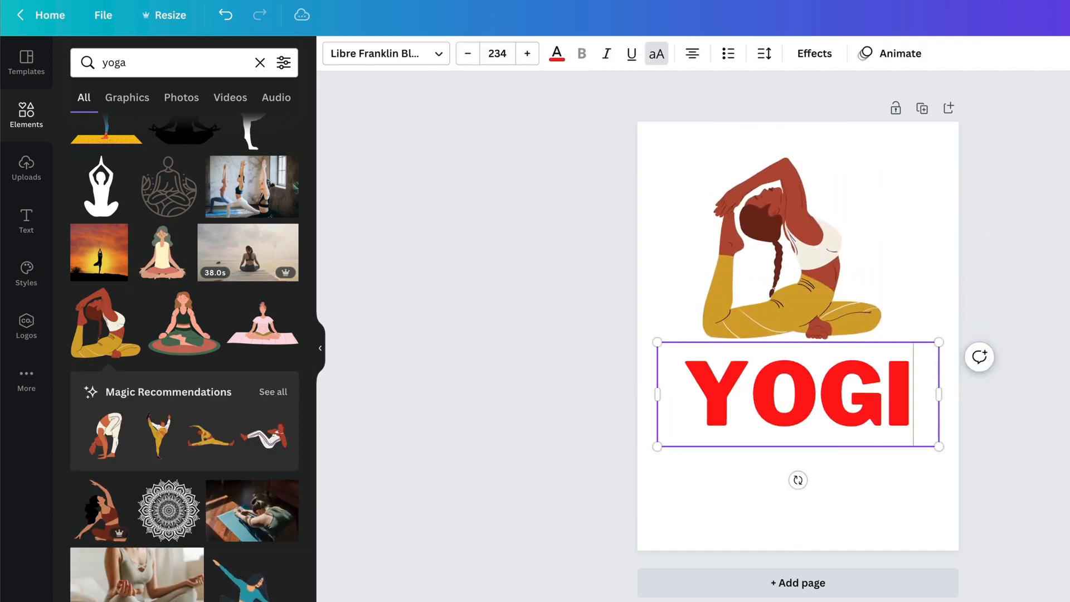
click(1022, 442)
Step: Recolour the YOGI text with the reddish-brown skin tone sampled from the yoga illustration
click(841, 377)
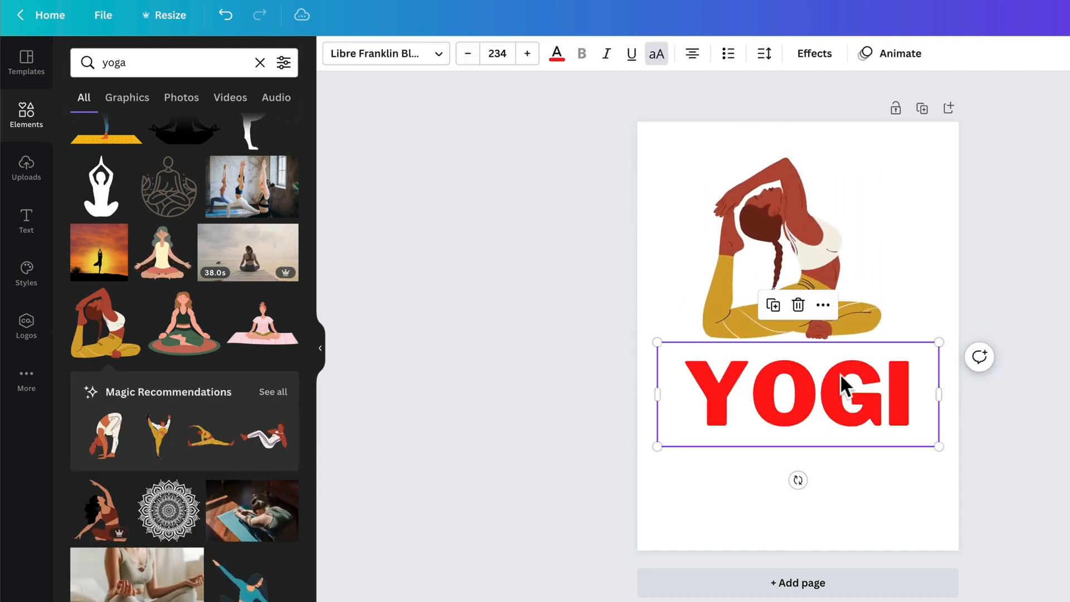
click(557, 56)
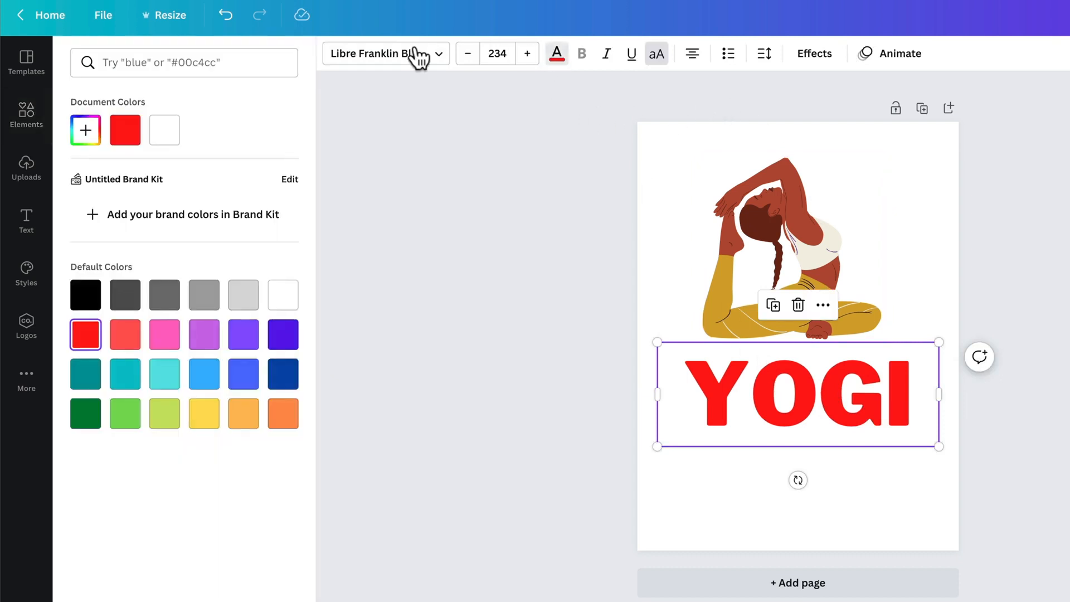
click(89, 136)
click(251, 276)
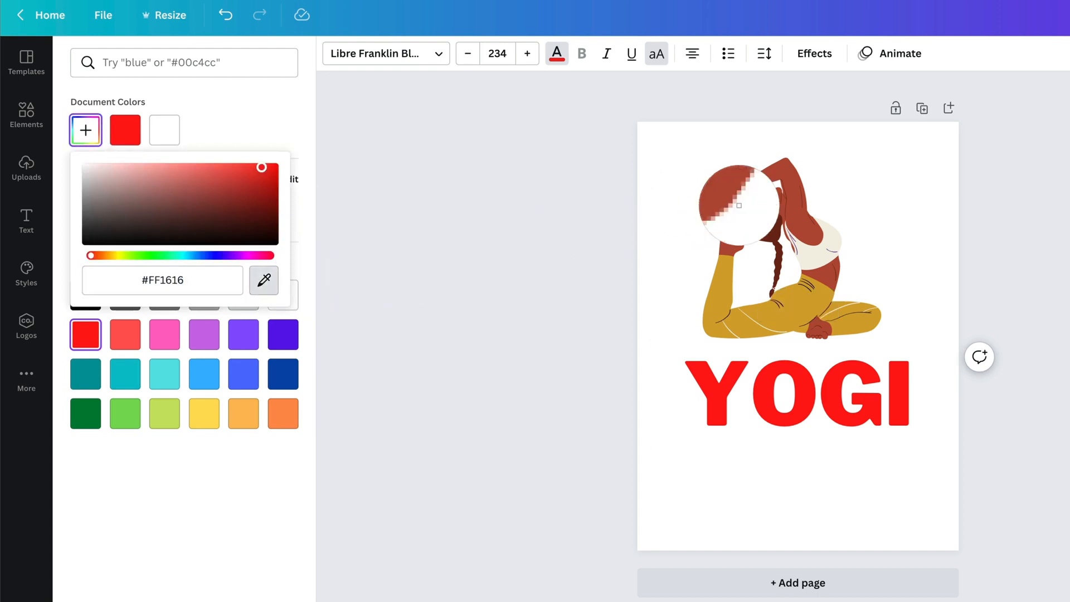
click(794, 206)
Step: Enlarge the YOGI text to size 258, and enlarge the yoga illustration and centre it directly above the text
click(835, 411)
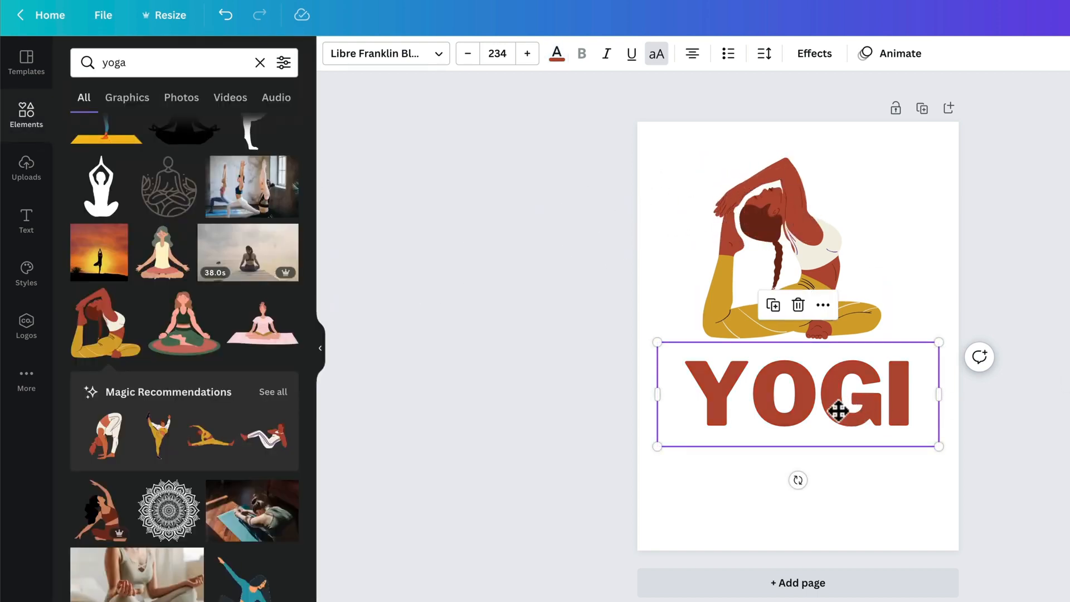
drag(939, 446, 956, 491)
click(831, 308)
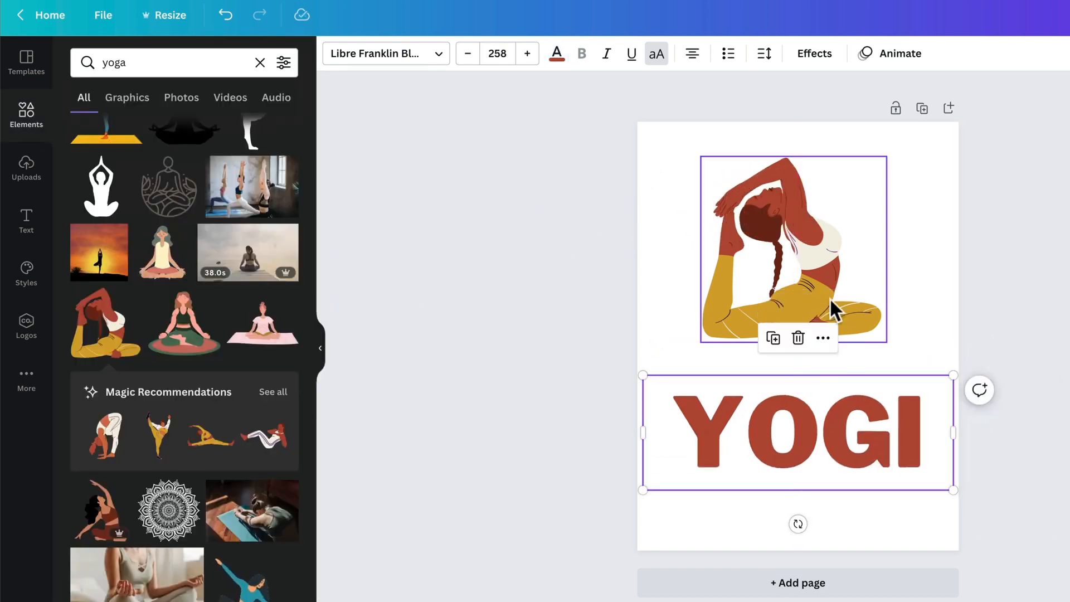
drag(883, 340, 936, 381)
drag(833, 310, 824, 306)
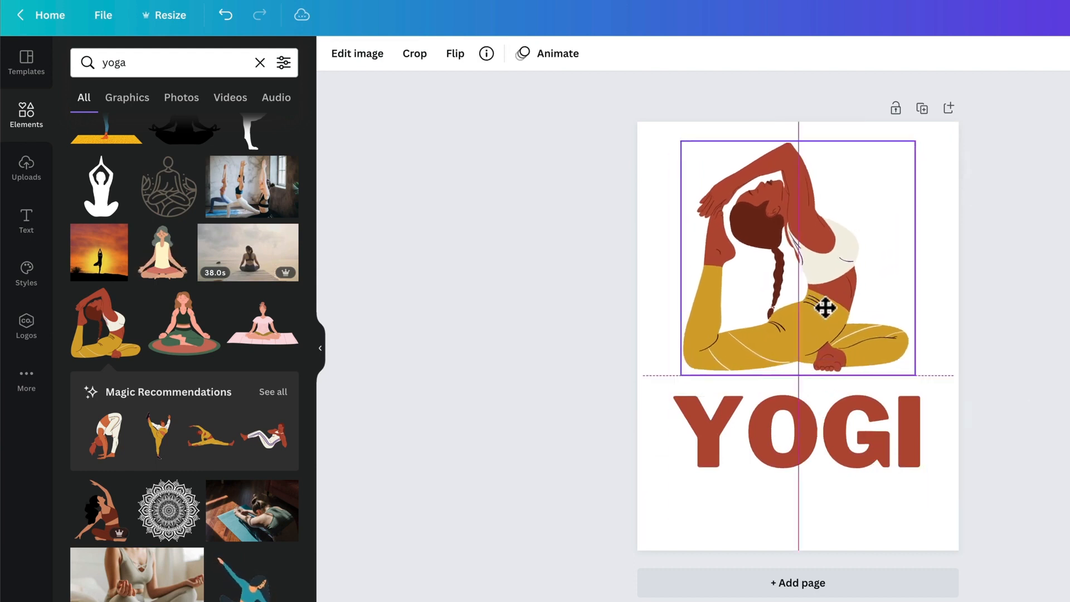
Step: Move the YOGI text and the yoga illustration slightly lower to balance the layout on the page
click(930, 376)
drag(814, 432, 814, 451)
click(814, 318)
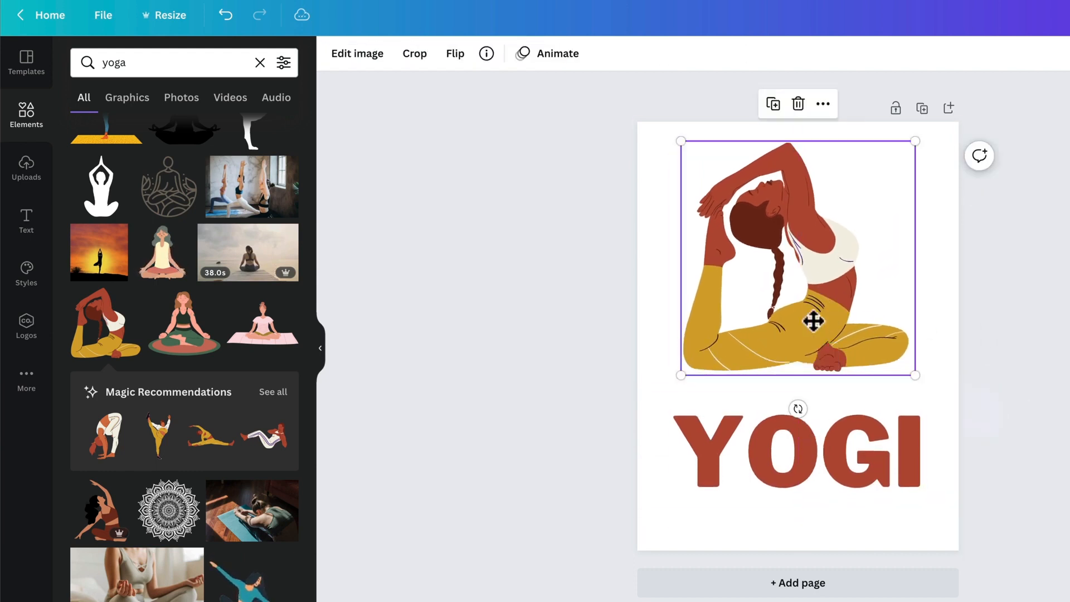
drag(814, 318, 814, 330)
click(989, 330)
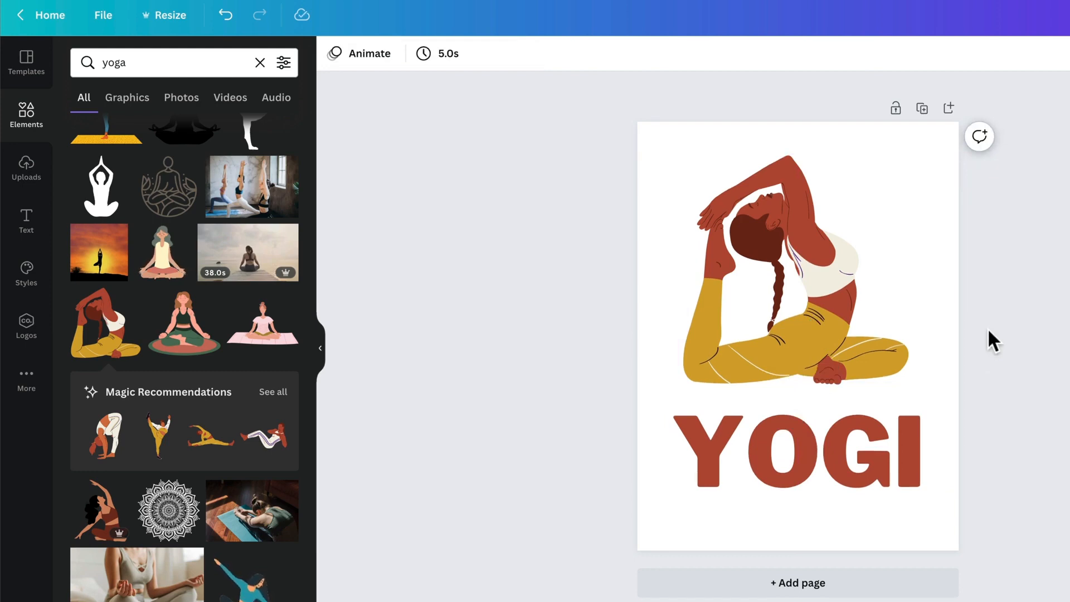
click(866, 449)
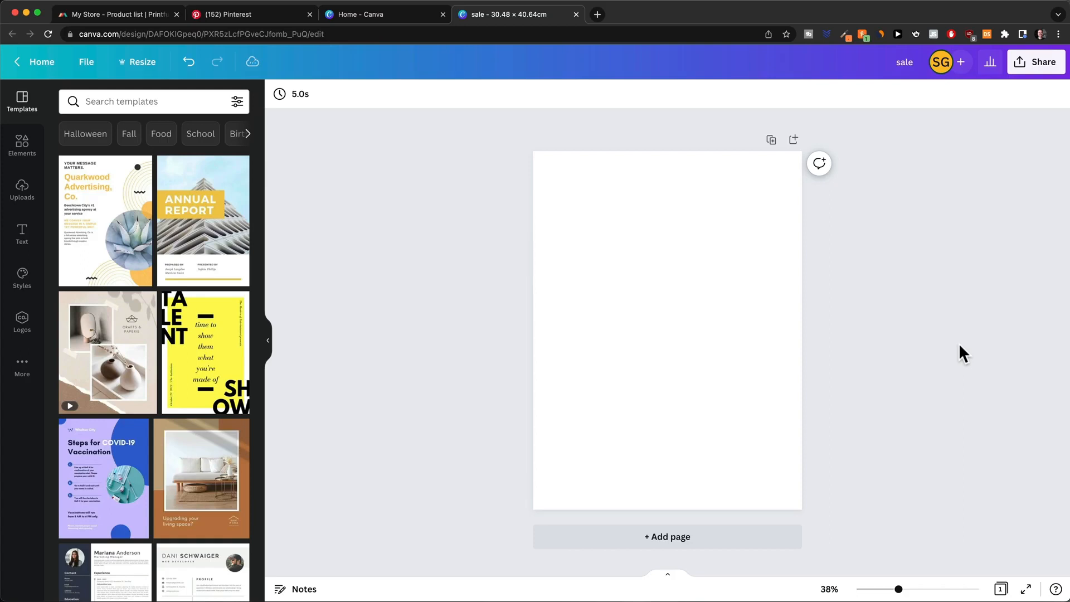
Step: Switch to Pinterest, examine the dog owner T-shirt designs for inspiration, and return to the Canva design
click(240, 16)
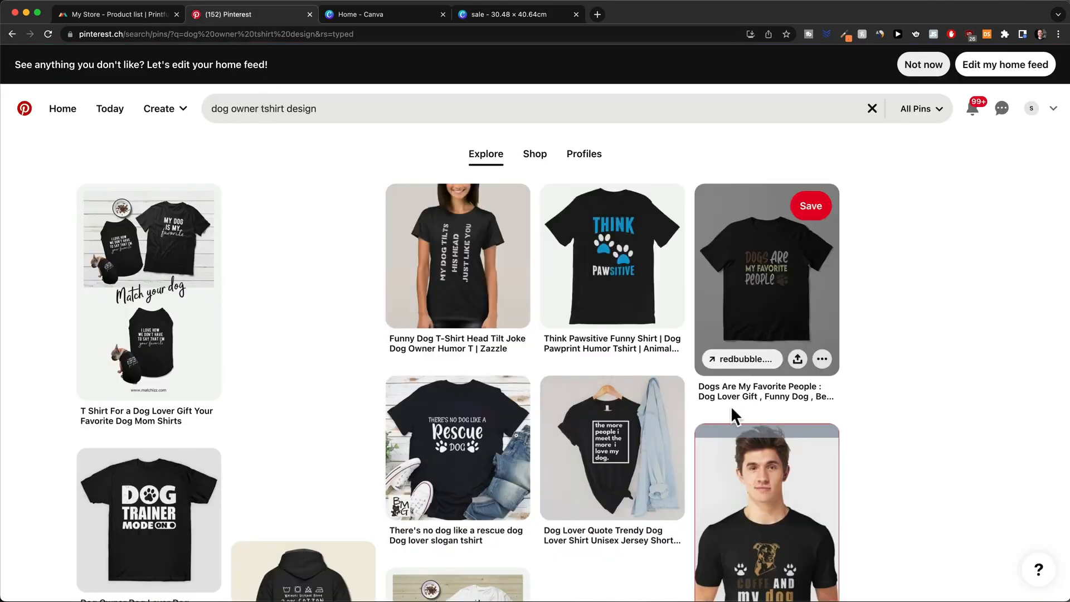
scroll(651, 288, up, 5)
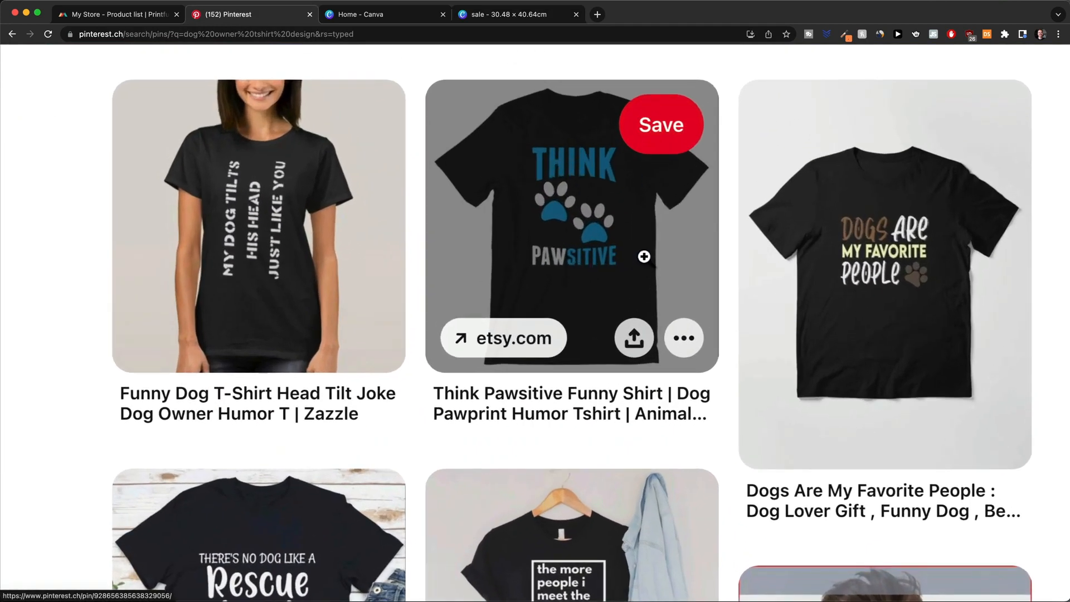
click(520, 17)
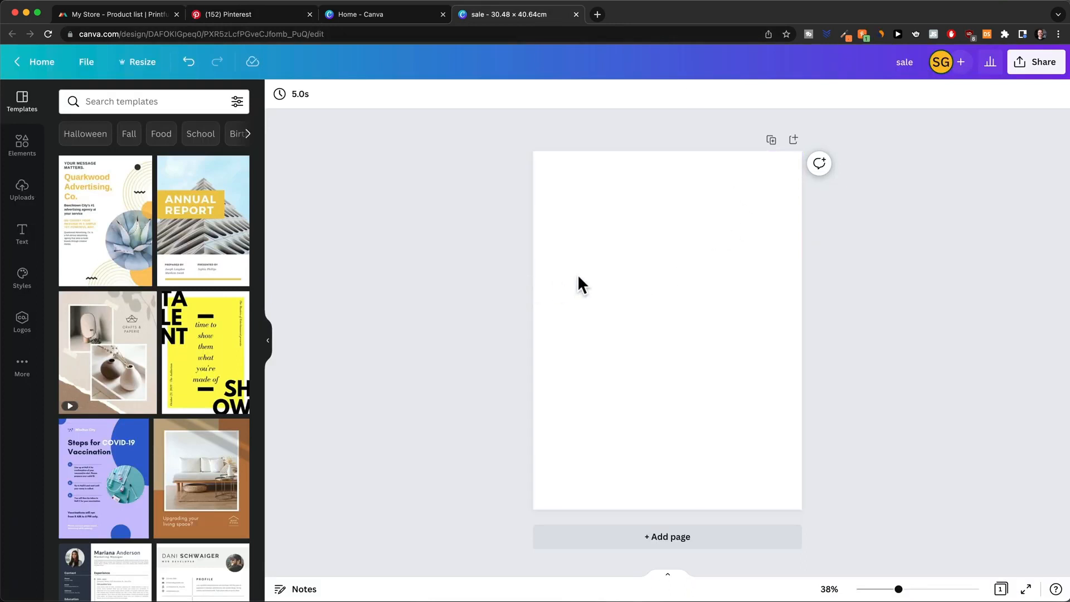
Step: Add a heading with the text "think" to the blank page
click(22, 235)
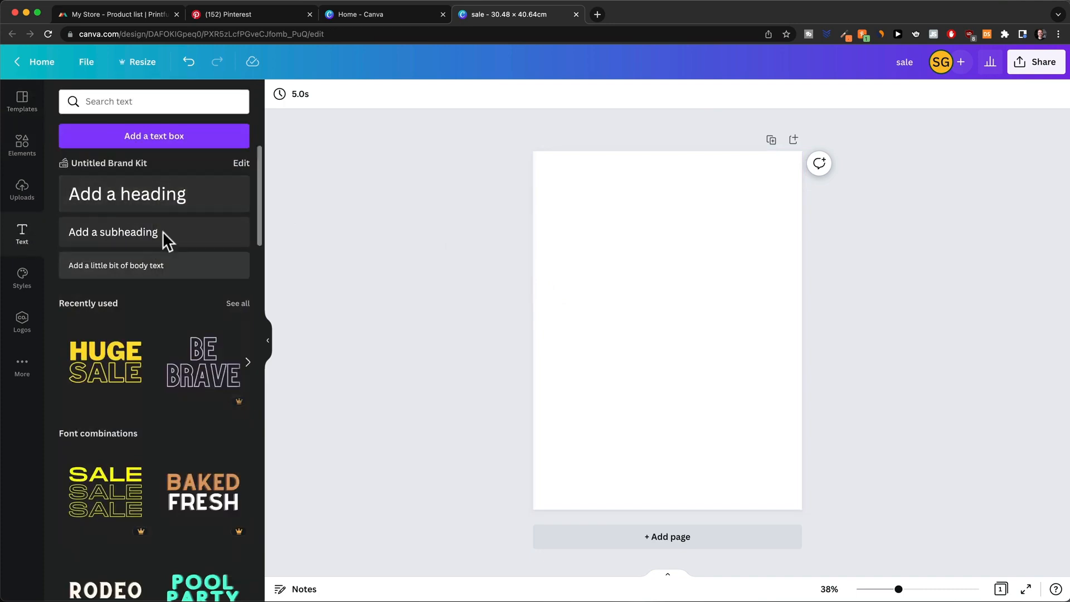
scroll(178, 335, down, 10)
scroll(184, 306, down, 2)
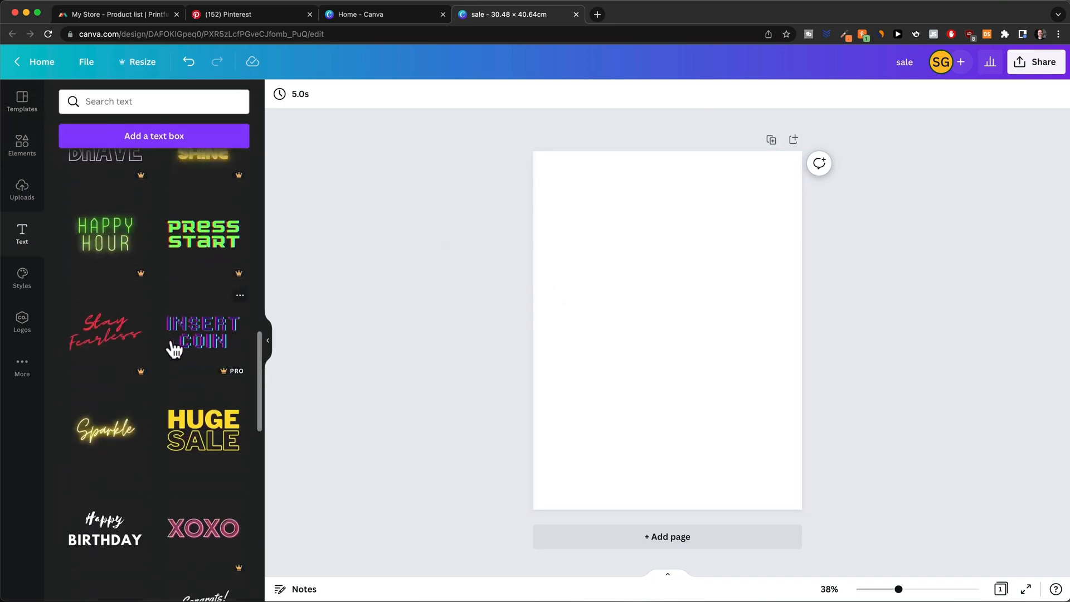
scroll(173, 348, up, 15)
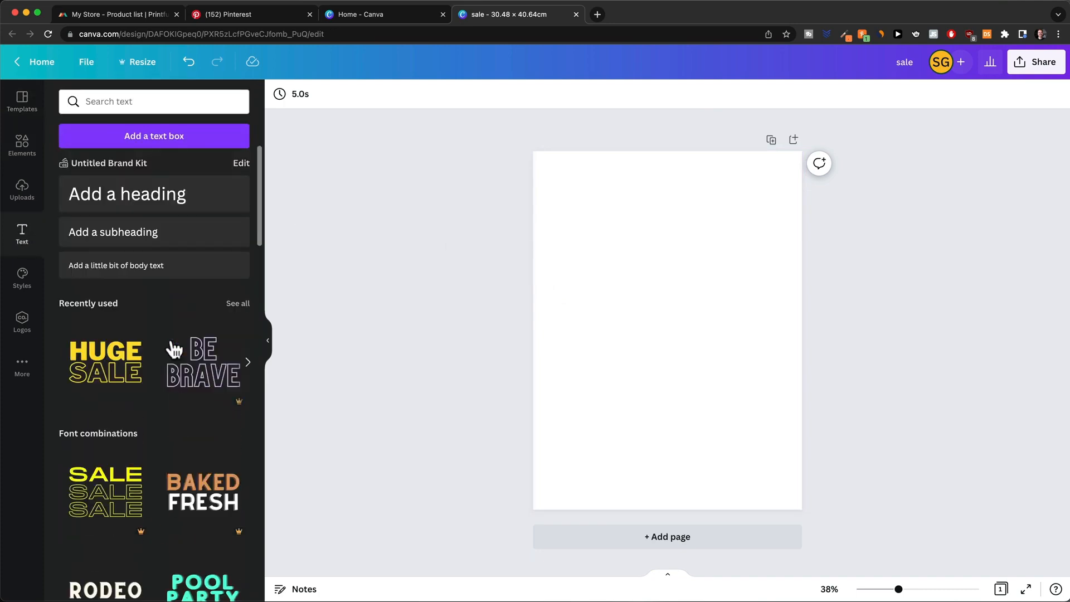
click(148, 204)
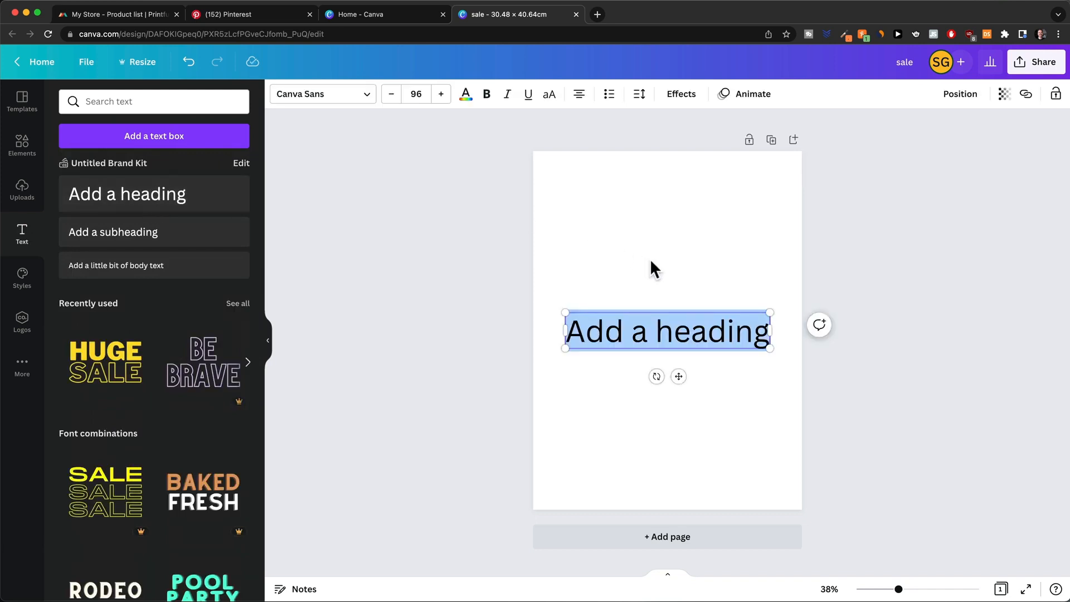
text(think)
click(736, 358)
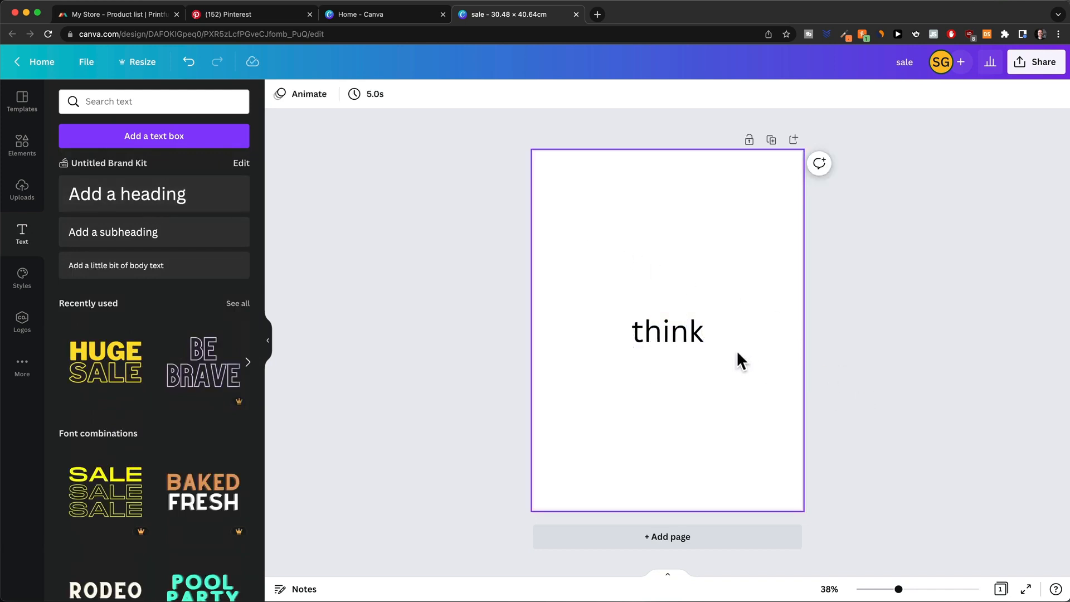
Step: Add a second text reading "pawsitive" below "think", leaving a gap between the two words
drag(680, 334, 675, 381)
click(652, 223)
double_click(671, 373)
text(pawsitive)
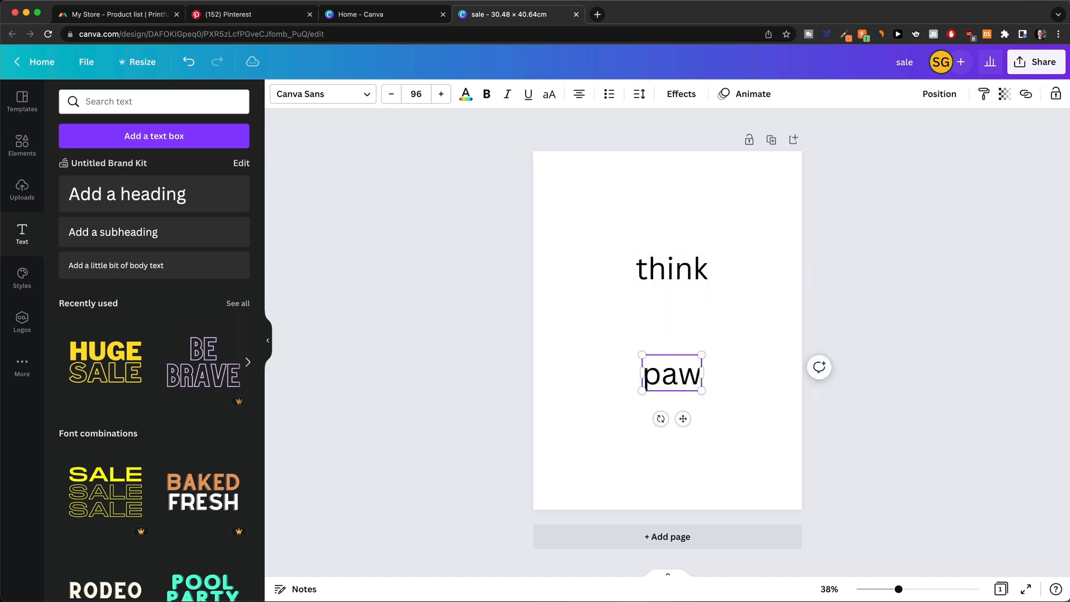
click(958, 327)
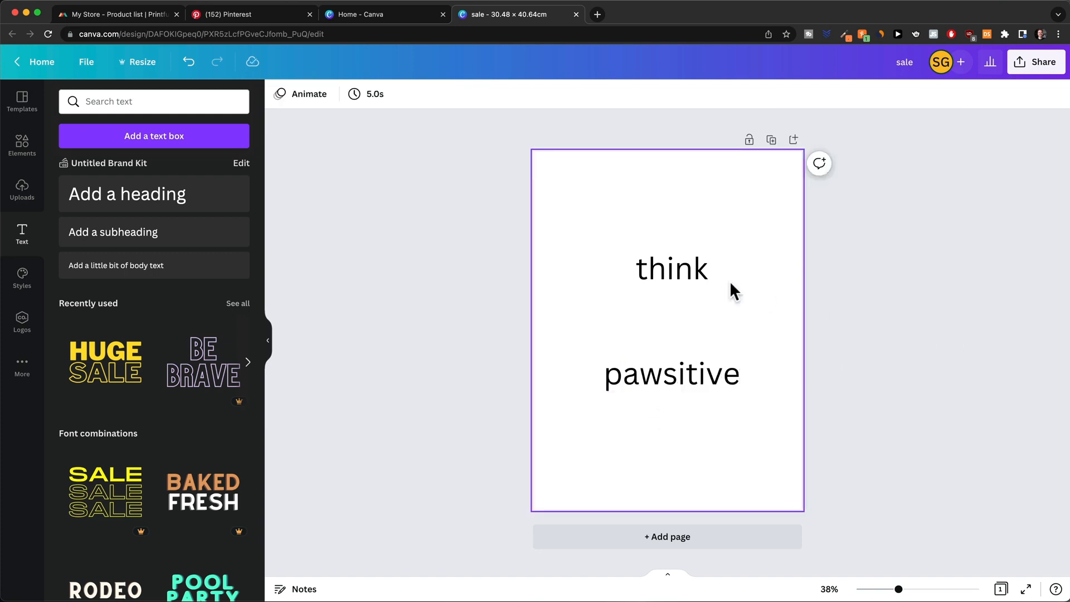
Step: Convert both the "think" and "pawsitive" texts to uppercase
click(683, 268)
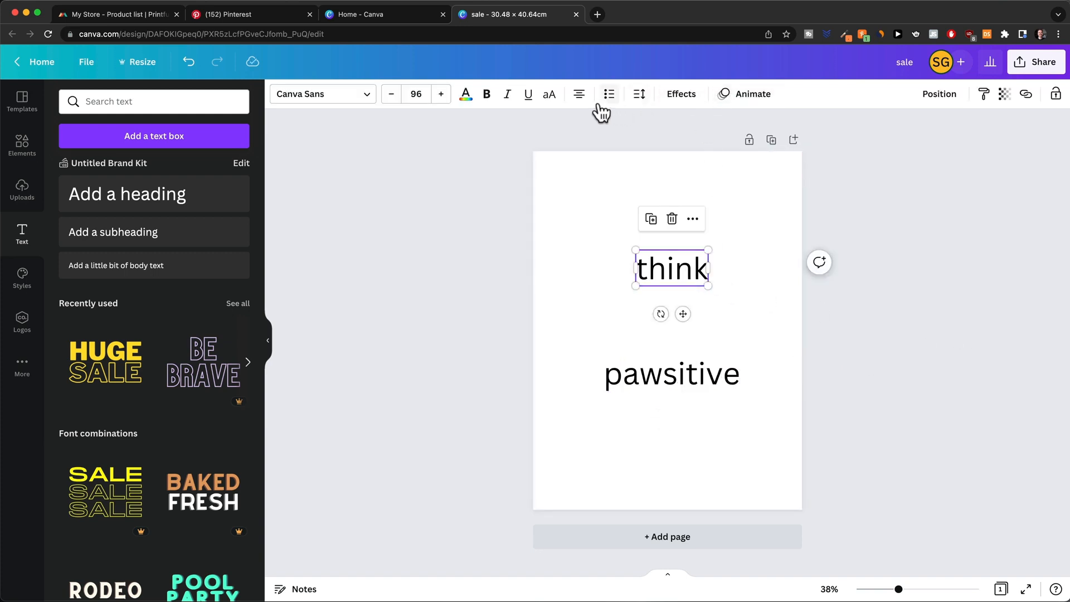
click(550, 96)
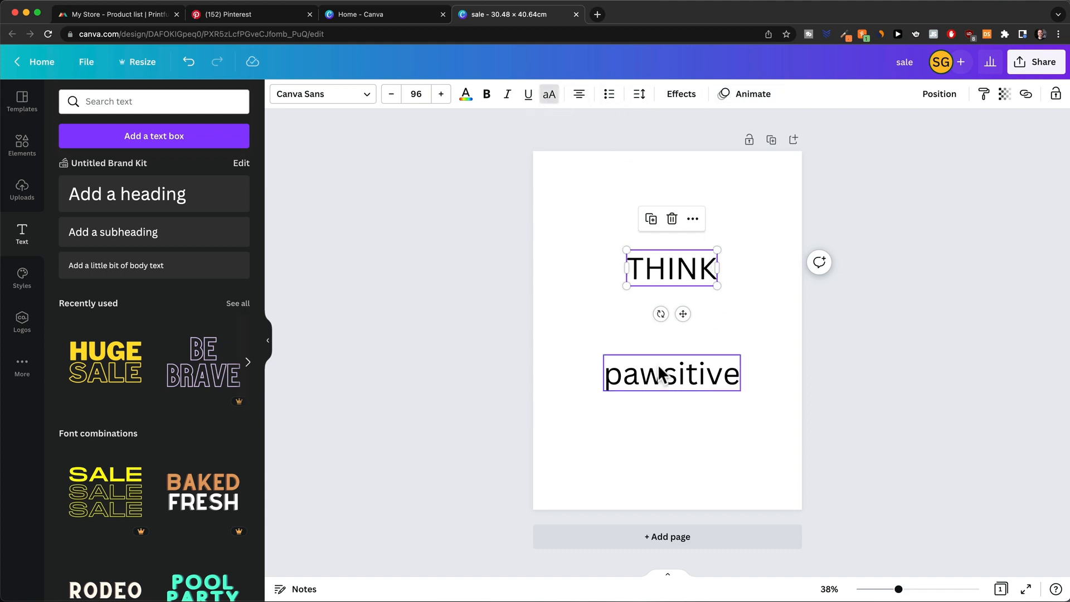
click(672, 373)
click(553, 103)
click(921, 279)
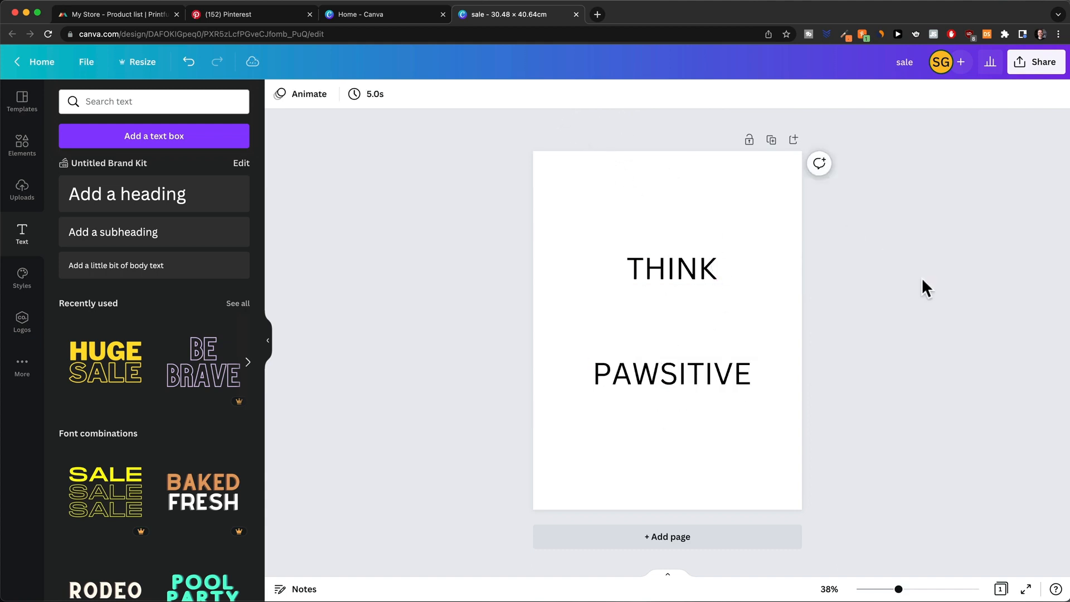
Step: Set THINK and PAWSITIVE in the Barriecito font and move the two words farther apart vertically
click(674, 274)
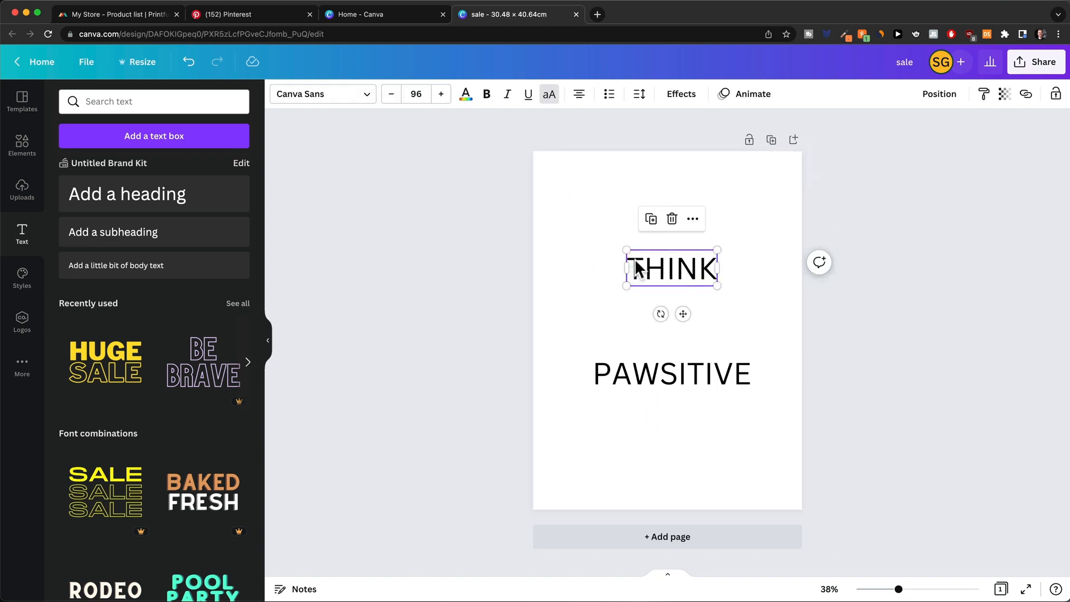
click(362, 105)
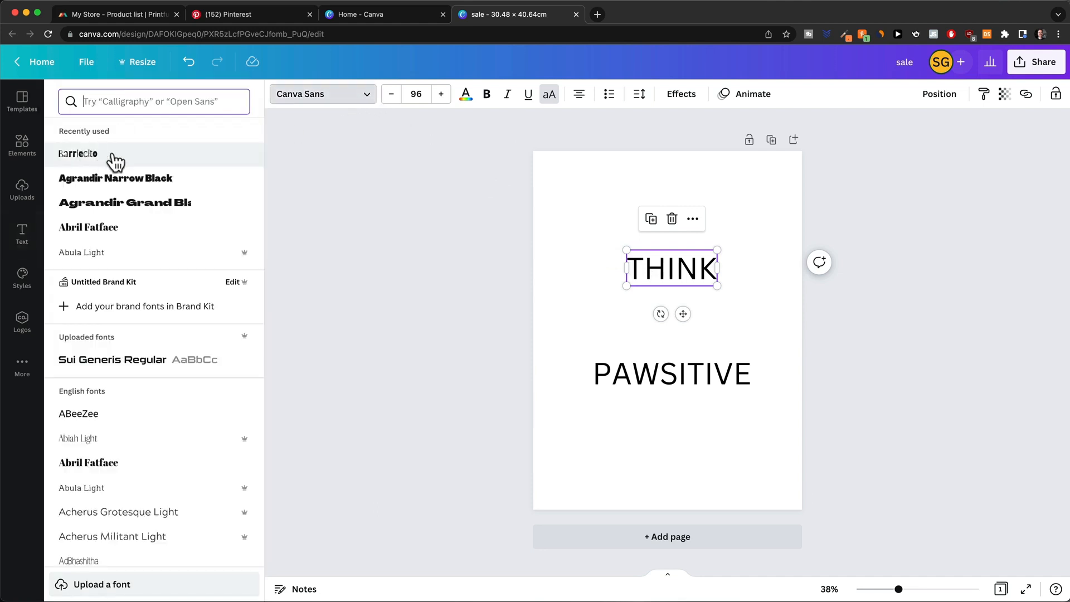
click(151, 163)
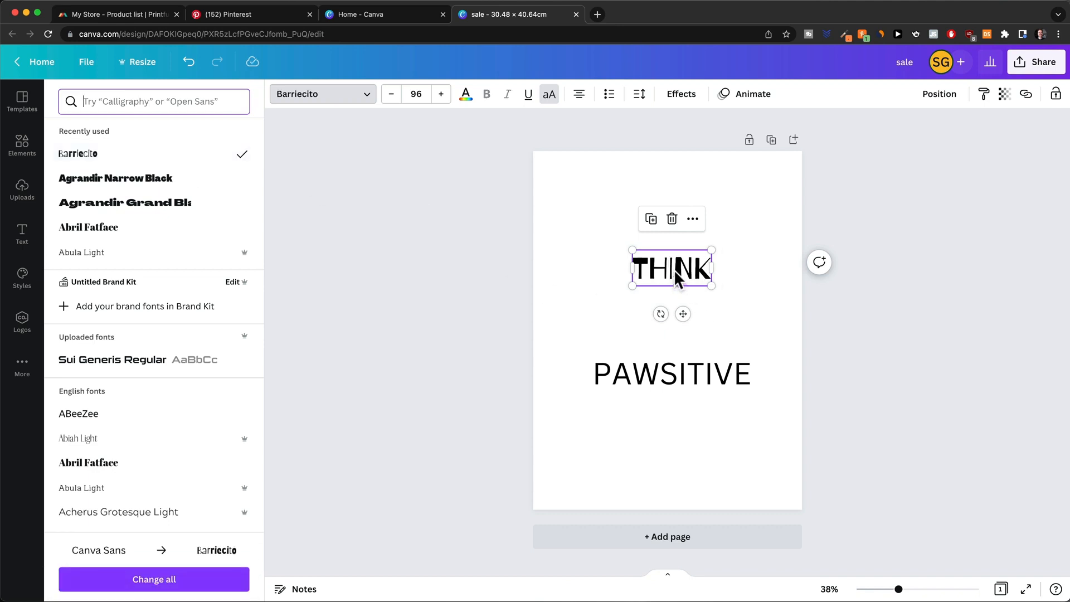
click(652, 381)
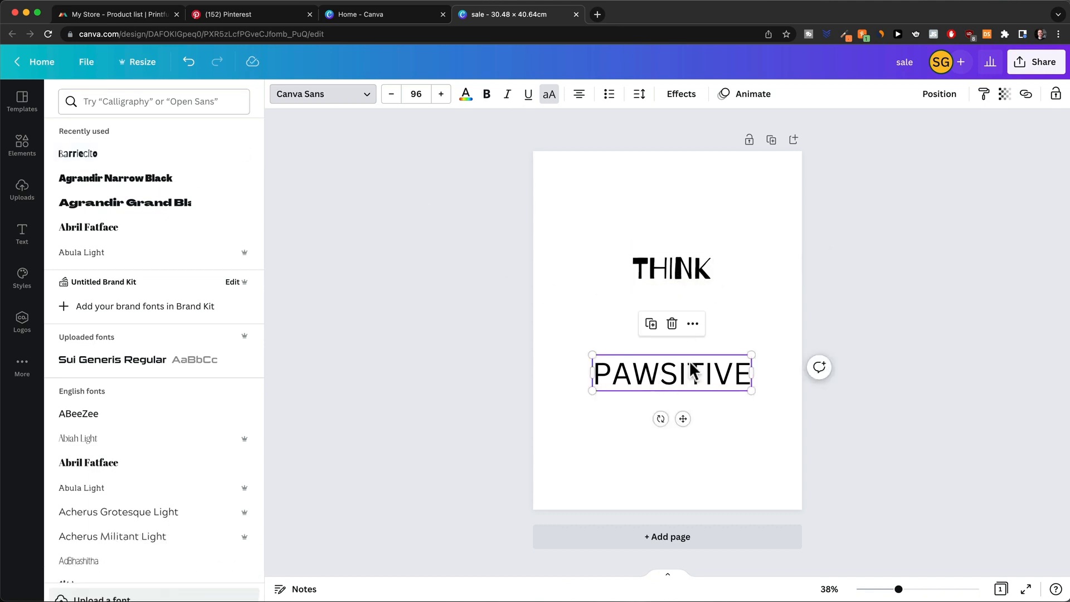
click(116, 162)
click(939, 328)
click(876, 364)
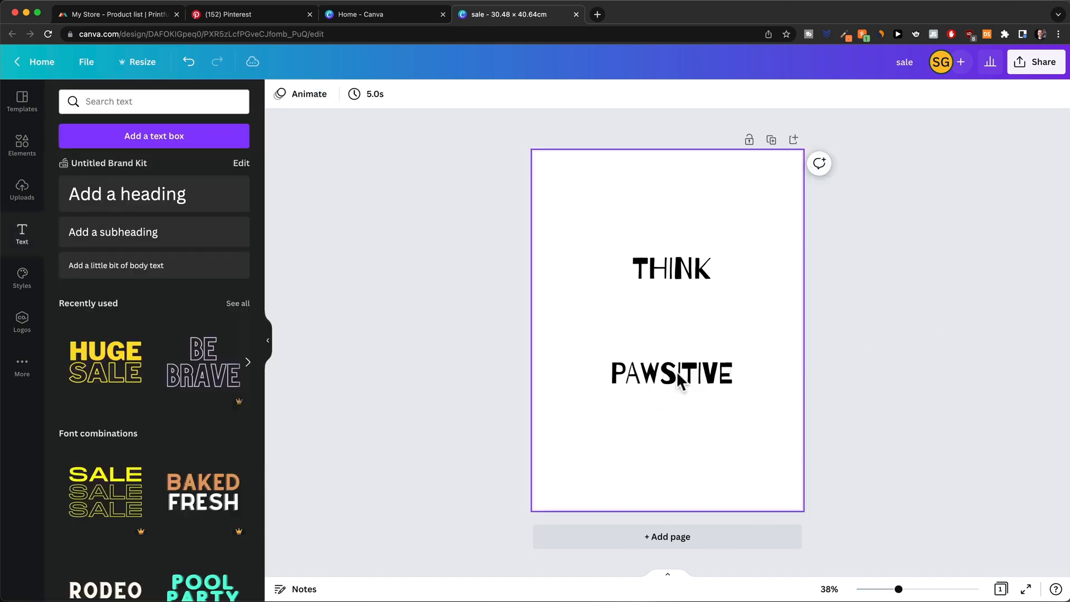
drag(653, 373, 648, 405)
drag(666, 267, 667, 239)
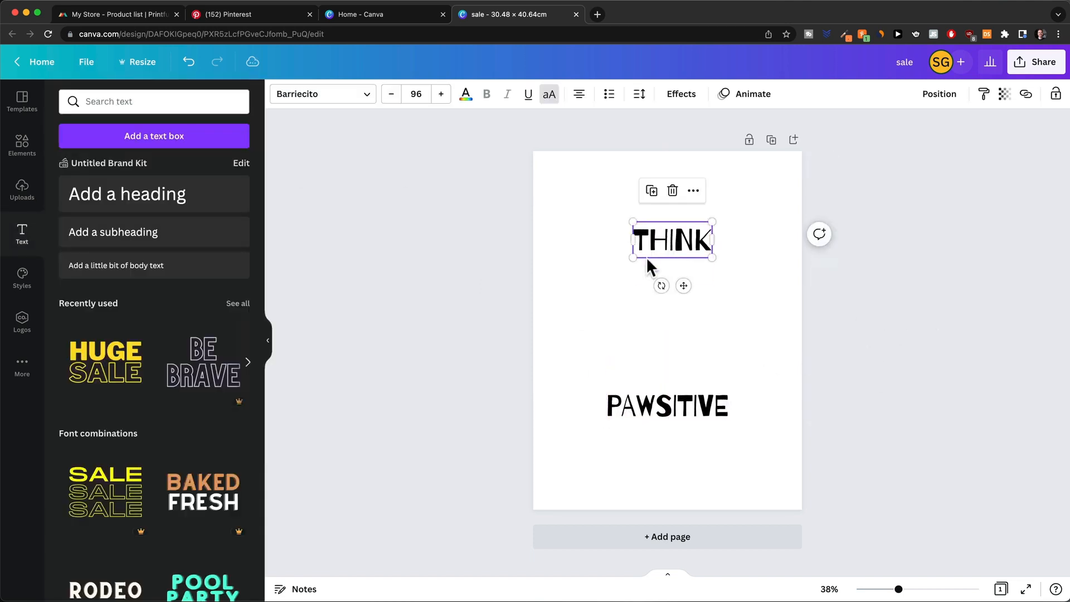
Step: Search the design elements for "dog paw" and browse the paw graphics
click(25, 148)
click(134, 102)
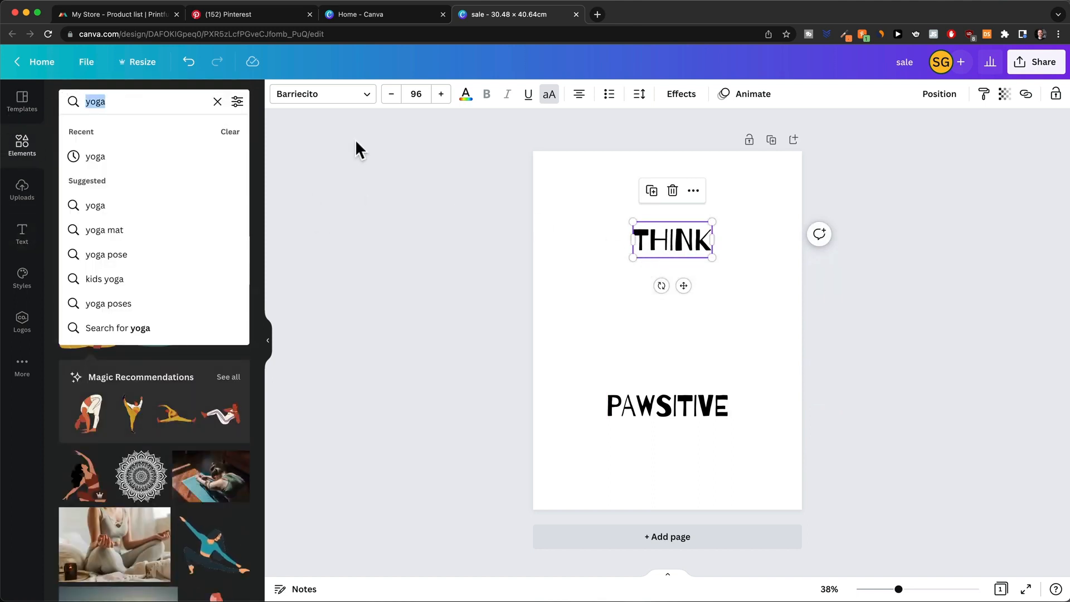
text(paw)
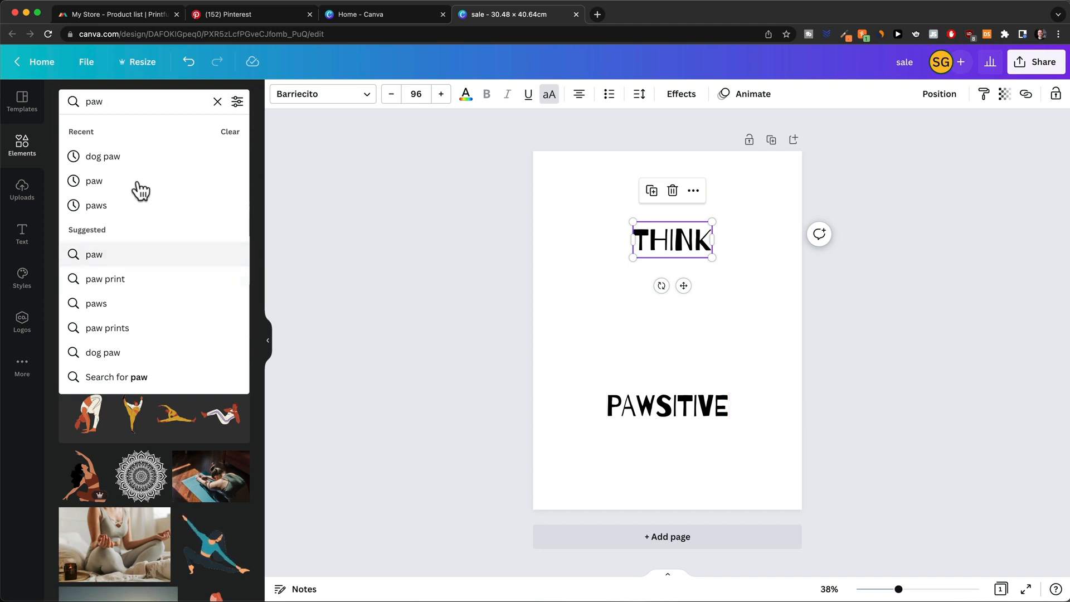
click(132, 152)
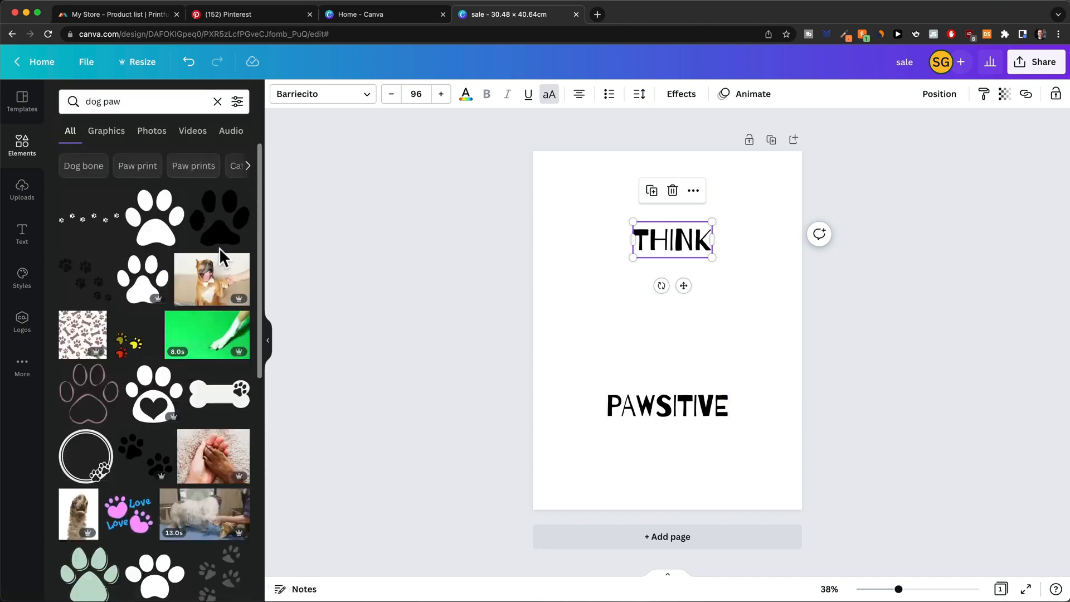
scroll(219, 247, down, 3)
scroll(222, 258, down, 1)
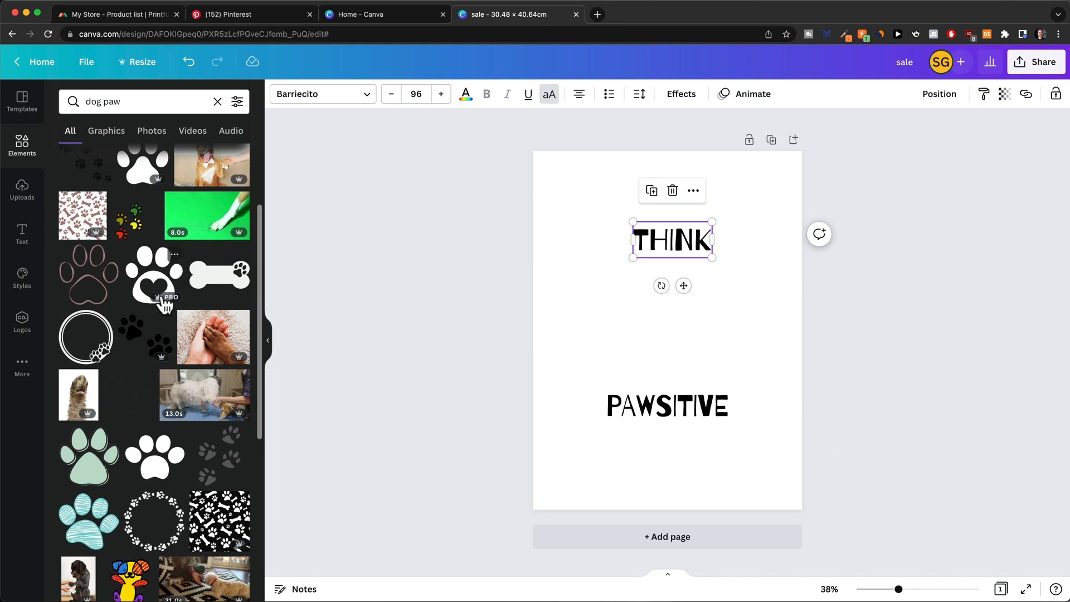
scroll(168, 304, up, 3)
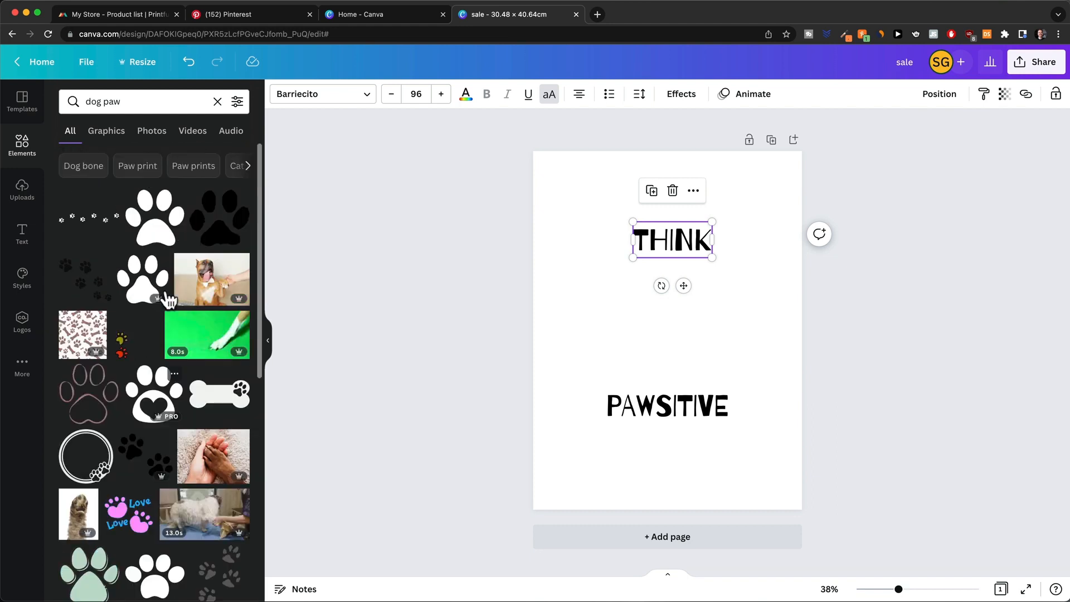
Step: Try a solid black paw print between the two words, remove it, and browse further paw graphics
click(159, 234)
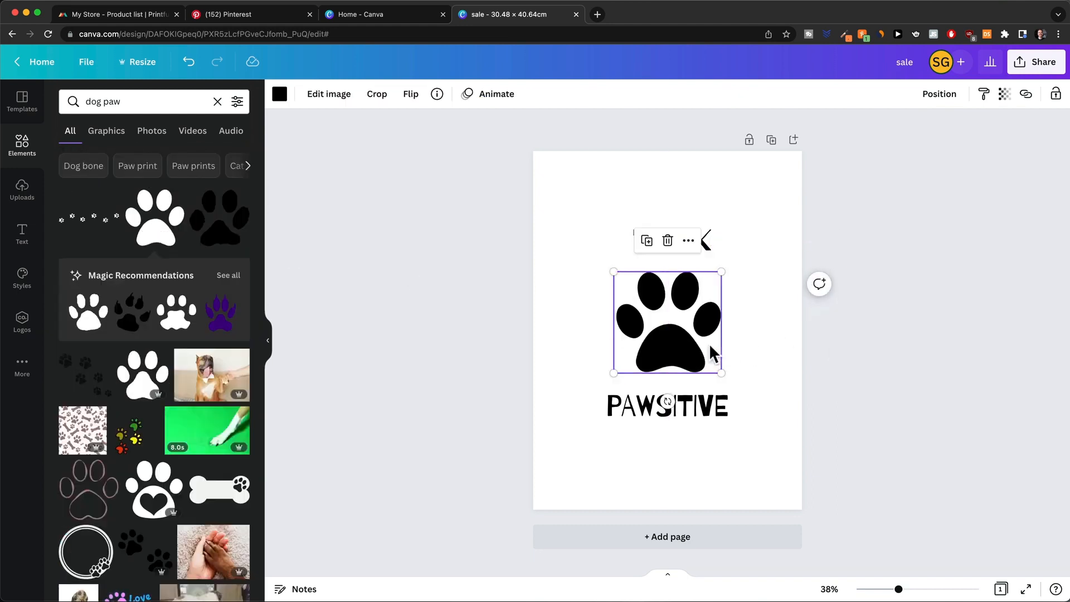
key(Delete)
scroll(155, 313, down, 5)
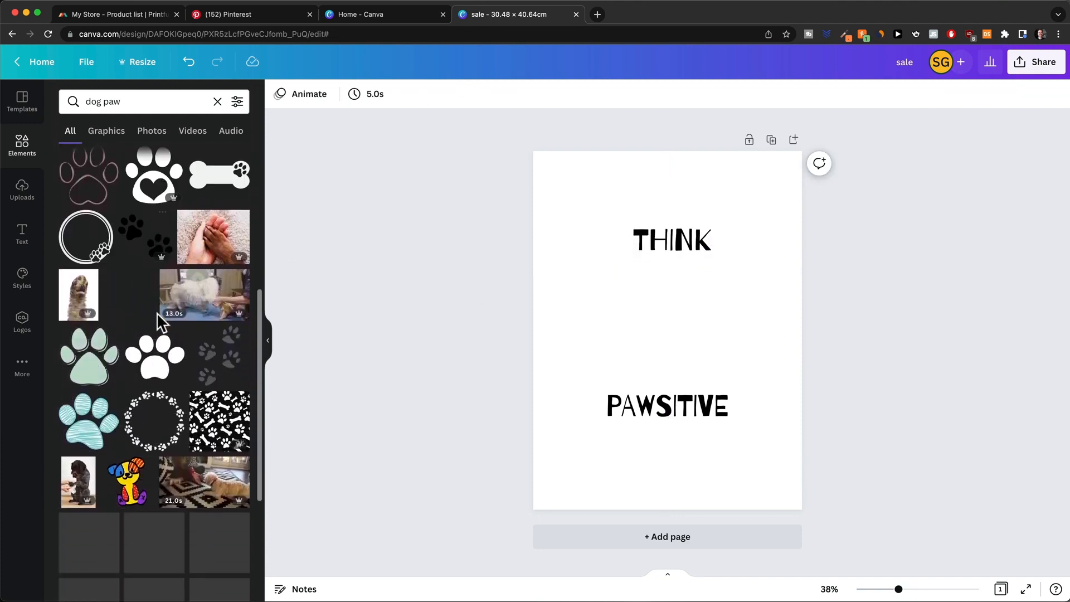
scroll(157, 315, down, 5)
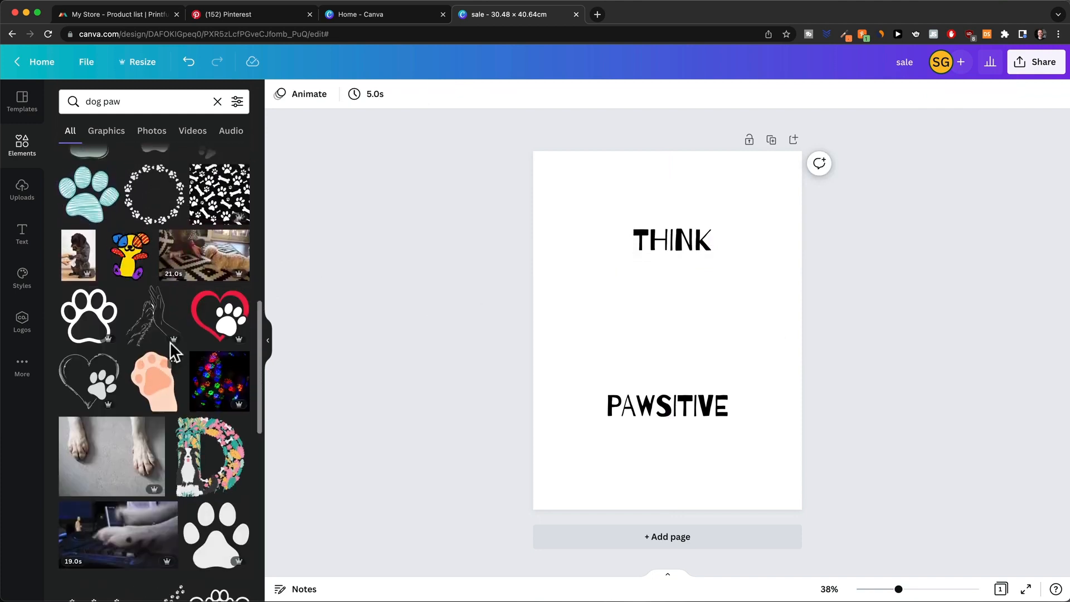
Step: Search the elements for "dog paw heart" and insert the red heart outline with two paw prints
text(heart)
key(Return)
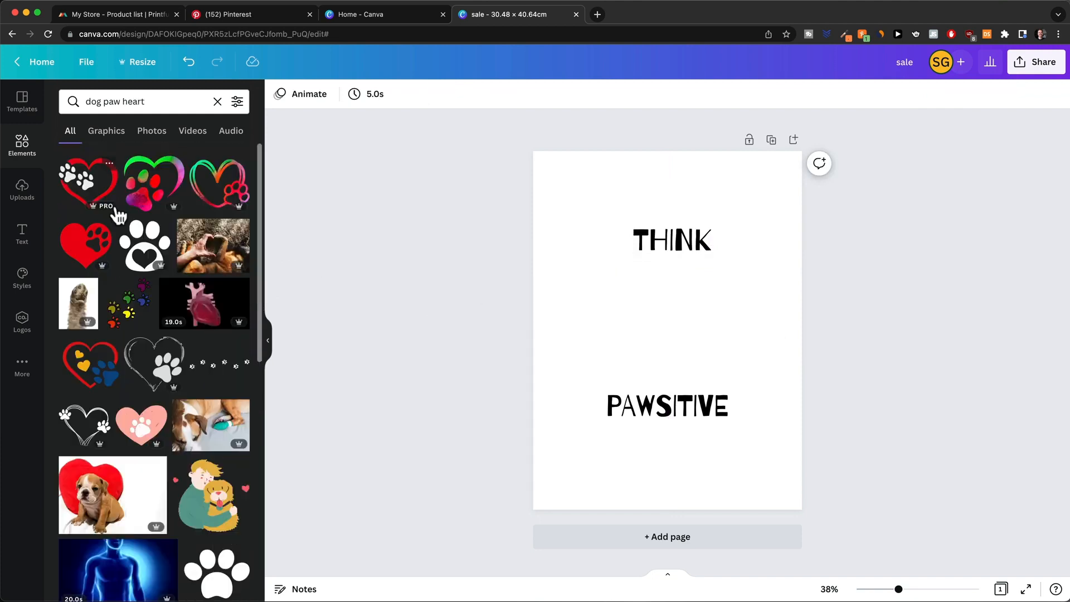
click(92, 192)
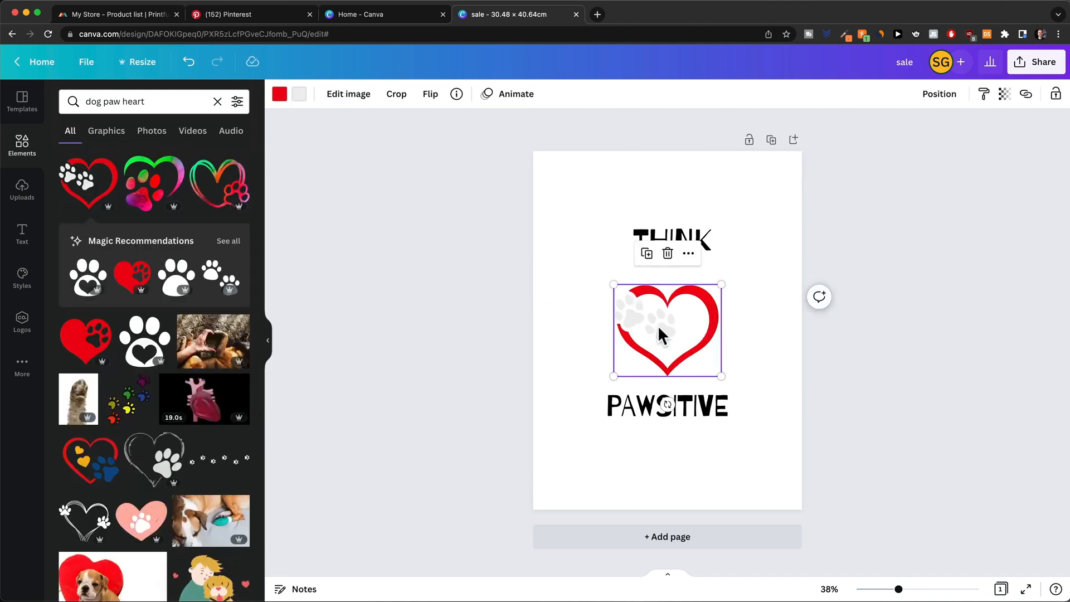
Step: Enlarge the paw heart and centre it horizontally between THINK and PAWSITIVE
drag(660, 335, 618, 304)
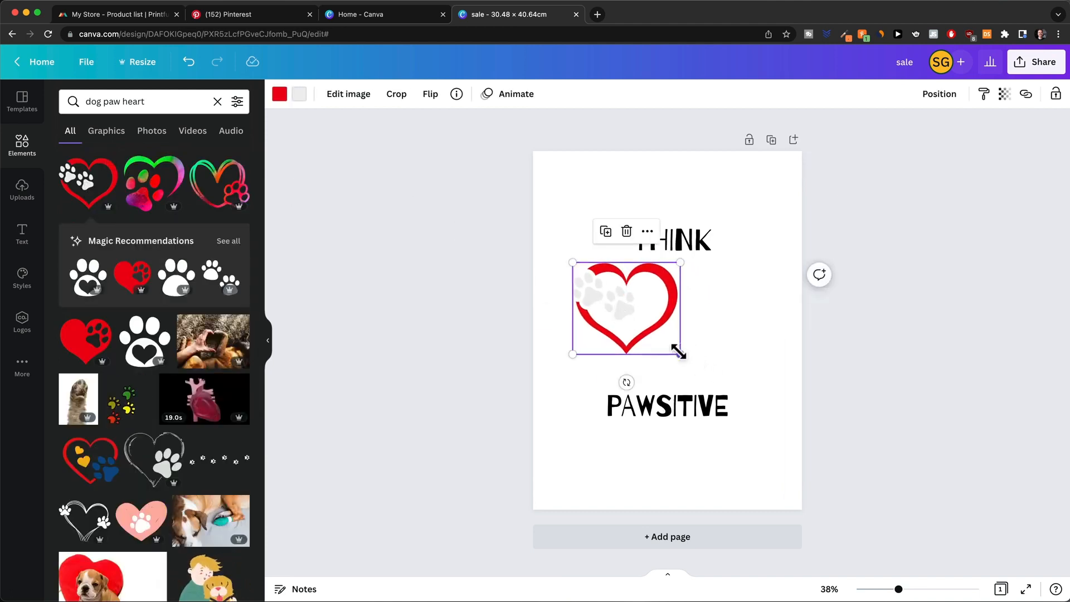
drag(679, 352, 657, 331)
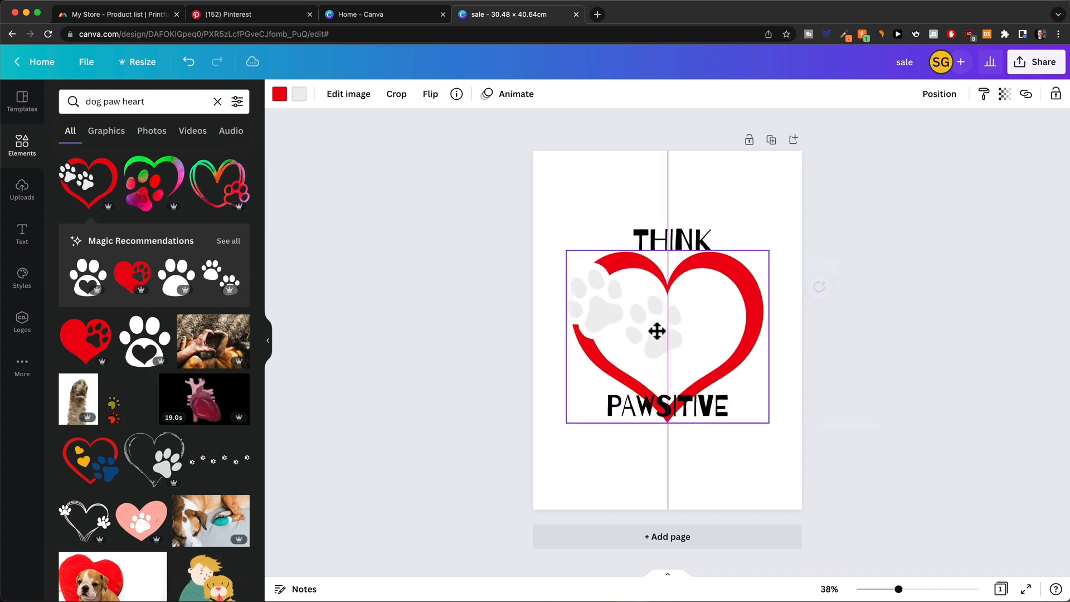
drag(770, 422, 724, 359)
drag(671, 337, 695, 346)
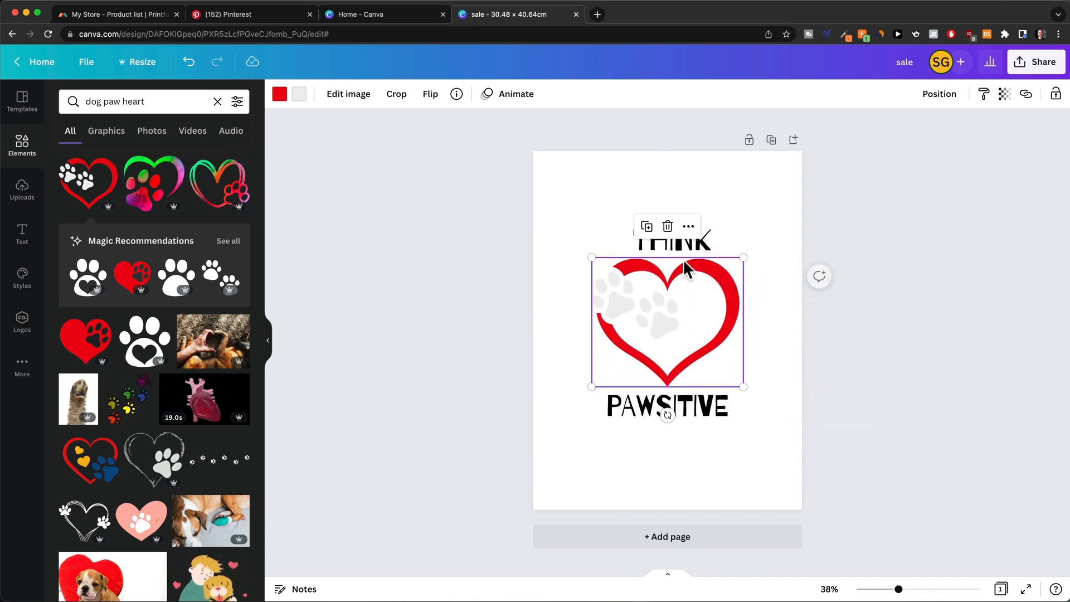
Step: Centre THINK above the heart, enlarge it to size 183, and apply a Curve shape with a value of 80
drag(685, 245, 679, 229)
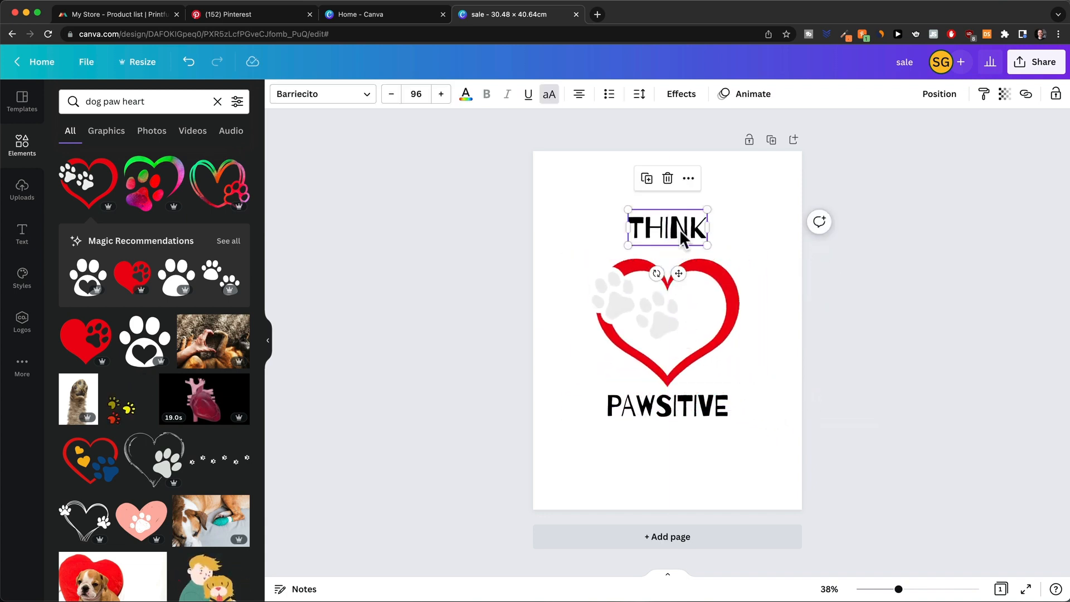
click(681, 94)
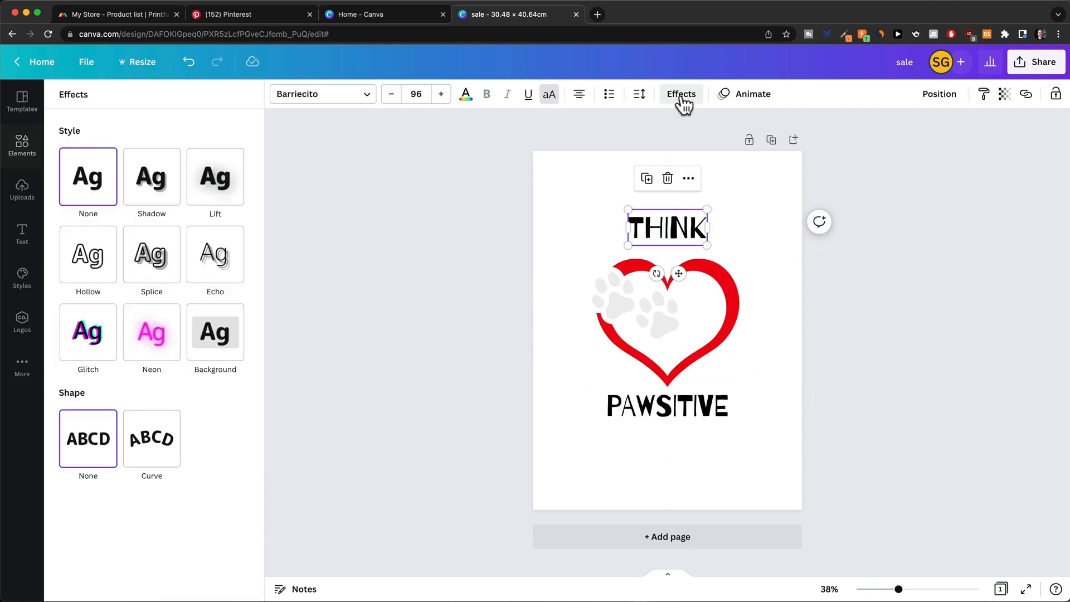
click(167, 444)
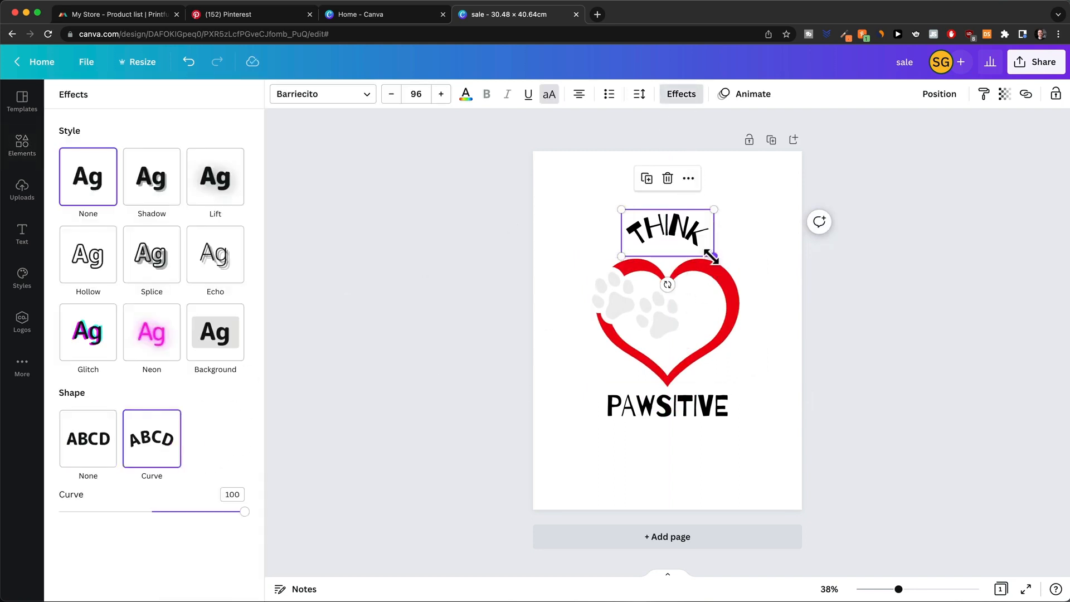
mouse_move(716, 260)
mouse_down()
mouse_move(795, 298)
mouse_move(724, 287)
mouse_move(723, 271)
mouse_up()
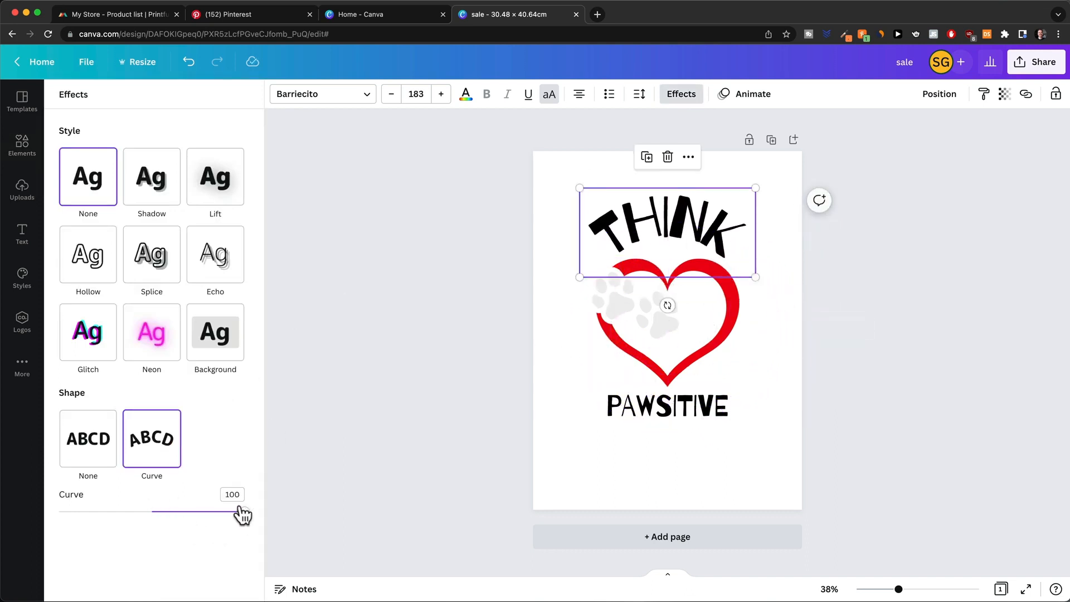
drag(240, 511, 227, 511)
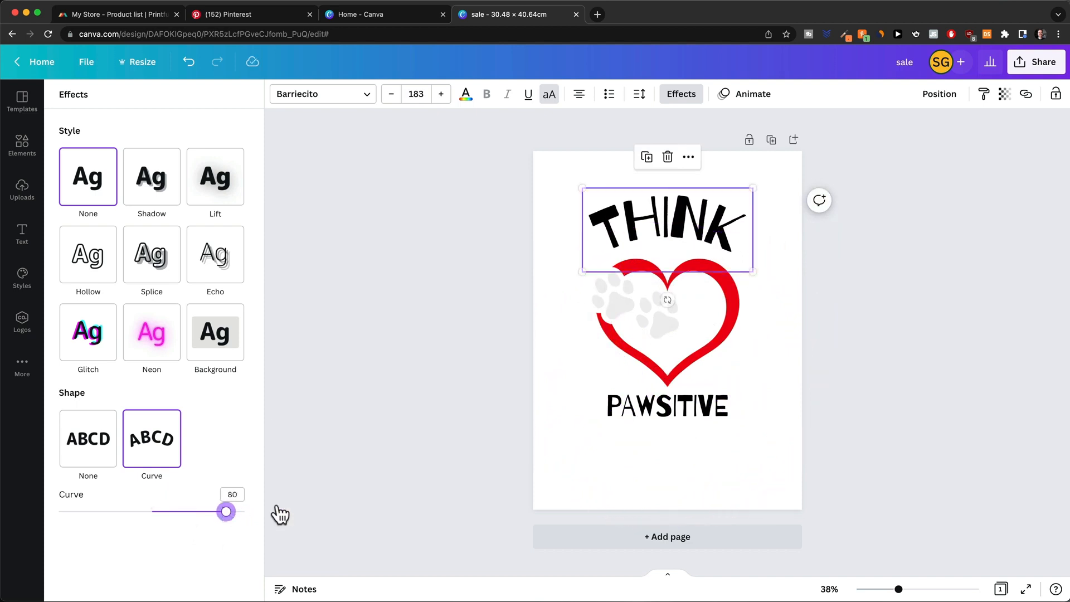
click(813, 368)
click(813, 369)
Step: Apply a Curve shape to PAWSITIVE, bending it in the opposite direction to THINK so it wraps beneath the heart
click(679, 411)
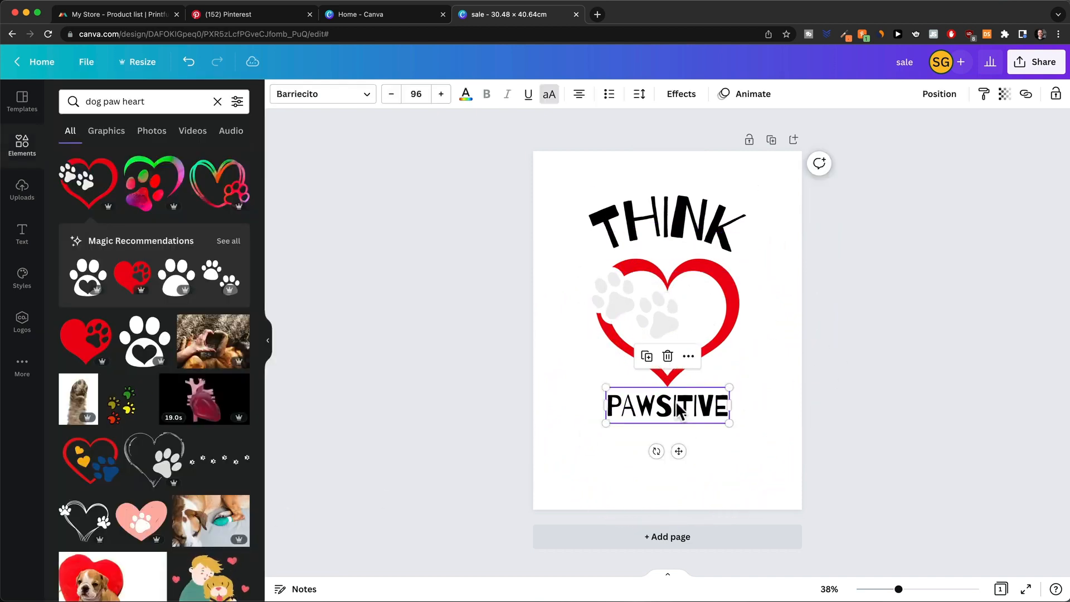
click(677, 98)
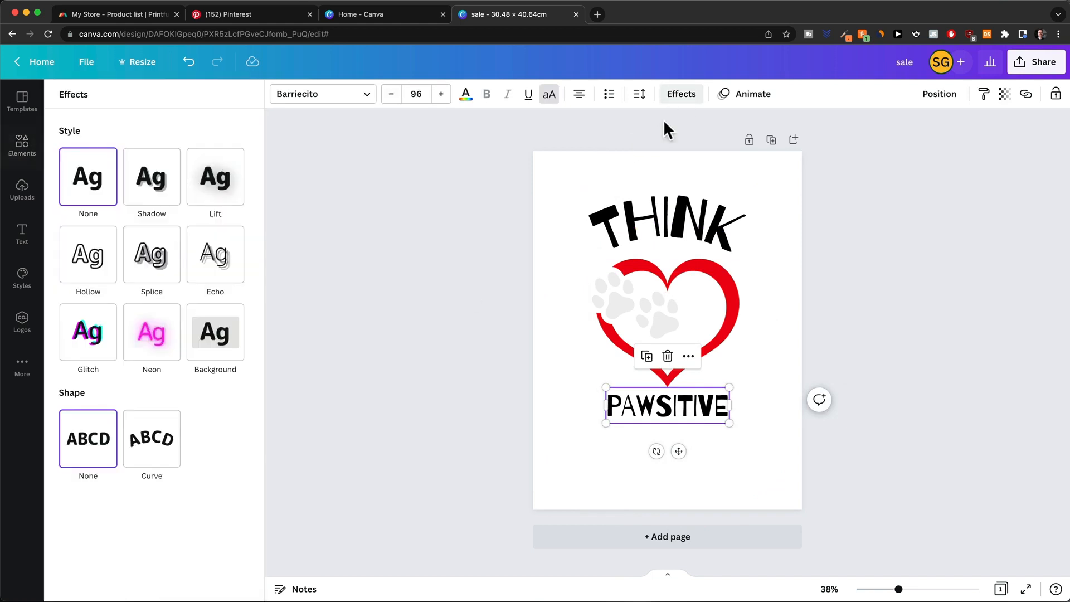
click(152, 438)
drag(236, 511, 120, 512)
click(911, 439)
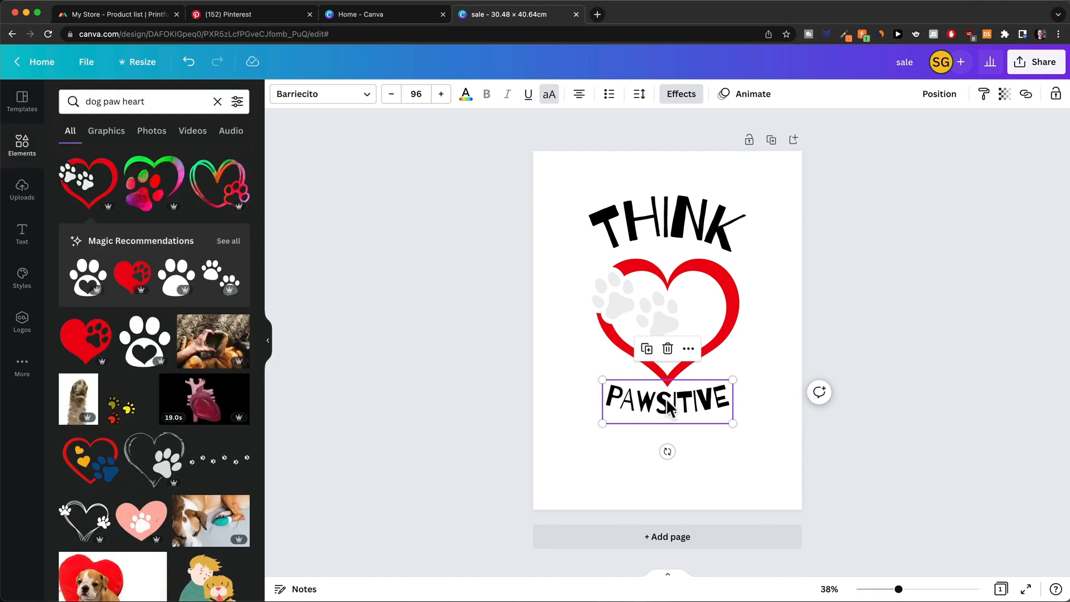
click(917, 452)
Step: Enlarge and reposition PAWSITIVE, THINK and the heart so the design fills the page, with the words arching around the heart
drag(677, 404, 634, 435)
mouse_move(689, 455)
mouse_down()
mouse_move(809, 497)
mouse_move(688, 465)
mouse_up()
drag(793, 497, 800, 494)
drag(699, 463, 699, 446)
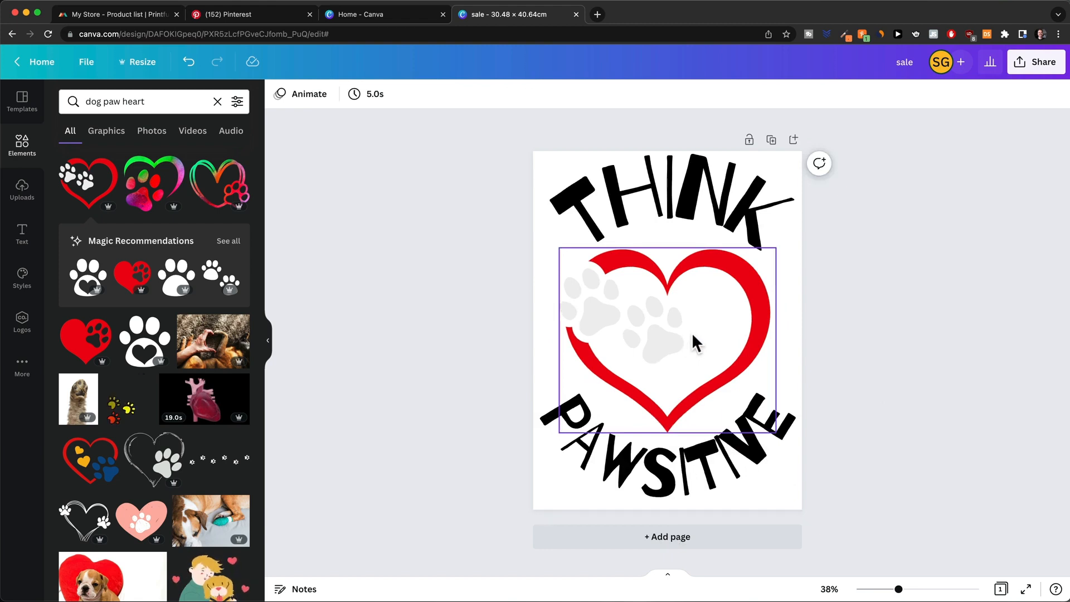
Step: Recolour the heart outline coral red #ff5757 and its two paw prints black
click(669, 310)
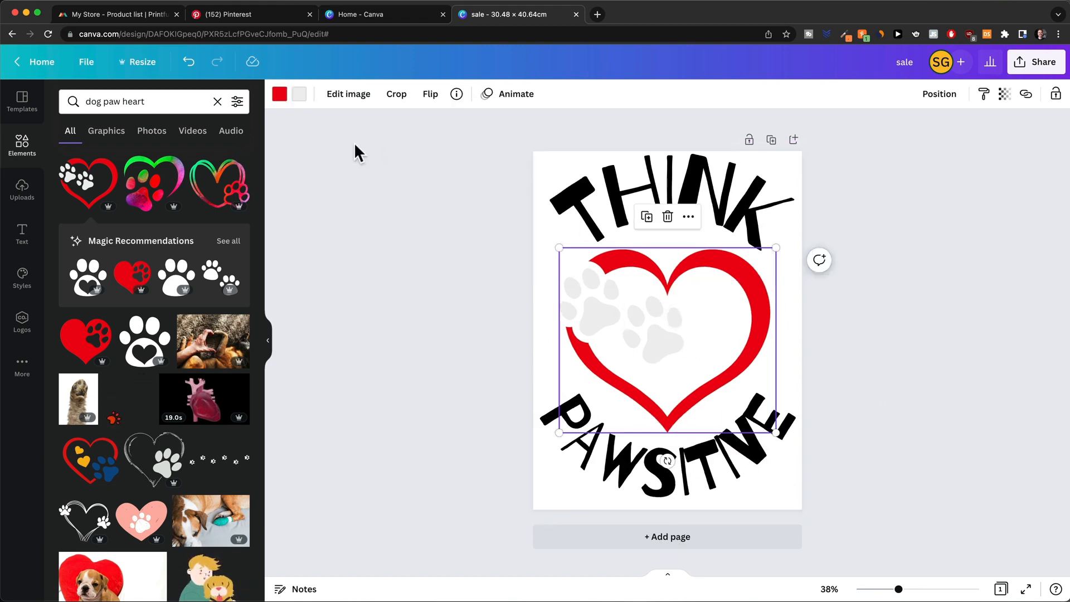
click(280, 96)
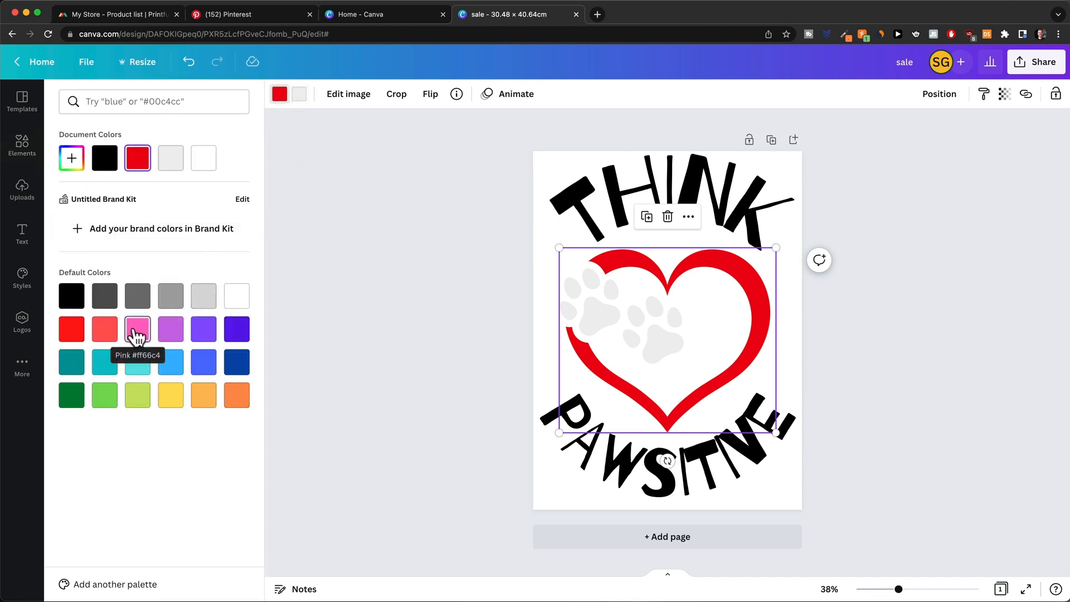
click(111, 336)
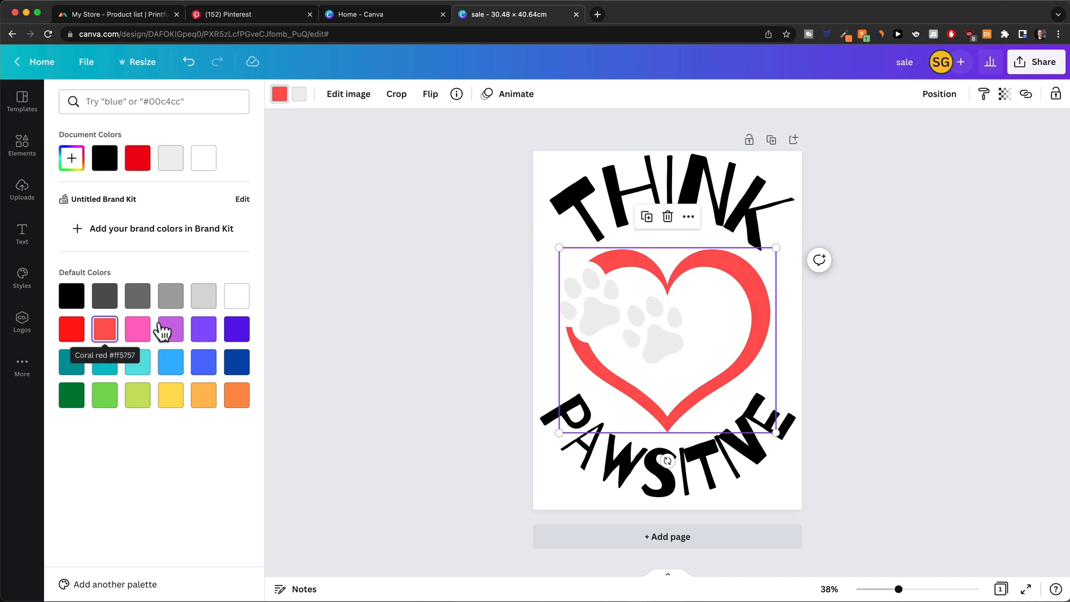
click(299, 94)
click(69, 301)
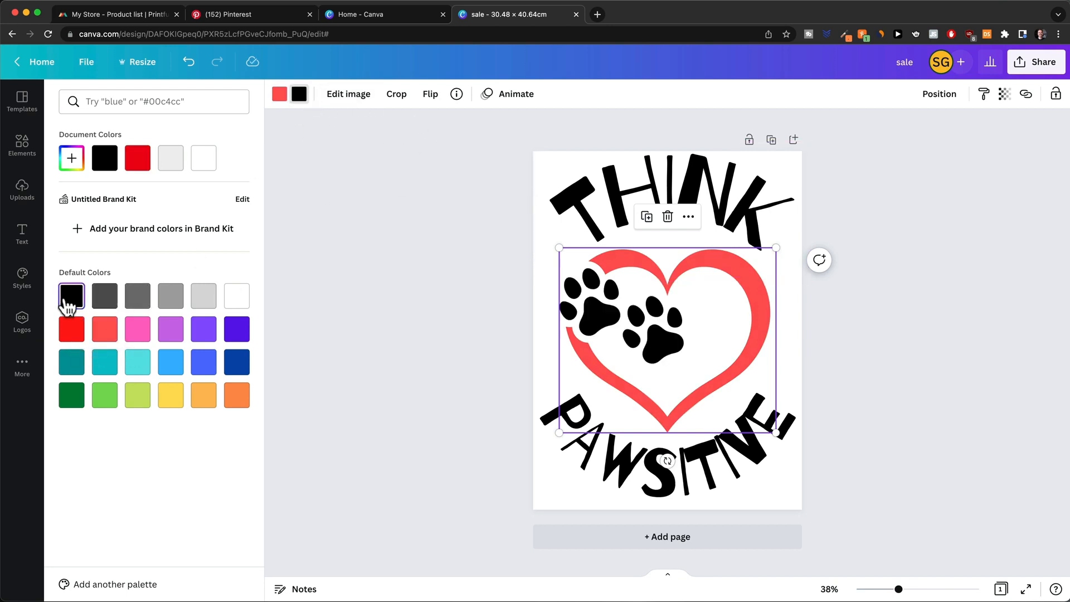
click(985, 340)
Step: Colour only the letters PAW in PAWSITIVE coral red to match the heart
click(628, 464)
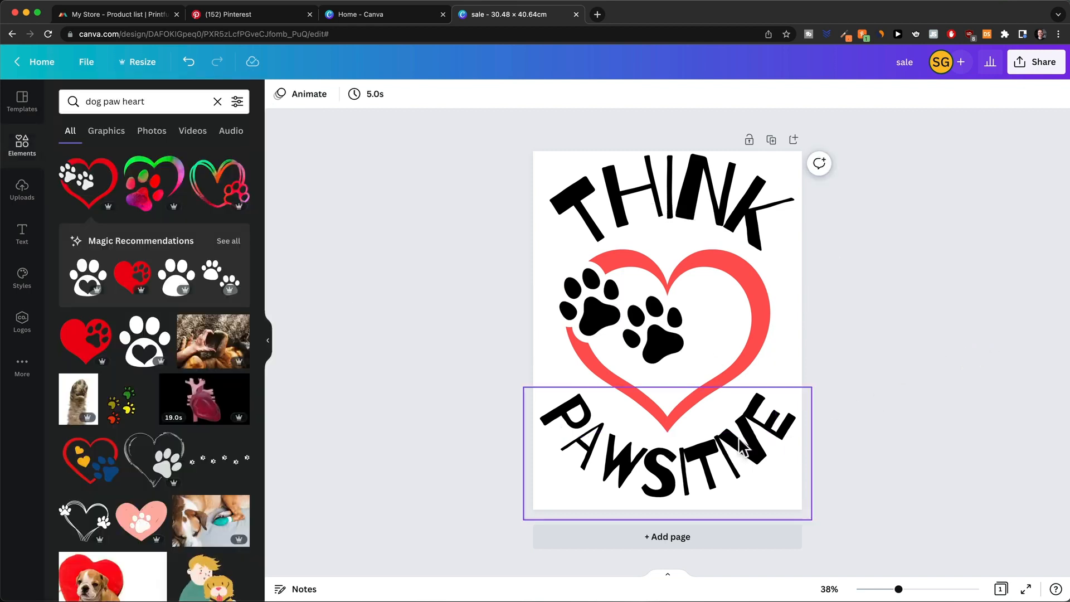
click(627, 457)
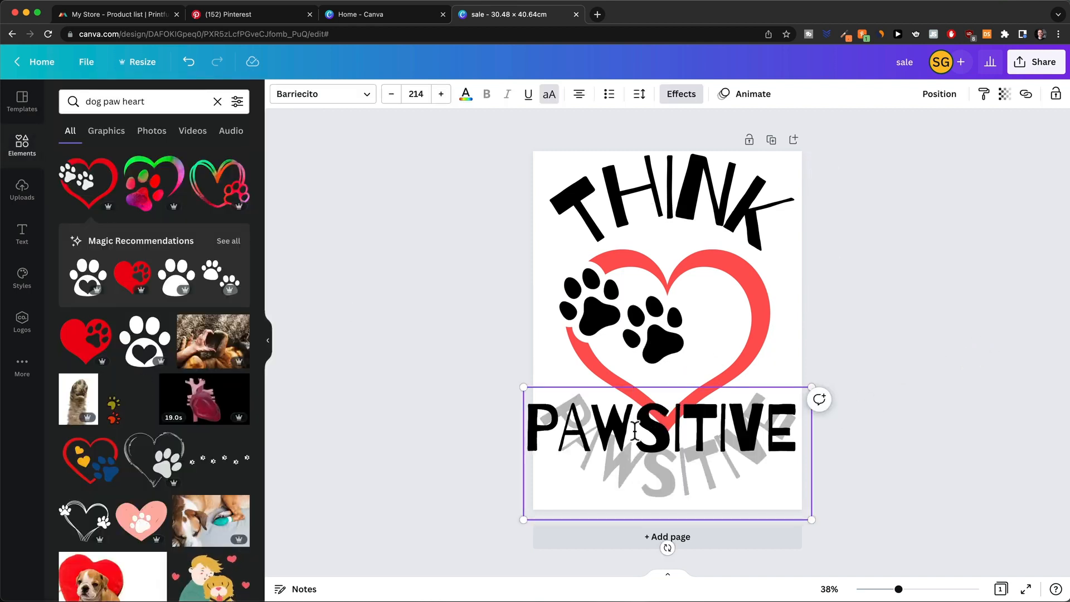
drag(627, 457, 483, 108)
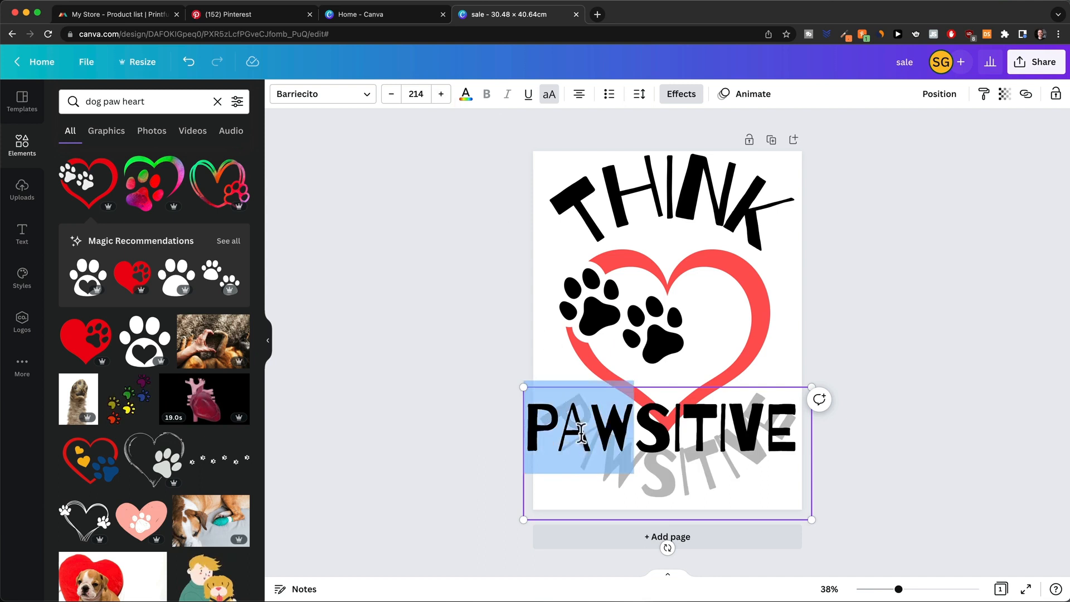
click(464, 94)
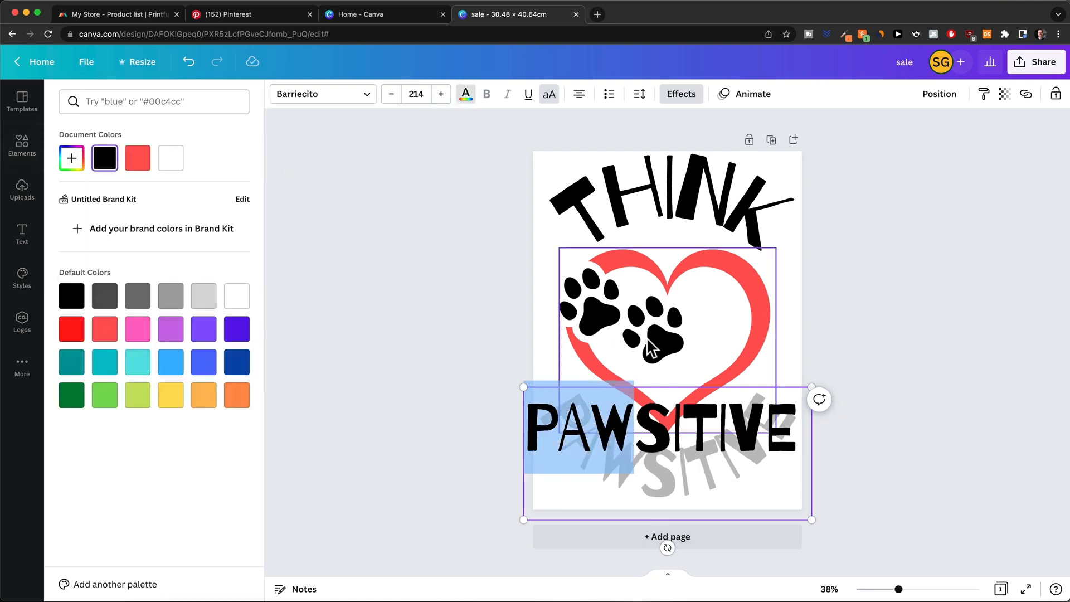
click(144, 164)
click(371, 251)
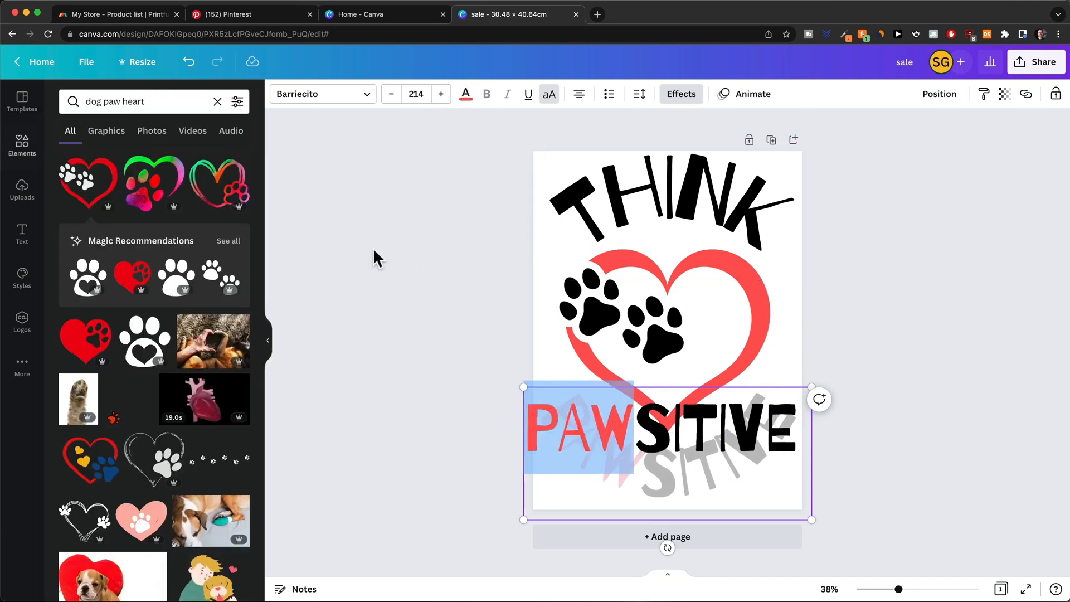
click(894, 294)
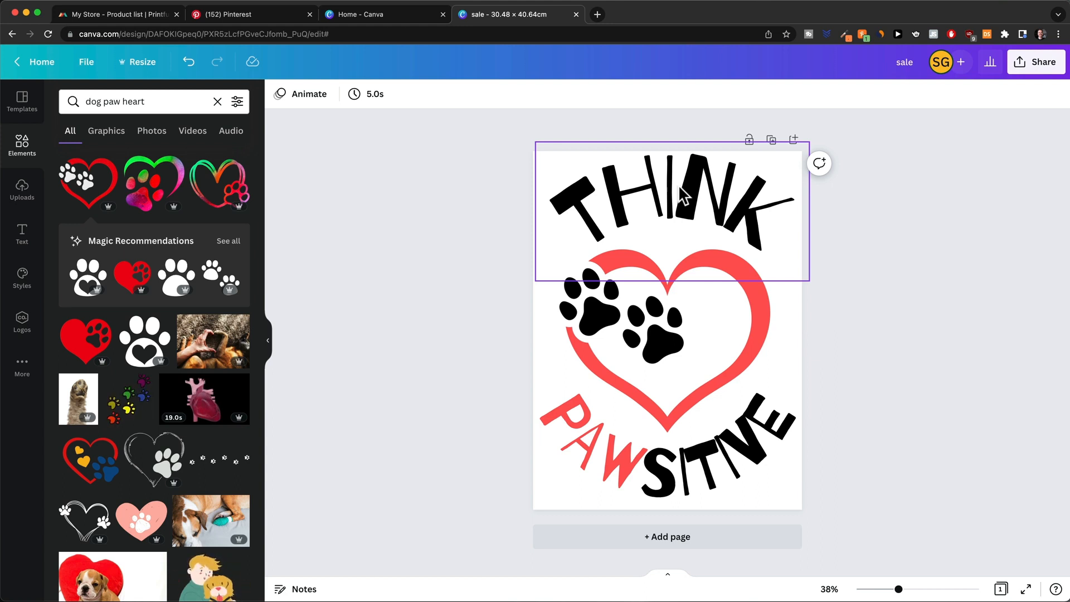
Step: Duplicate the page and recolour THINK white on the copy
click(771, 140)
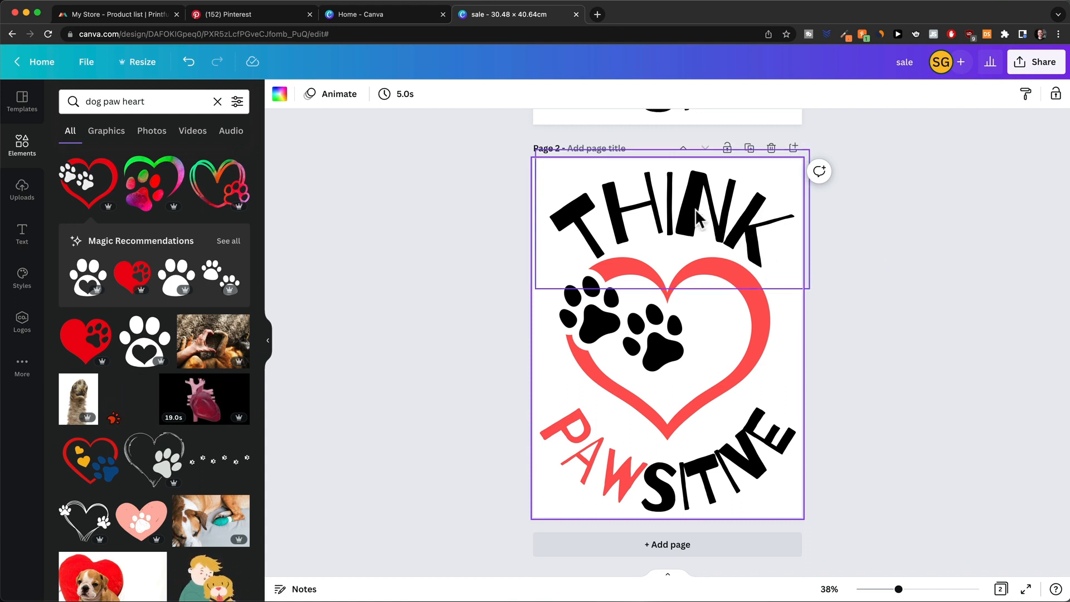
click(679, 202)
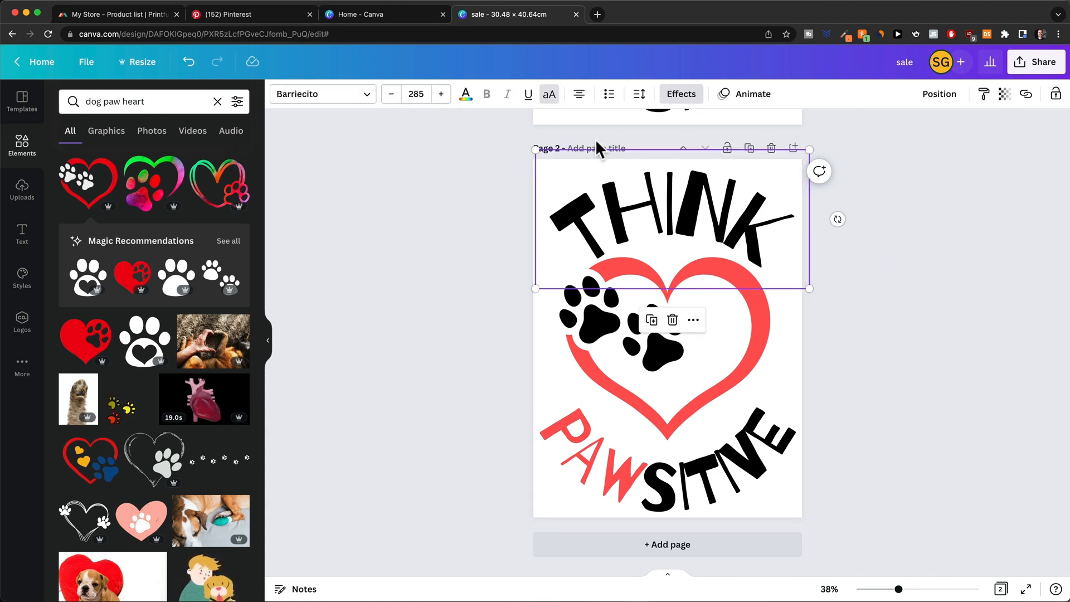
click(465, 96)
click(170, 158)
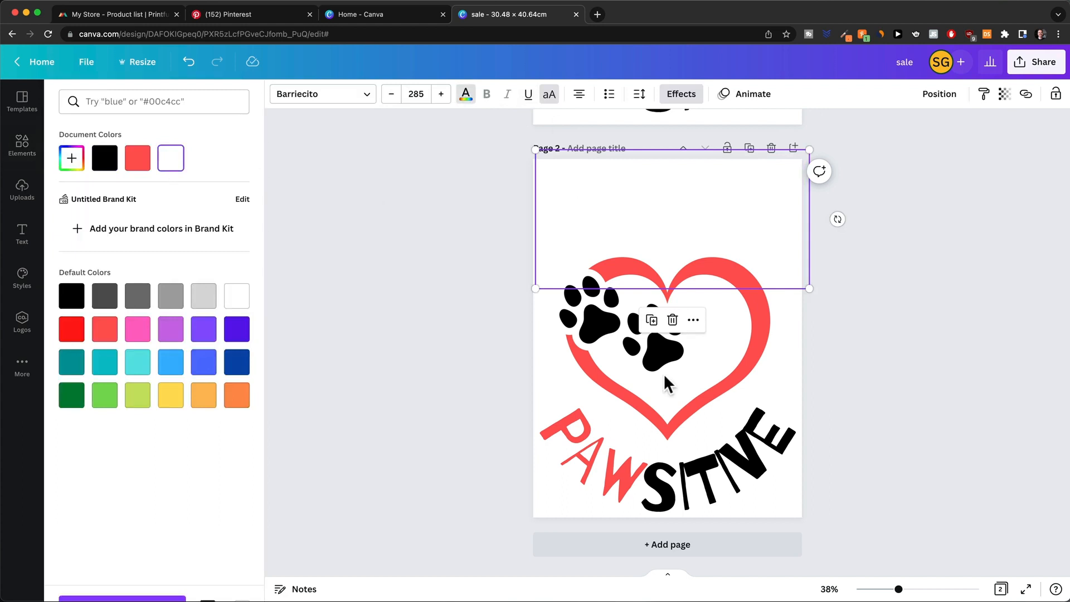
Step: Recolour the letters SITIVE in PAWSITIVE white on page 2, leaving PAW coral red
click(743, 480)
click(665, 471)
drag(637, 440, 810, 454)
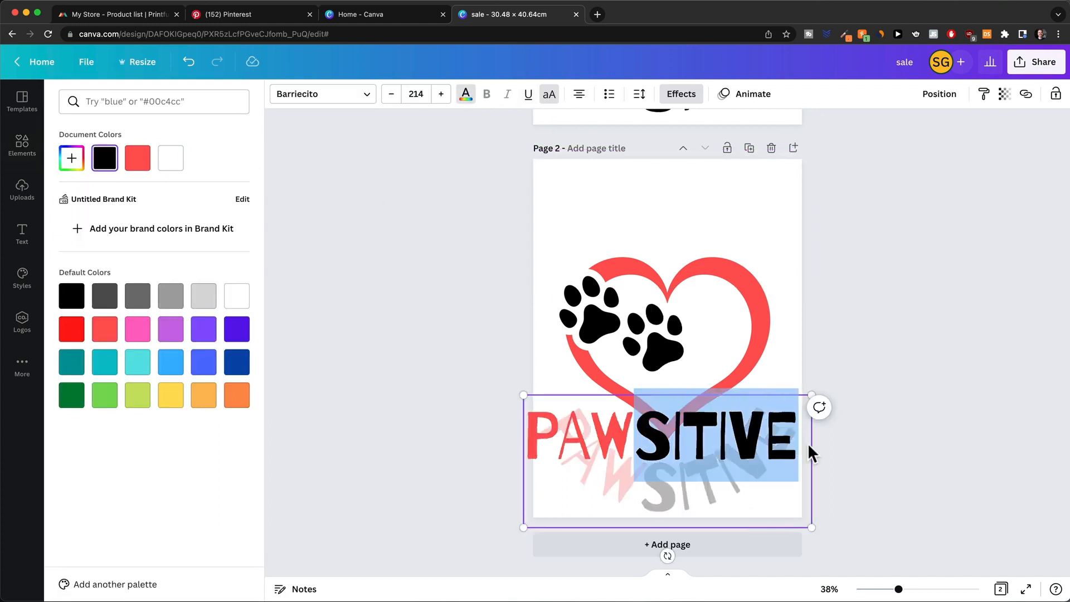
click(171, 157)
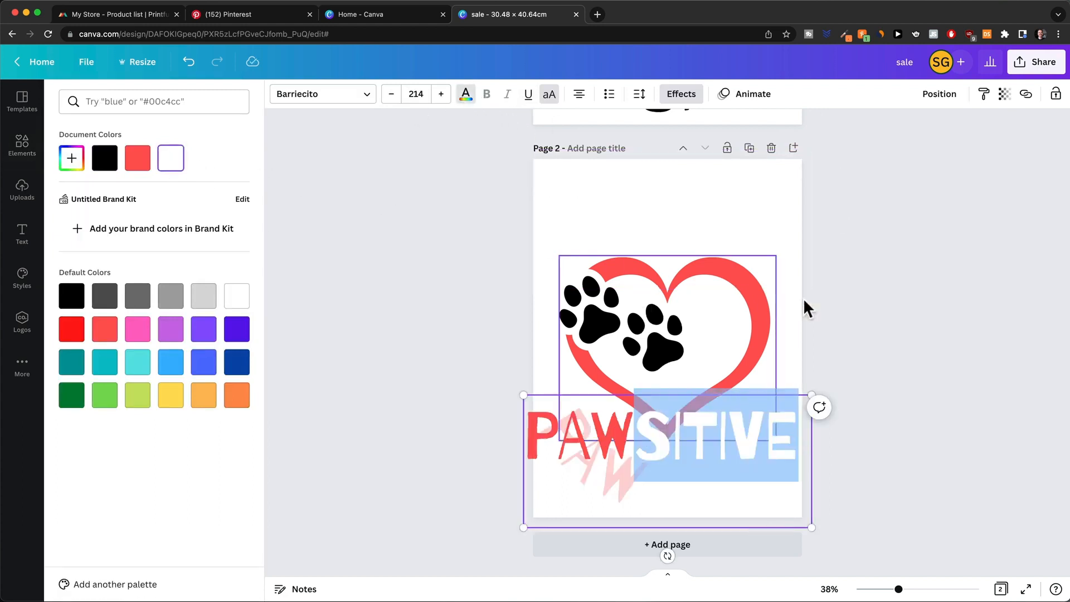
click(857, 300)
Step: Recolour the two paw prints in the page 2 heart white
click(671, 320)
click(299, 94)
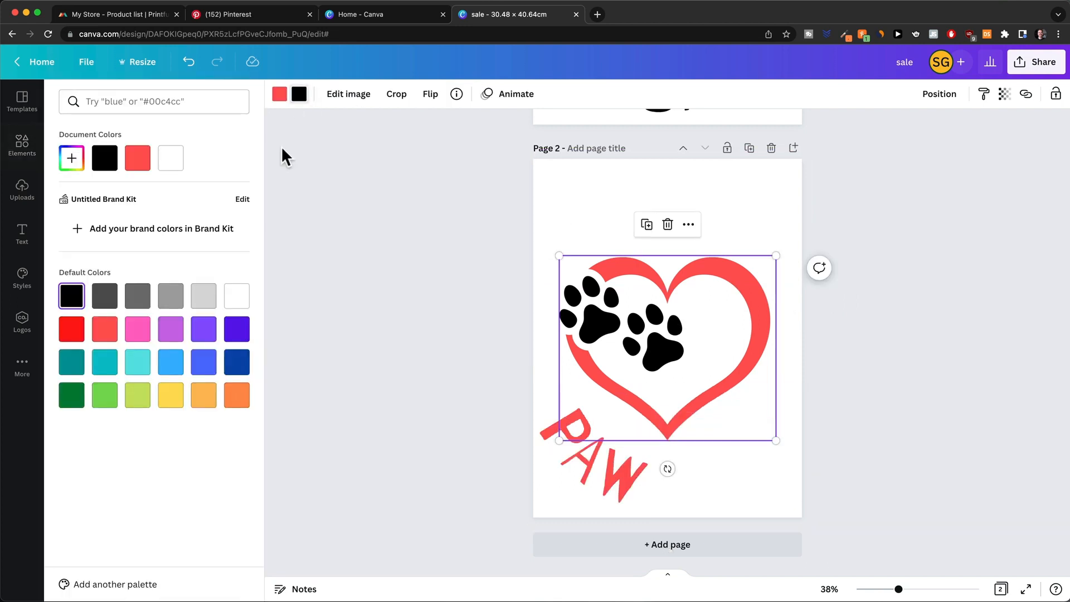
click(170, 157)
Step: Set the background of page 2 to black
click(549, 166)
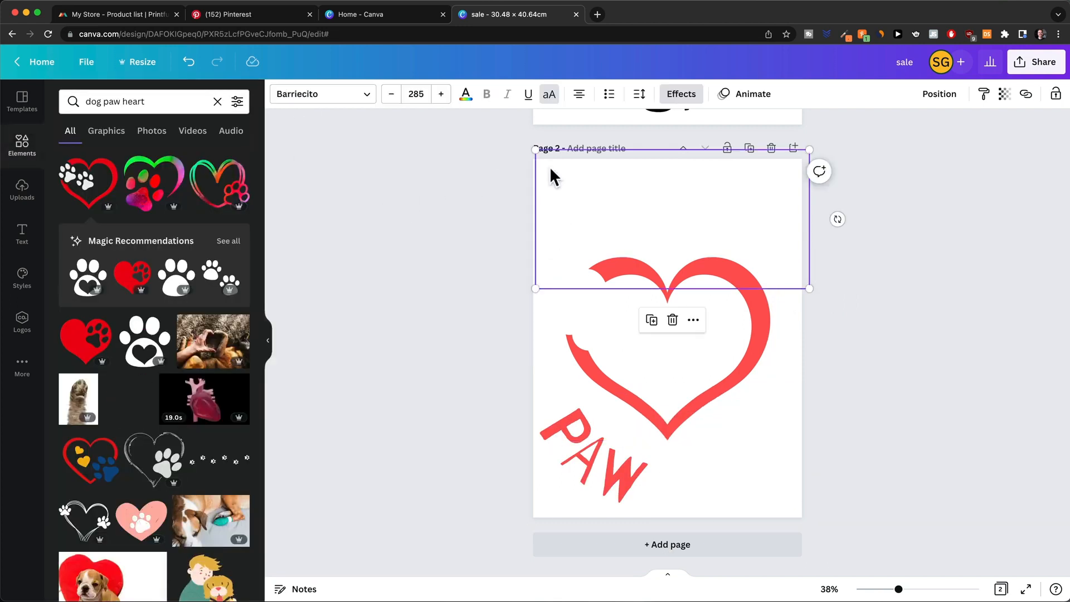
click(539, 336)
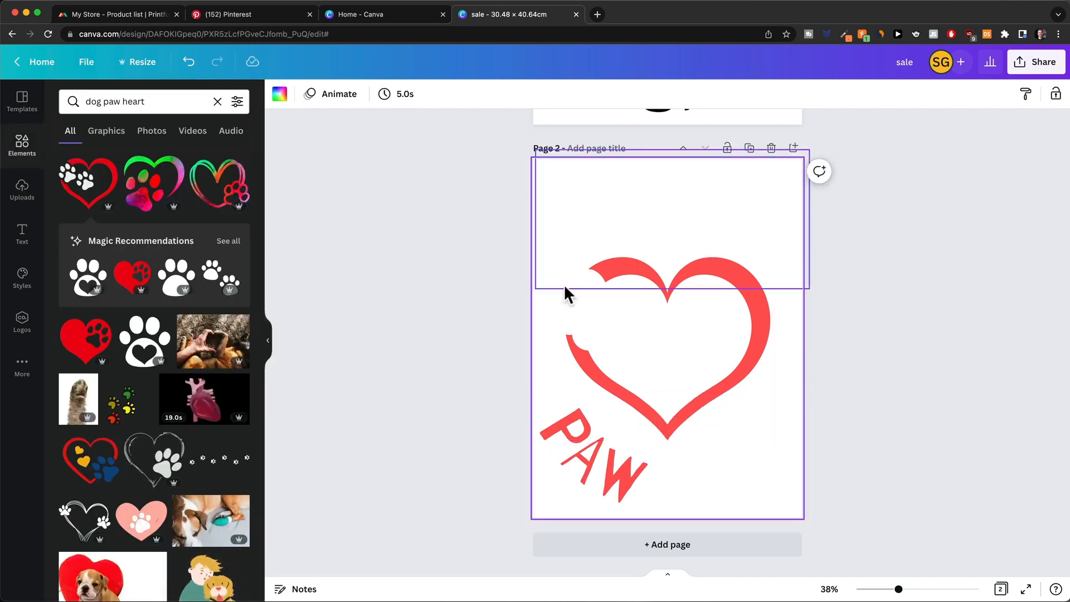
click(280, 95)
click(105, 158)
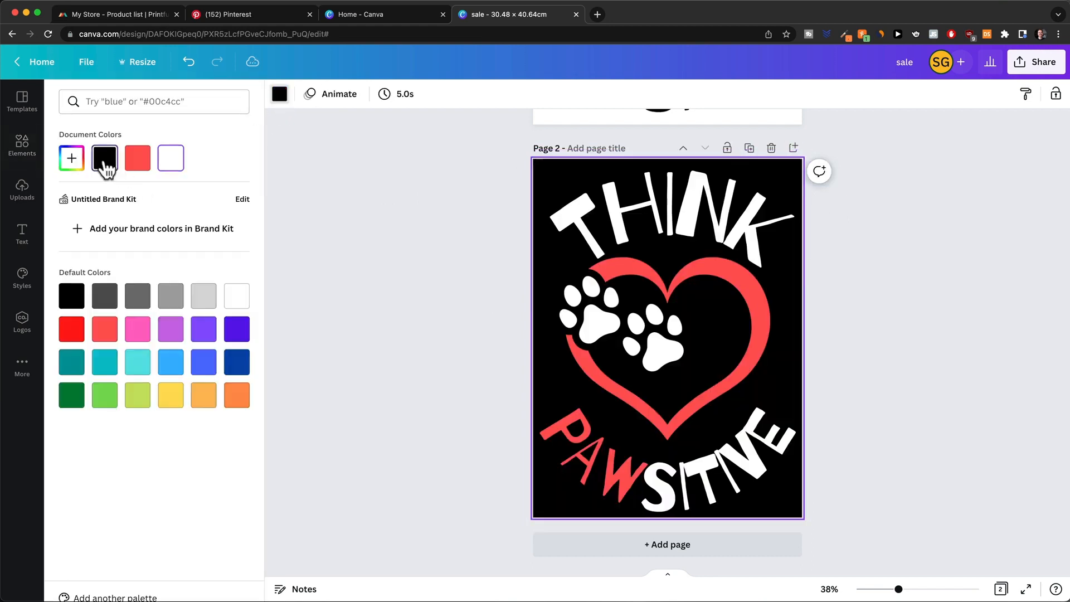
click(958, 279)
Step: Compare the light and dark THINK PAWSITIVE pages, and look through the other dog designs in the eight-page original-size document
scroll(719, 336, up, 6)
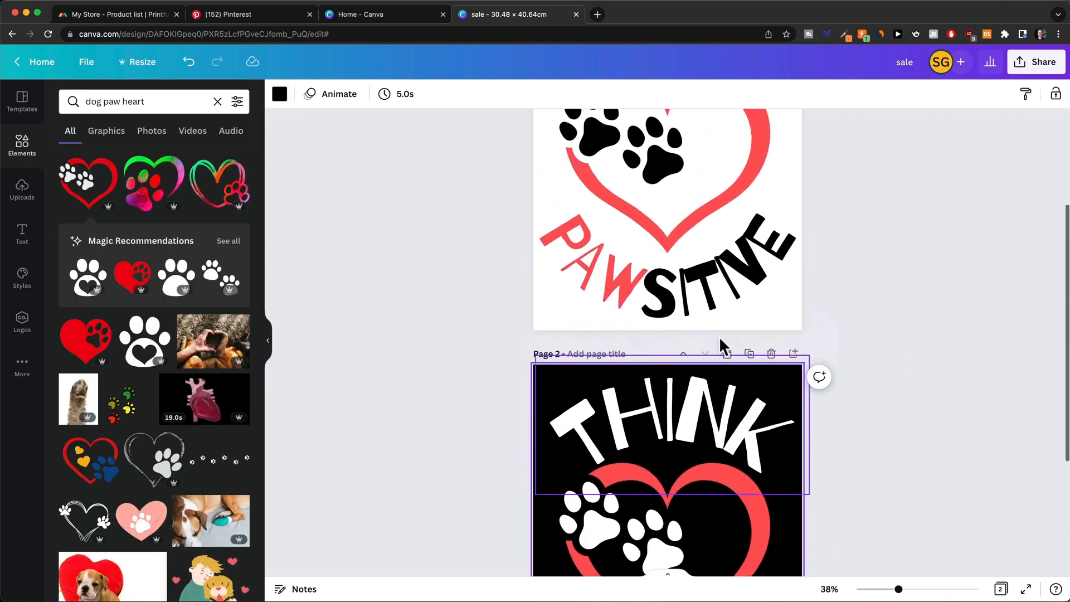
scroll(717, 311, down, 2)
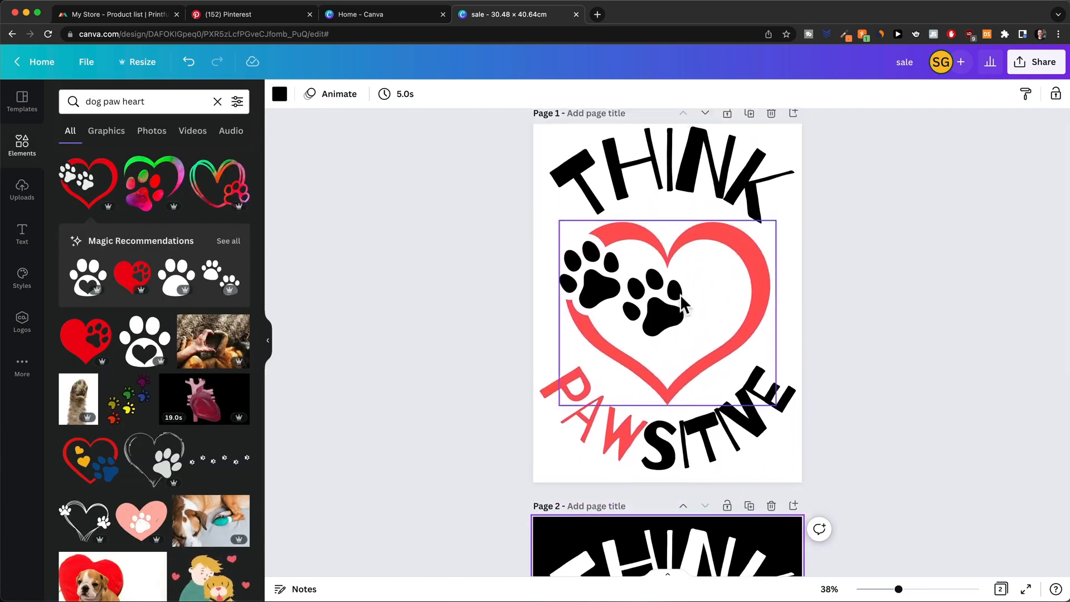
scroll(680, 293, down, 10)
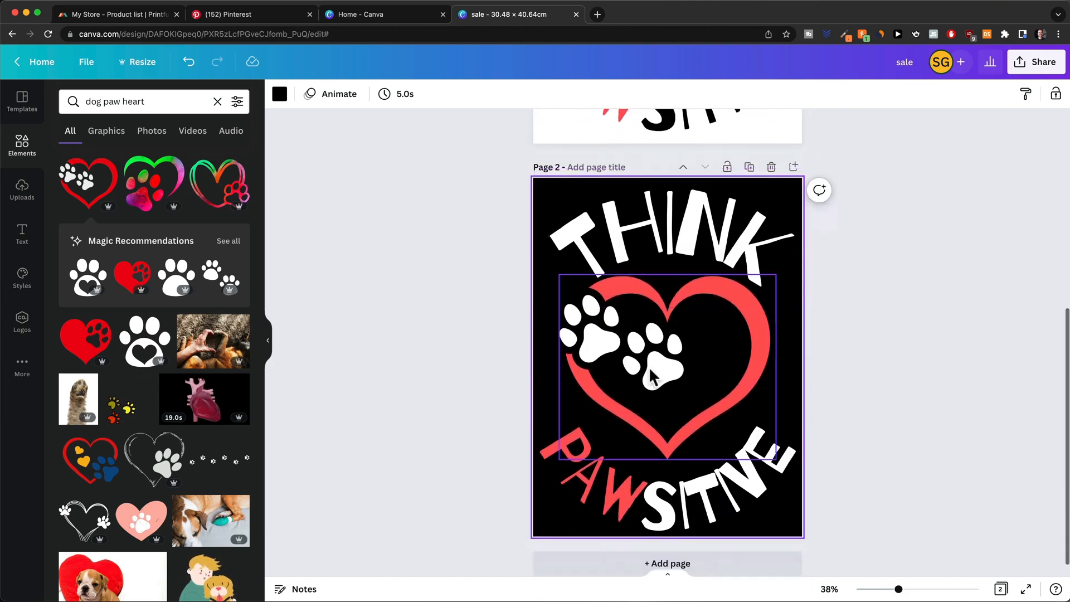
scroll(650, 369, down, 1)
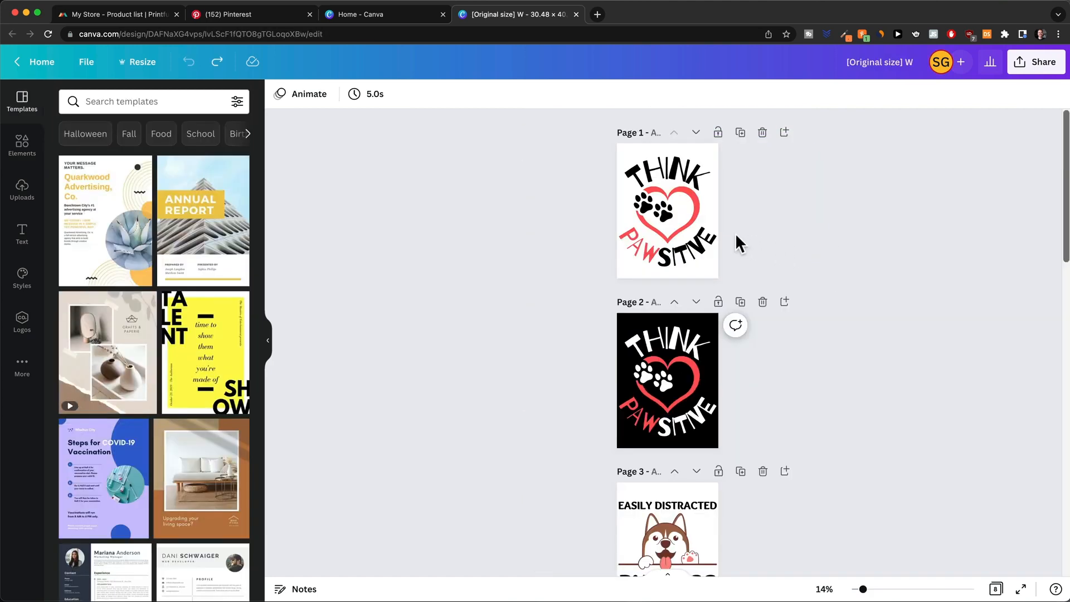
scroll(713, 230, up, 3)
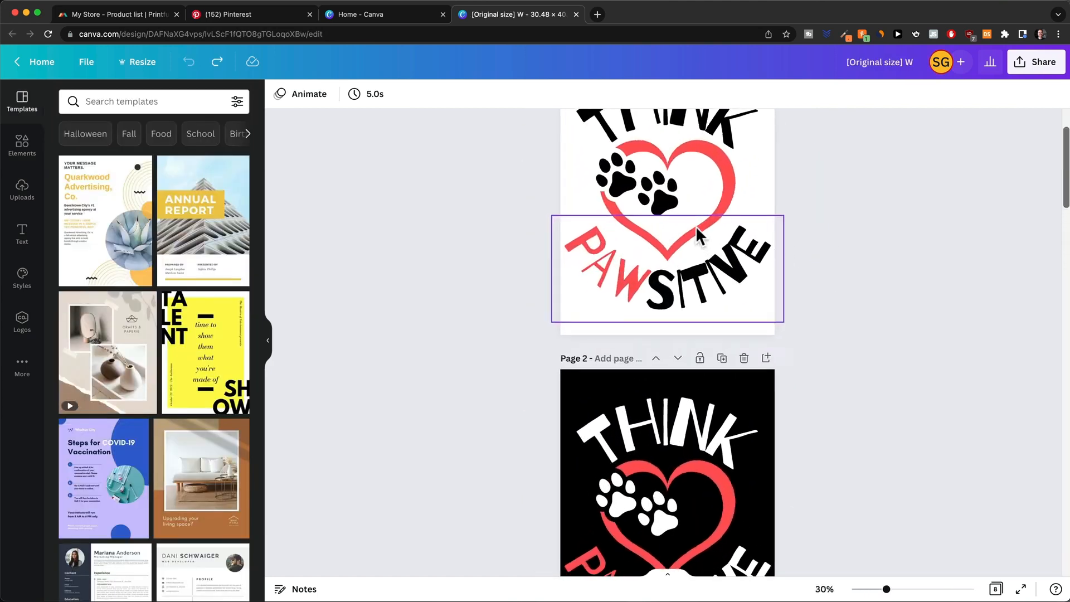
scroll(696, 228, down, 20)
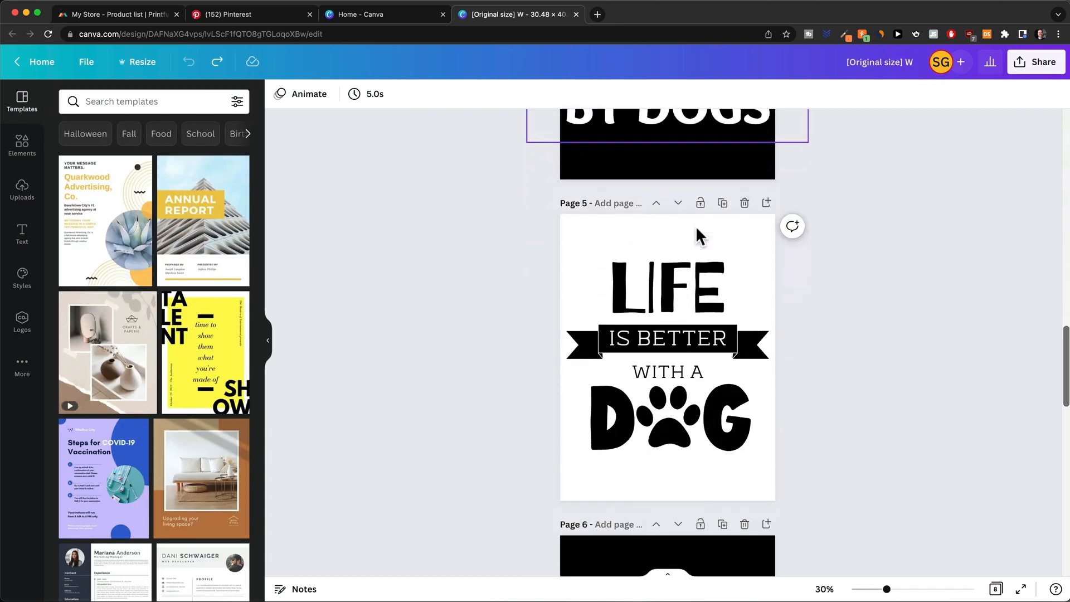
scroll(696, 230, down, 10)
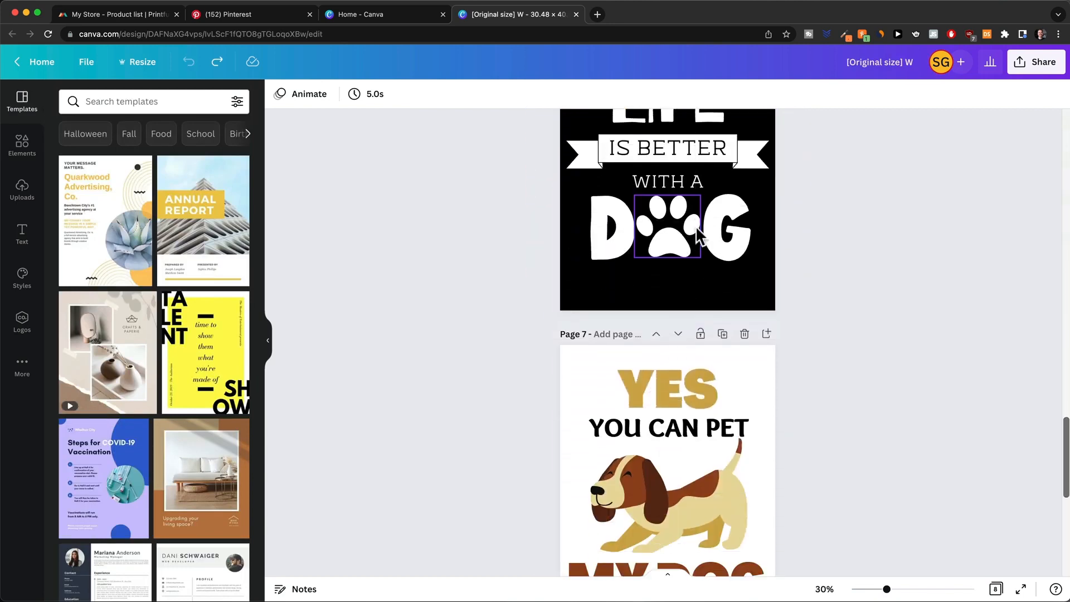
scroll(696, 226, down, 8)
scroll(695, 226, down, 2)
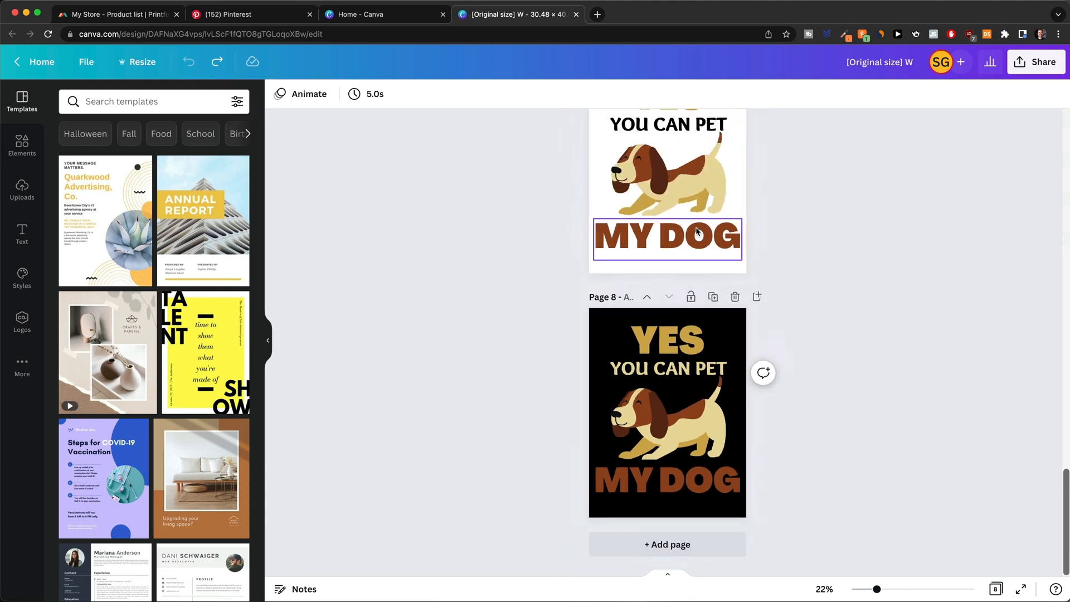
scroll(692, 335, down, 2)
scroll(693, 337, up, 15)
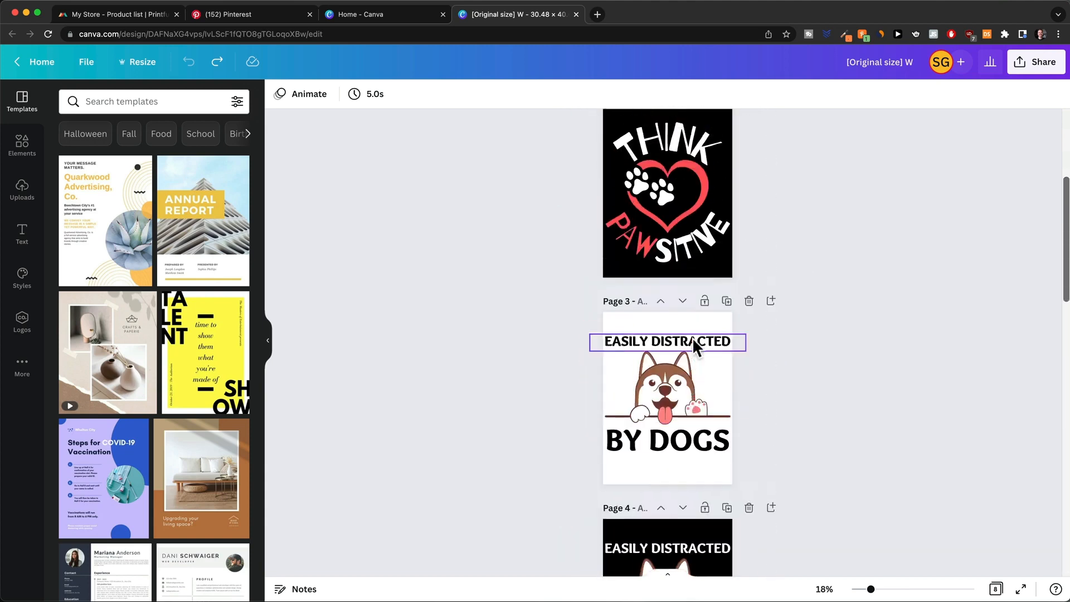
scroll(694, 346, up, 5)
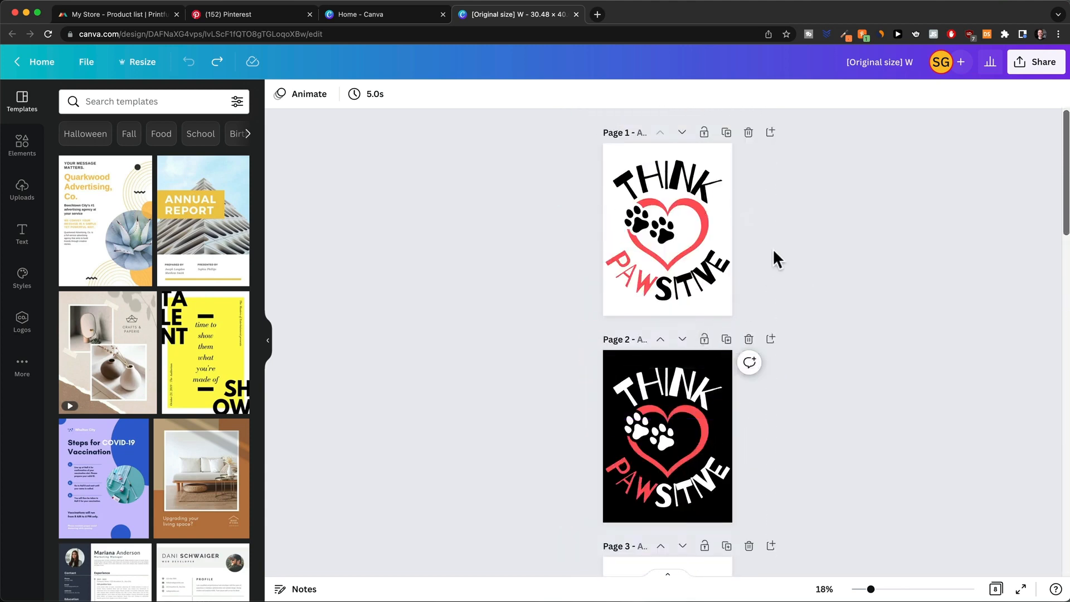
scroll(703, 286, up, 3)
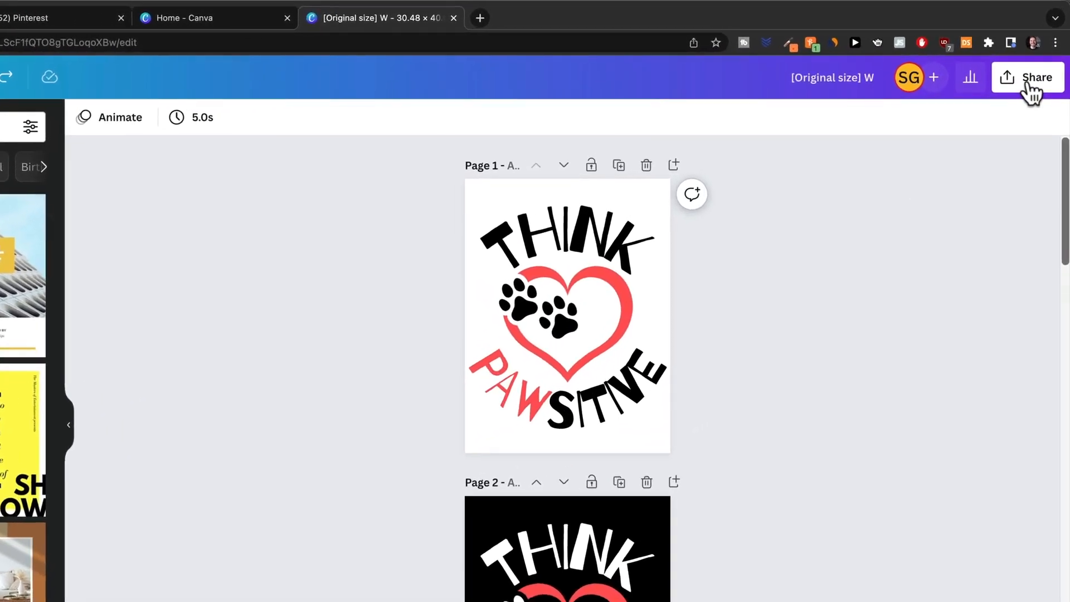
Step: Download all 8 pages as PNG files at size 1 (1,500 × 2,000 px) with a transparent background
click(1029, 84)
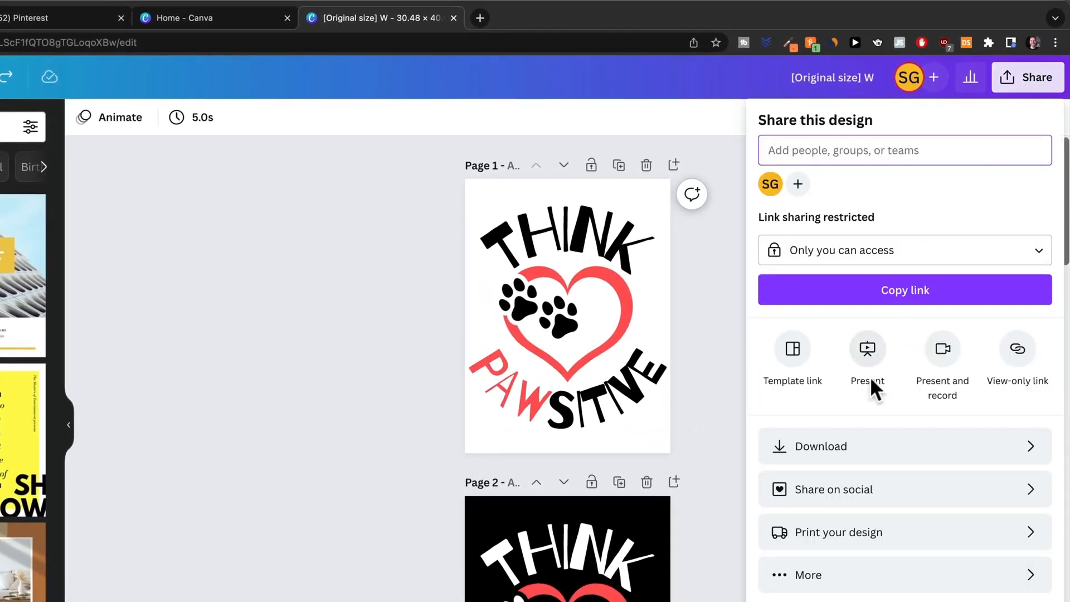
click(874, 434)
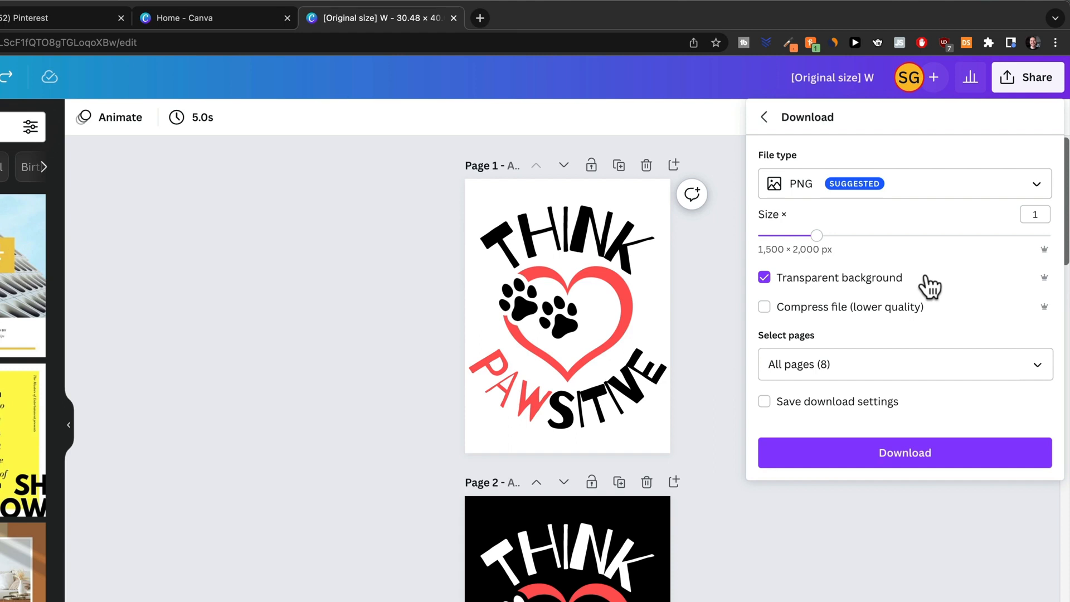
click(890, 446)
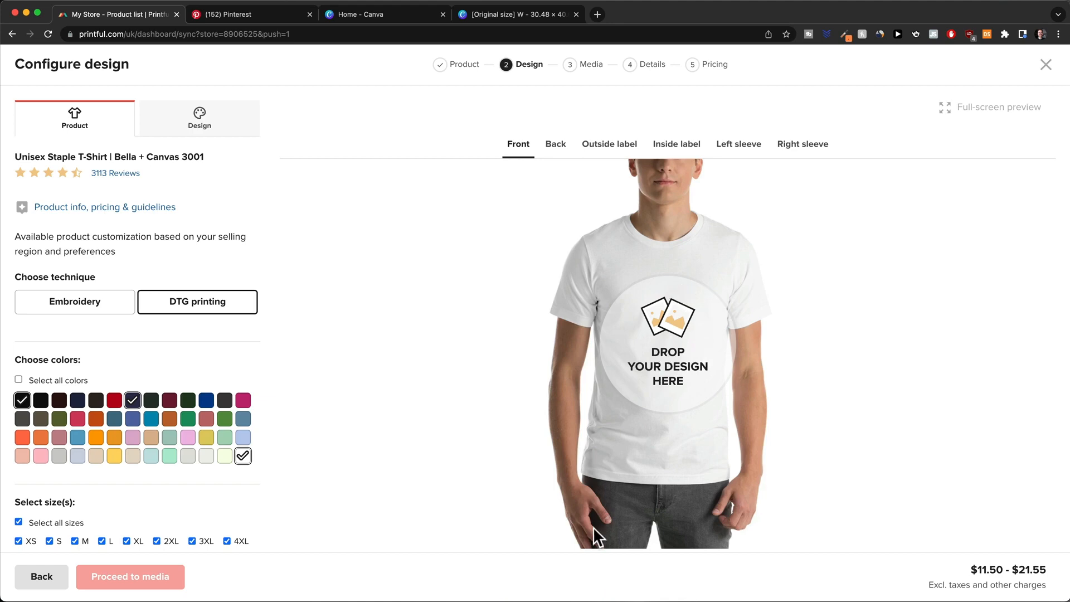
Step: Switch to Printful and place the design file 1.png on the front of the white T-shirt, centred on the chest
drag(669, 539, 714, 383)
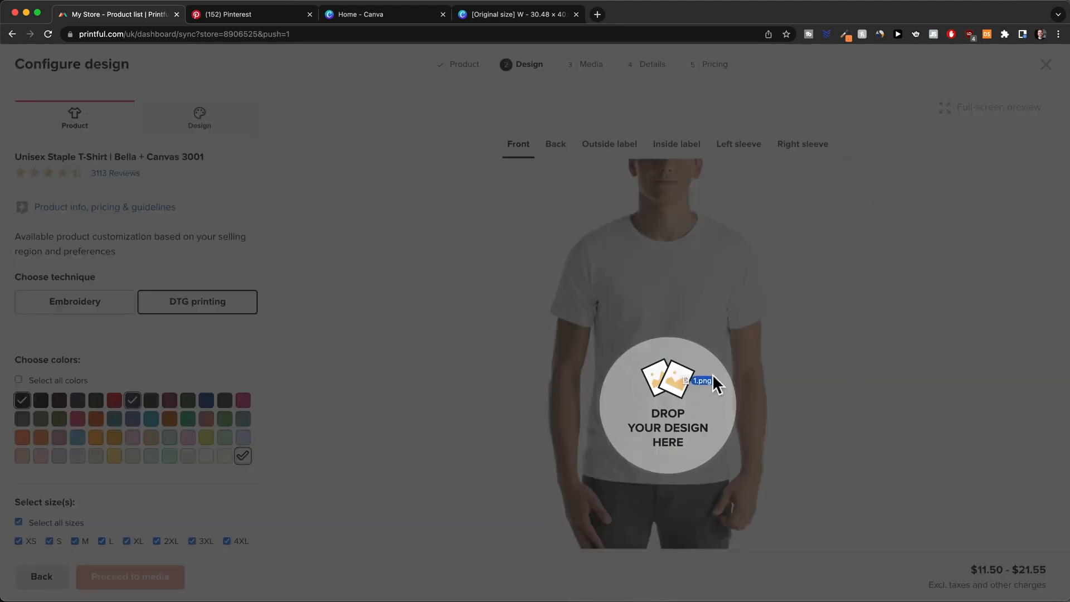
drag(677, 352, 678, 352)
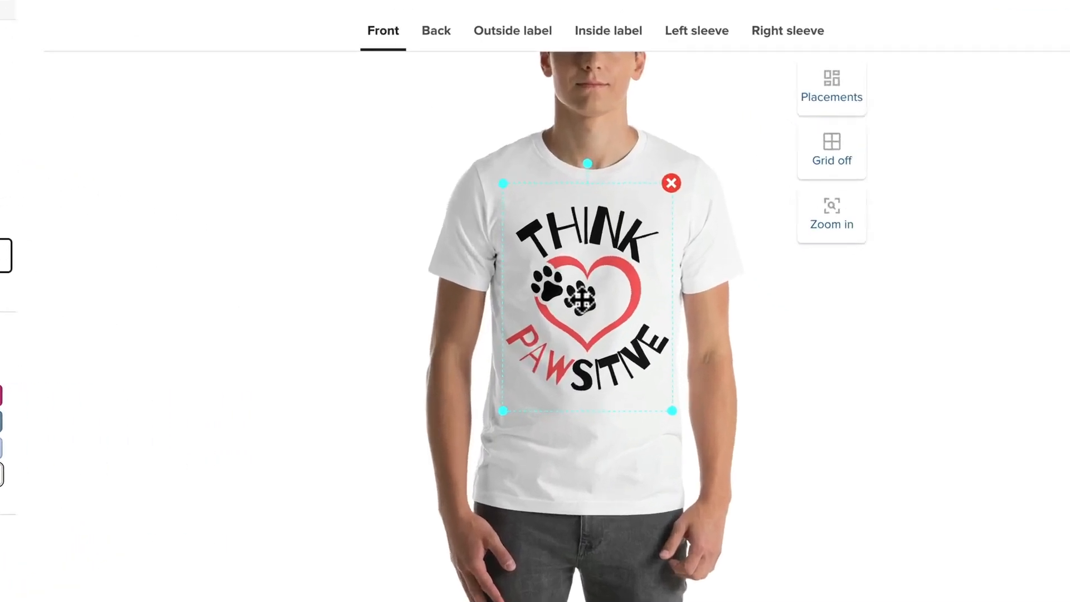
Step: Adjust the position and size of the THINK PAWSITIVE design on the front of the white T-shirt
drag(580, 300, 552, 285)
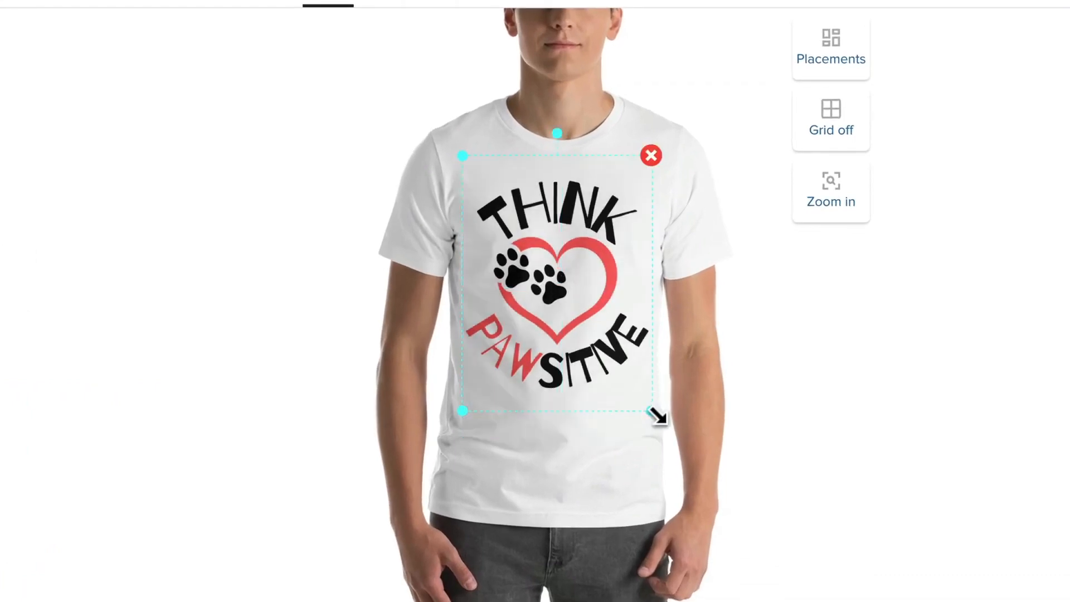
mouse_move(658, 415)
mouse_down()
mouse_move(648, 399)
mouse_move(663, 423)
mouse_move(657, 415)
mouse_up()
click(549, 282)
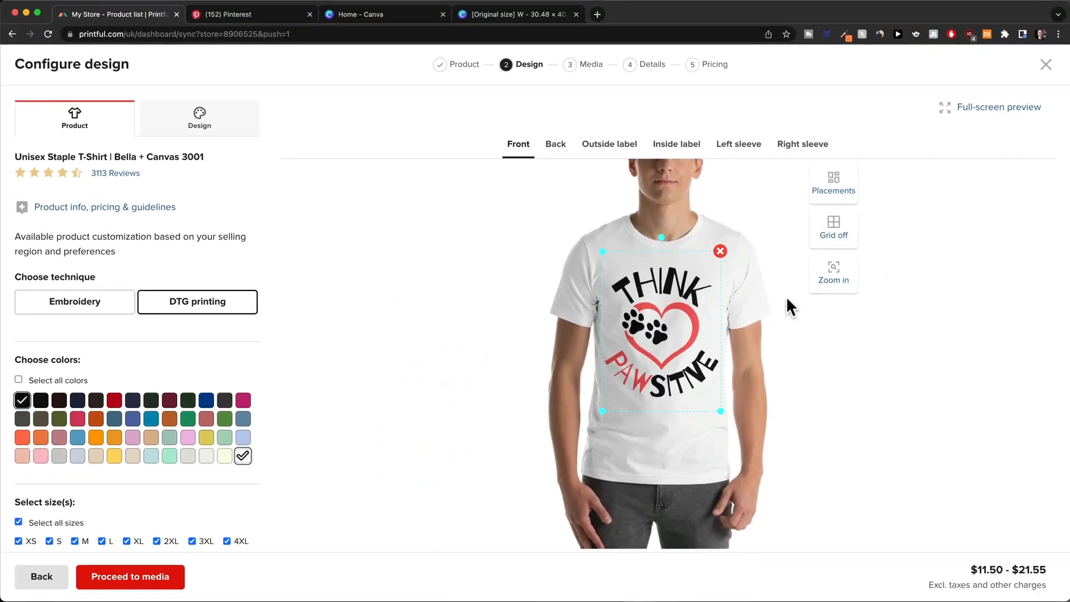
Step: Look over the available print placements, including the back, labels and sleeves, and return to the front design and shirt colours
click(848, 200)
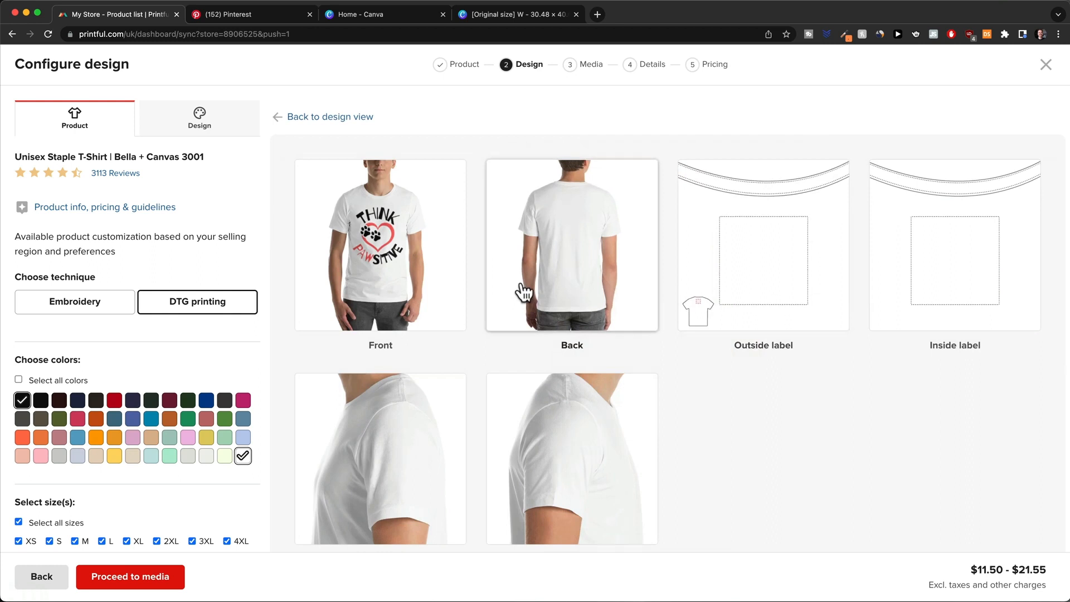
click(544, 305)
scroll(295, 340, down, 3)
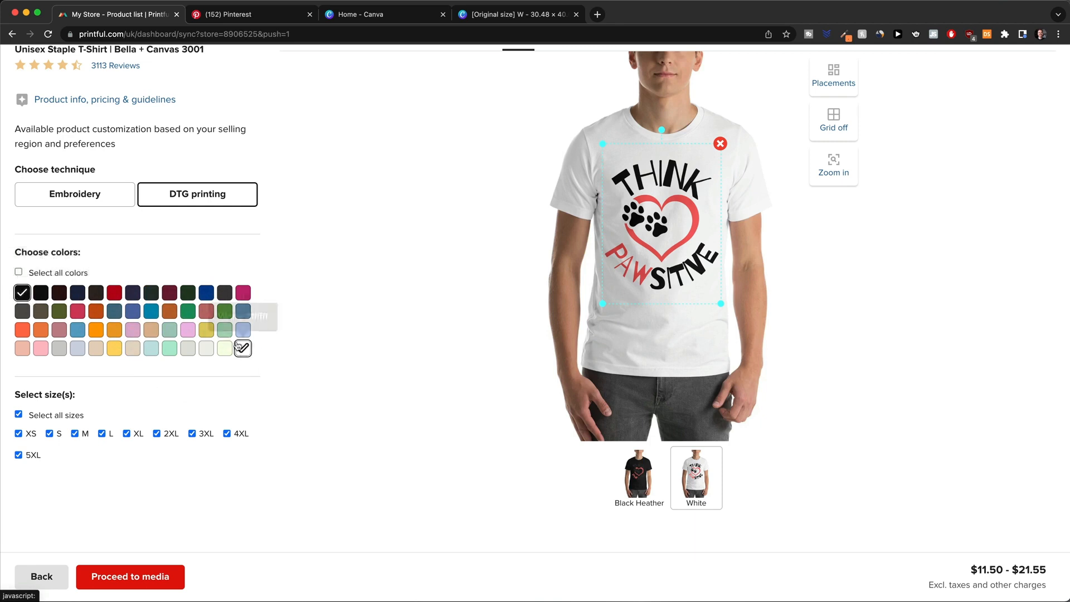
Step: Try Red as a shirt colour and deselect it, and add Aqua and Soft Cream to the selected colours
click(115, 293)
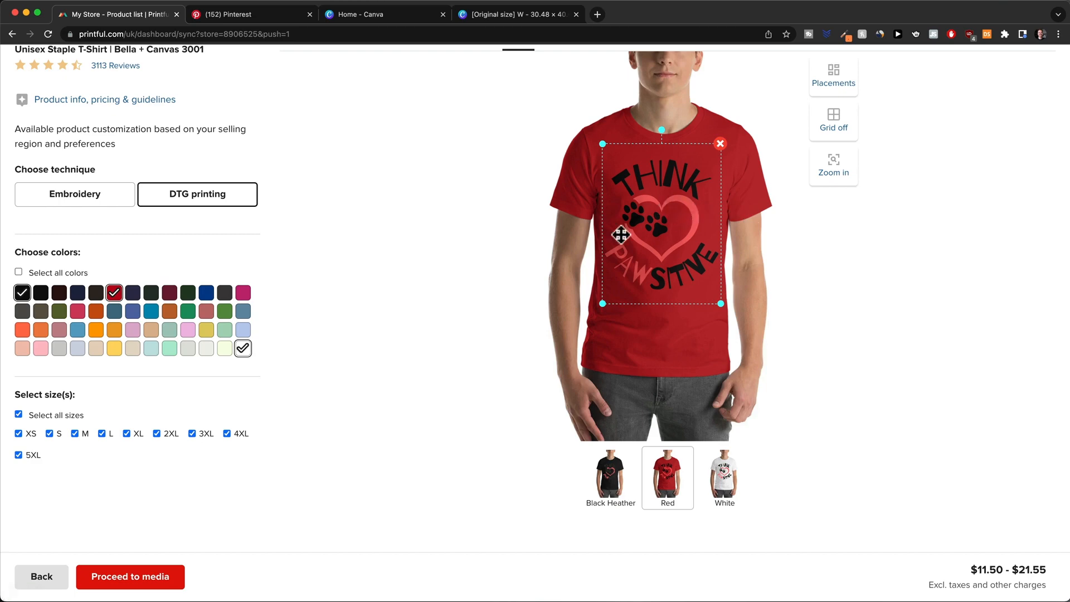
click(114, 293)
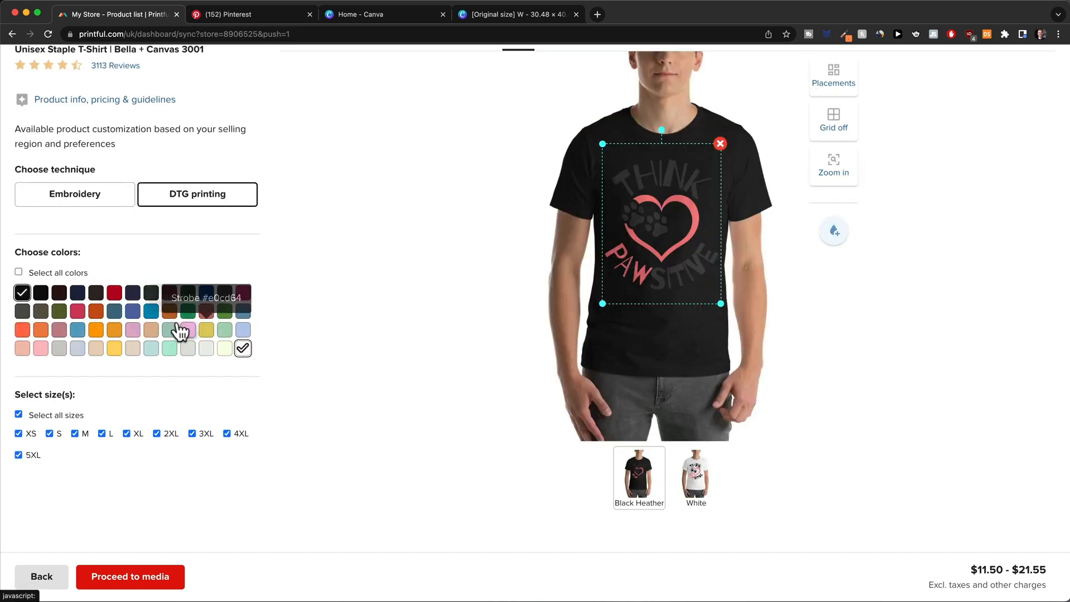
click(151, 311)
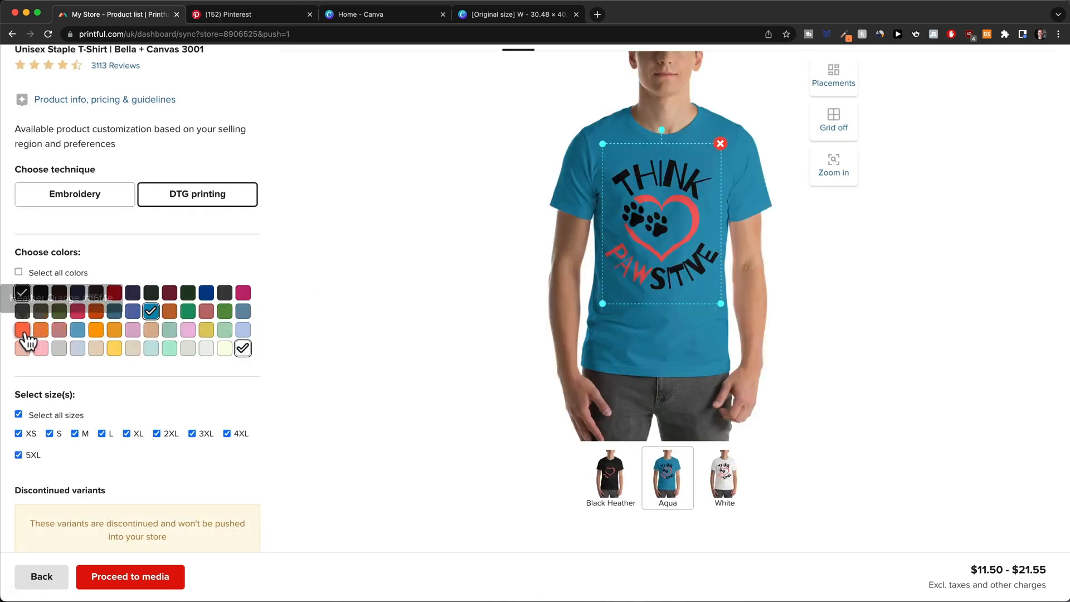
click(94, 350)
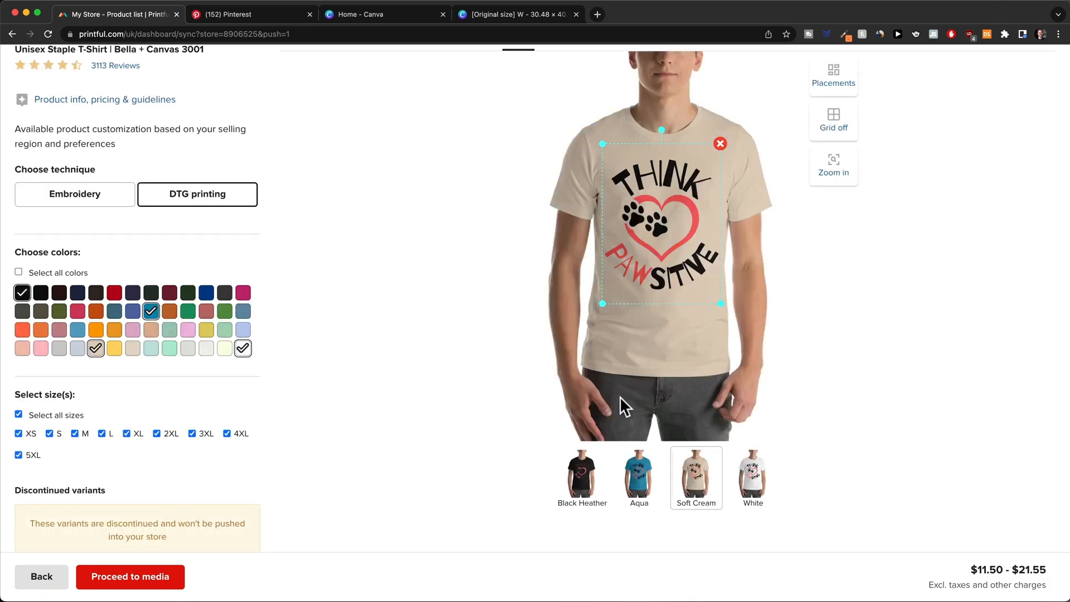
Step: Compare the print on the Black Heather shirt with the white-text design on page 2 in Canva, and return to Printful
click(587, 486)
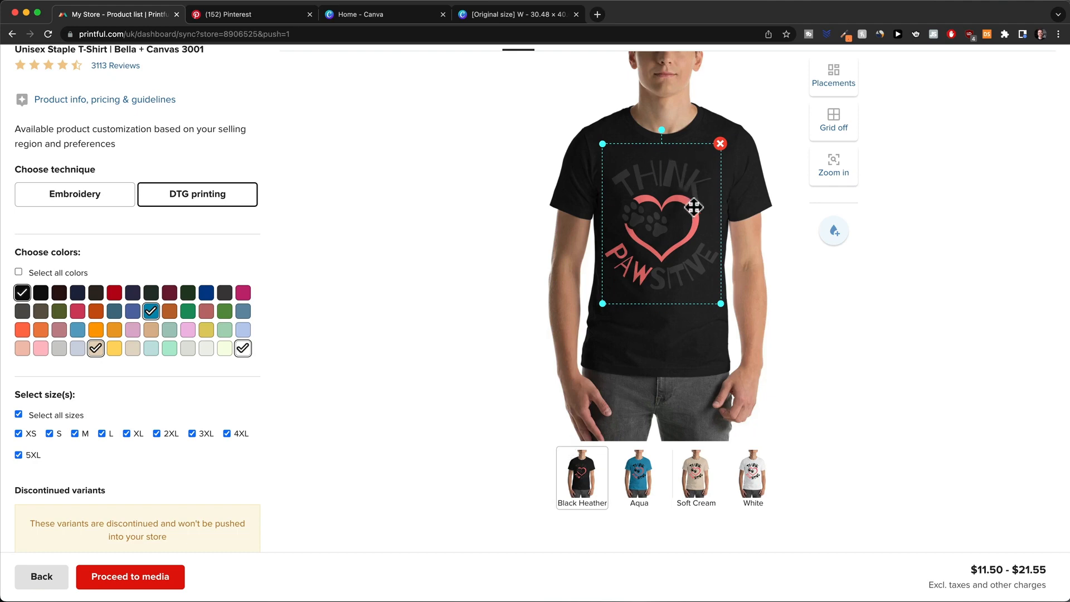
click(532, 14)
scroll(711, 314, down, 5)
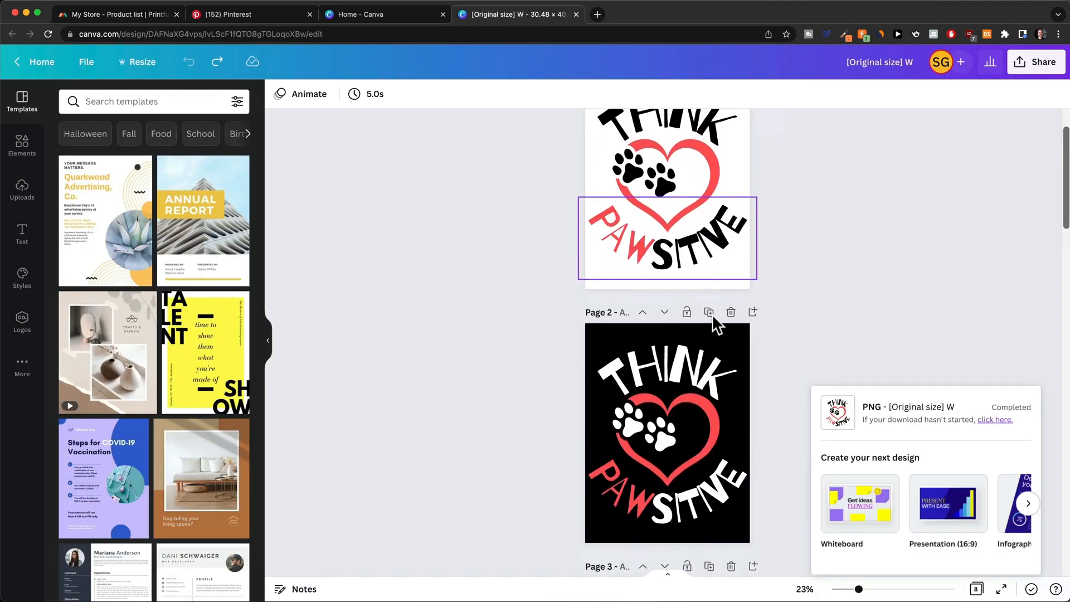
scroll(691, 309, up, 2)
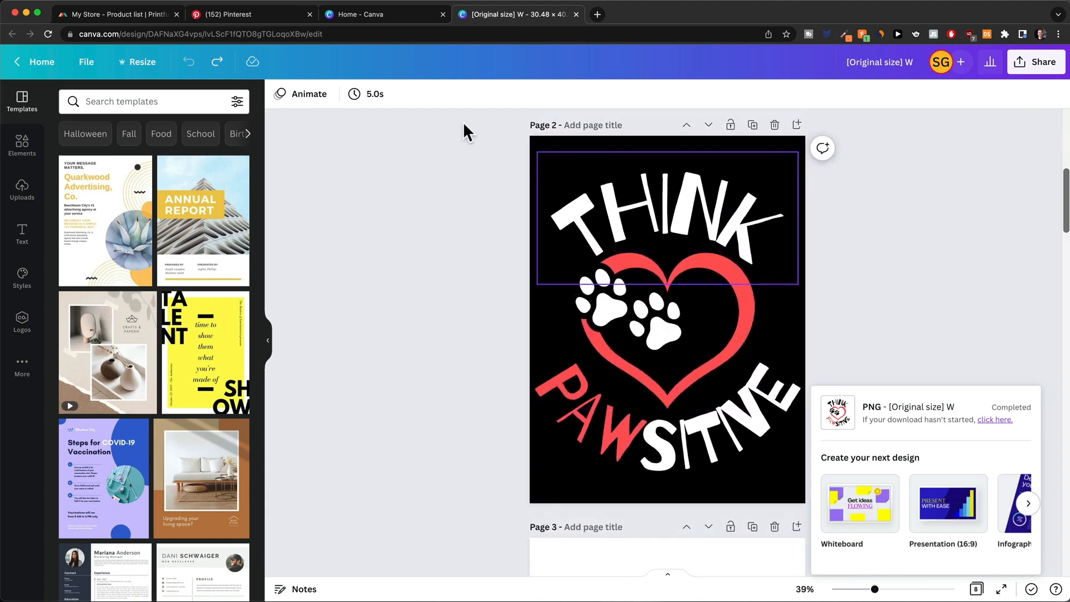
click(111, 15)
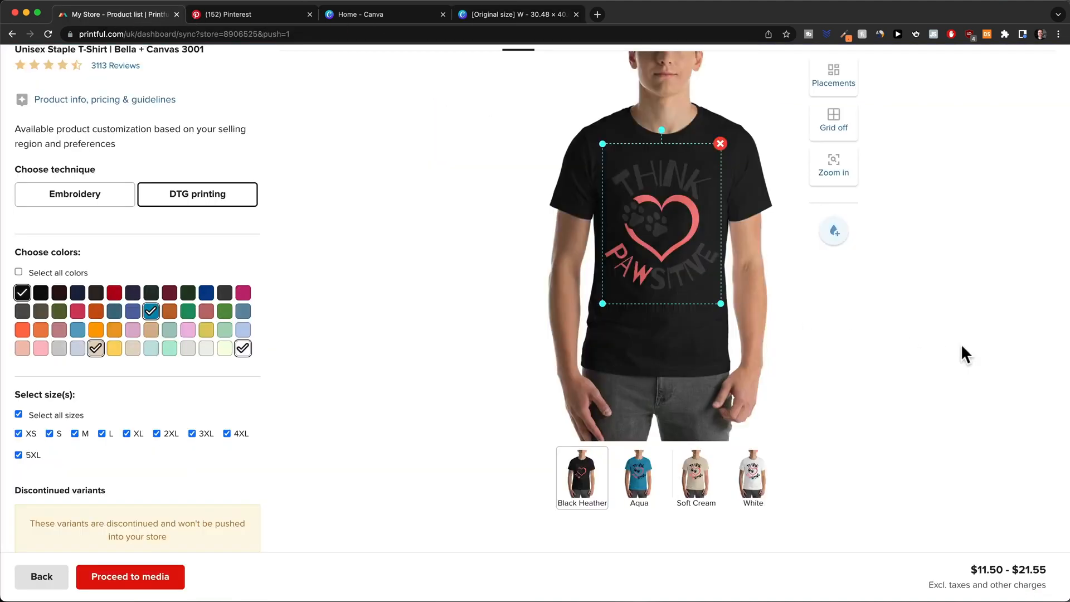
Step: Proceed to the media stage, try the women's mockup and choose the On Hanger style as the main mockup
scroll(960, 343, up, 2)
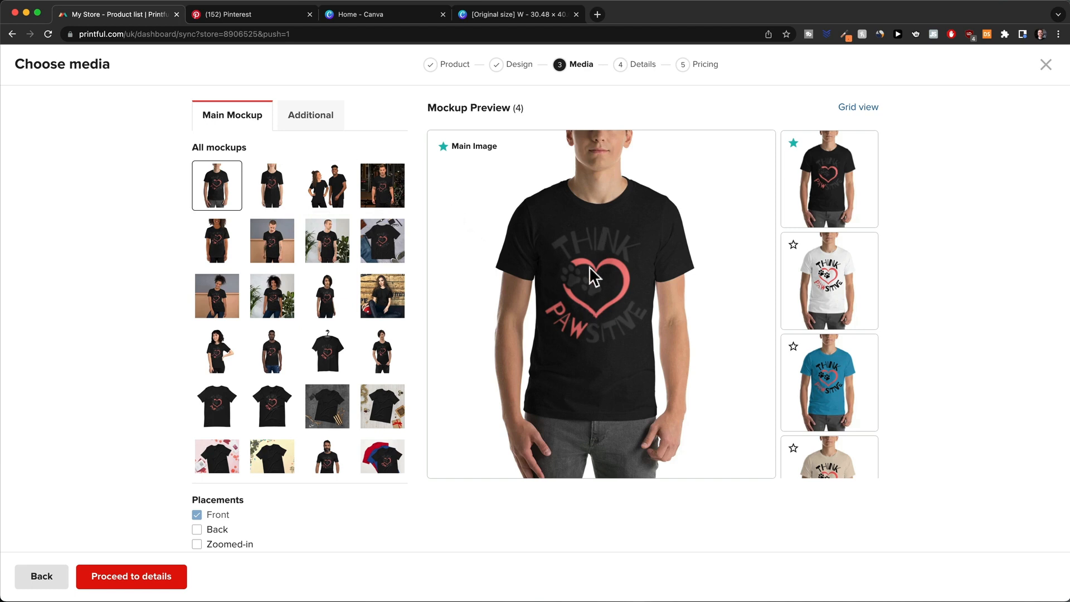
click(274, 197)
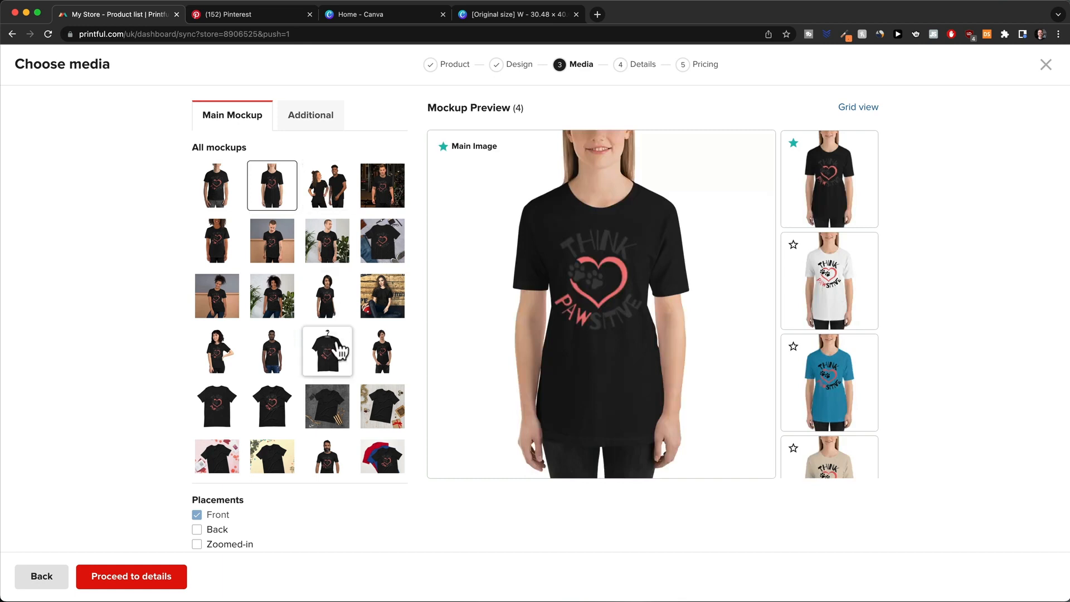
click(326, 368)
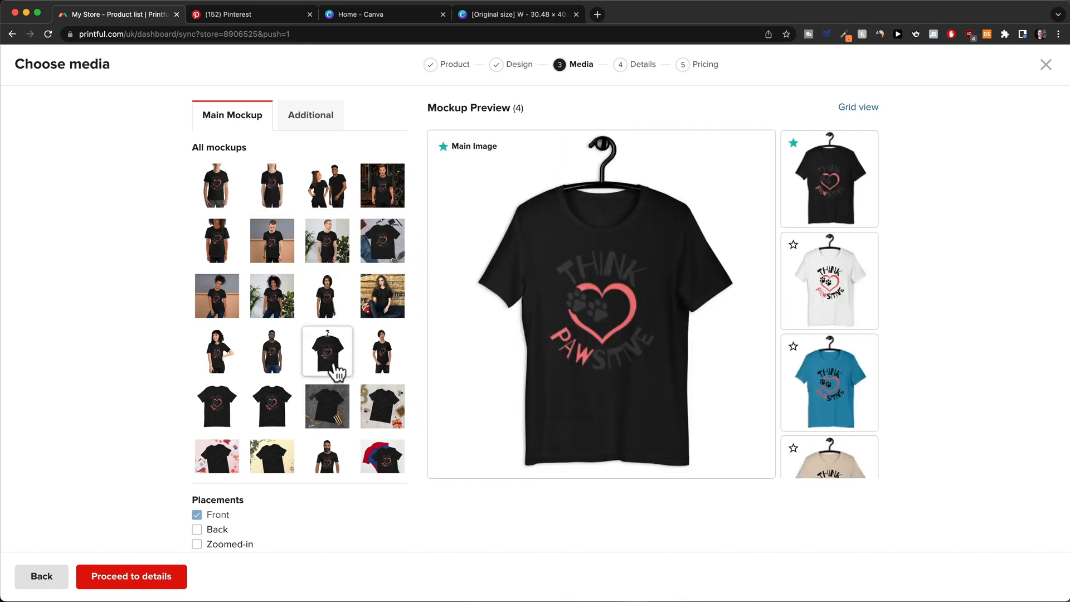
Step: Compare the White, Soft Cream and Aqua hanger mockups as main image, and set the White one
click(829, 278)
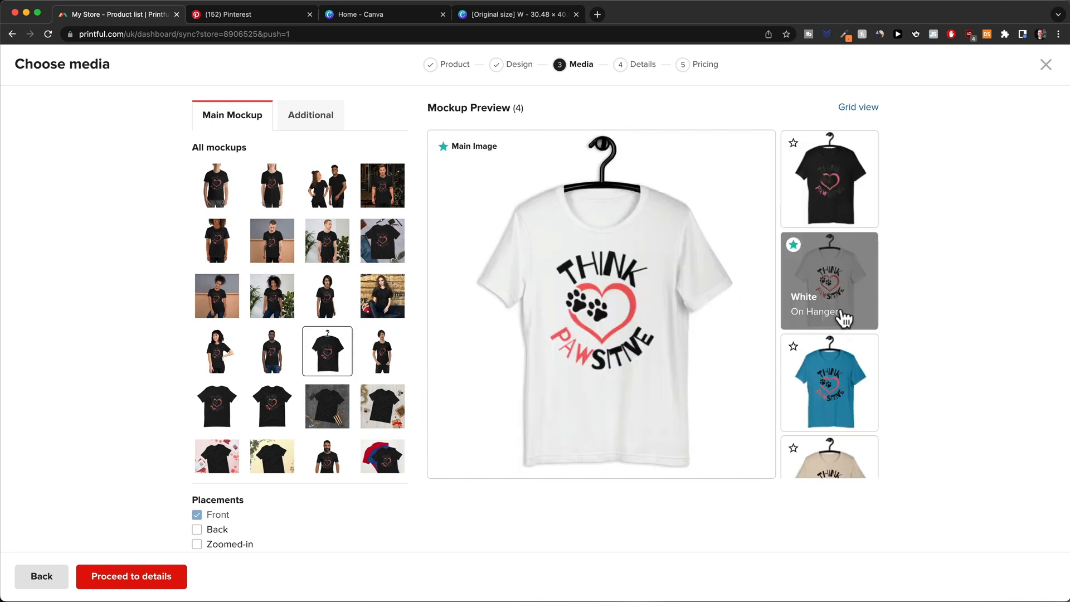
scroll(836, 363, down, 2)
scroll(833, 363, down, 3)
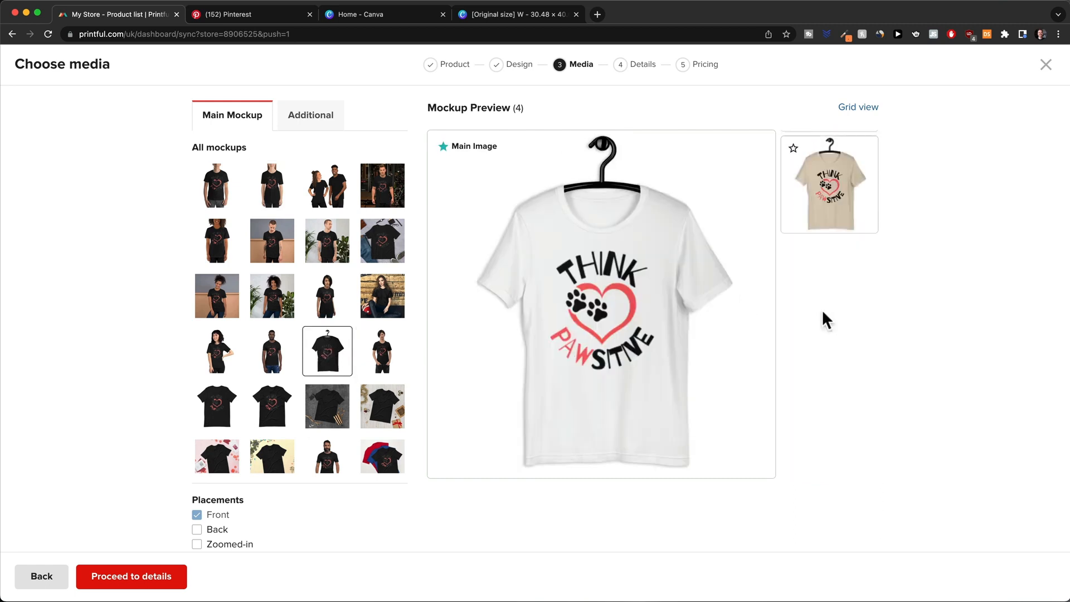
click(834, 215)
scroll(837, 276, up, 5)
scroll(840, 335, down, 5)
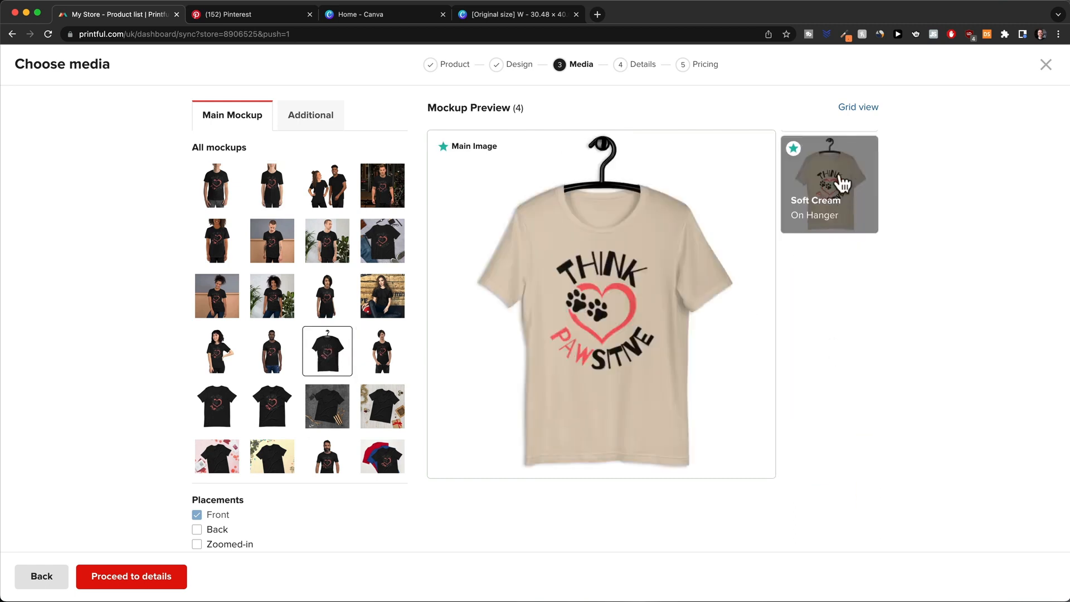
scroll(840, 184, up, 5)
click(830, 351)
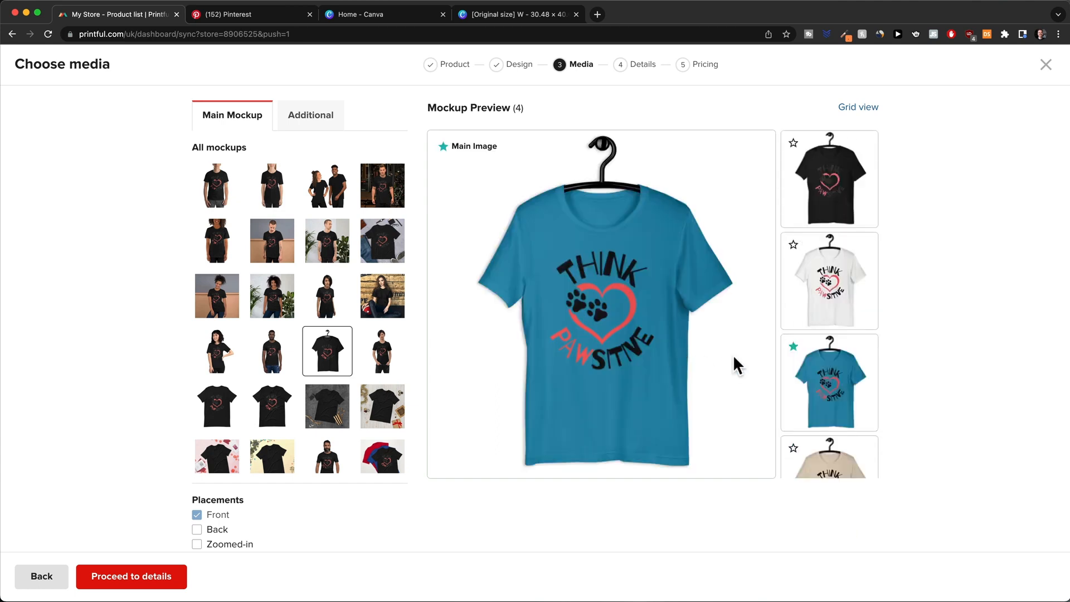
click(837, 291)
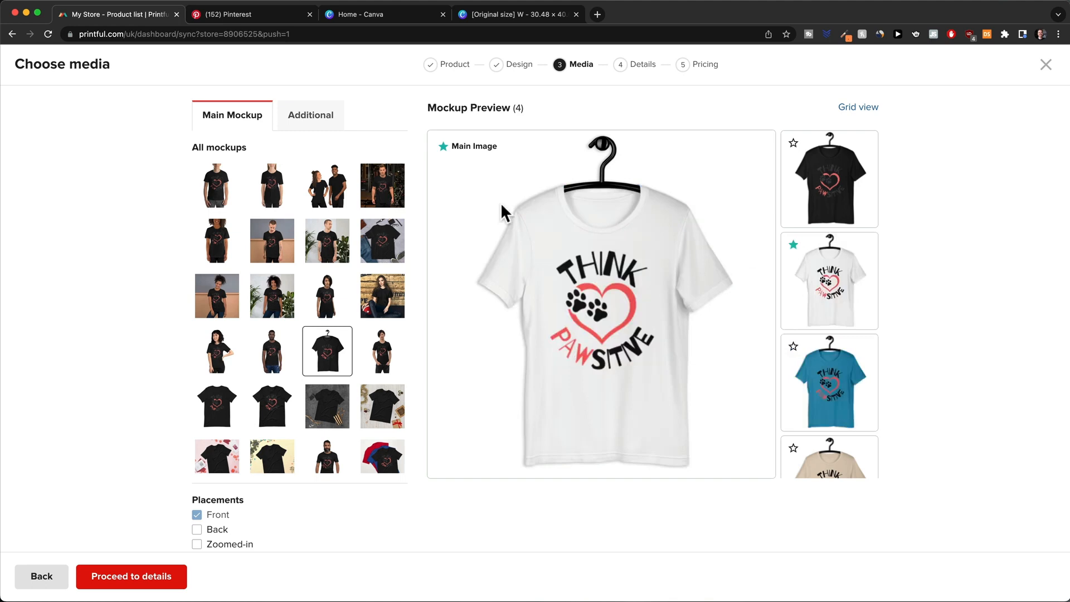
scroll(830, 284, down, 2)
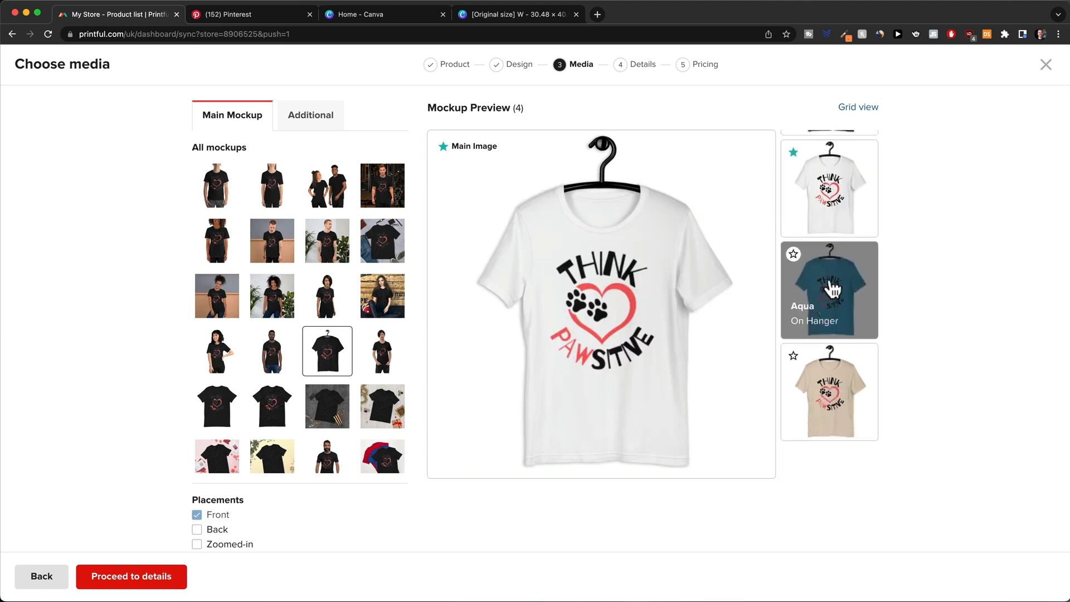
Step: Browse the additional mockups and add the photo of the man wearing the black T-shirt
click(297, 122)
scroll(356, 293, down, 5)
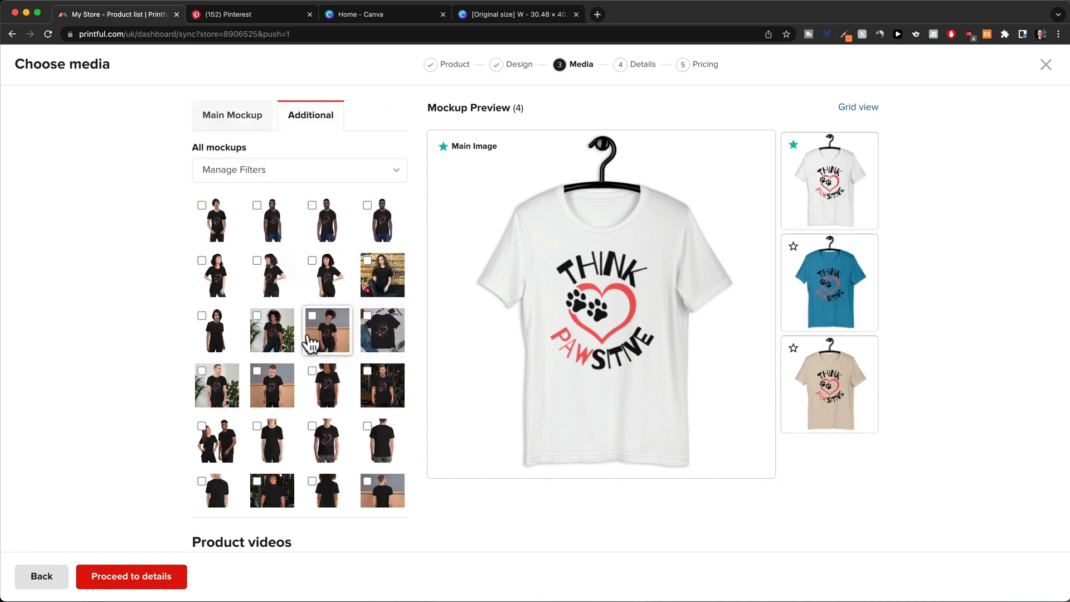
scroll(318, 334, down, 5)
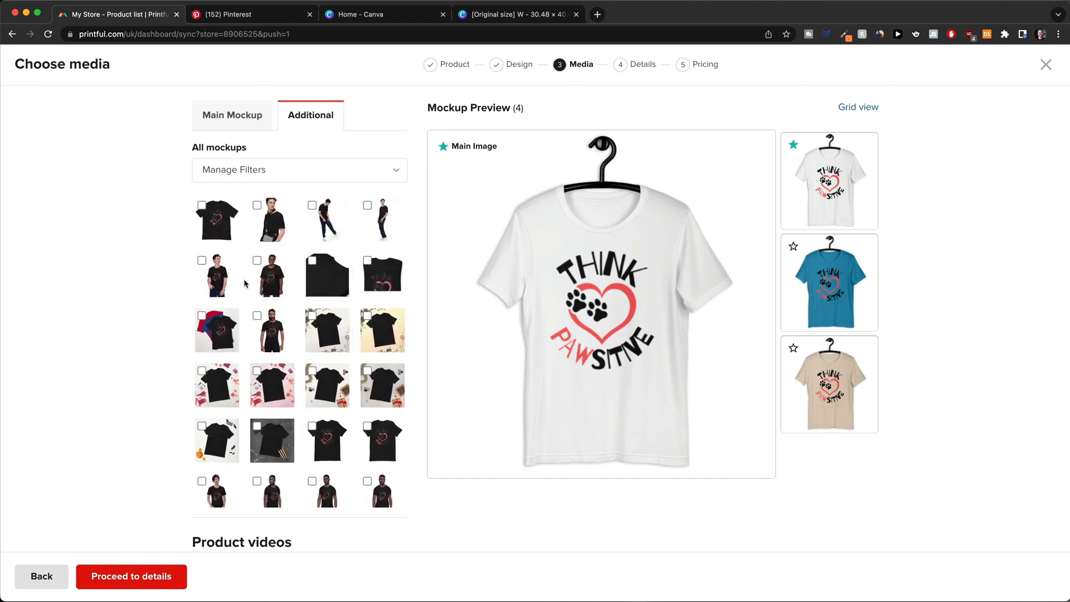
Step: Add the White Women's 3 photo to the additional mockups and look through the remaining white shirt mockups
scroll(328, 345, up, 5)
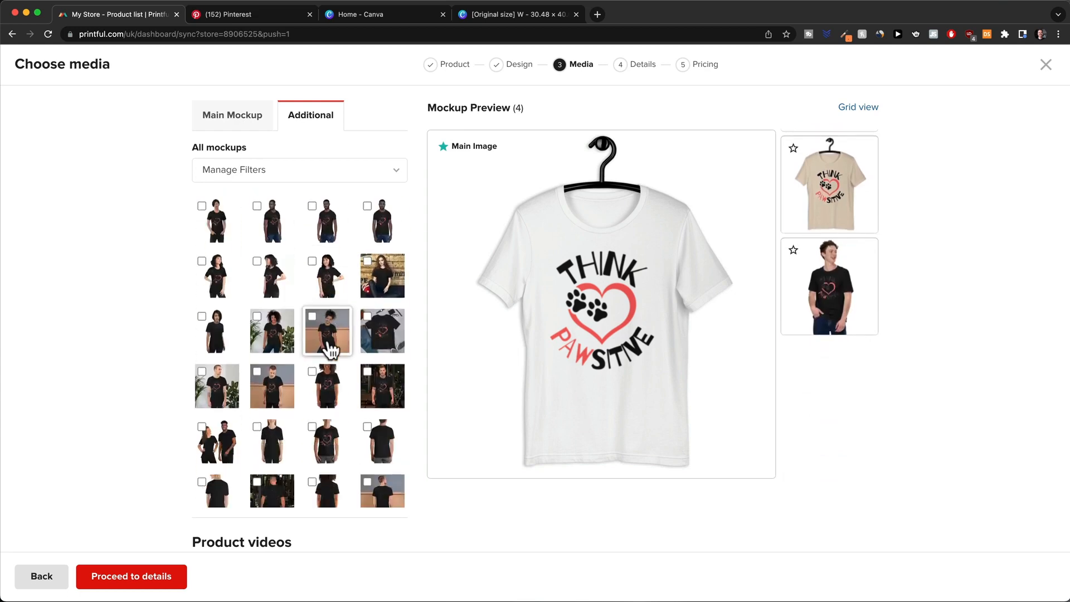
scroll(329, 350, down, 5)
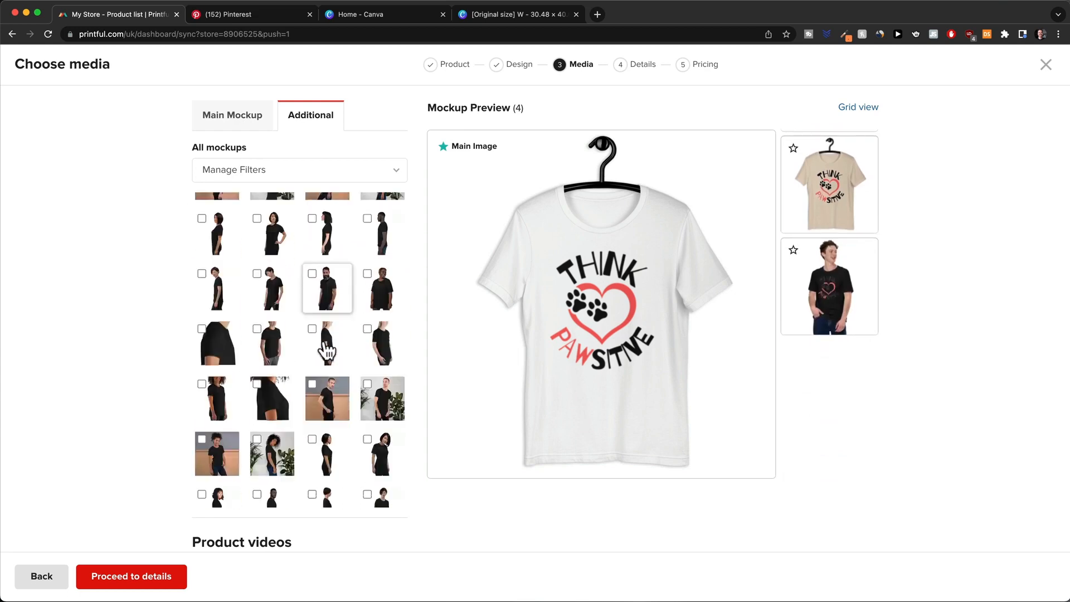
scroll(329, 367, down, 5)
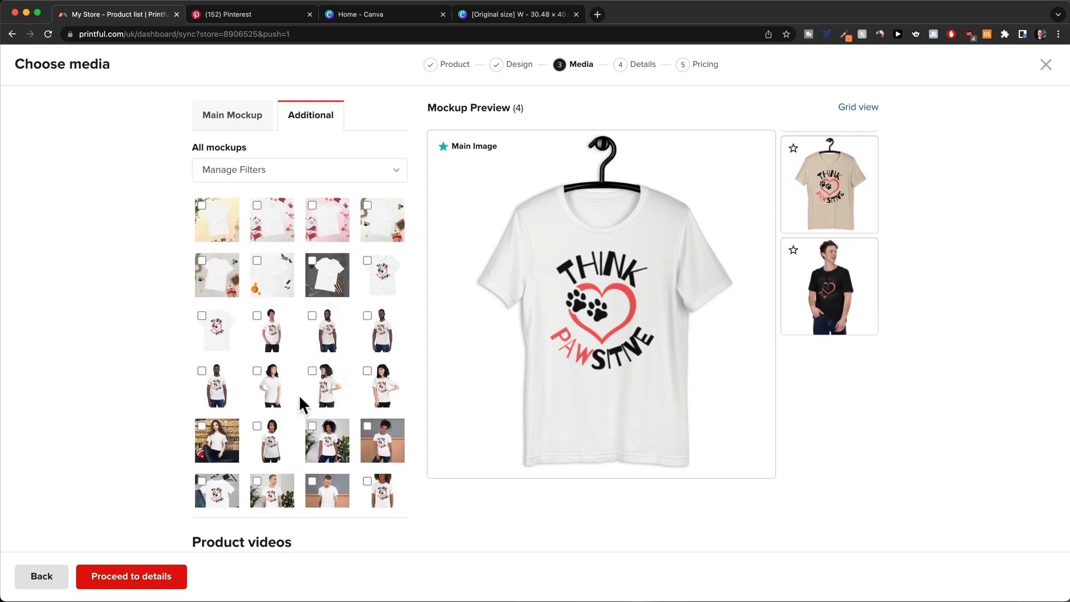
click(312, 371)
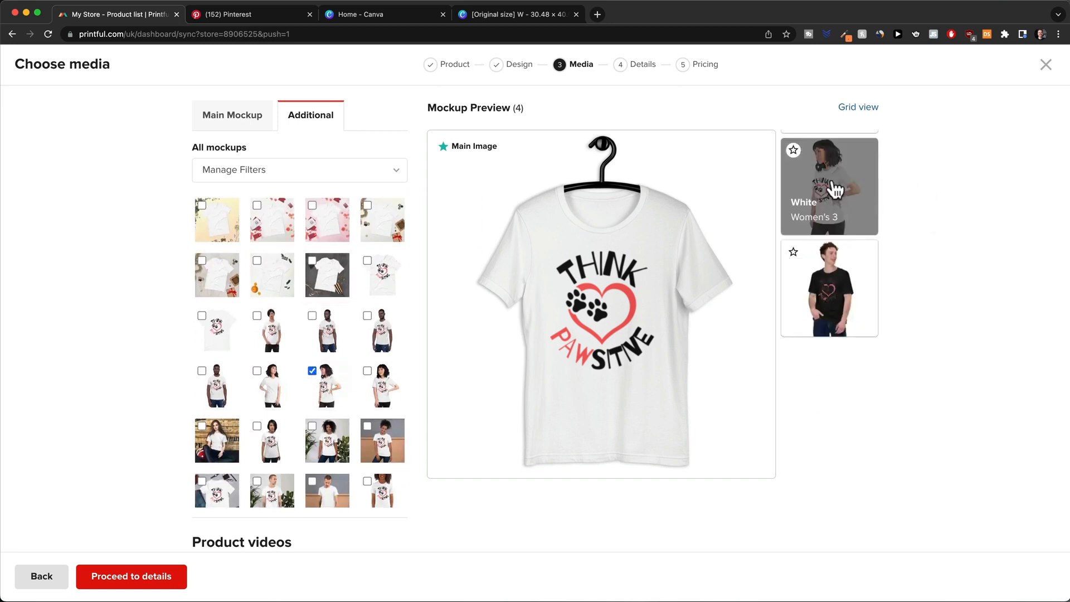
scroll(267, 306, down, 10)
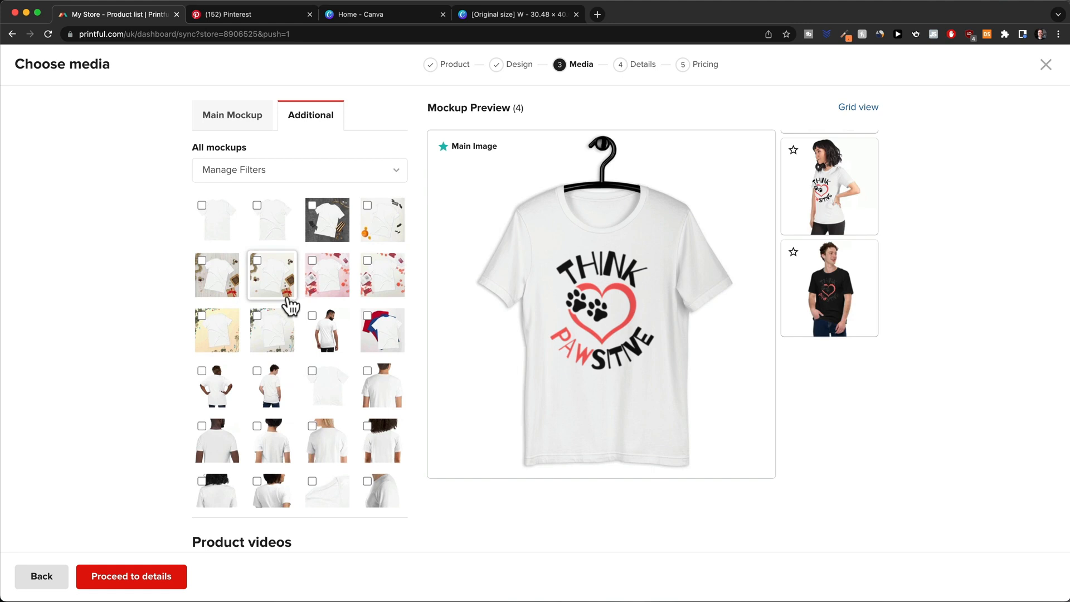
scroll(312, 371, down, 5)
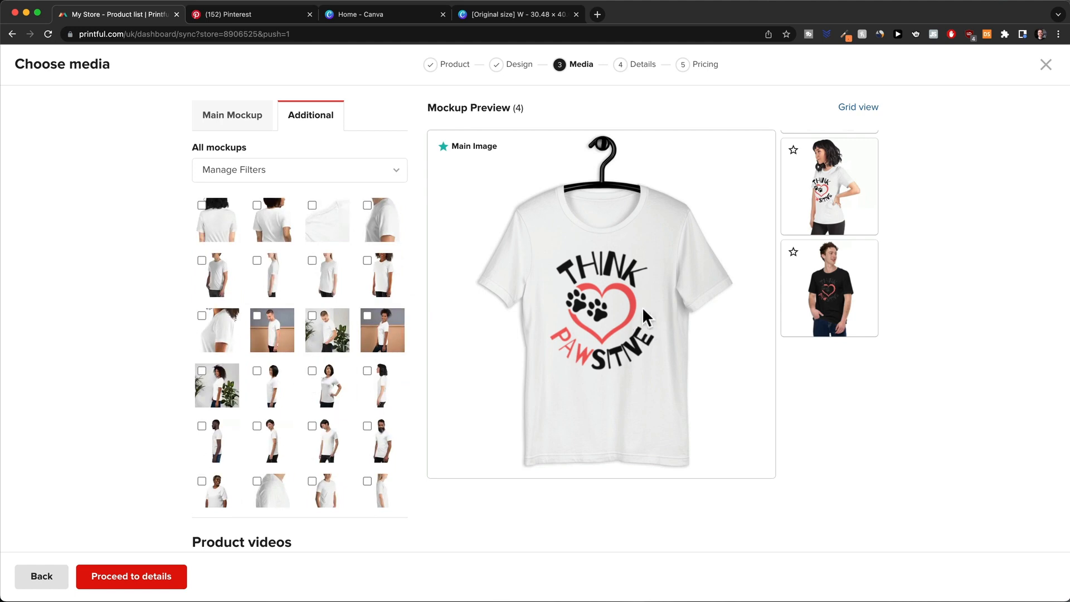
Step: Proceed to the product details and set the product title to "Pawsitive T-Shirt"
click(142, 582)
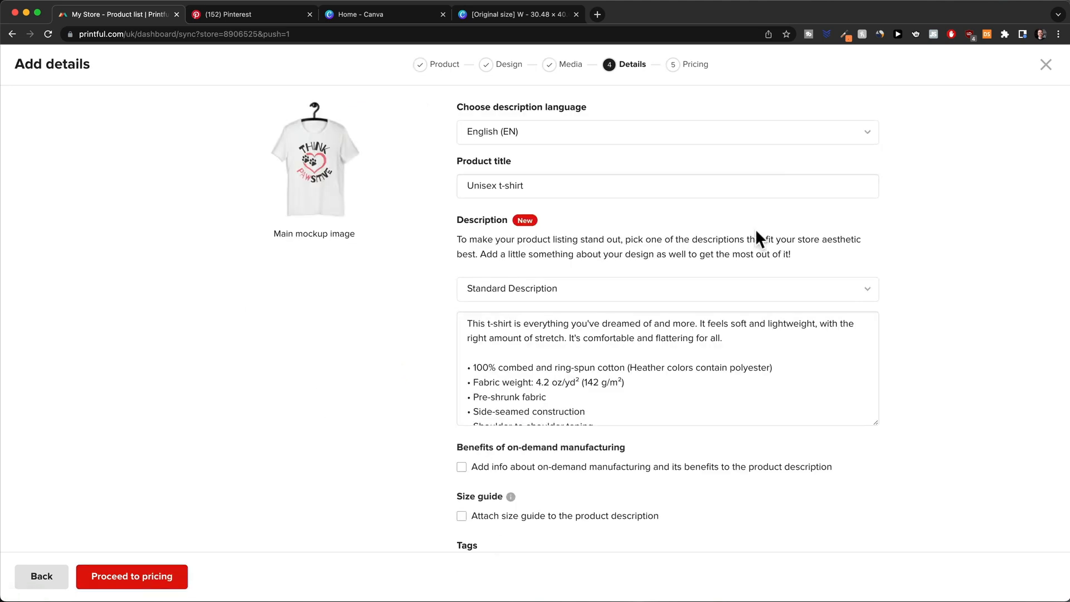
drag(551, 183, 454, 189)
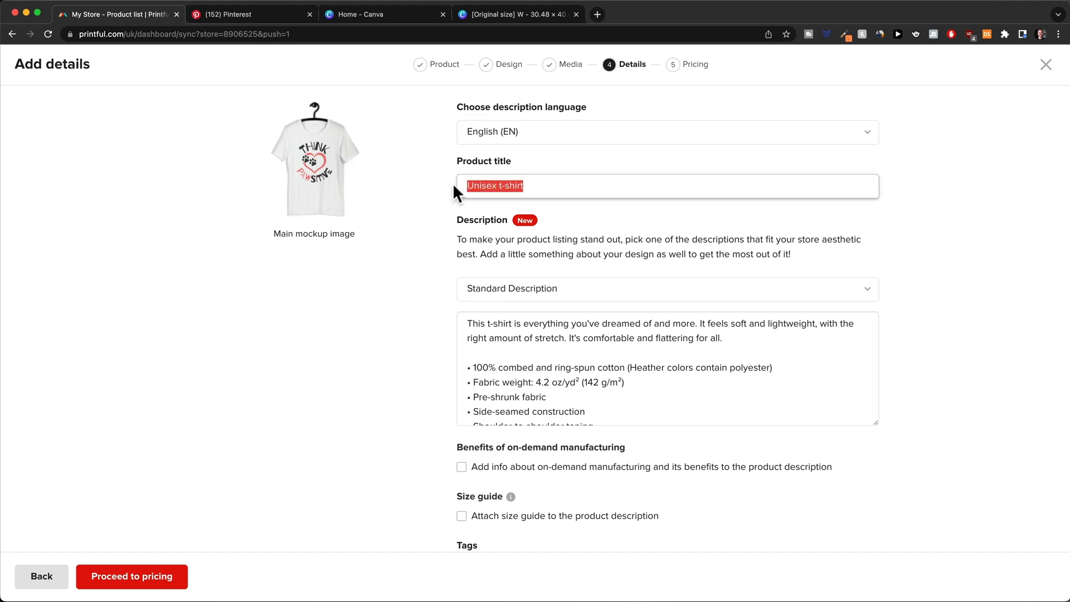
text(Paw)
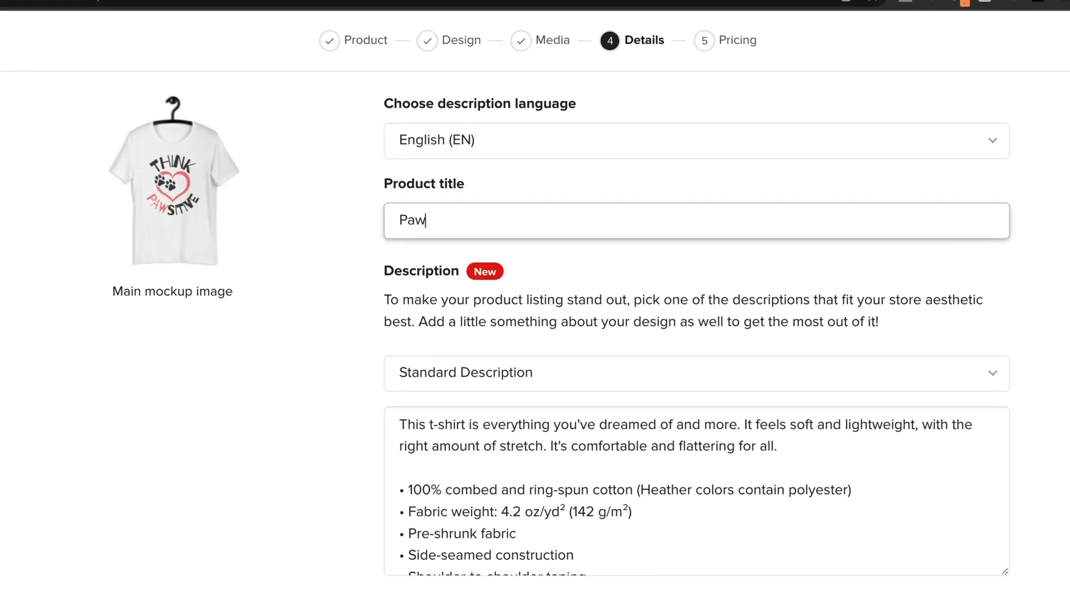
text(sitive T-Shirt)
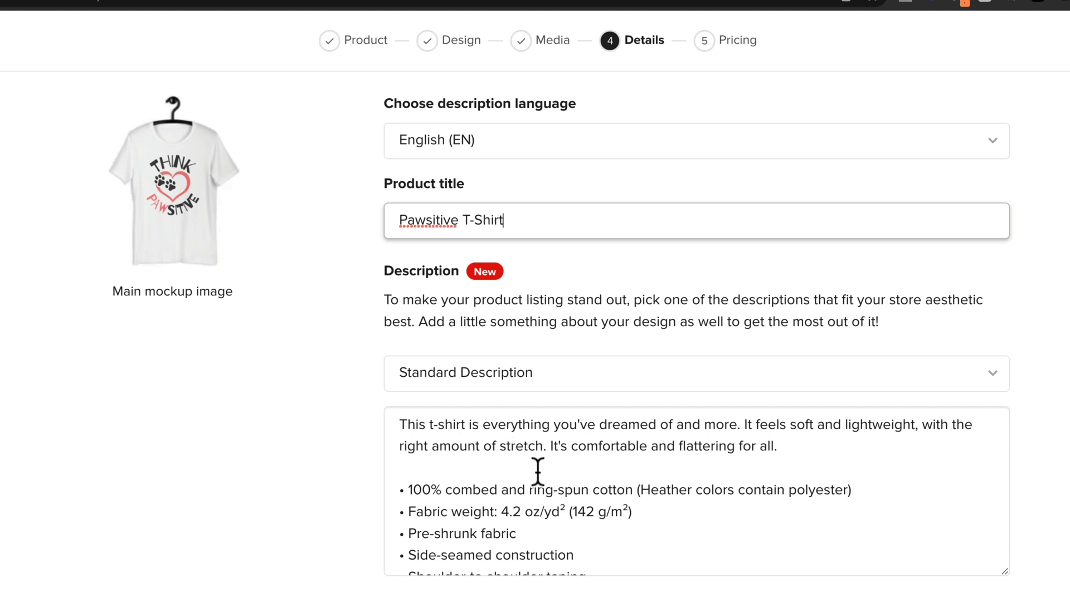
Step: Read through the standard product description of the T-shirt
scroll(536, 470, down, 2)
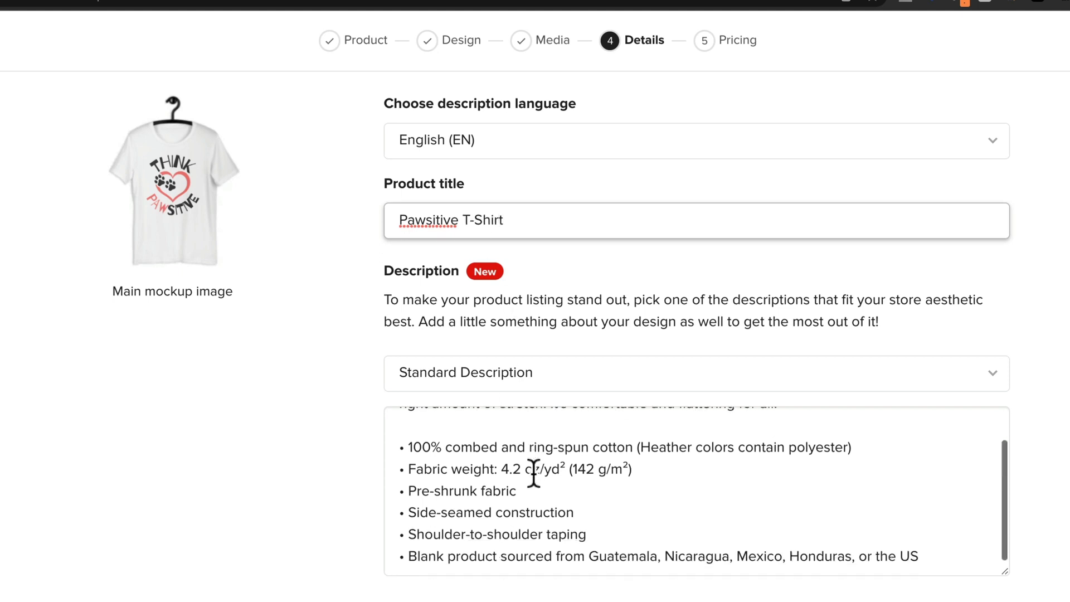
scroll(534, 473, up, 1)
scroll(533, 473, up, 1)
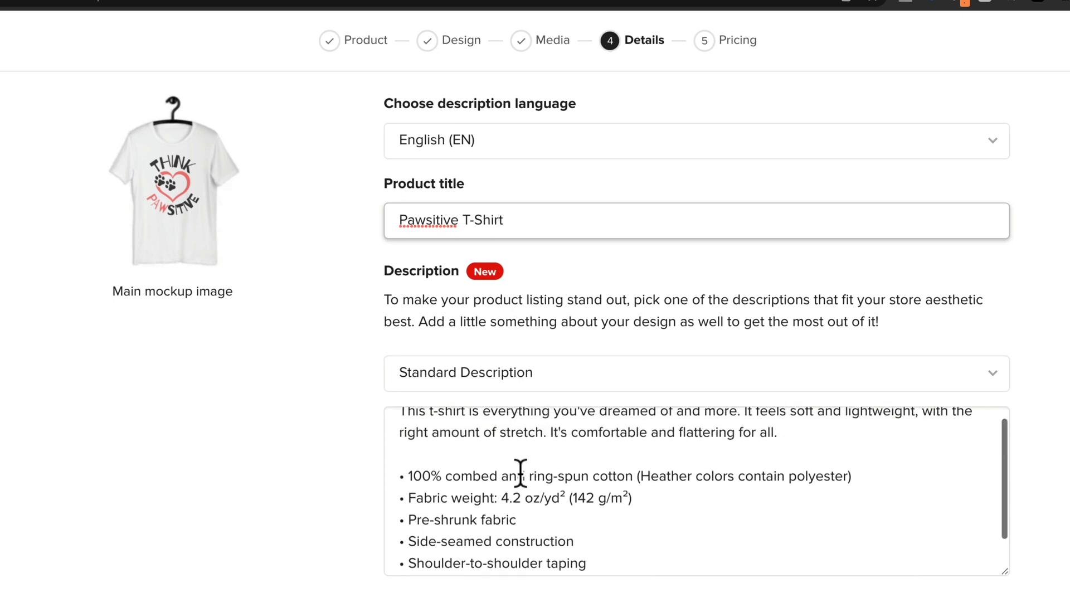
Step: Switch the product description to the Quirky description and review its opening paragraph and bullet points
click(521, 387)
scroll(564, 463, down, 1)
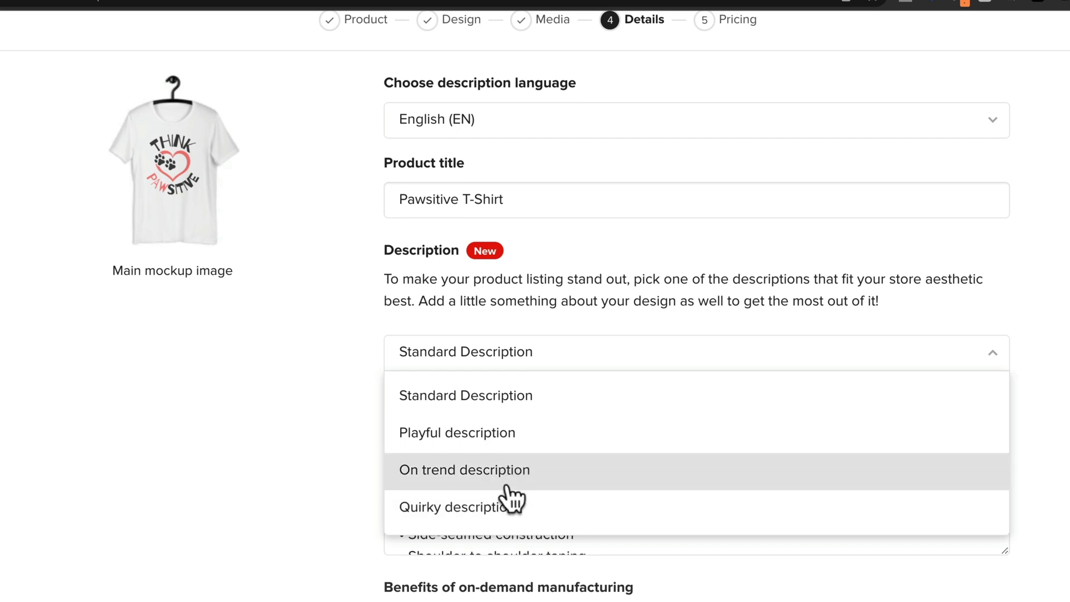
click(480, 516)
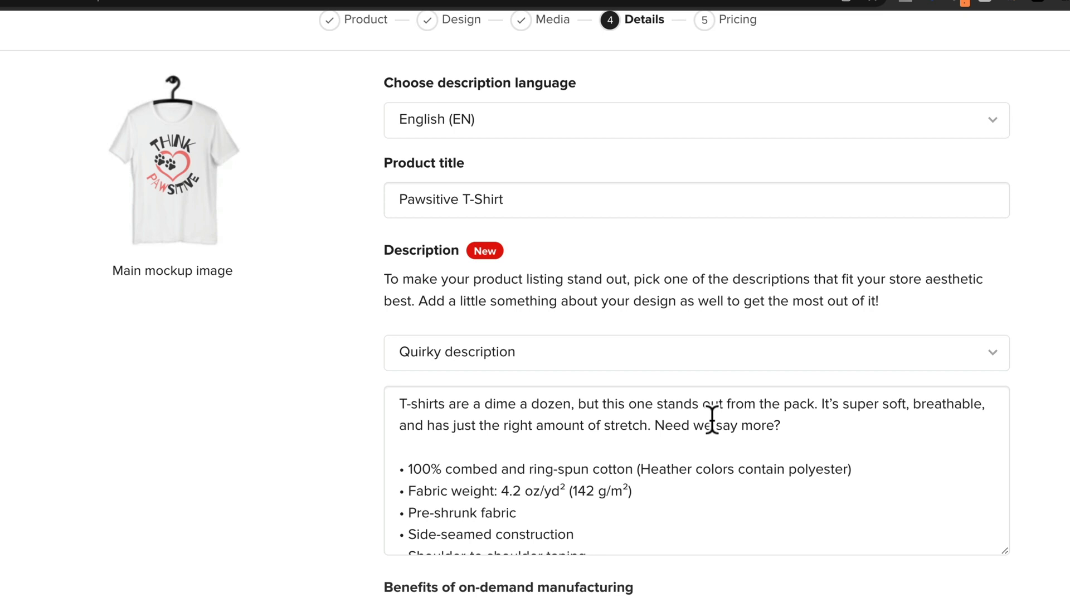
click(800, 423)
drag(802, 422, 423, 388)
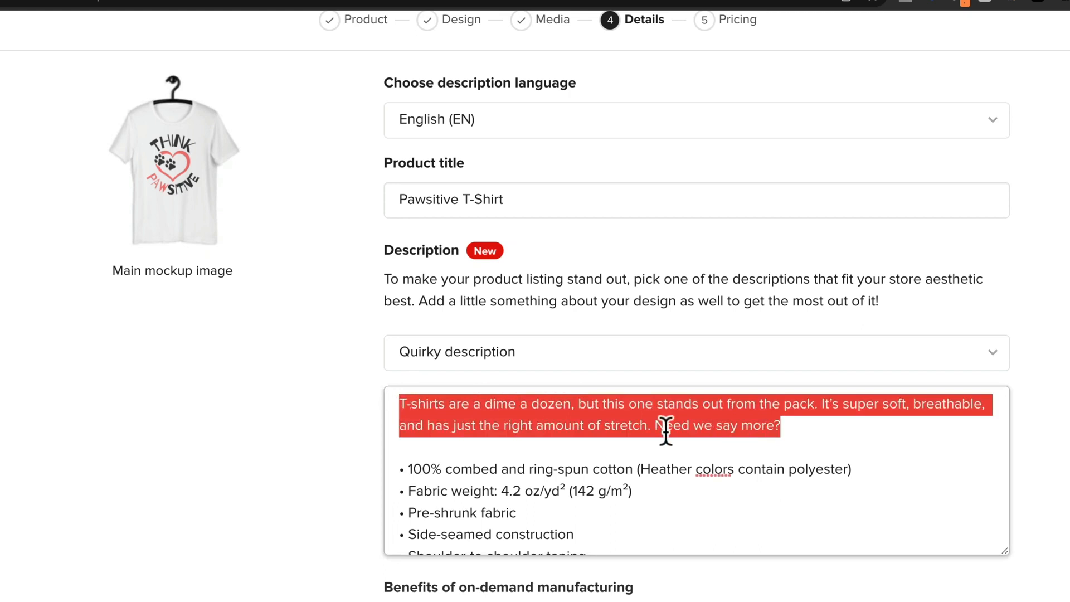
scroll(641, 437, down, 1)
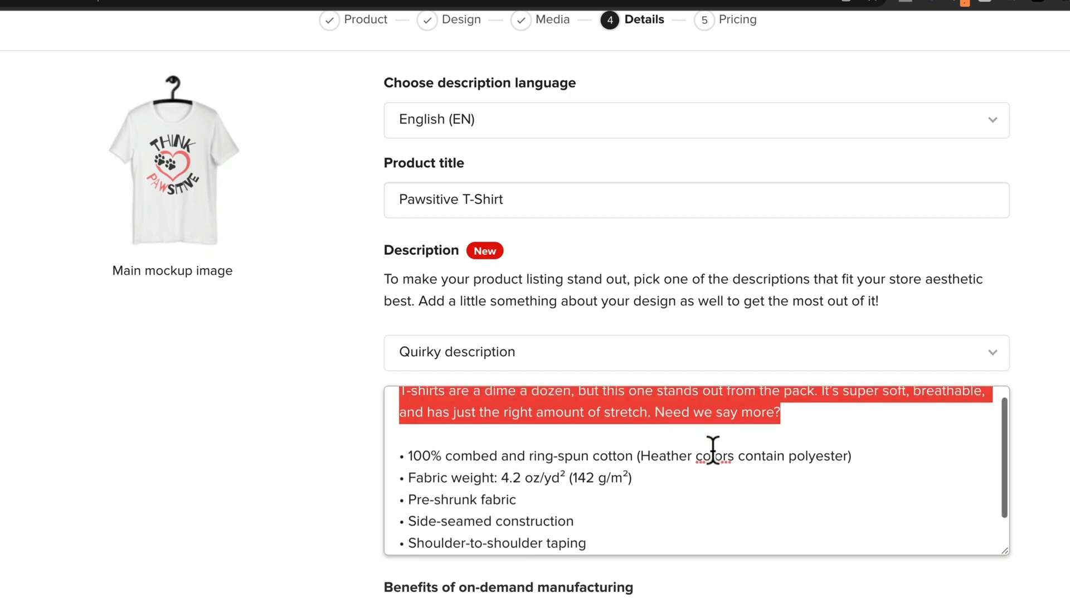
scroll(719, 444, up, 1)
click(783, 429)
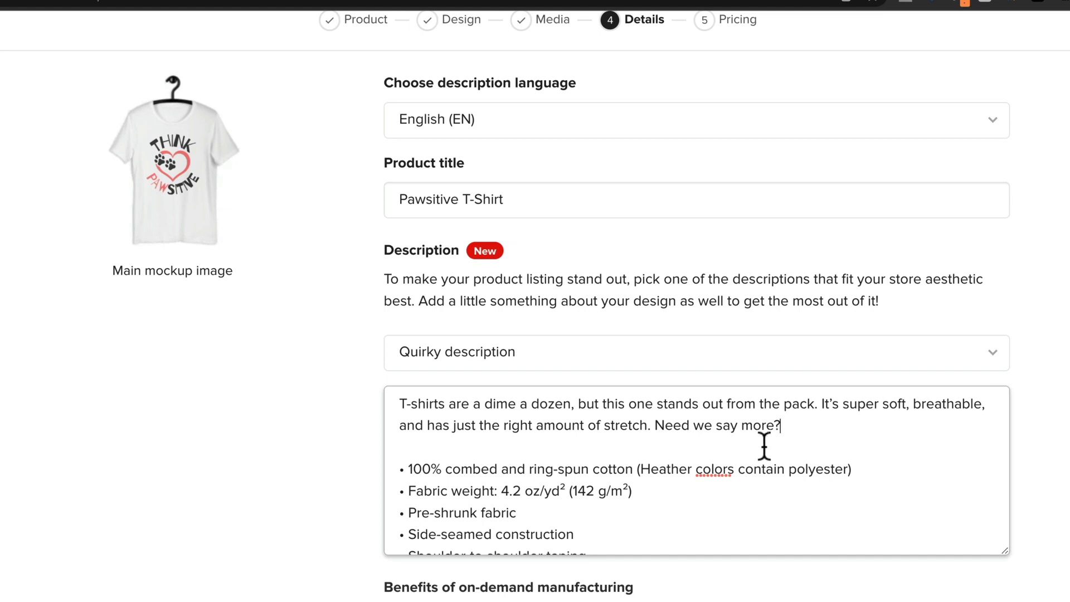
Step: Attach the size guide to the product description using only the Imperial measurement system
scroll(346, 540, down, 2)
scroll(347, 527, down, 2)
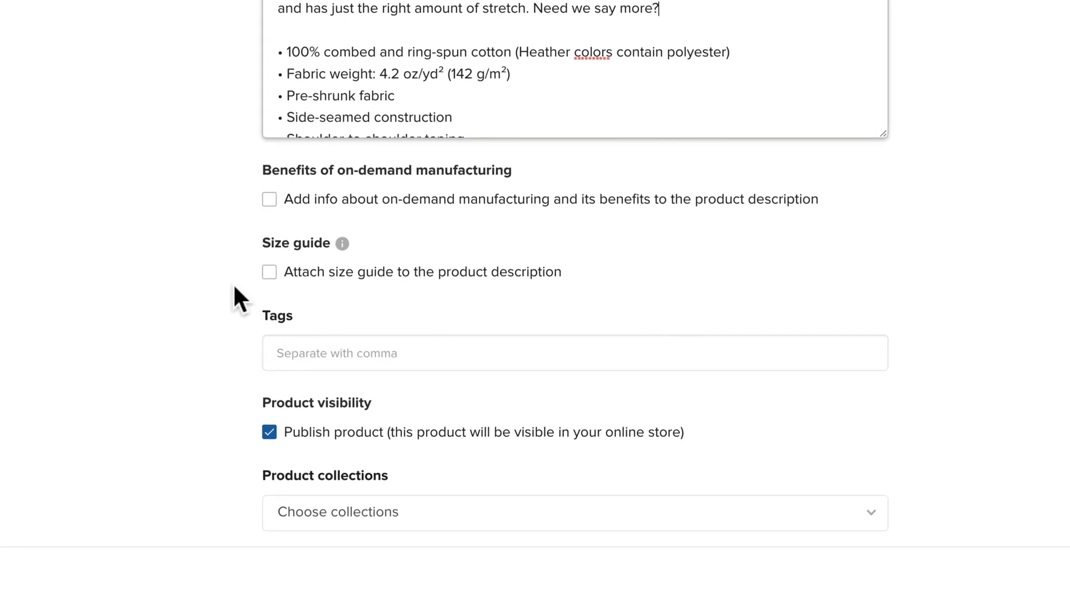
click(269, 271)
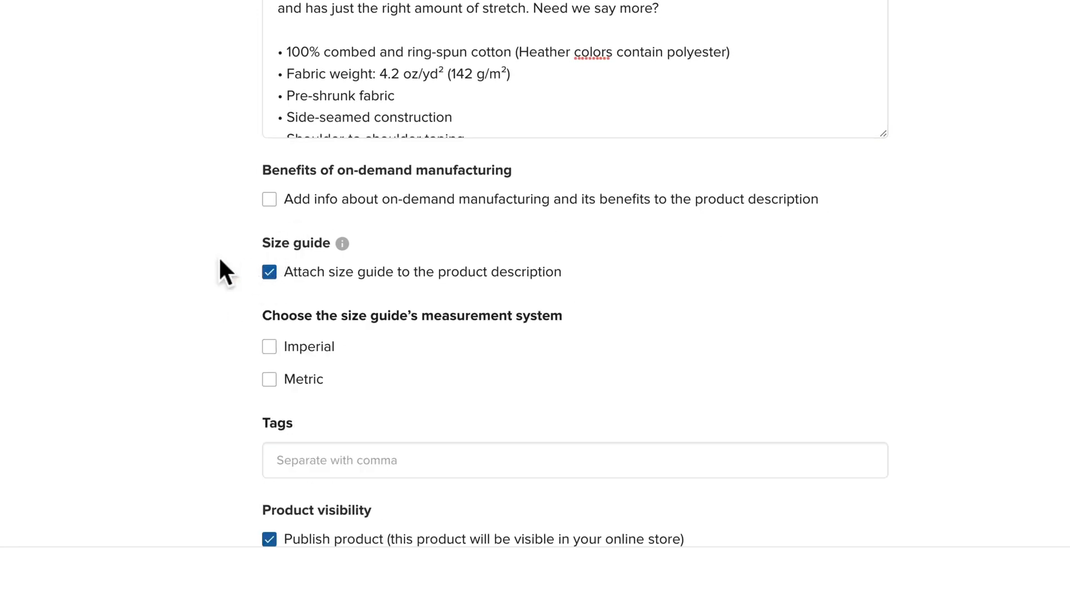
scroll(234, 270, down, 2)
scroll(268, 257, down, 1)
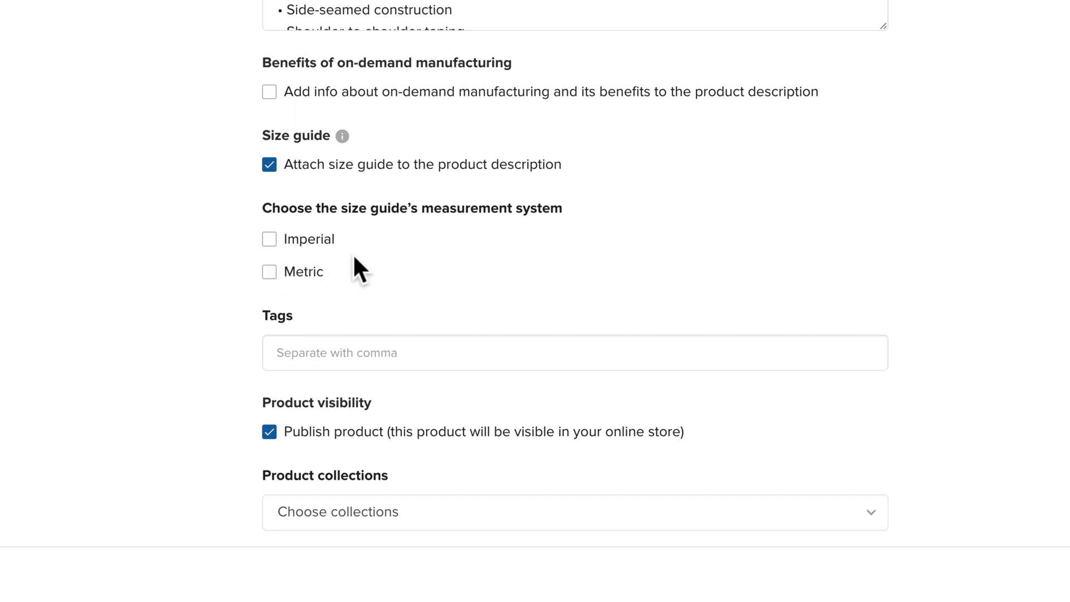
click(269, 239)
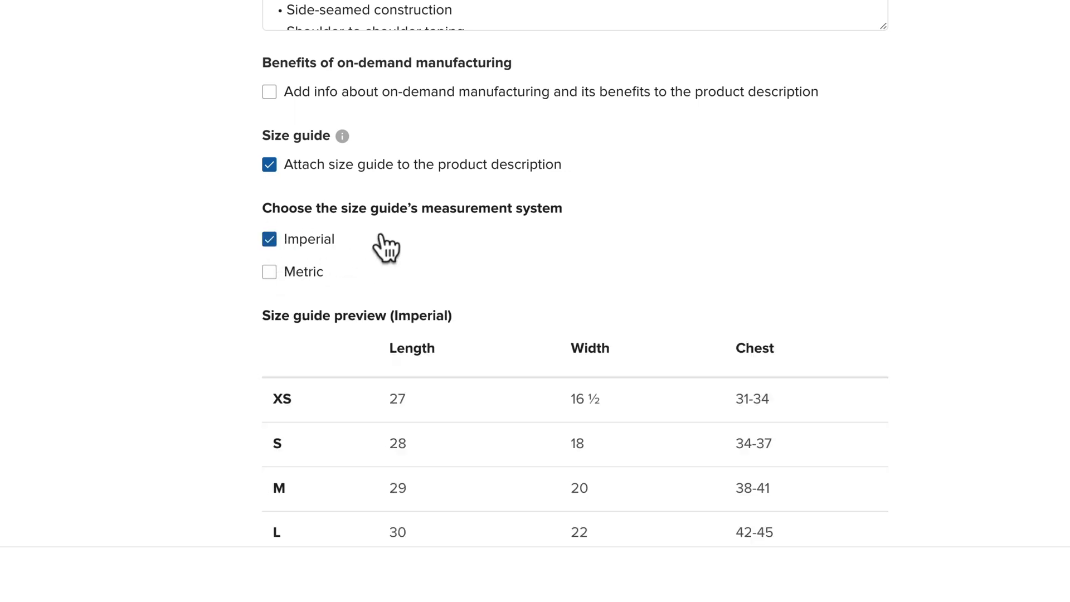
scroll(161, 255, down, 2)
click(269, 170)
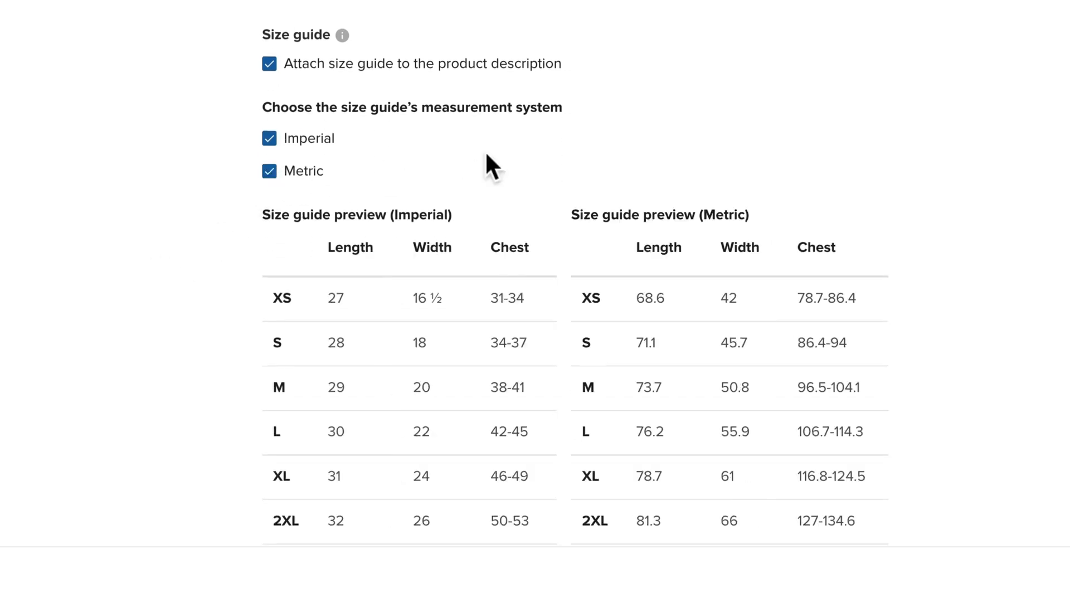
click(272, 173)
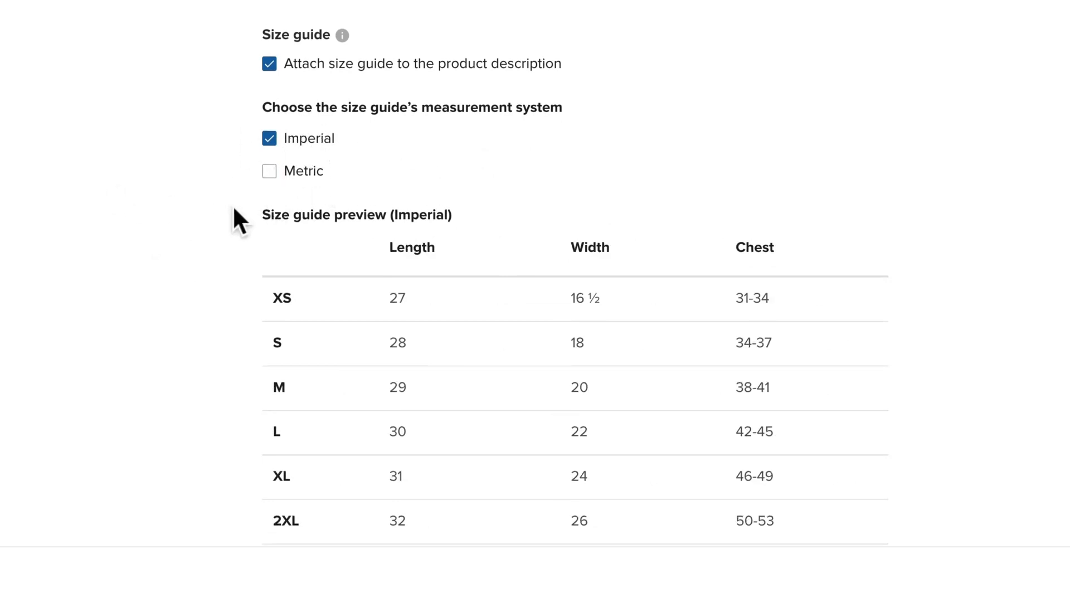
Step: Check the available product collections without choosing one and proceed to pricing
scroll(155, 223, down, 7)
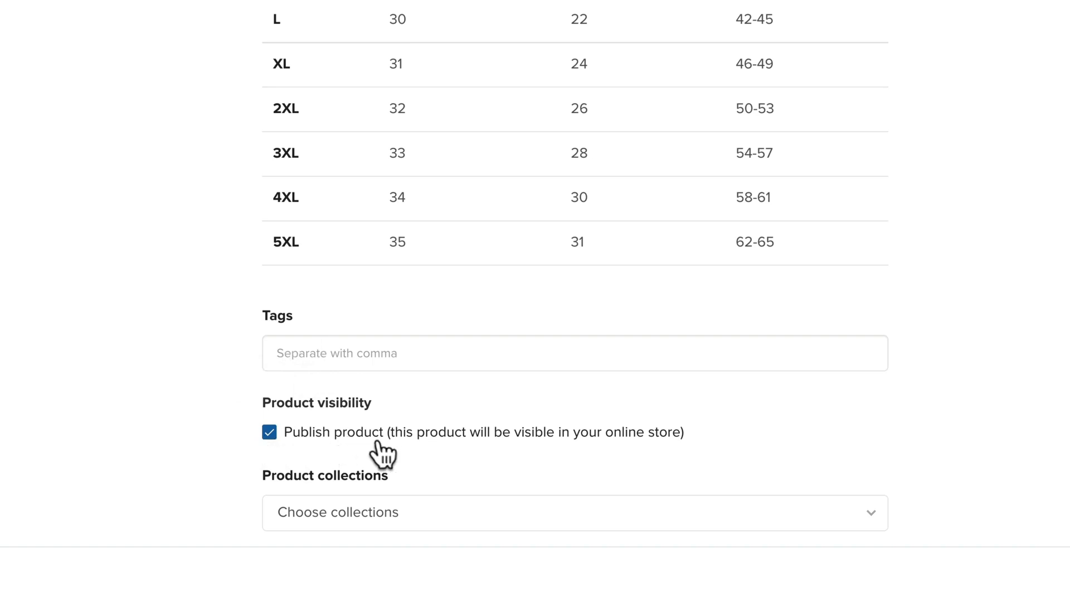
click(473, 521)
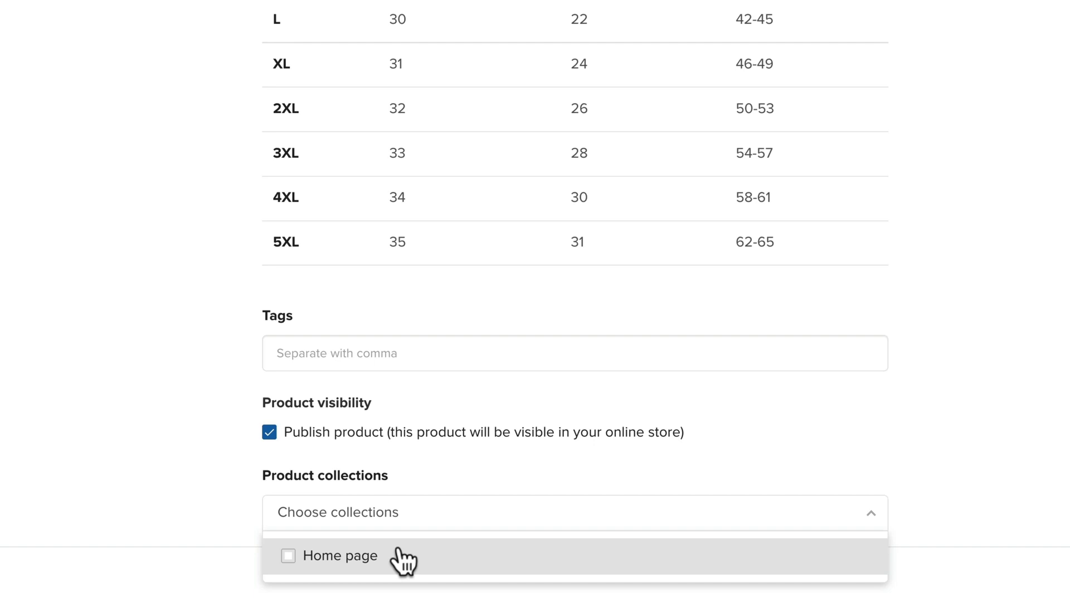
click(223, 472)
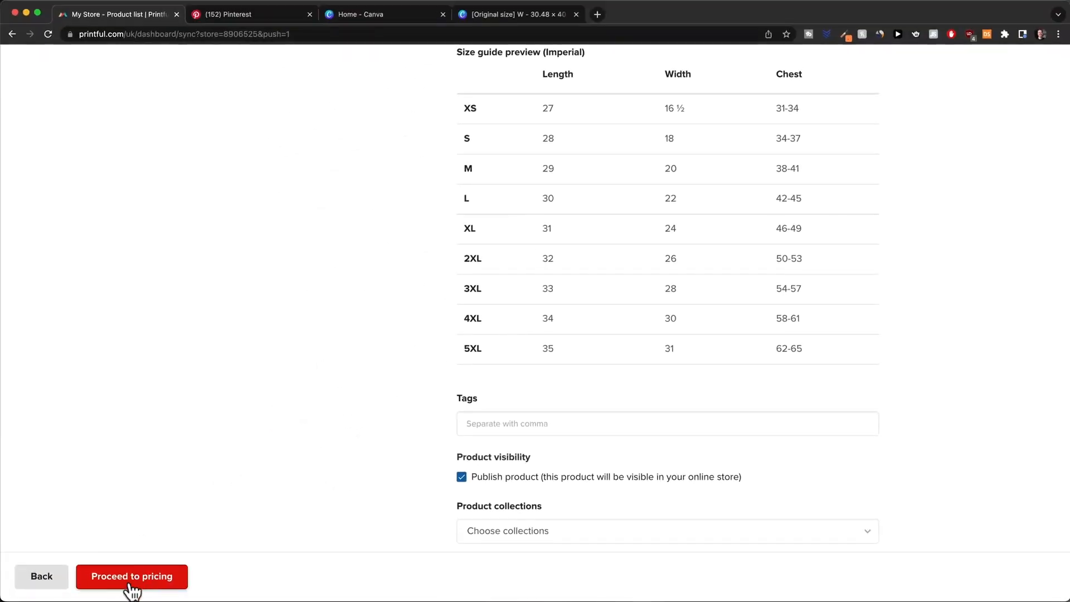
click(134, 580)
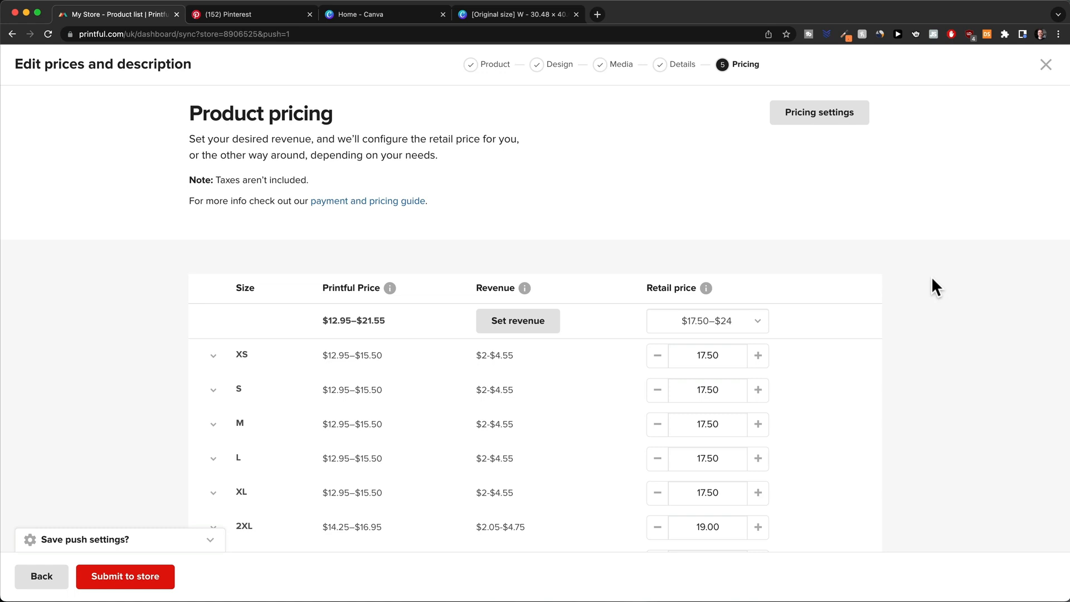
Step: Set the retail price for all products to 29 USD and submit the T-shirt to the store
scroll(931, 287, down, 3)
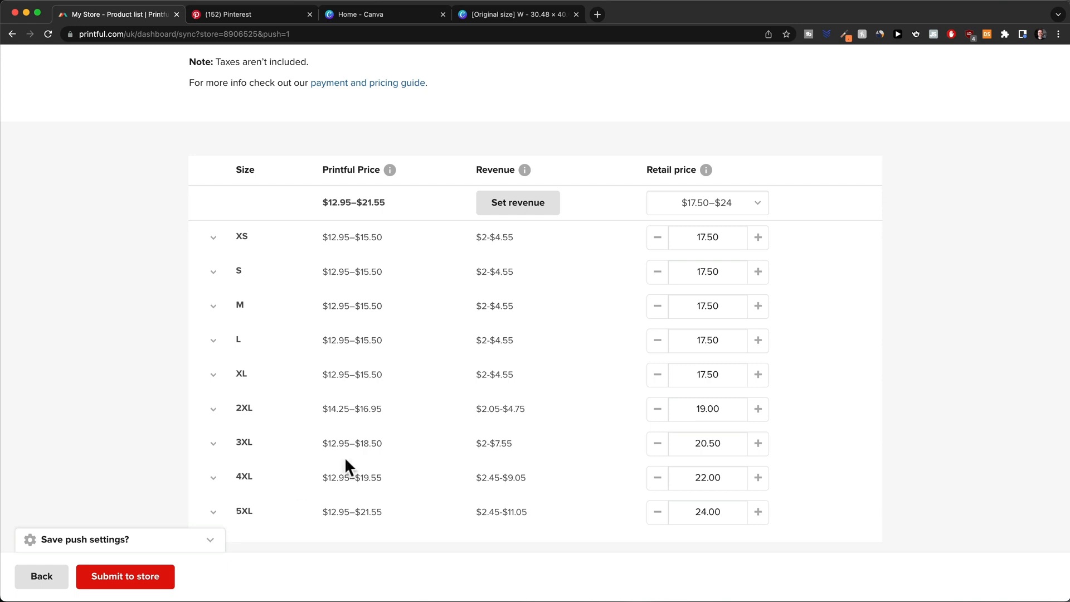
scroll(833, 356, up, 3)
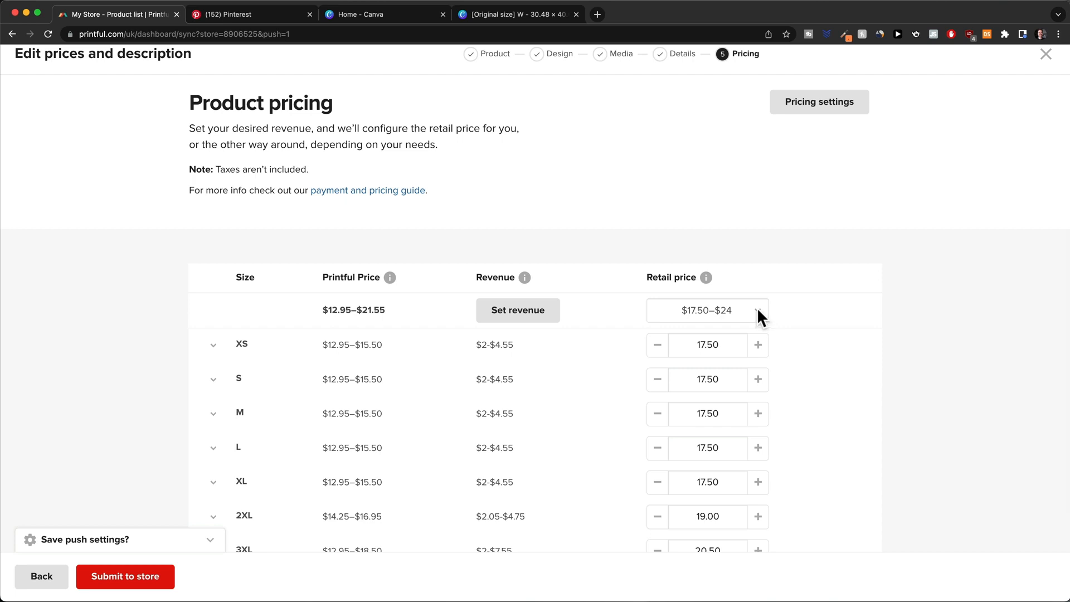
click(756, 310)
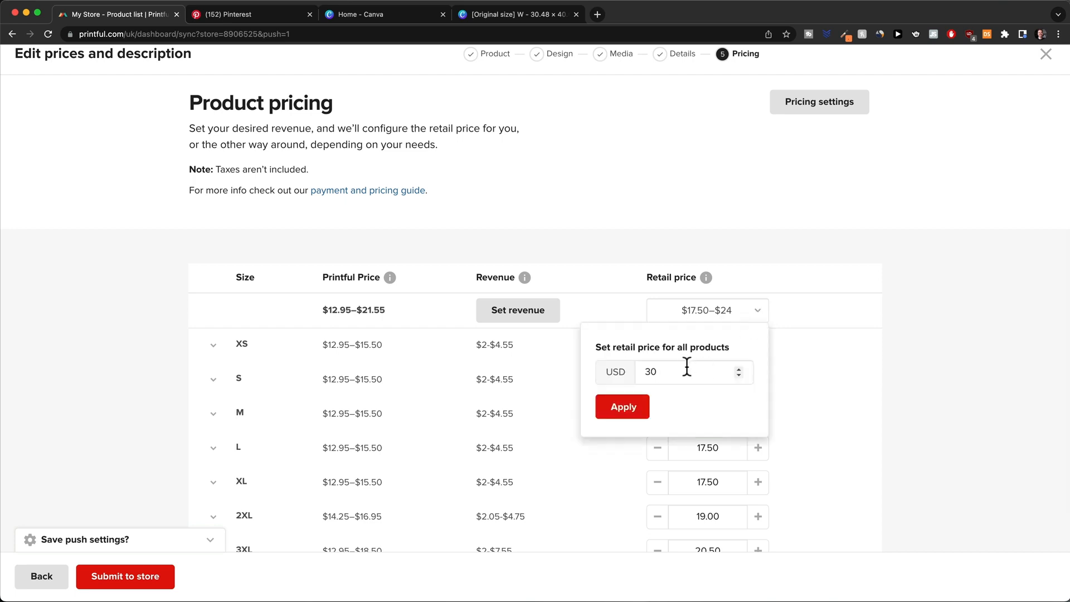
click(666, 371)
drag(665, 372, 644, 371)
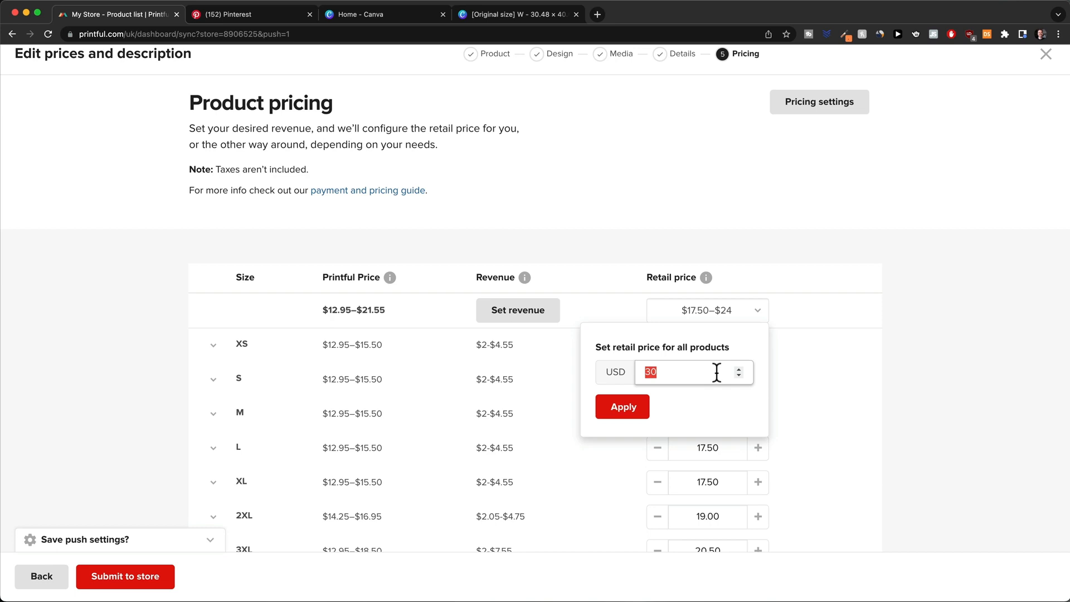
text(29)
click(635, 409)
scroll(815, 353, down, 3)
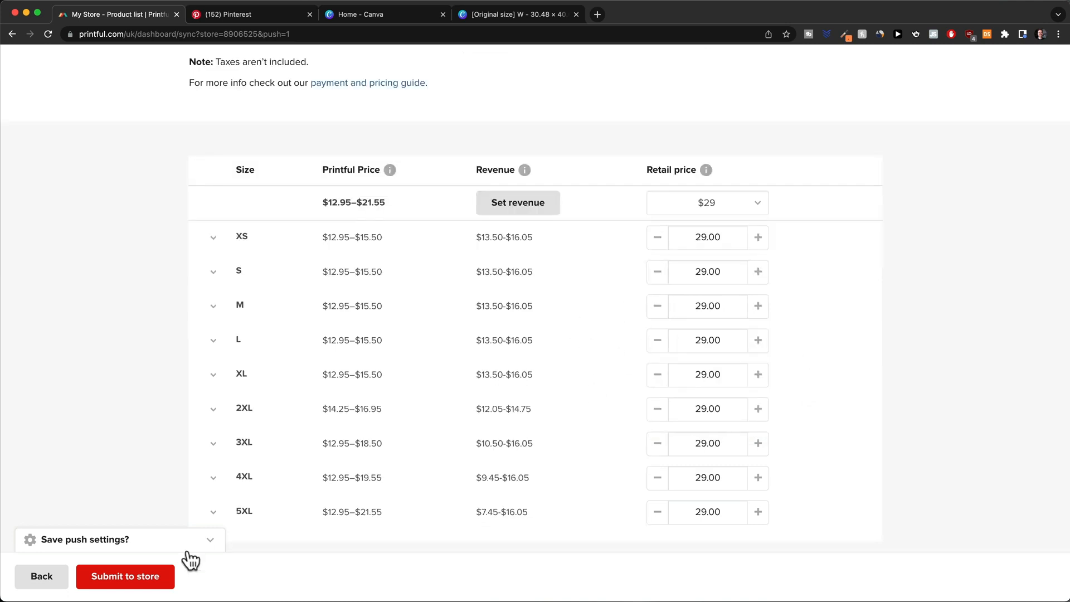
click(135, 580)
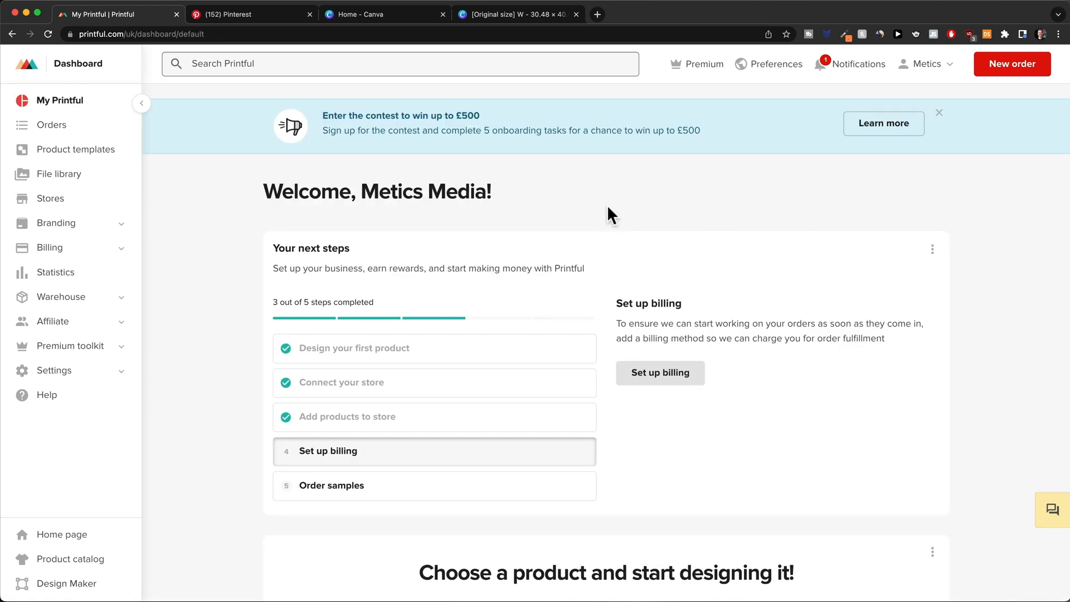
Step: Go to the product list of the connected Shopify store and open the Pawsitive T-Shirt for editing
click(58, 200)
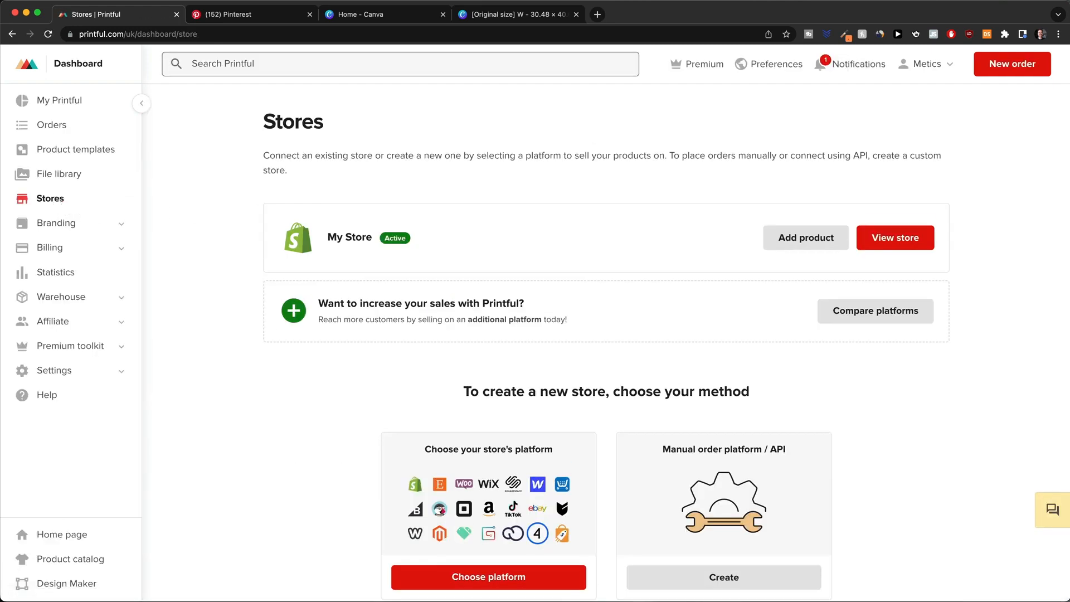
click(541, 231)
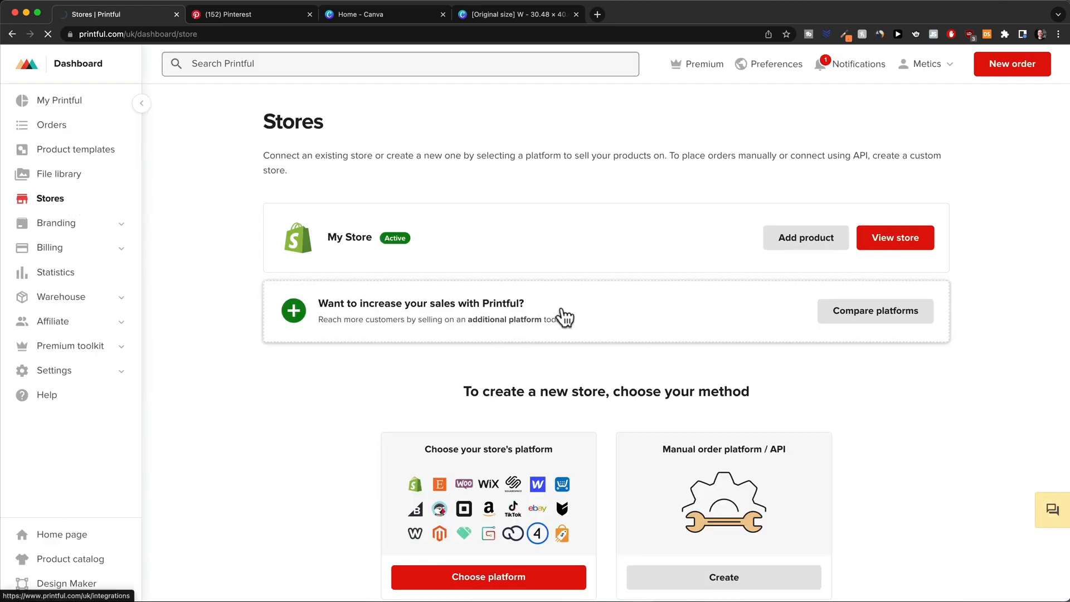
scroll(492, 390, down, 2)
scroll(492, 349, down, 2)
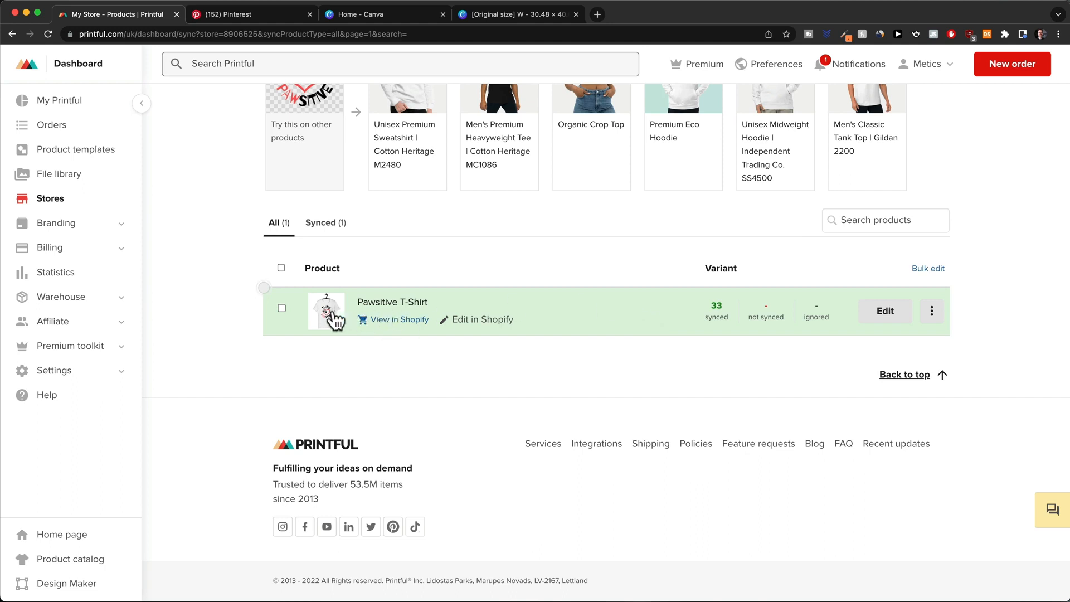
click(886, 317)
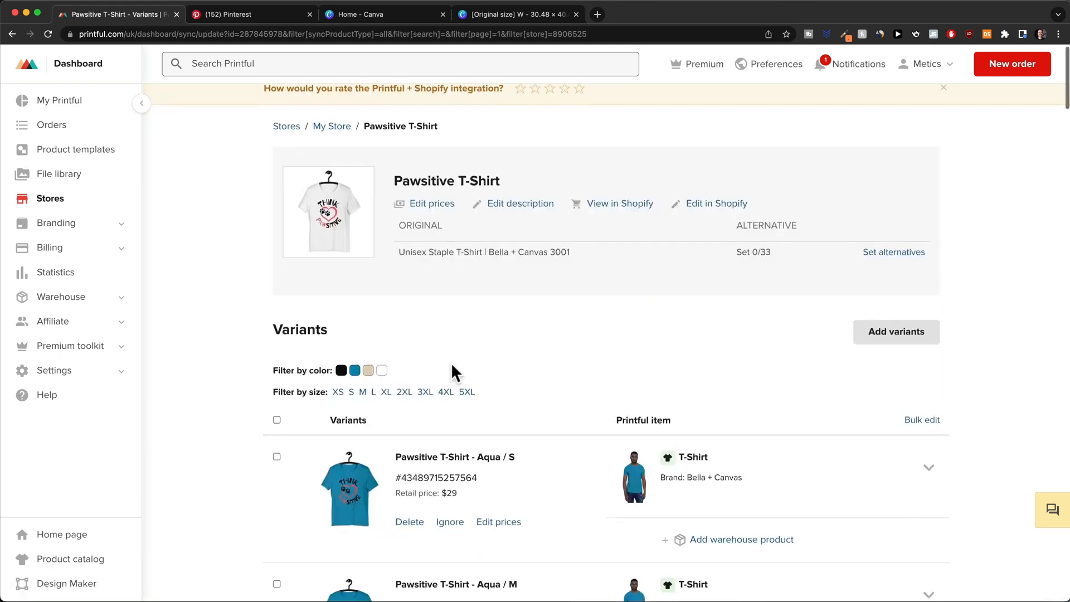
Step: Select all Aqua and Black Heather variants of the Pawsitive T-Shirt
scroll(450, 362, down, 20)
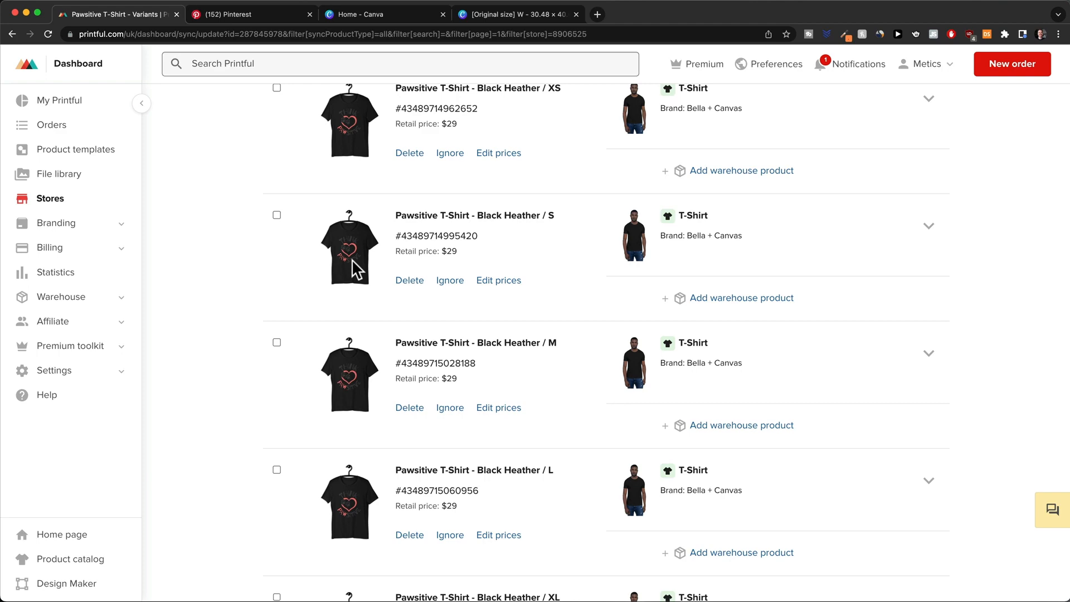
scroll(352, 259, up, 3)
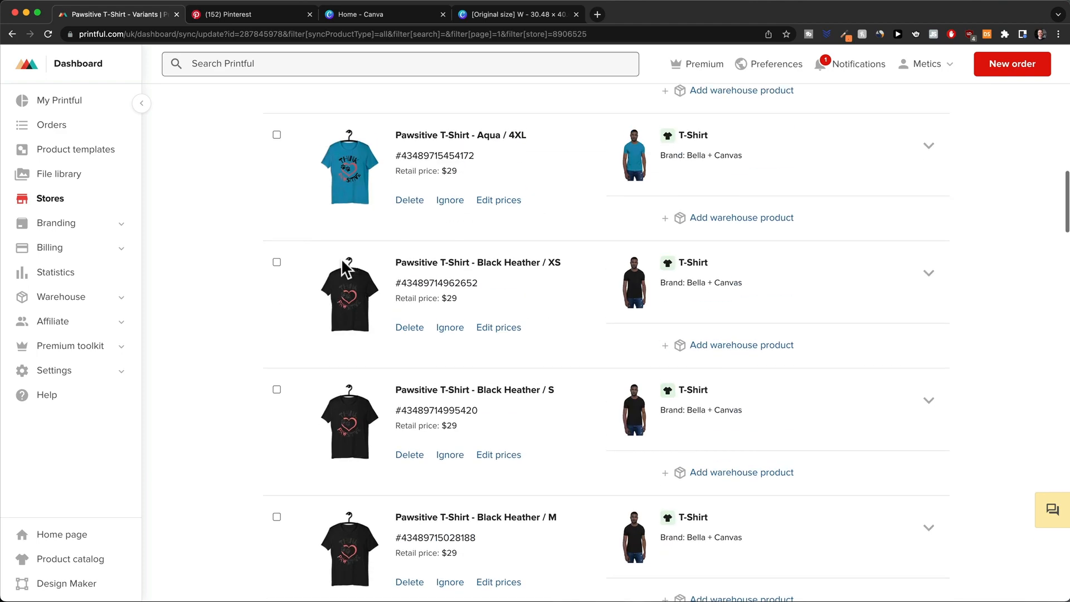
scroll(344, 269, down, 2)
click(276, 167)
click(277, 295)
scroll(278, 304, down, 2)
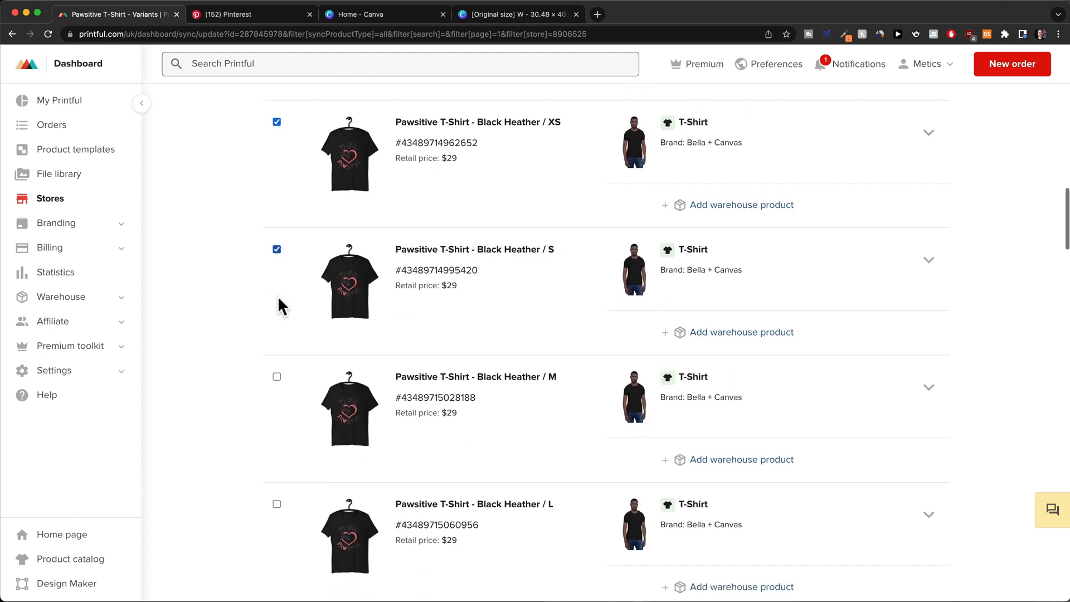
click(277, 337)
scroll(279, 312, down, 4)
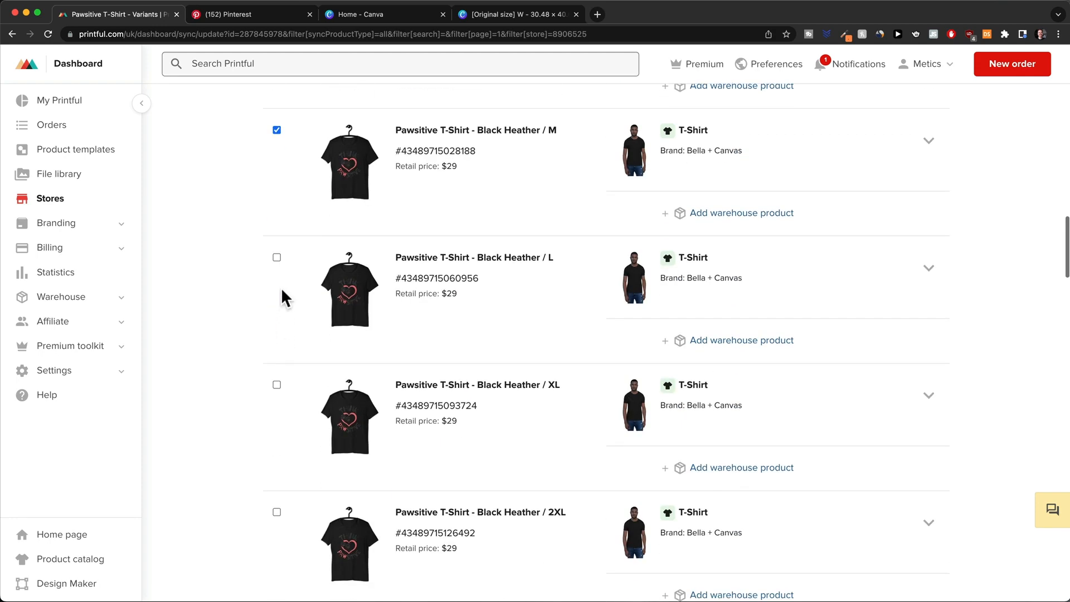
click(277, 257)
scroll(262, 379, down, 1)
scroll(334, 390, up, 9)
scroll(415, 415, up, 10)
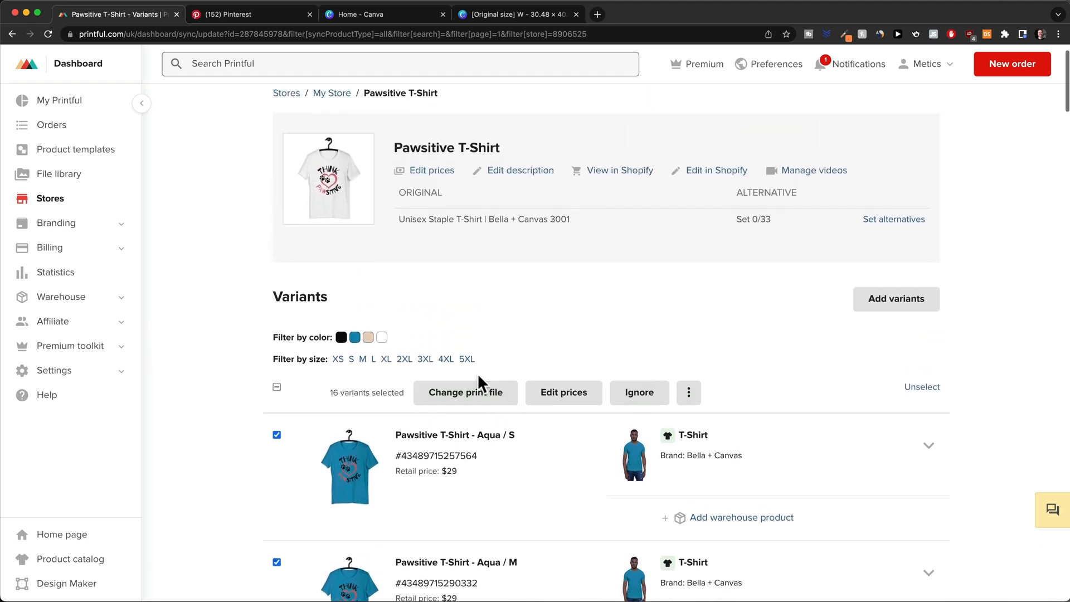
Step: Change the print file of the selected variants by removing the dark design and placing 2.png on the front
click(469, 393)
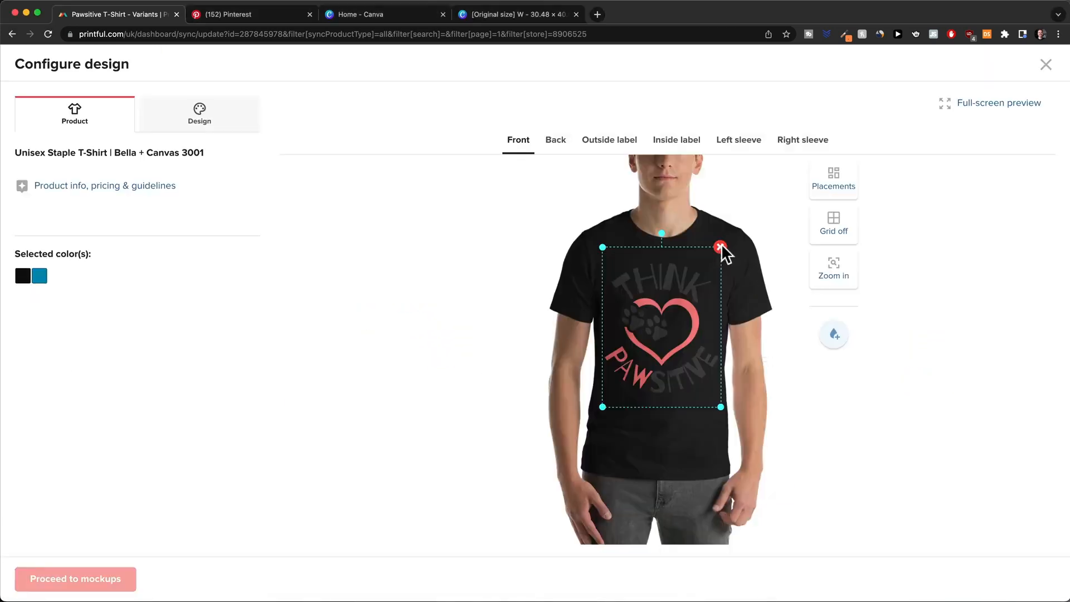
click(720, 247)
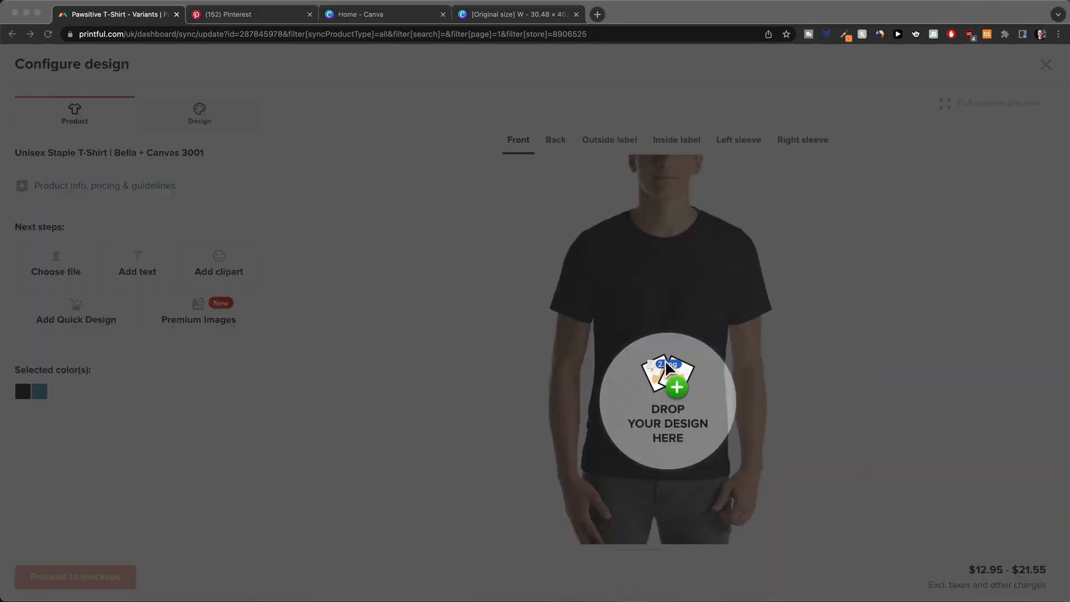
drag(676, 358, 665, 363)
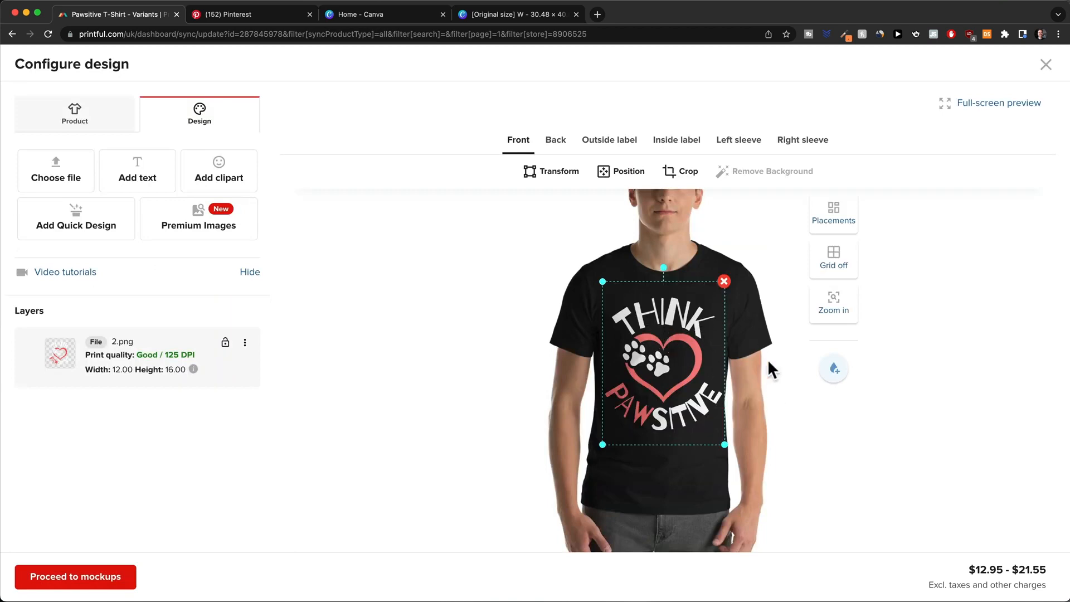
Step: Proceed to the mockups and make the black T-shirt the main image
click(81, 577)
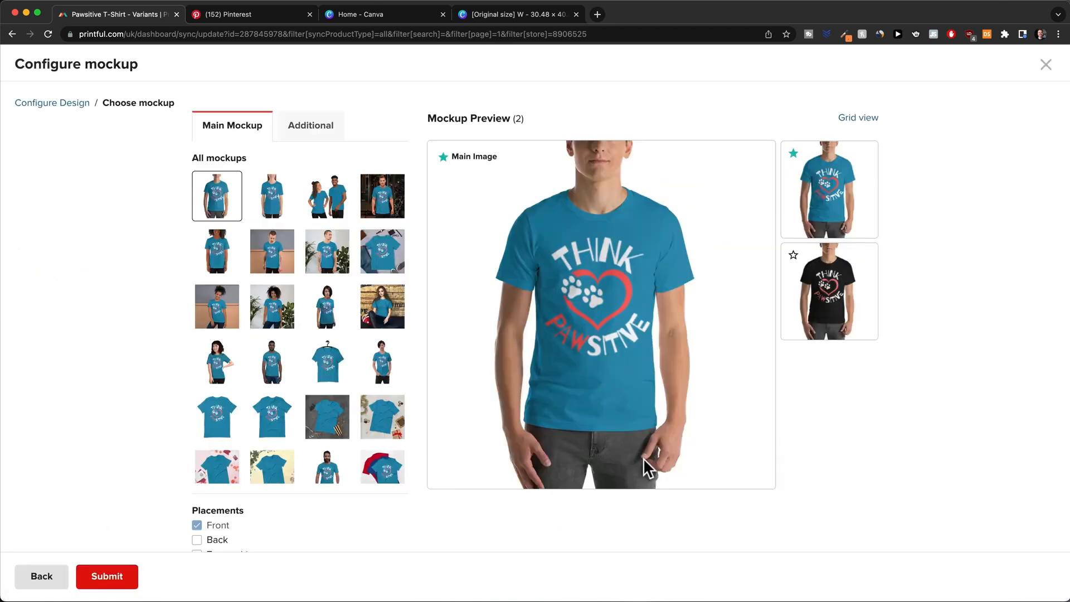
click(833, 321)
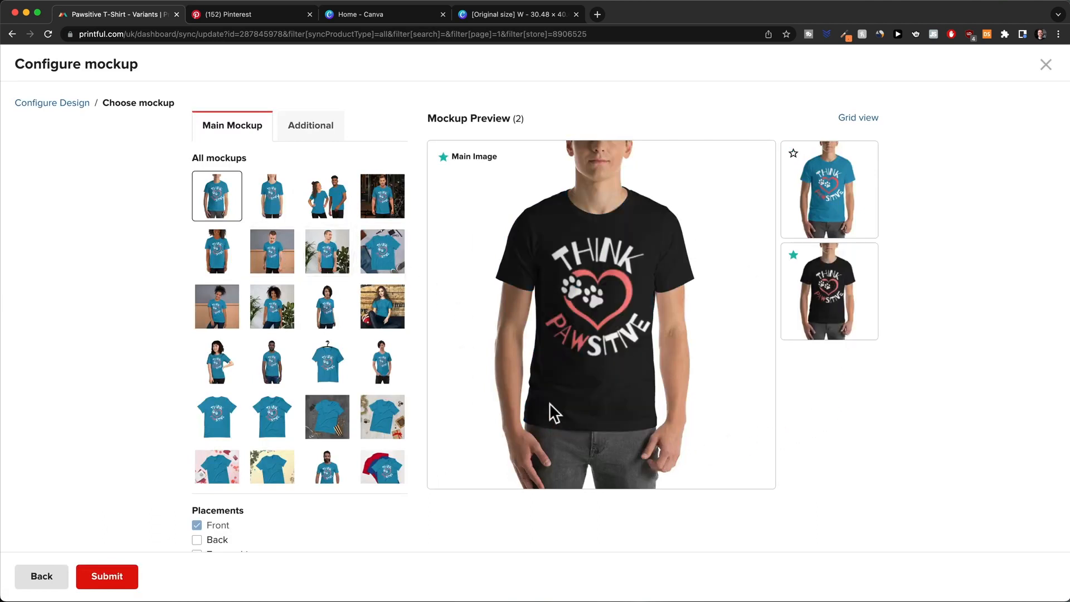
Step: Submit the new print file and mockups, and check the updated images of the Aqua and Black Heather variants
click(125, 579)
scroll(412, 340, down, 5)
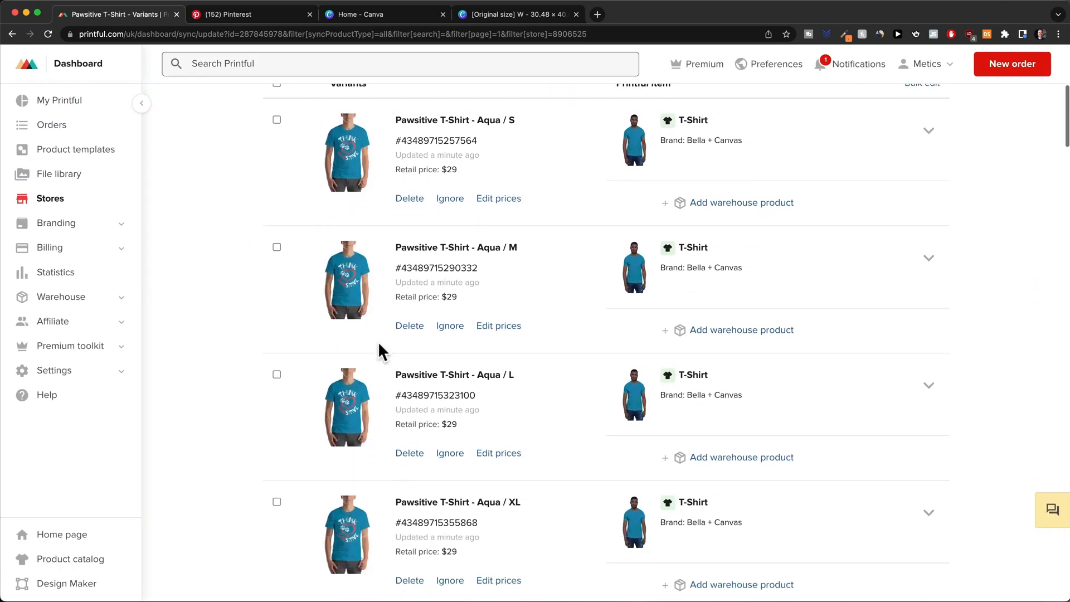
scroll(378, 341, up, 5)
scroll(372, 342, down, 12)
scroll(368, 354, down, 15)
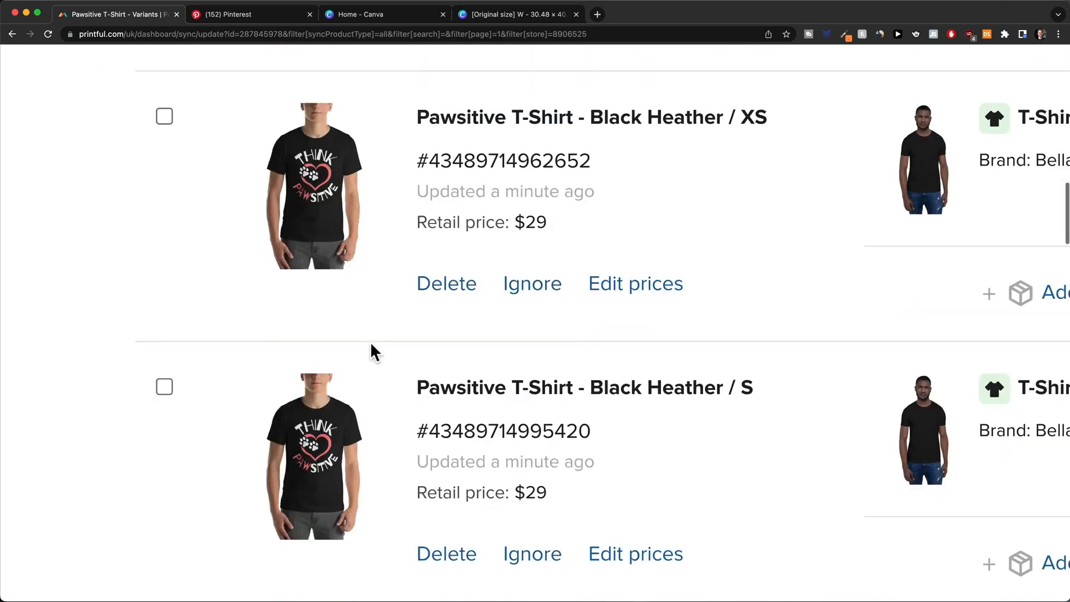
scroll(321, 319, down, 5)
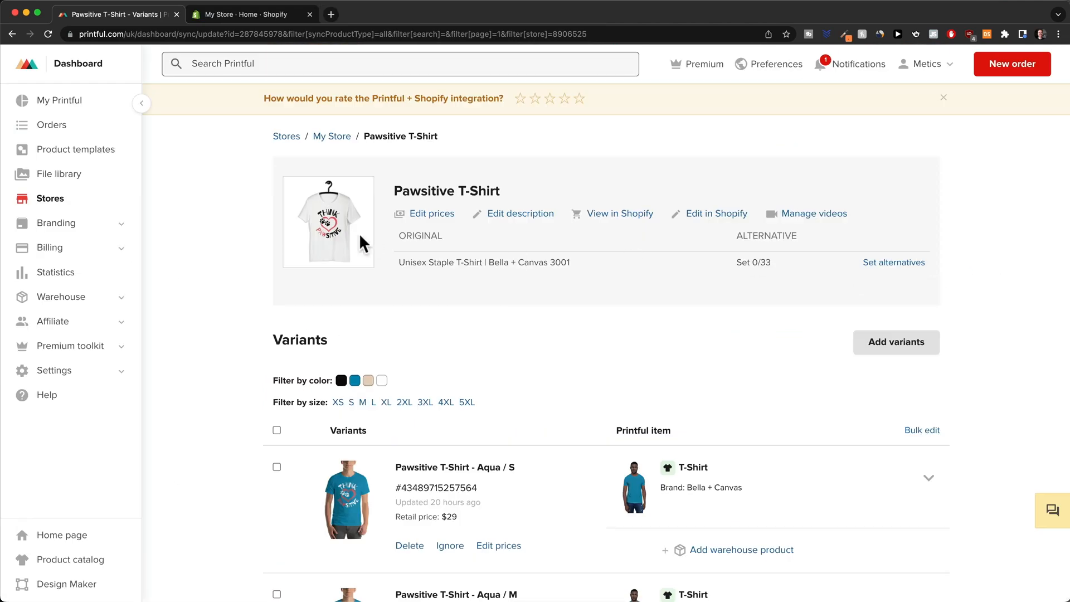
Step: Switch to the Shopify admin and open the Pawsitive T-Shirt from the product list
click(250, 13)
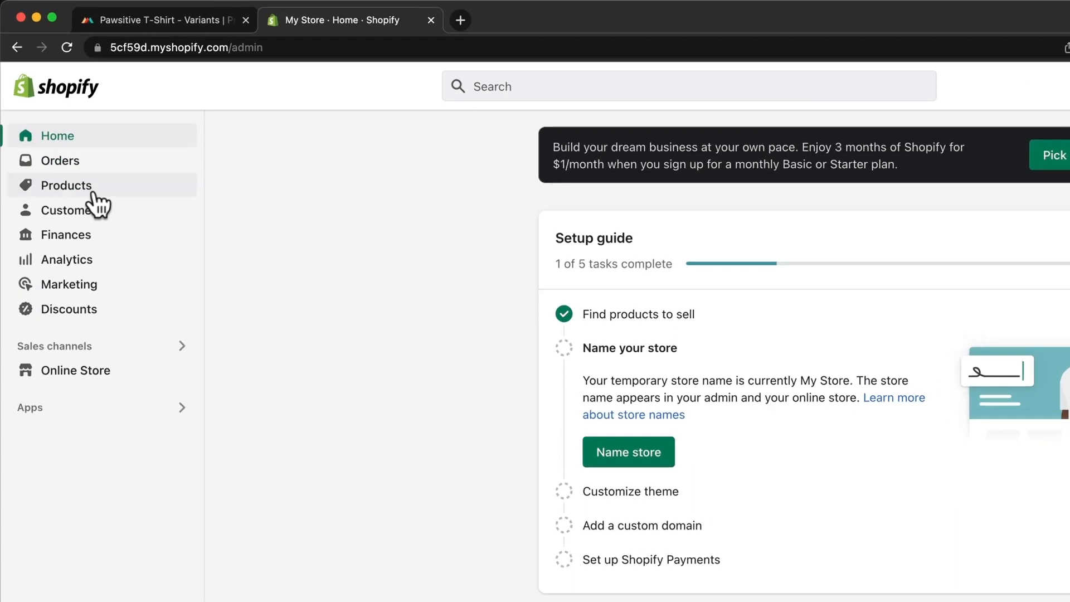
click(58, 134)
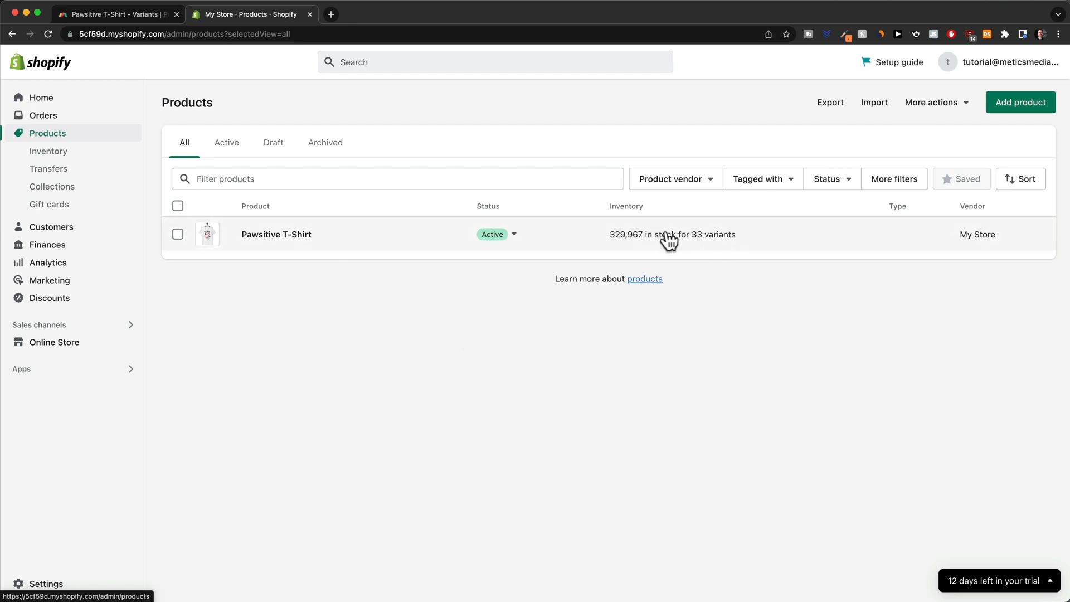
click(289, 235)
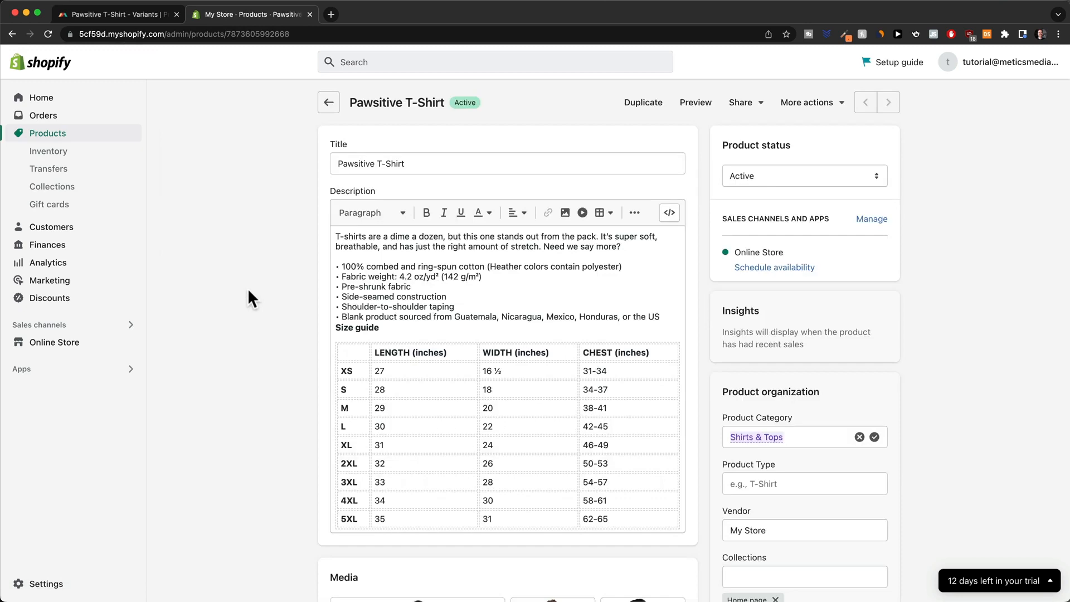
Step: Review the Pawsitive T-Shirt's description, media, options, variants and the product URL in its search engine listing
scroll(484, 295, down, 1)
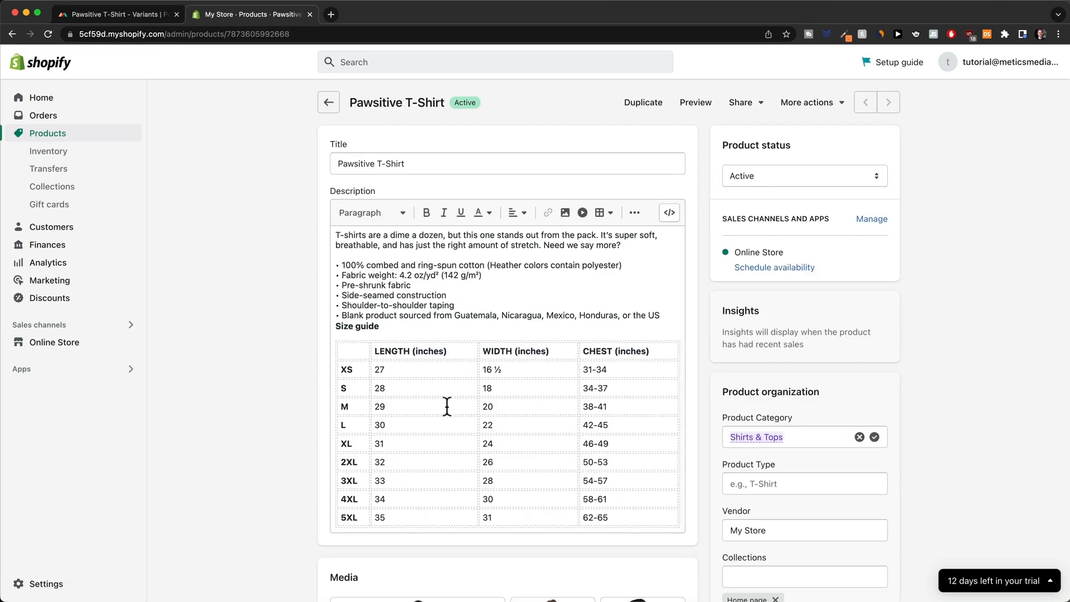
scroll(446, 406, down, 10)
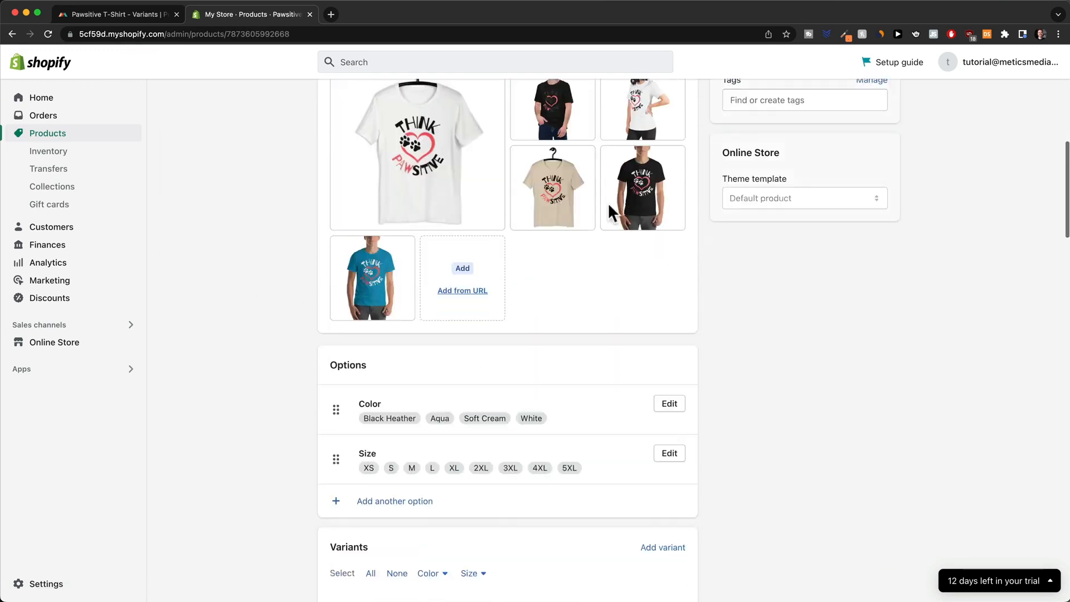
scroll(517, 164, up, 1)
scroll(525, 293, down, 5)
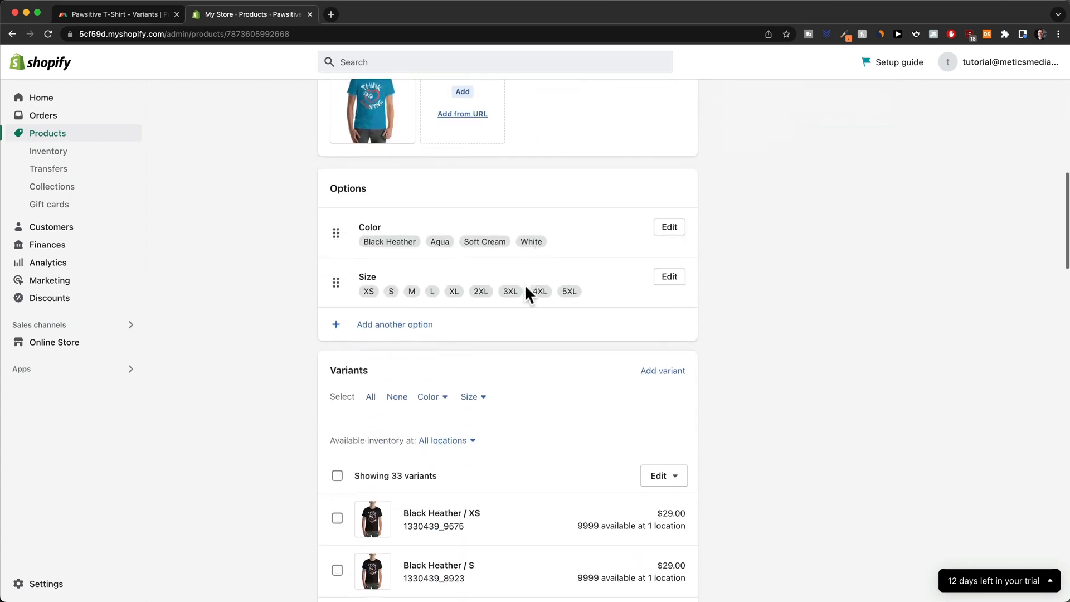
scroll(473, 234, down, 20)
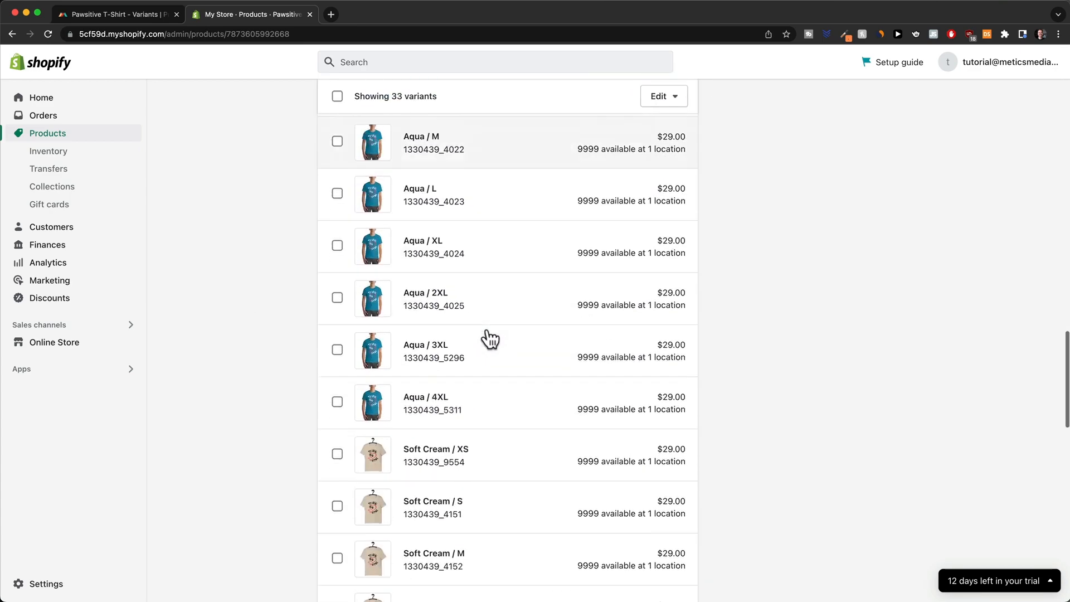
scroll(234, 329, down, 10)
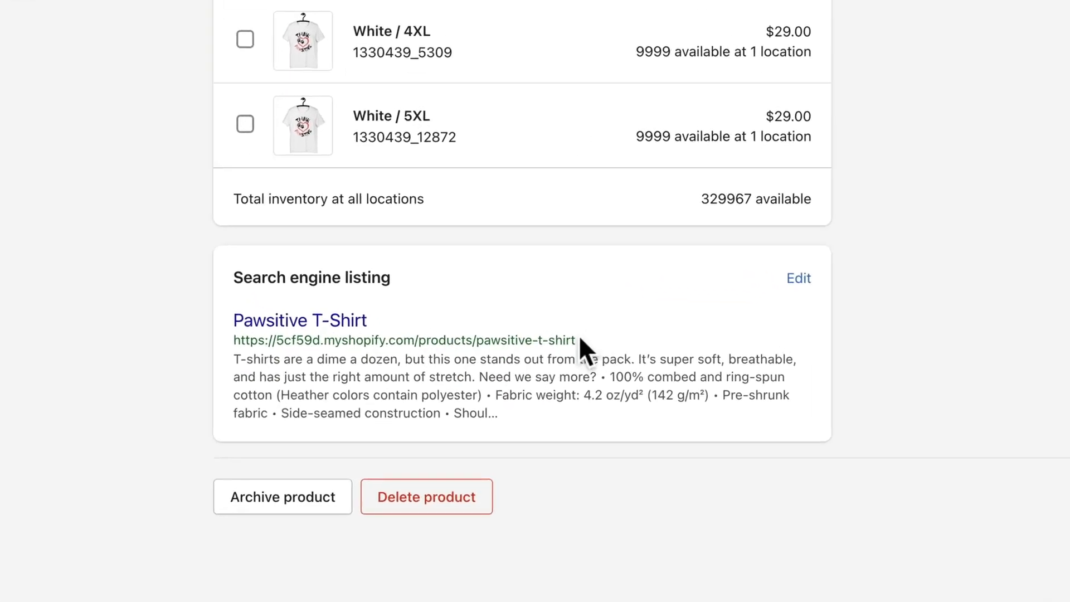
drag(576, 340, 232, 341)
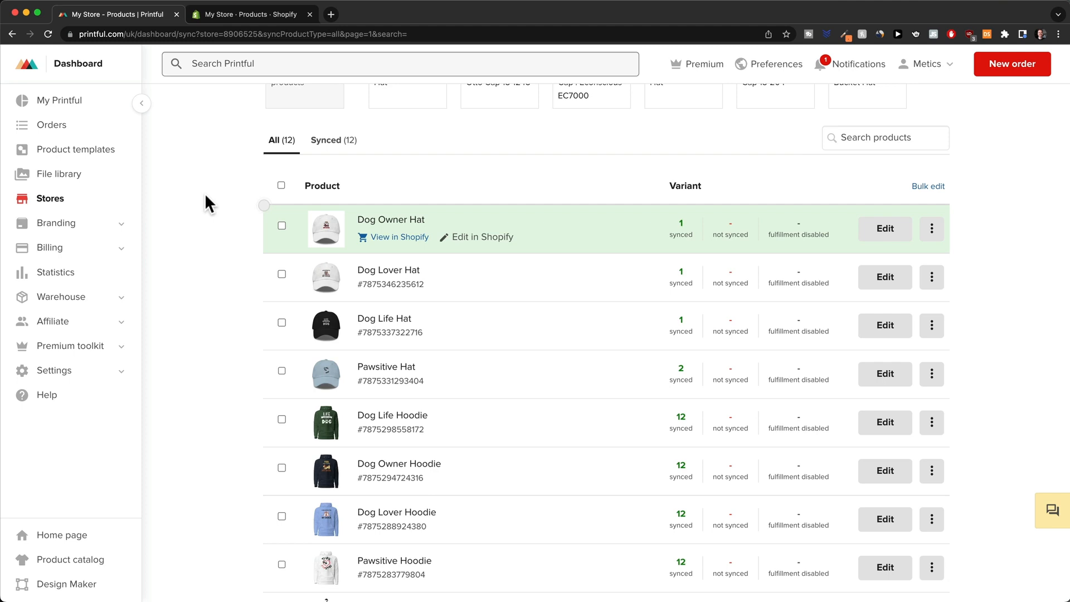
Step: Look through the store's synced hats, hoodies and T-shirts in the Printful product list
scroll(205, 193, down, 2)
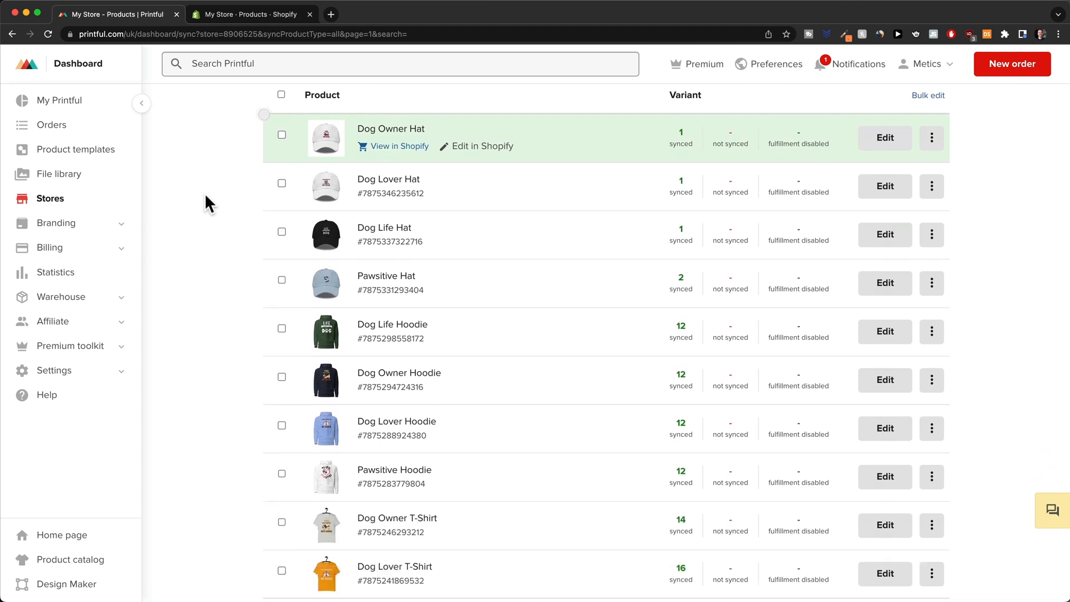
scroll(205, 195, down, 1)
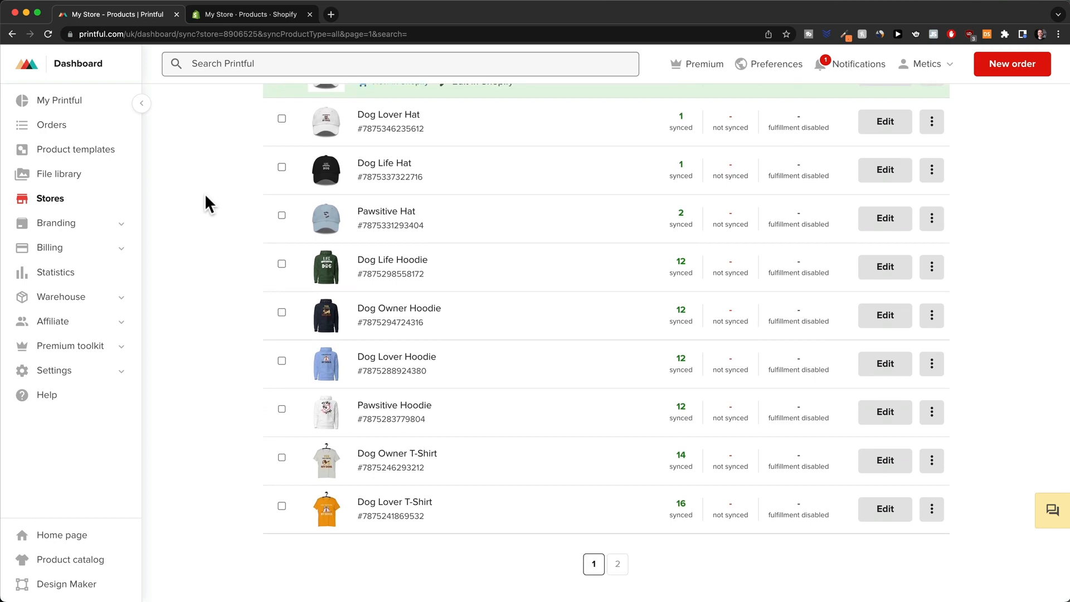
scroll(203, 200, up, 4)
scroll(389, 342, down, 5)
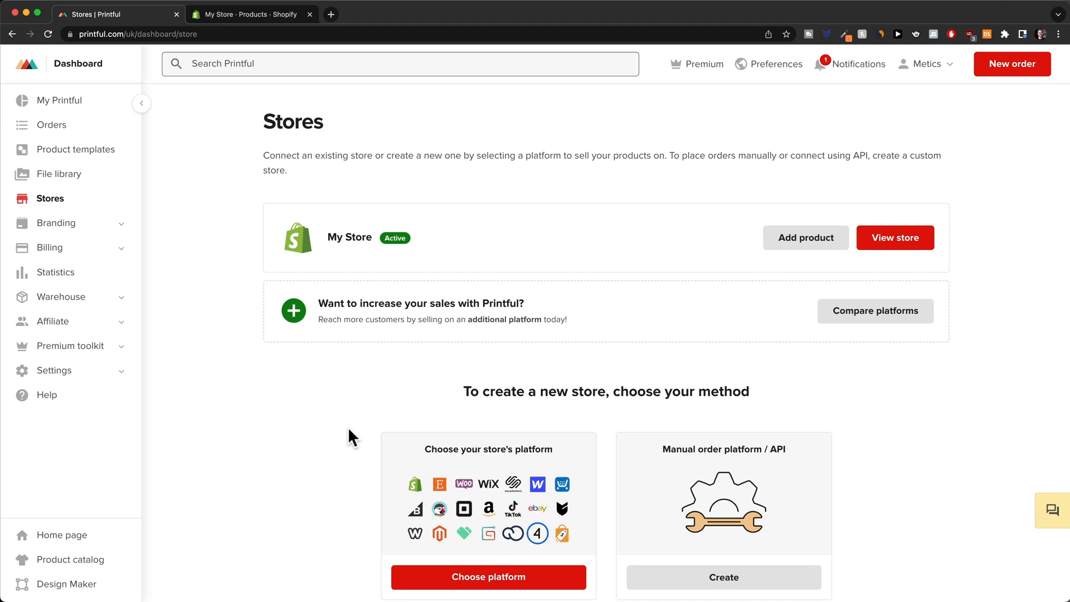
Step: Go to the Printful overview and, from its order samples task, start a basic order for the Shopify store My Store
click(82, 108)
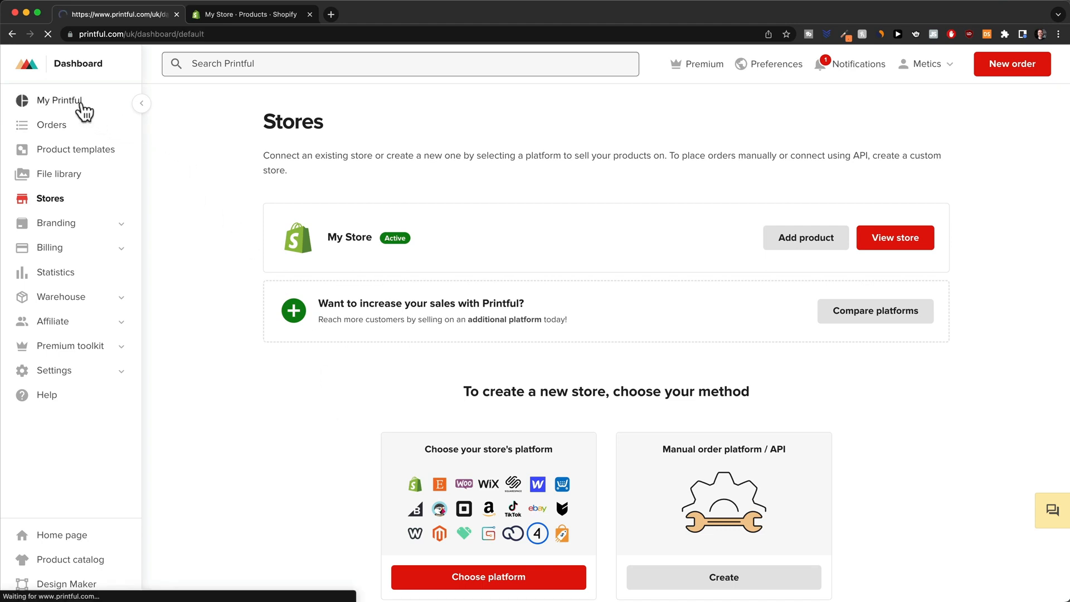
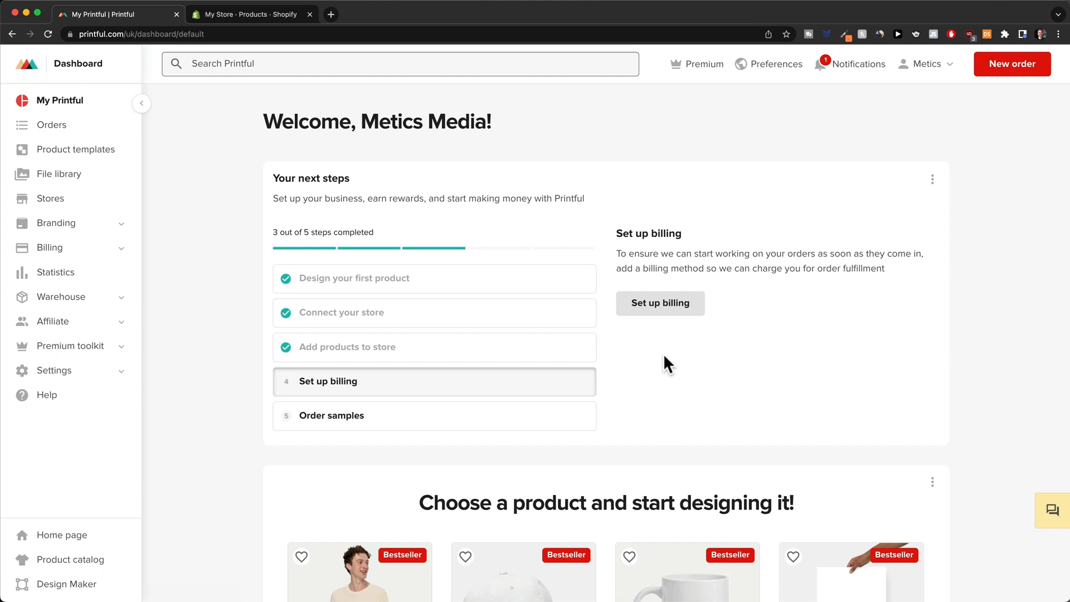
click(429, 425)
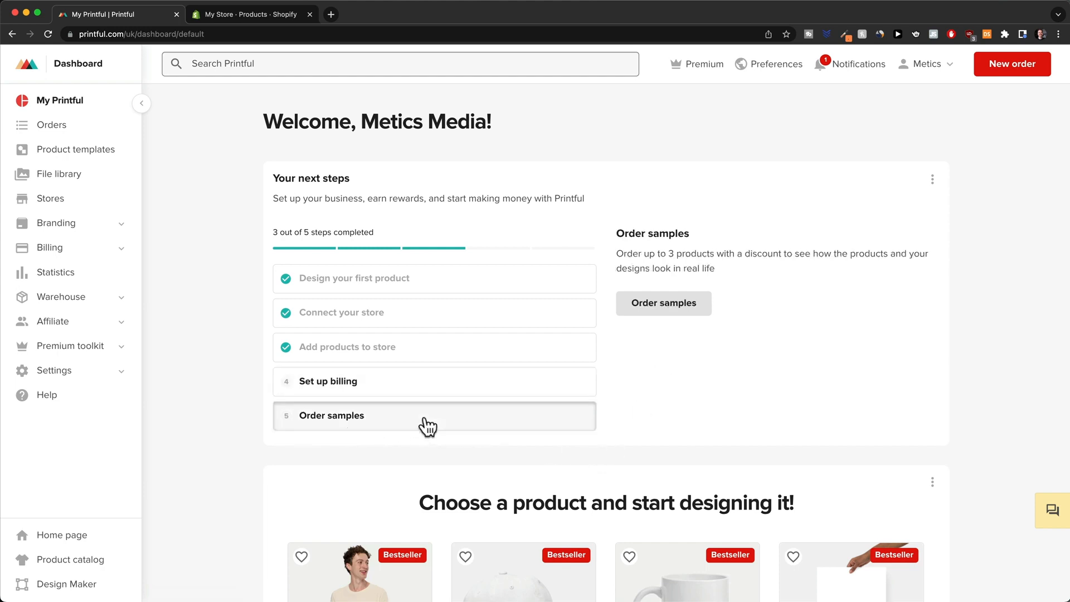
click(664, 306)
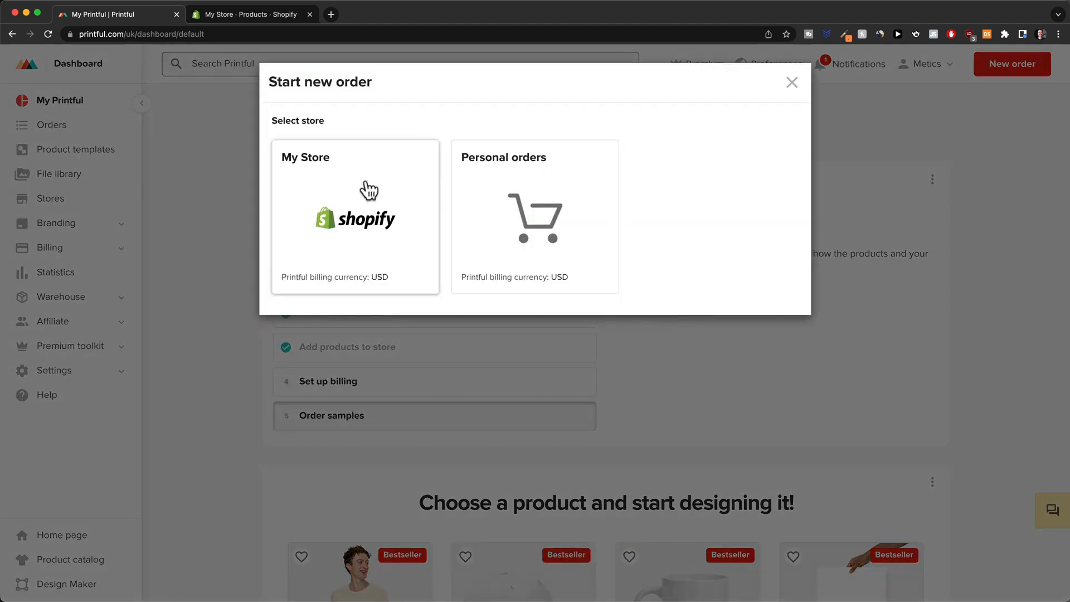
click(350, 236)
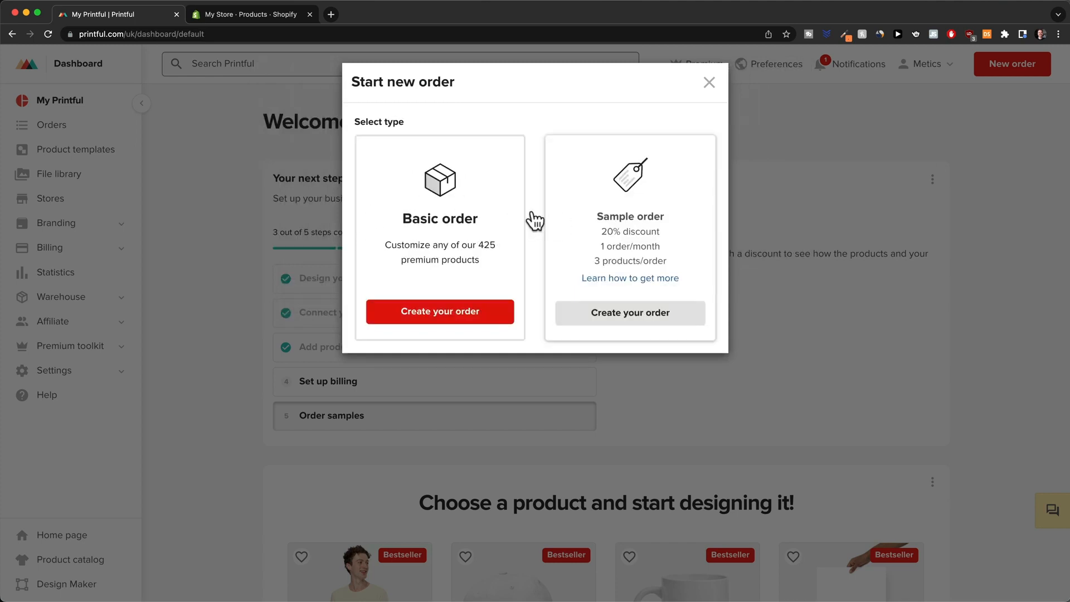
click(454, 322)
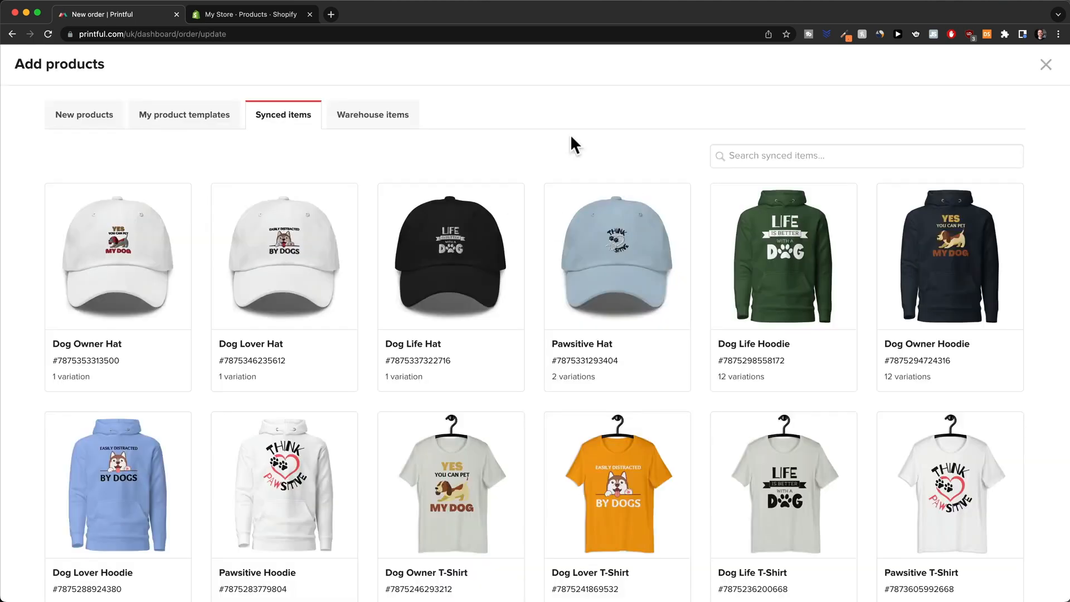
Step: Add the synced Dog Life Hat to the order and continue to shipping
scroll(569, 135, down, 1)
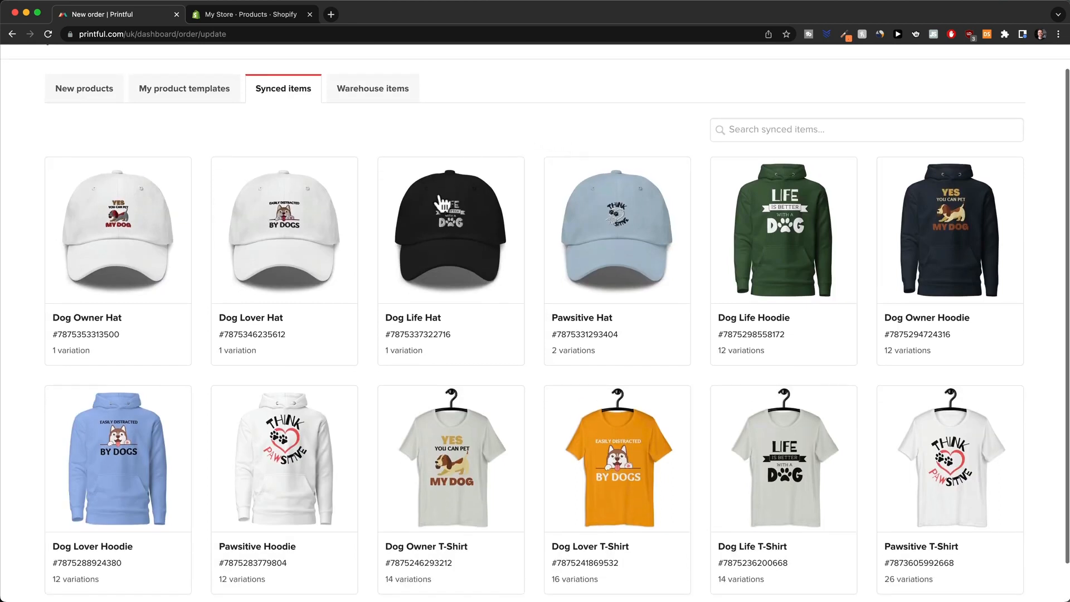
click(449, 259)
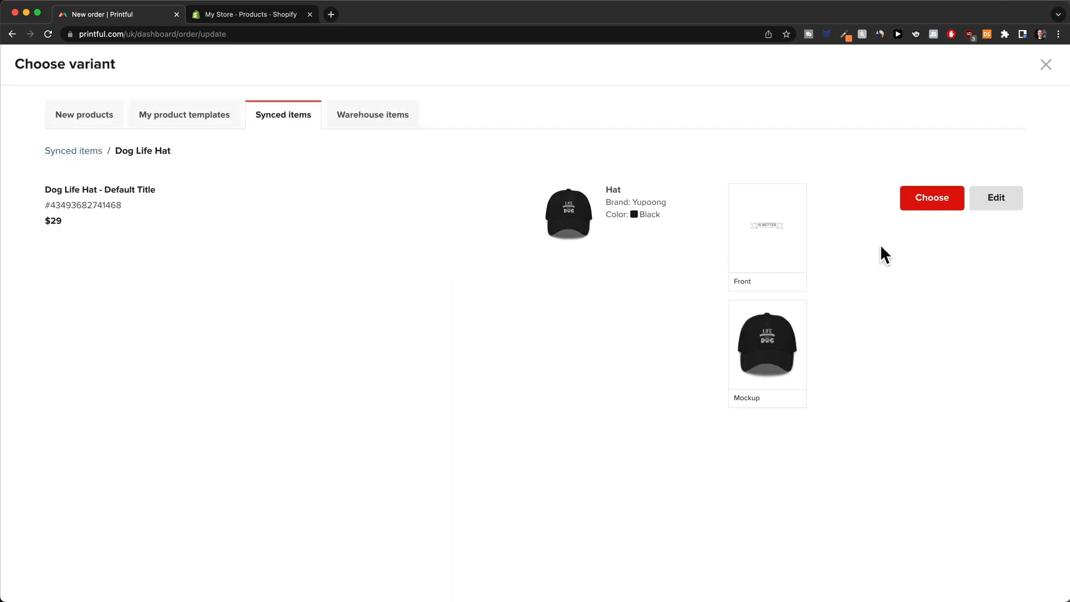
click(934, 202)
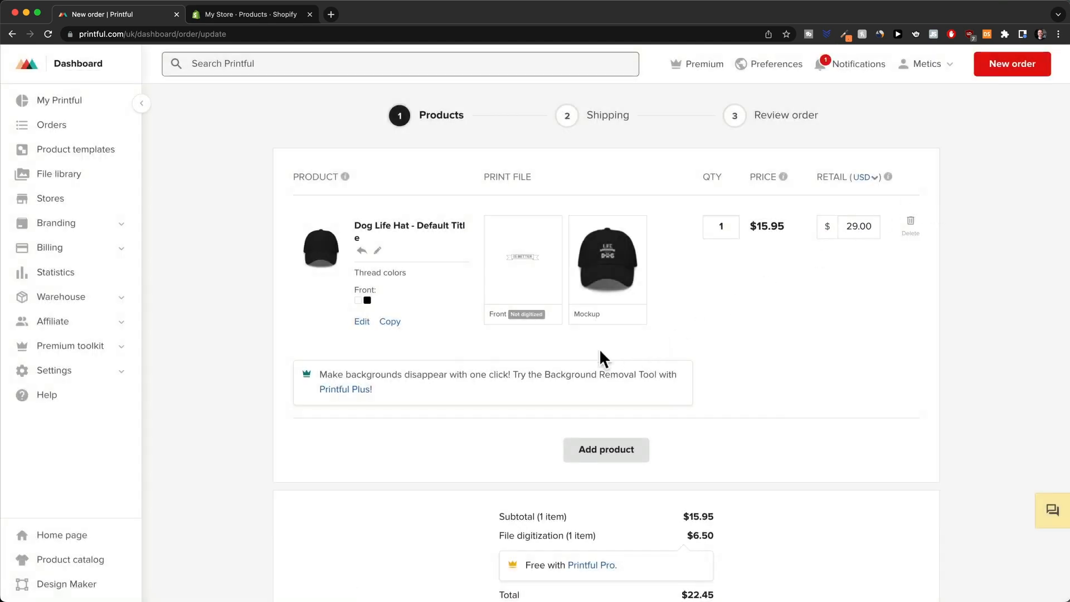
scroll(761, 348, down, 5)
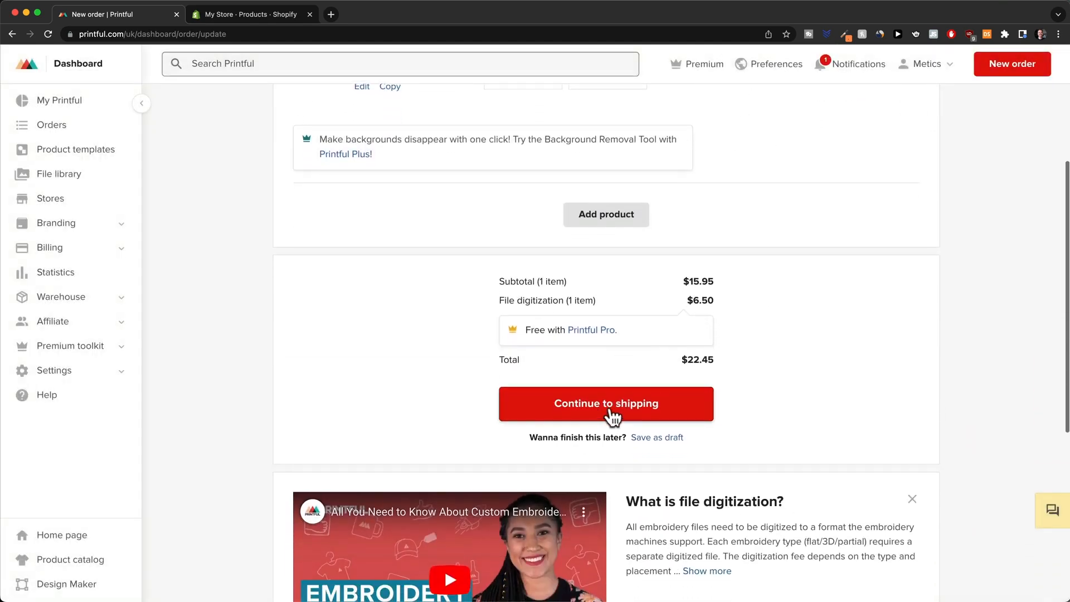
click(610, 409)
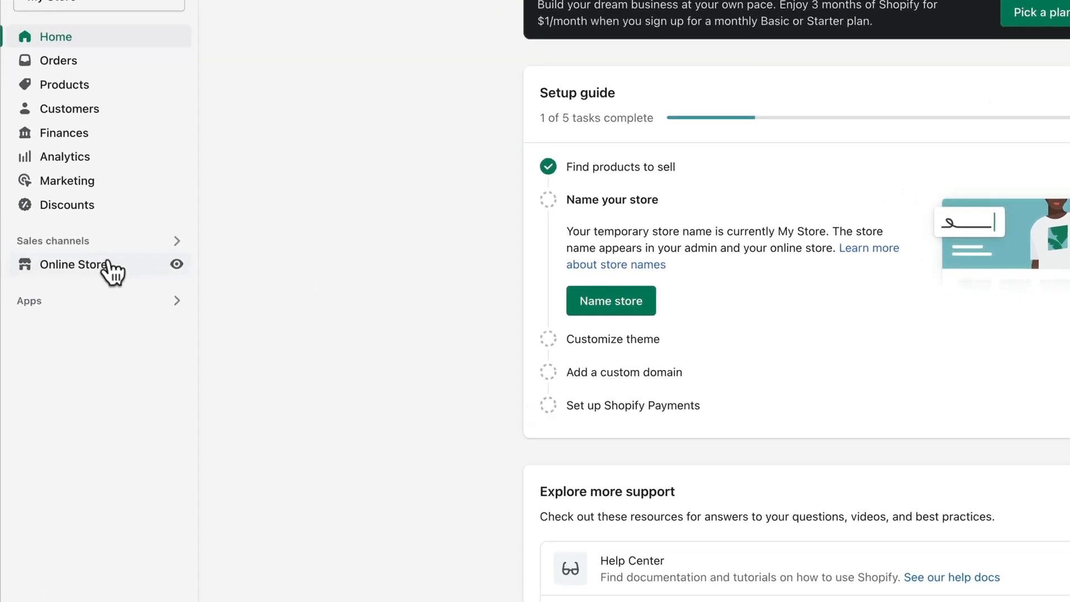
Step: Open the themes of the Shopify online store and review the current Dawn theme, the free themes and the Theme Store option
click(73, 298)
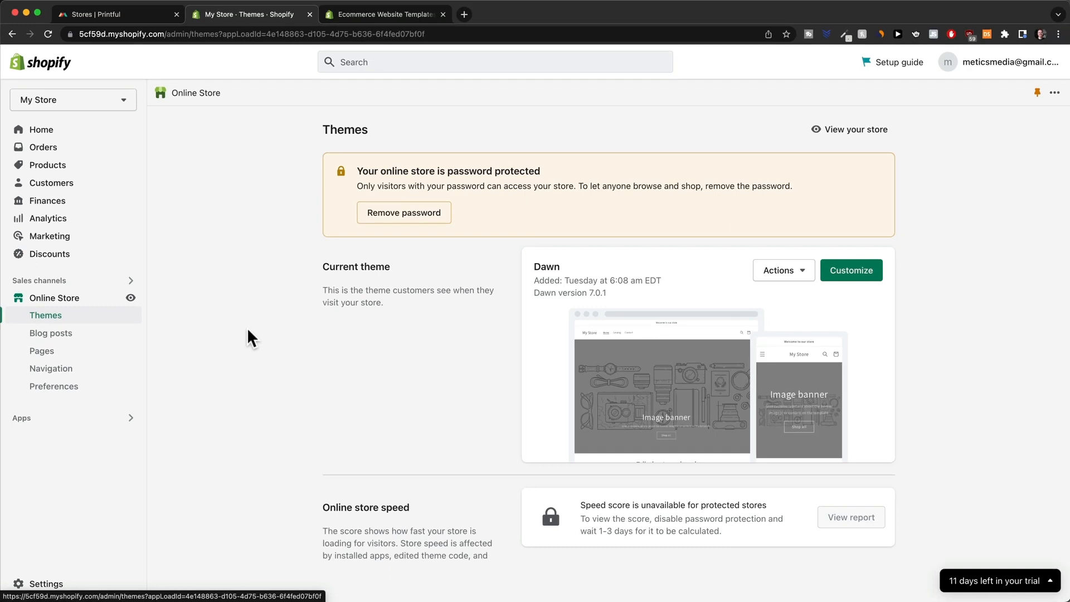
drag(532, 263, 565, 265)
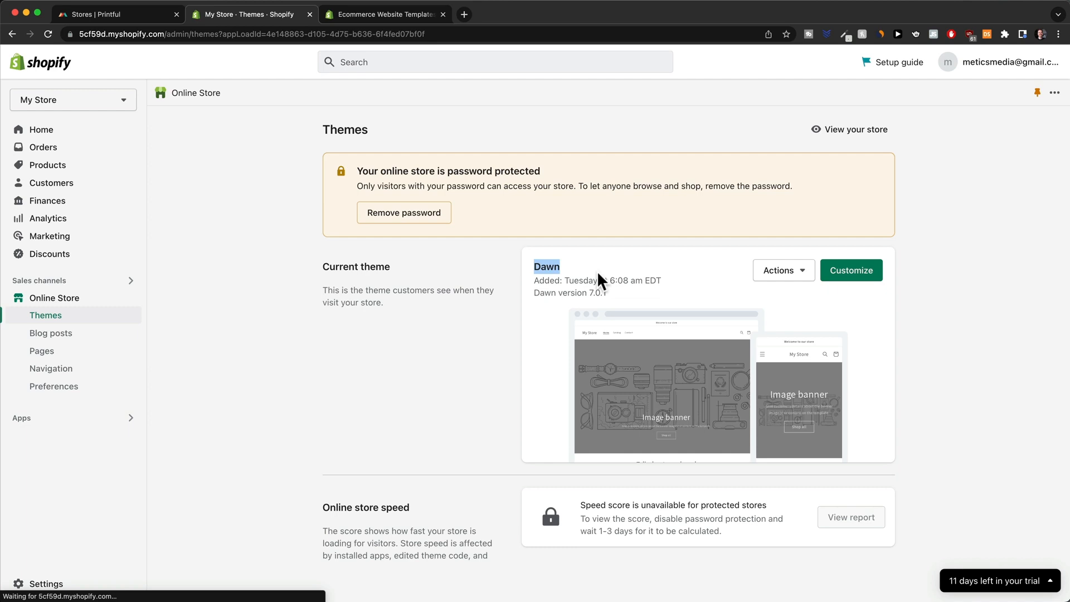
click(518, 319)
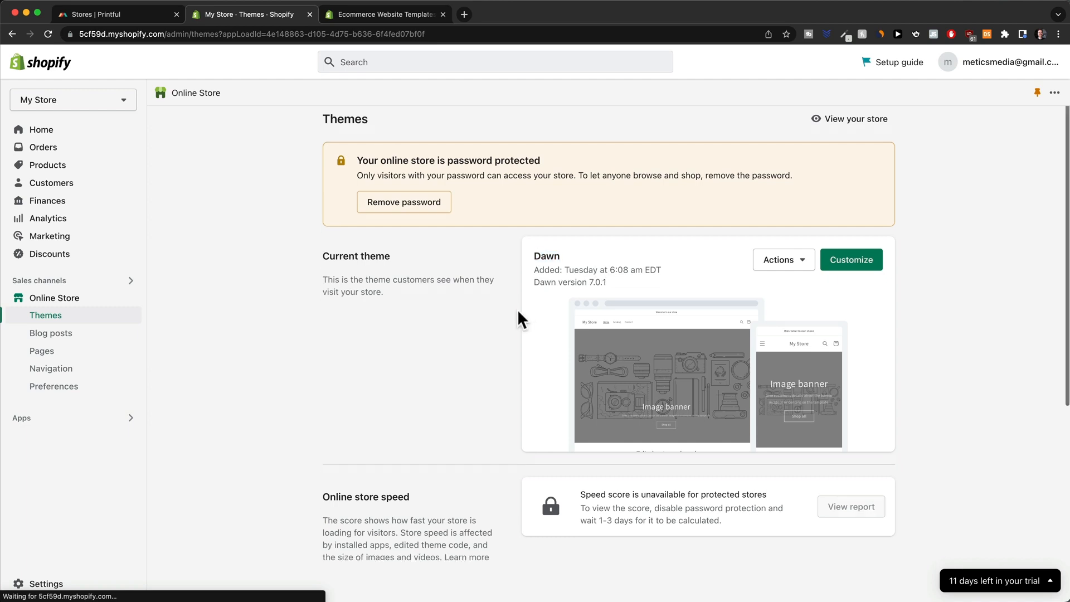
scroll(518, 312, down, 5)
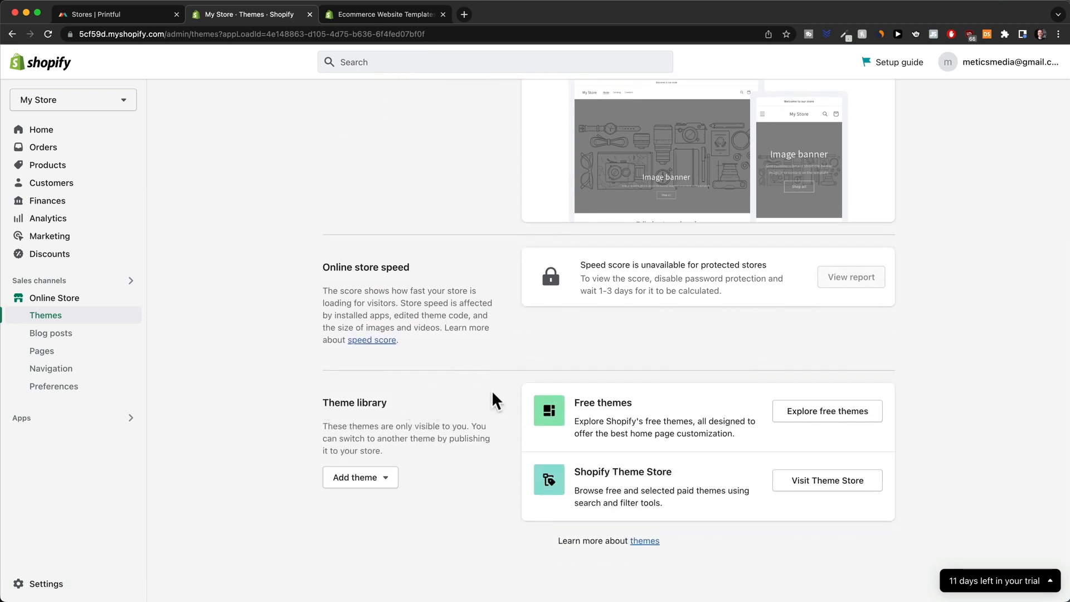
drag(573, 402, 651, 409)
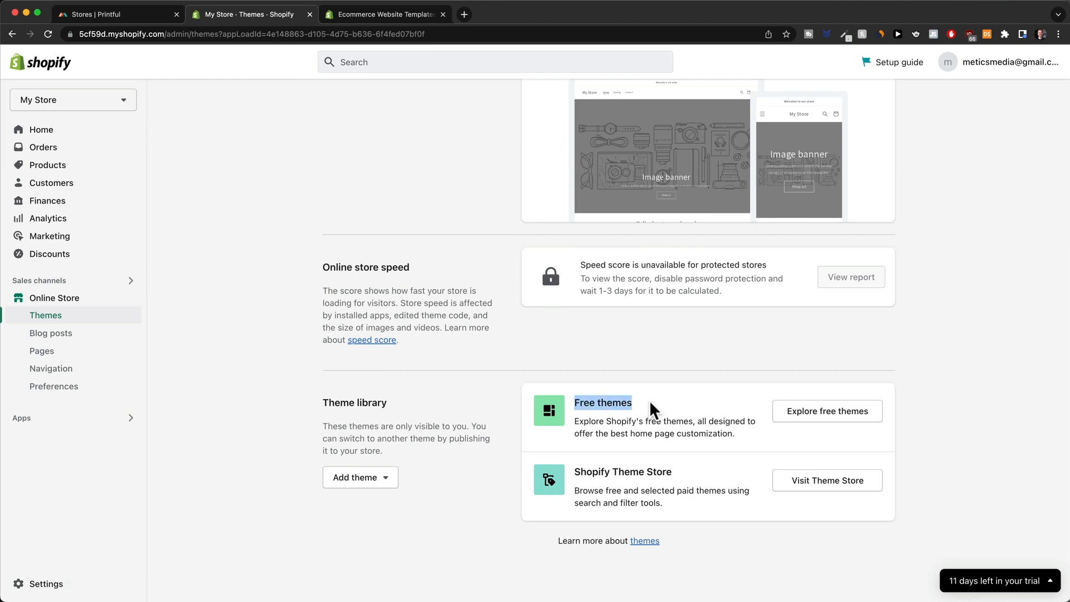
drag(572, 472, 698, 480)
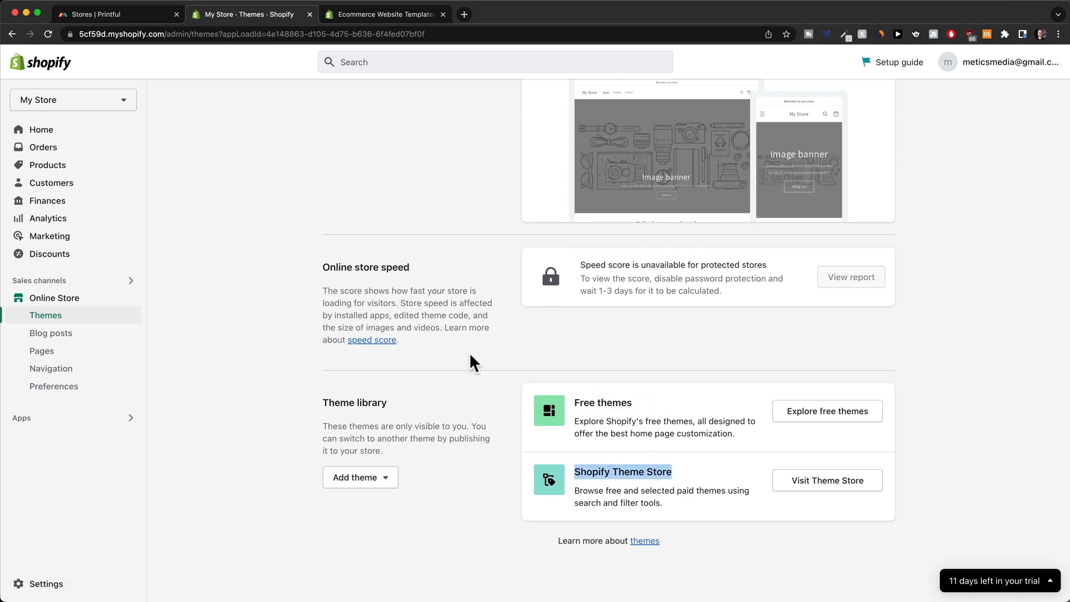
Step: Browse all themes in the Shopify Theme Store and compare their styles, features and prices
click(379, 15)
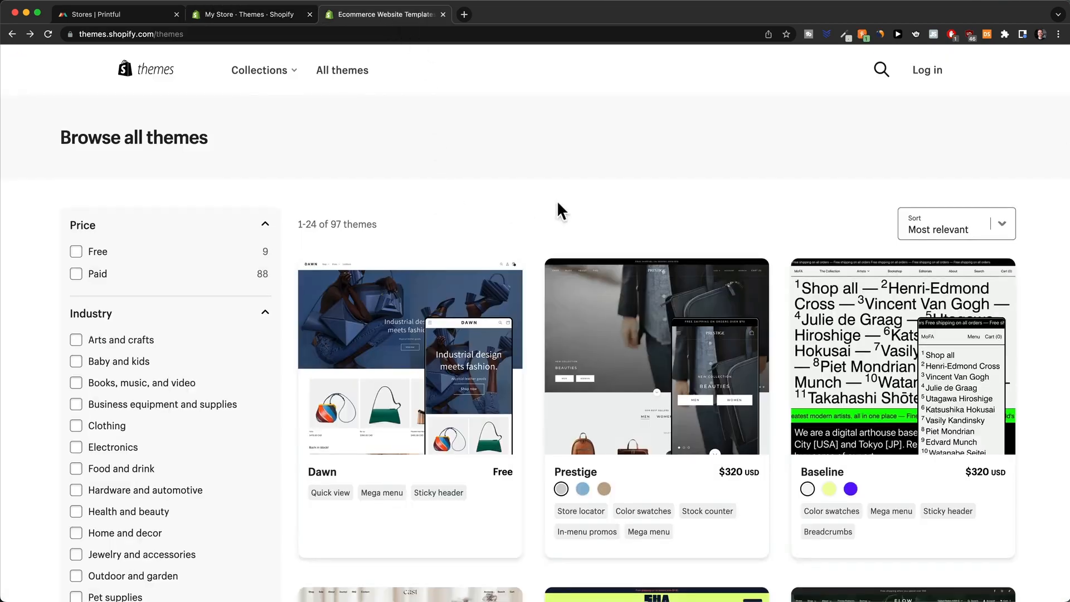
scroll(557, 203, down, 5)
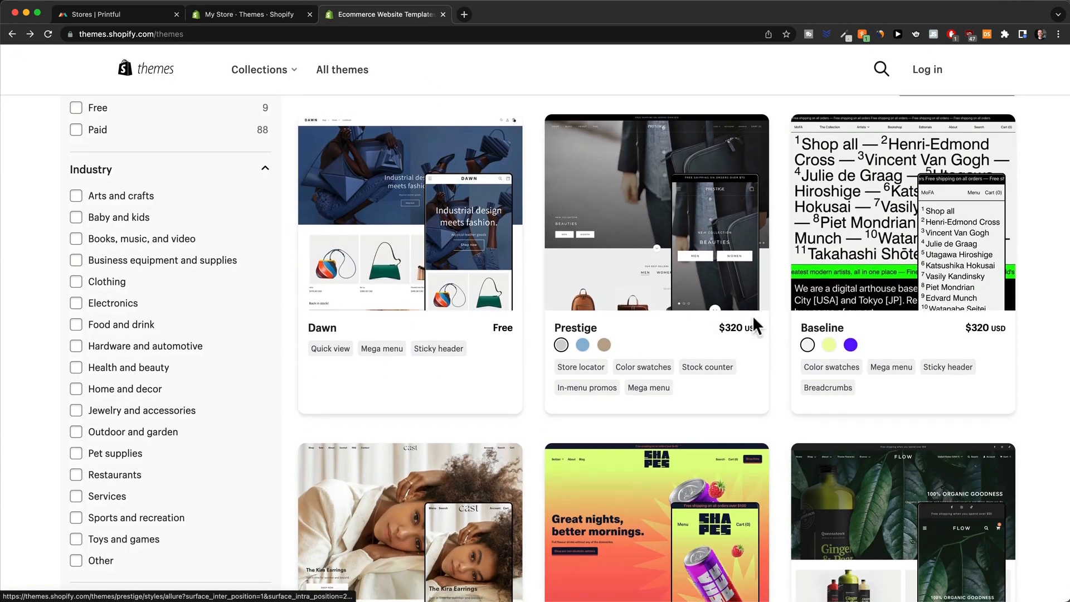
scroll(752, 316, down, 1)
scroll(762, 298, down, 2)
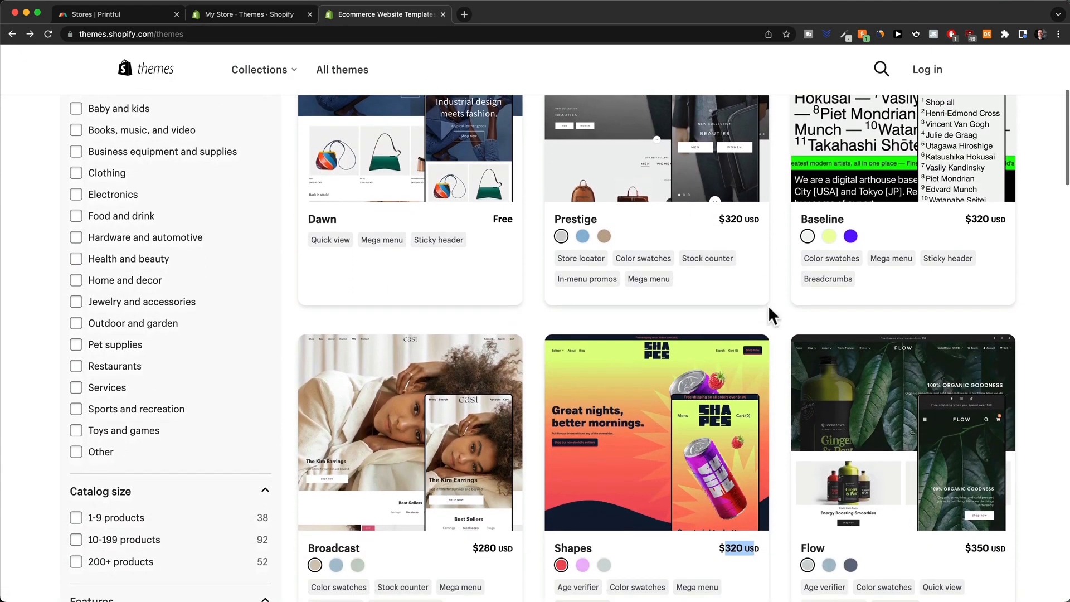
Step: Look through the free and paid themes further down the Theme Store listing
scroll(769, 315, down, 10)
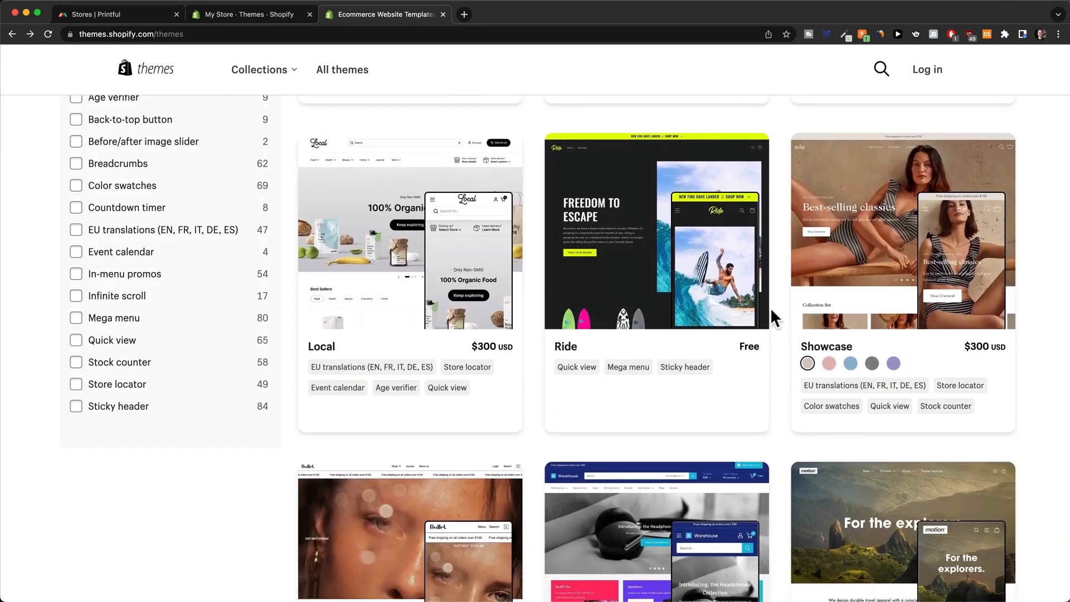
scroll(771, 312, down, 5)
scroll(771, 317, down, 8)
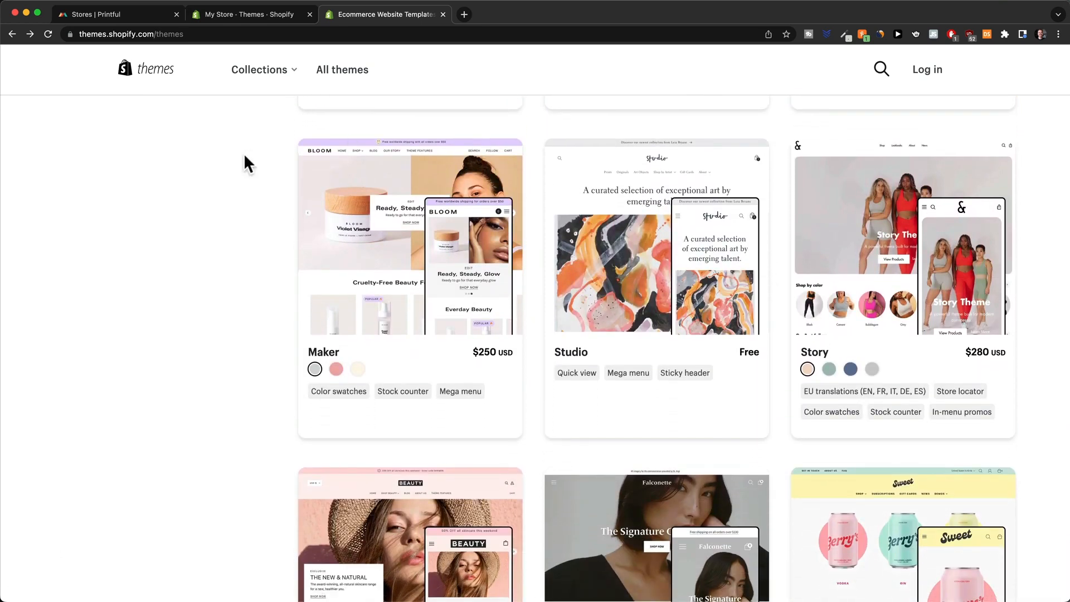
Step: Return to the store's themes page, look through the free themes and add the Studio theme to the theme library
click(250, 18)
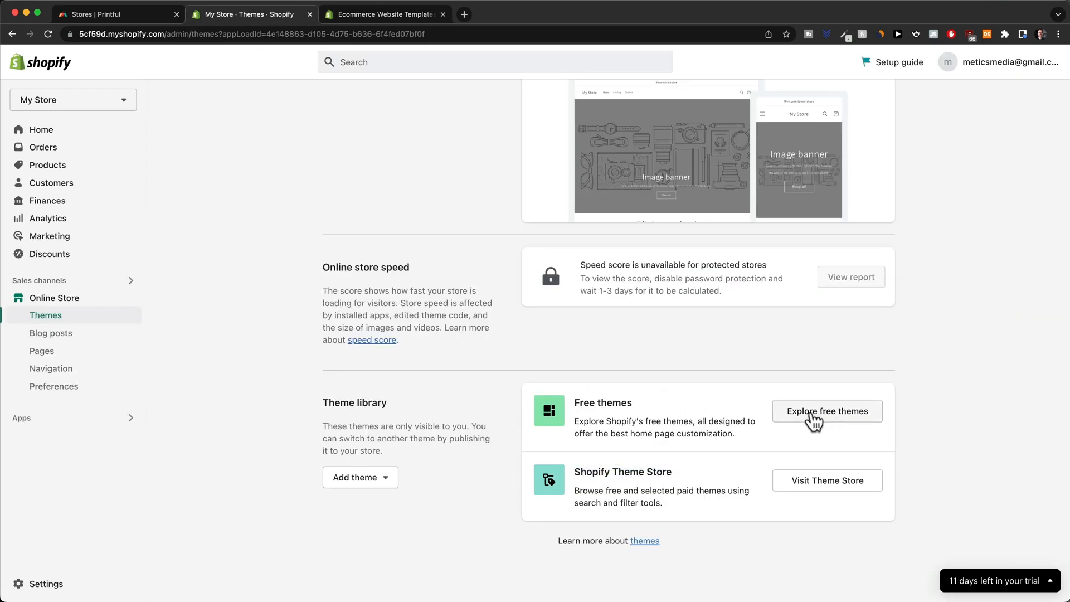
click(829, 415)
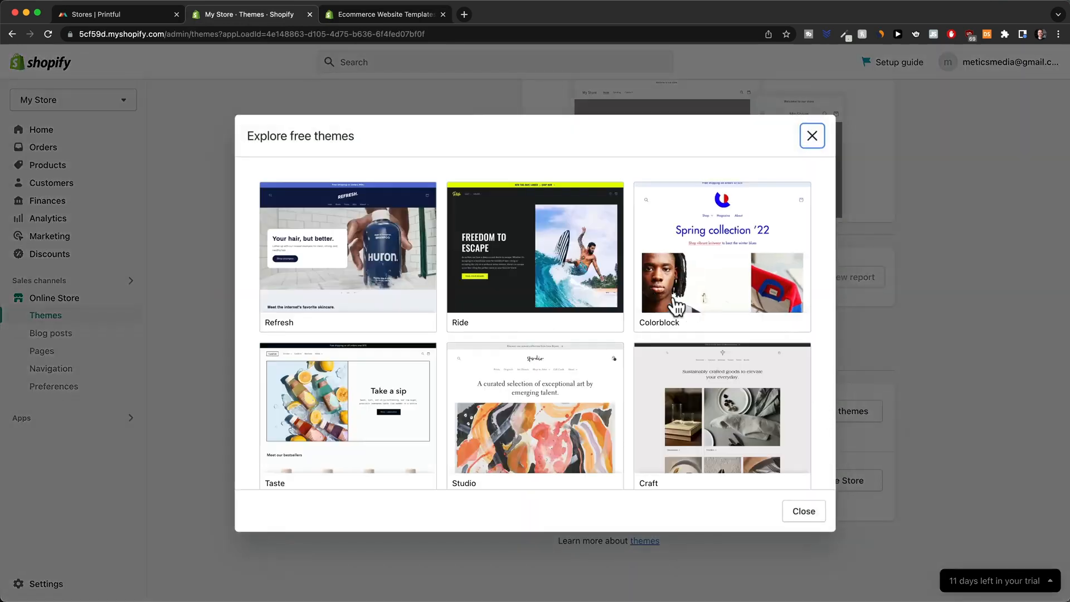
scroll(622, 294, down, 2)
scroll(622, 293, down, 3)
scroll(640, 303, up, 5)
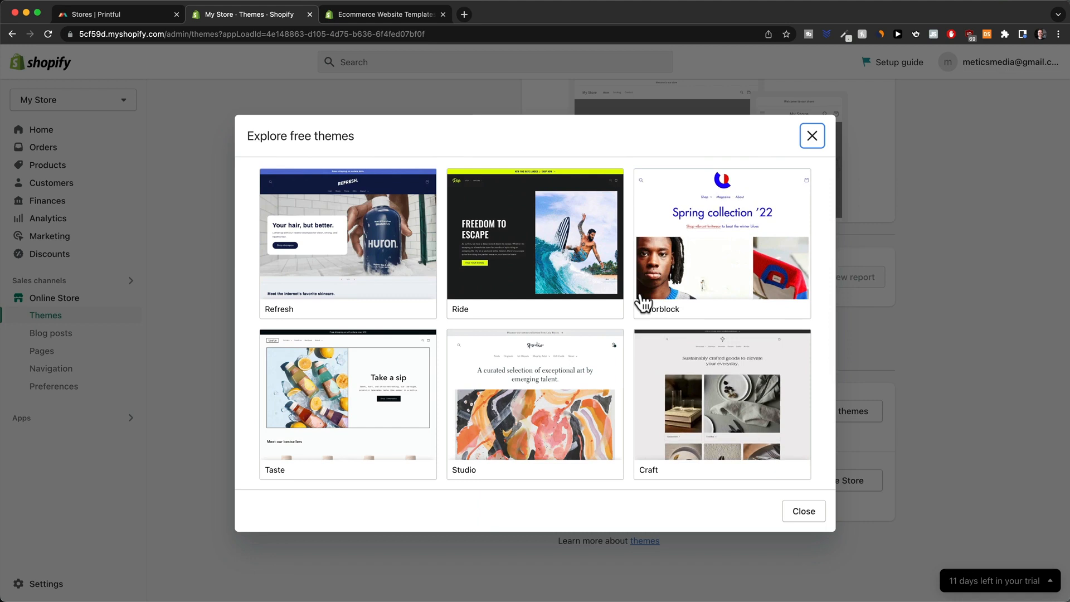
scroll(644, 304, down, 3)
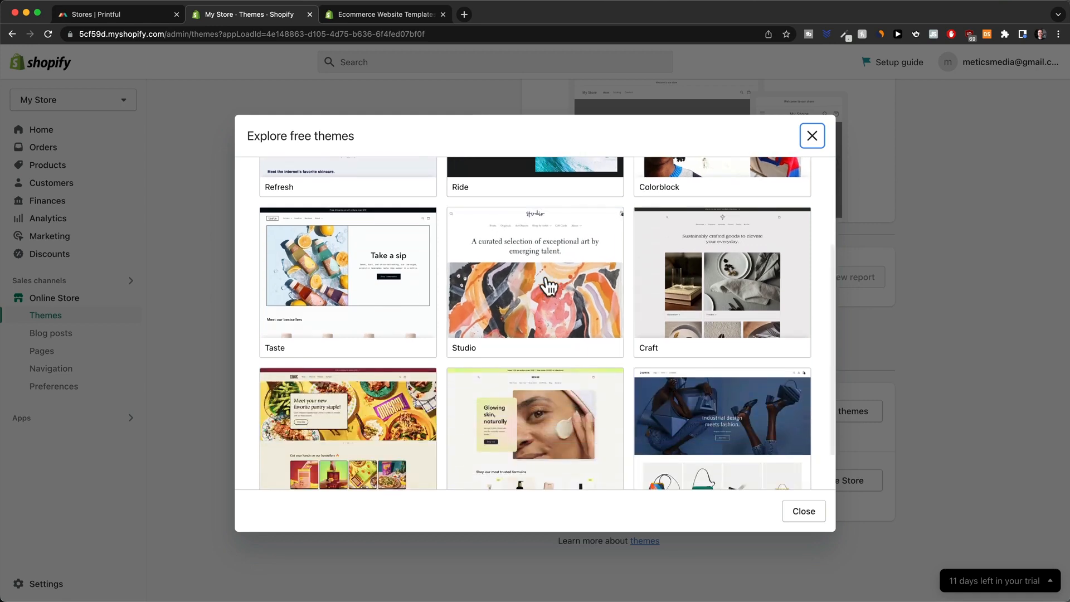
click(562, 288)
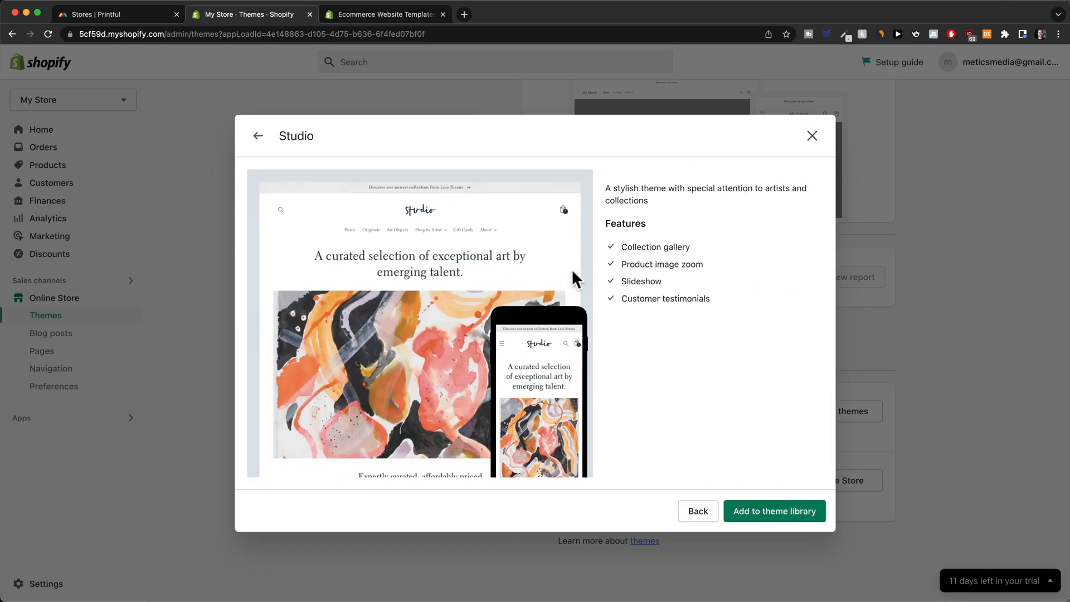
click(769, 521)
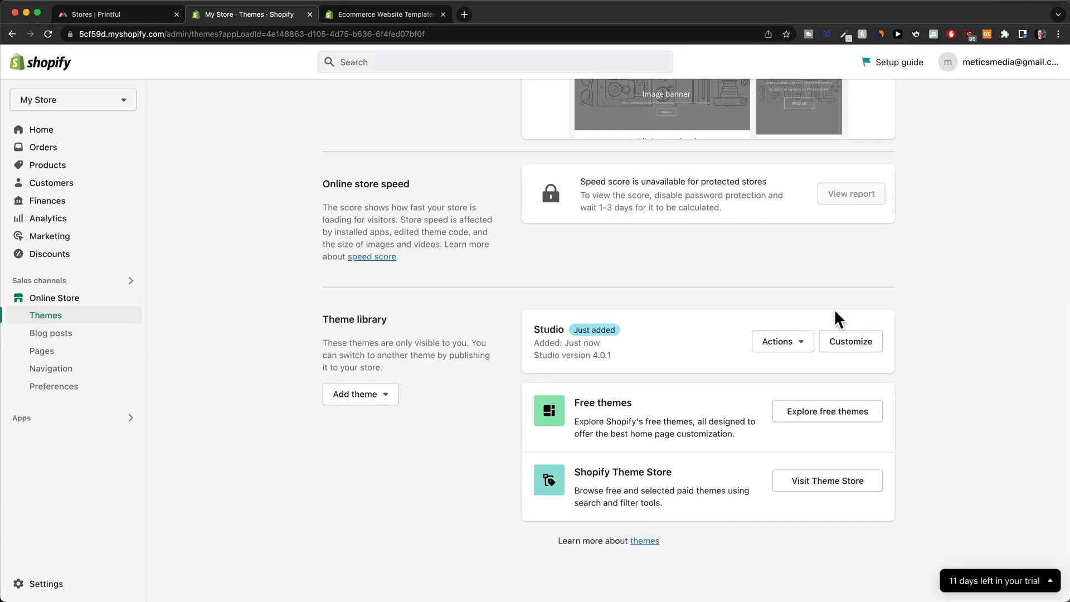
Step: Publish the Studio theme from the theme library as the store's current theme in place of Dawn
click(811, 345)
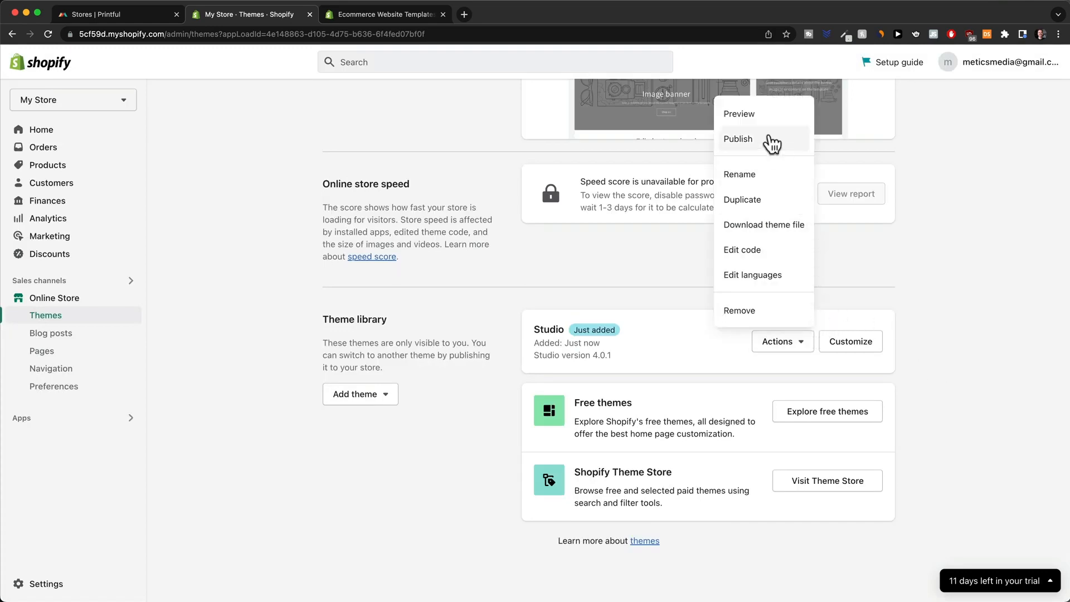
click(767, 139)
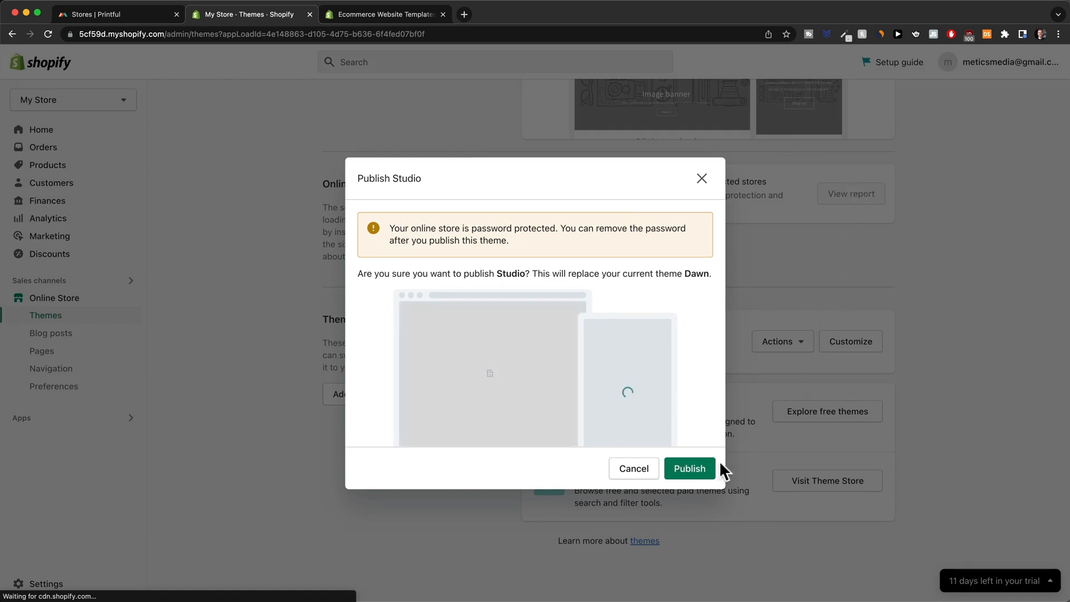
click(702, 471)
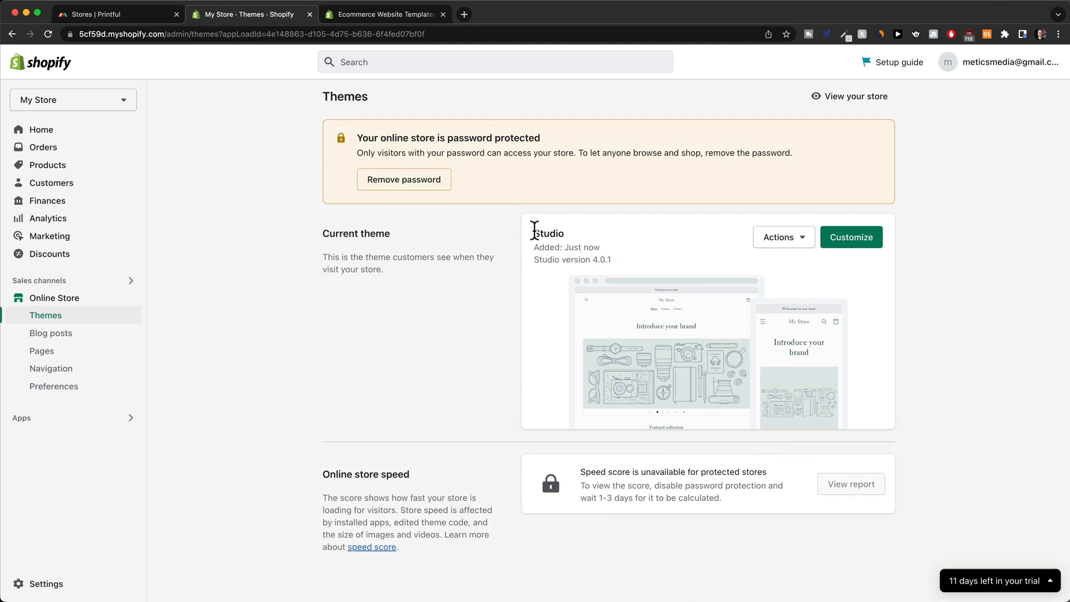
drag(531, 233, 564, 230)
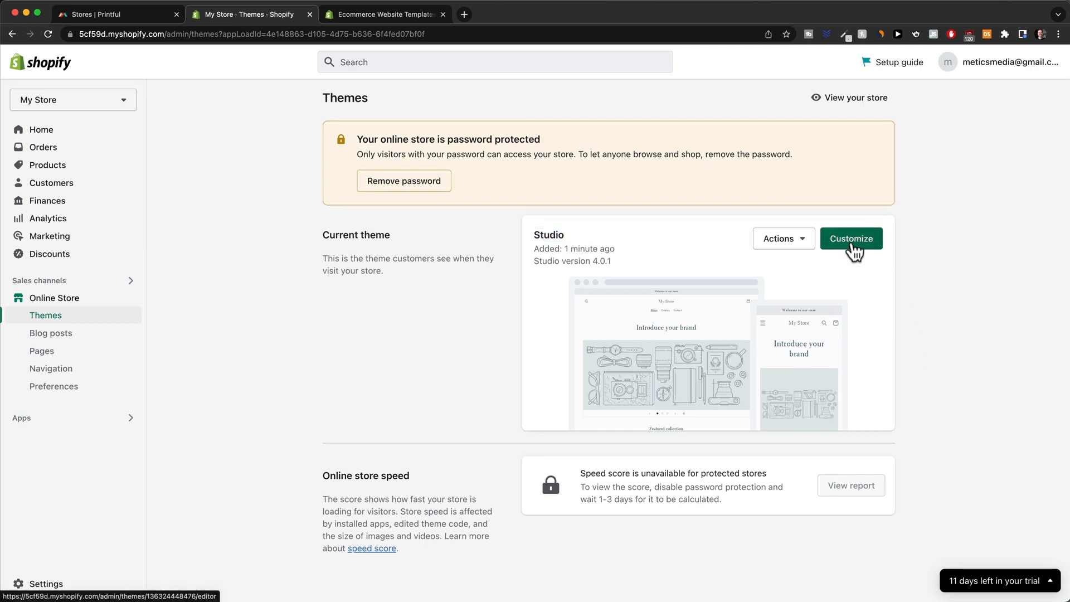
Step: Open the Studio theme for customization and look over the home page preview, including its featured collection and collection list
click(851, 240)
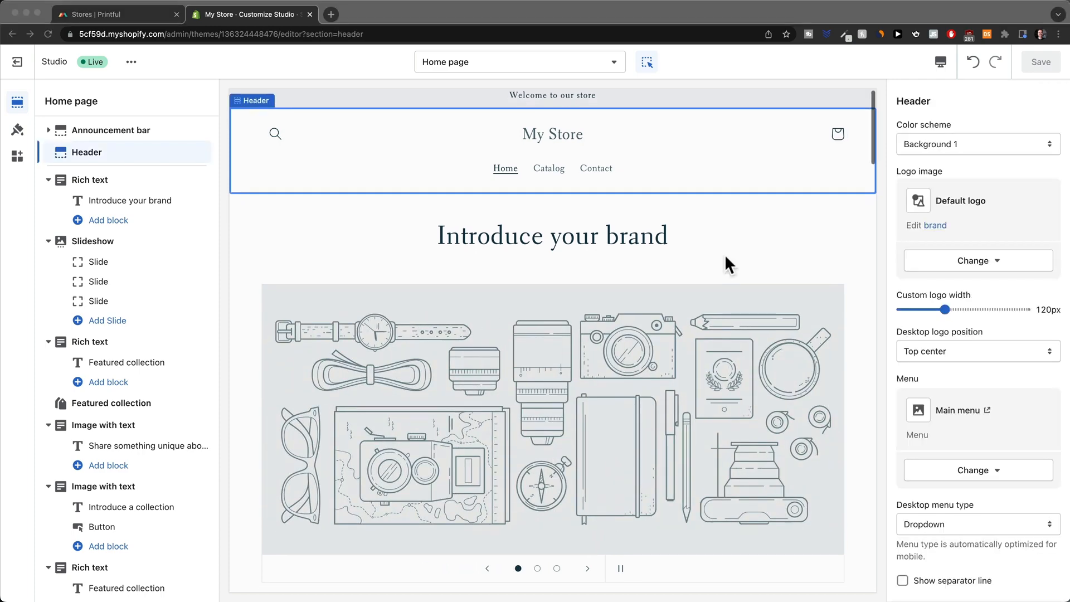
scroll(725, 254, down, 6)
scroll(670, 254, down, 7)
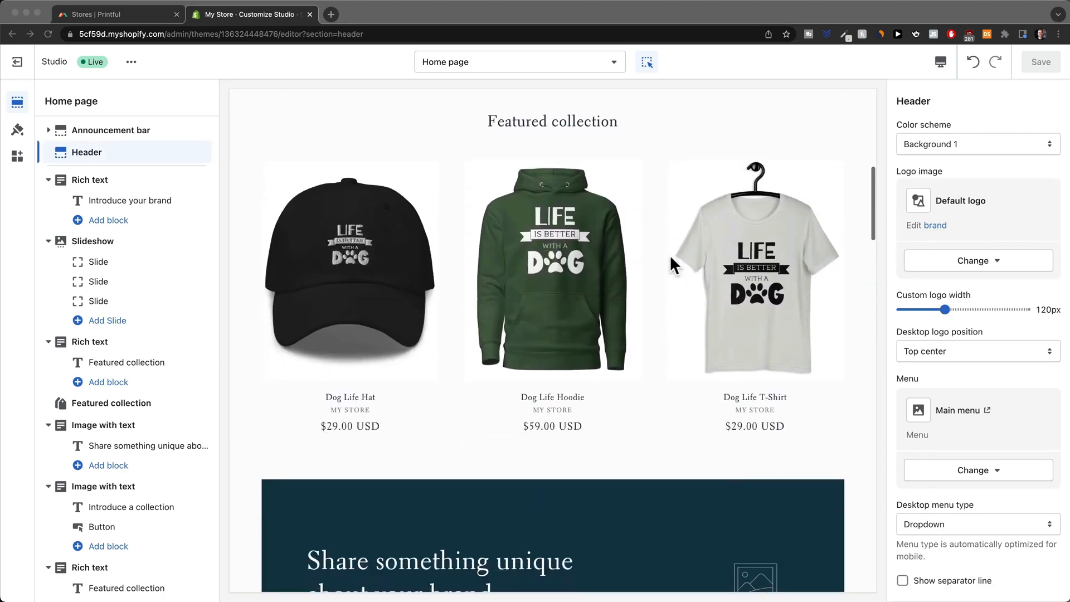
scroll(672, 290, up, 4)
scroll(674, 288, down, 13)
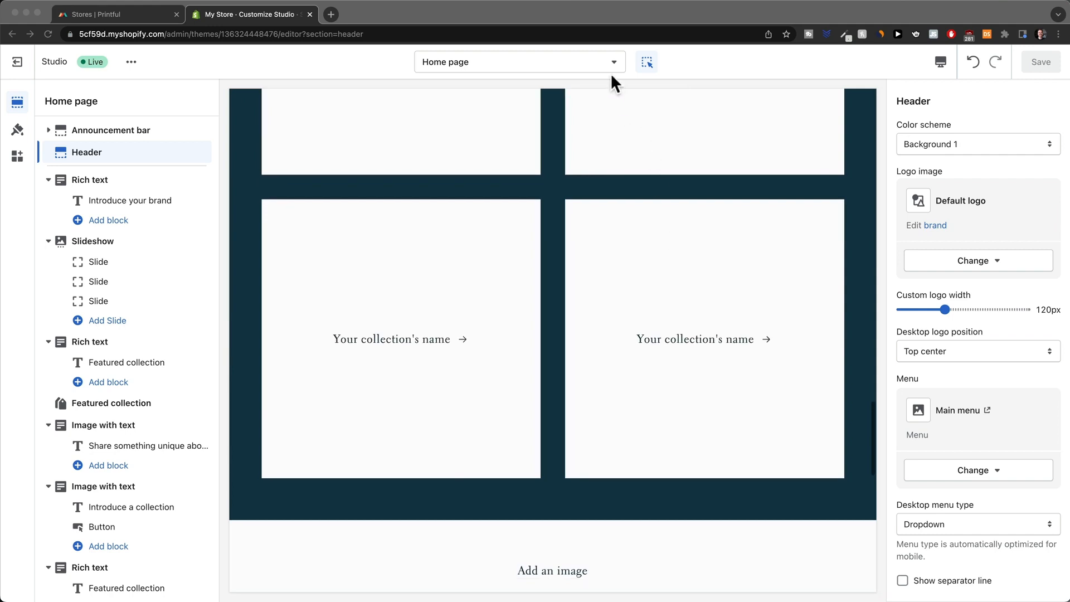
Step: Preview the product page of the Pawsitive T-Shirt and review its full layout
click(608, 68)
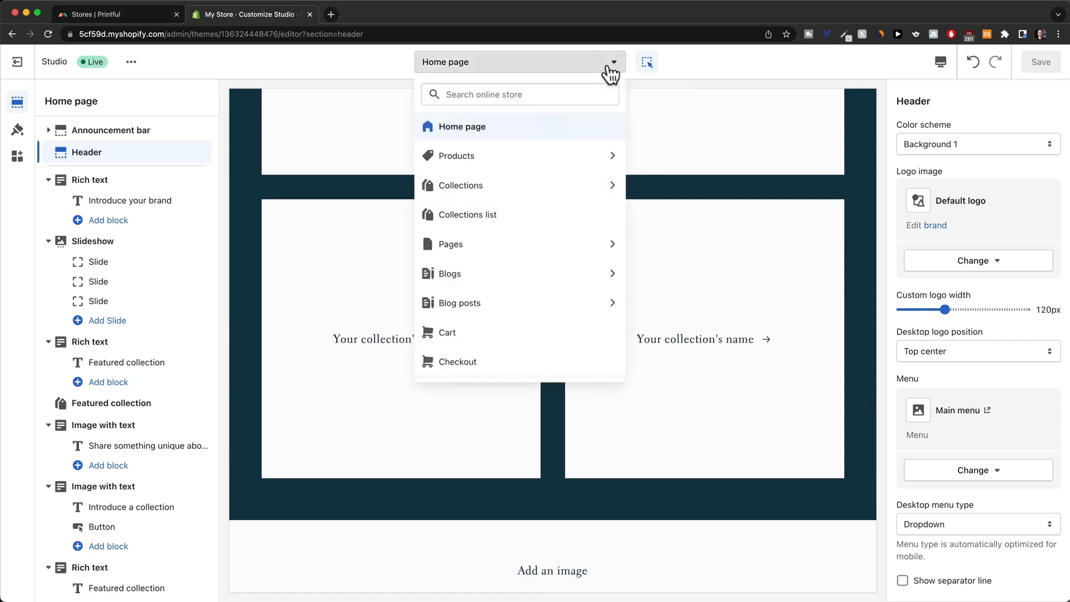
click(530, 157)
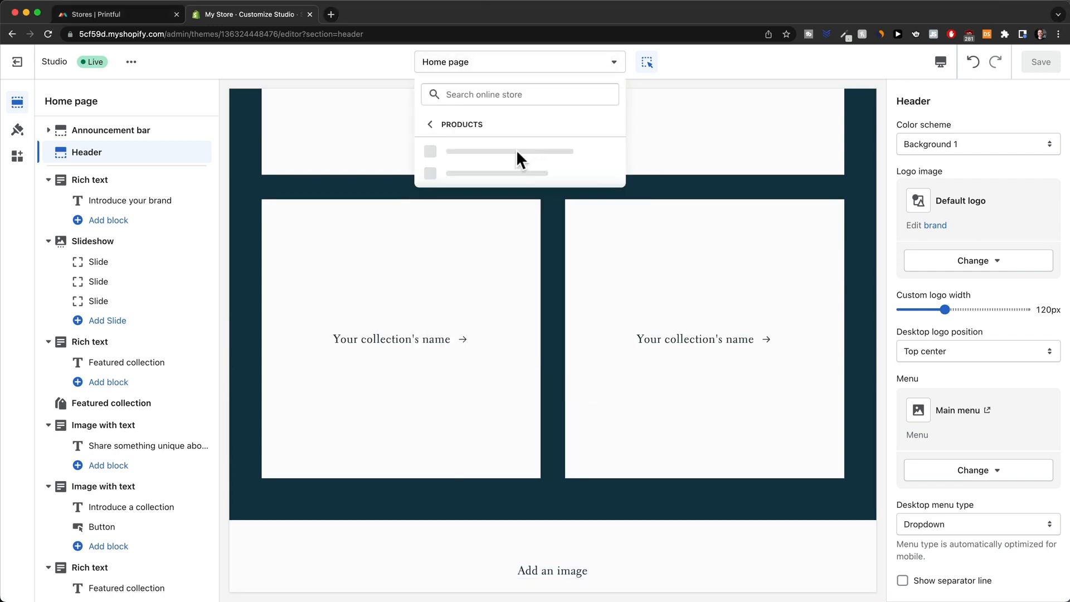
click(504, 151)
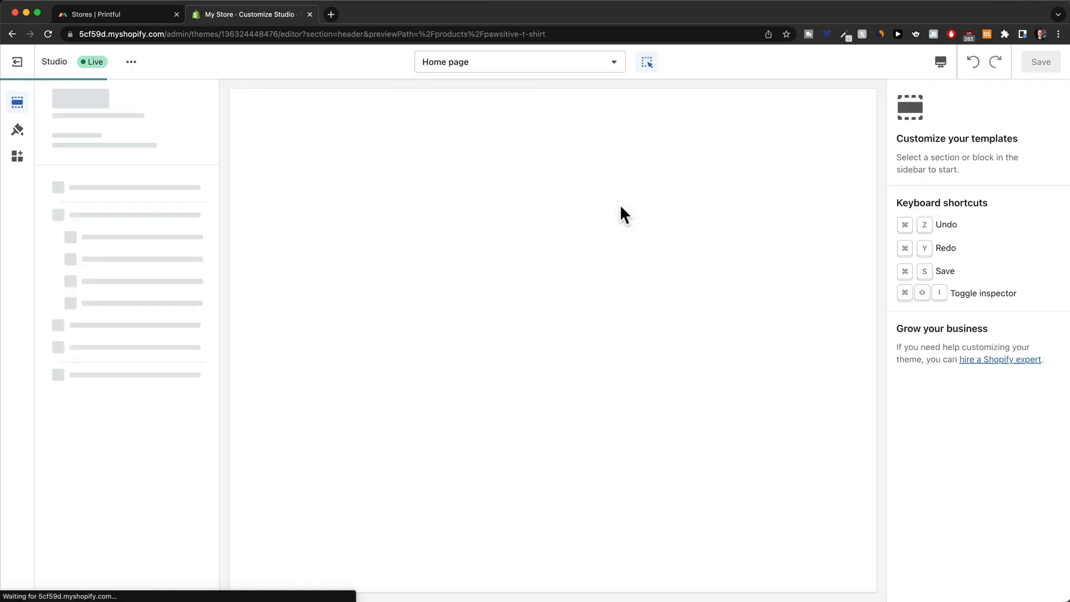
scroll(696, 320, down, 6)
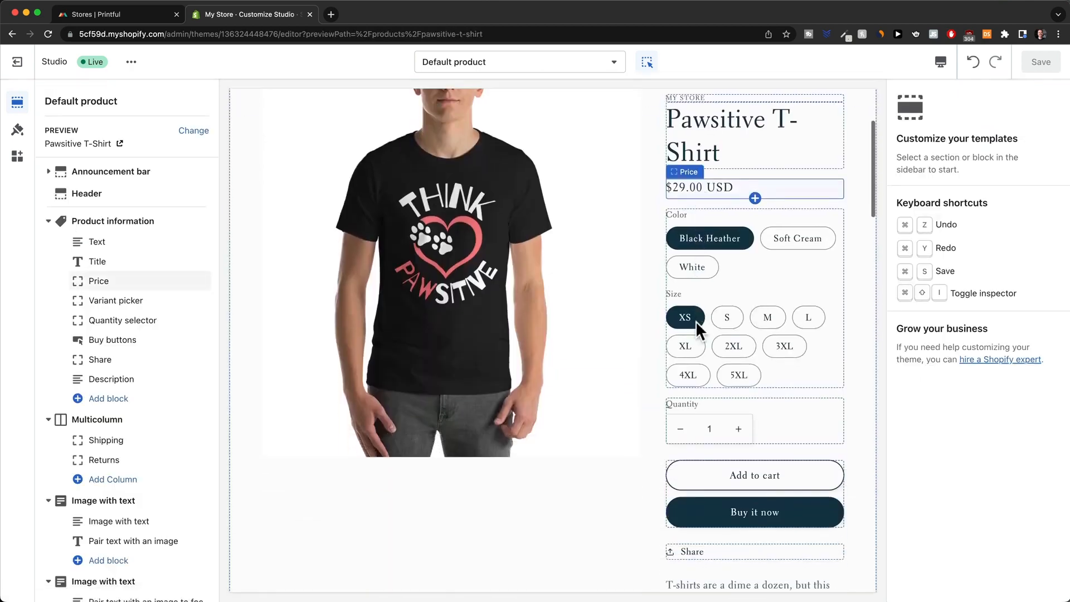
scroll(604, 371, down, 7)
scroll(604, 371, up, 13)
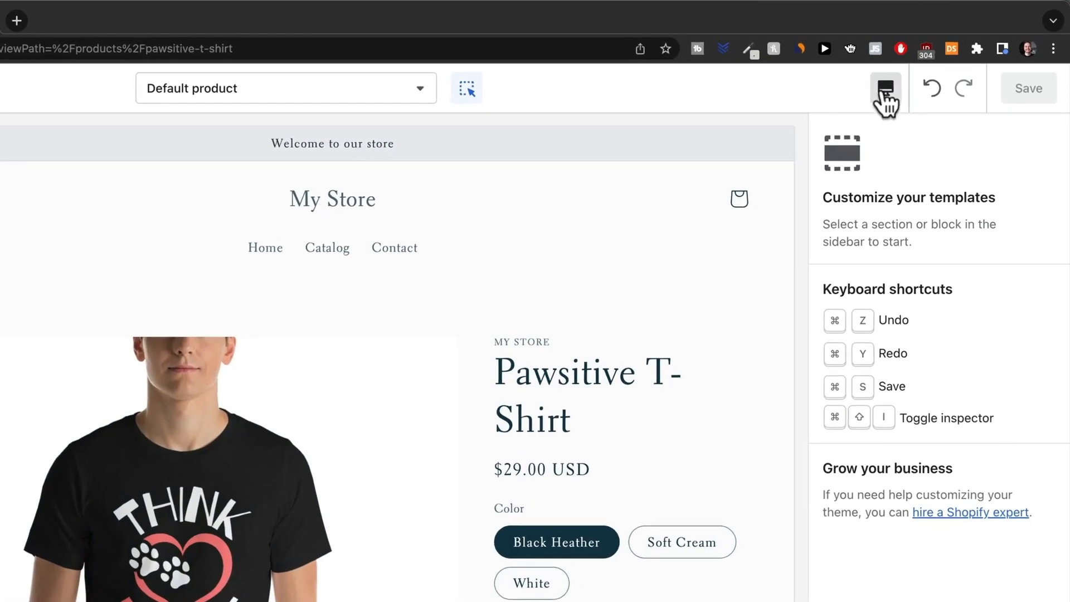
Step: Set the preview to Mobile and review how the Pawsitive T-Shirt product page looks on a phone
click(886, 89)
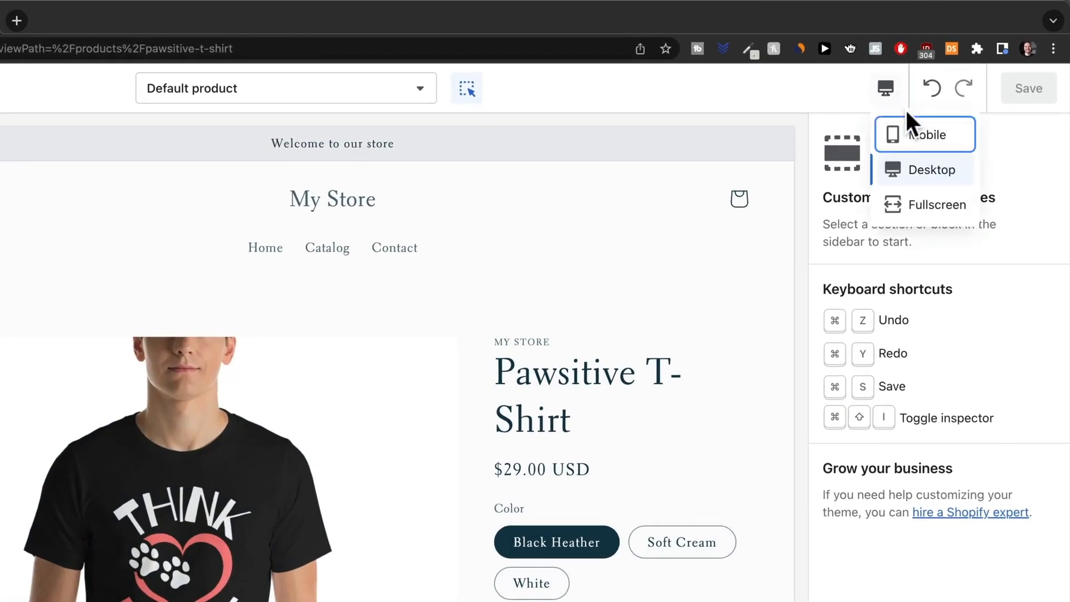
click(903, 136)
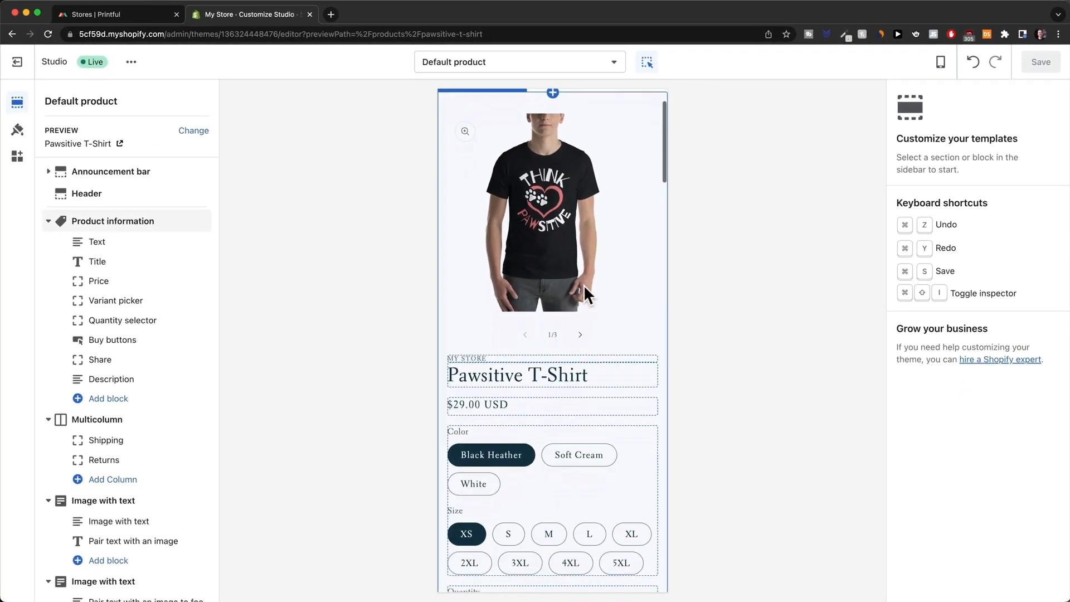
scroll(376, 403, down, 5)
scroll(583, 282, down, 10)
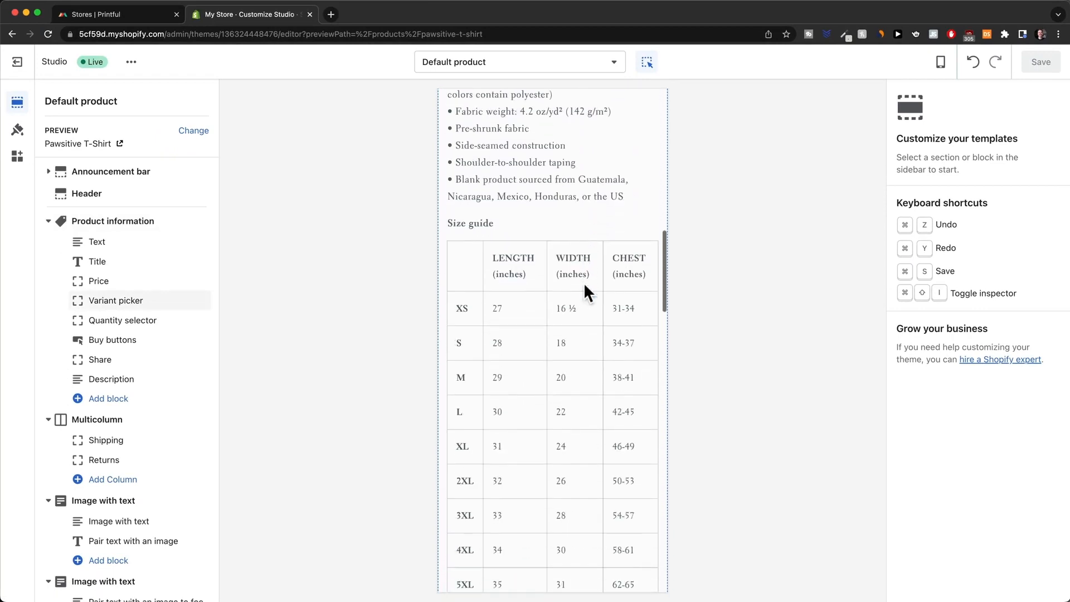
scroll(583, 282, down, 10)
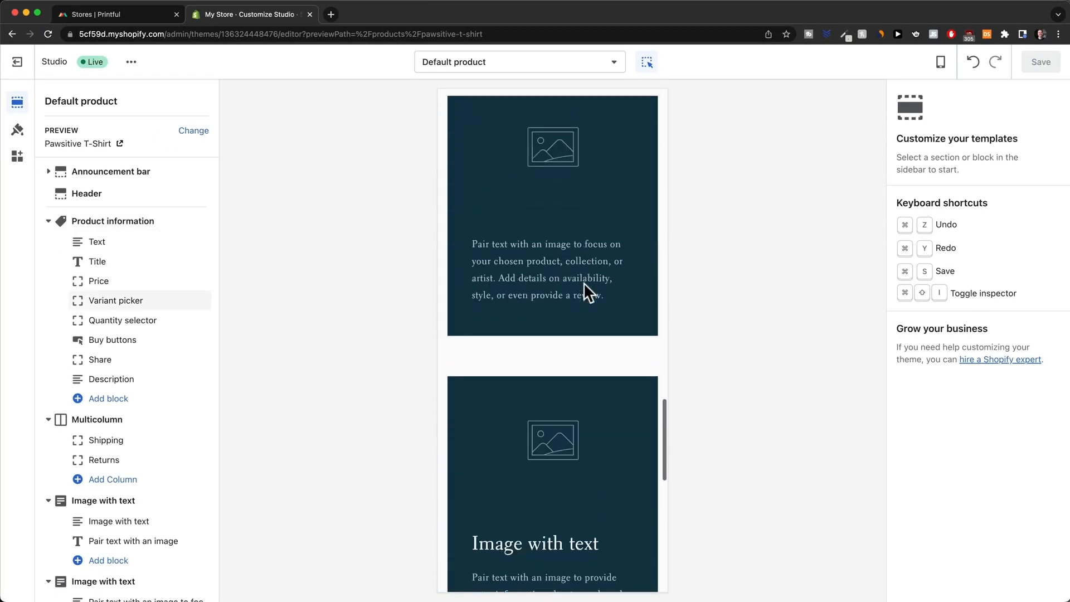
scroll(583, 281, up, 12)
scroll(583, 282, up, 10)
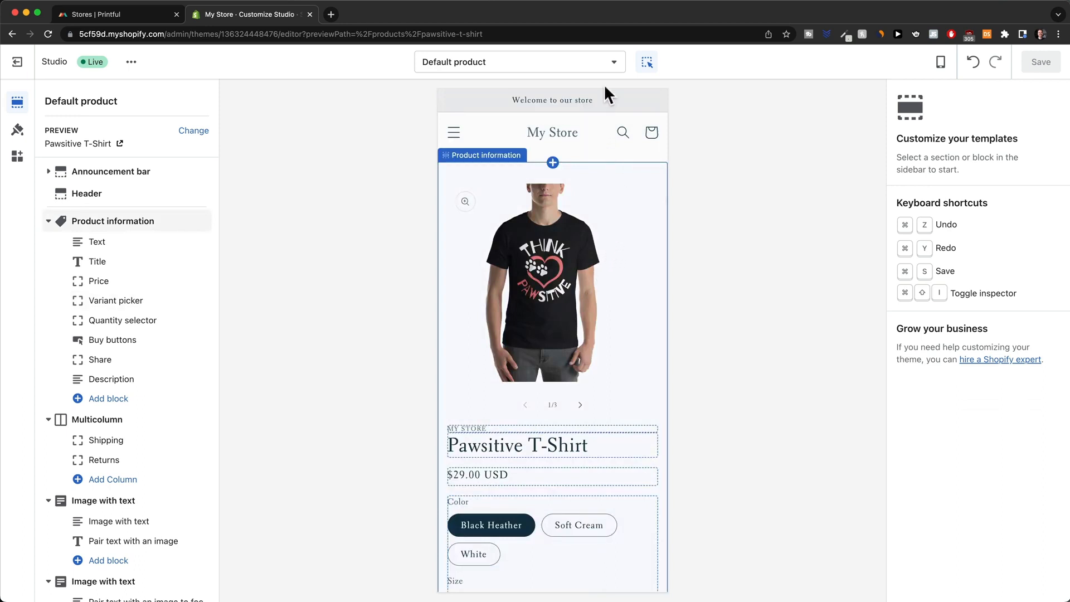
Step: Bring the theme editor back to the Home page and set the preview to Desktop
click(610, 64)
click(488, 127)
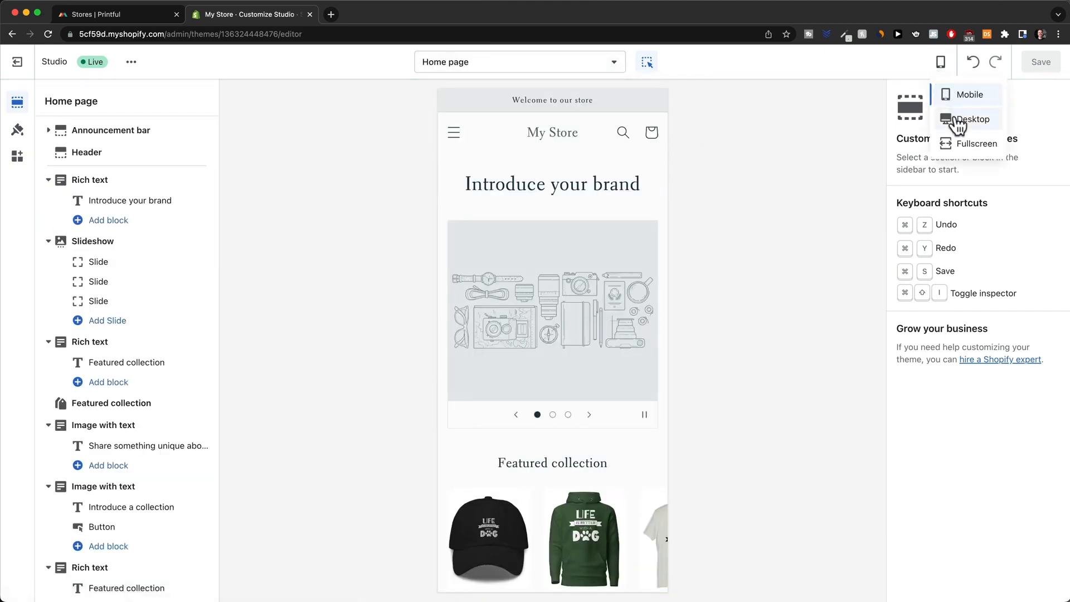
click(959, 120)
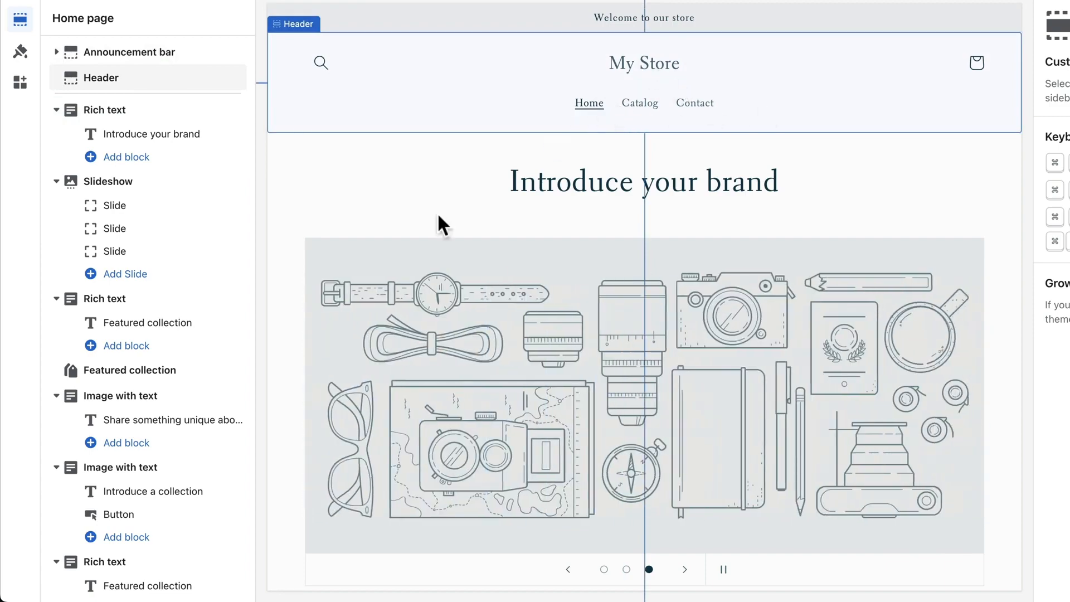
Step: Match the home page sections to the preview by selecting the Footer, the brand introduction rich text, the Slideshow and the Featured collection rich text
scroll(189, 257, down, 10)
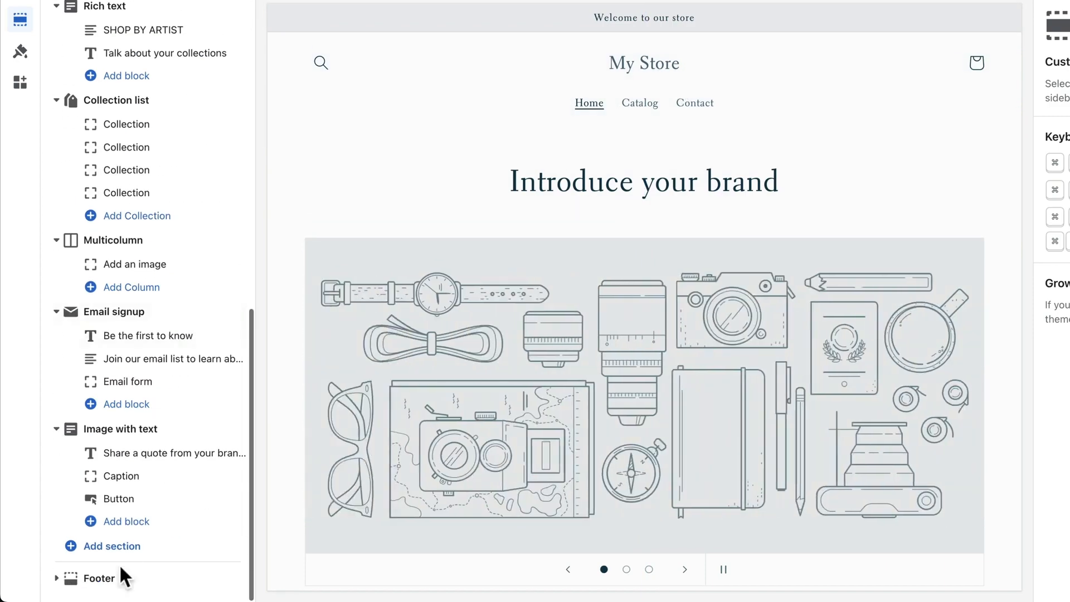
click(100, 580)
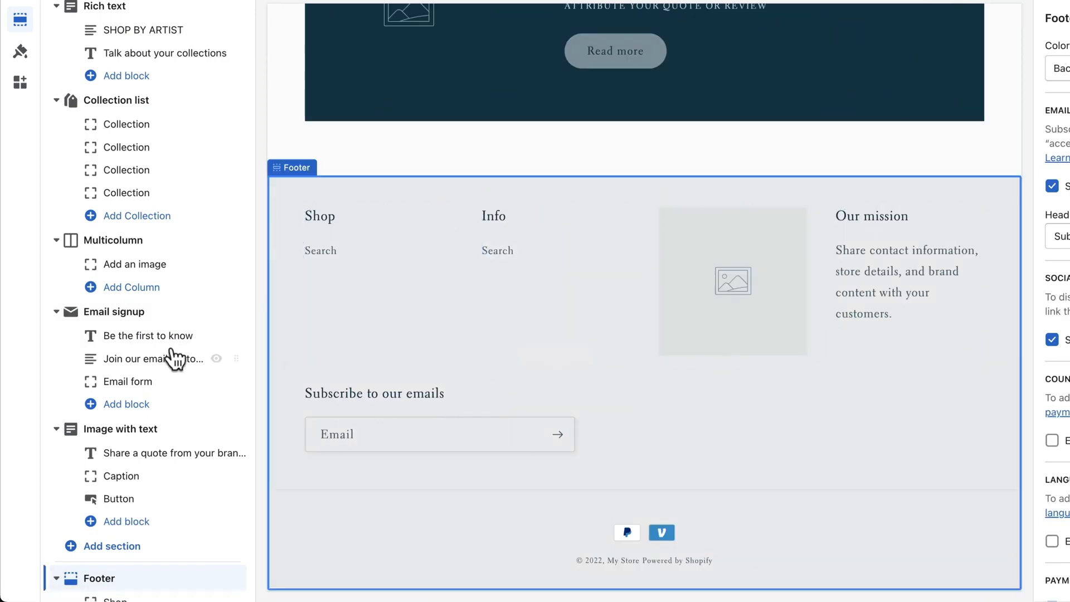
scroll(174, 359, up, 10)
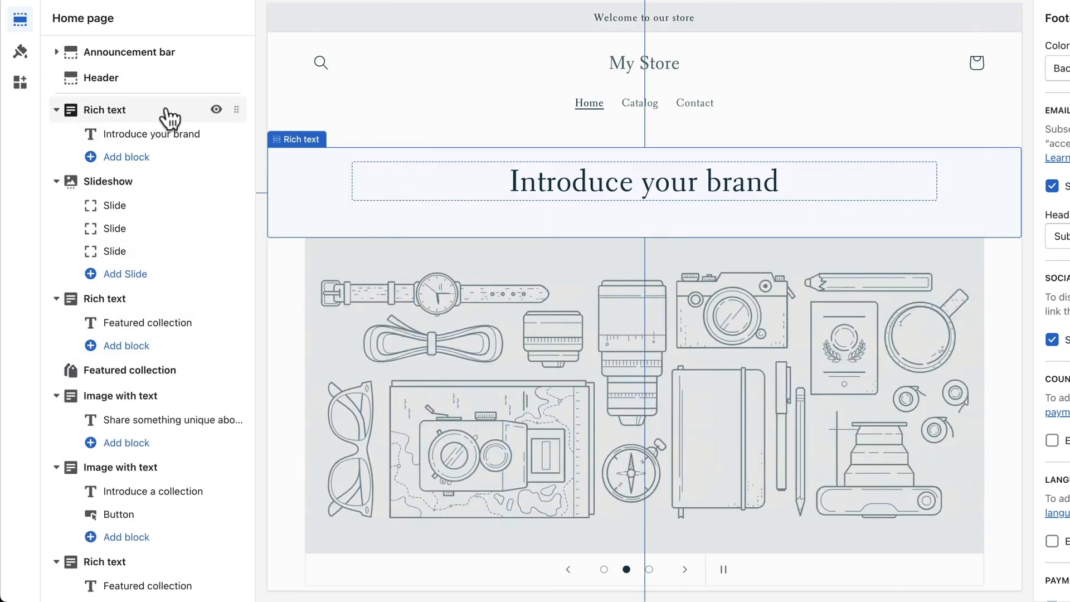
scroll(172, 208, down, 1)
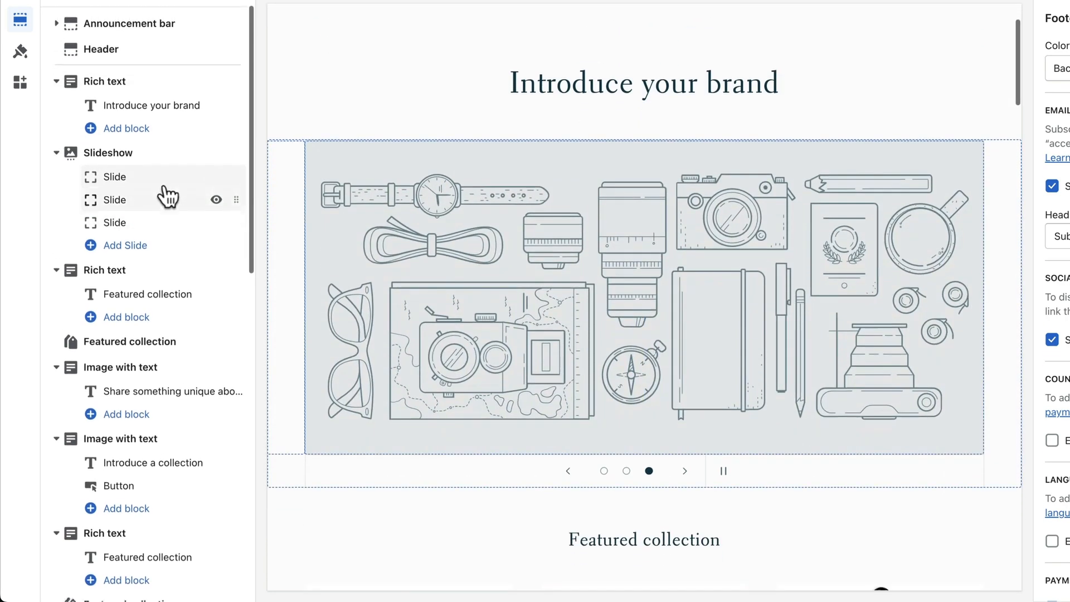
scroll(167, 196, up, 1)
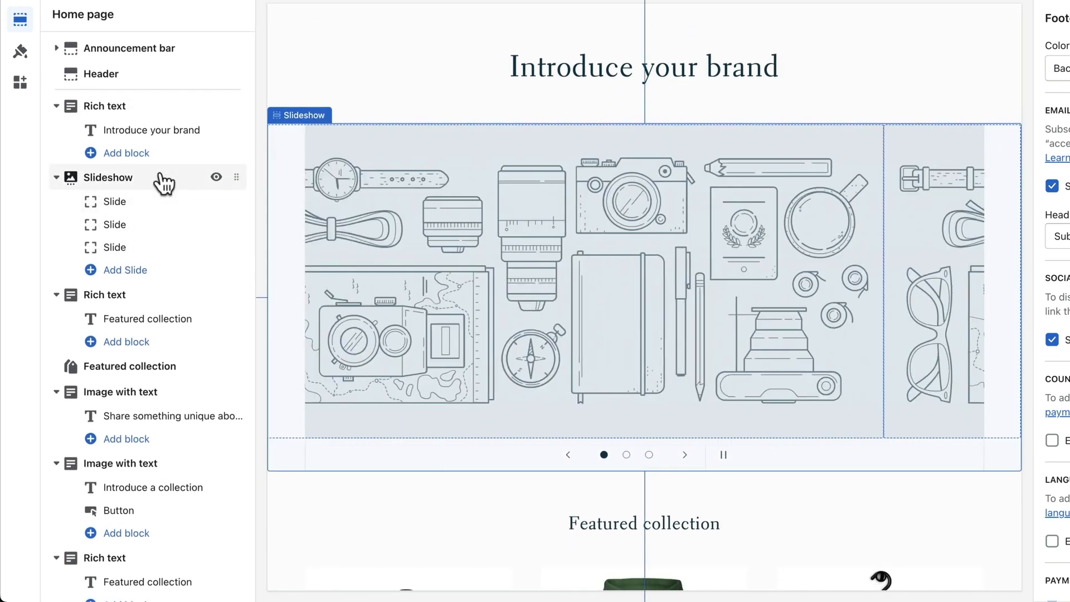
click(146, 109)
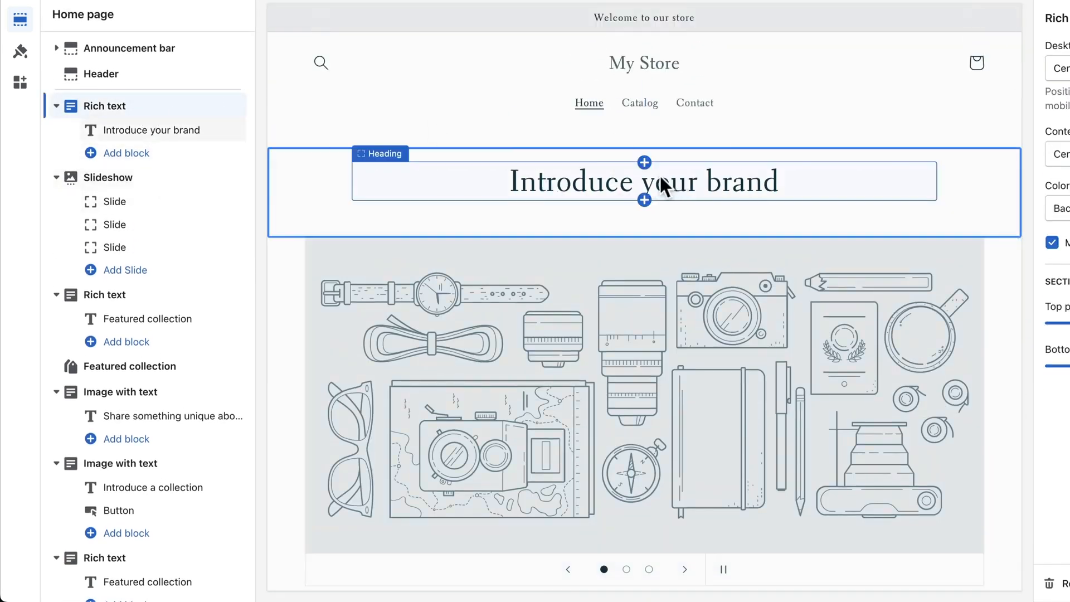
click(182, 178)
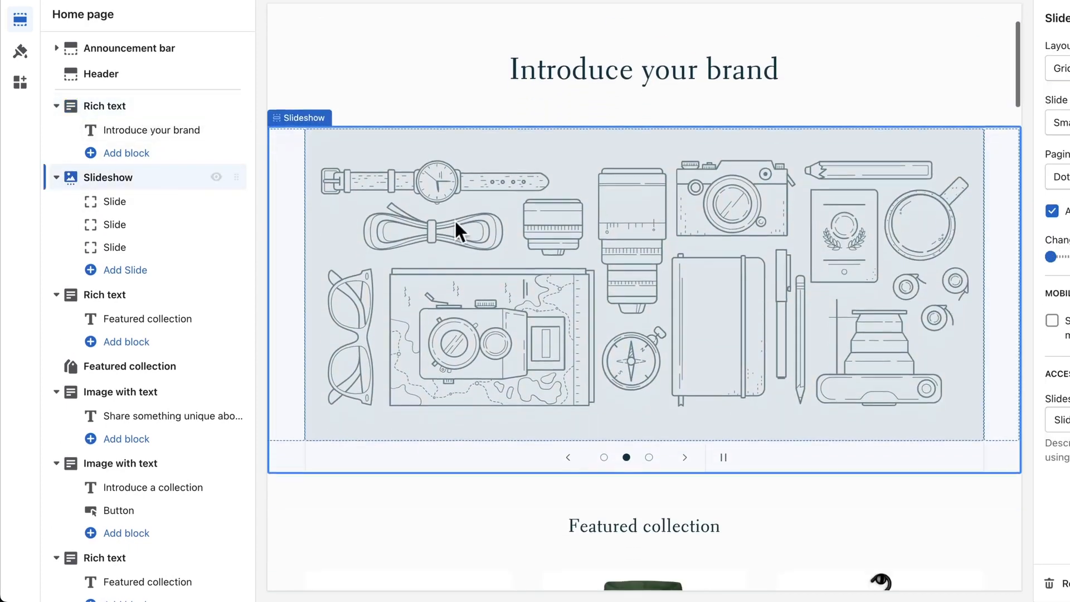
click(124, 293)
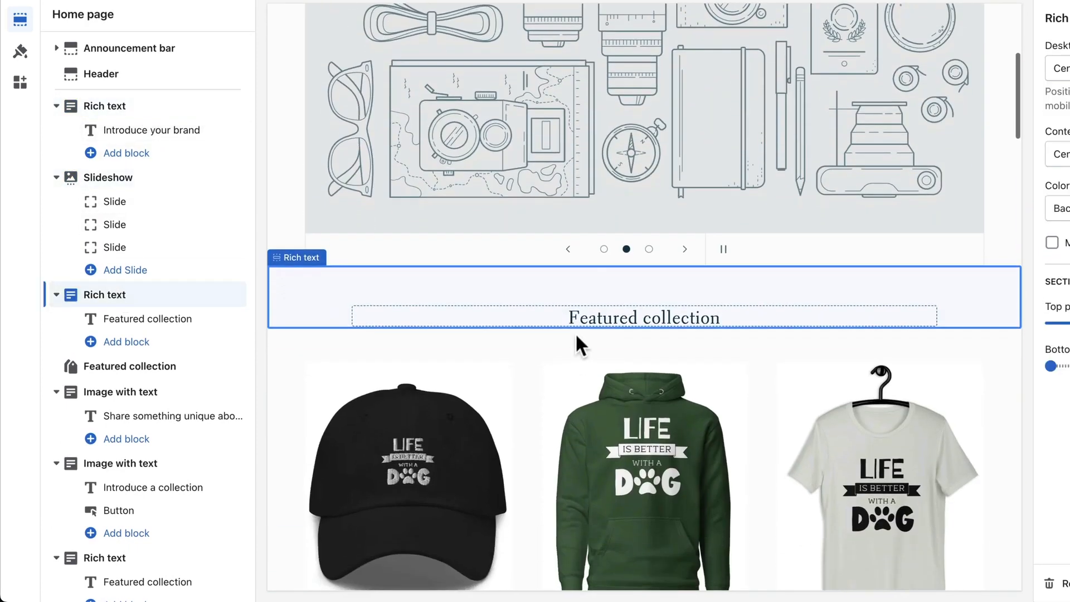
Step: Select the Featured collection section and the brand introduction rich text section to match each with its area in the preview
click(144, 370)
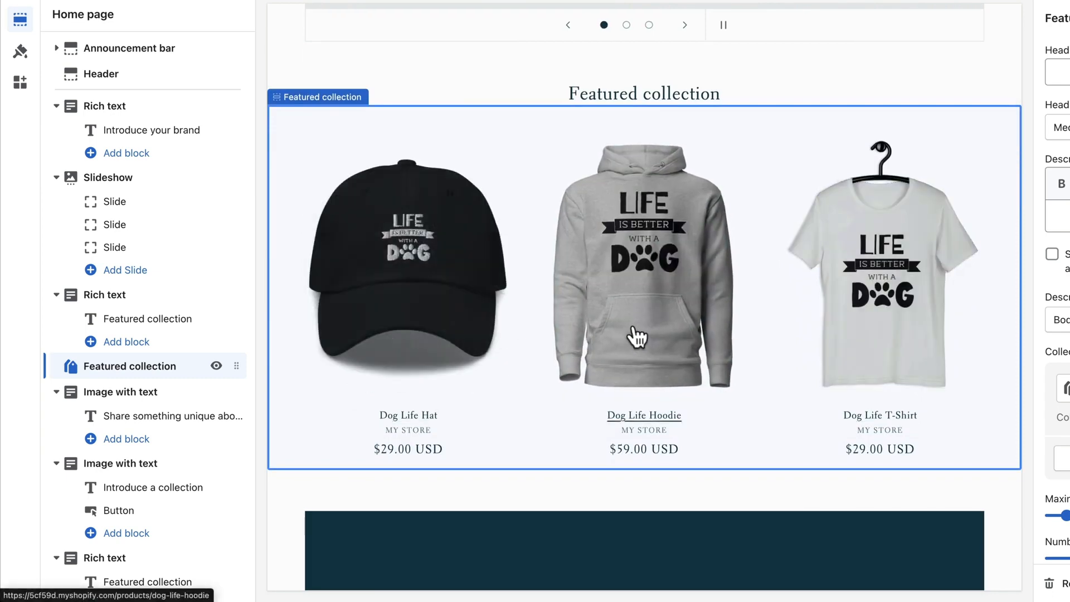
scroll(628, 330, up, 10)
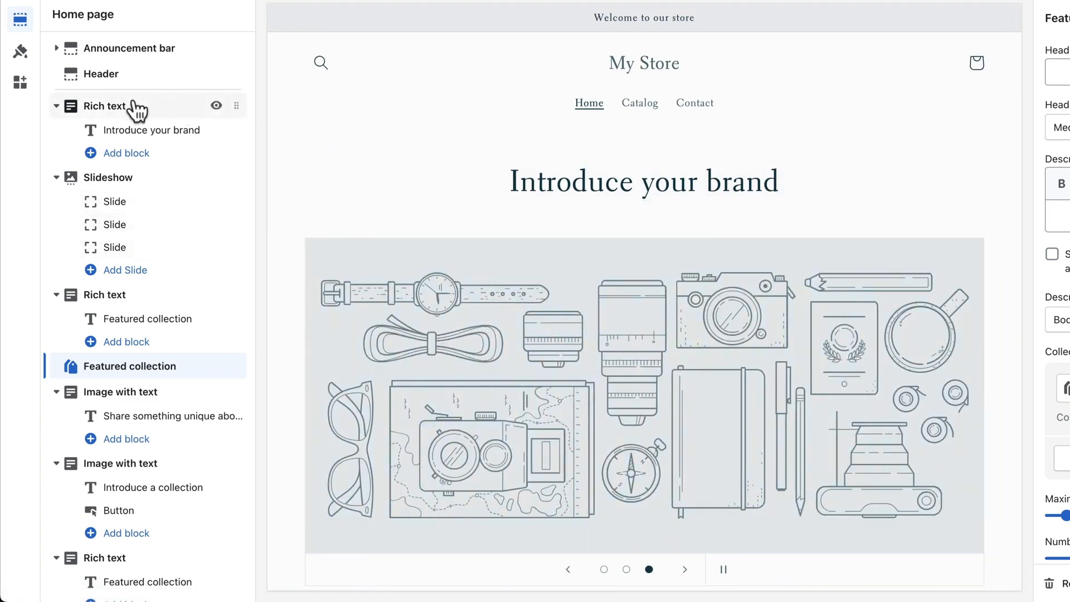
click(112, 110)
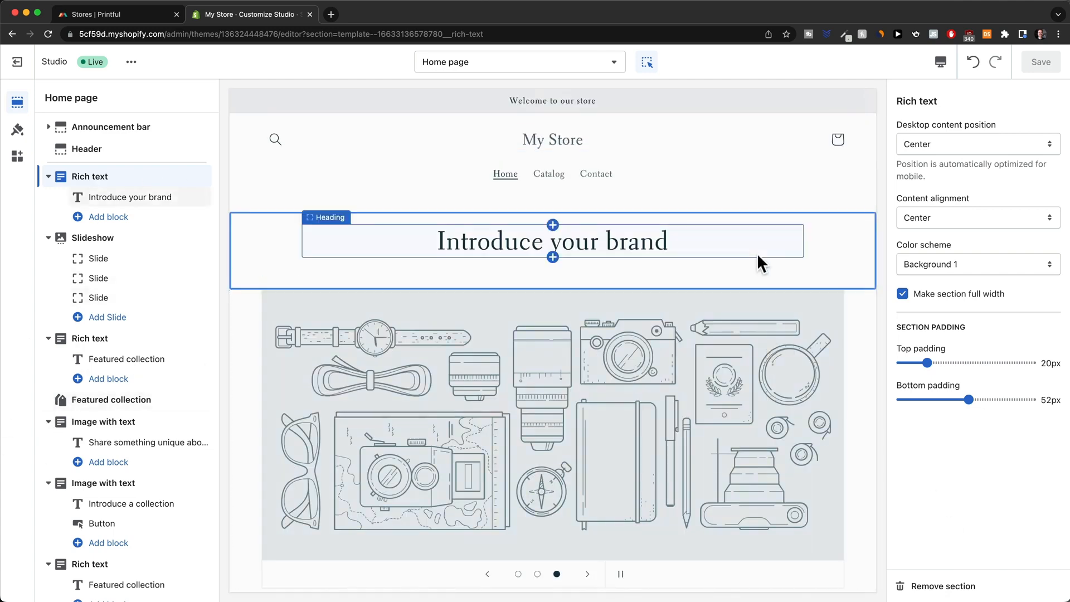
click(758, 257)
click(830, 254)
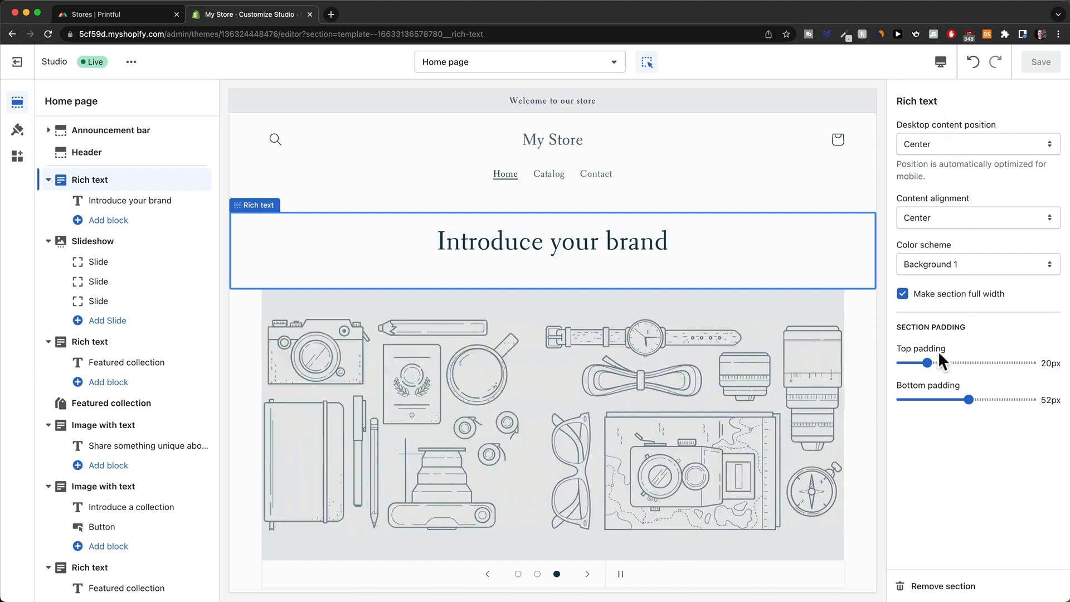
Step: Try the Left desktop content position on the brand introduction rich text section and return it to Center
click(944, 144)
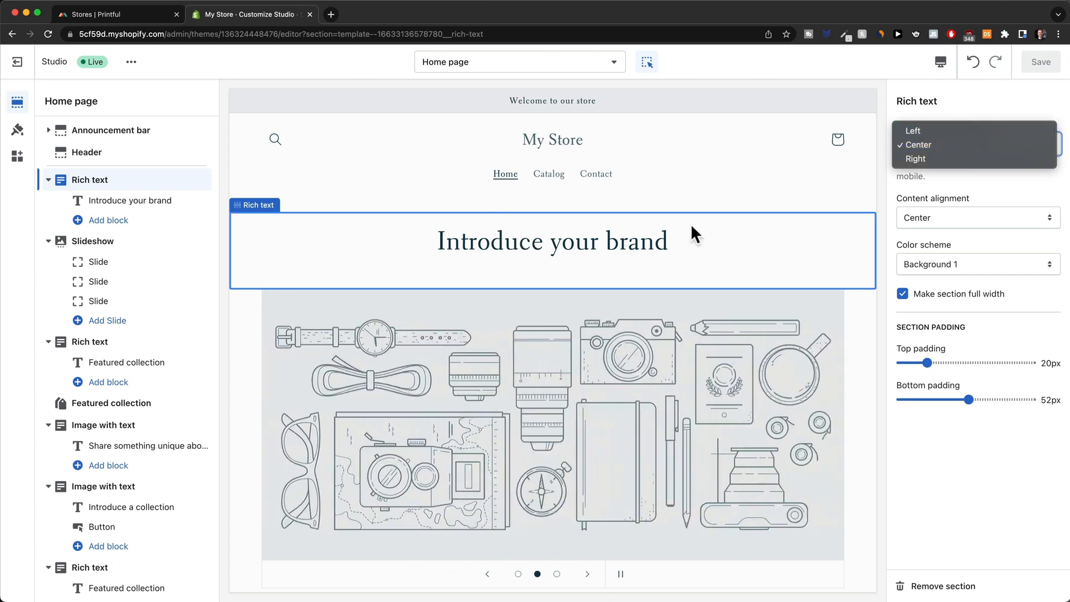
click(943, 132)
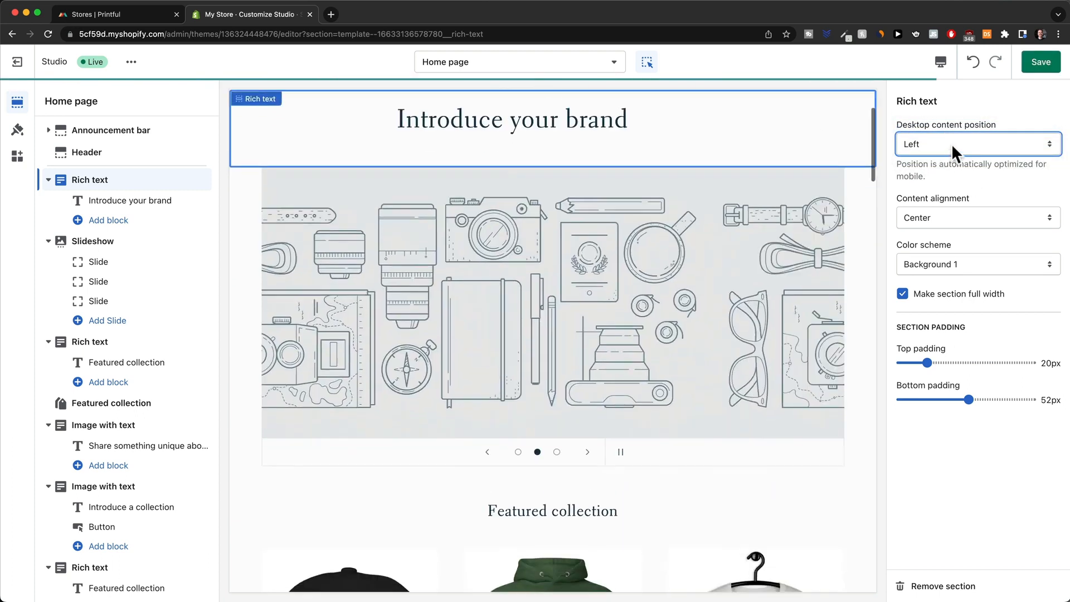
click(990, 139)
click(967, 156)
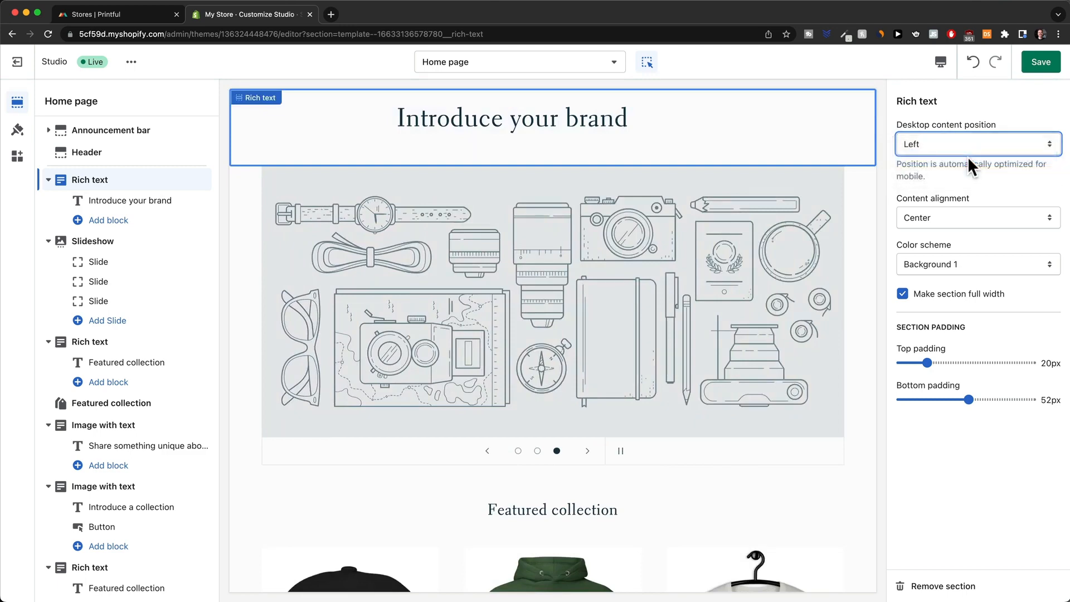
Step: Open the "Introduce your brand" heading block for editing and go back to its rich text section's settings
click(584, 240)
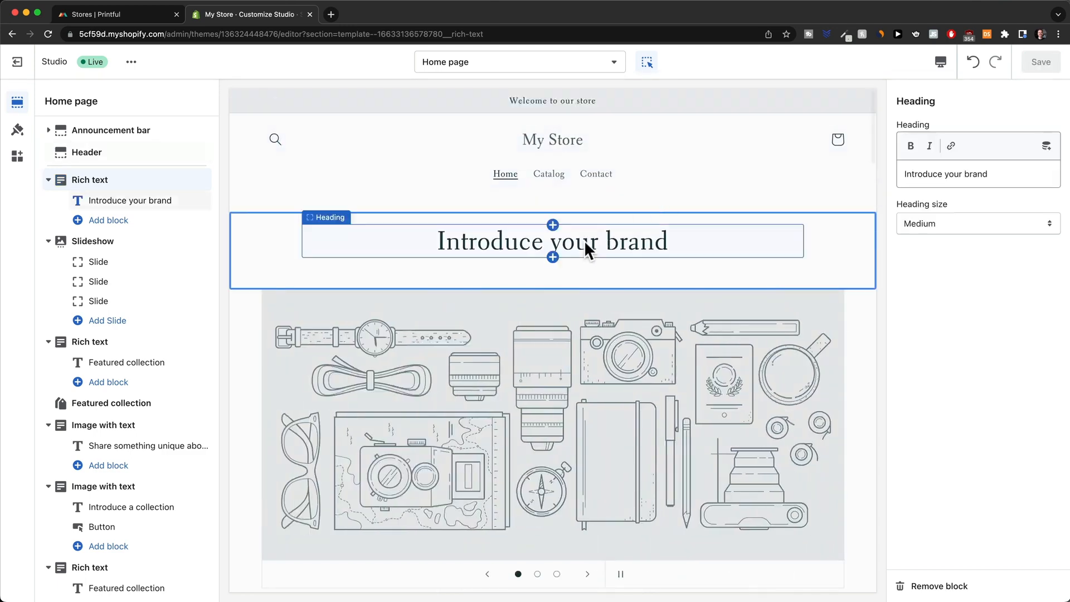
click(959, 168)
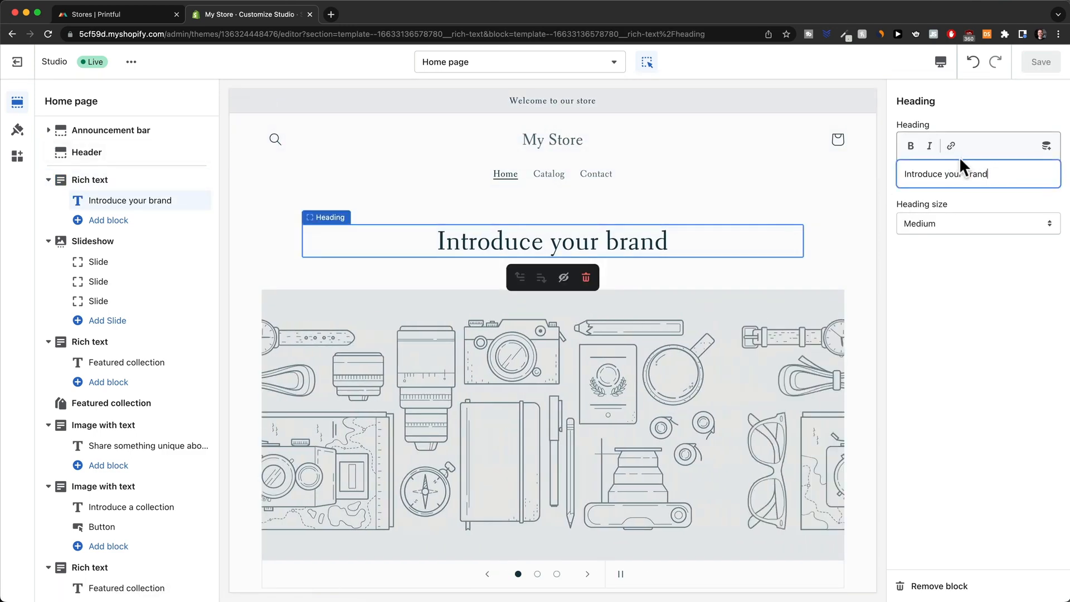
click(860, 238)
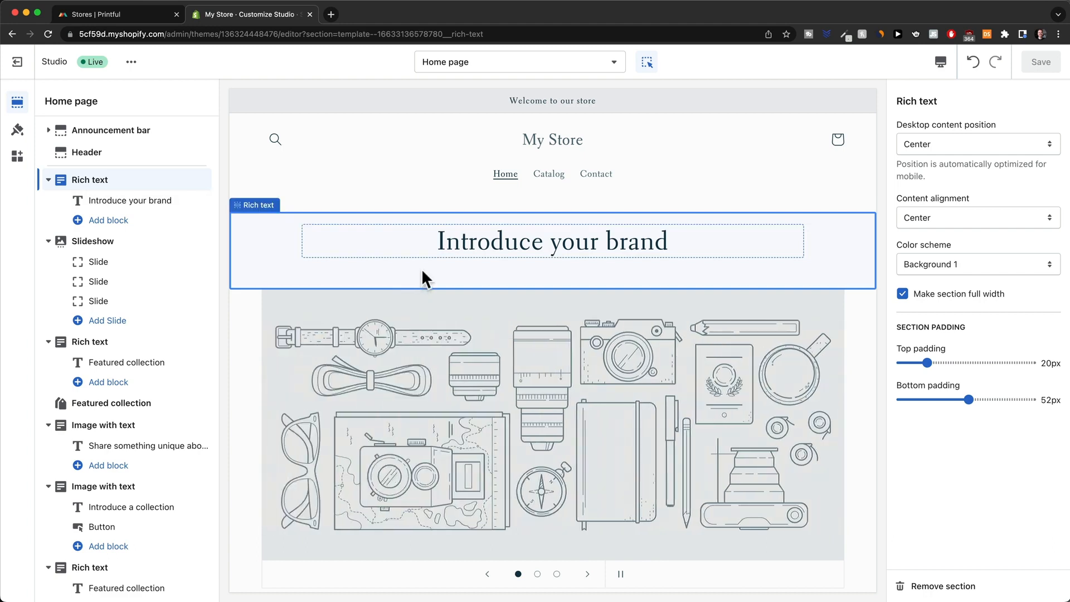
Step: Try moving the brand introduction rich text section below the Slideshow and put it back above the Slideshow
mouse_move(206, 181)
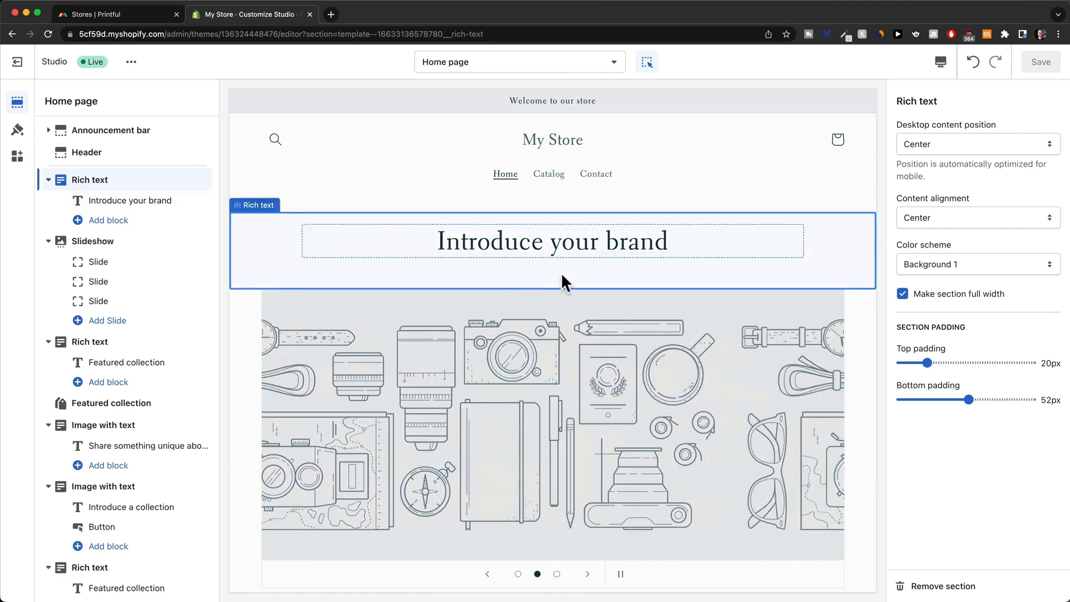
scroll(560, 273, down, 3)
scroll(557, 335, up, 3)
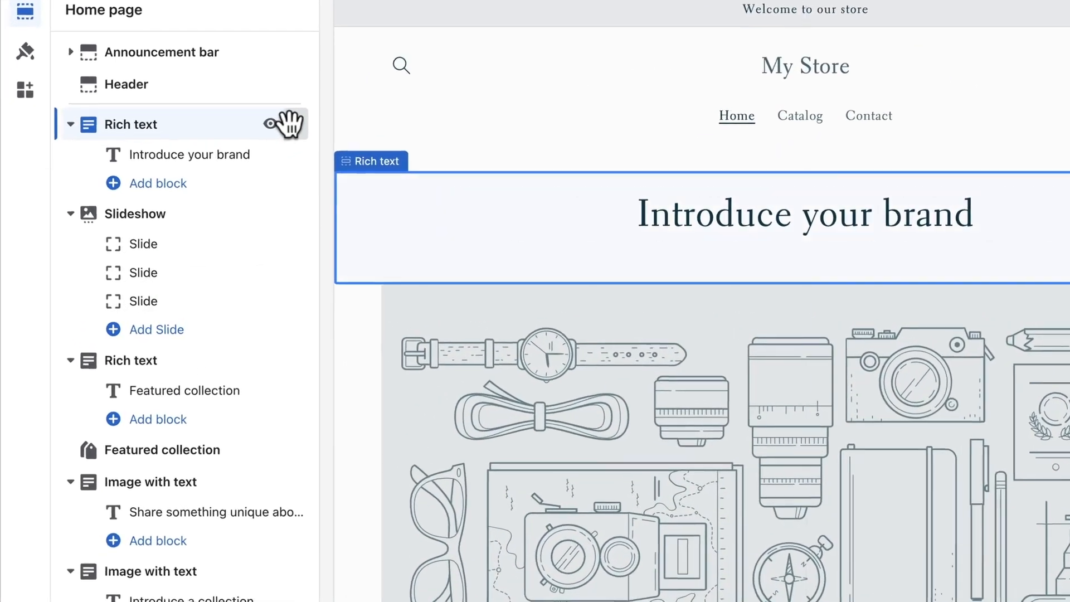
drag(199, 179, 200, 180)
drag(290, 124, 255, 209)
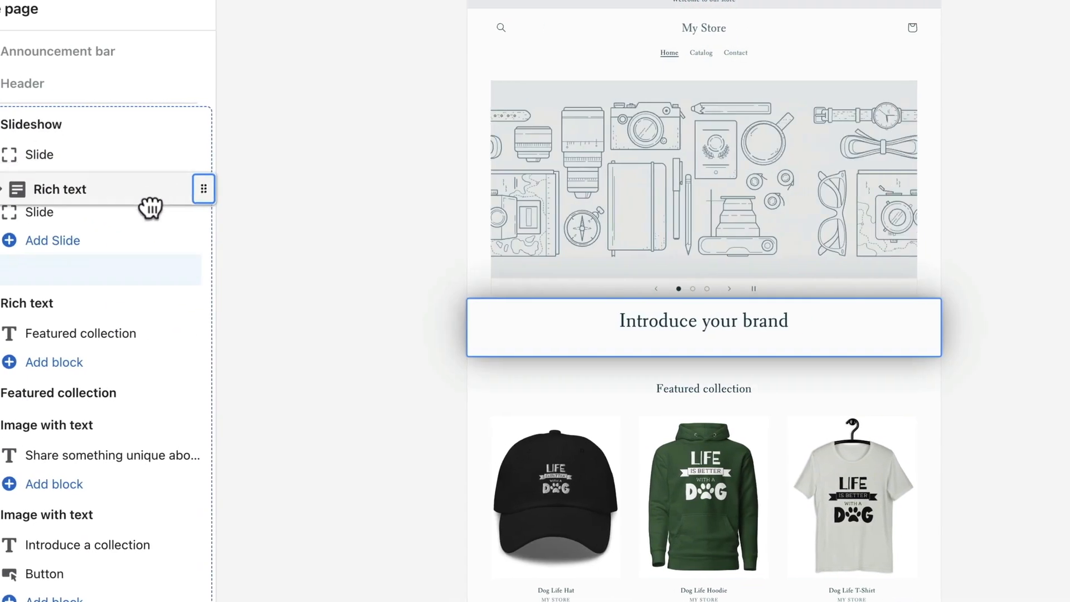
drag(150, 208, 93, 278)
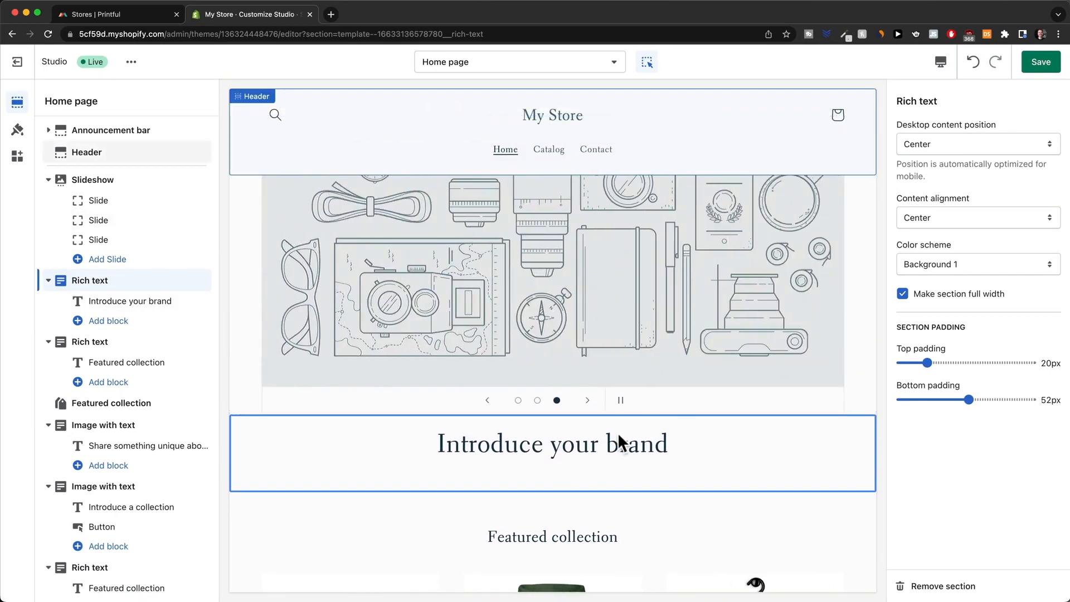
scroll(702, 546, down, 1)
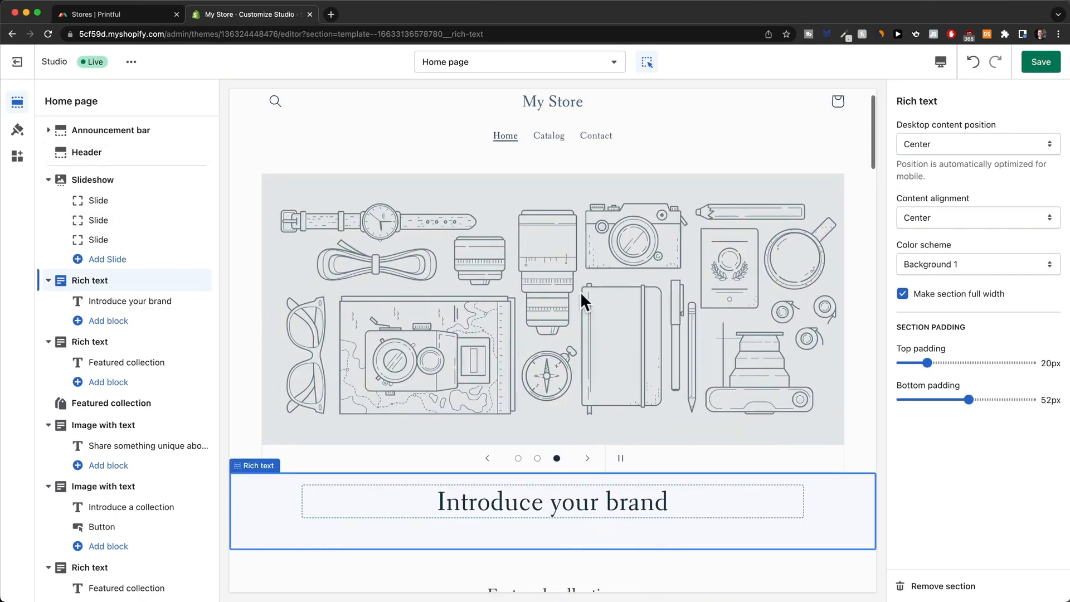
drag(203, 277, 203, 186)
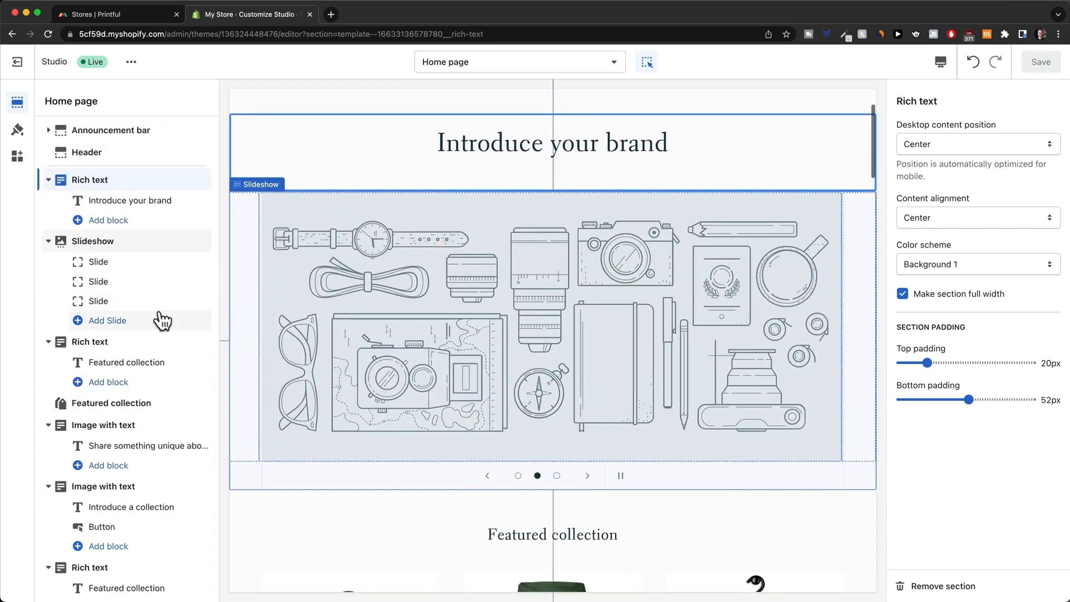
Step: Remove the "Featured collection" rich text section between the Slideshow and the first product collection
scroll(161, 321, down, 3)
mouse_move(162, 321)
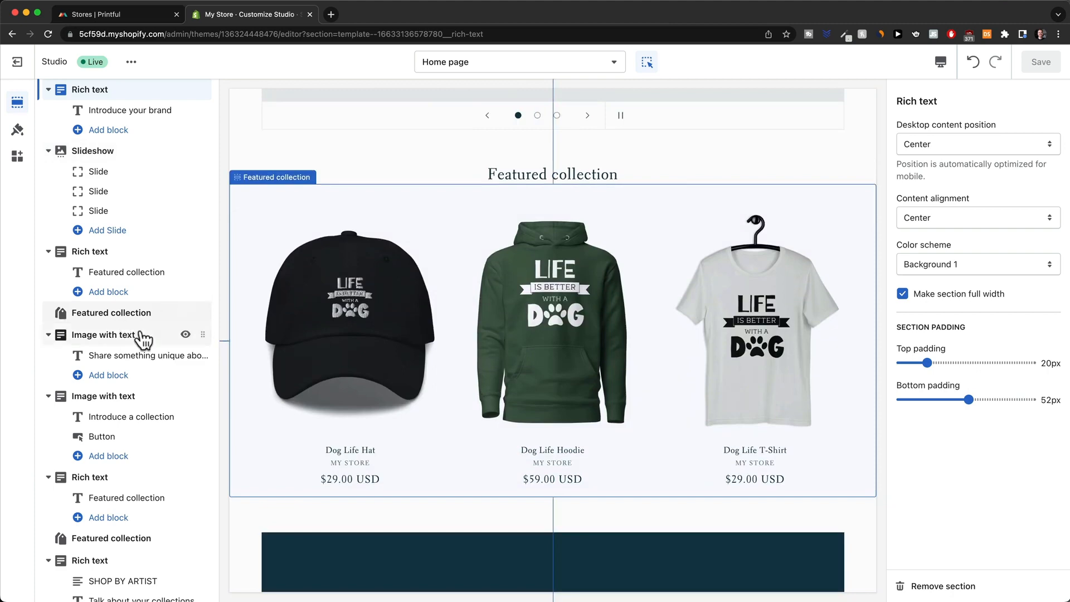
mouse_move(144, 337)
scroll(144, 337, down, 1)
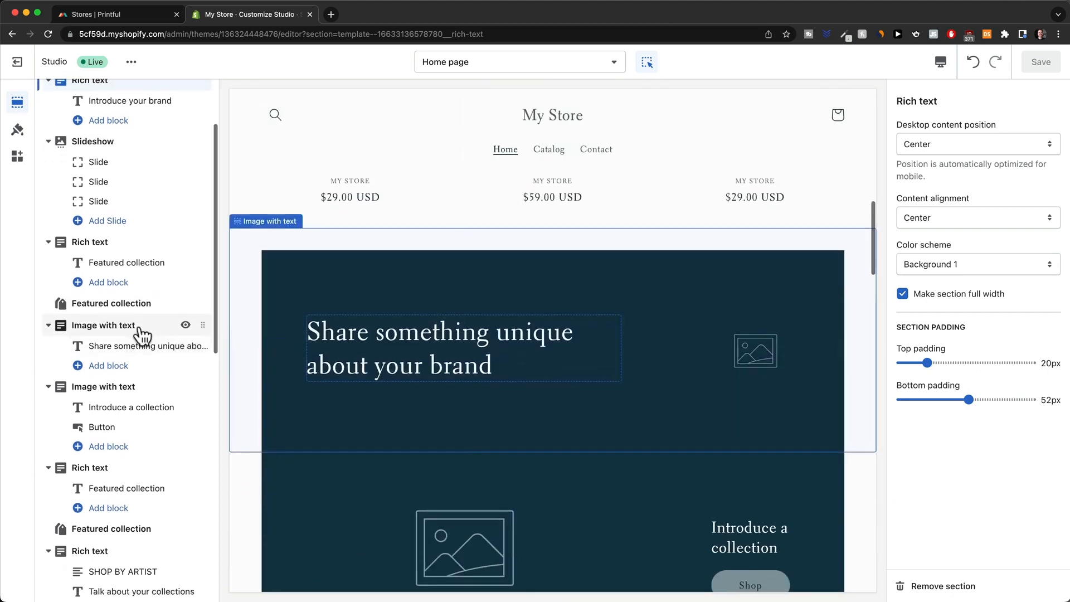
scroll(143, 336, up, 3)
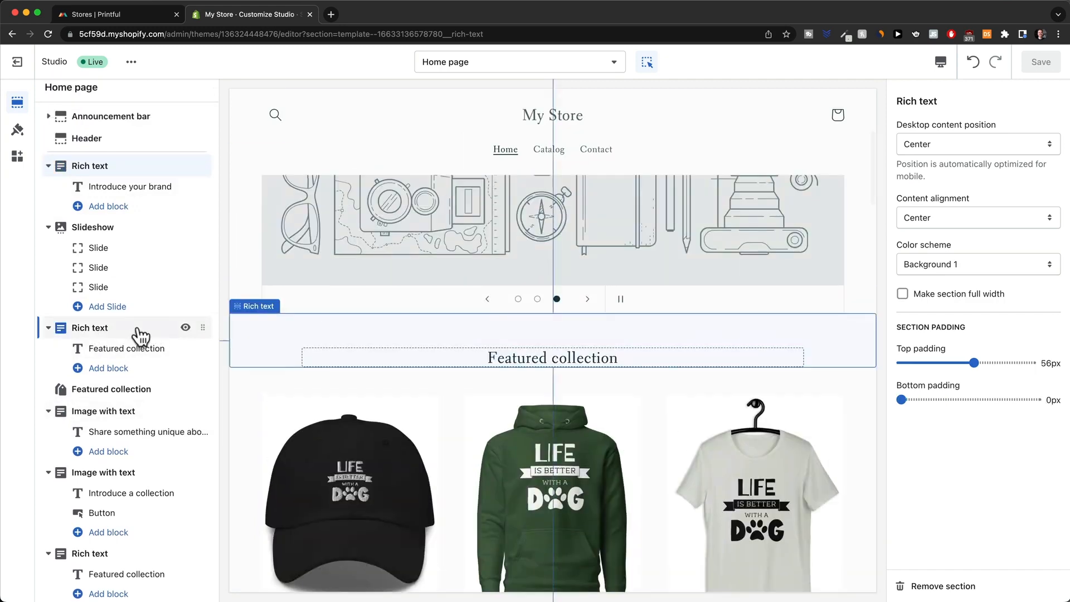
click(146, 334)
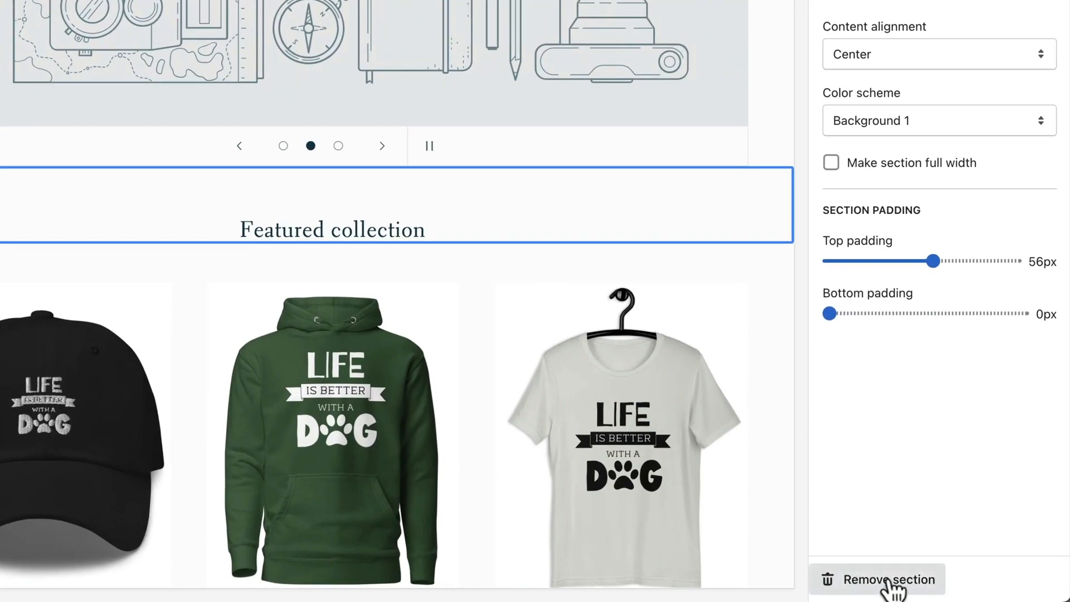
click(891, 582)
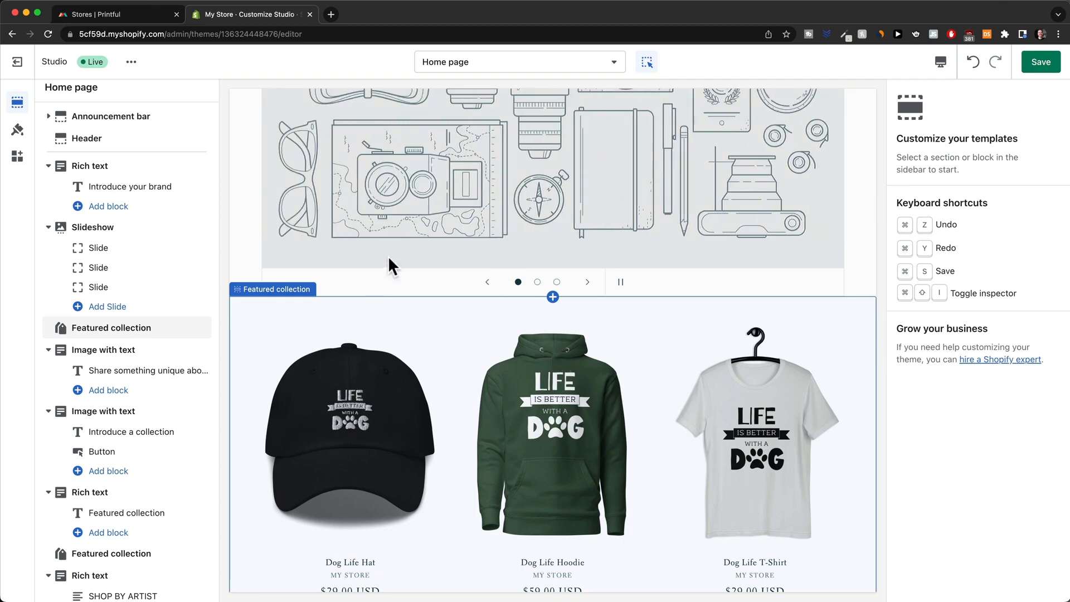
Step: Add a Featured product section at the end of the home page template, finding it with the search term "featured"
scroll(175, 354, down, 2)
scroll(167, 353, down, 8)
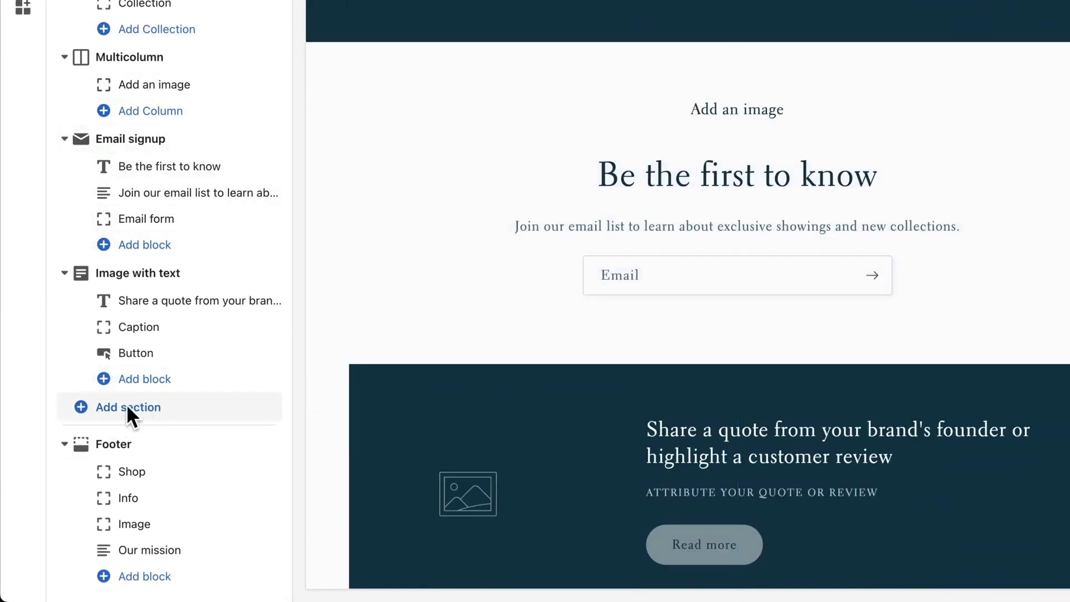
click(126, 405)
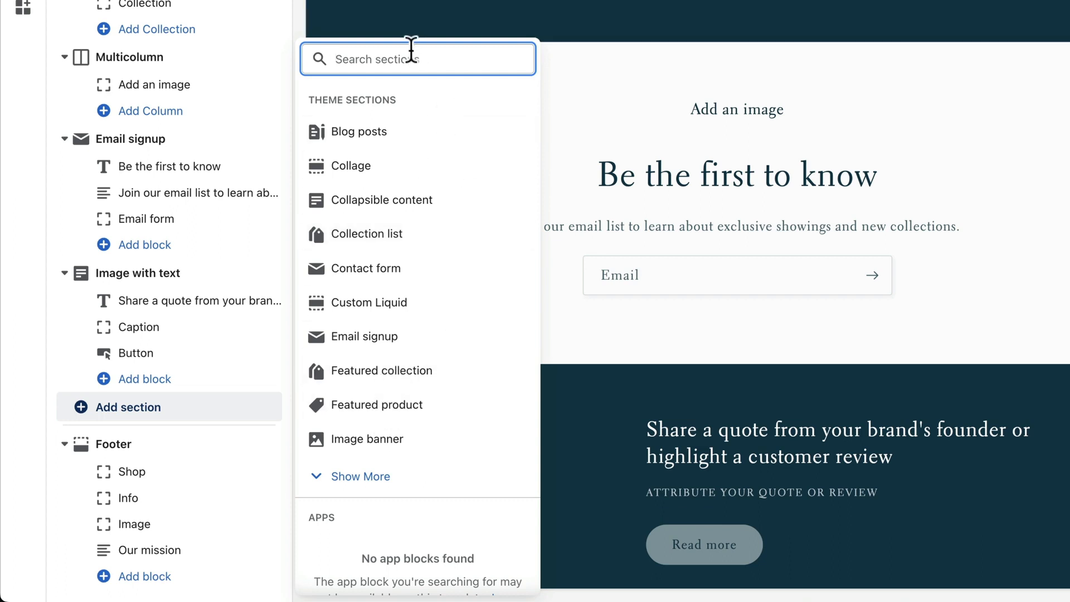
text(feature)
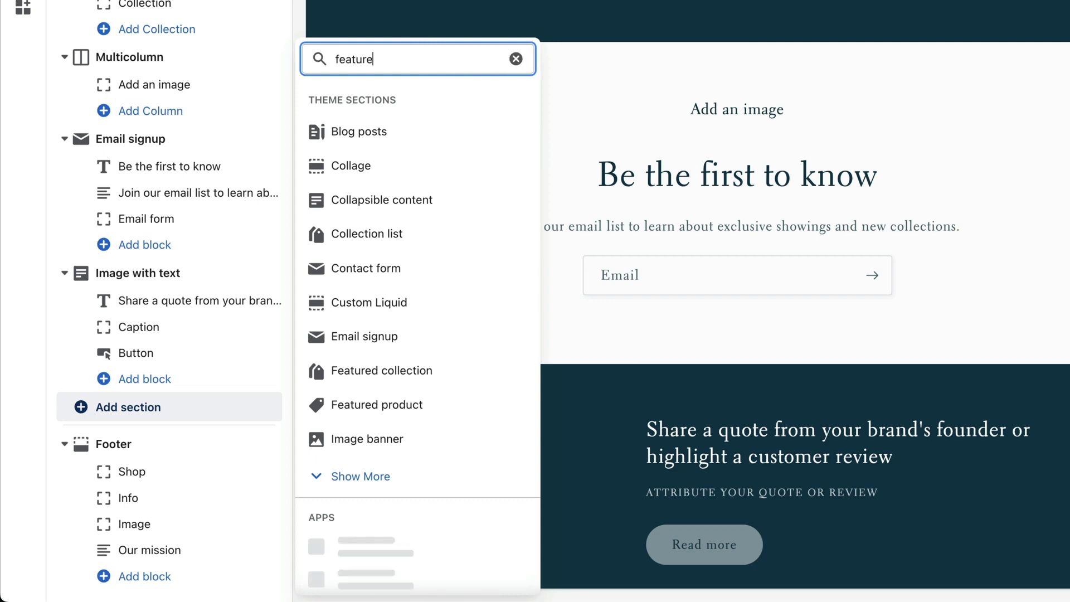
text(d)
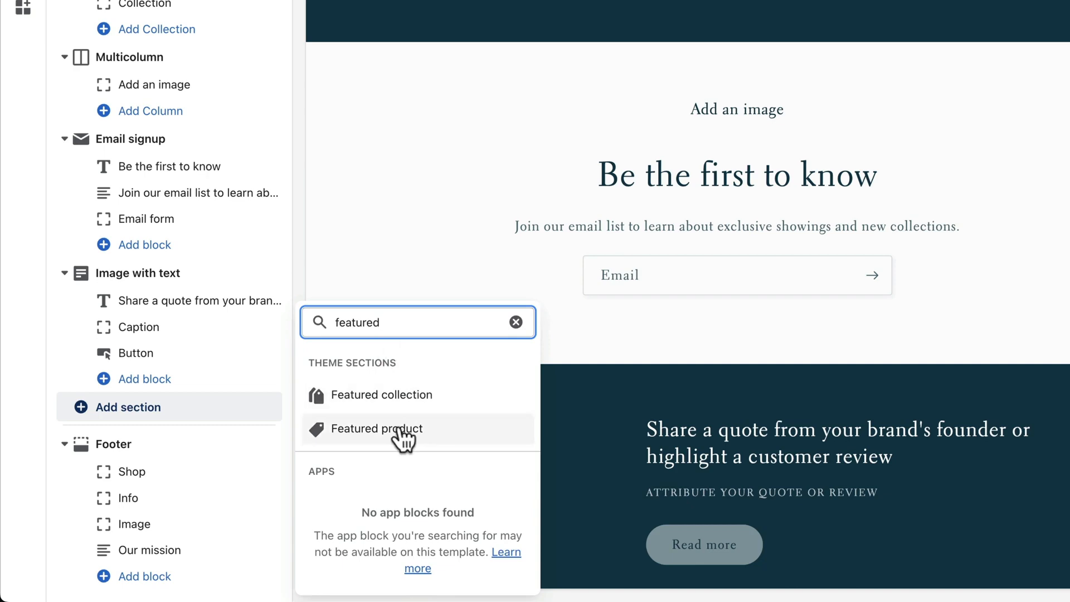
click(438, 437)
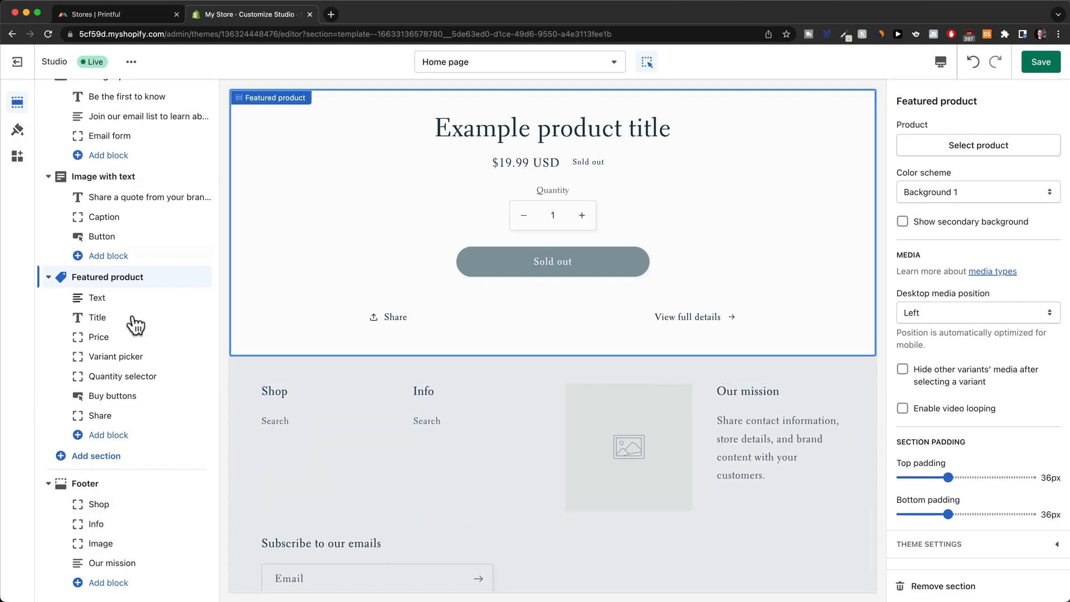
Step: Move the Featured product section directly below the Featured collection and assign the Dog Life T-Shirt as its product
scroll(124, 306, up, 1)
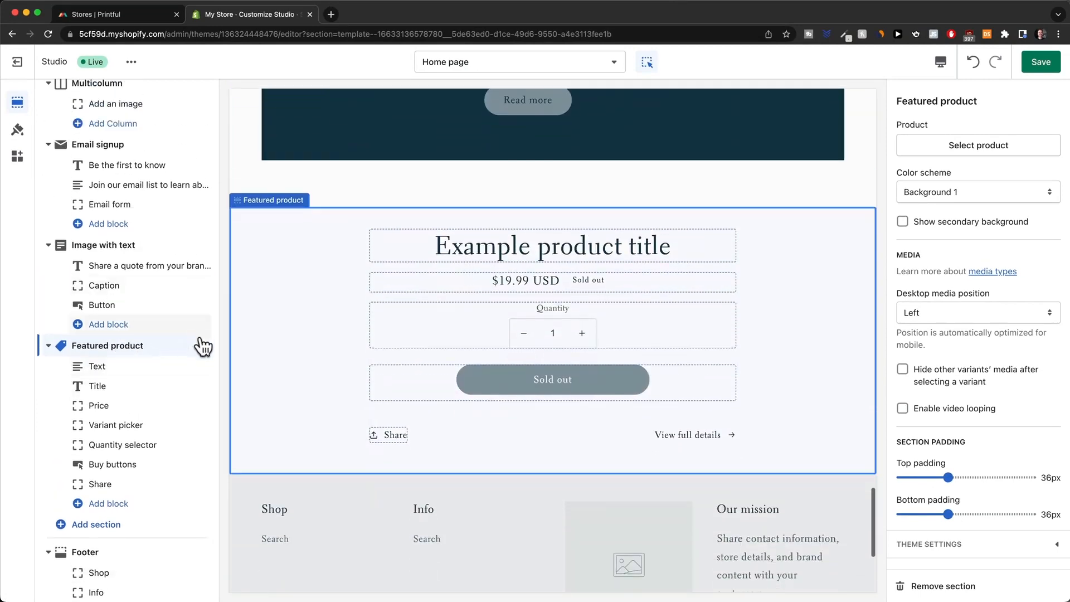
drag(202, 345, 127, 301)
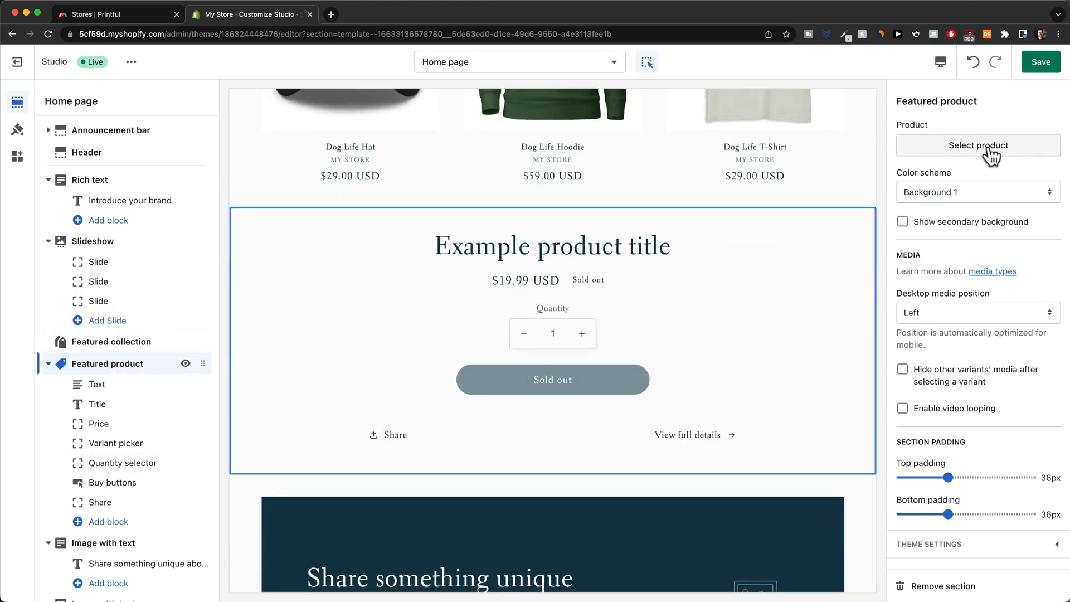
click(981, 151)
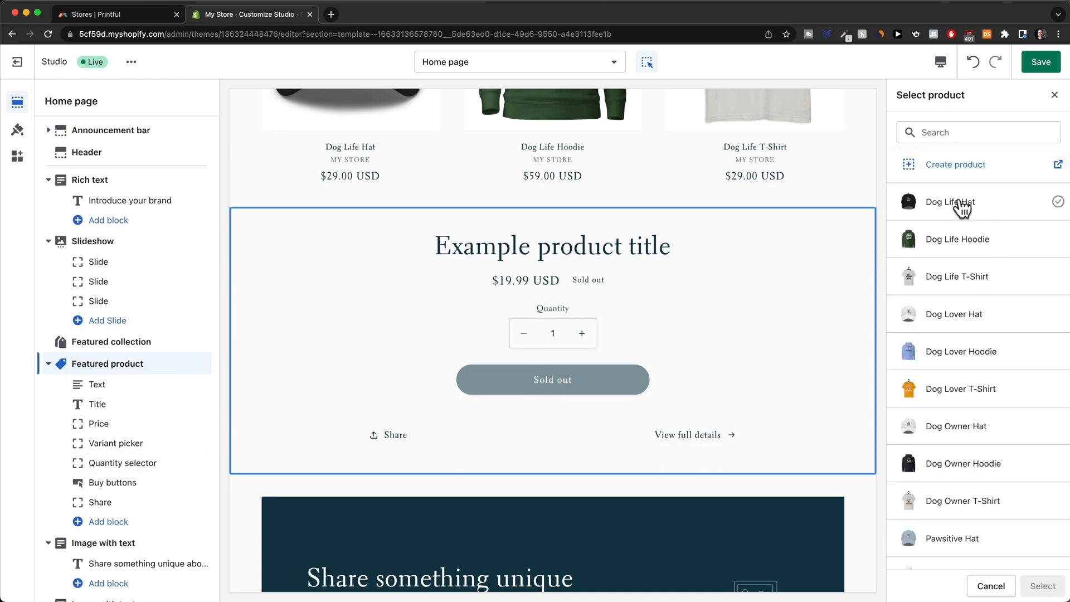
click(954, 281)
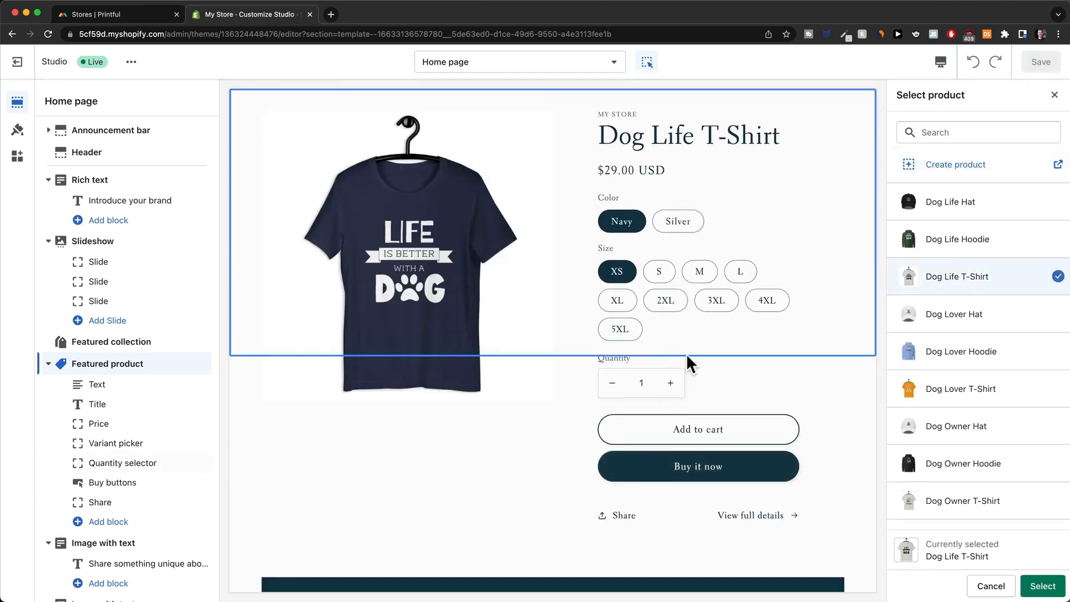
scroll(686, 353, up, 5)
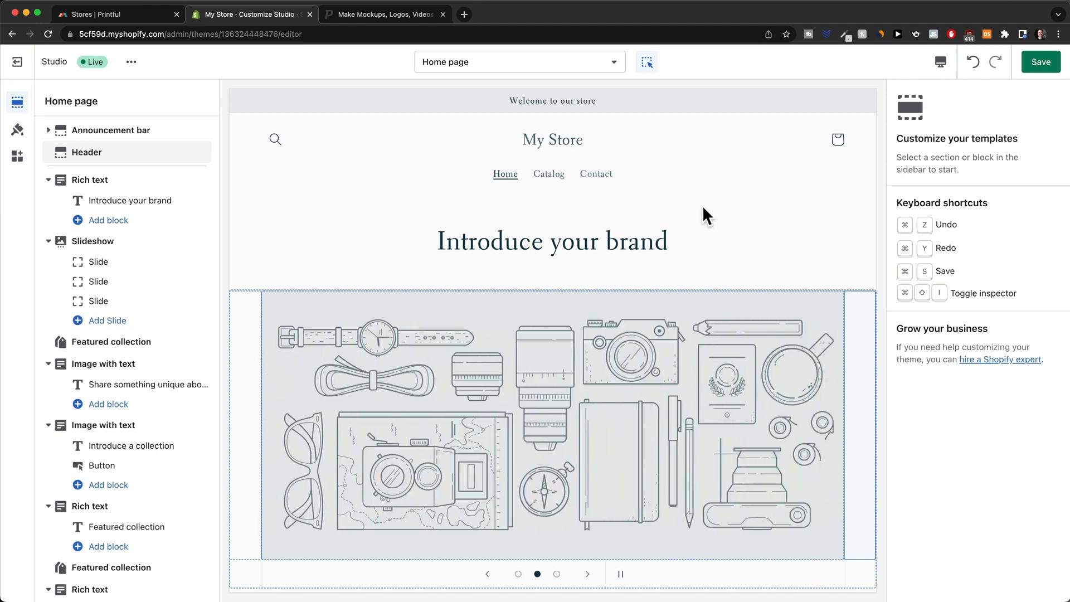
Step: Switch to Placeit and search its templates for "tshirt mockup dog"
click(365, 14)
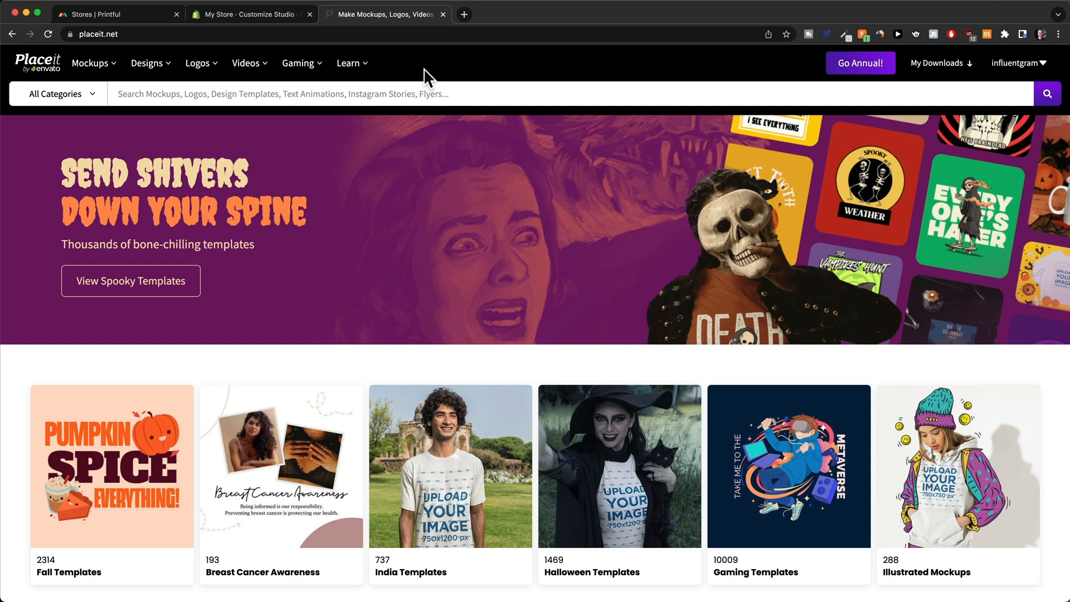
click(189, 95)
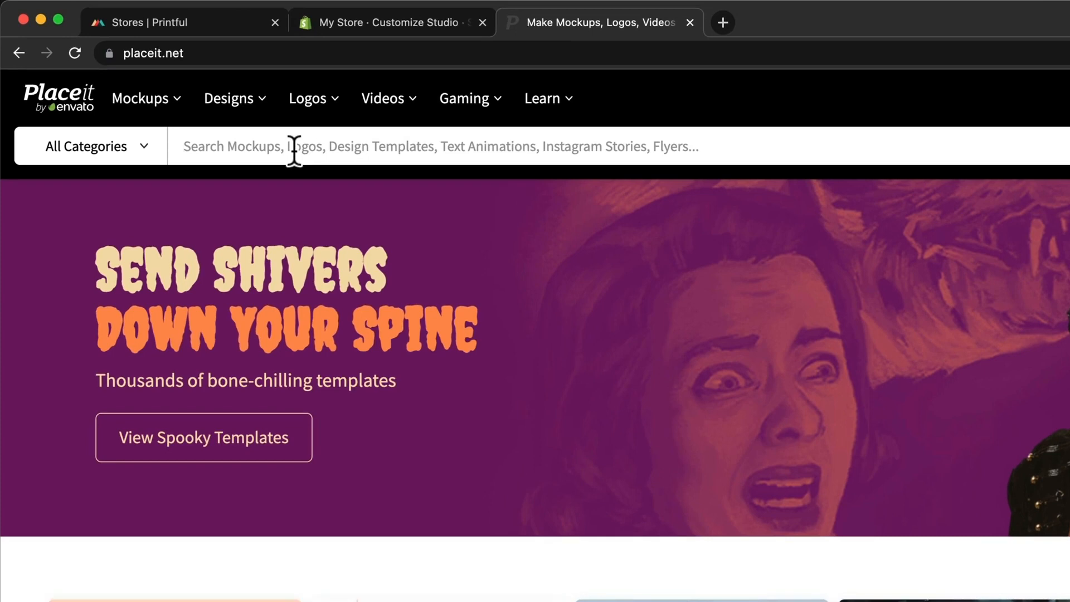
text(tshirt muc)
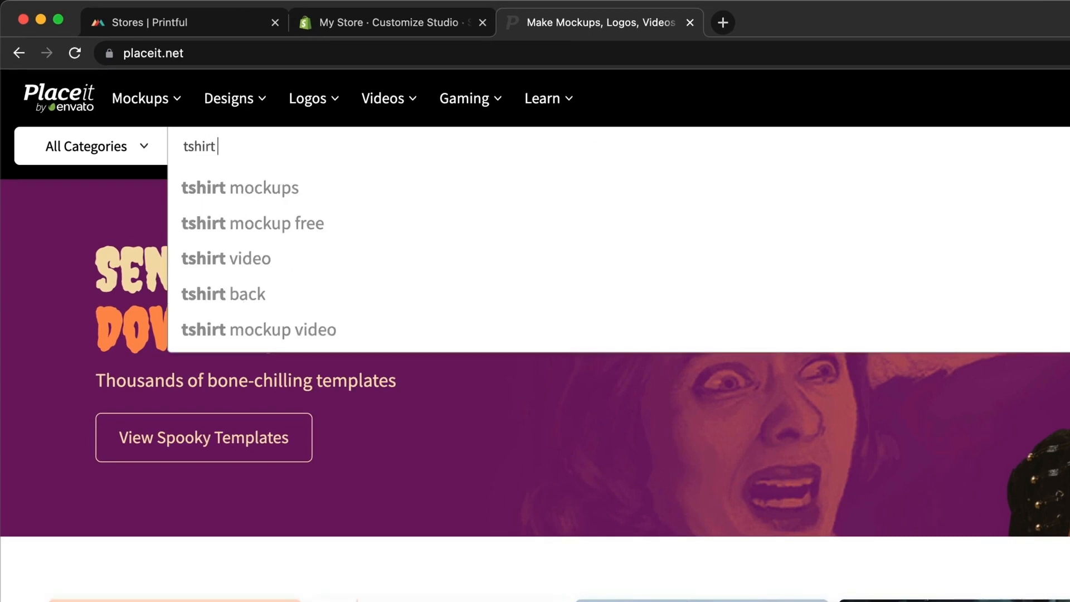
key(BackSpace)
key(BackSpace)
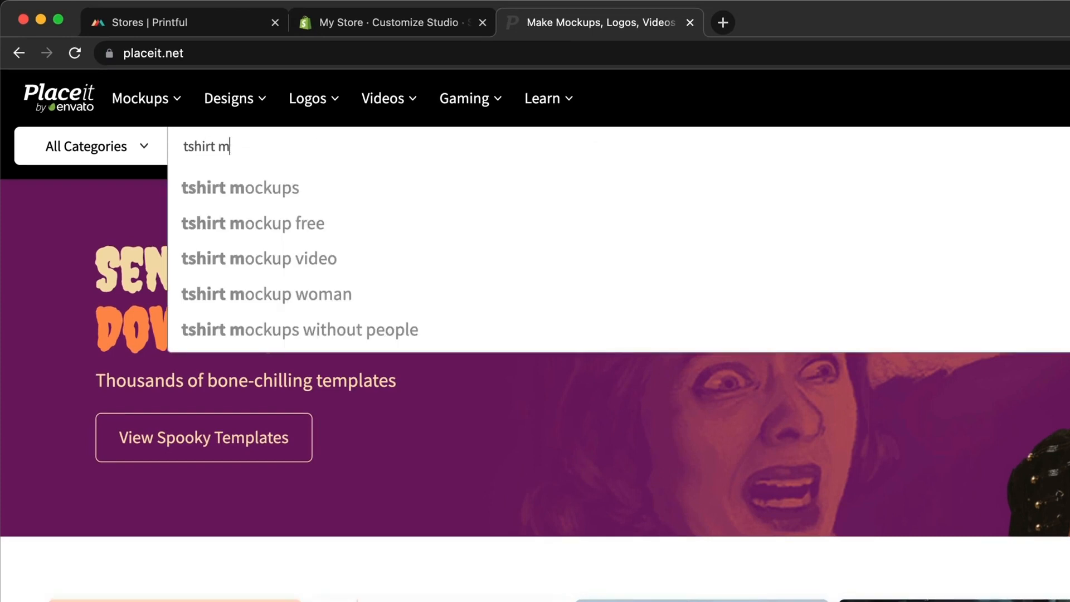
text(ocku)
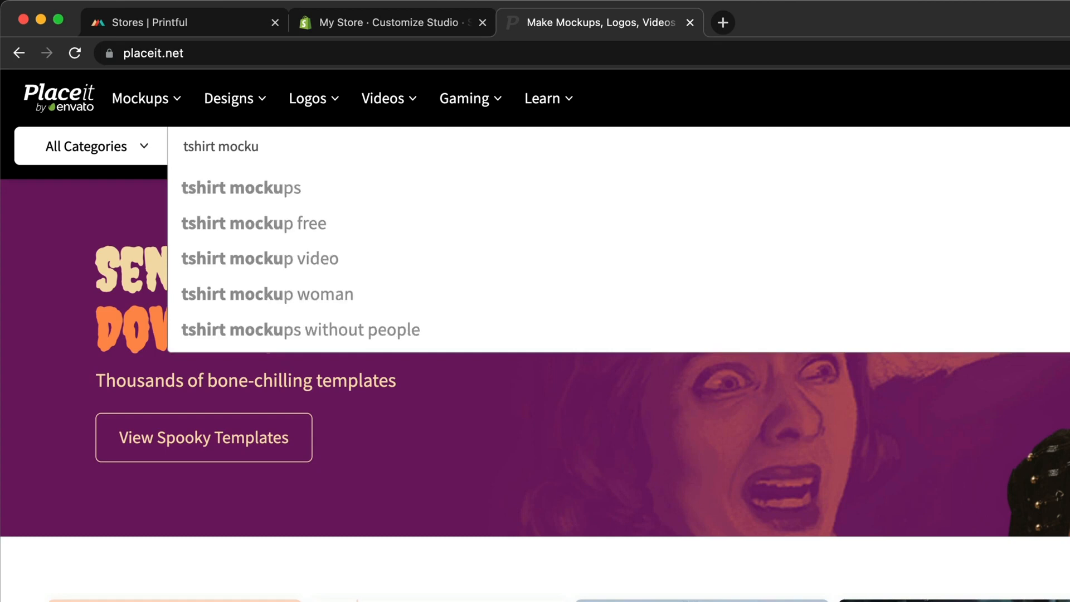
text(p dog)
key(Return)
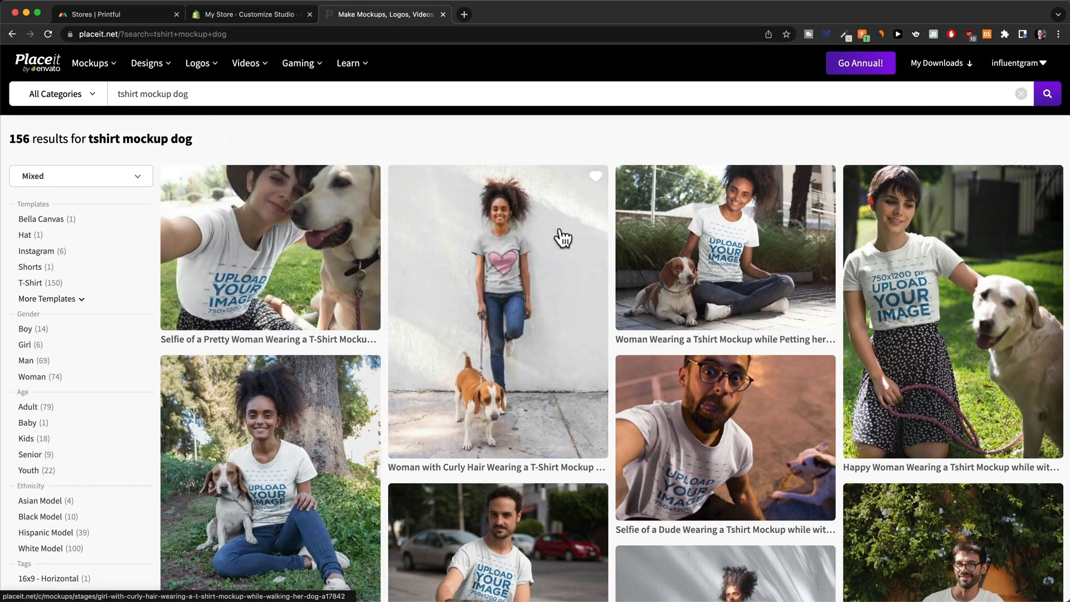
Step: Browse the dog T-shirt mockups and open the one of the woman sitting outdoors while petting her dog
scroll(623, 175, down, 2)
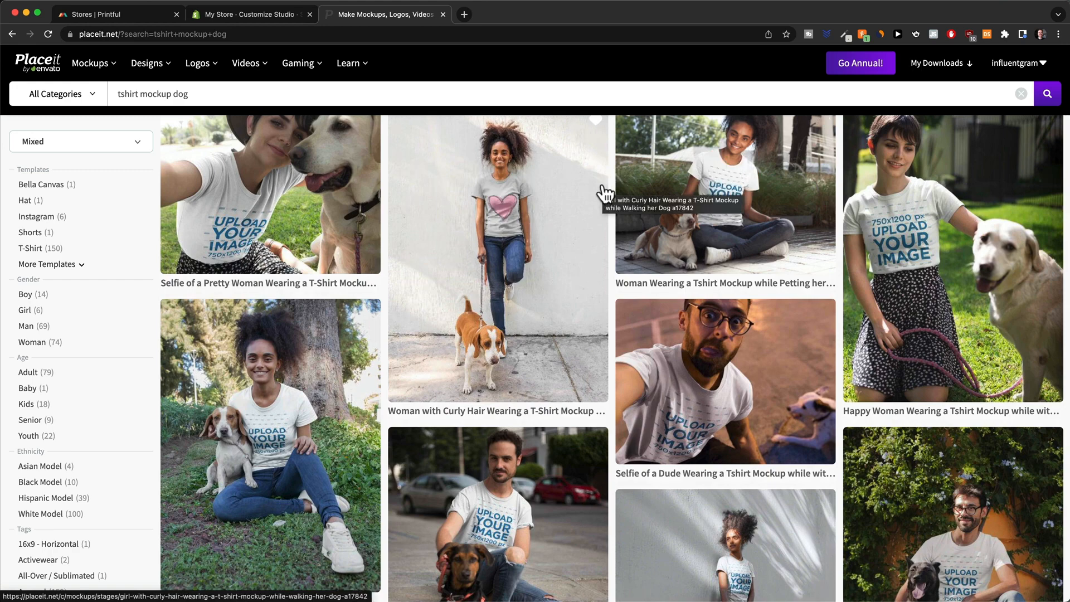
scroll(550, 285, up, 2)
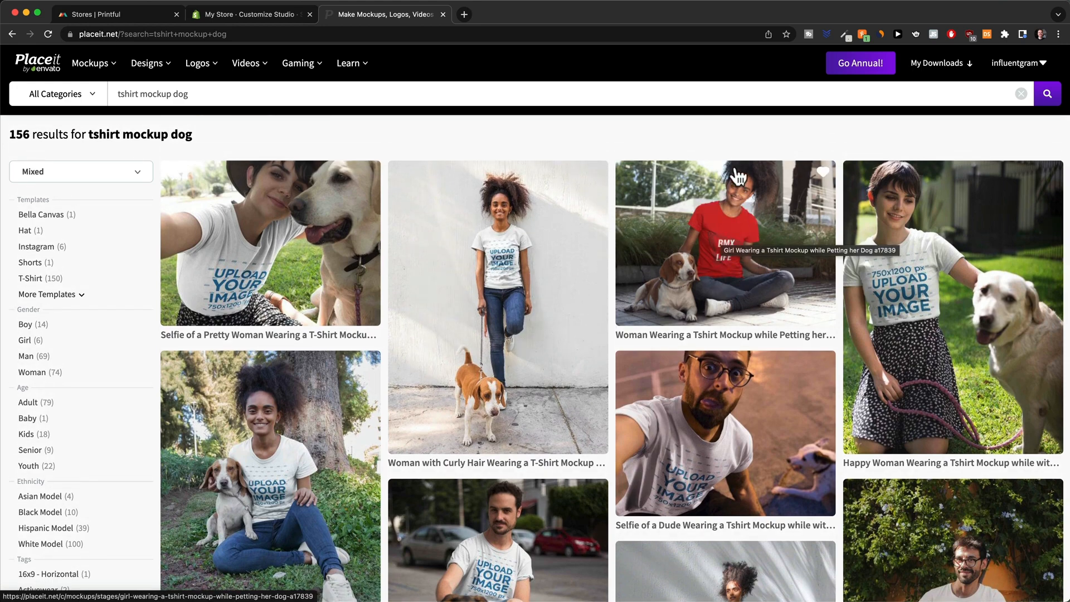
click(746, 260)
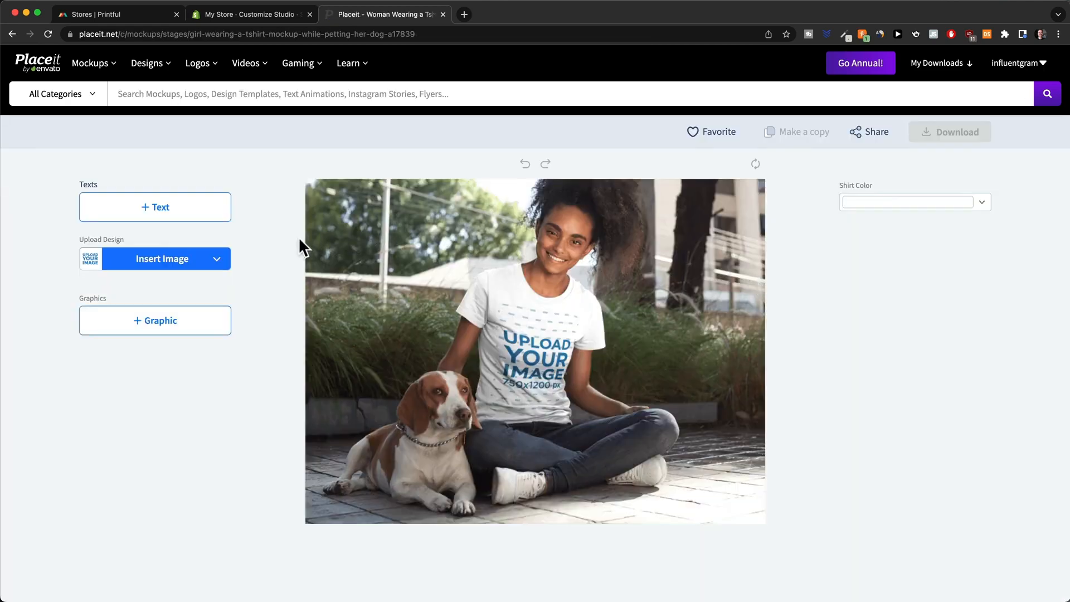
Step: Set the mockup's shirt color to the recently used off-white #fefdf4
click(898, 203)
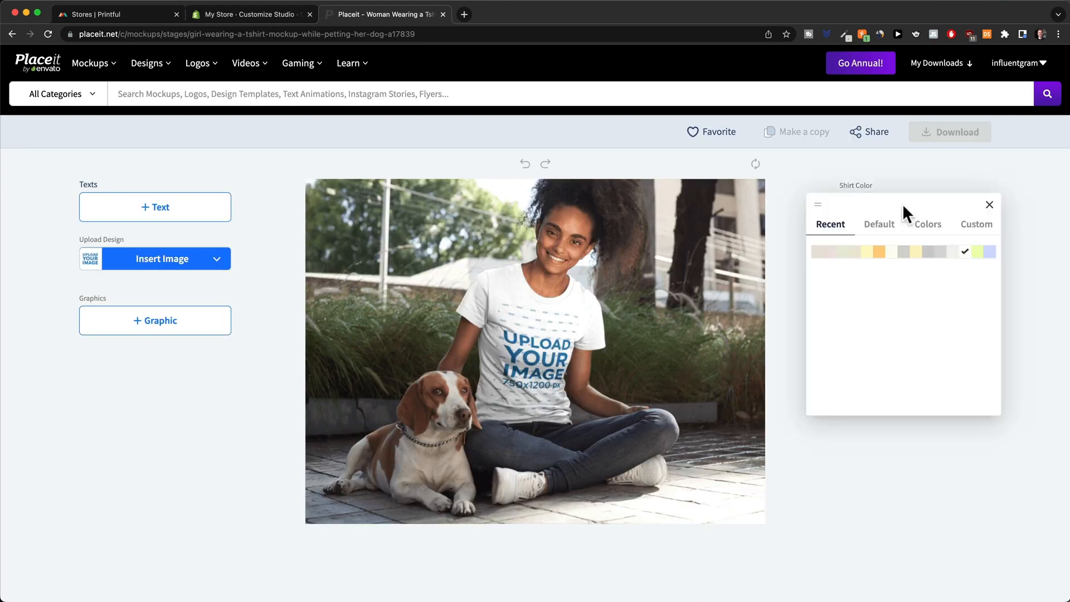
click(891, 252)
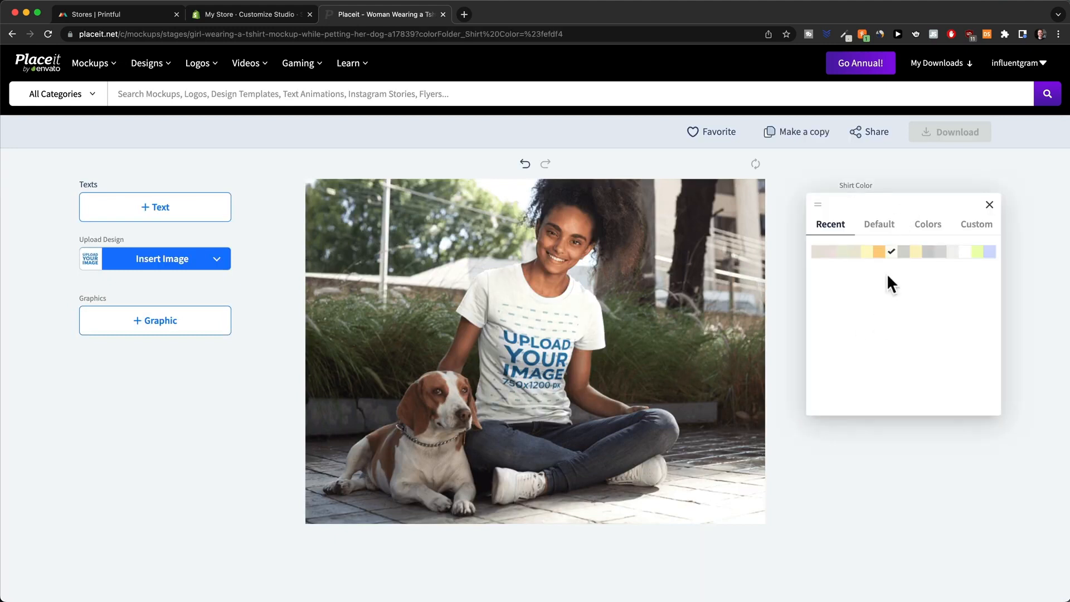
click(262, 236)
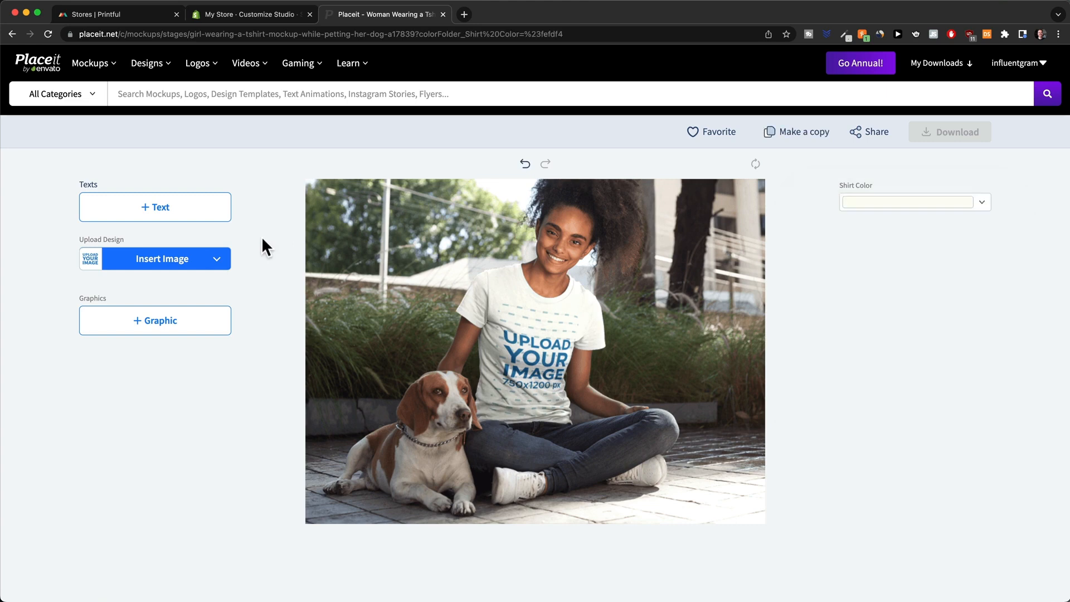
Step: Upload the Think Pawsitive design 1.png with dark lettering from the POD Store Design folder as the shirt image
click(218, 261)
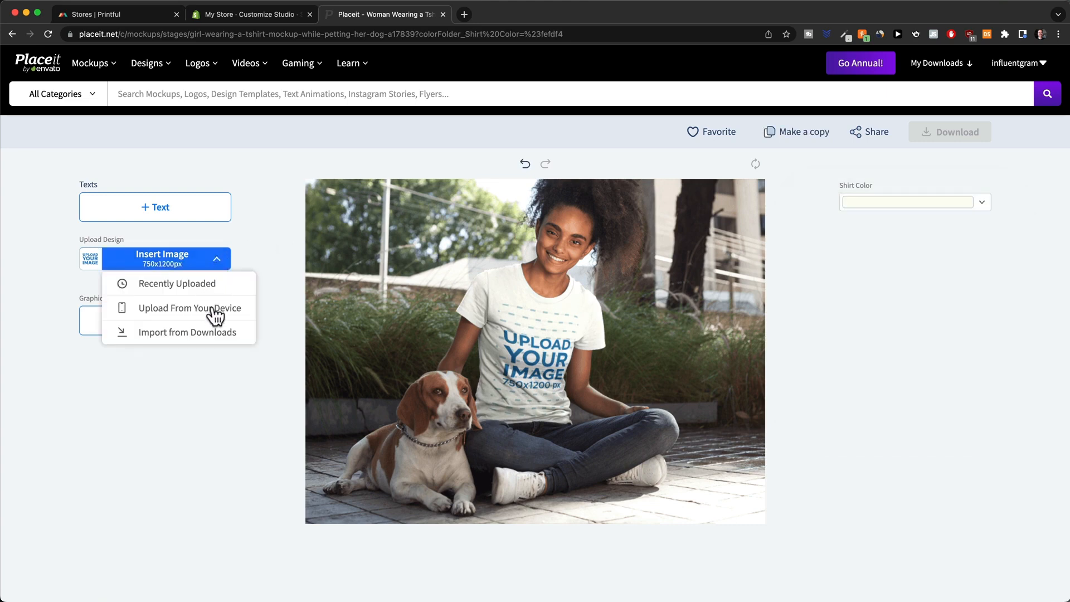
click(188, 312)
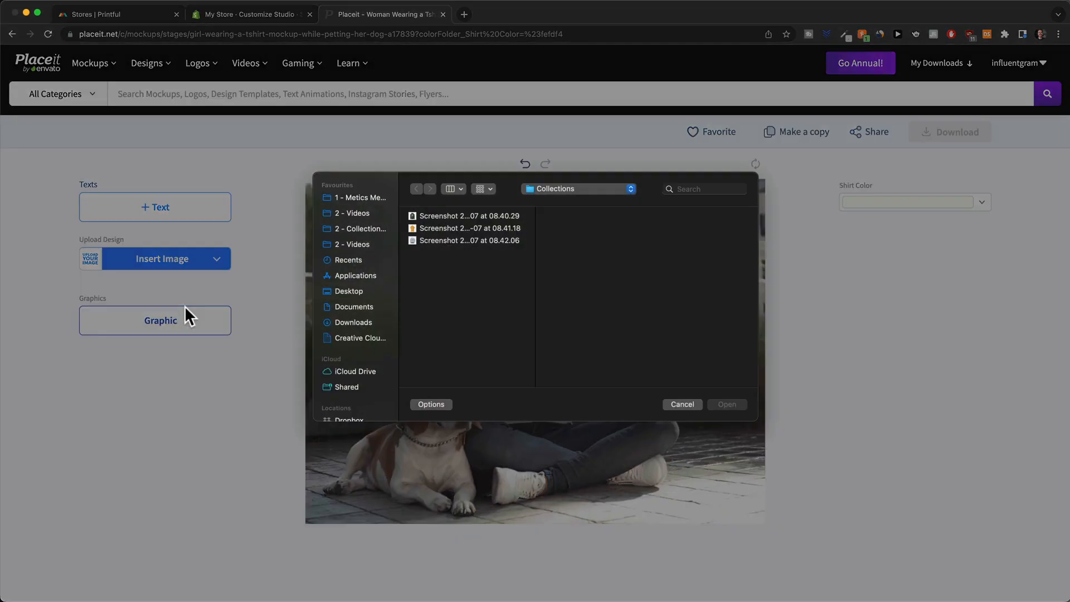
click(548, 195)
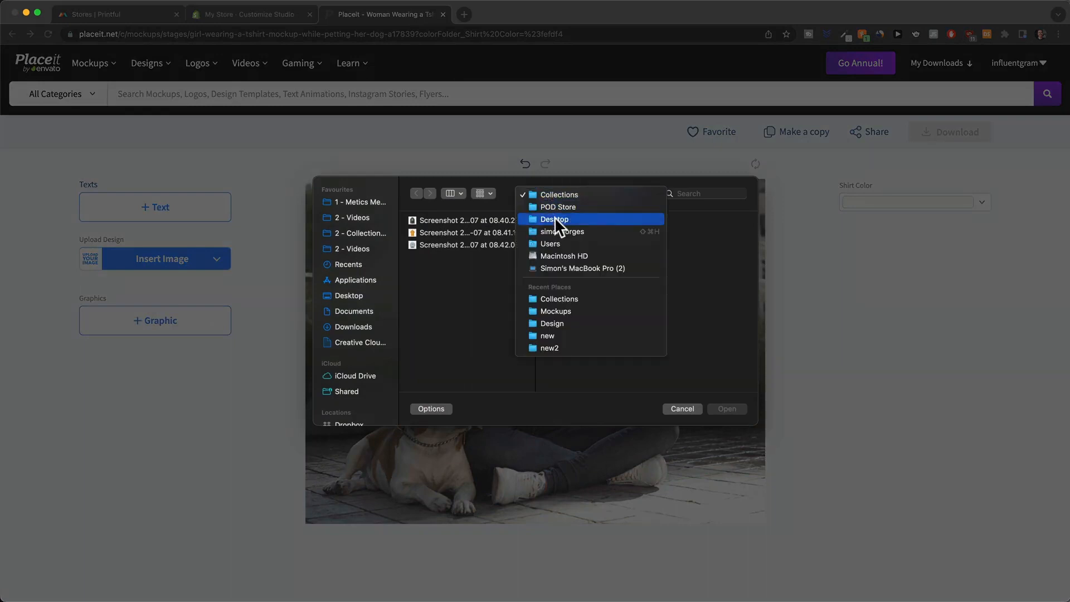
click(554, 206)
click(564, 229)
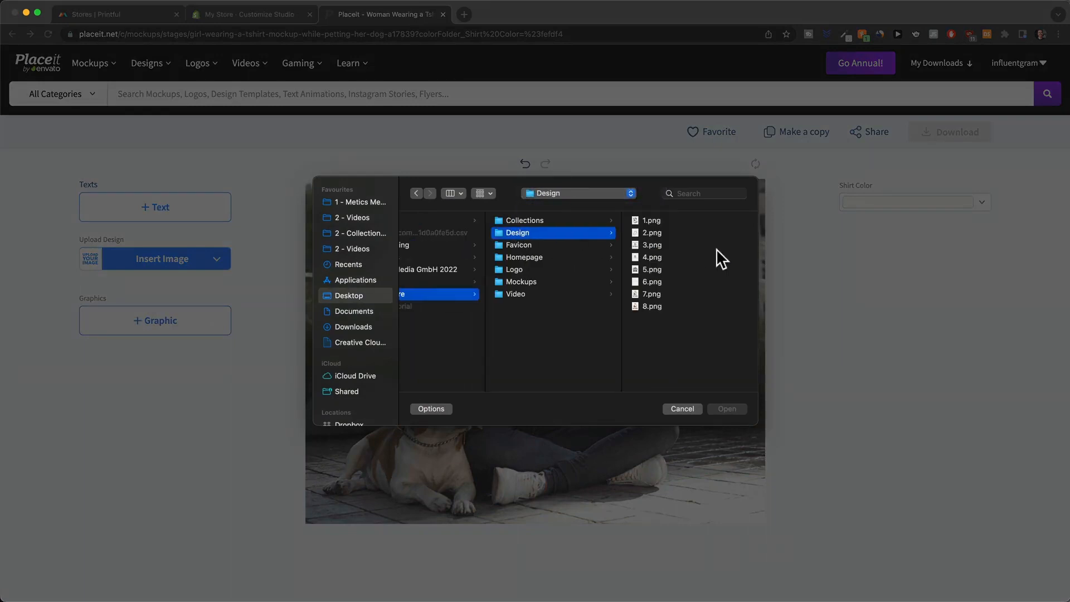
click(670, 231)
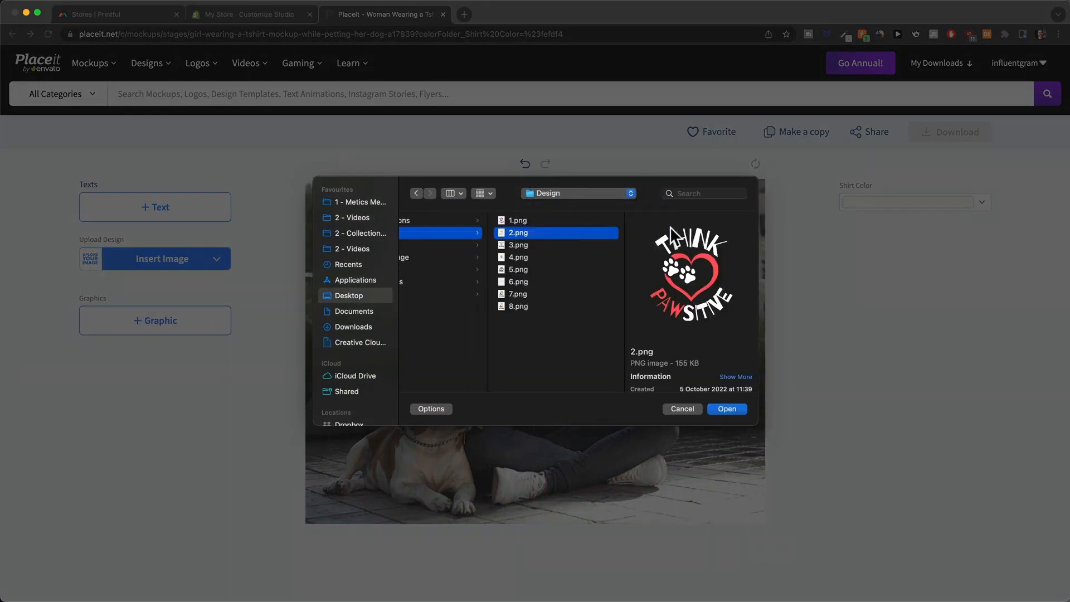
click(545, 223)
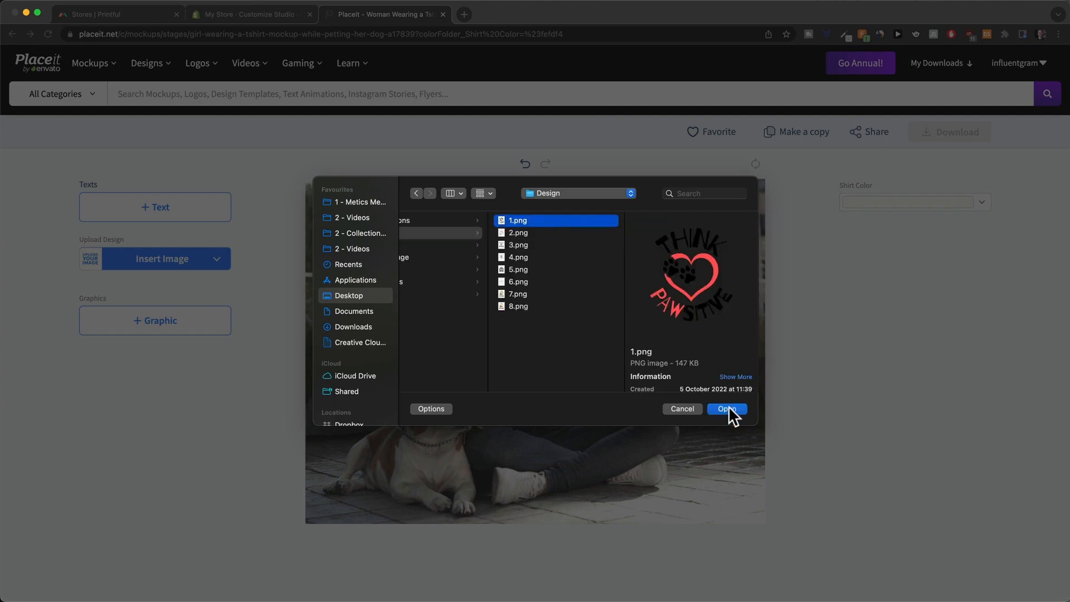
Step: Insert 1.png as the shirt design, apply its crop, and download the finished mockup
click(728, 409)
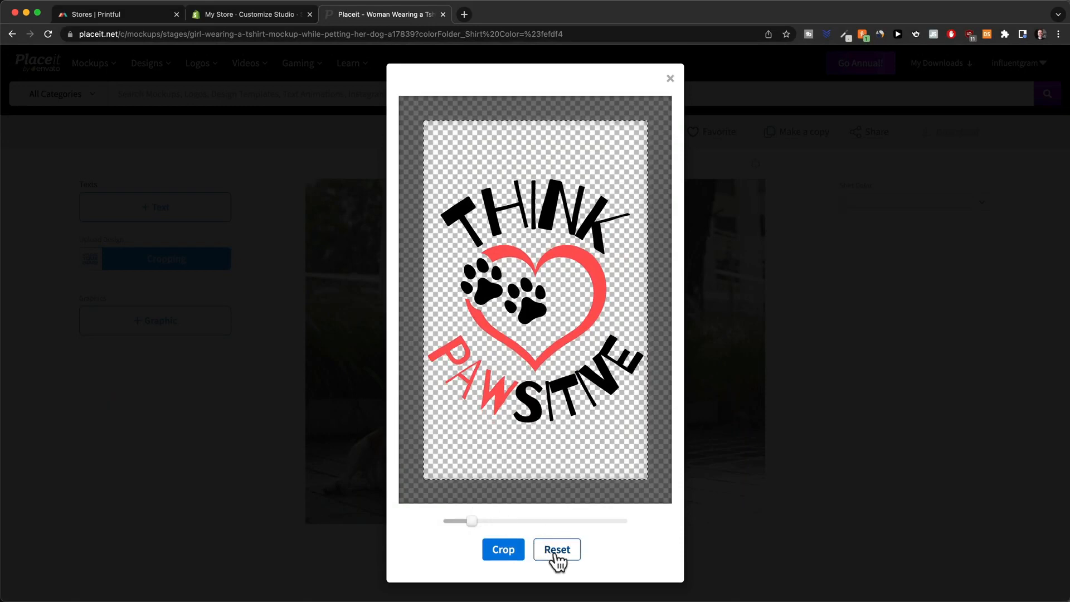
click(503, 550)
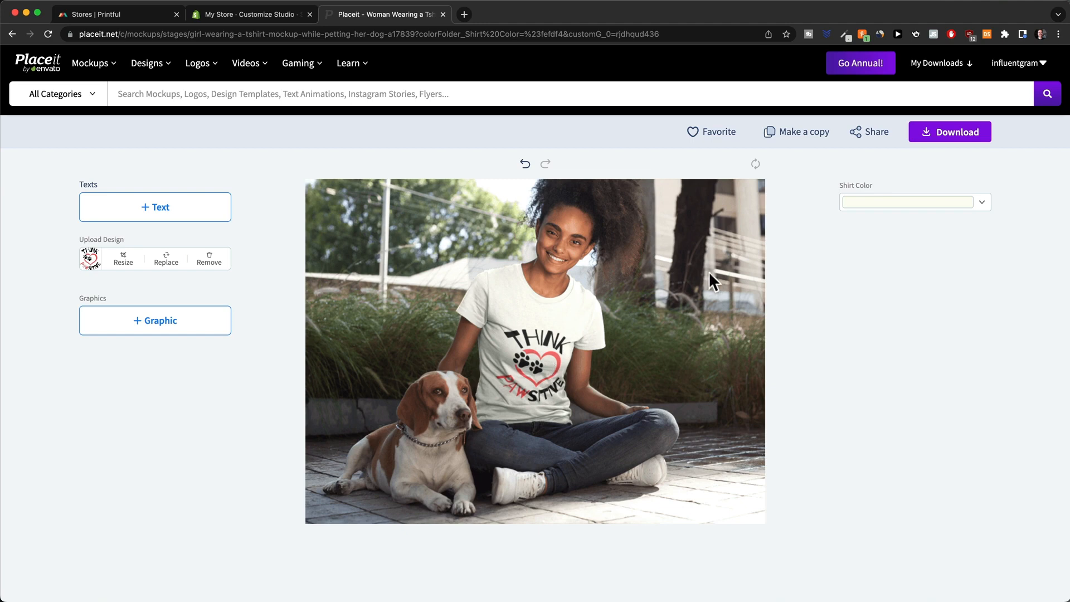
click(946, 140)
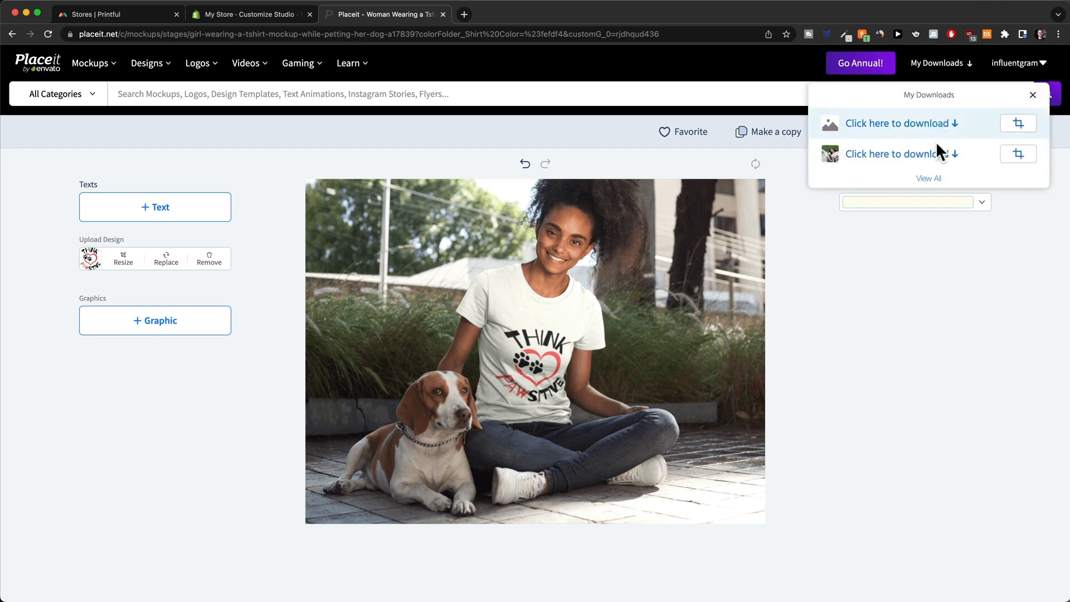
click(947, 135)
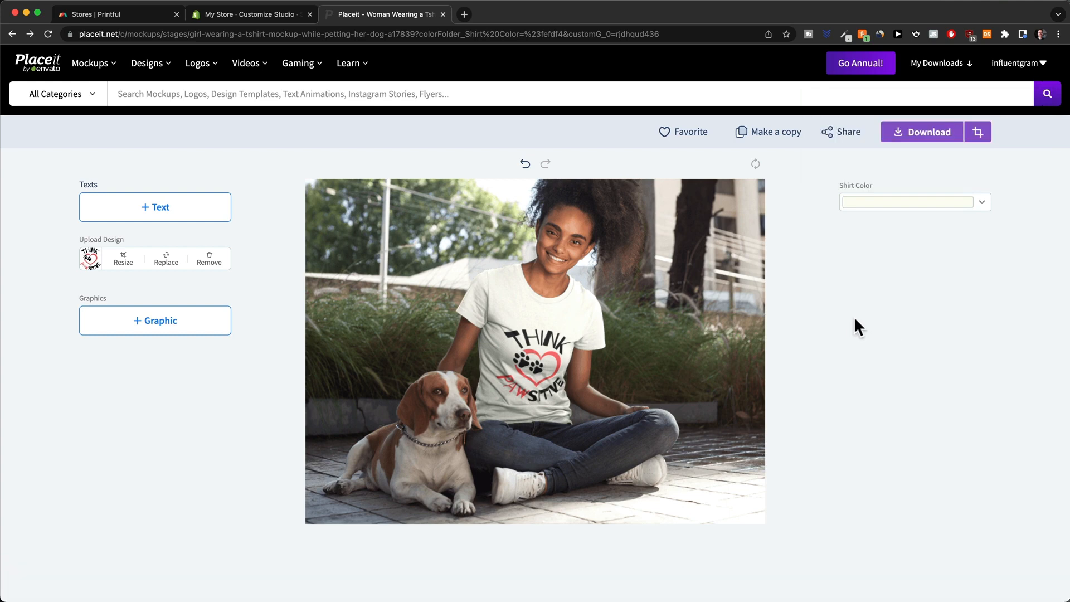
Step: Browse more templates with this model, open "T-Shirt Mockup Featuring a Group of Friends" and examine its shirt designs up close
scroll(853, 321, down, 9)
scroll(842, 301, down, 2)
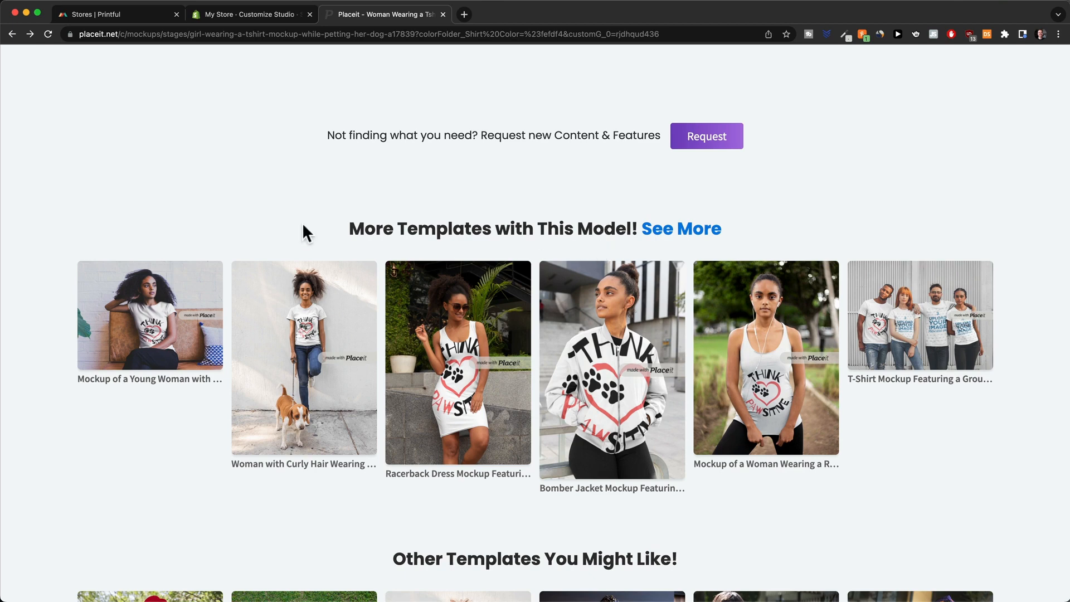
scroll(302, 223, up, 15)
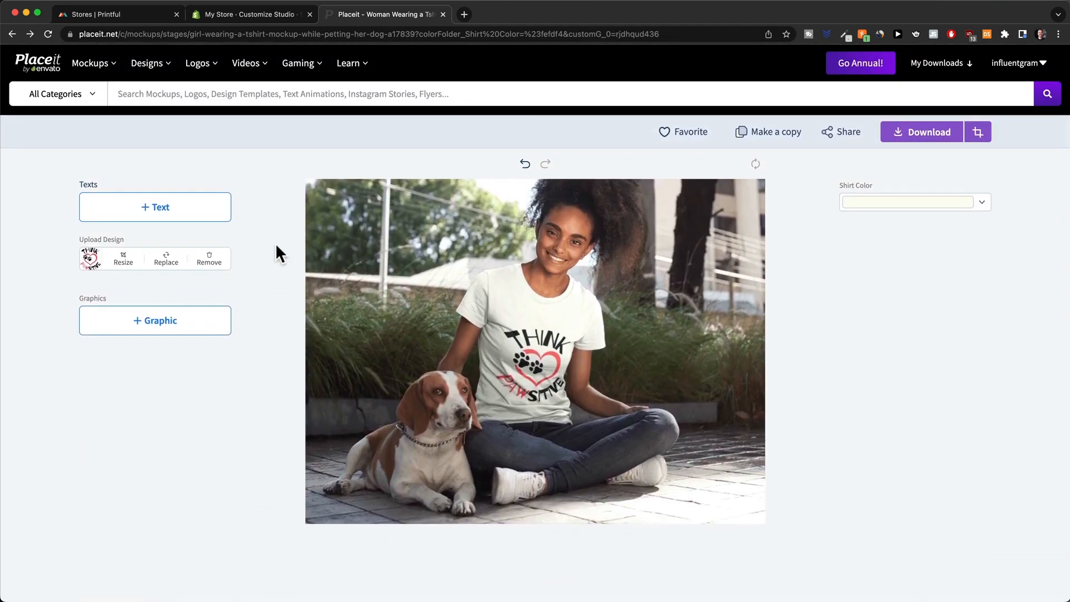
scroll(276, 245, down, 10)
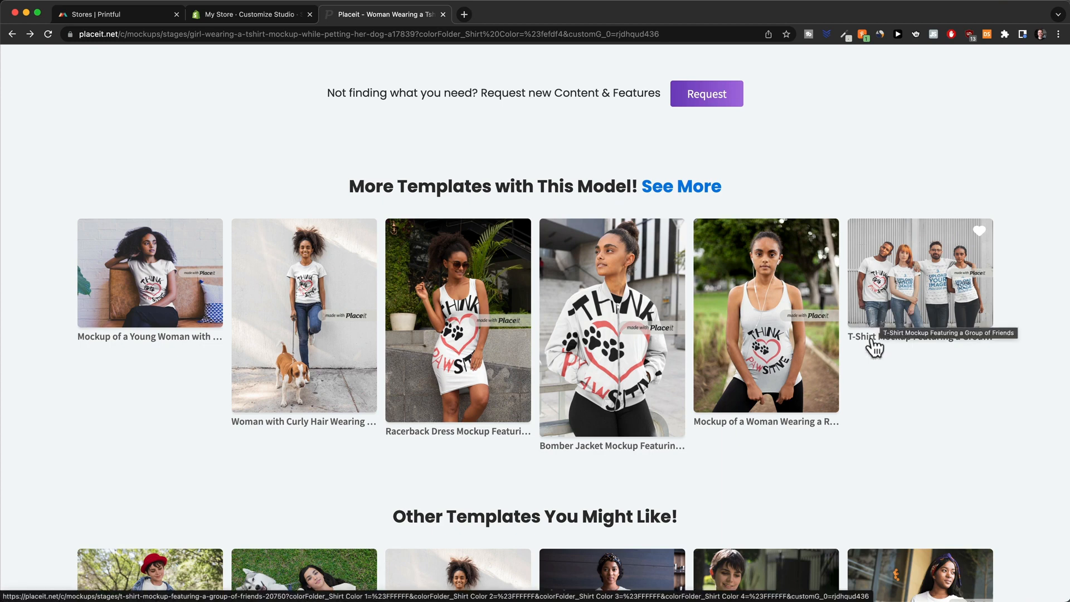
scroll(922, 436, up, 1)
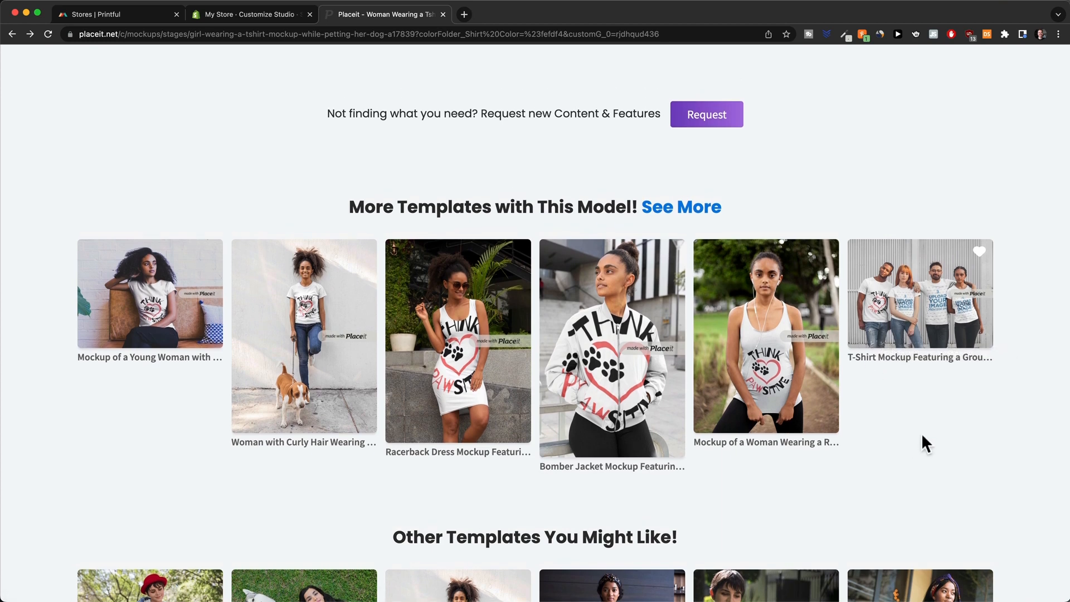
click(903, 315)
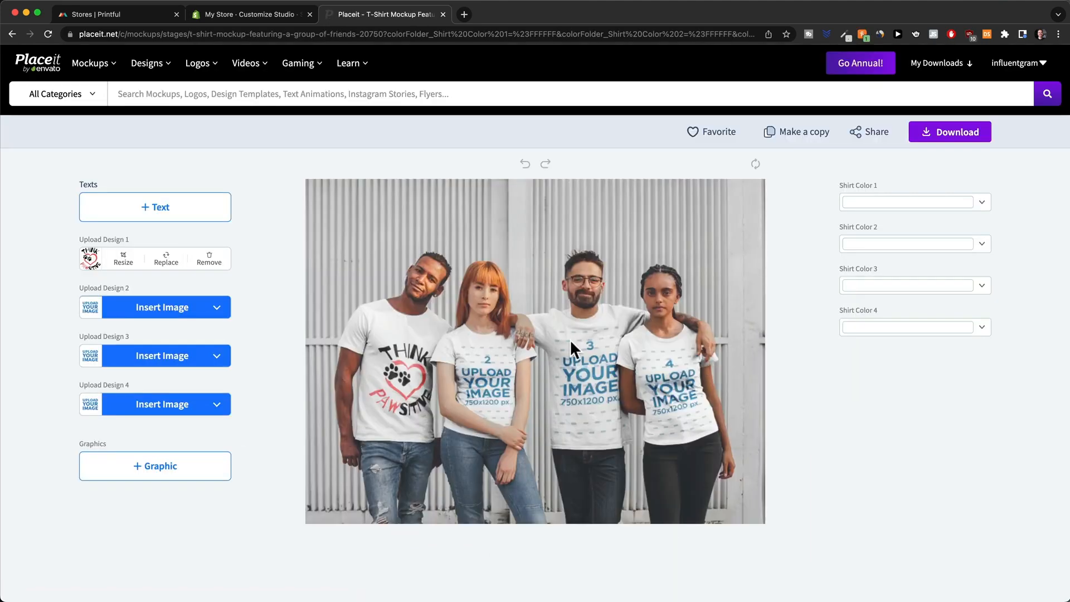
scroll(478, 295, down, 2)
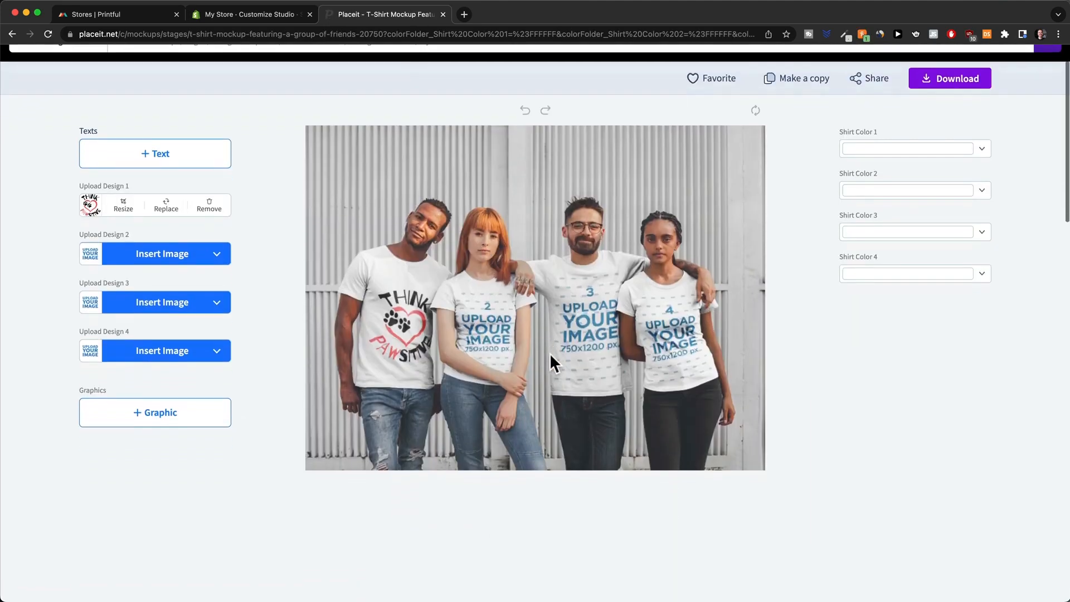
scroll(501, 327, up, 5)
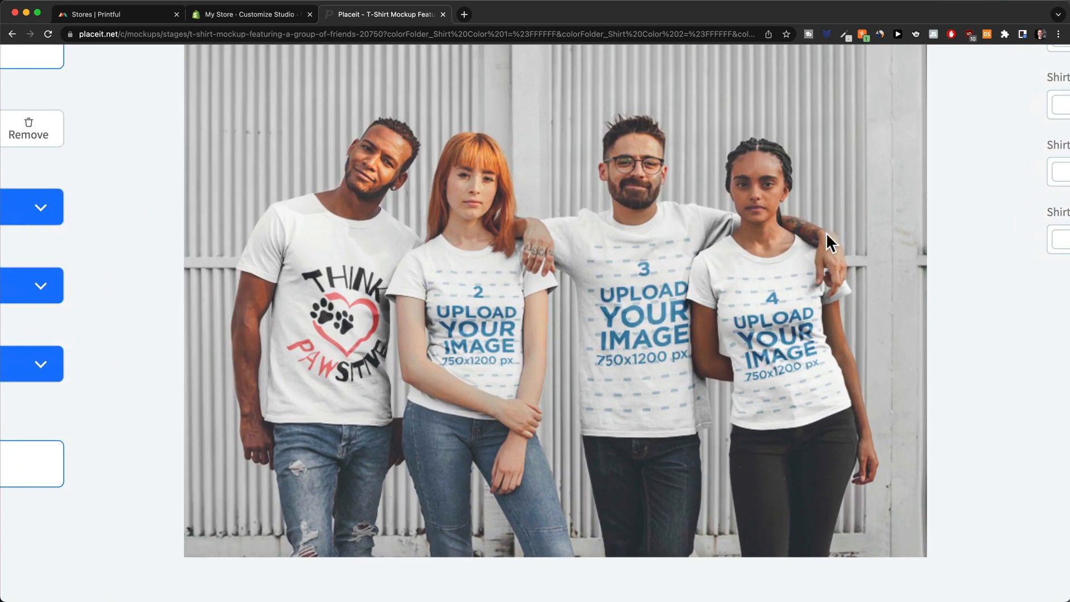
scroll(825, 233, down, 5)
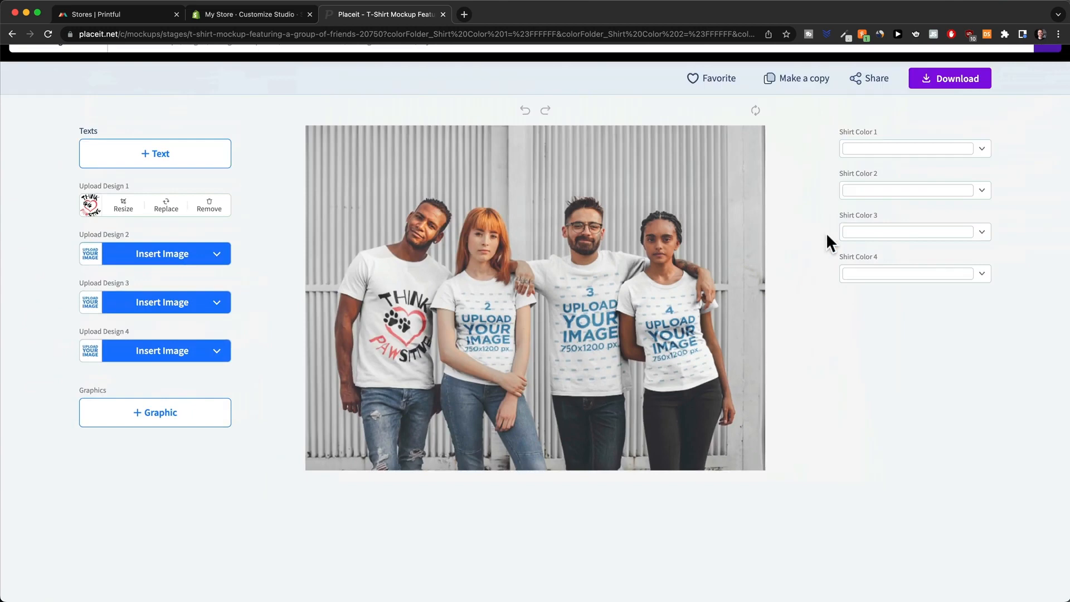
scroll(824, 233, up, 2)
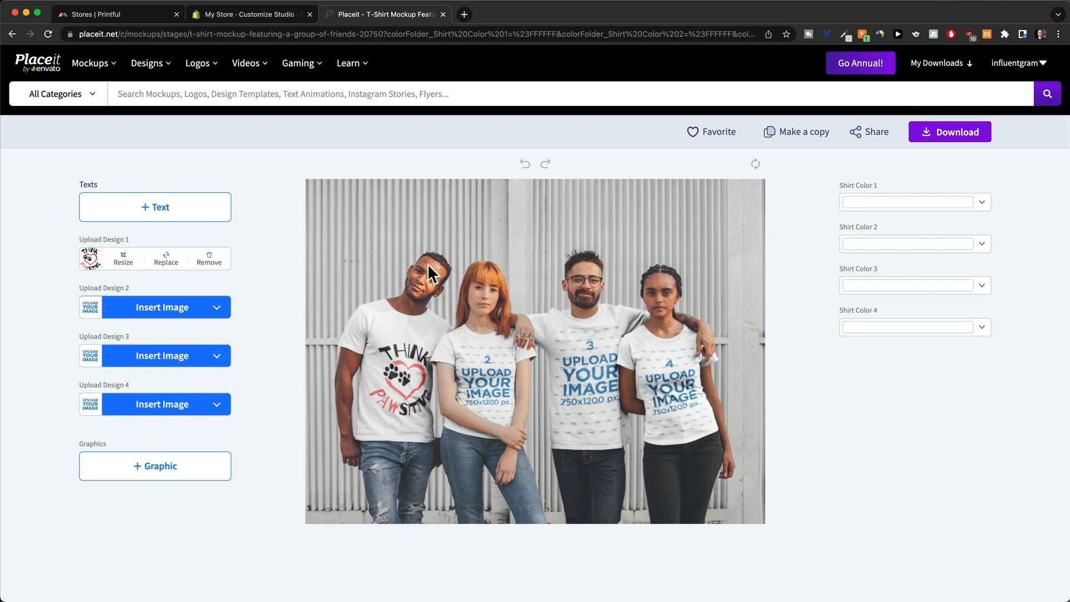
Step: Search the template library for "hoodie mockup video"
click(123, 96)
text(hoodie)
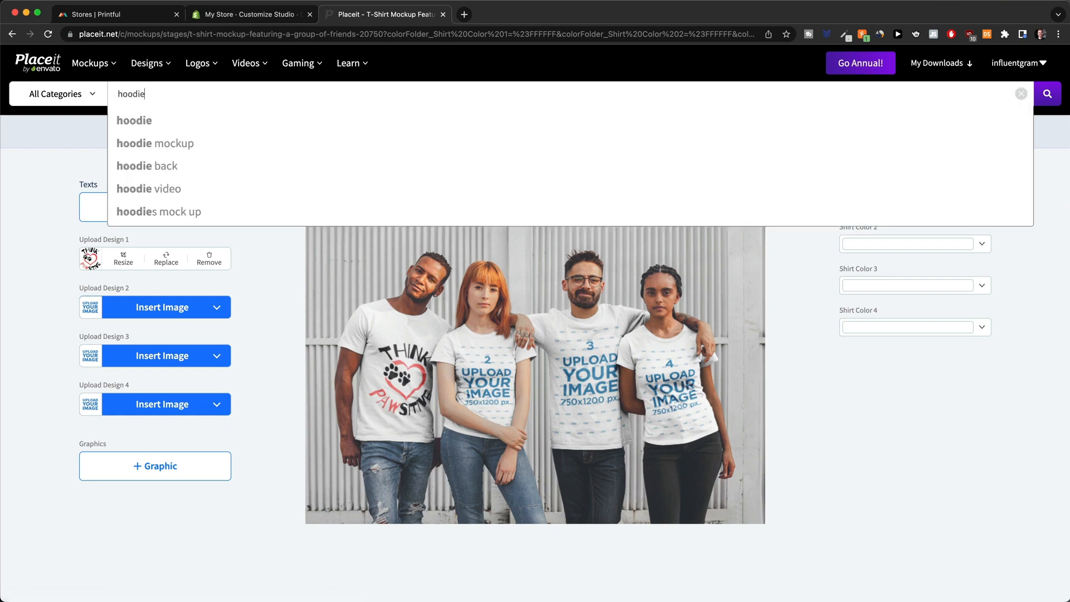
text( mockup video)
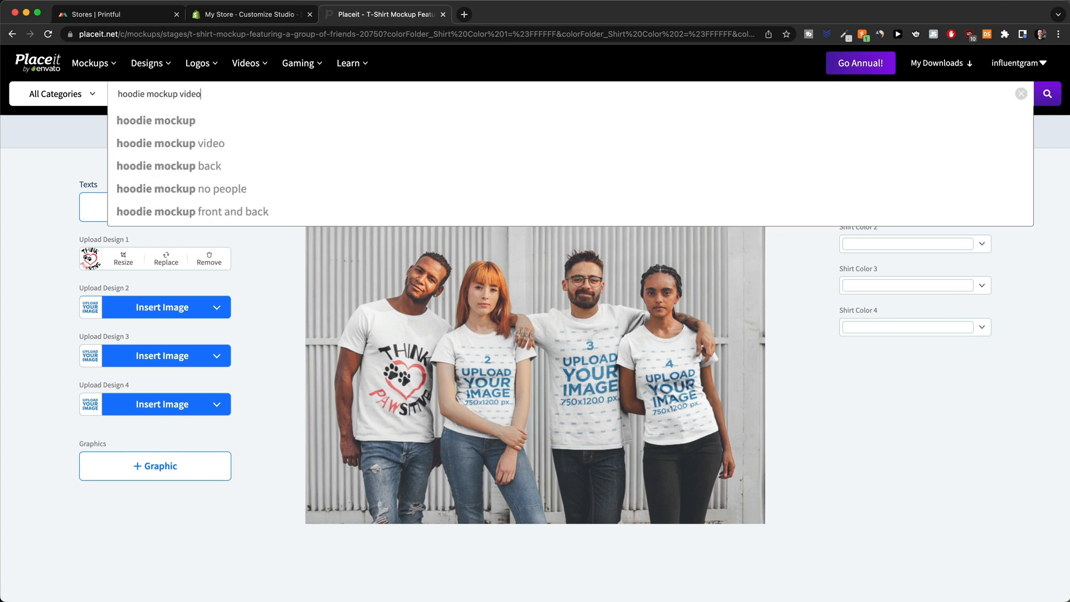
key(Return)
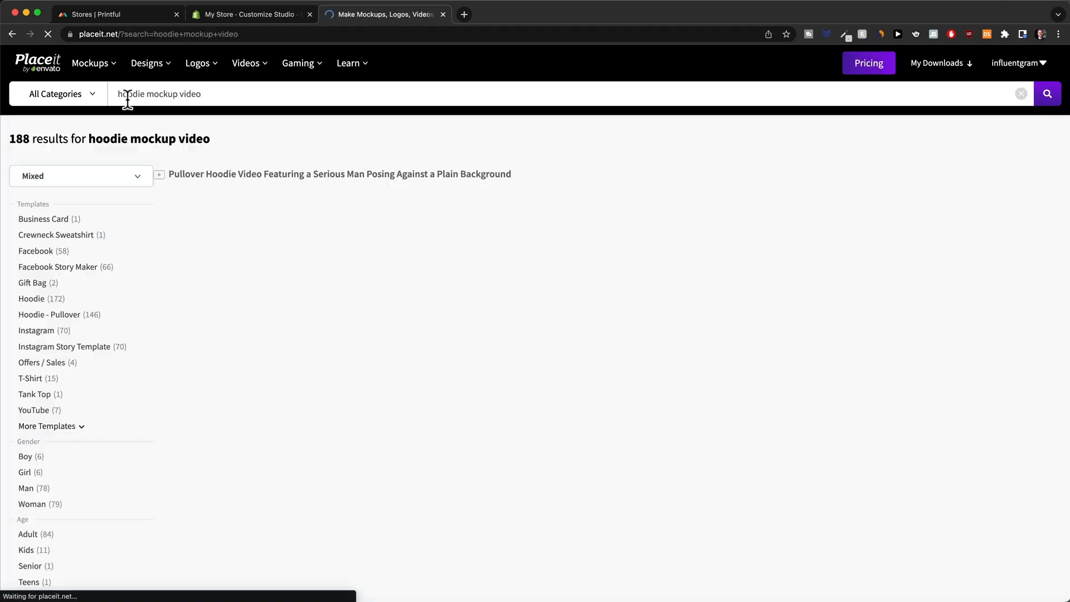
Step: Examine the hoodie video mockups in the search results, including the pullover hoodie video of a serious man up close
scroll(289, 240, down, 1)
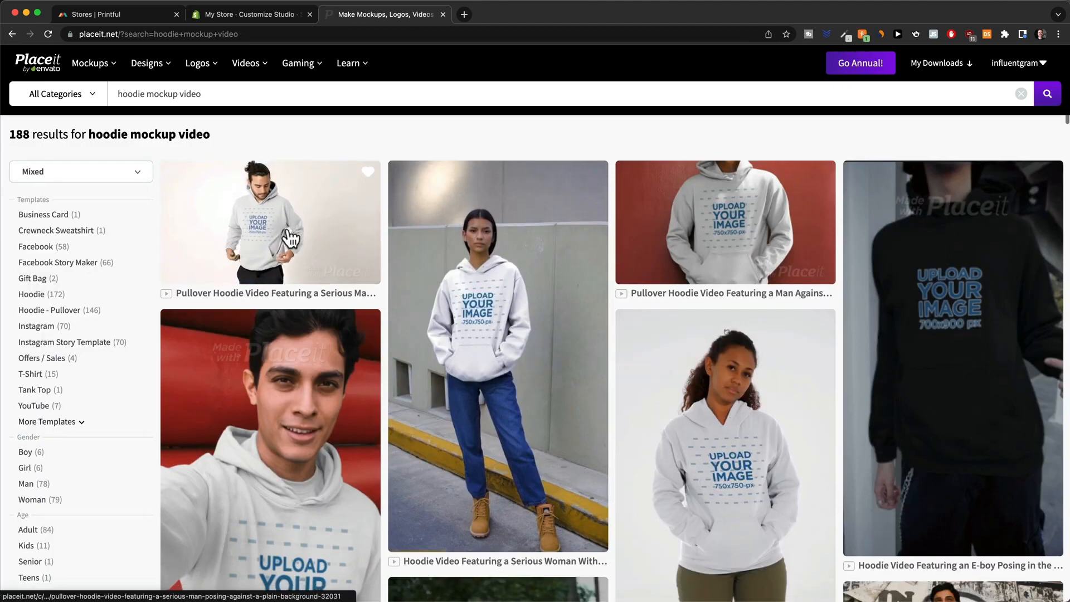
scroll(264, 230, up, 5)
scroll(354, 223, left, 2)
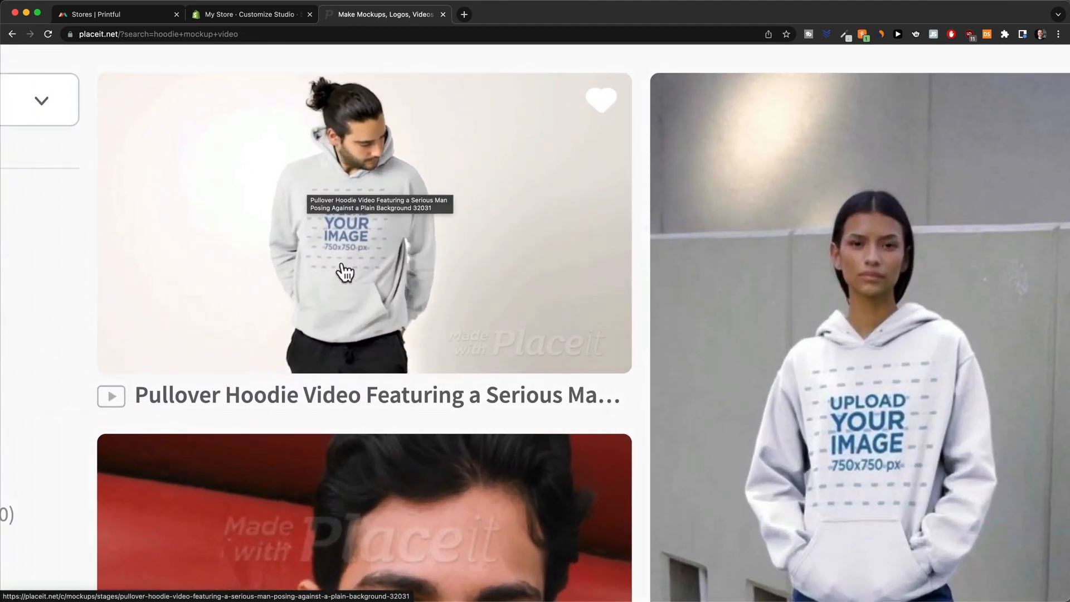
scroll(411, 305, left, 1)
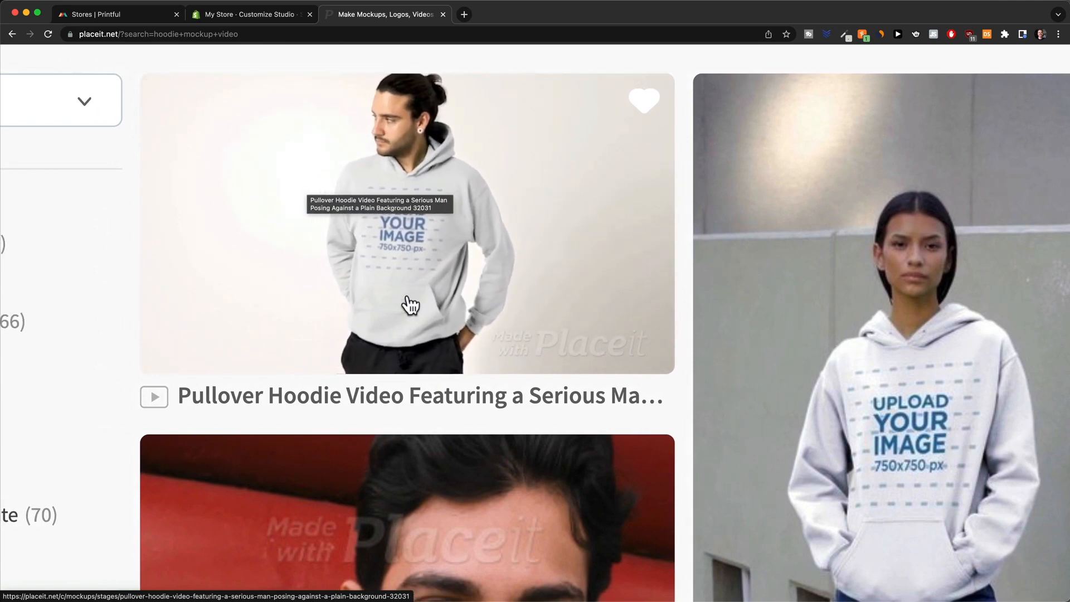
scroll(412, 299, left, 3)
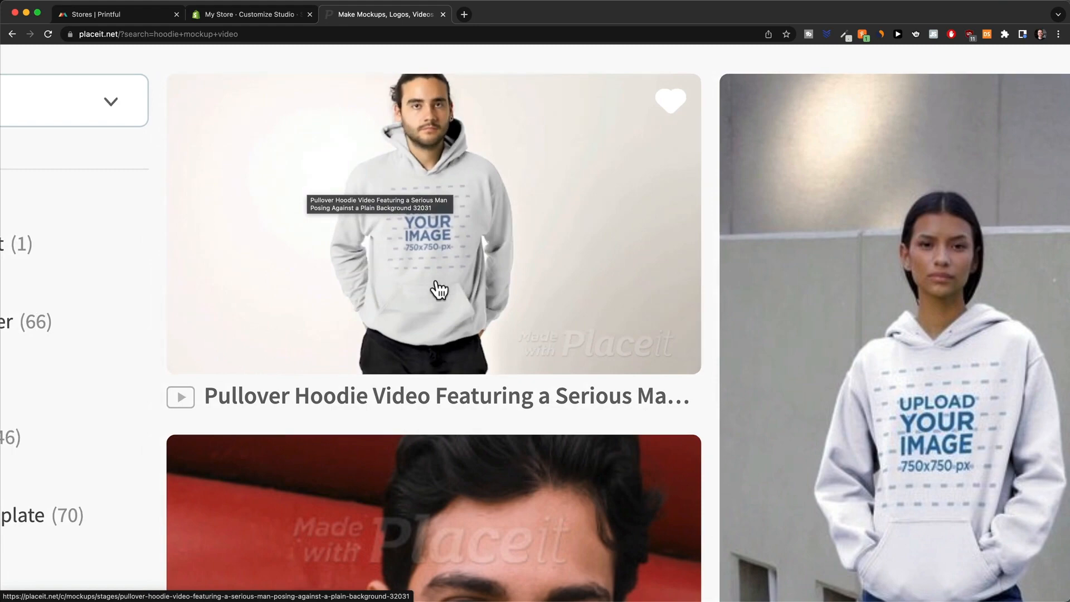
scroll(442, 256, down, 5)
scroll(351, 234, down, 3)
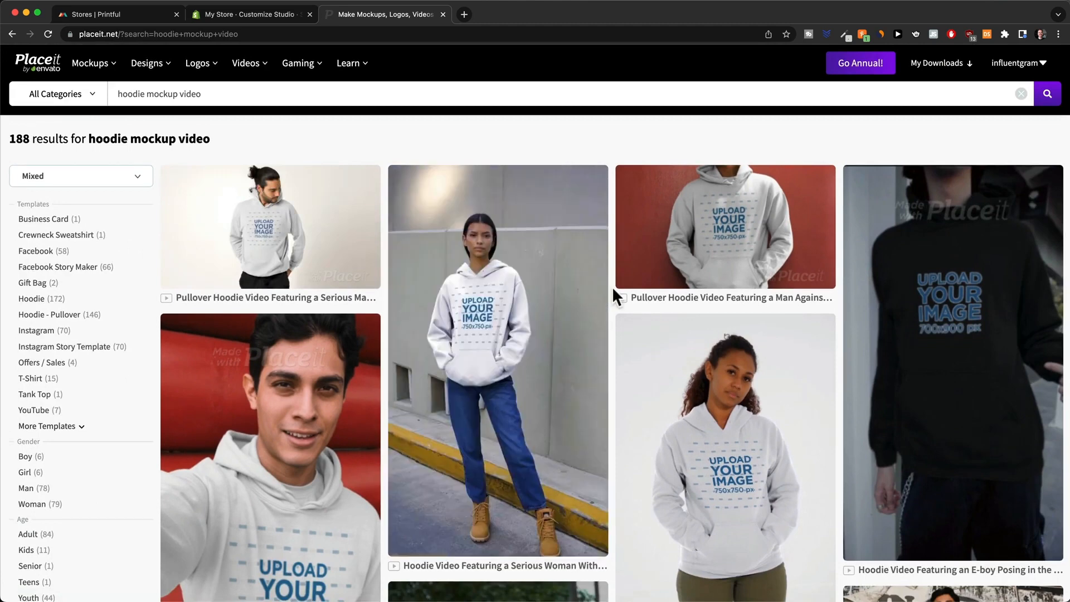
scroll(613, 288, down, 3)
scroll(613, 288, down, 1)
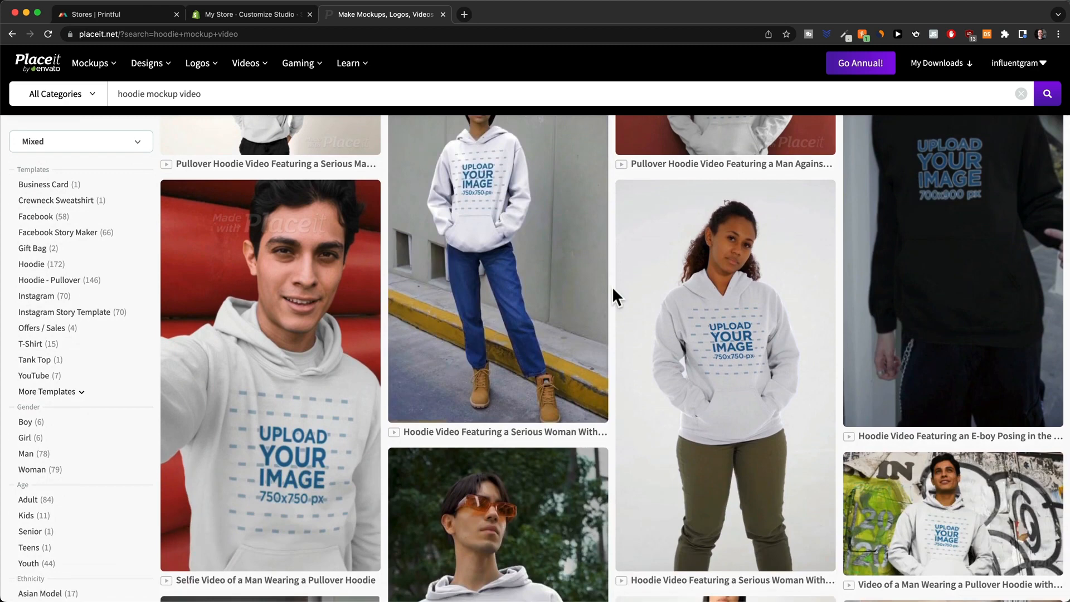
scroll(613, 288, down, 10)
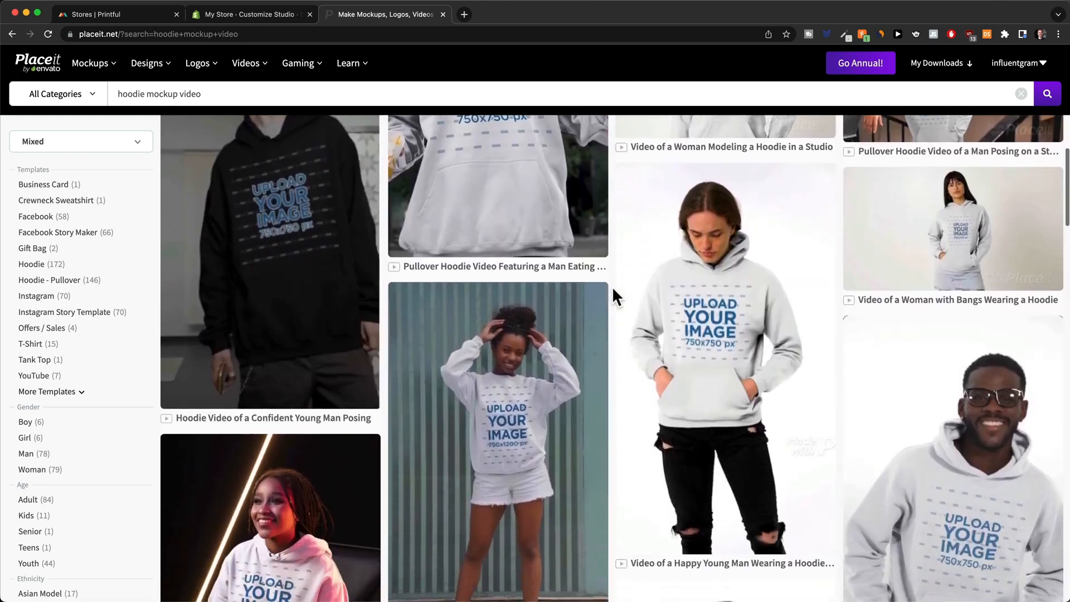
scroll(611, 286, down, 3)
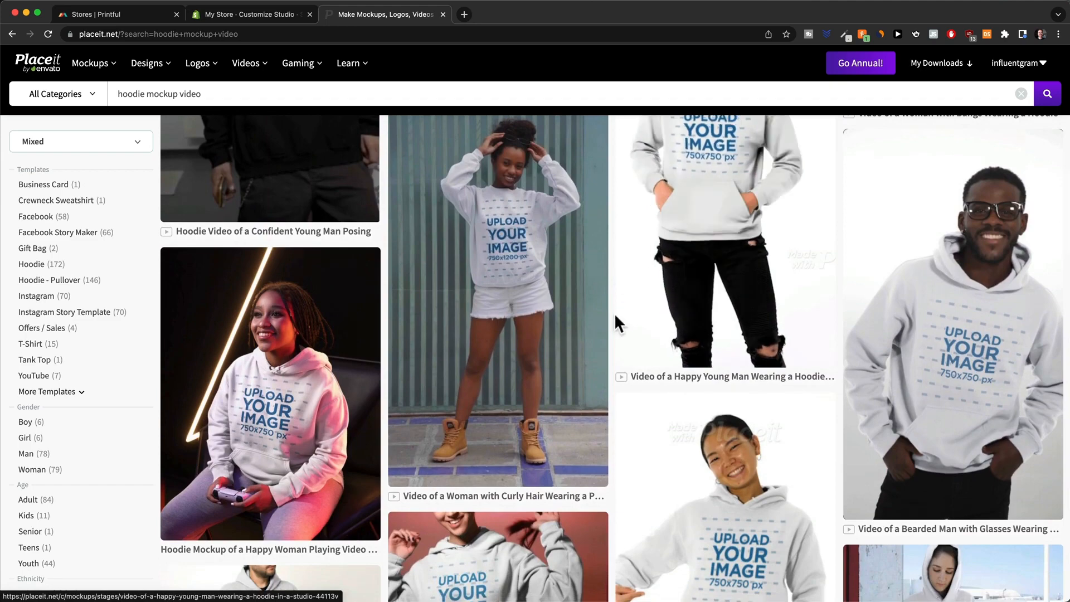
scroll(613, 317, down, 10)
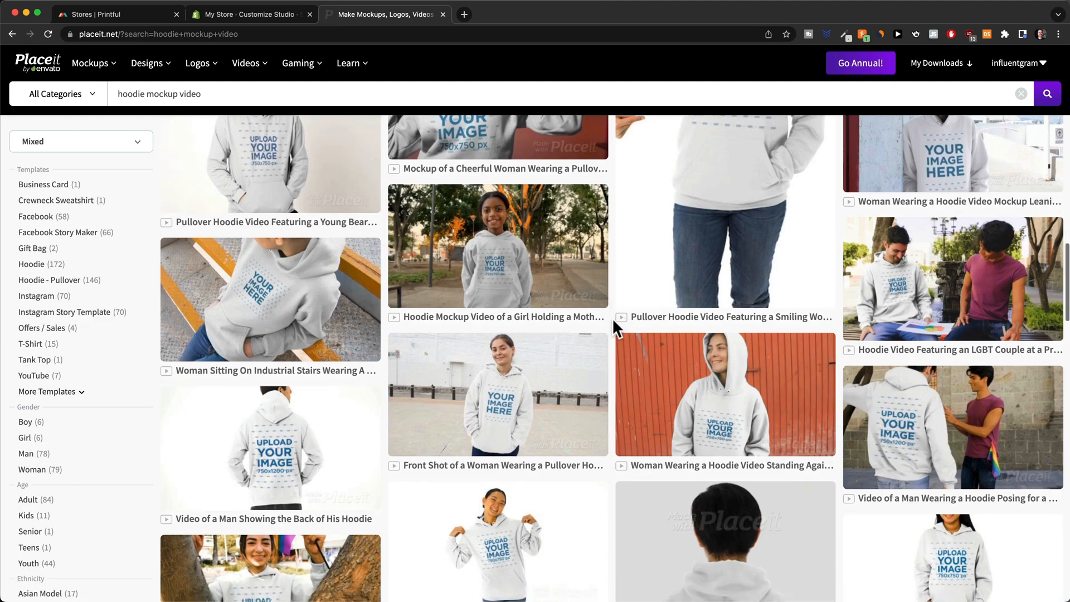
scroll(612, 317, down, 10)
scroll(611, 326, up, 4)
scroll(609, 322, up, 10)
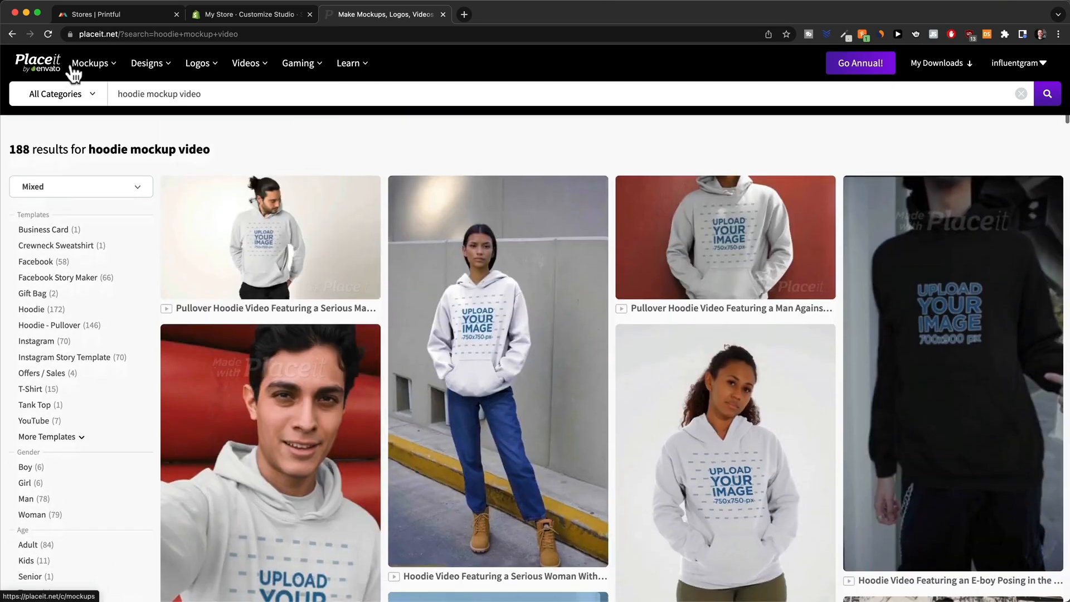
mouse_move(90, 63)
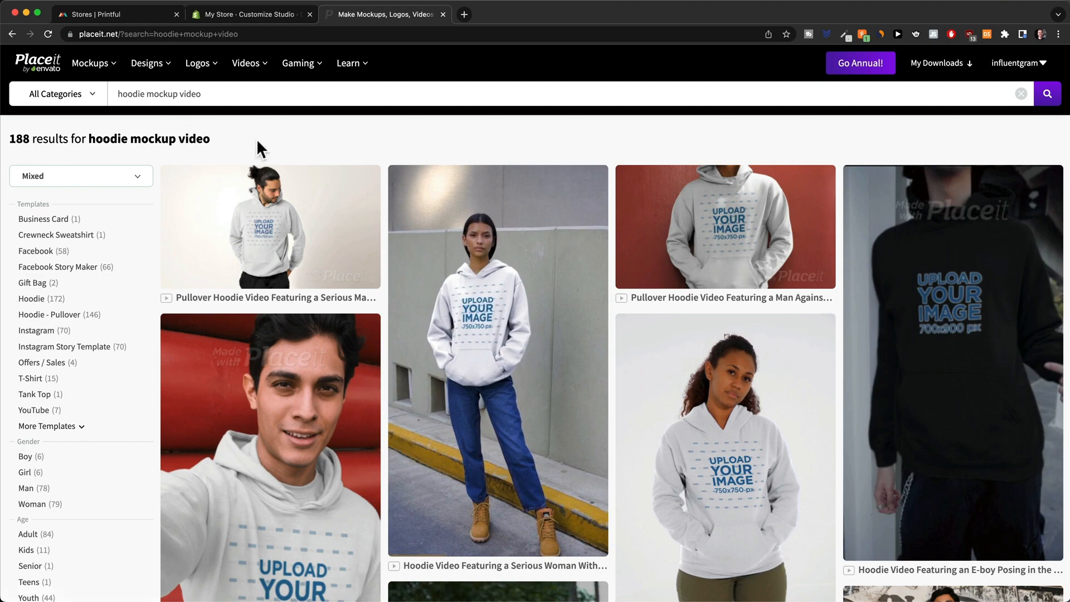
Step: Close the Placeit tab and change the "Introduce your brand" heading in the Shopify theme editor to "🐾 Apparel For True Dog Lovers 🐾"
key(super+w)
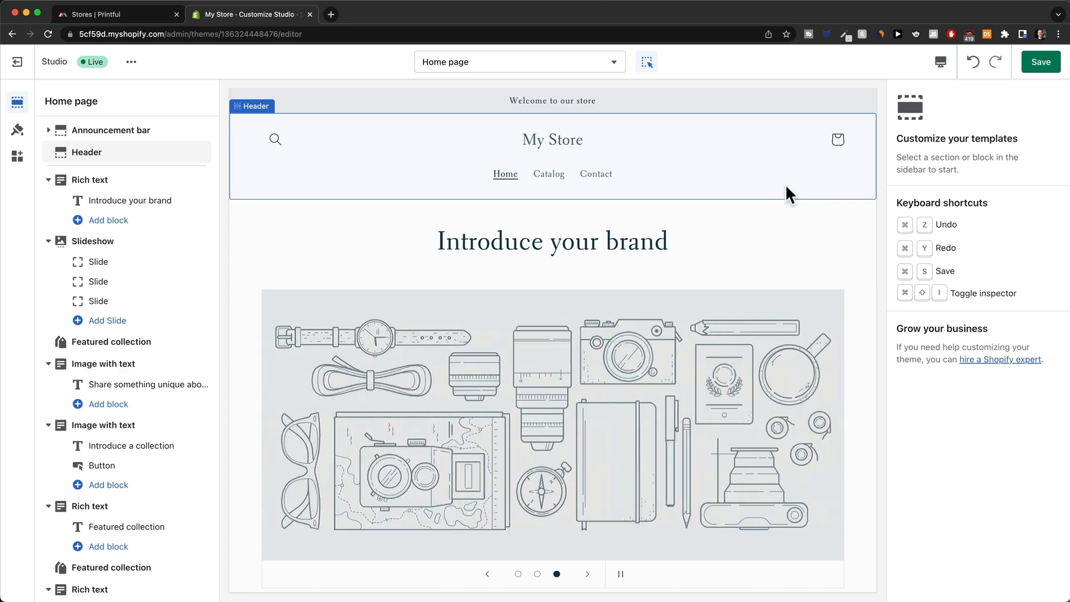
click(533, 240)
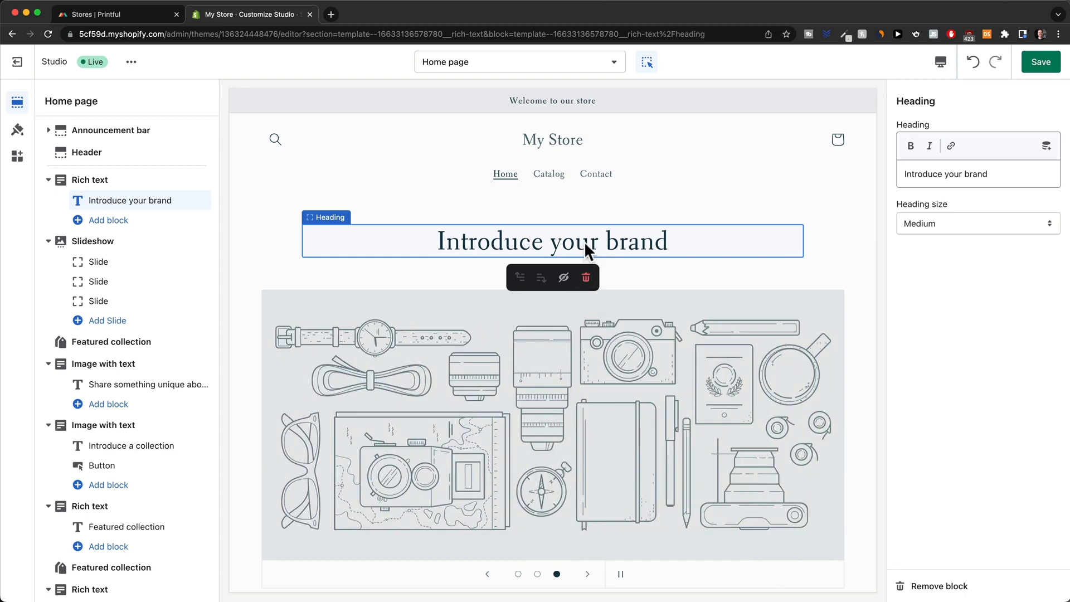
click(950, 174)
drag(987, 174, 900, 174)
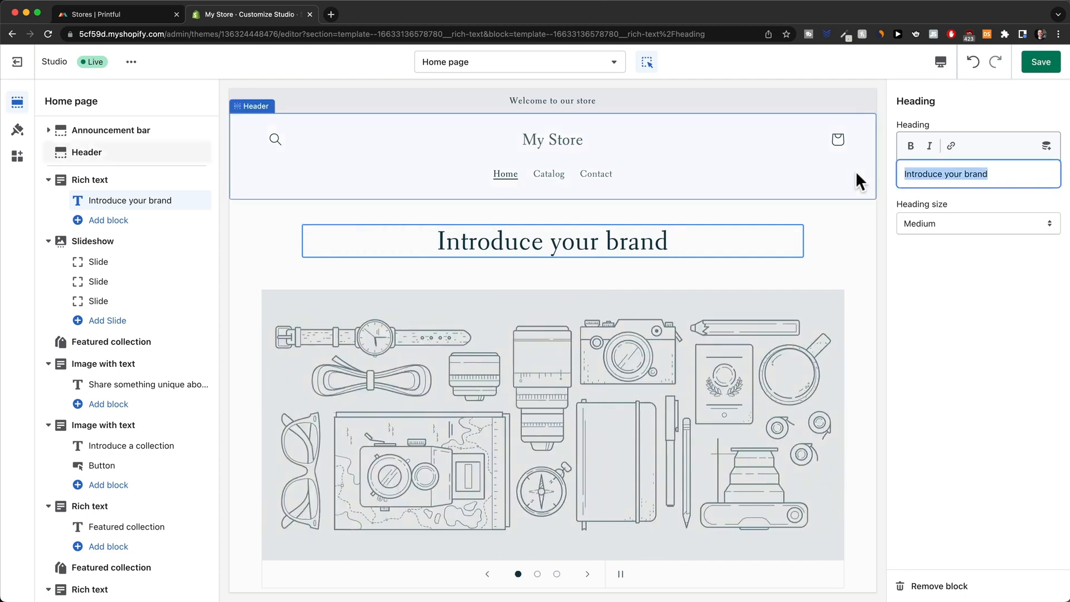
text(🐾 Apparel For True Dog Lovers 🐾)
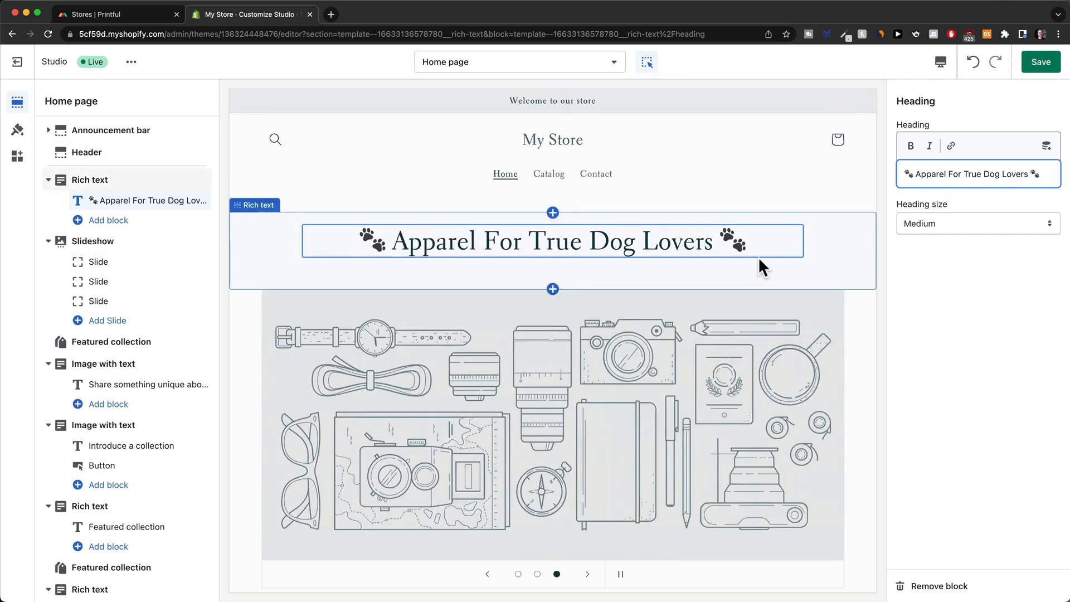
Step: Start uploading a new image for the first slideshow slide and browse to the Mockups folder inside POD Store
scroll(609, 277, down, 2)
click(610, 276)
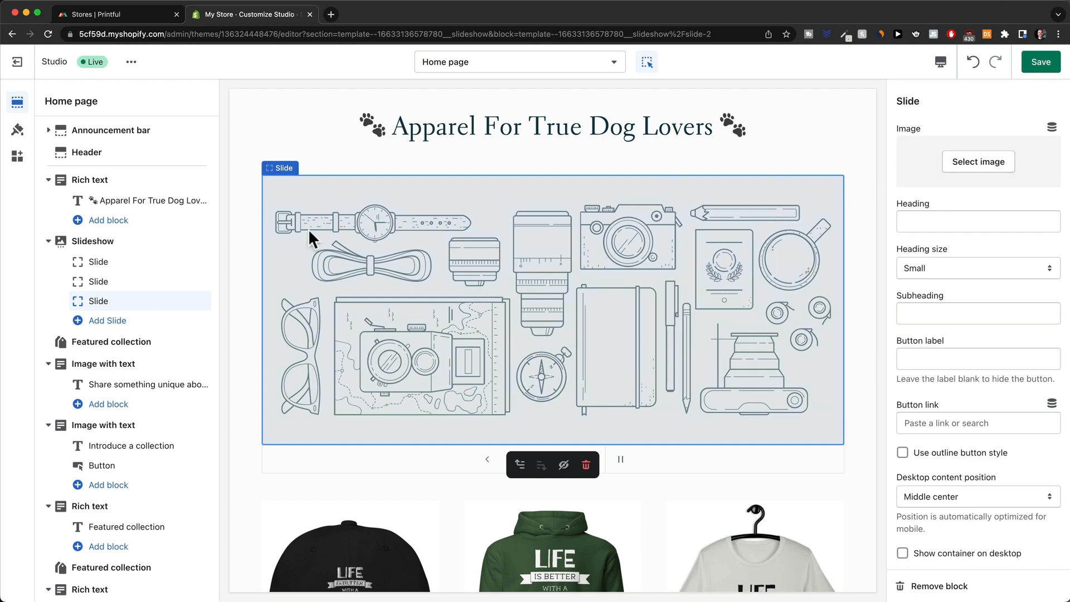
click(101, 262)
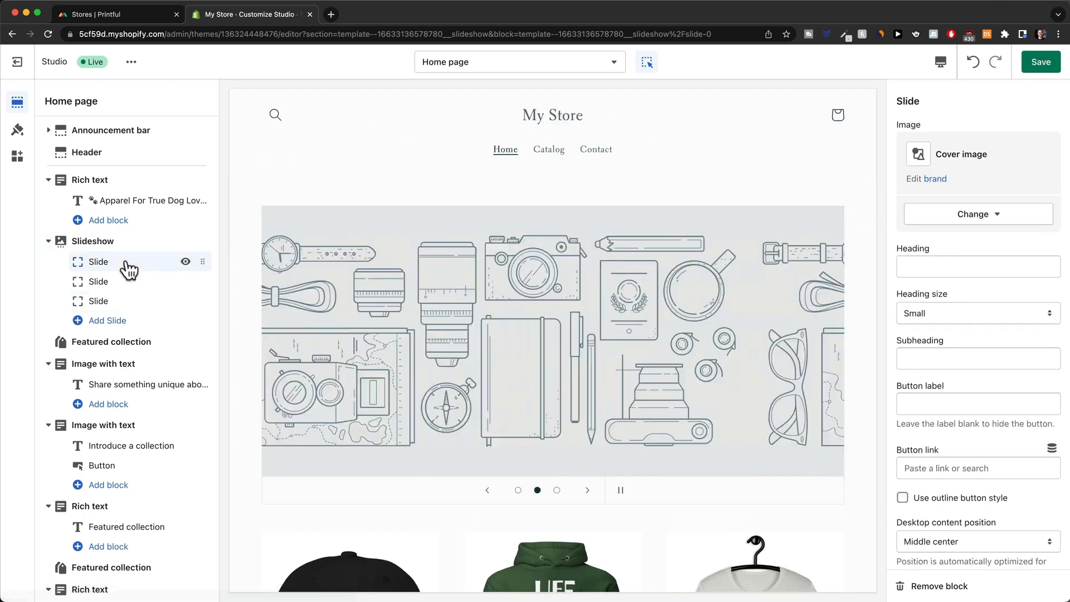
click(977, 215)
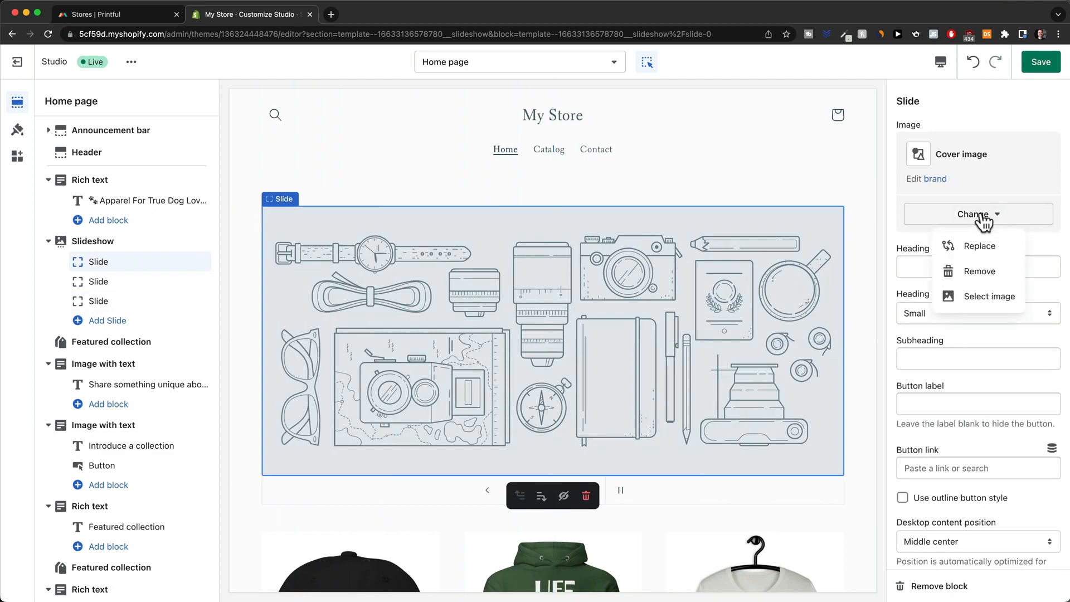
click(982, 296)
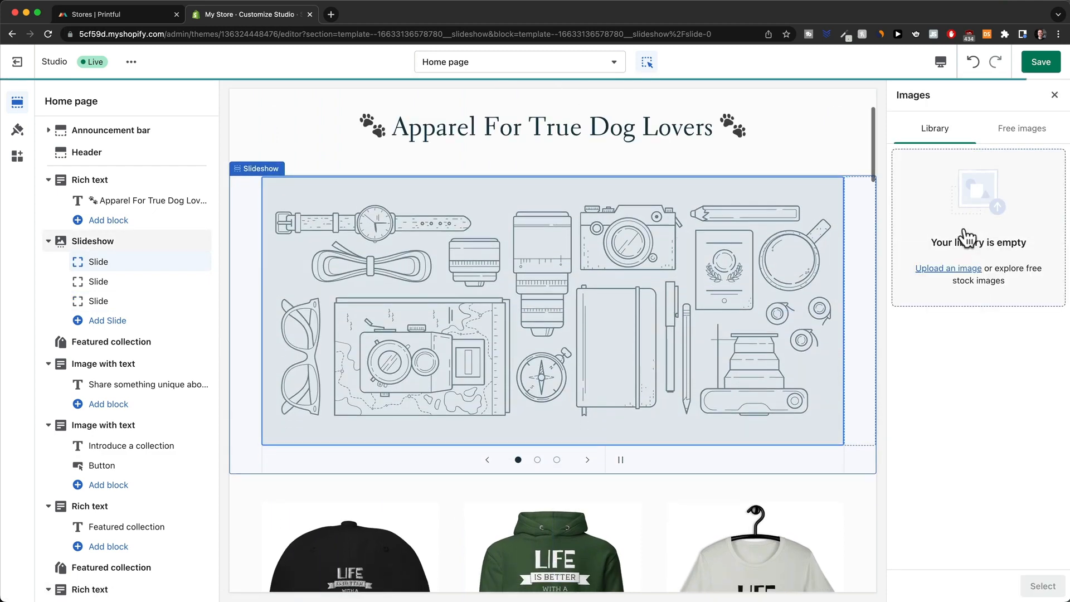
click(956, 270)
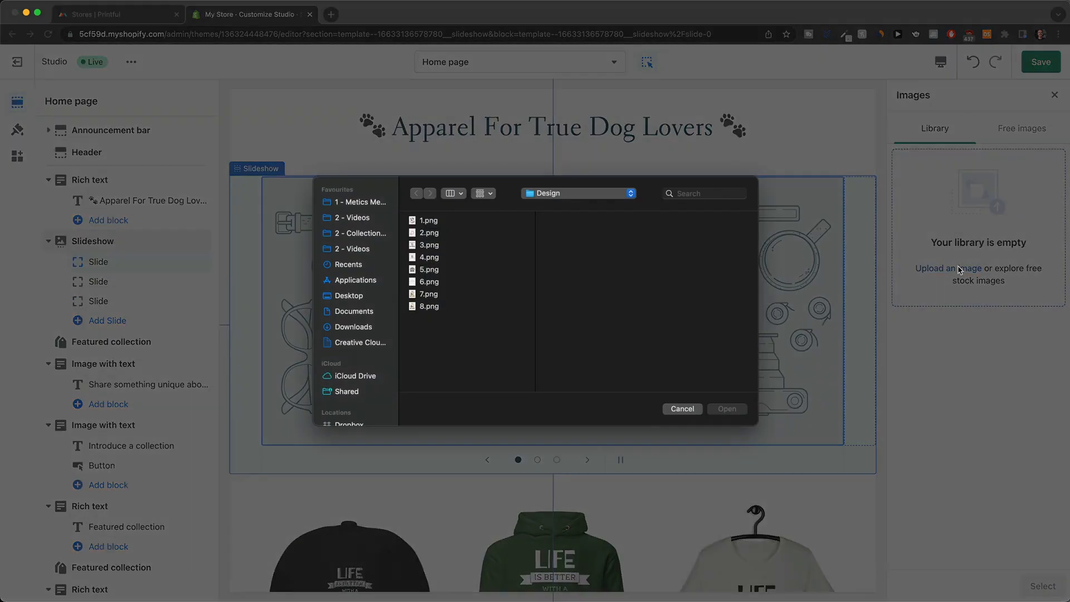
click(558, 193)
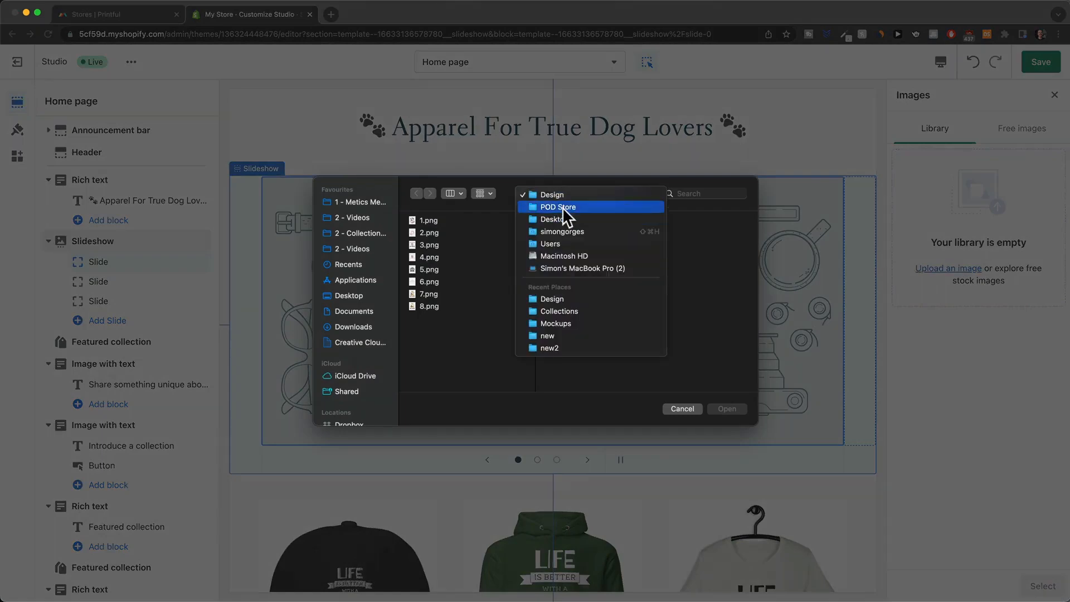
click(563, 207)
click(587, 280)
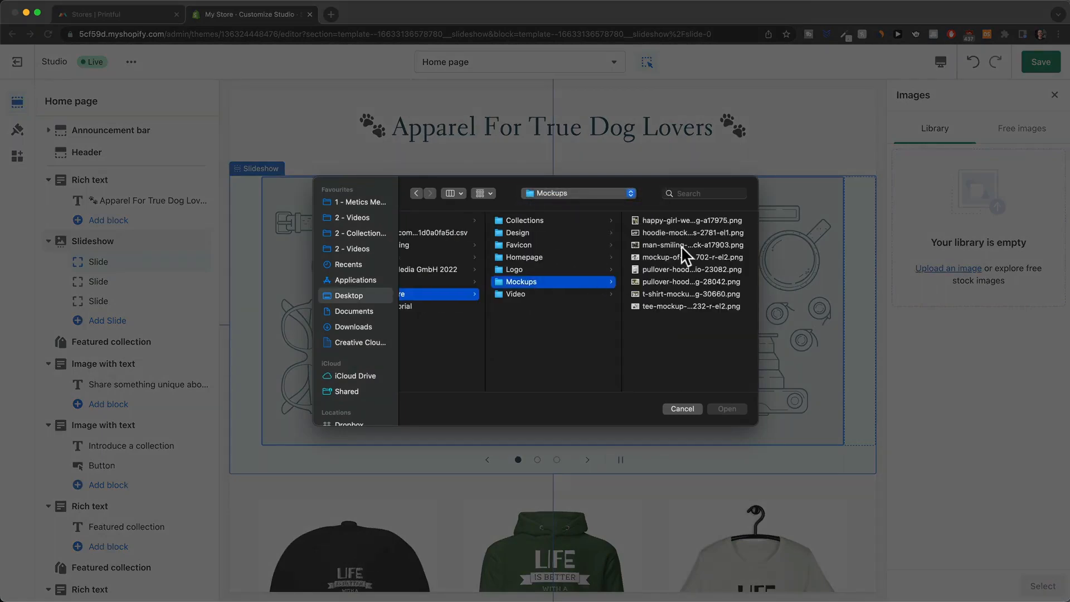
Step: Preview the mockup images in the Mockups folder one after another to compare them for the slide
click(679, 220)
key(space)
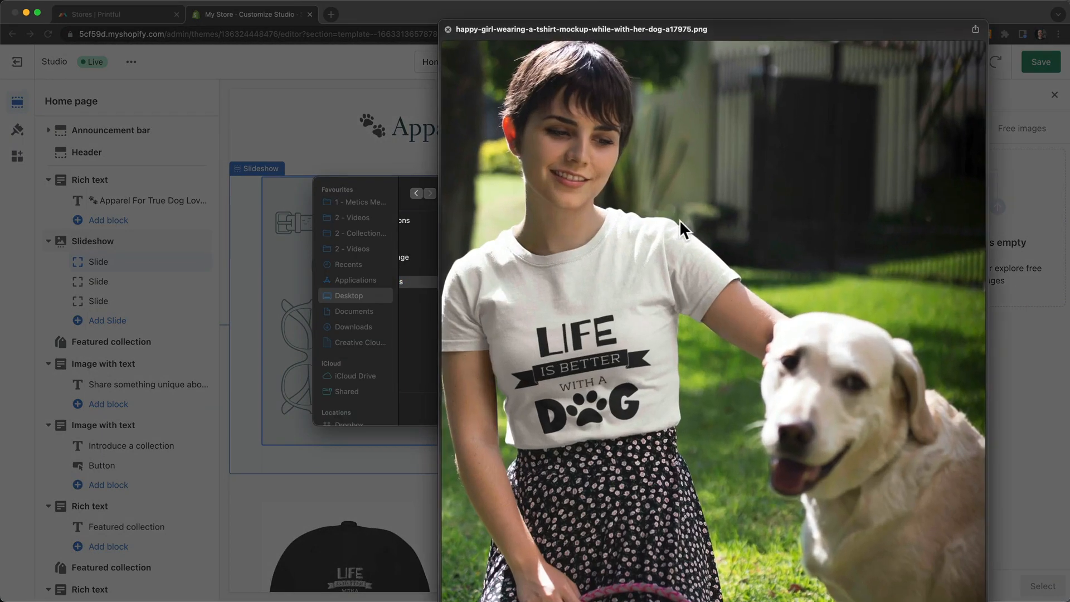
key(Down)
key(Down)
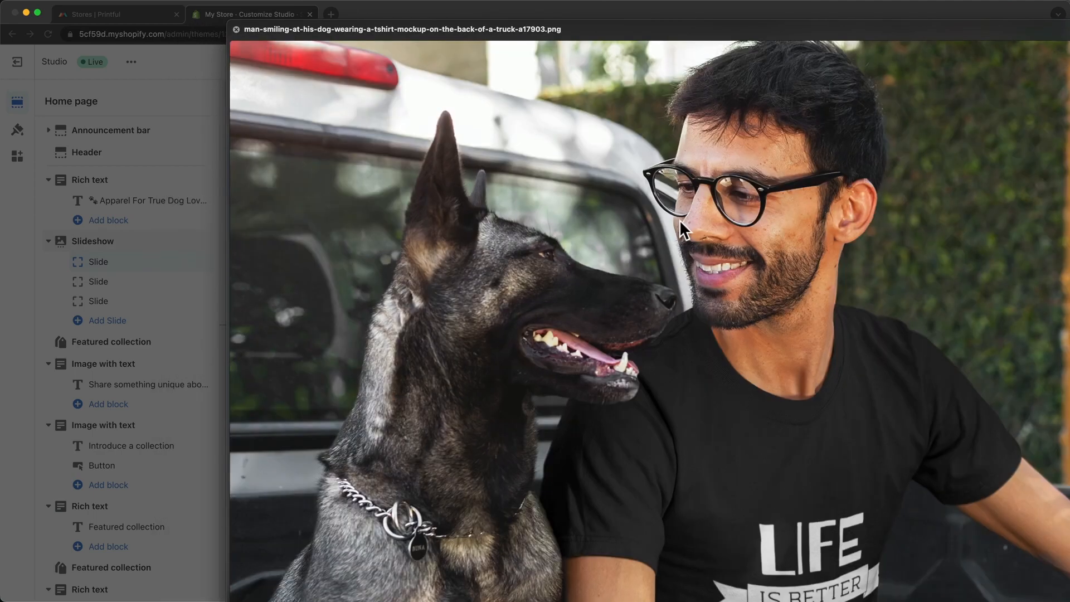
key(Down)
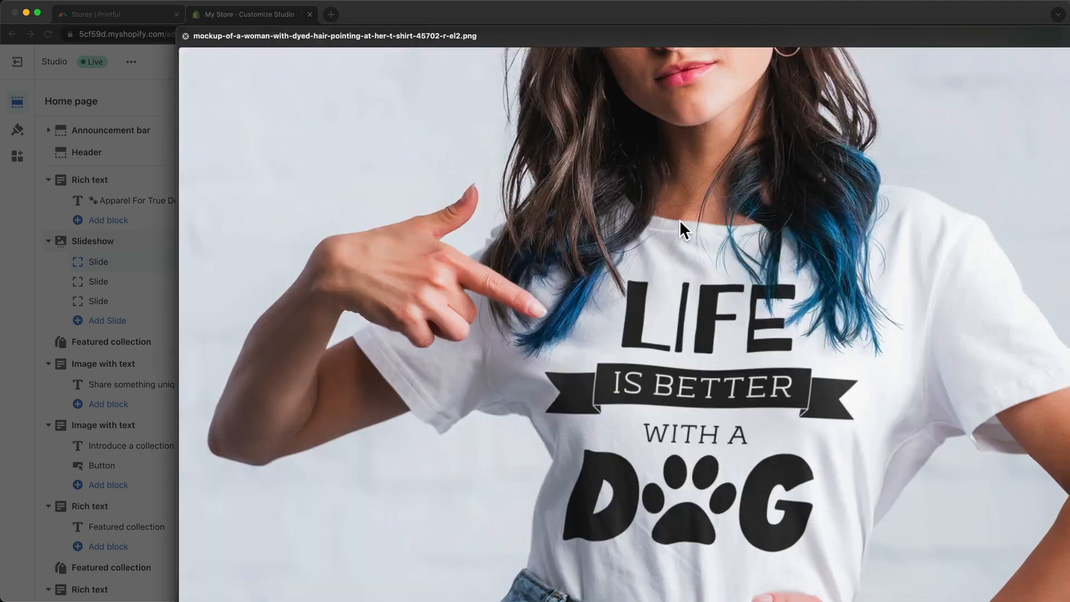
key(Down)
key(space)
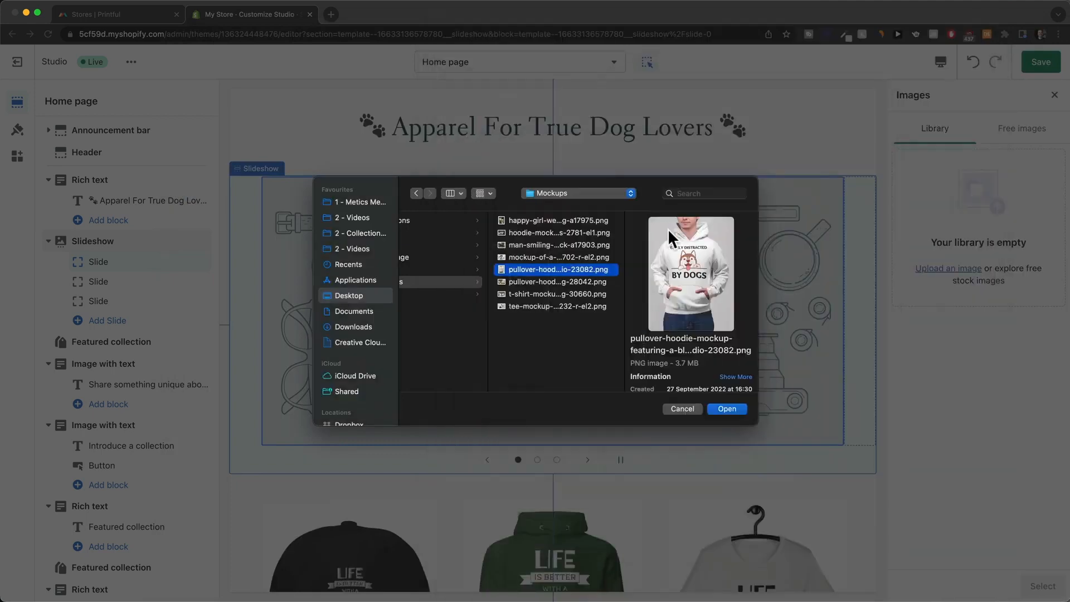
key(Down)
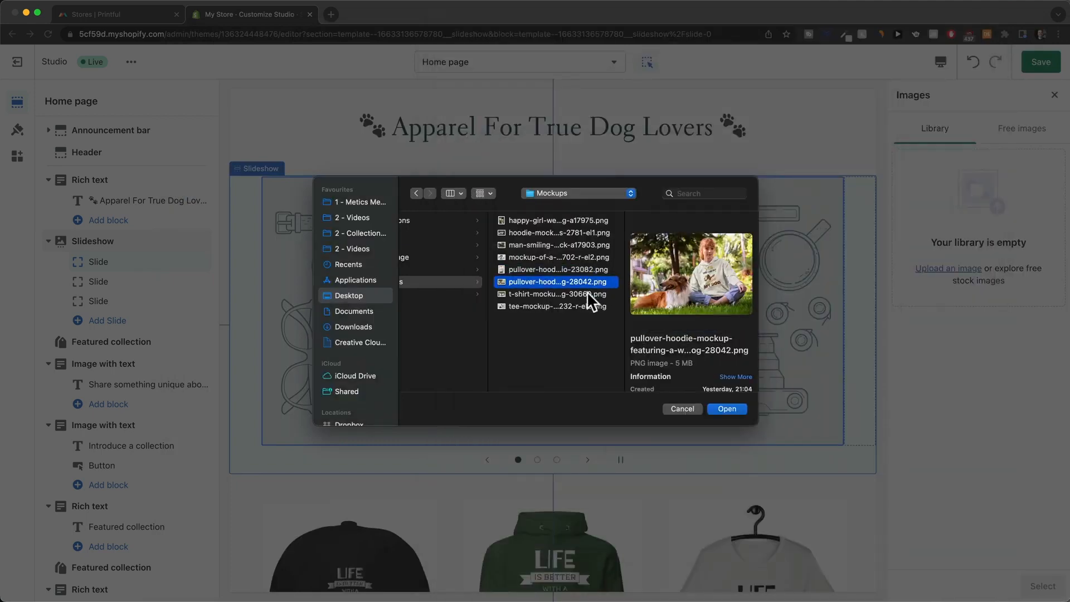
key(Down)
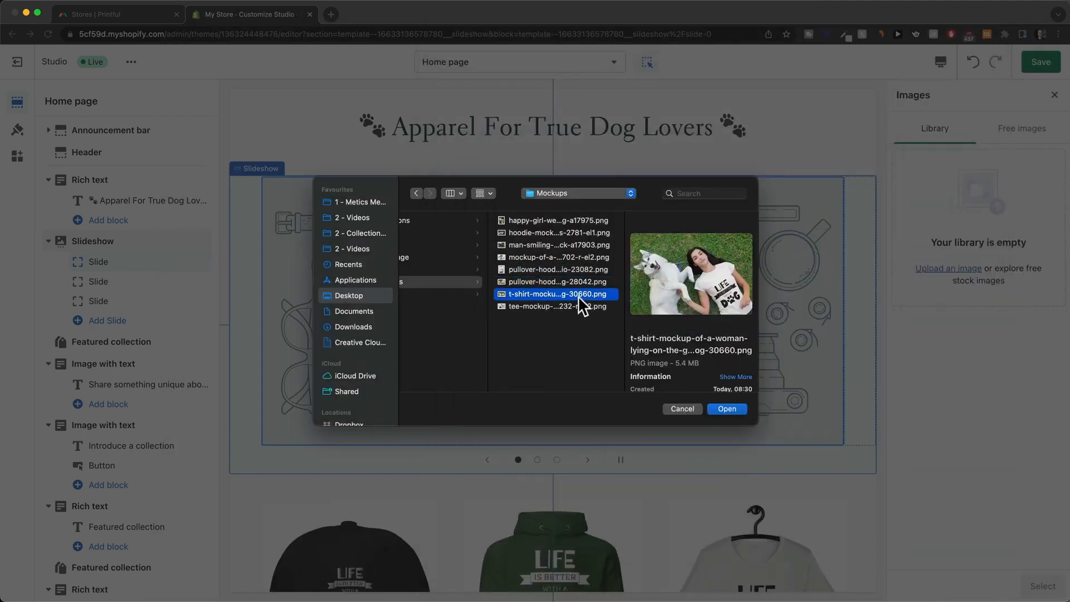
Step: Upload the tee mockup of a mother posing with her child and dog, apply it to the first slide and save
key(Down)
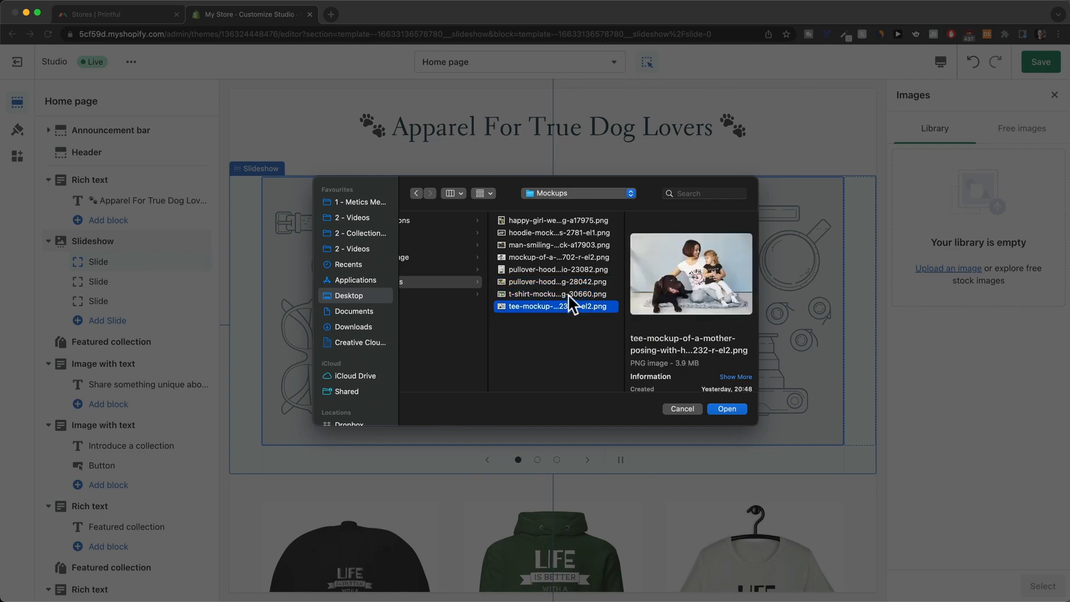
click(716, 407)
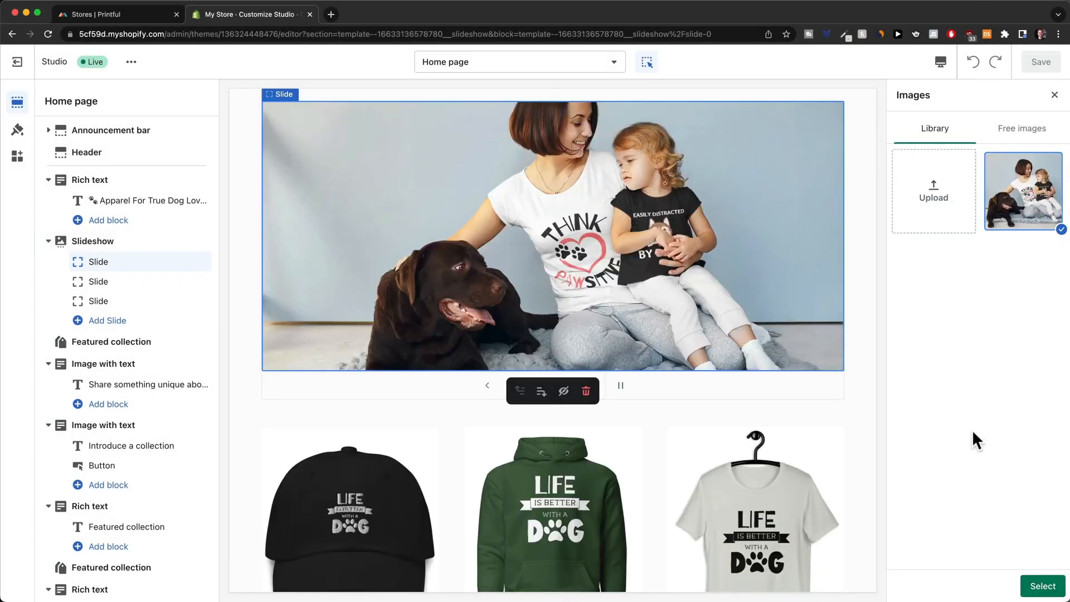
click(1039, 582)
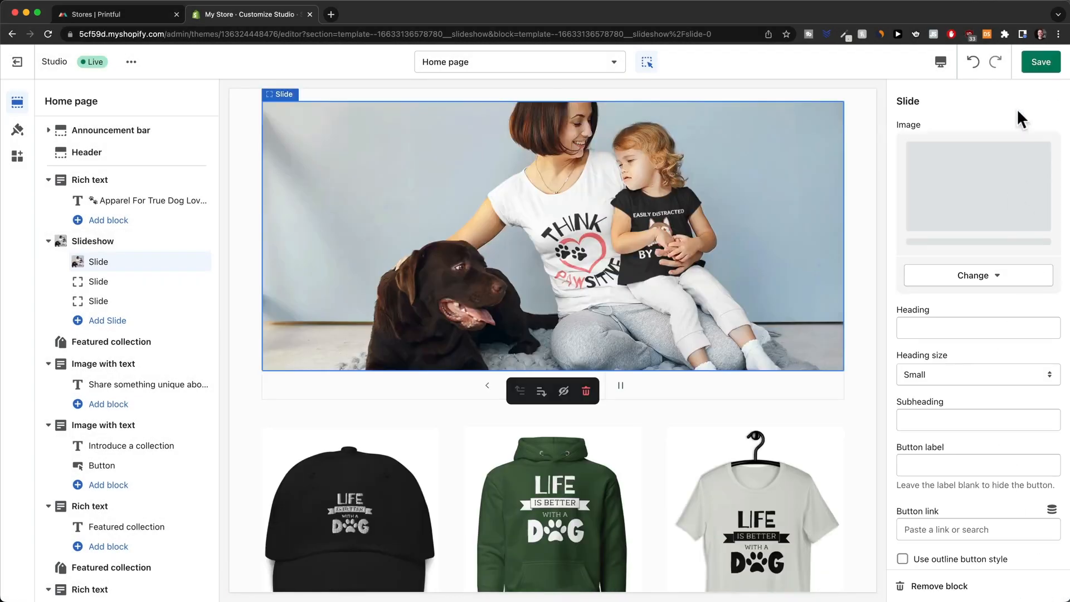
click(1040, 63)
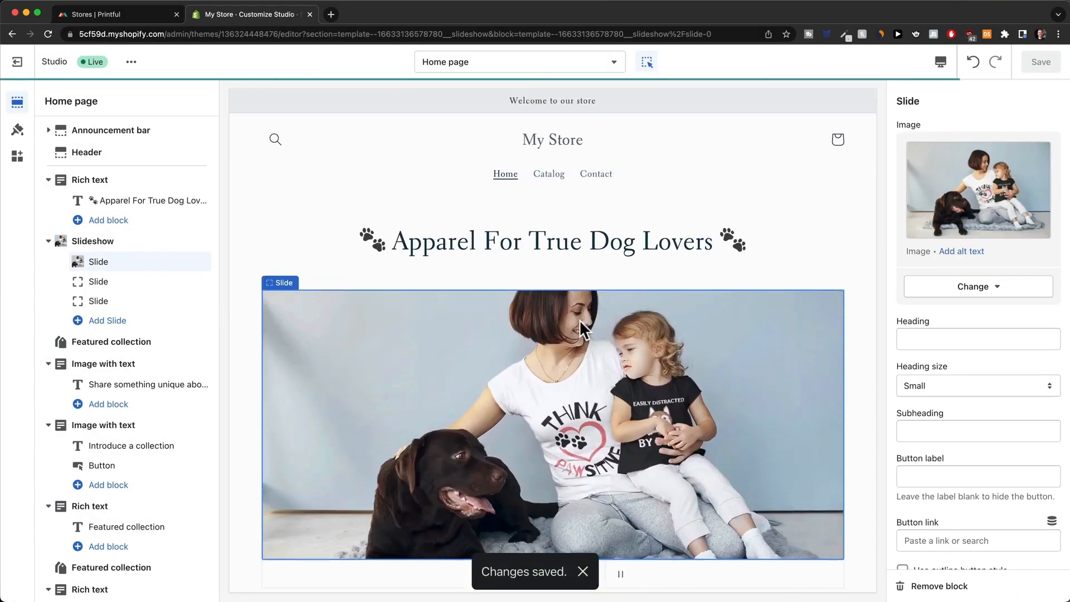
Step: Go through the second, third and first slides of the slideshow to check their image settings
scroll(579, 319, down, 3)
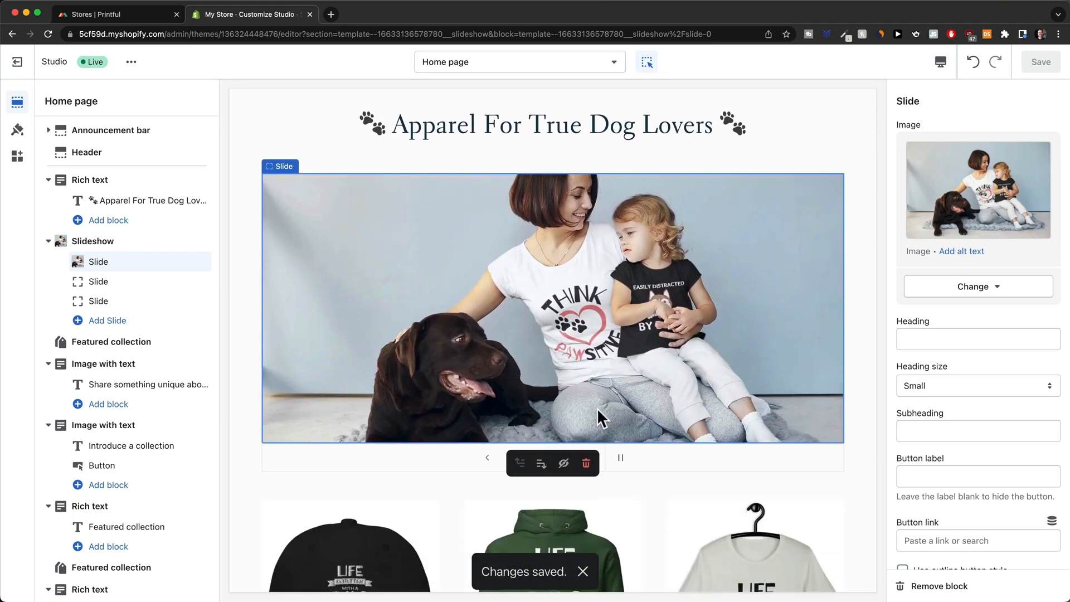
click(139, 281)
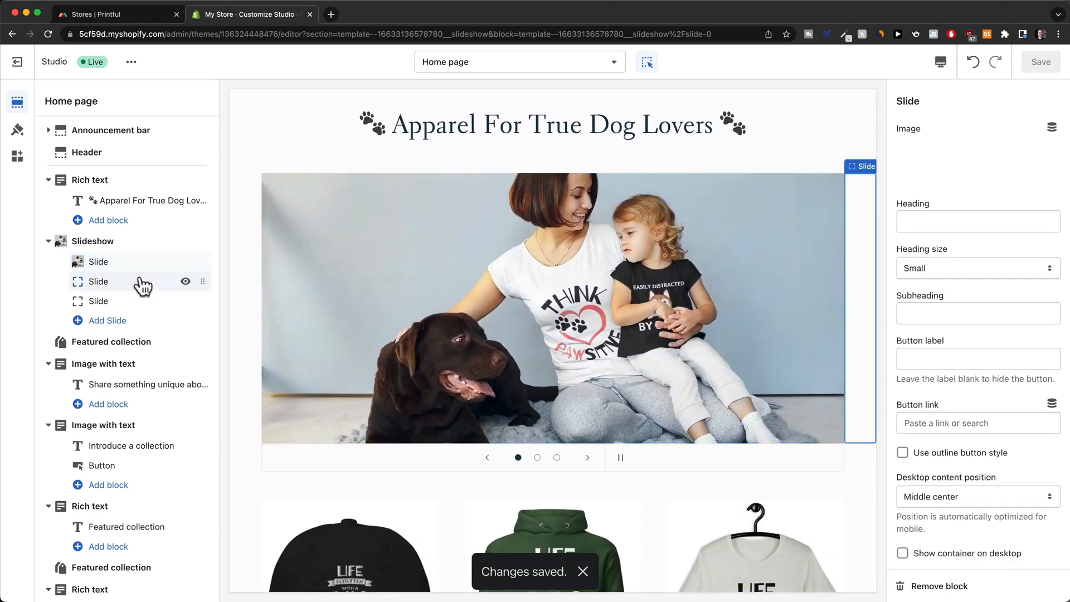
click(137, 303)
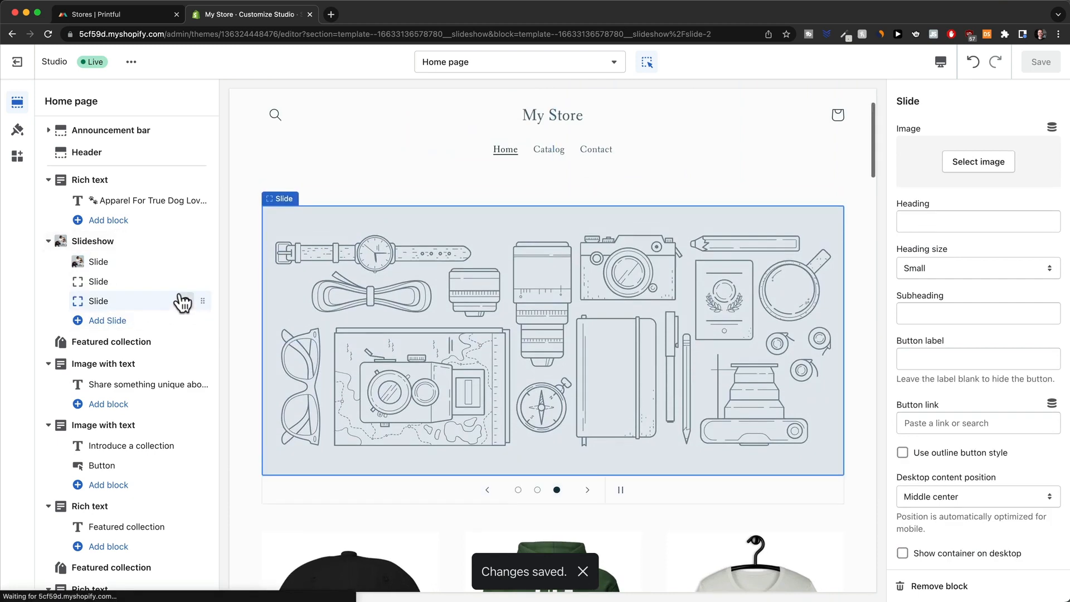
click(146, 264)
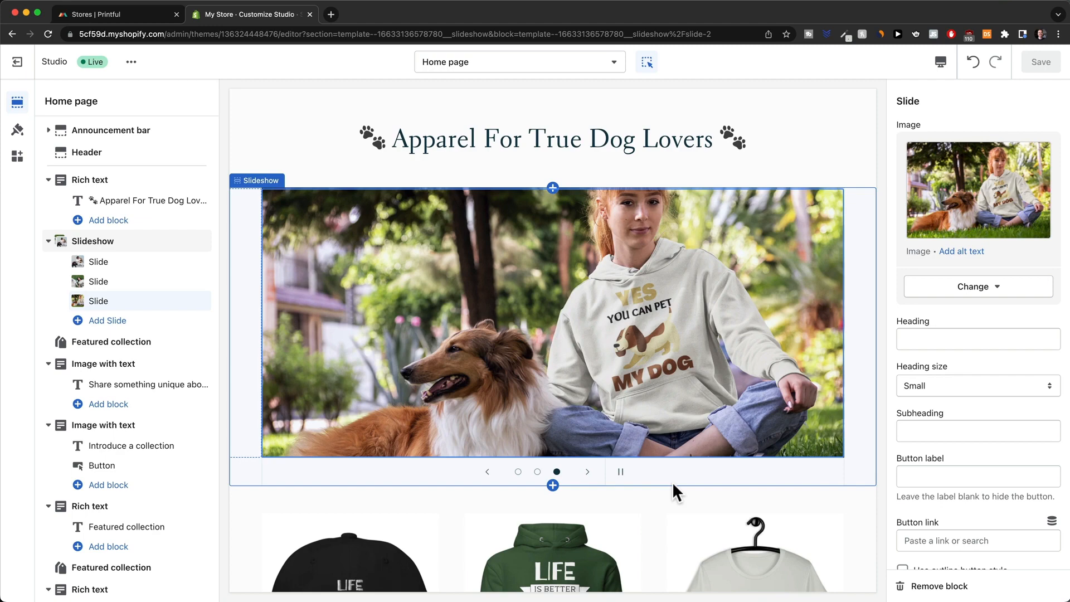
Step: Search the theme sections for "collection" and add a Collection list section to the home page
scroll(672, 481, down, 3)
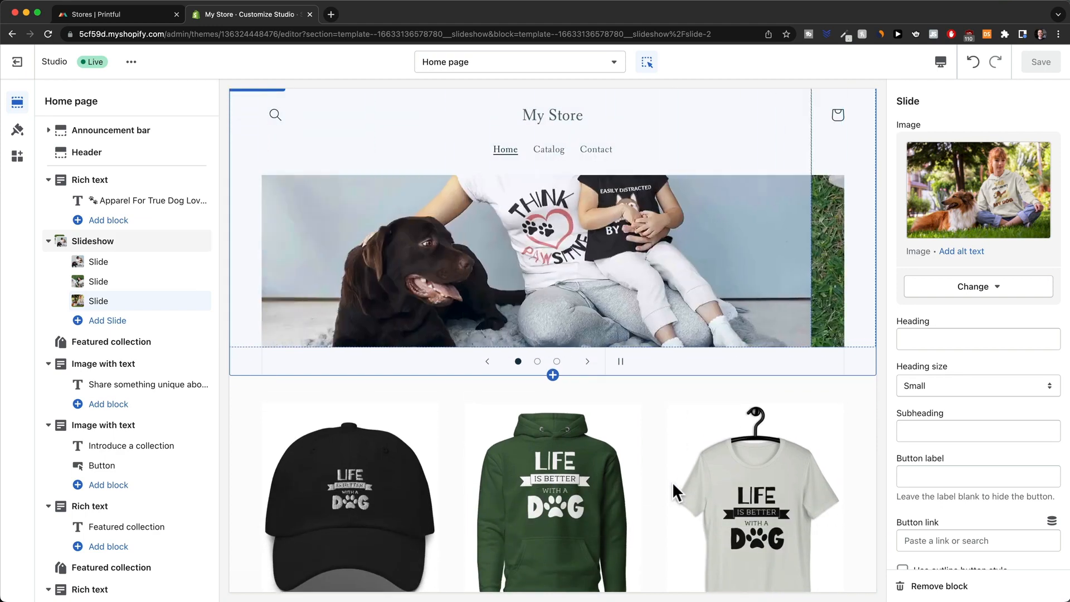
scroll(627, 416, down, 3)
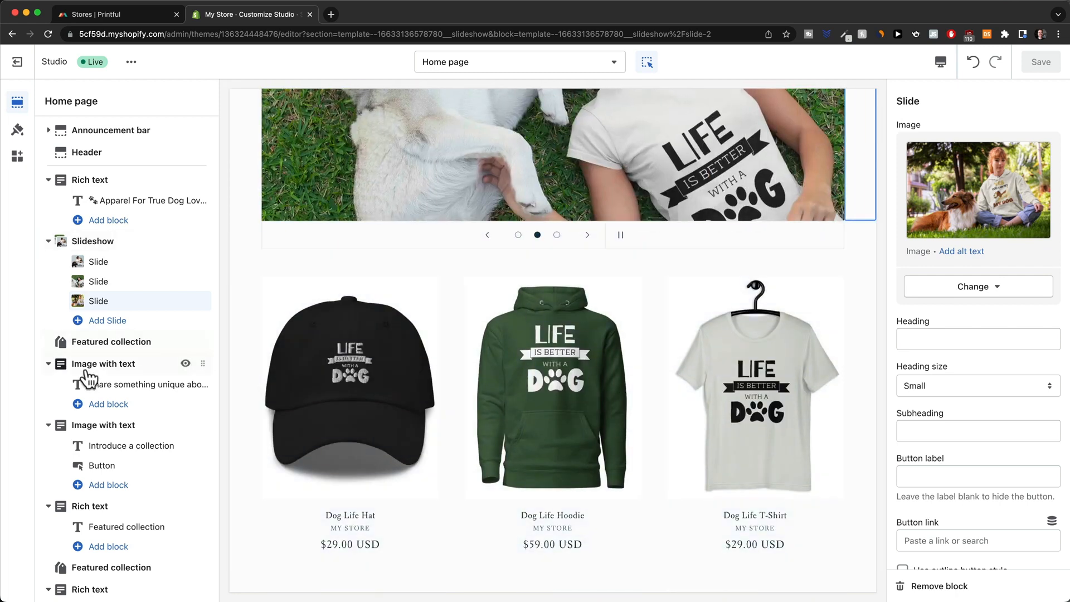
scroll(149, 420, down, 2)
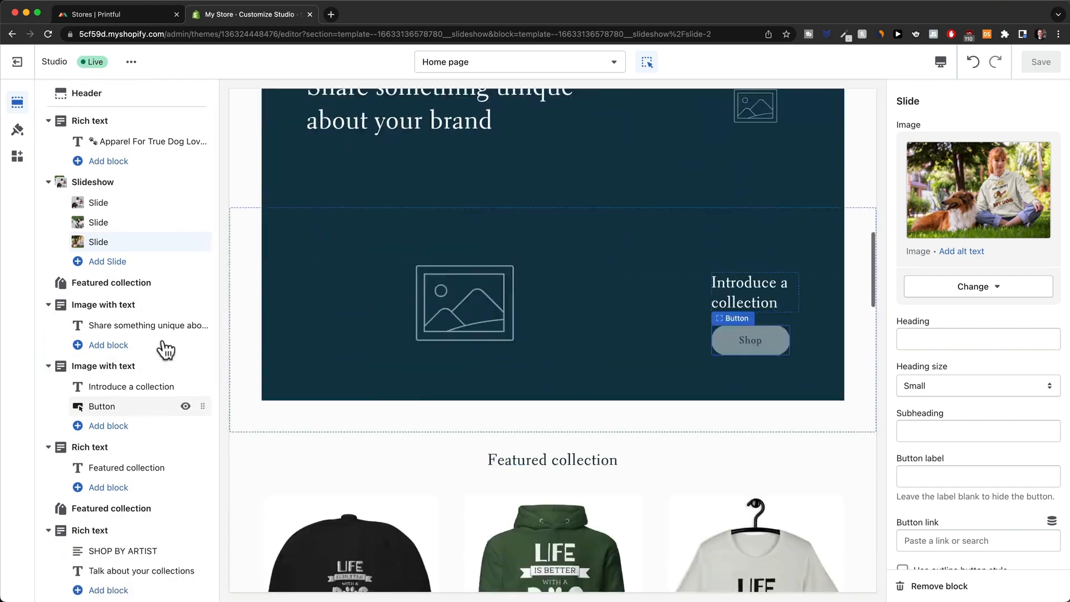
scroll(143, 286, down, 2)
scroll(143, 290, down, 7)
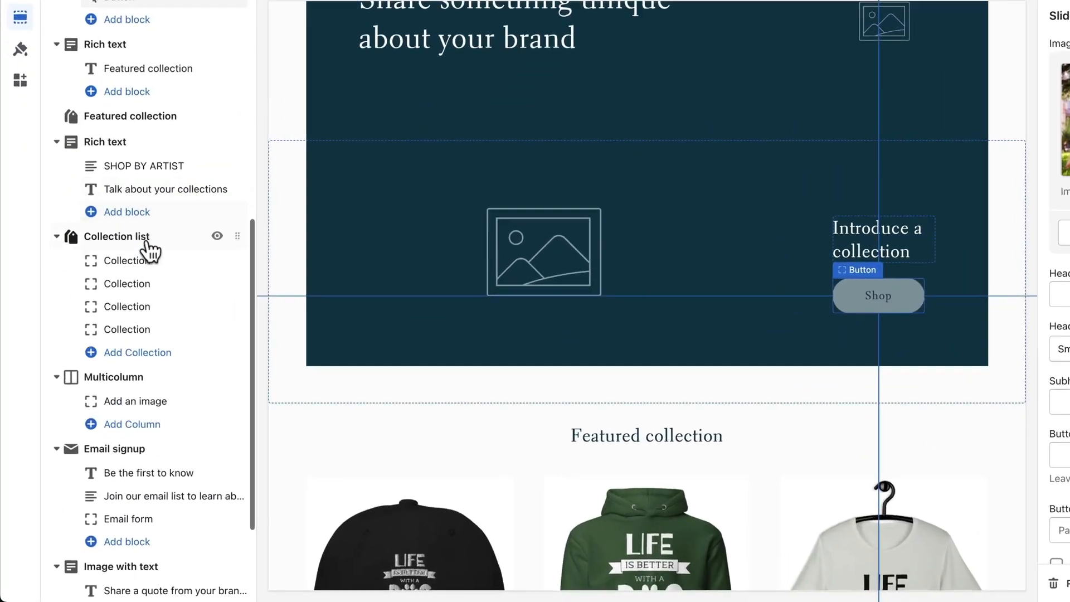
scroll(101, 279, down, 1)
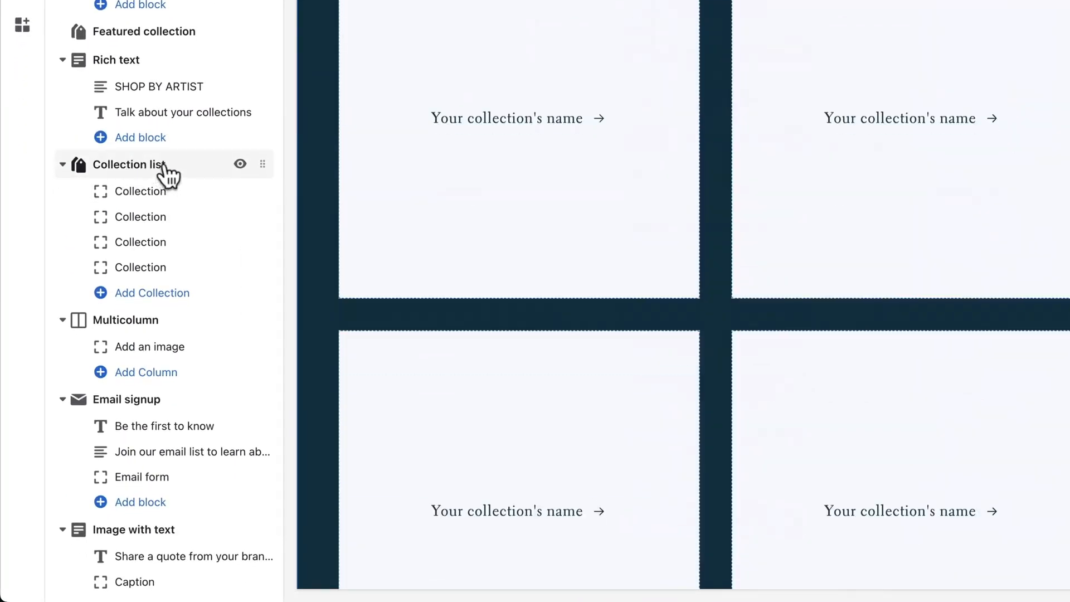
scroll(170, 181, down, 4)
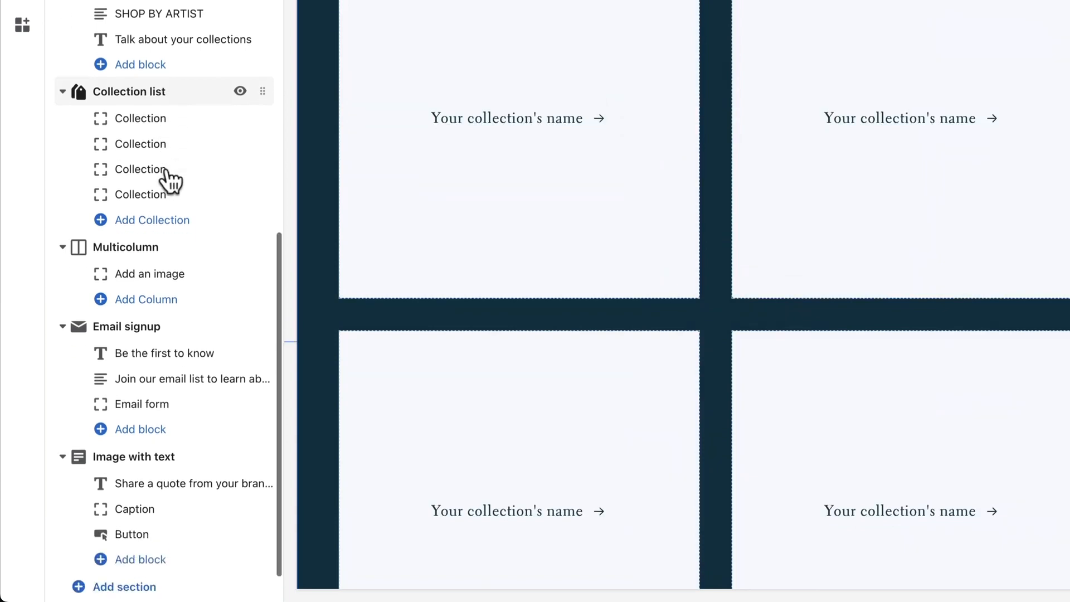
click(109, 544)
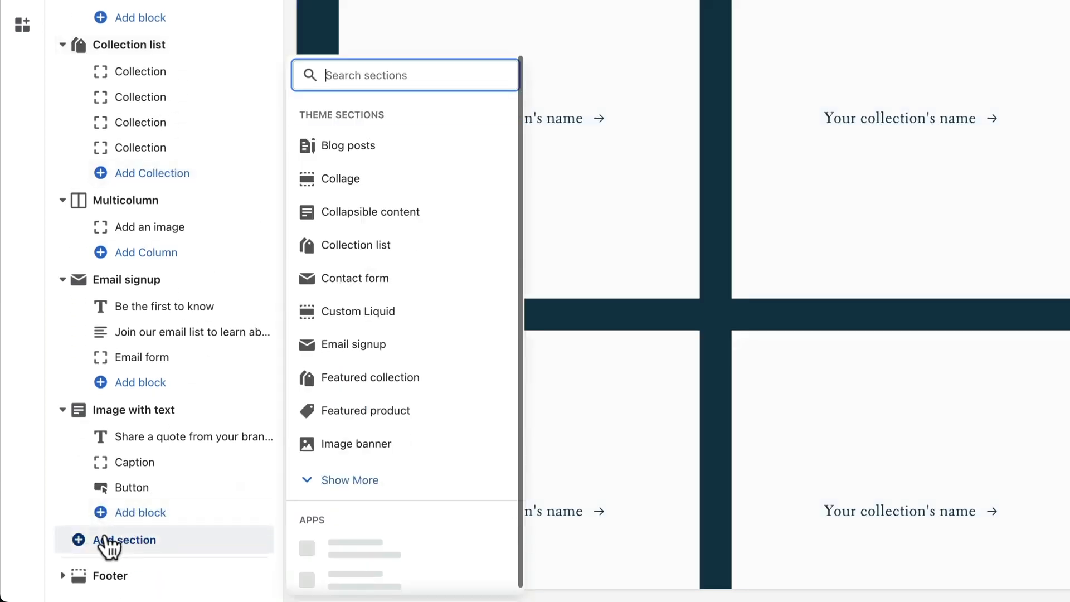
text(collection)
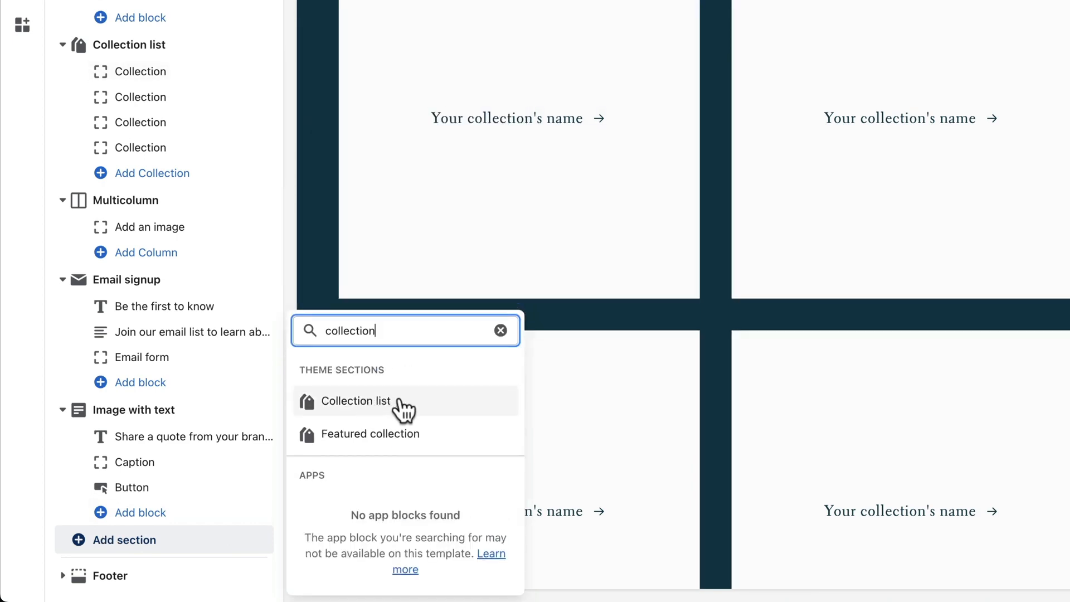
click(400, 399)
Step: Move the new Collection list section directly below the Slideshow, above the Featured collection, and save the theme
drag(258, 409, 251, 1)
drag(272, 80, 199, 355)
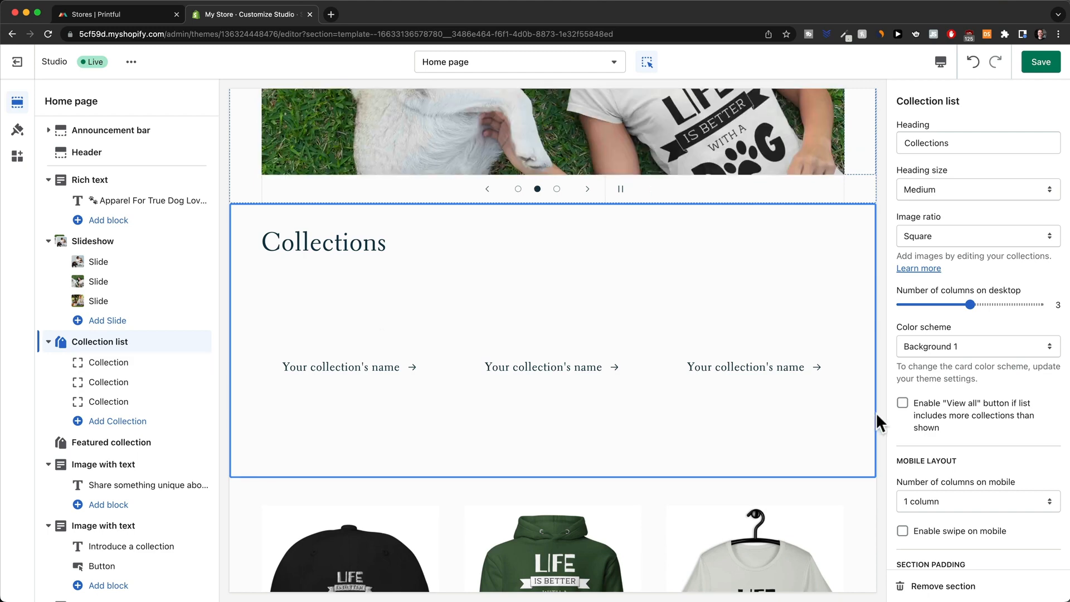
click(1044, 62)
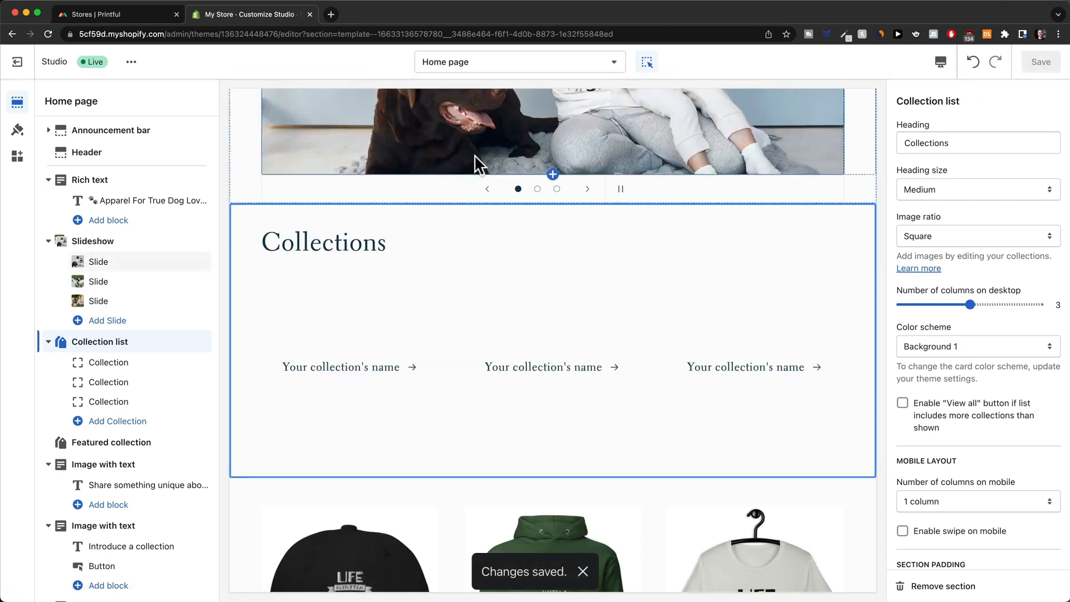
Step: Leave the theme editor, go to the store's product collections and delete the Home Page collection
click(22, 64)
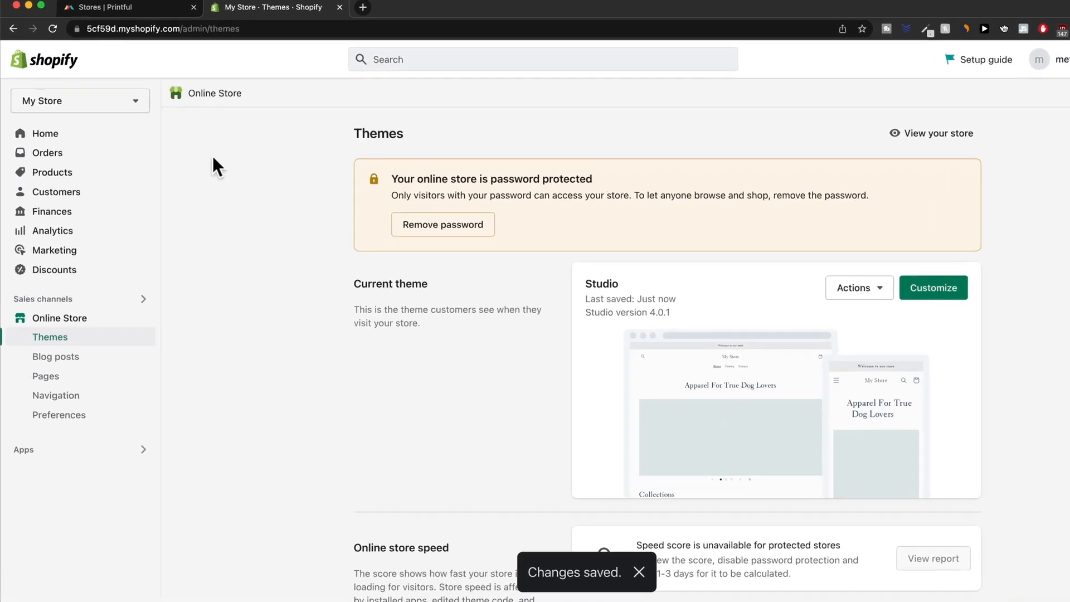
click(70, 172)
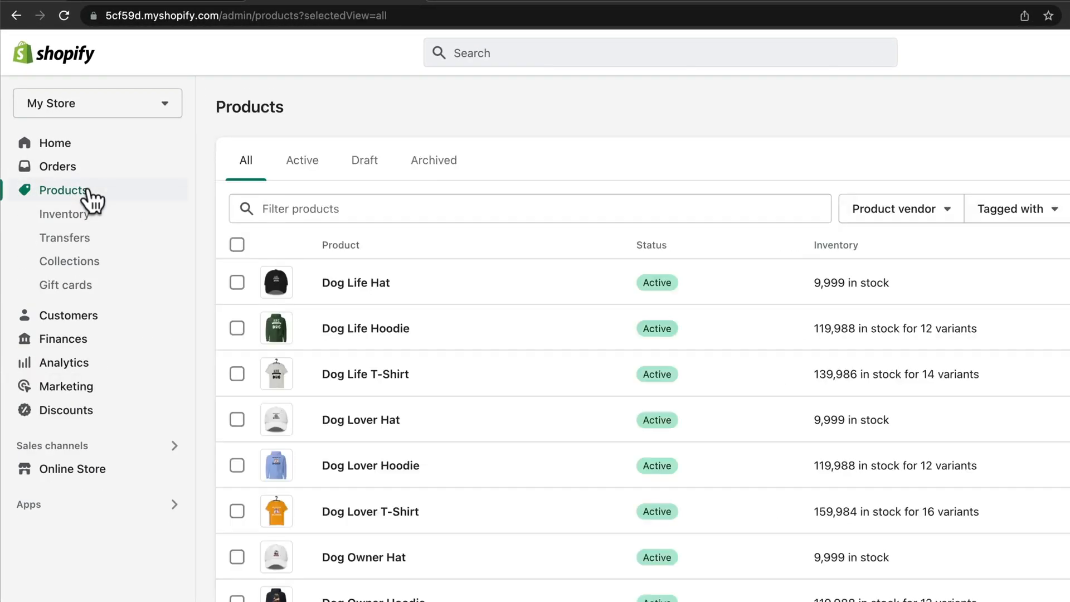
click(94, 268)
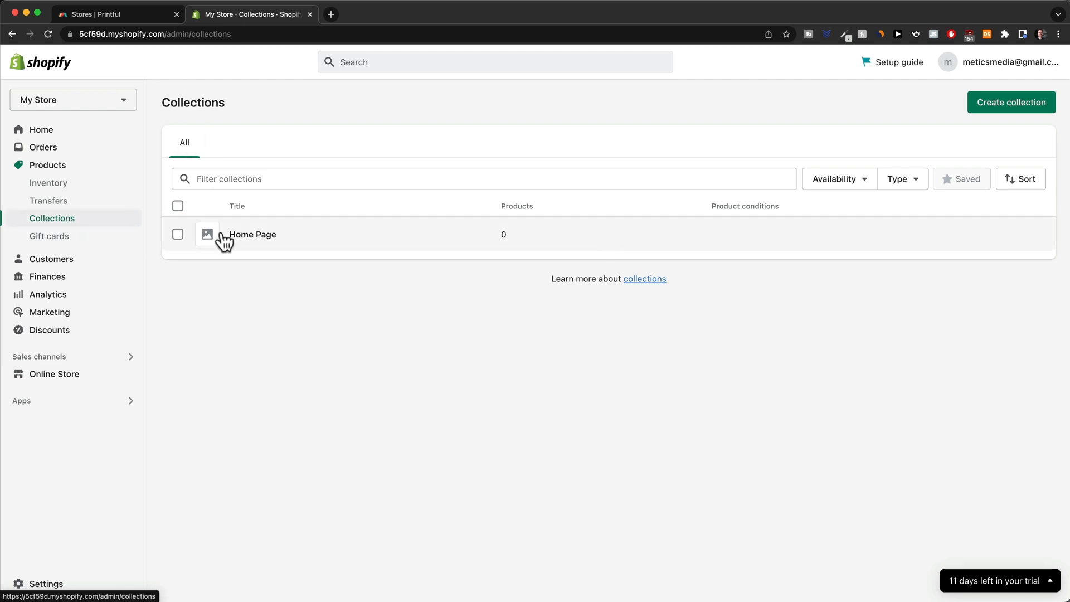
click(177, 236)
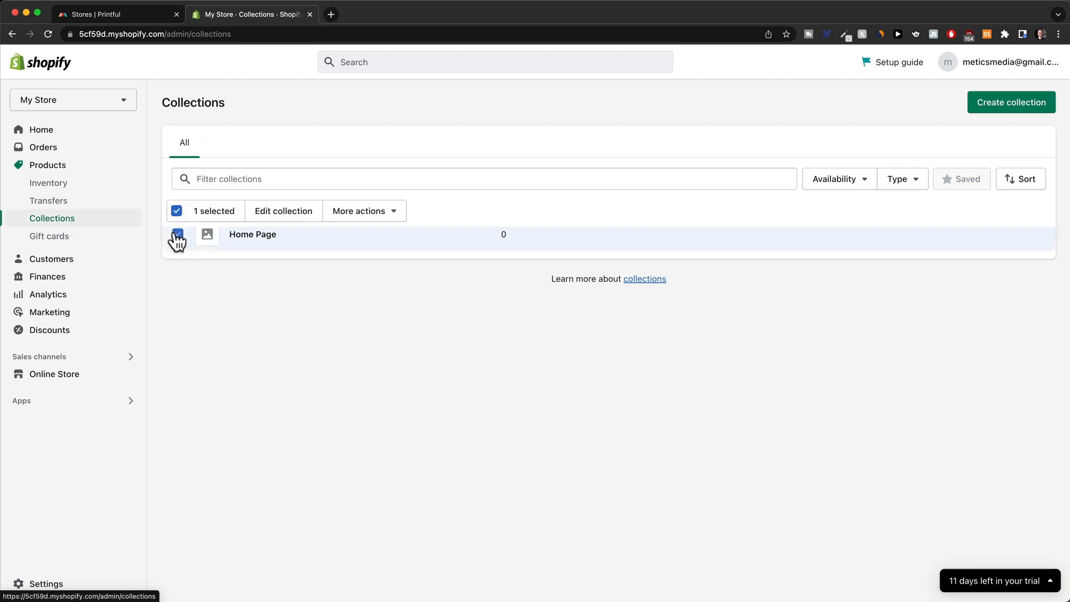
click(336, 216)
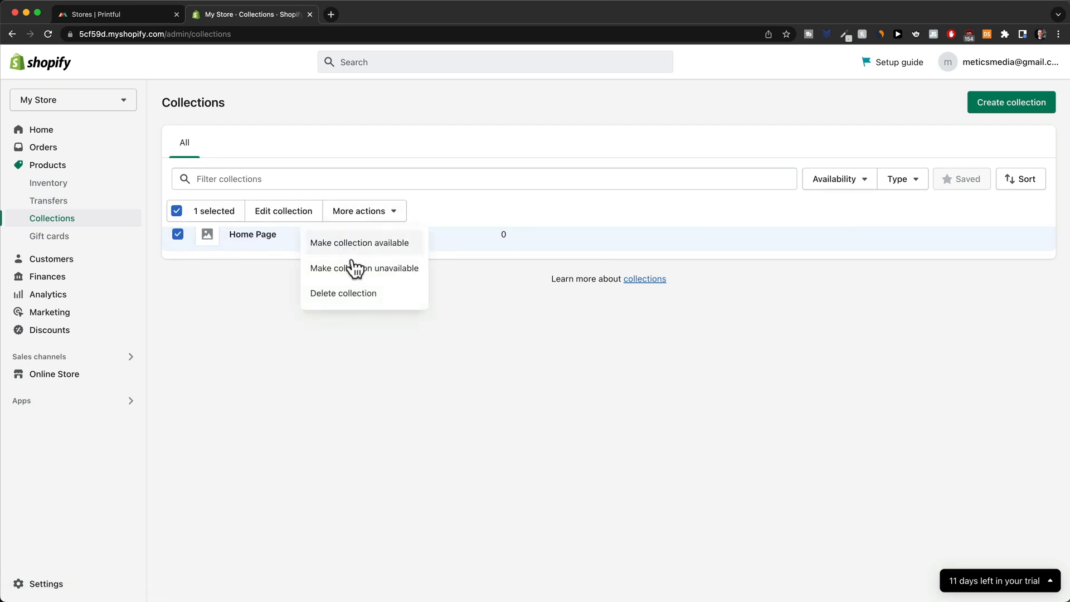
click(343, 293)
click(704, 365)
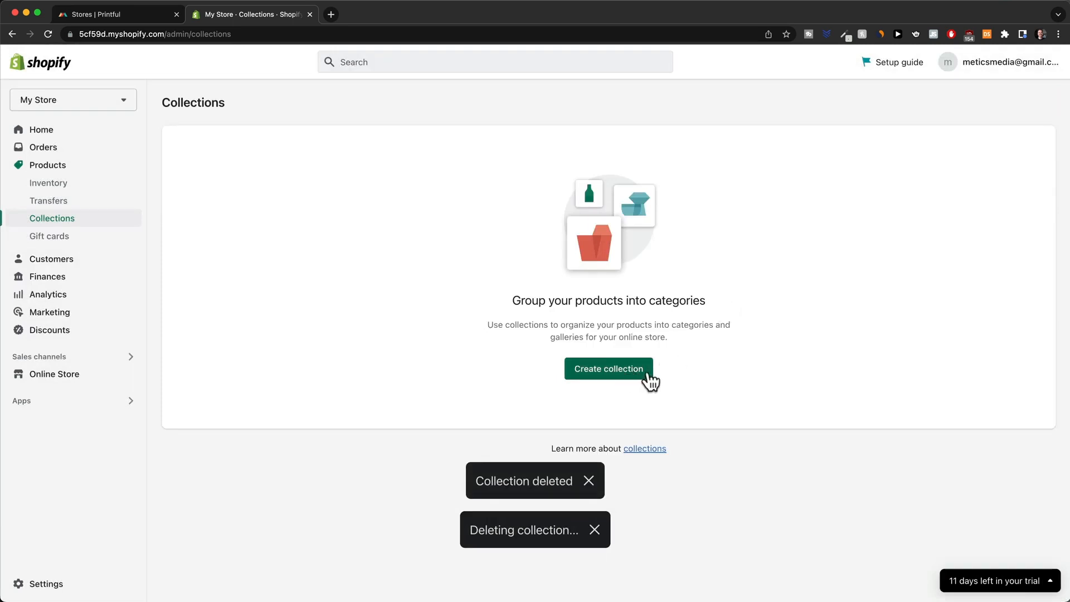
Step: Start a new collection titled "T-Shirts" without a description and set its collection type to Manual
click(629, 372)
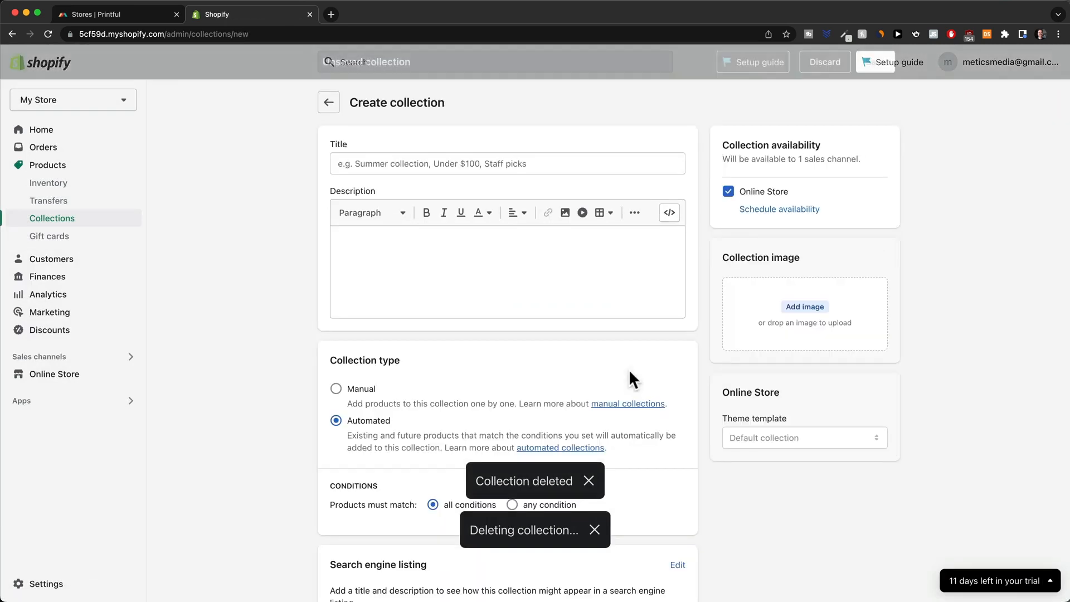
click(440, 159)
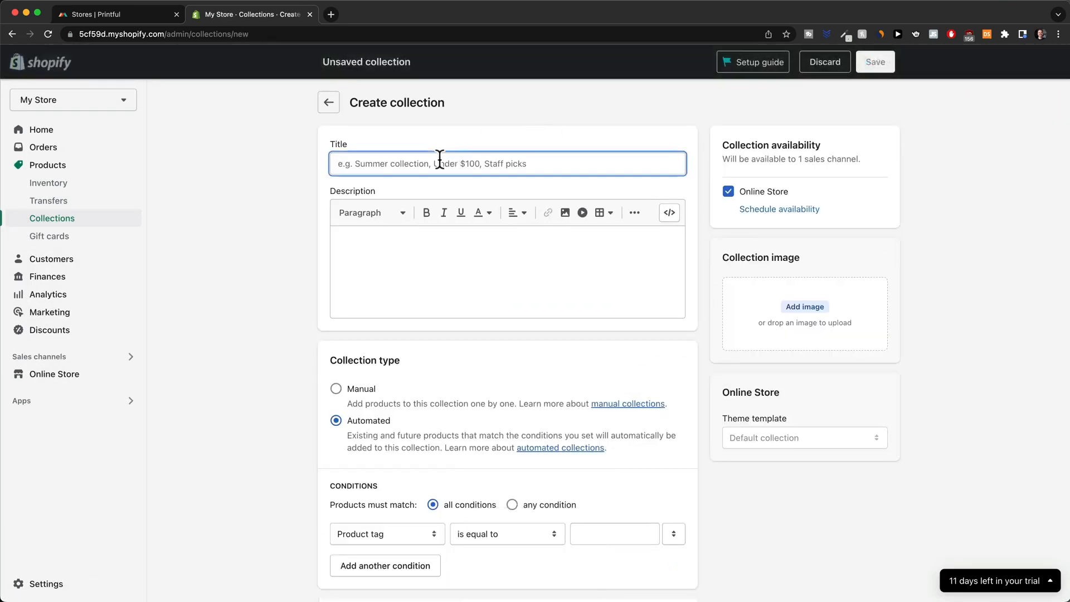
text(Th)
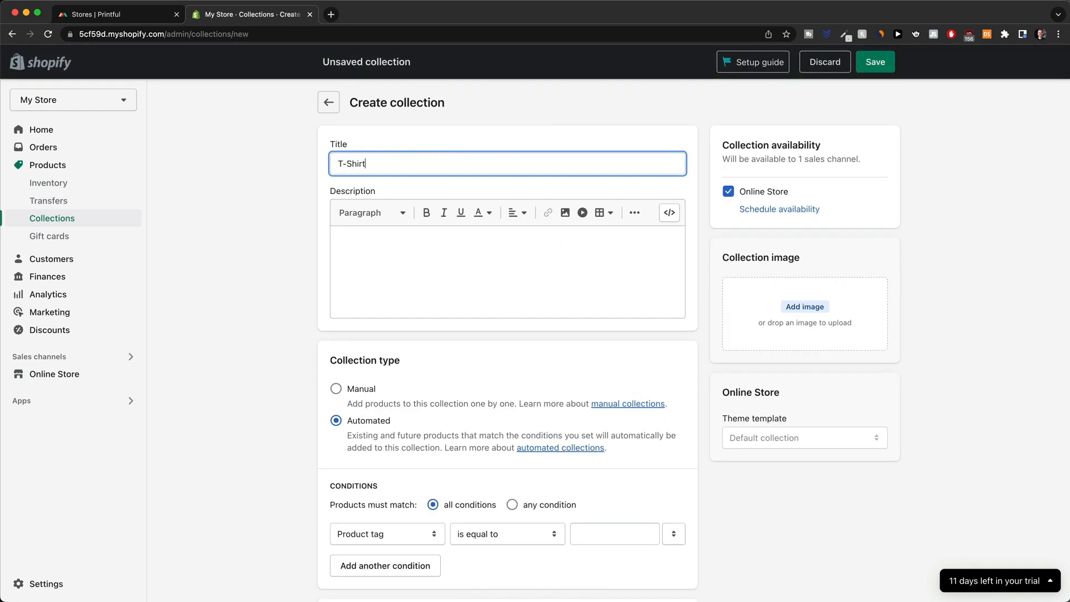
click(413, 269)
scroll(509, 274, down, 2)
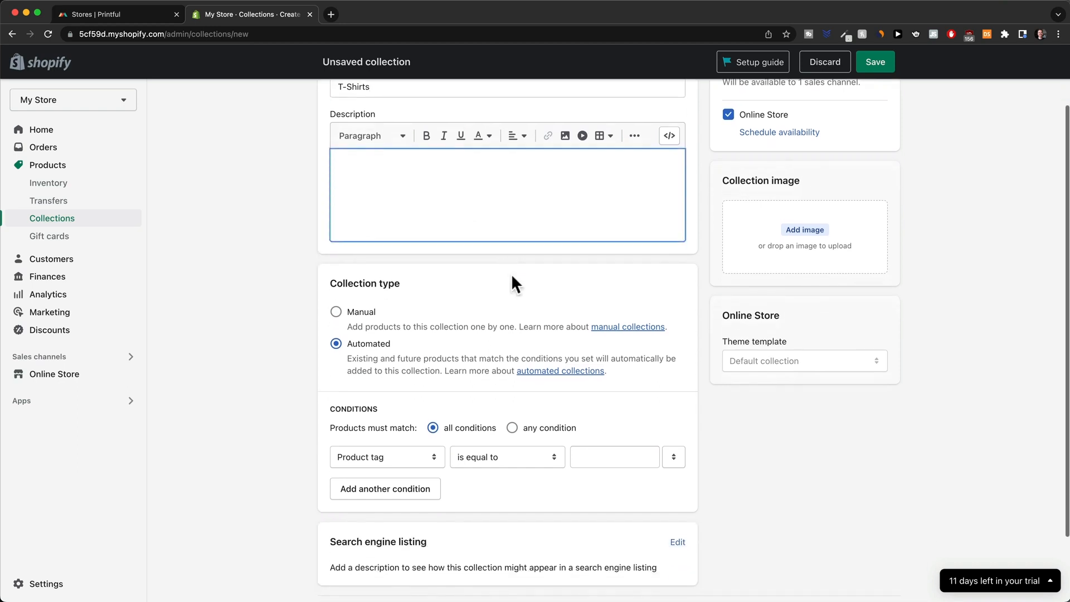
scroll(386, 277, down, 1)
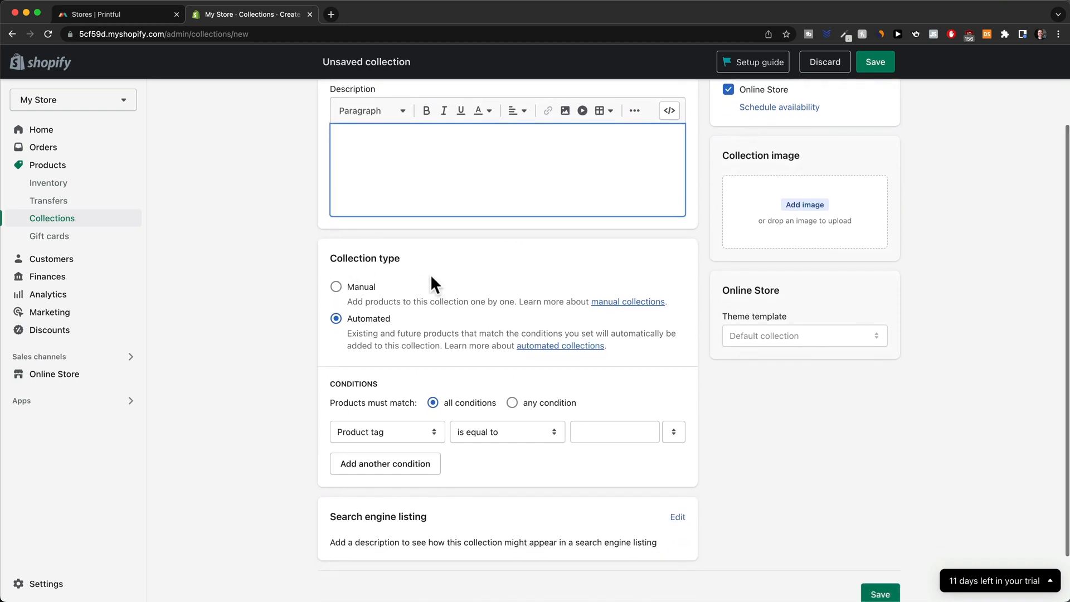
click(335, 287)
scroll(941, 350, up, 1)
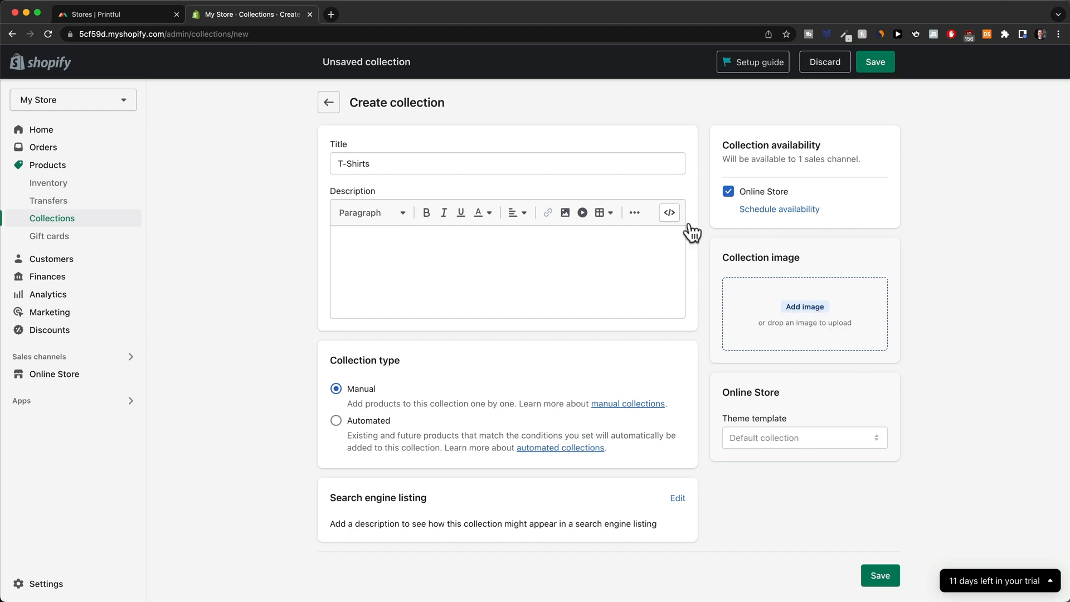
Step: Upload the 08.41.18 screenshot from POD Store's Collections folder as the collection image, save the T-Shirts collection and return to the collections overview
click(784, 306)
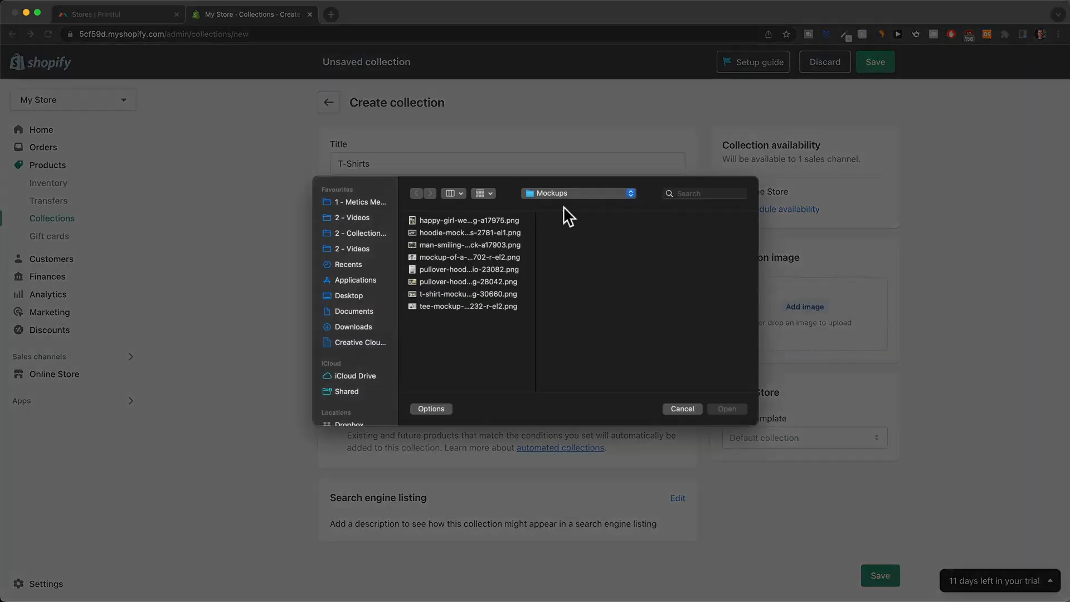
click(573, 190)
click(580, 206)
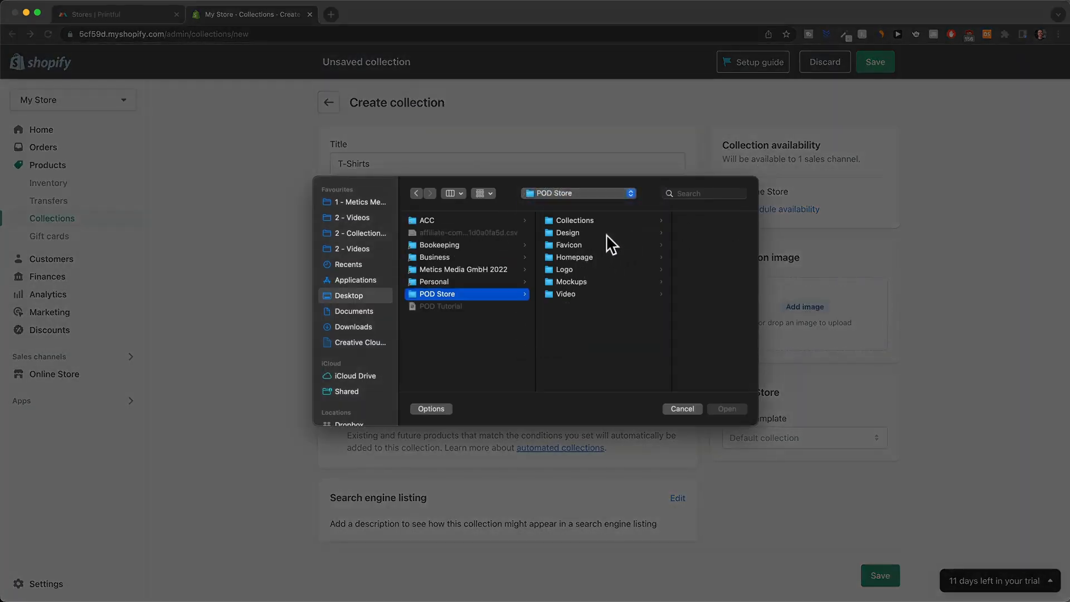
click(599, 220)
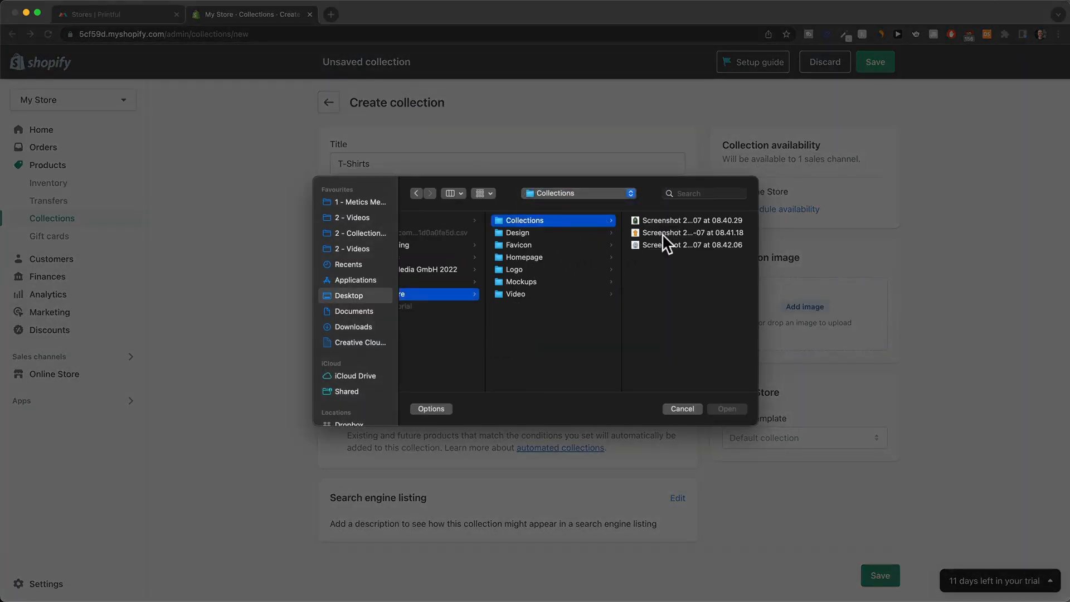
click(661, 233)
click(727, 408)
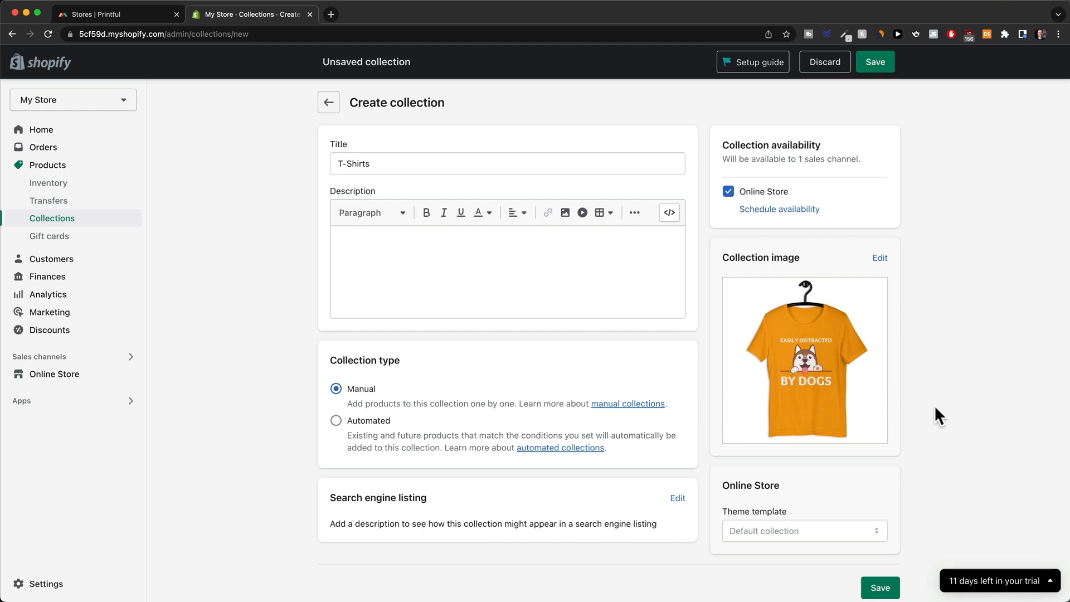
click(876, 63)
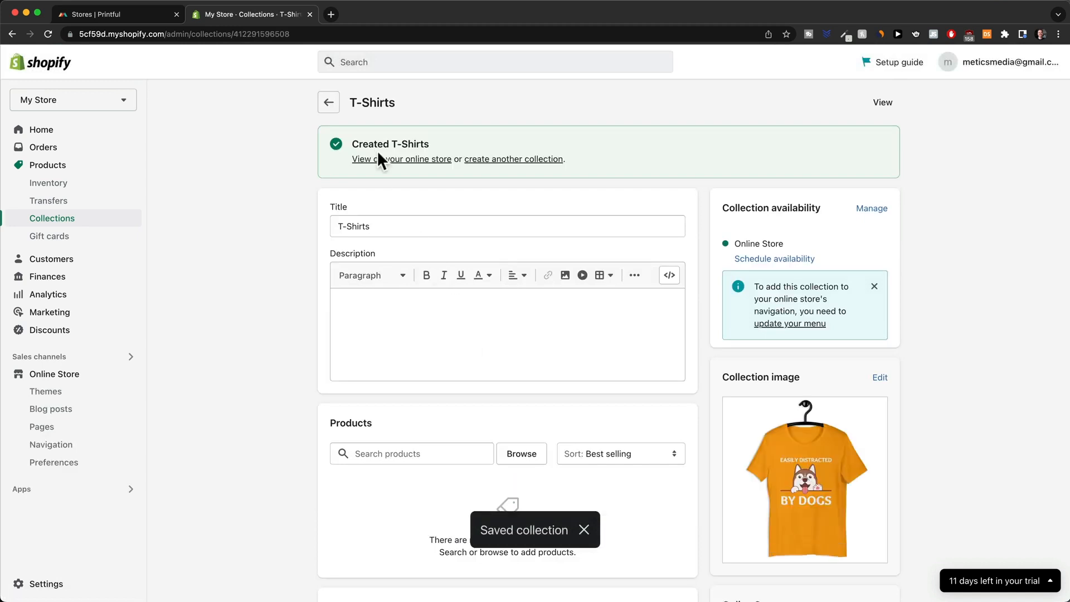
click(328, 103)
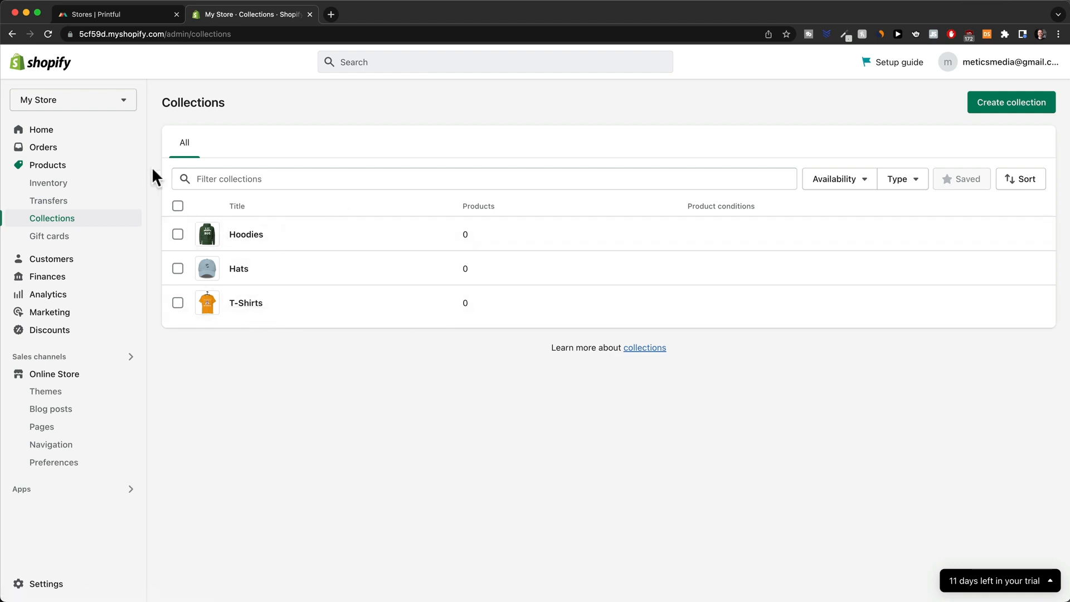
Step: Go to the store's product list and filter the products by "hat"
click(70, 168)
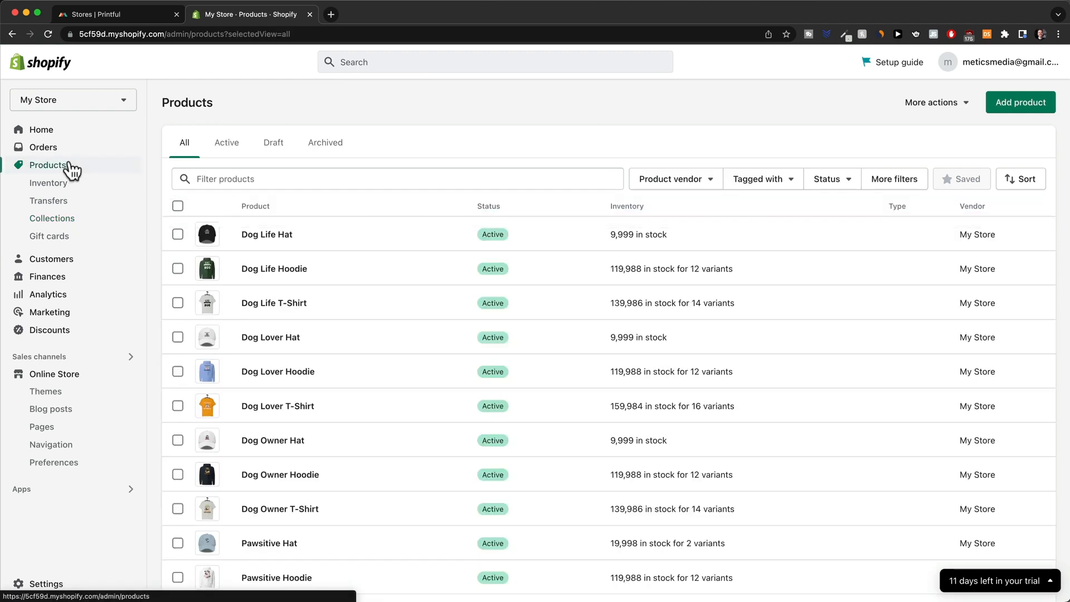
scroll(226, 314, down, 2)
scroll(226, 314, down, 1)
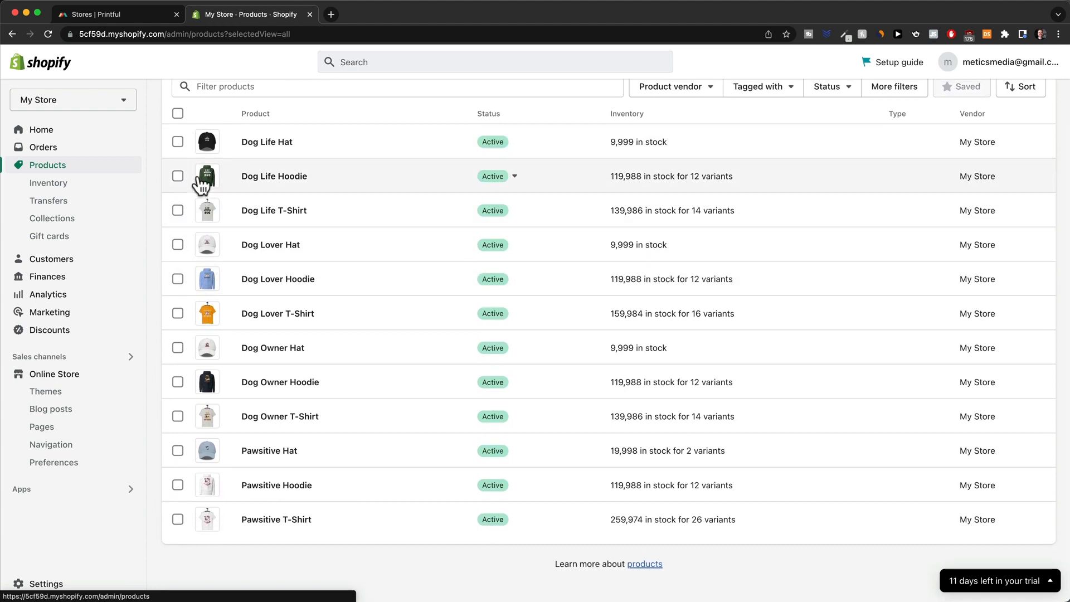
scroll(200, 181, up, 2)
click(228, 147)
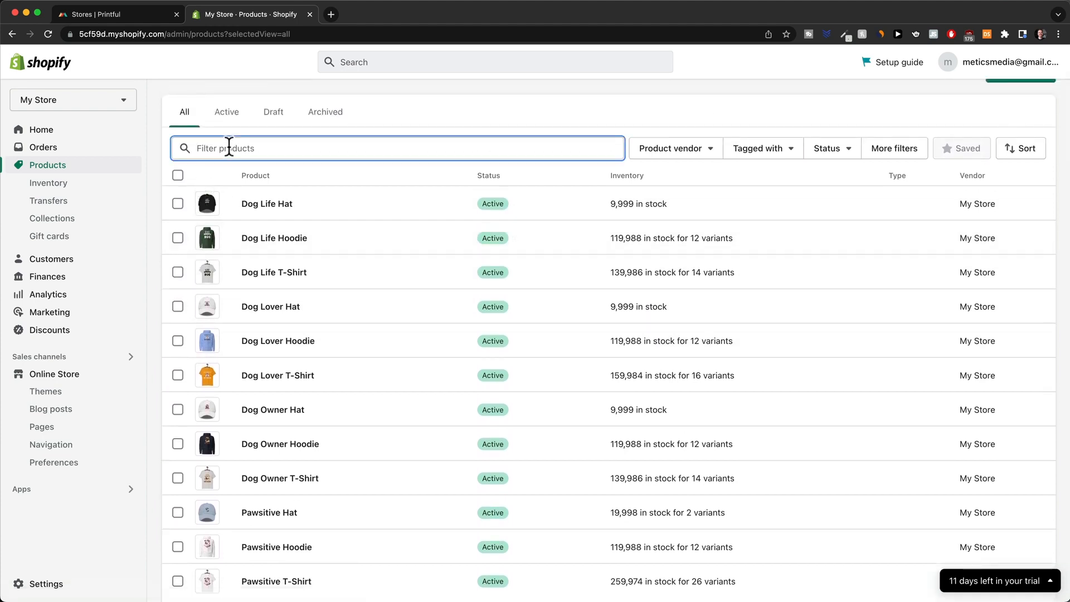
text(hat)
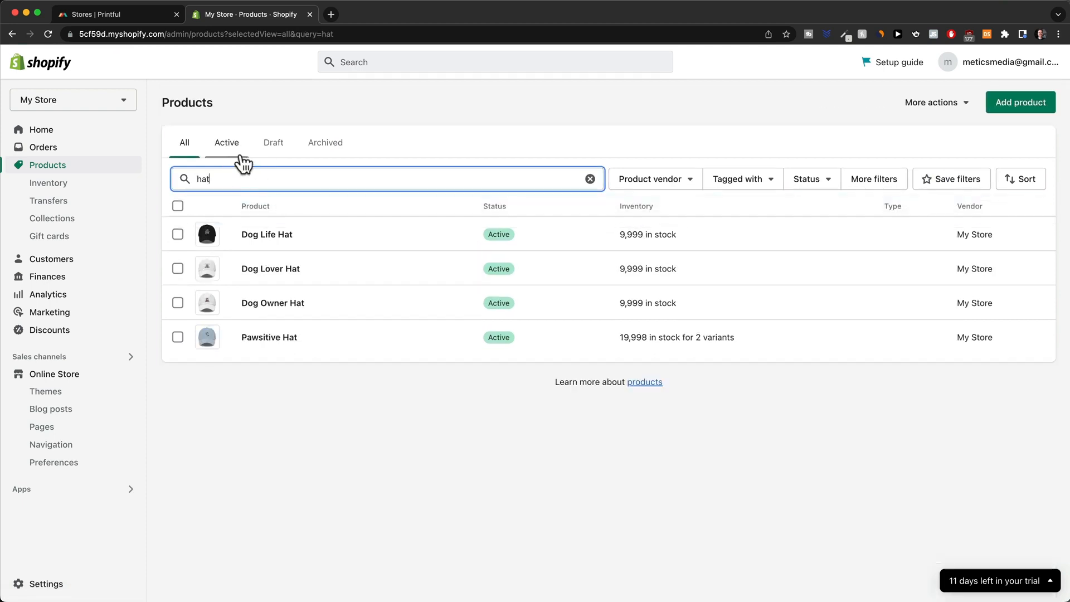
Step: Select all the filtered hat products and add them to the Hats collection
click(178, 206)
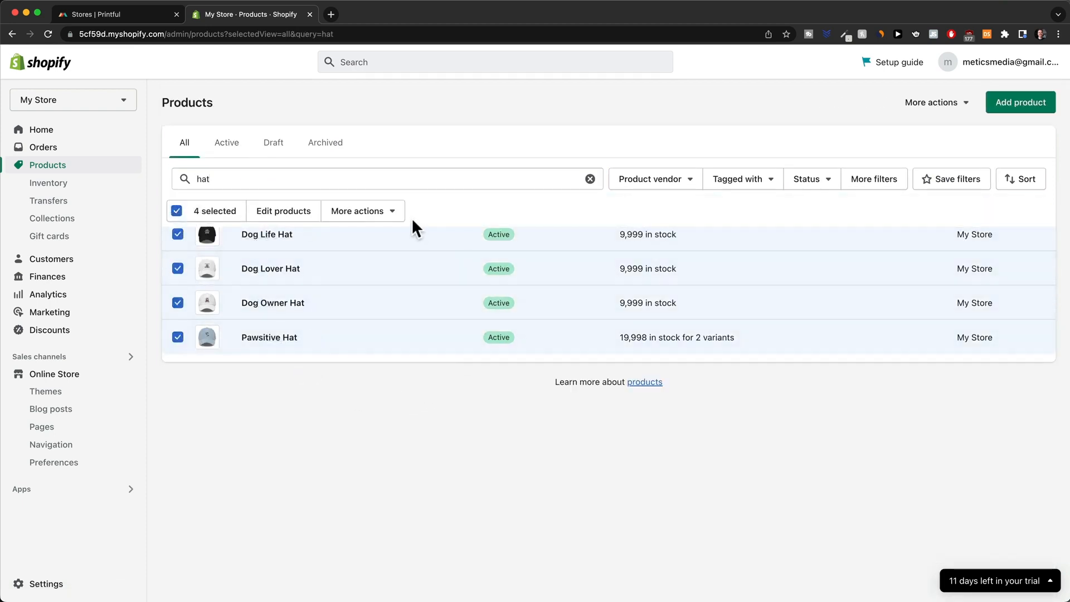
click(374, 216)
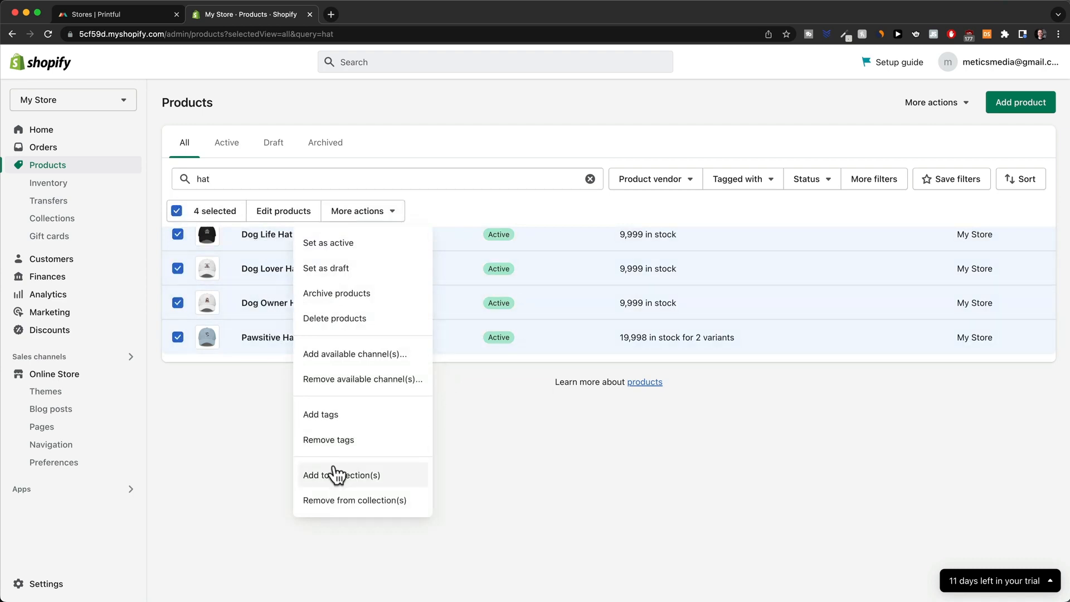
click(384, 476)
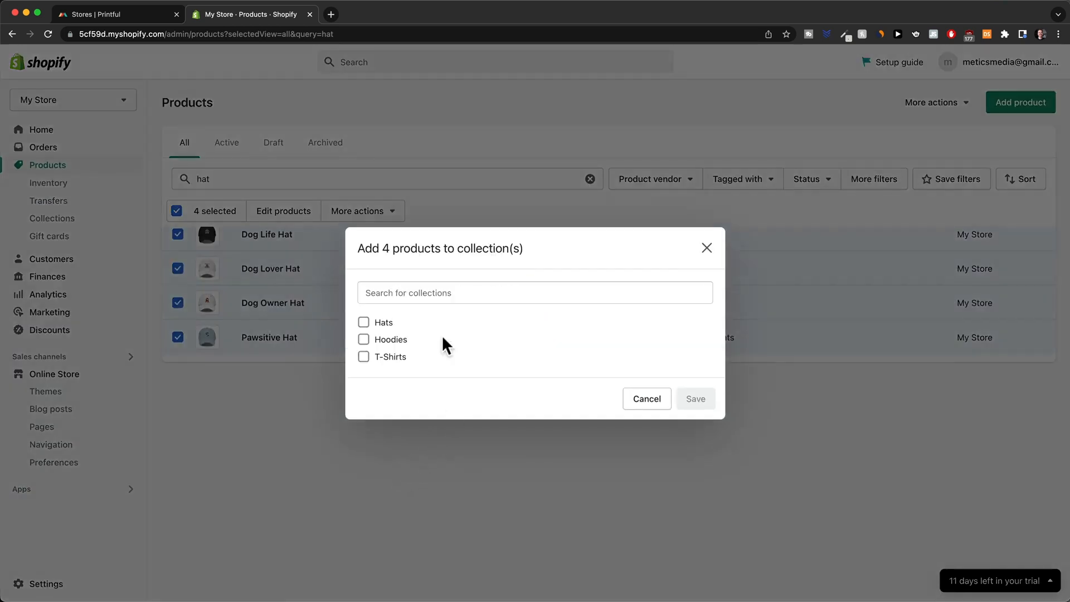
click(365, 323)
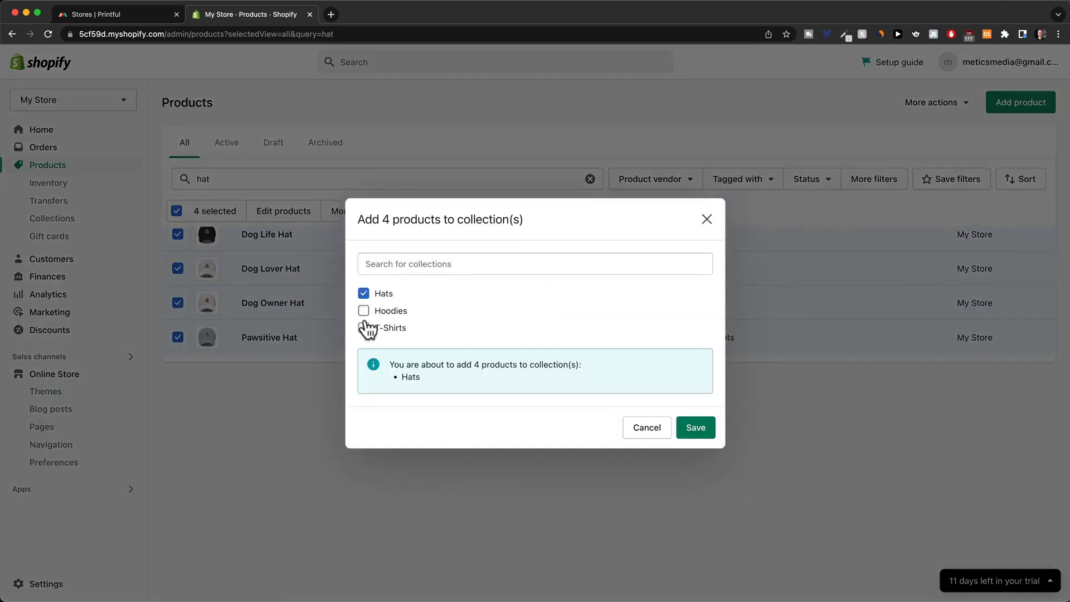
click(696, 428)
Step: Replace the product filter "hat" with "hood" to list the hoodie products
click(227, 177)
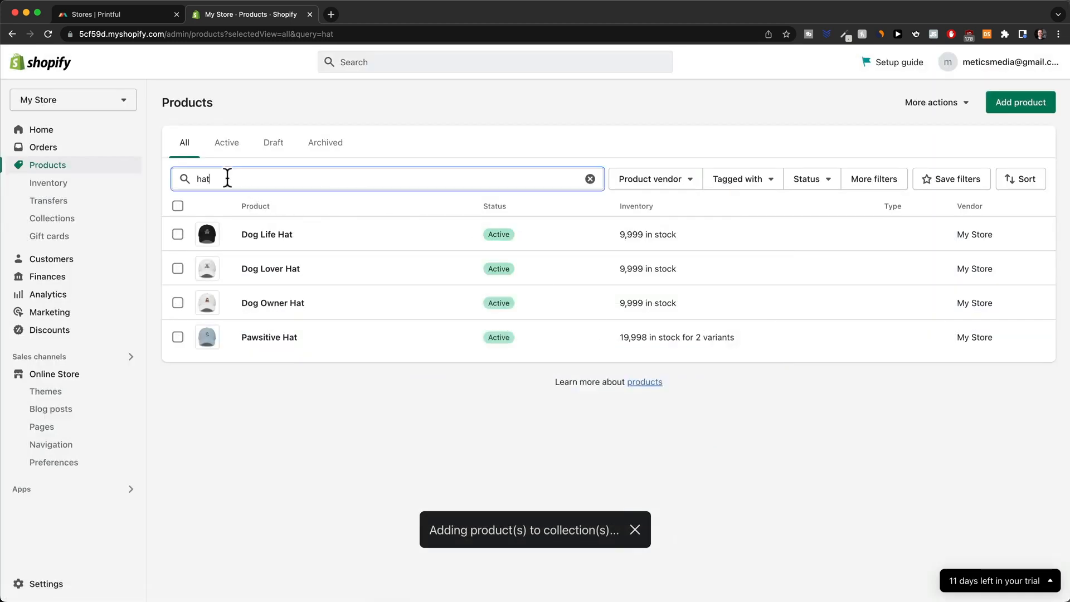
key(BackSpace)
key(BackSpace)
key(BackSpace)
text(oo)
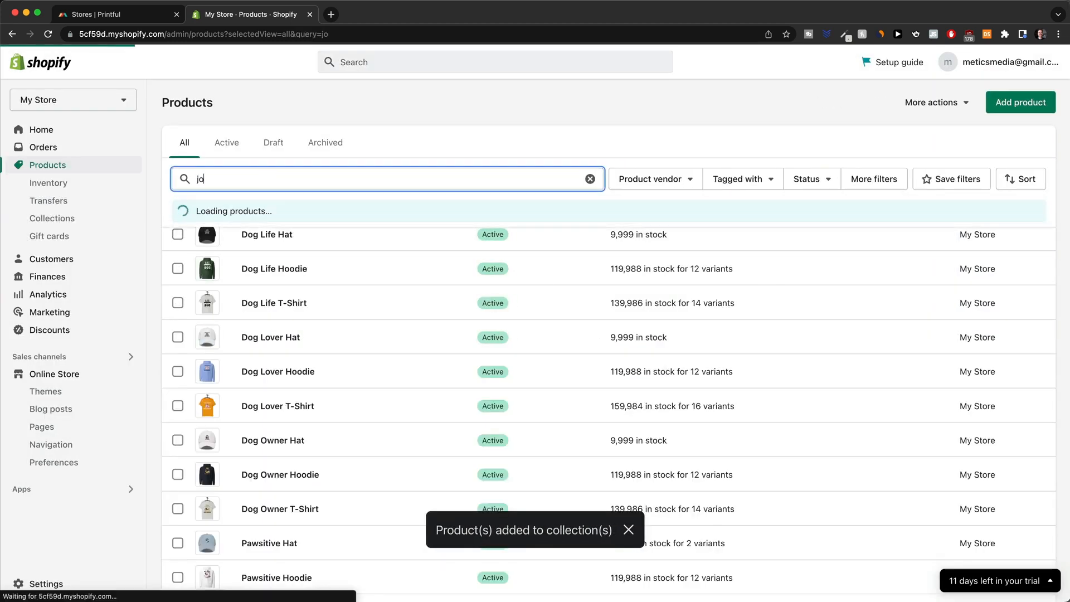
key(BackSpace)
key(BackSpace)
text(hood)
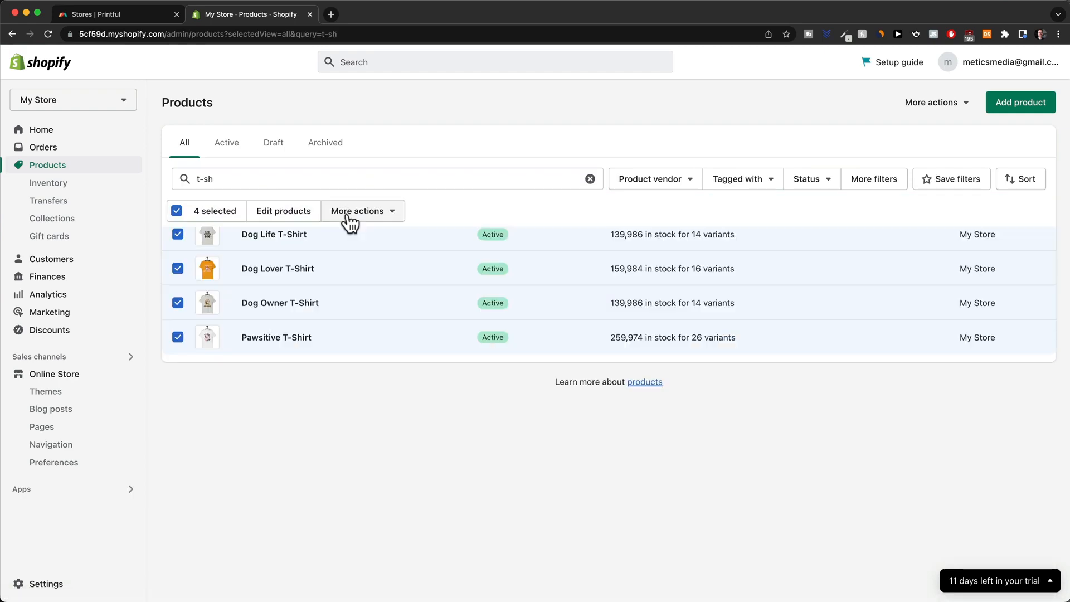
Step: Add all the selected T-shirt products to the T-Shirts collection and save
click(346, 214)
click(333, 476)
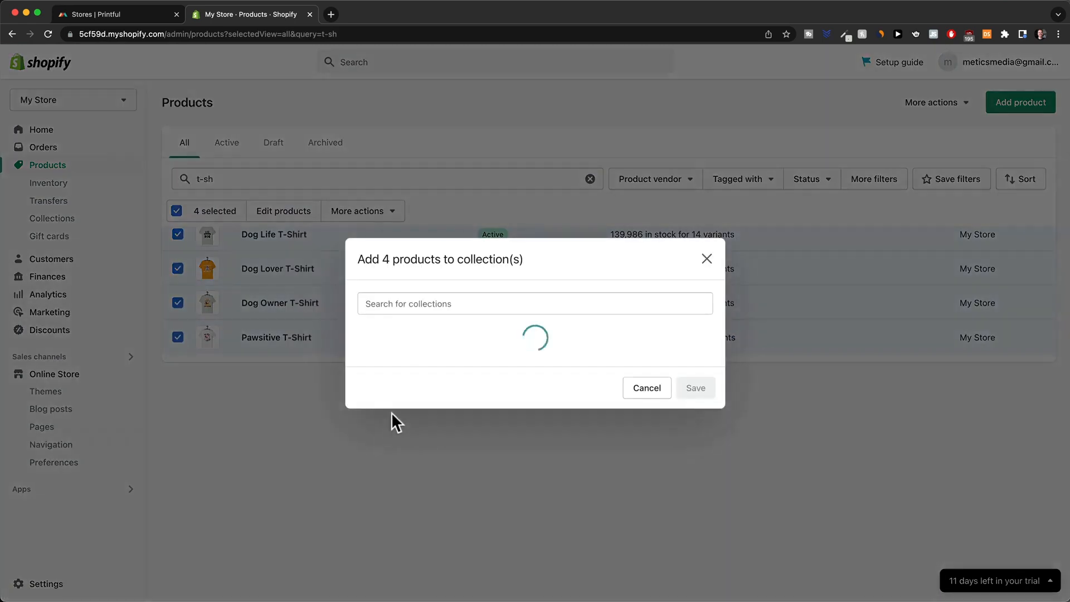
click(364, 358)
click(693, 428)
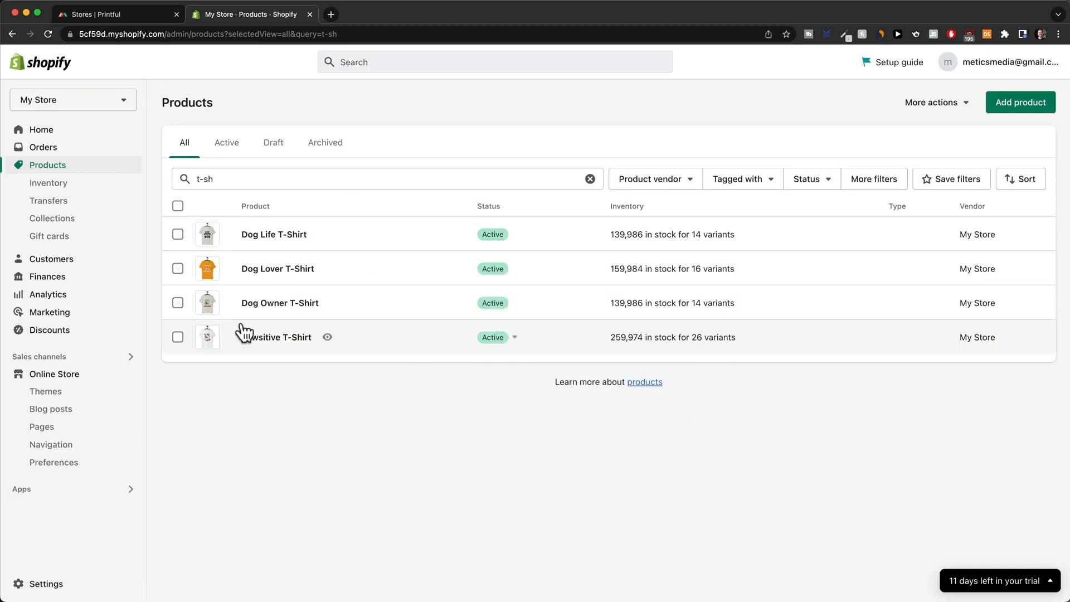
Step: Reopen the Studio theme for customization and go to the Collections area below the slideshow on the home page
click(34, 375)
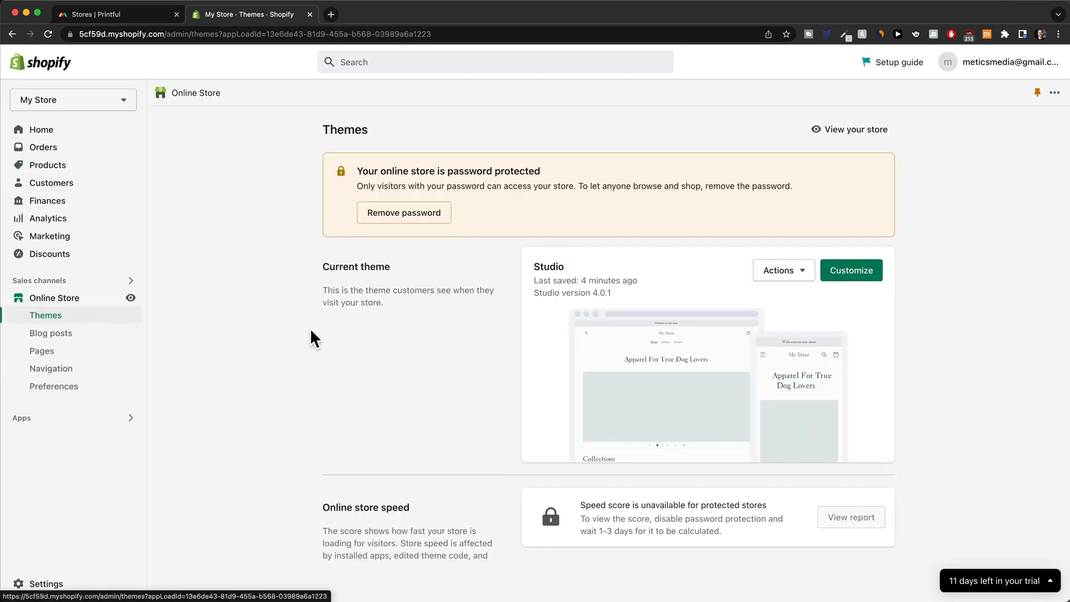
click(858, 274)
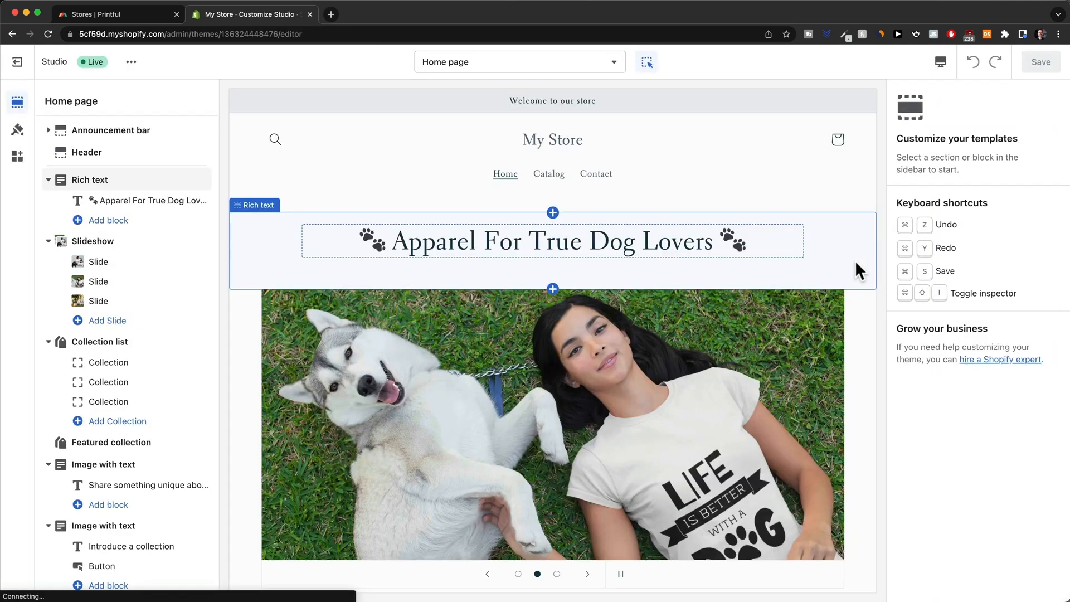
scroll(349, 274, down, 2)
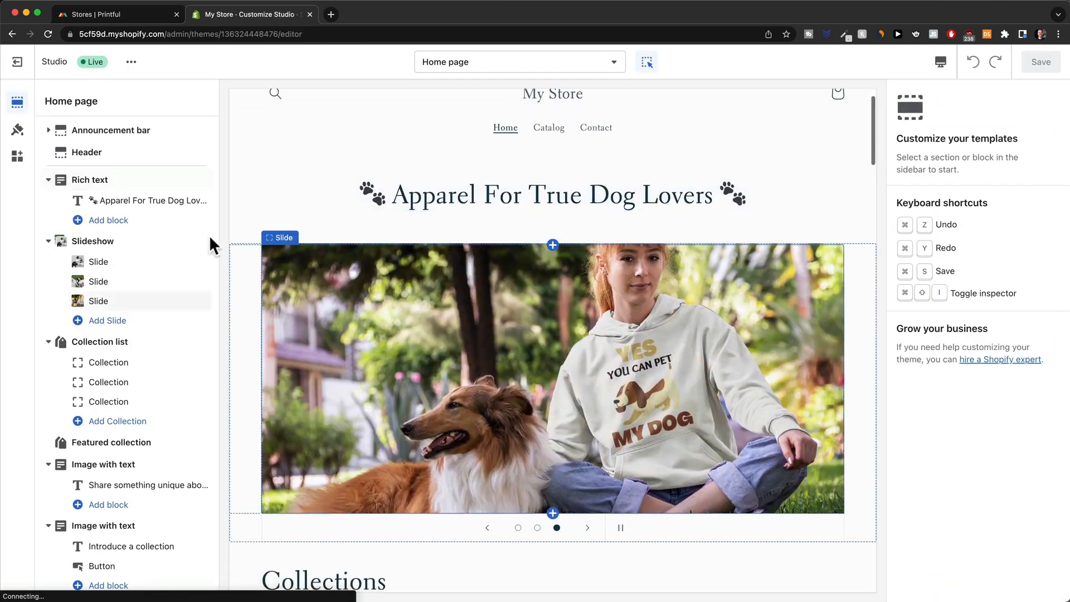
scroll(480, 282, down, 5)
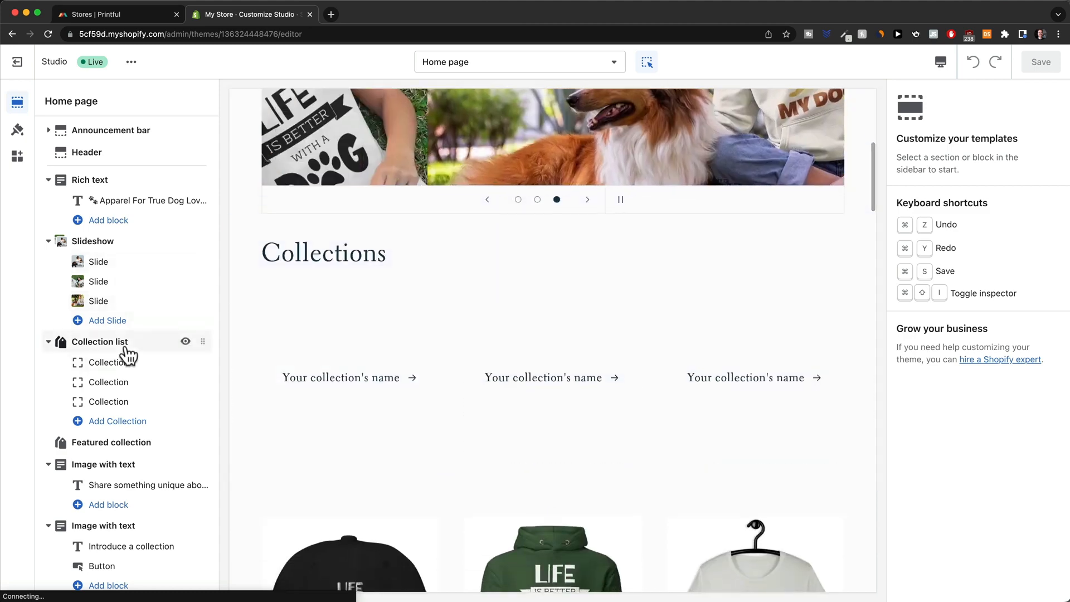
Step: Assign the T-Shirts collection to the first block of the home page's collection list
click(125, 341)
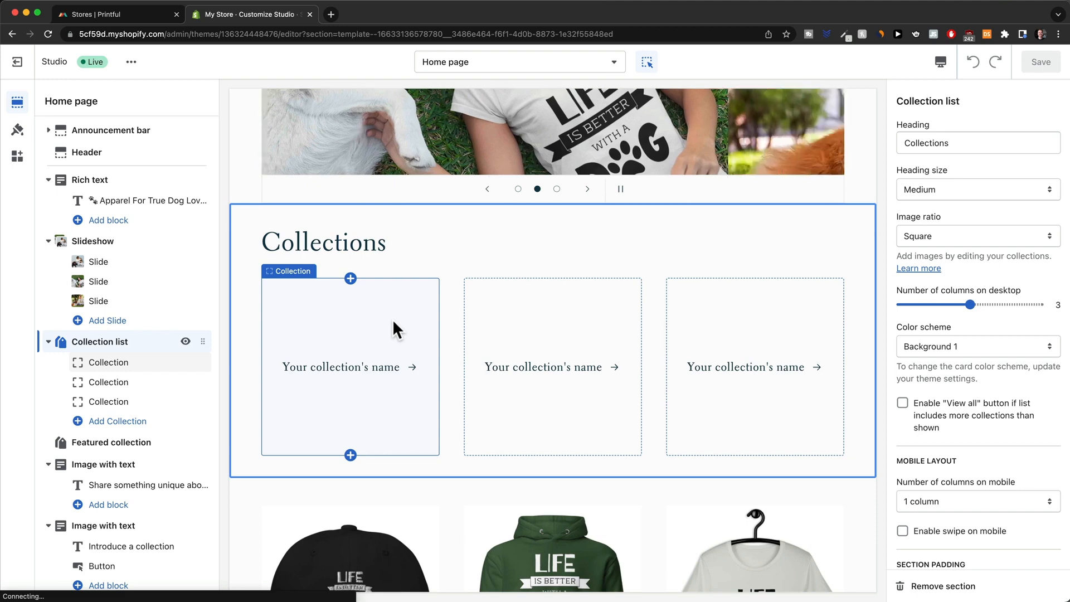
click(127, 363)
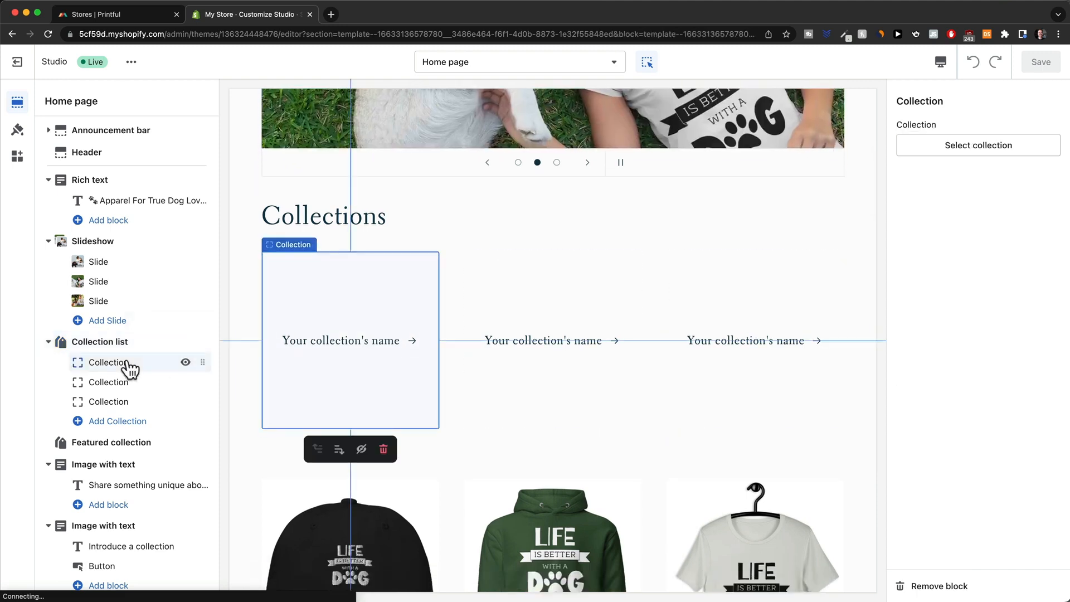
click(978, 147)
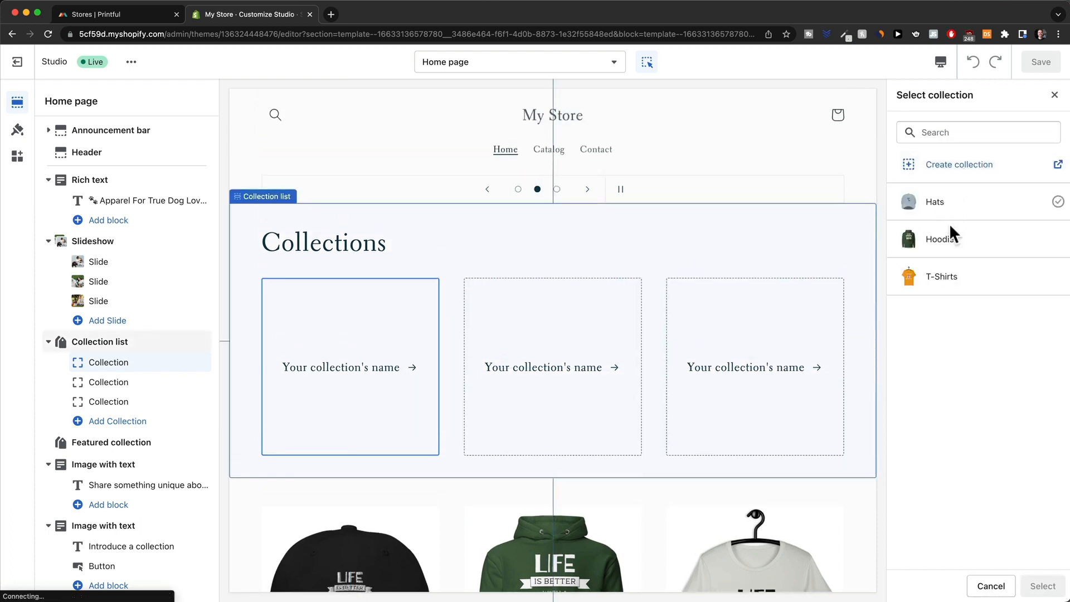
click(950, 281)
click(1040, 586)
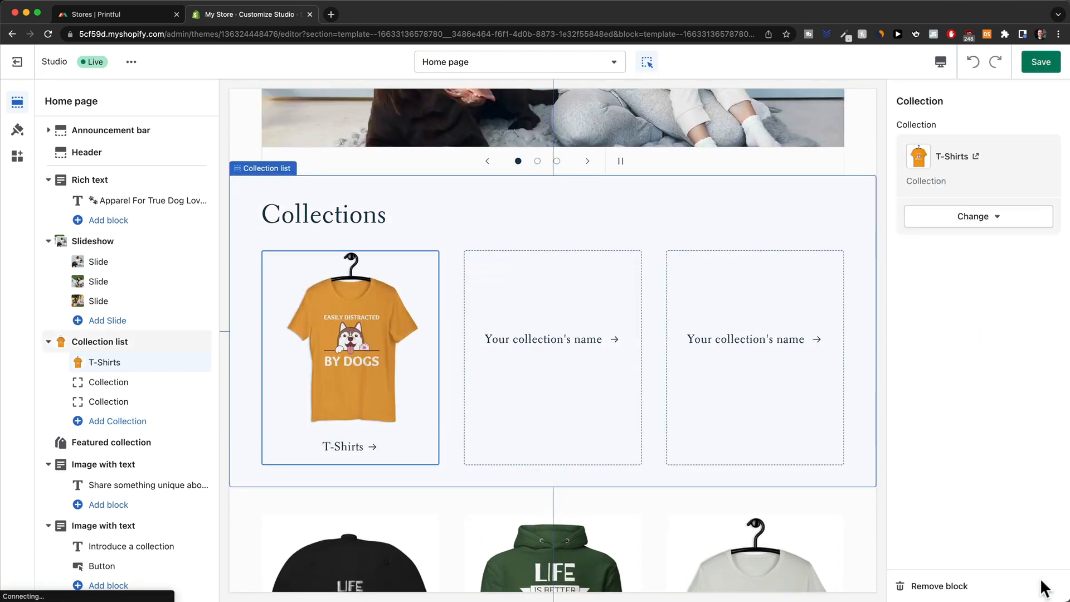
Step: Assign the Hoodies collection to the second block of the collection list
click(126, 382)
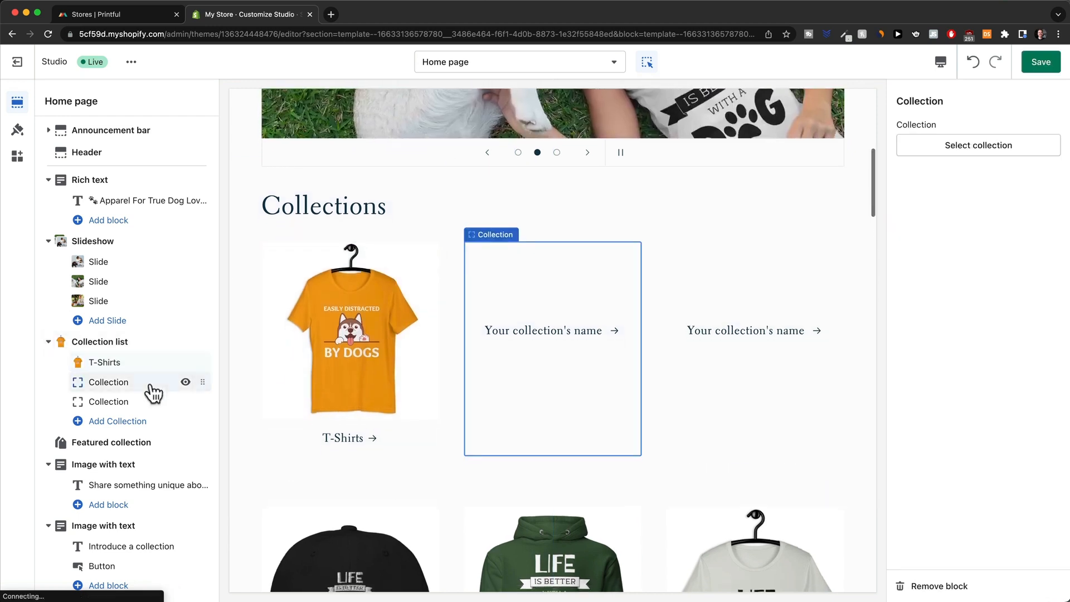
click(1006, 146)
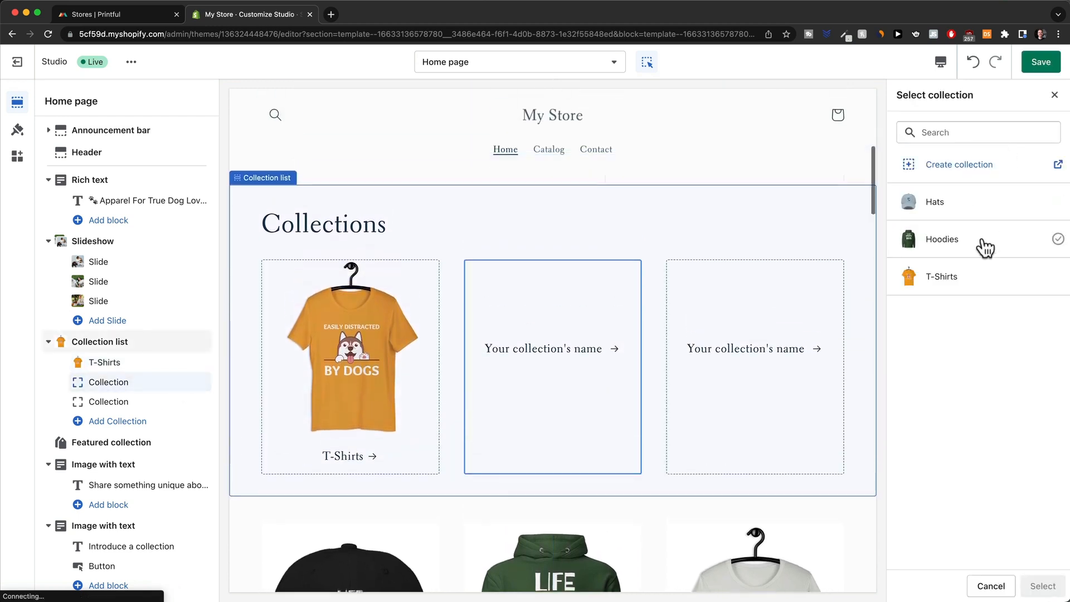
click(981, 242)
click(1041, 585)
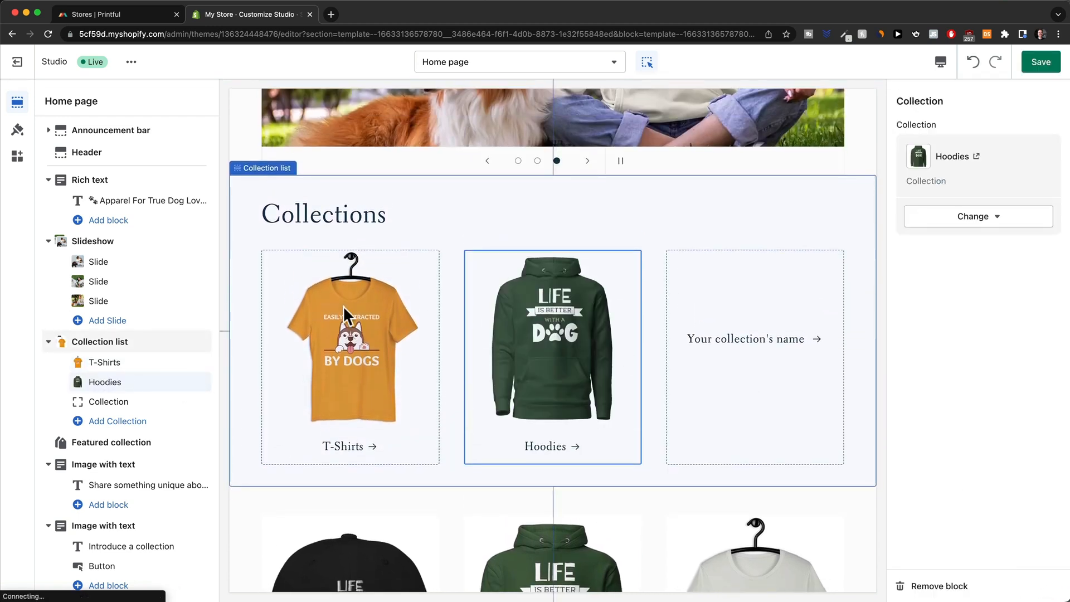
Step: Assign the Hats collection to the third block of the collection list and save the theme
click(153, 400)
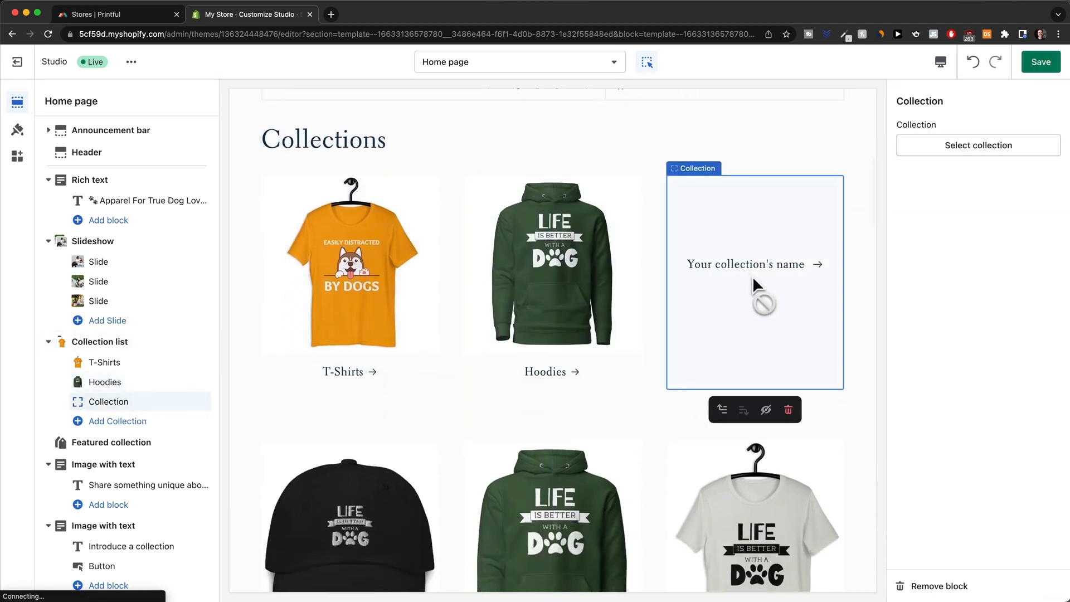
click(966, 158)
click(947, 207)
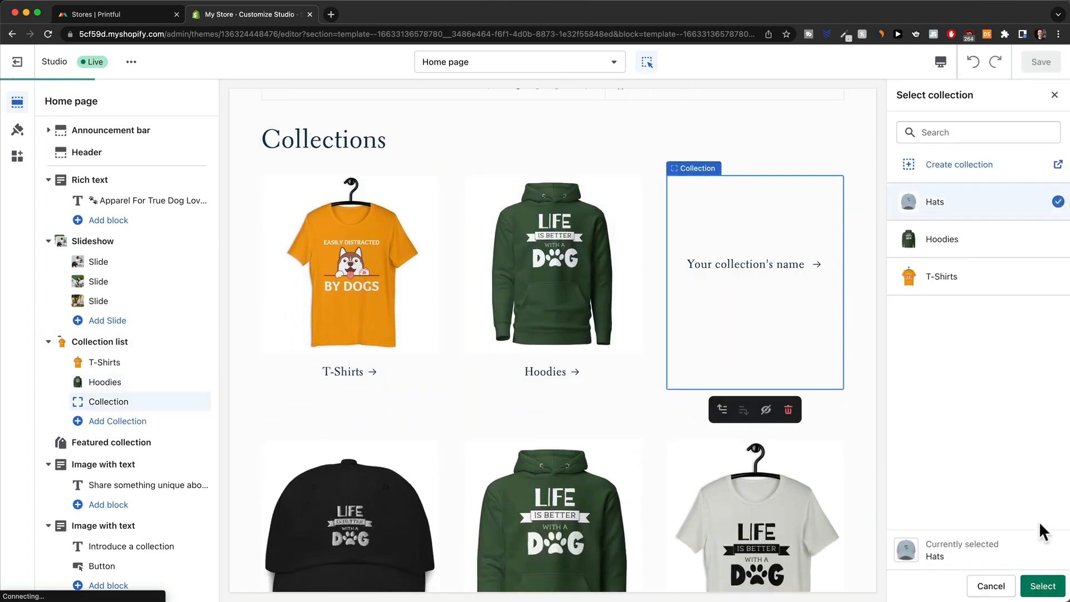
click(1054, 587)
click(1040, 62)
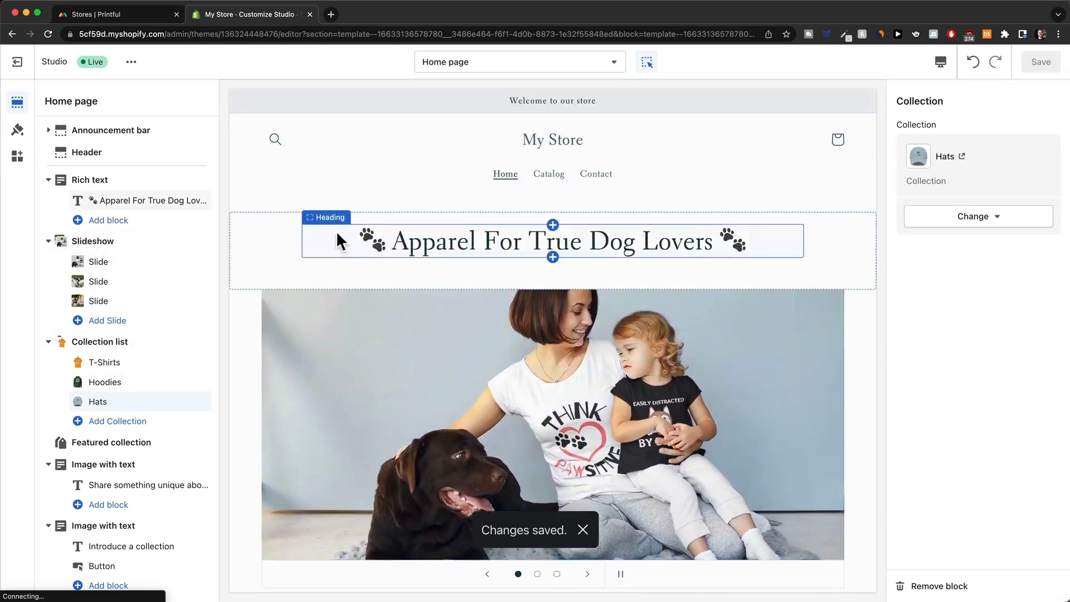
Step: Remove the Featured collection, Image with text and all other template sections between the collection list and the footer, and save
scroll(702, 234, down, 3)
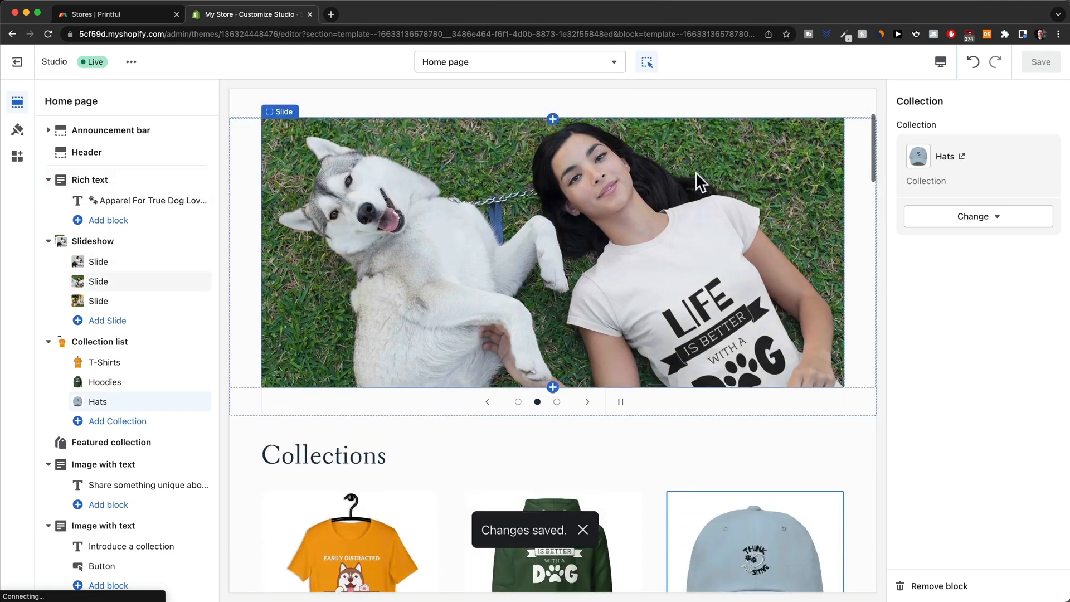
scroll(713, 182, down, 5)
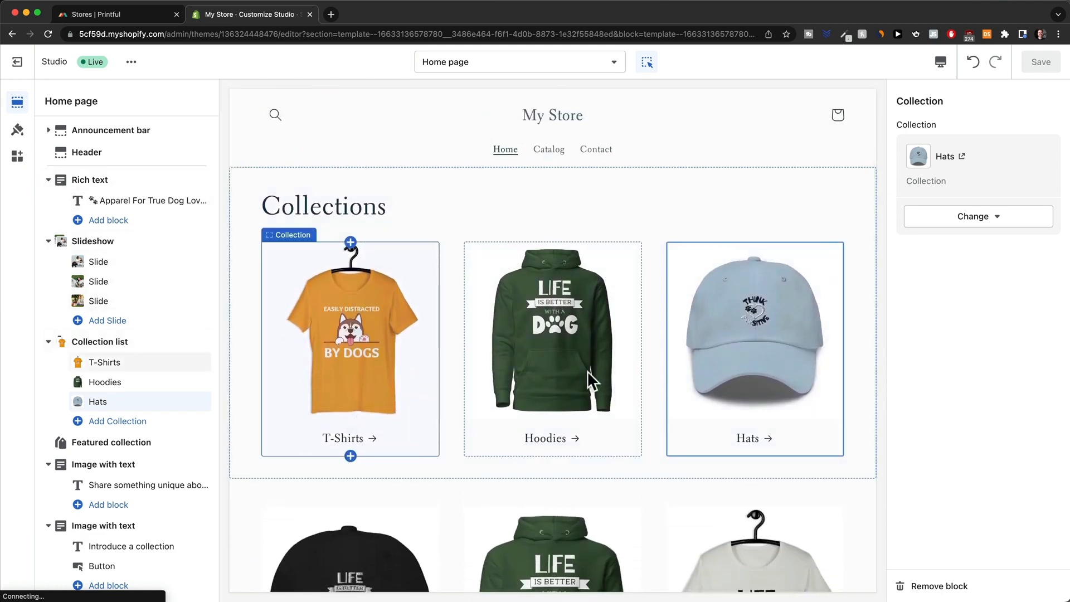
scroll(641, 396, up, 3)
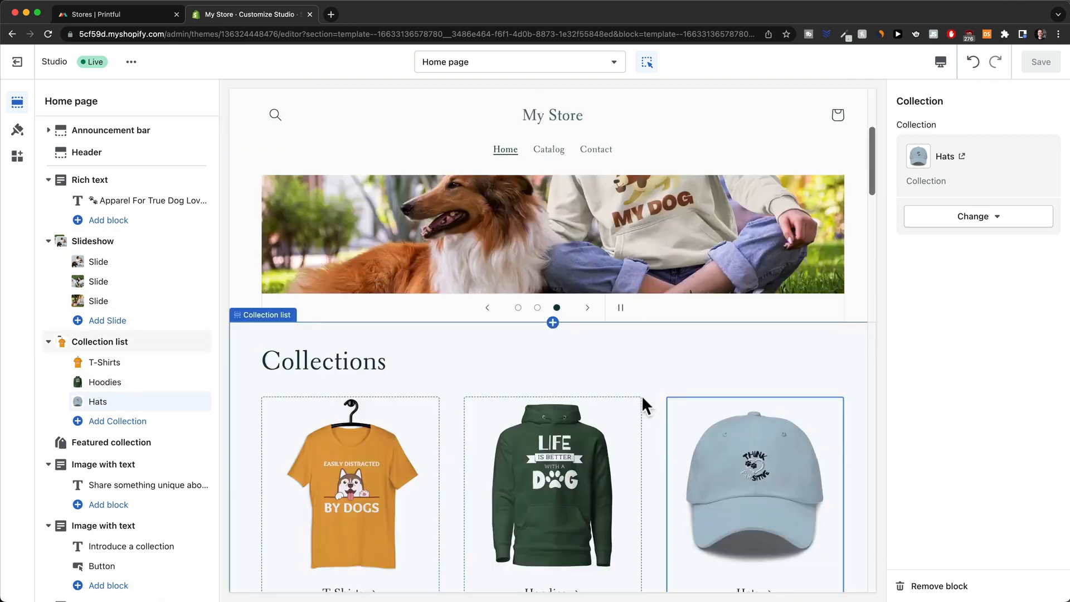
scroll(636, 399, down, 3)
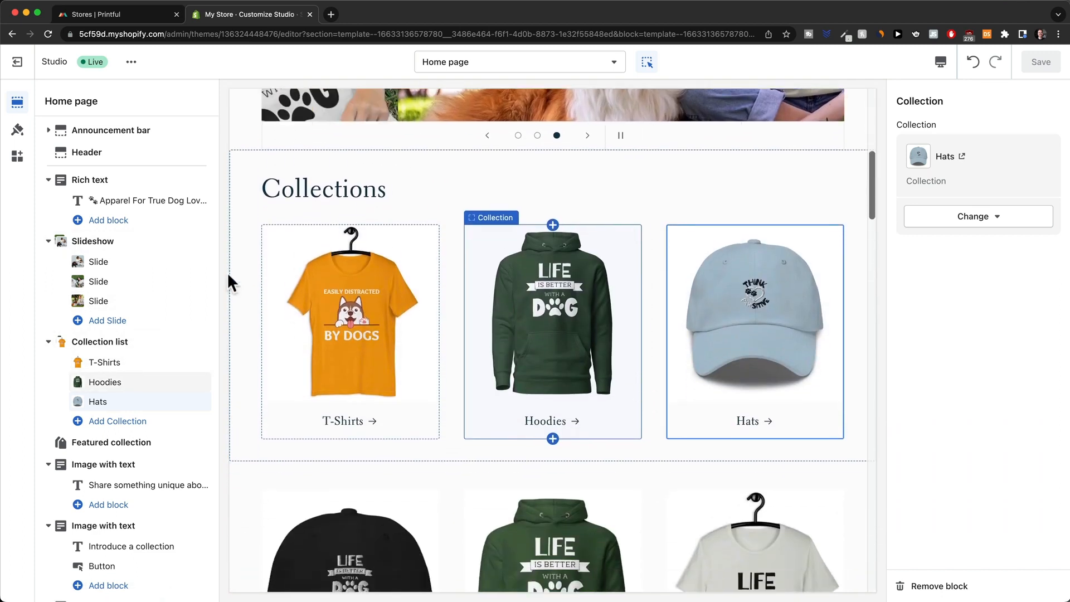
scroll(195, 345, down, 3)
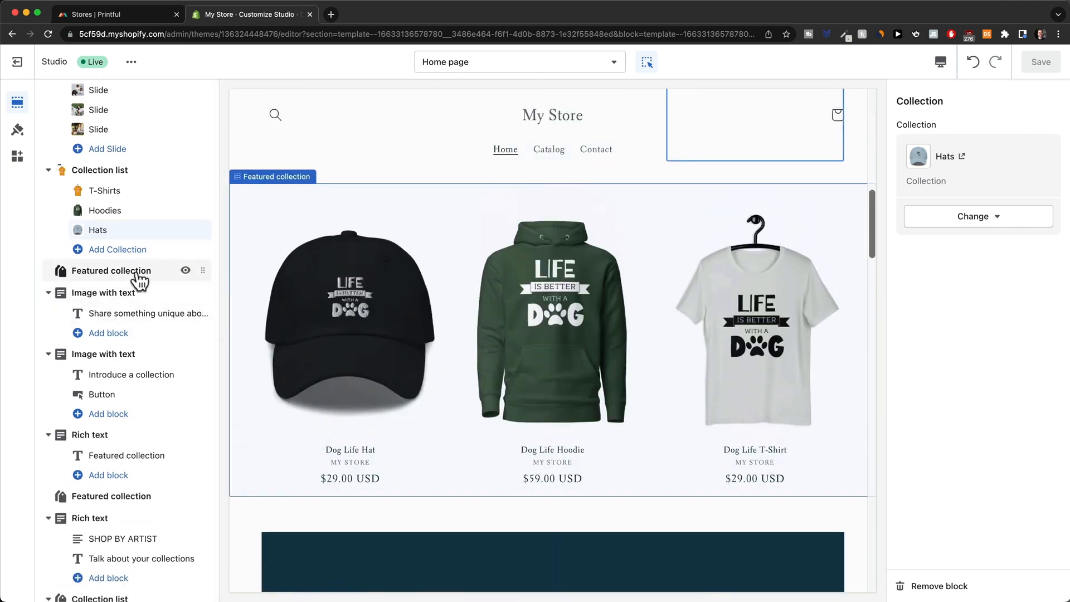
click(141, 273)
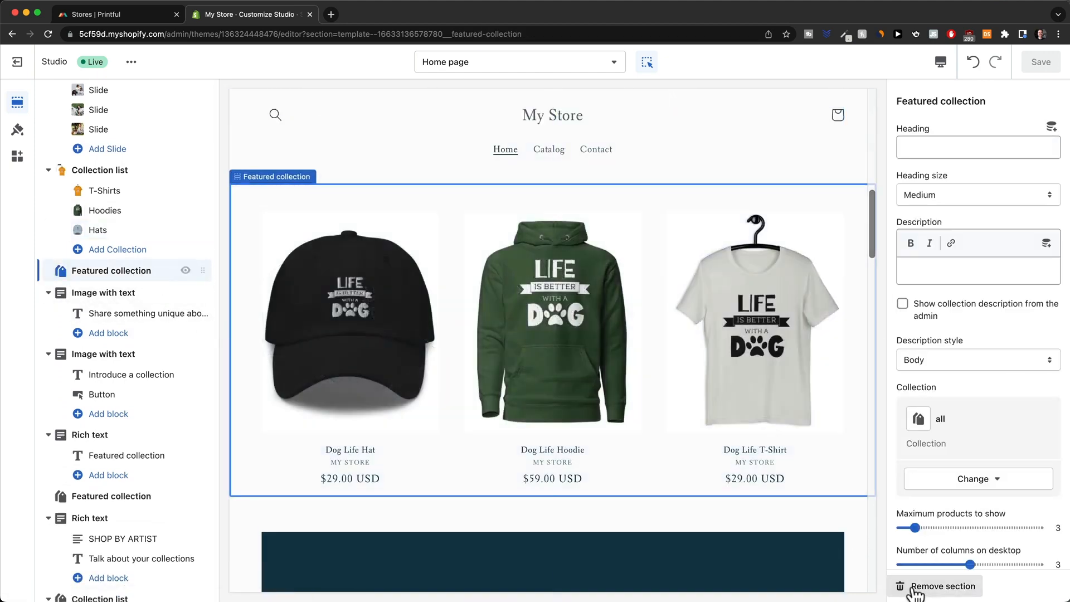
click(914, 586)
click(139, 273)
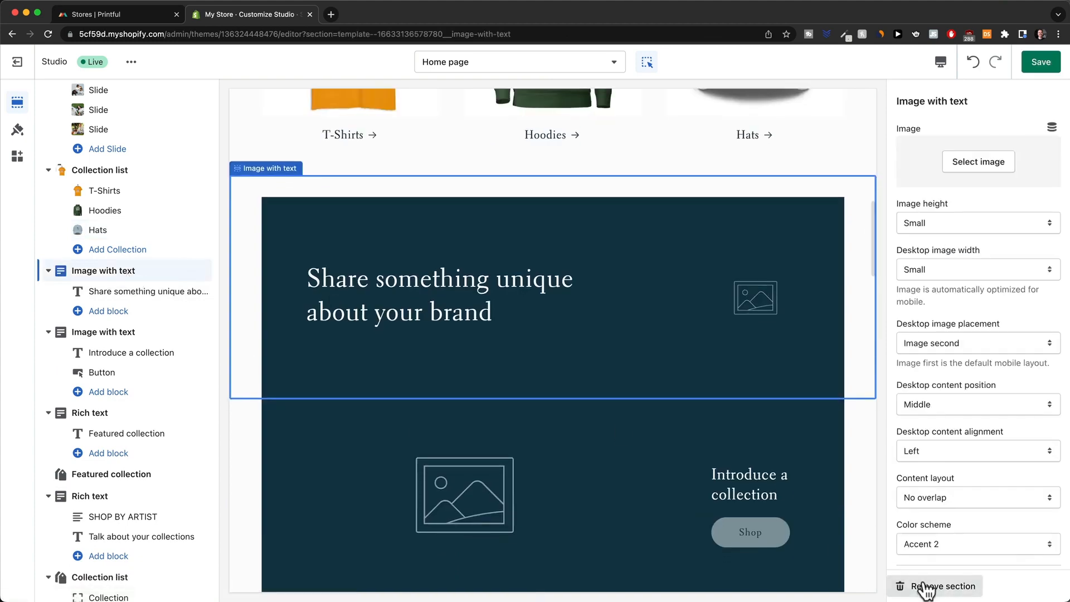
click(925, 587)
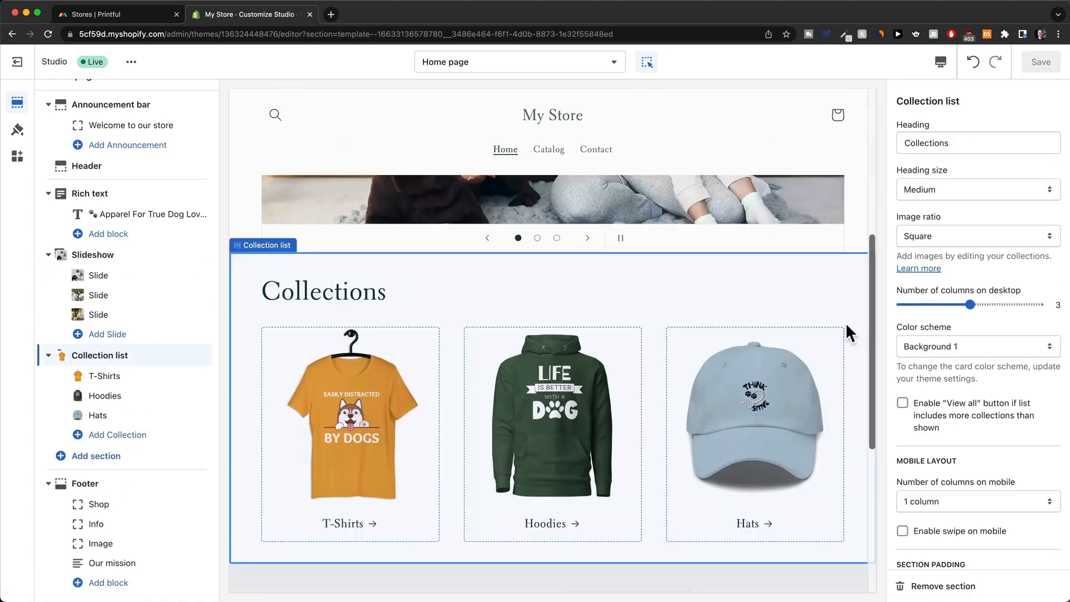
Step: Review the home page preview from the collection list and footer back up to the header
scroll(845, 322, down, 1)
scroll(845, 322, down, 2)
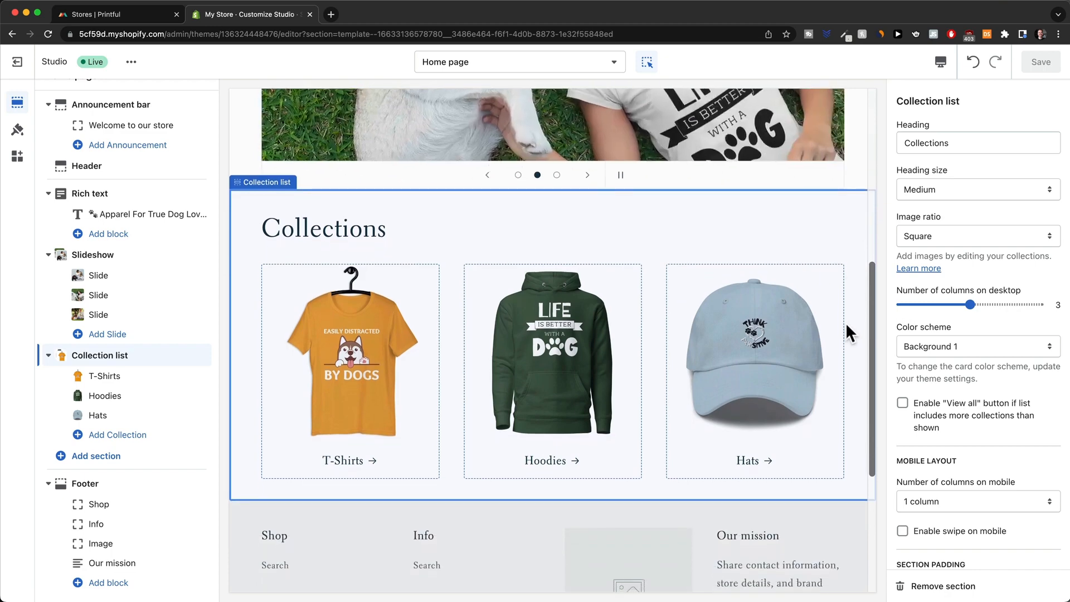
scroll(845, 322, up, 1)
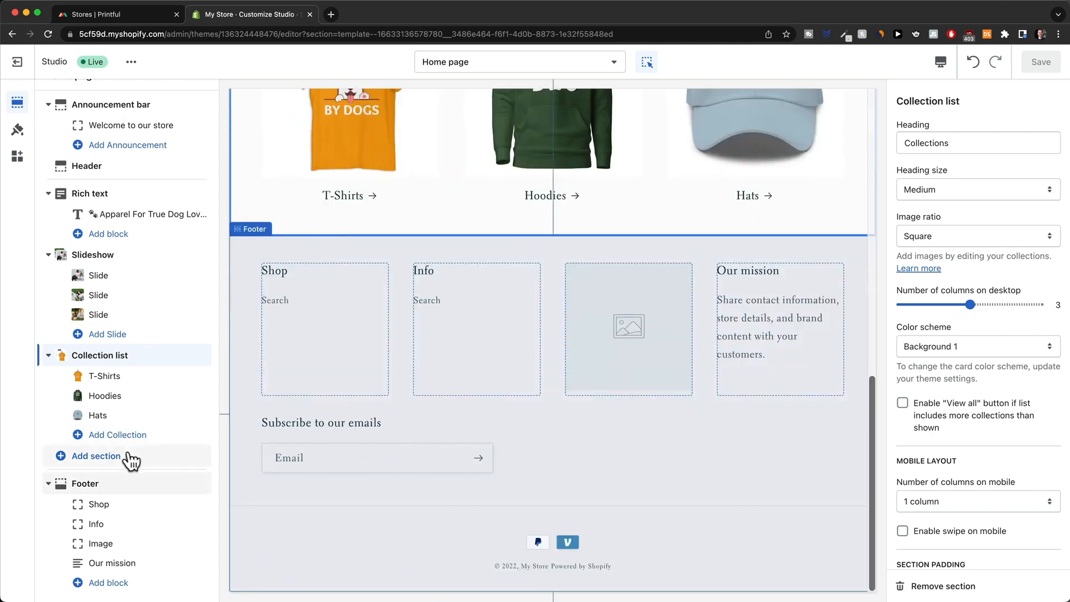
scroll(596, 333, up, 3)
scroll(596, 334, up, 3)
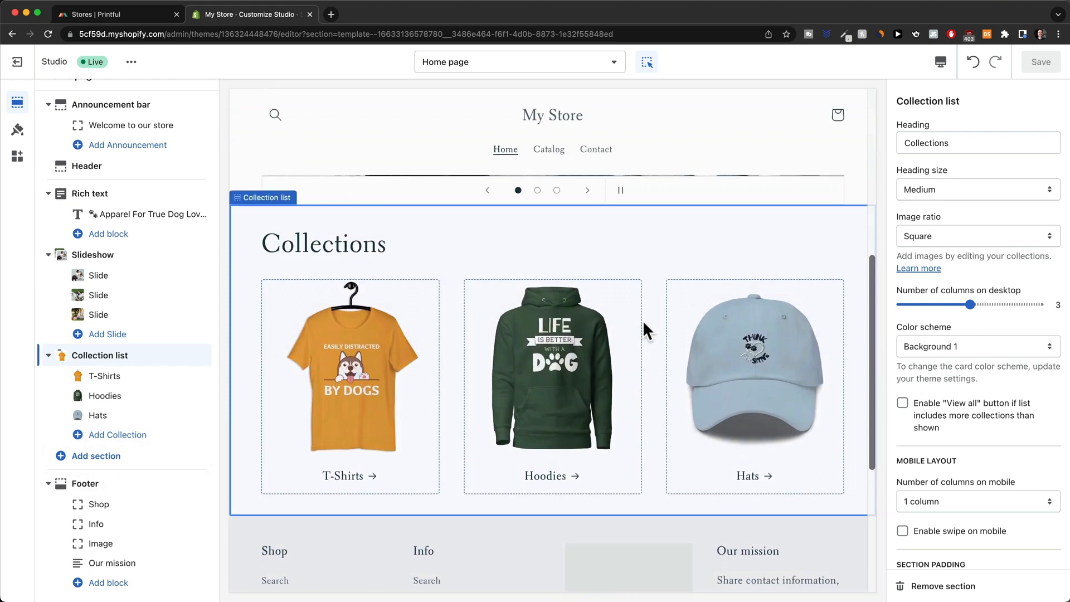
scroll(644, 328, up, 1)
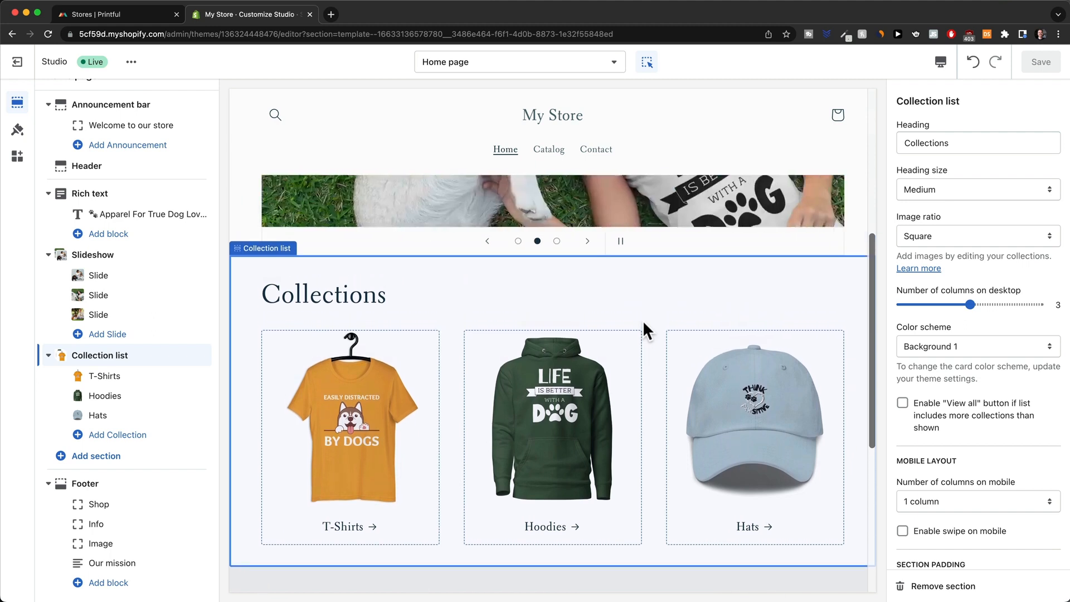
scroll(643, 320, up, 6)
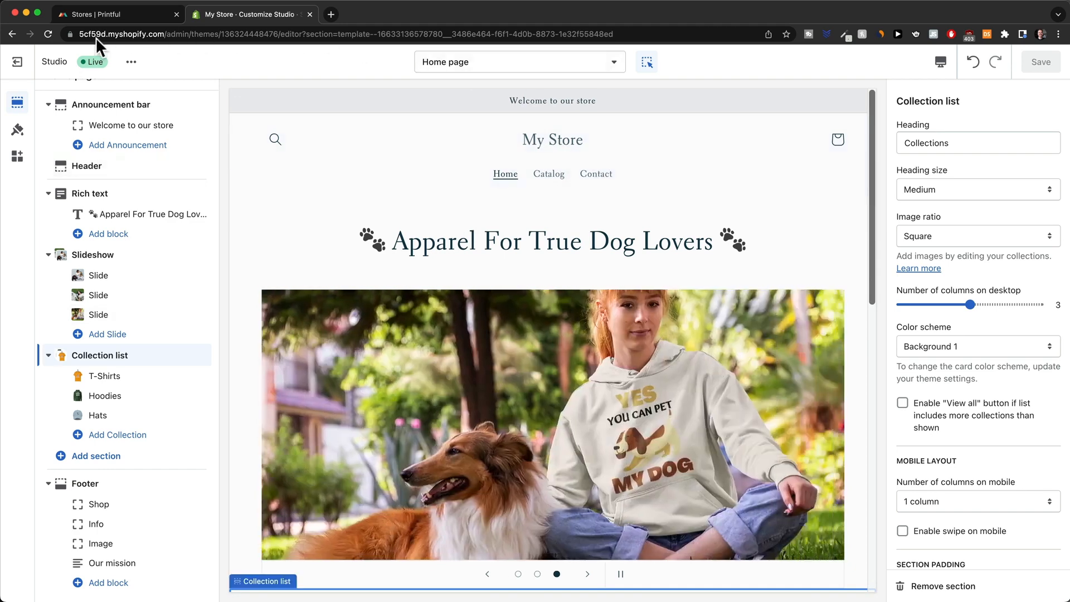
Step: Leave the theme editor and open the online store's Main menu for editing in the navigation settings
click(33, 62)
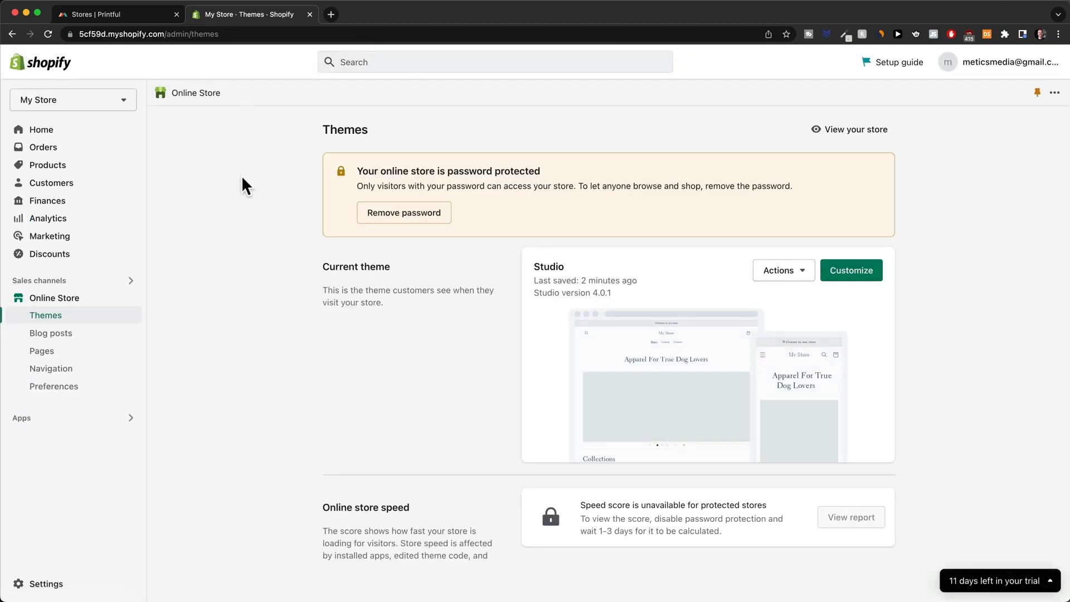
click(73, 372)
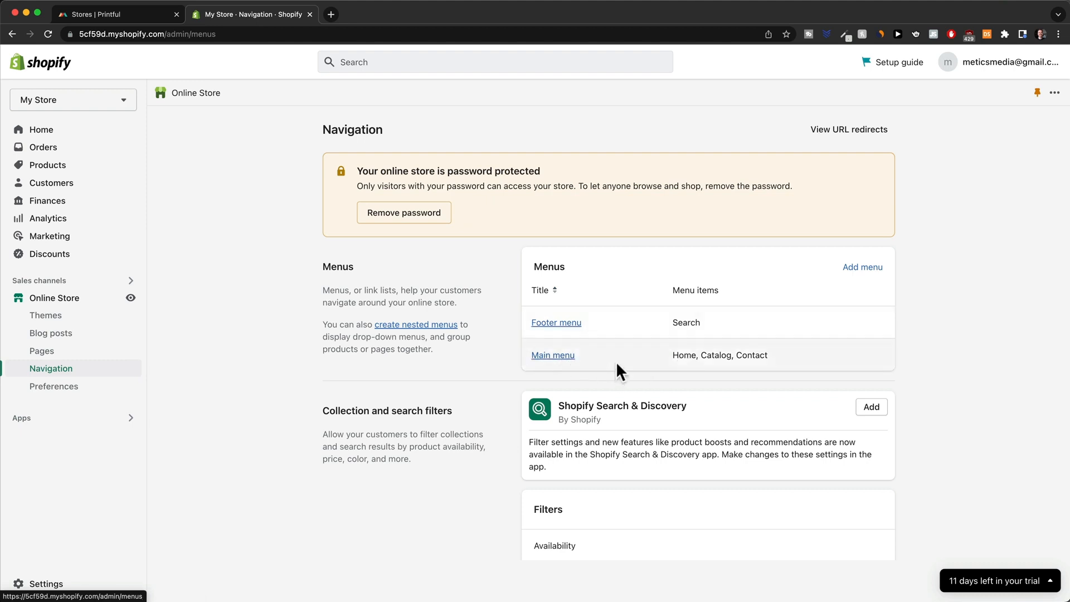
click(564, 354)
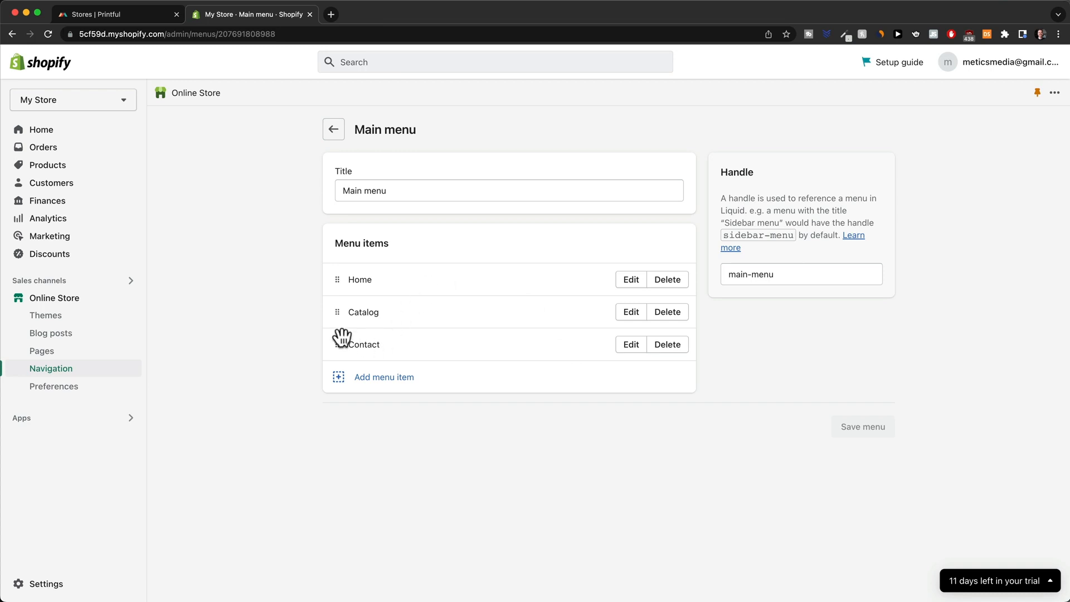
Step: Delete the Catalog item from the main menu and confirm its removal
mouse_move(341, 337)
mouse_down()
mouse_move(332, 318)
mouse_move(336, 336)
mouse_up()
click(676, 316)
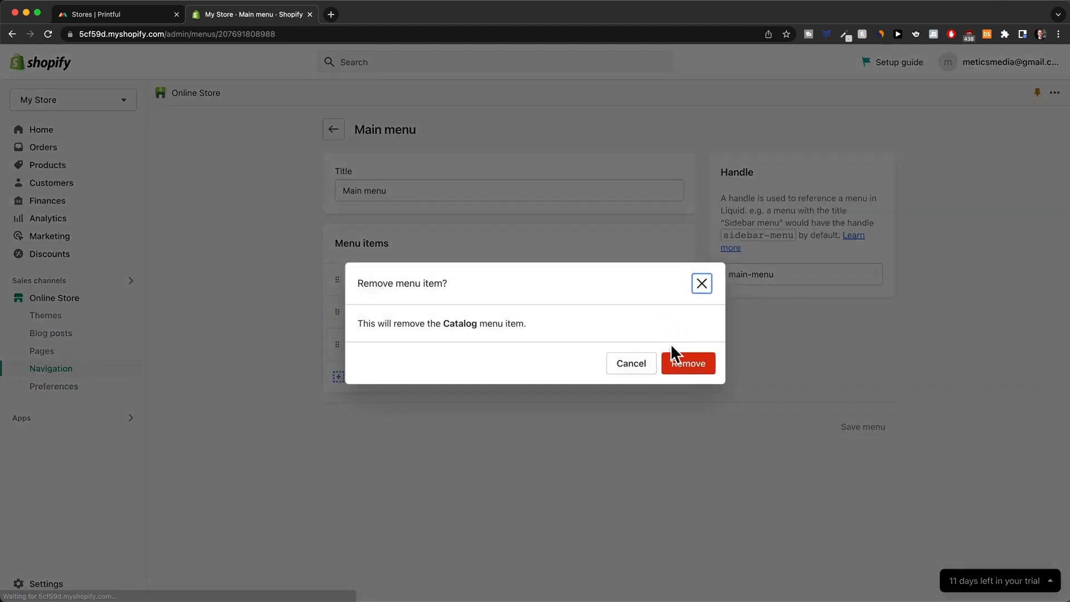
click(685, 361)
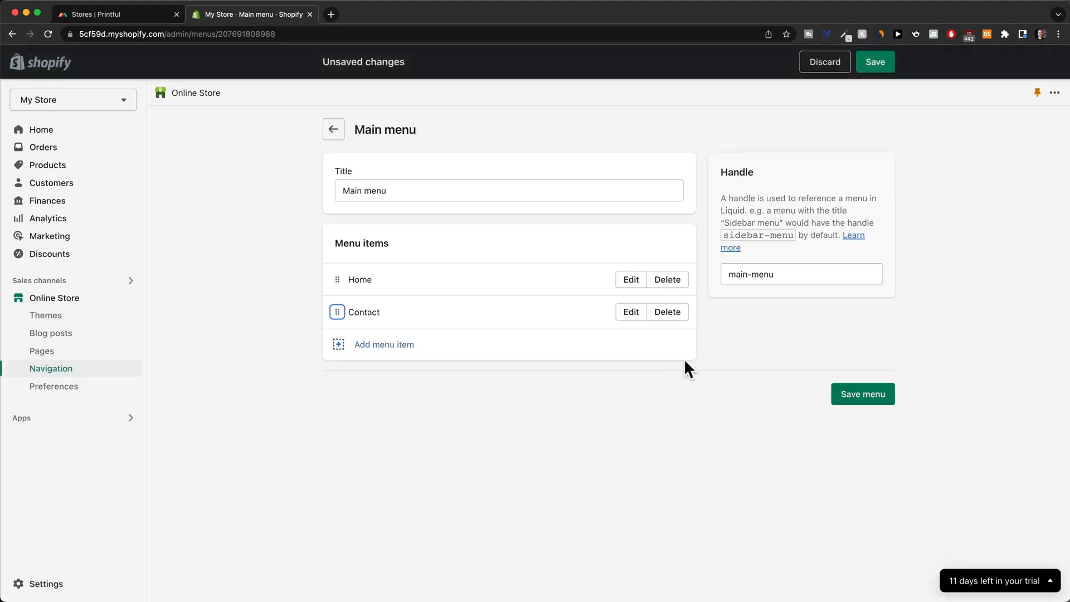
Step: Add a T-Shirts item to the main menu that links to the T-Shirts collection
click(357, 355)
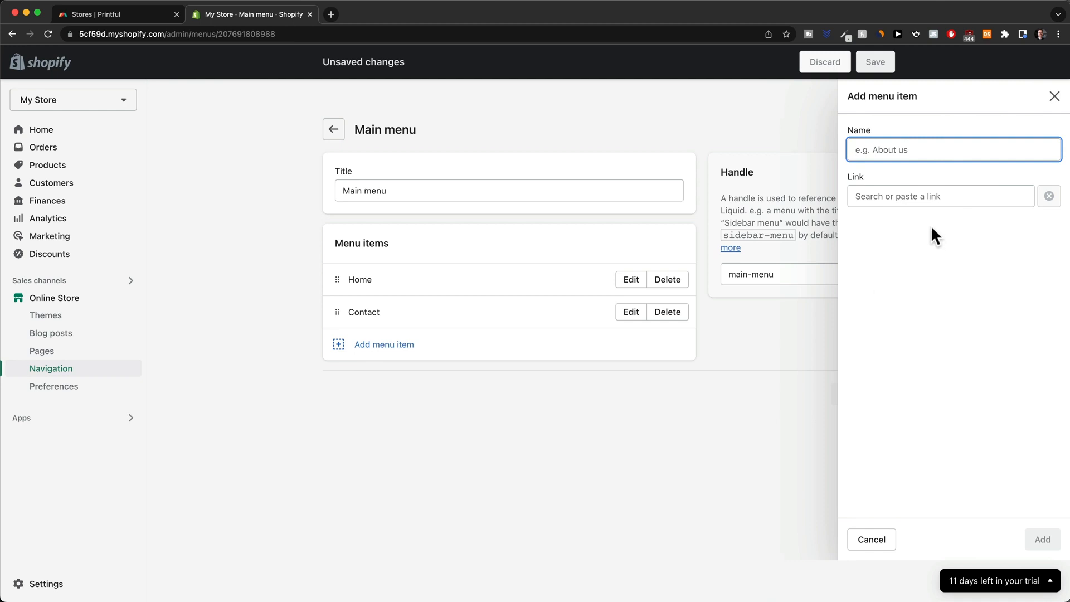
click(896, 201)
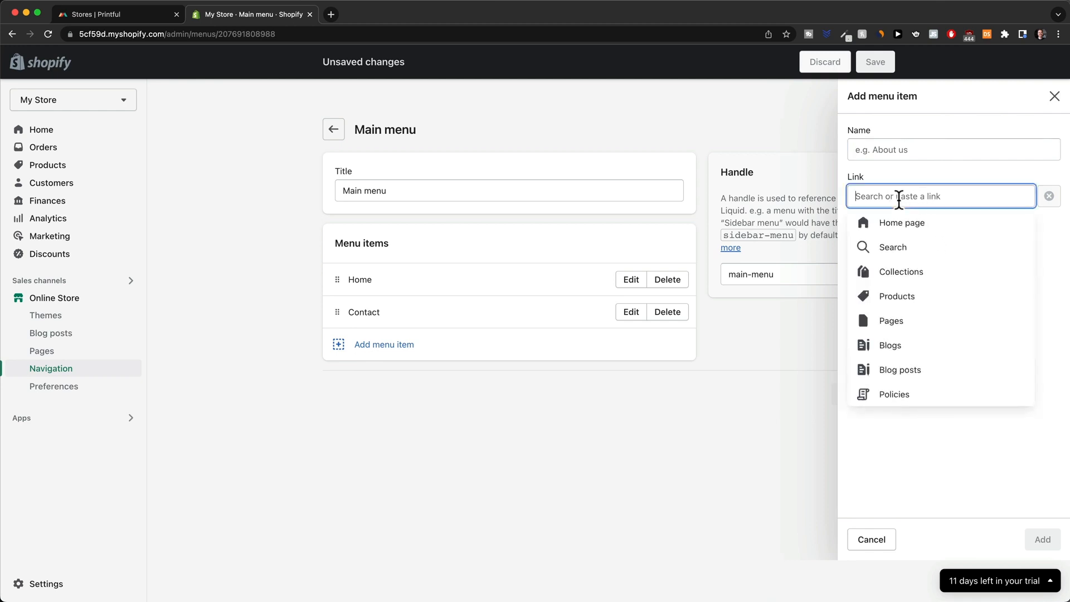
click(895, 273)
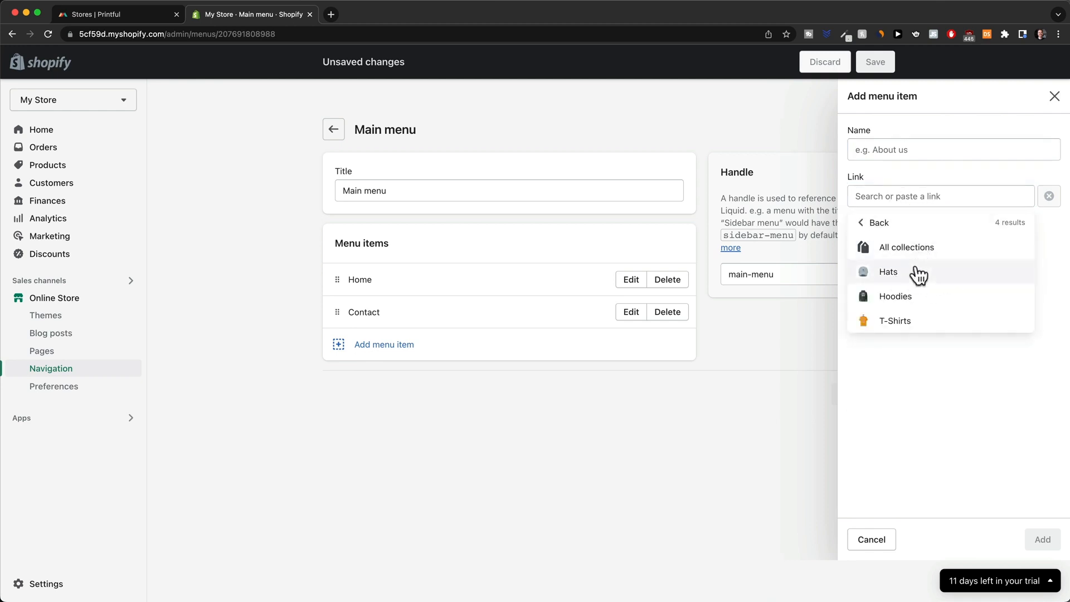
click(894, 320)
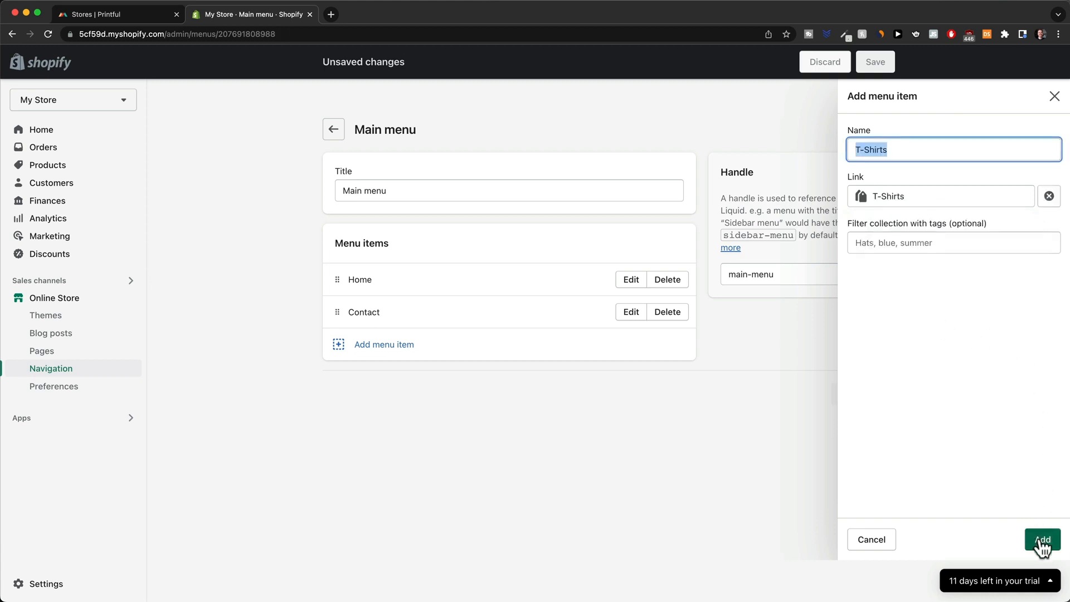
click(1041, 540)
Step: Add a Hoodies item to the main menu that links to the Hoodies collection
click(370, 388)
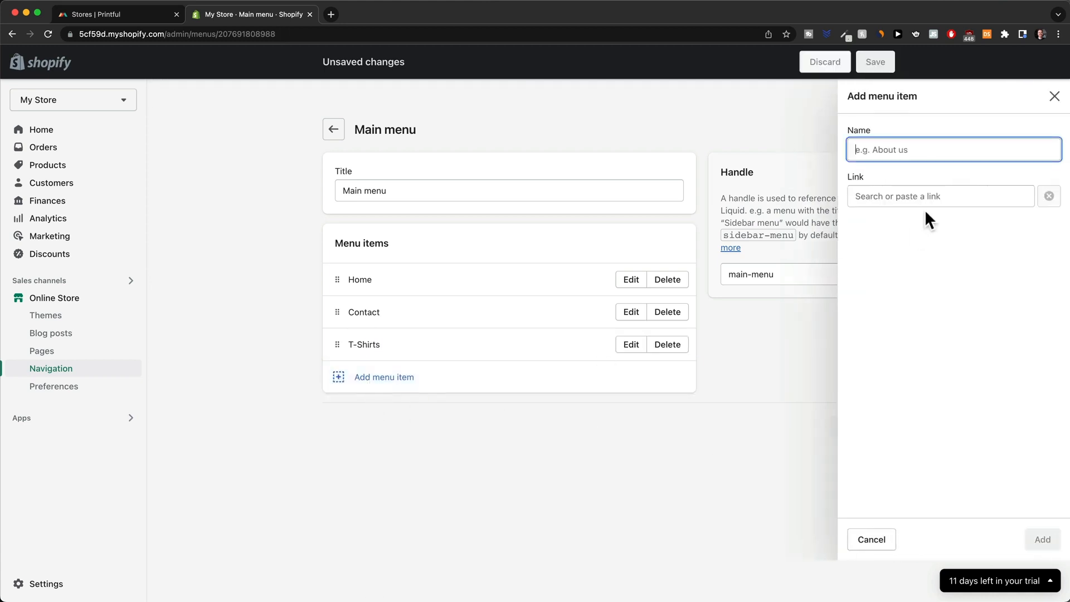
click(895, 195)
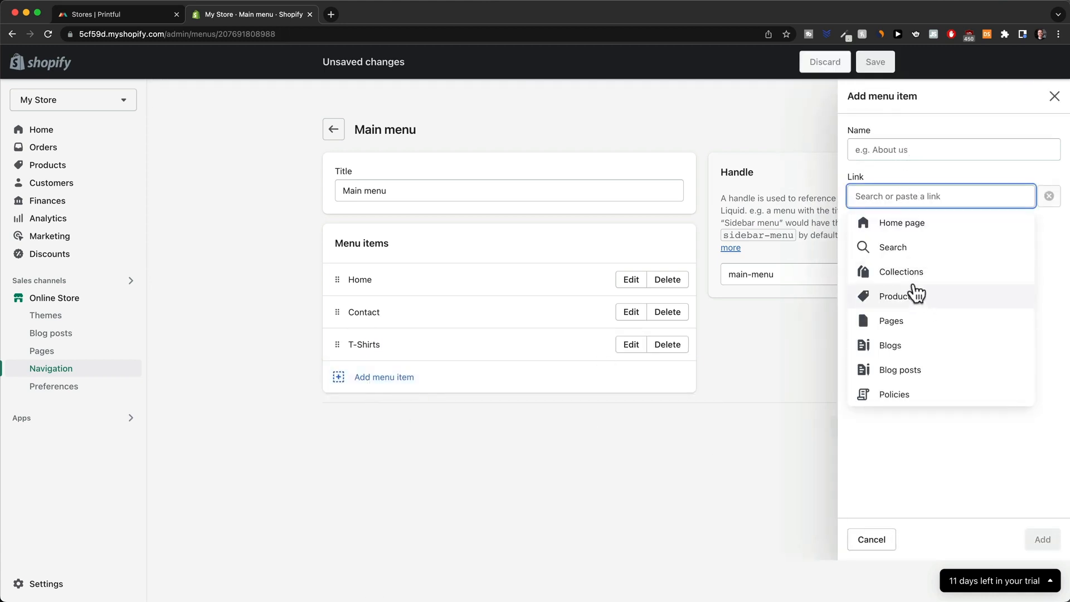
click(911, 272)
click(911, 298)
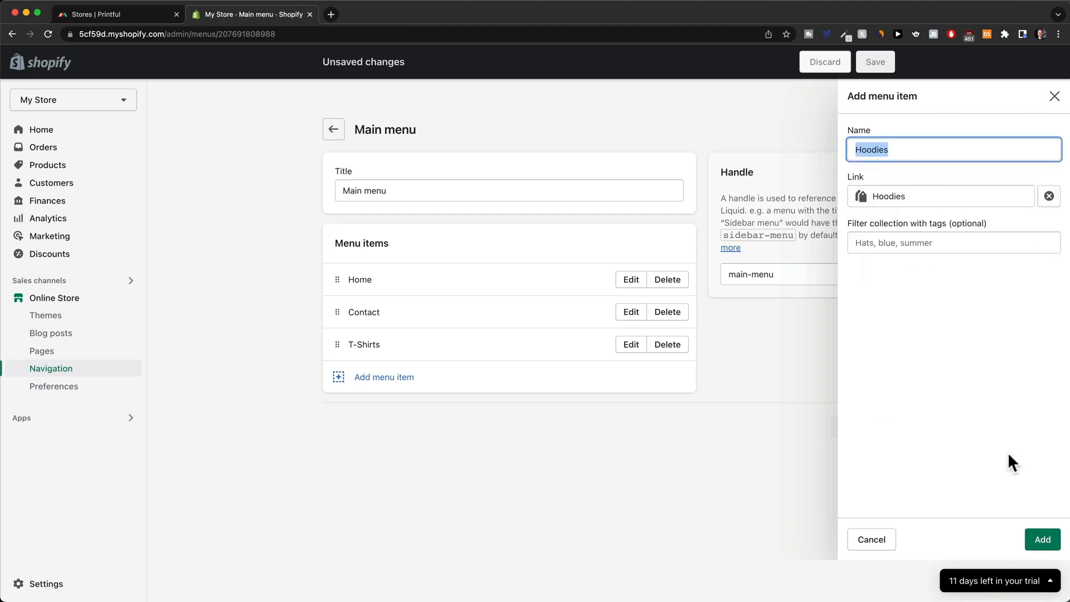
click(1041, 539)
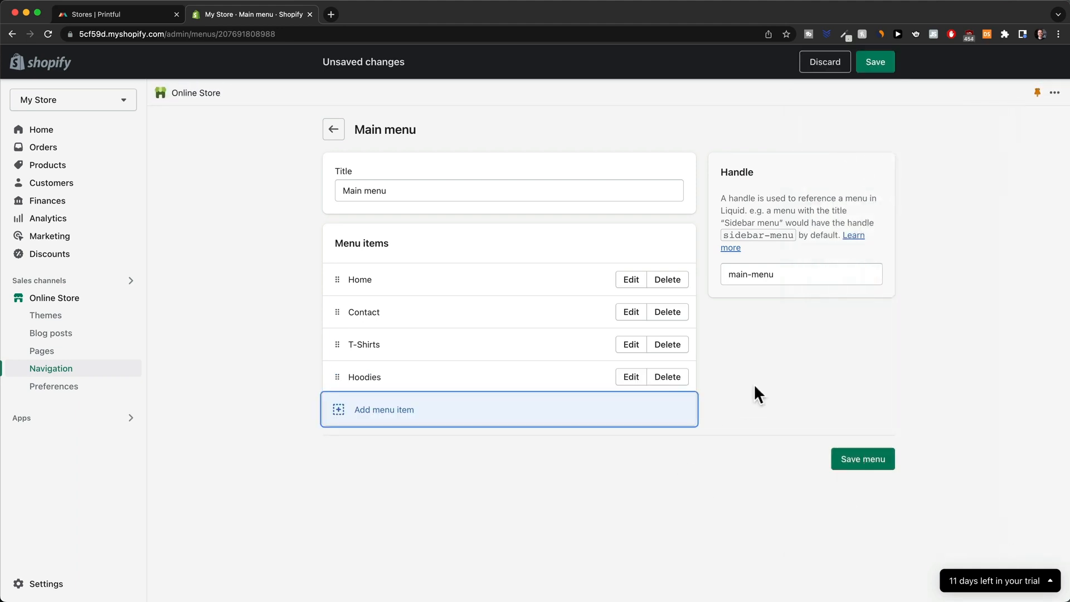
click(442, 415)
click(925, 196)
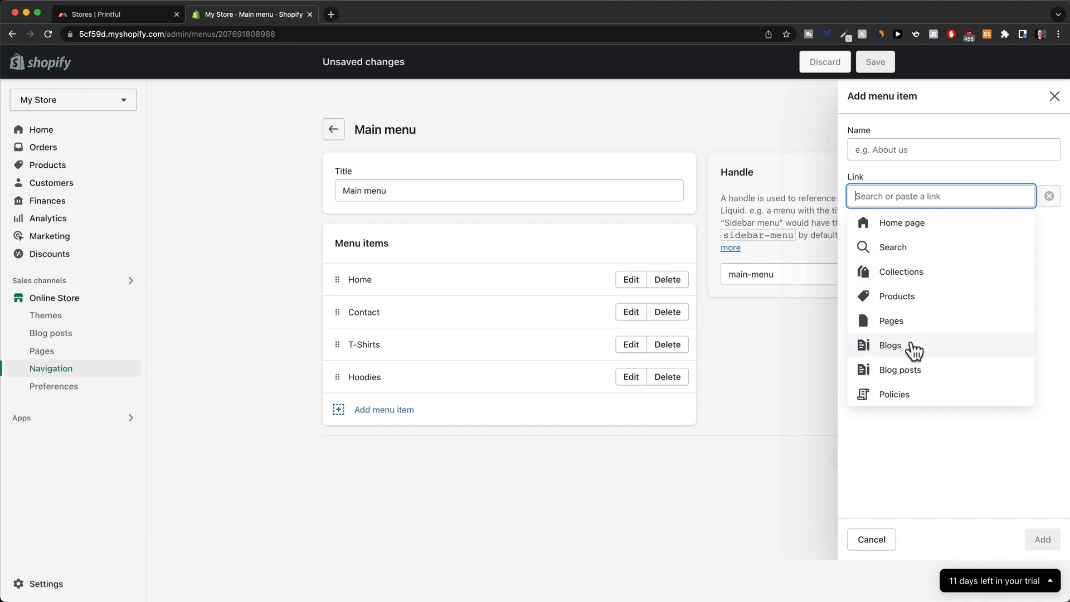
click(603, 493)
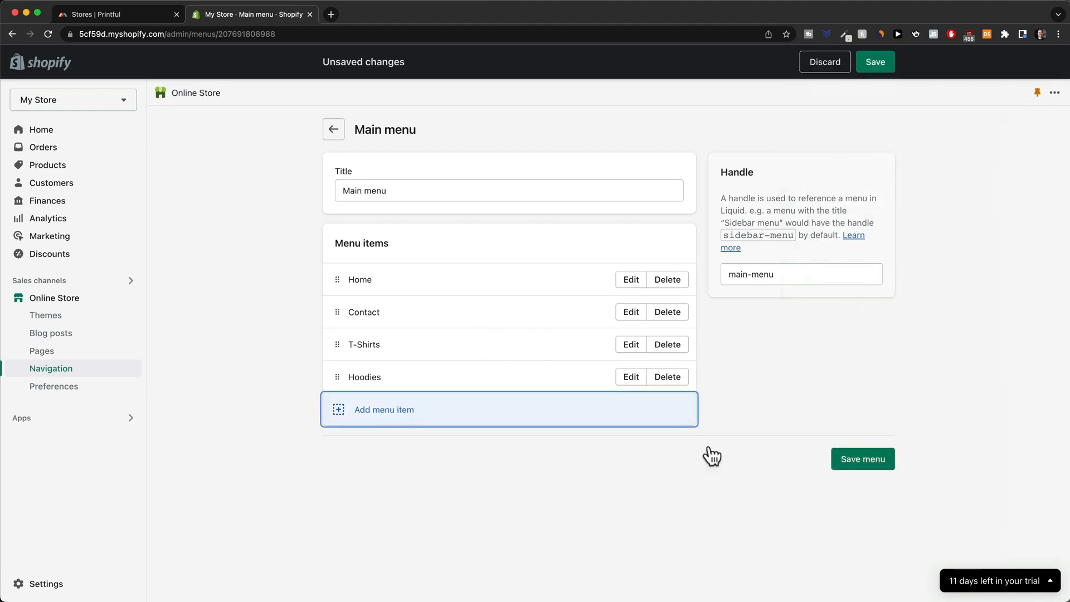
Step: Save the main menu and reopen the Studio theme in the theme editor with its header selected
click(859, 461)
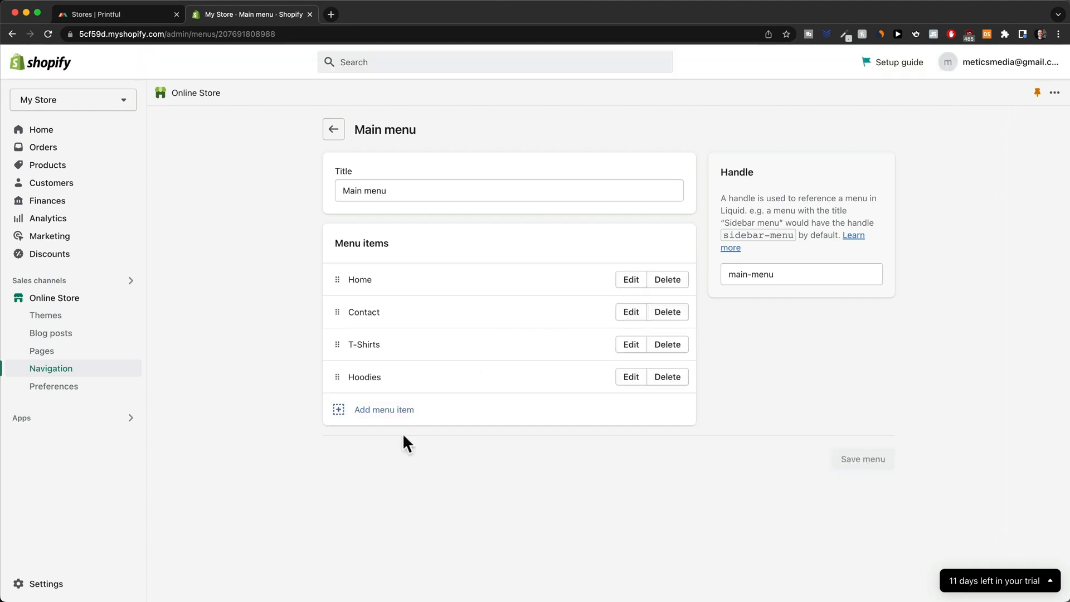
click(97, 297)
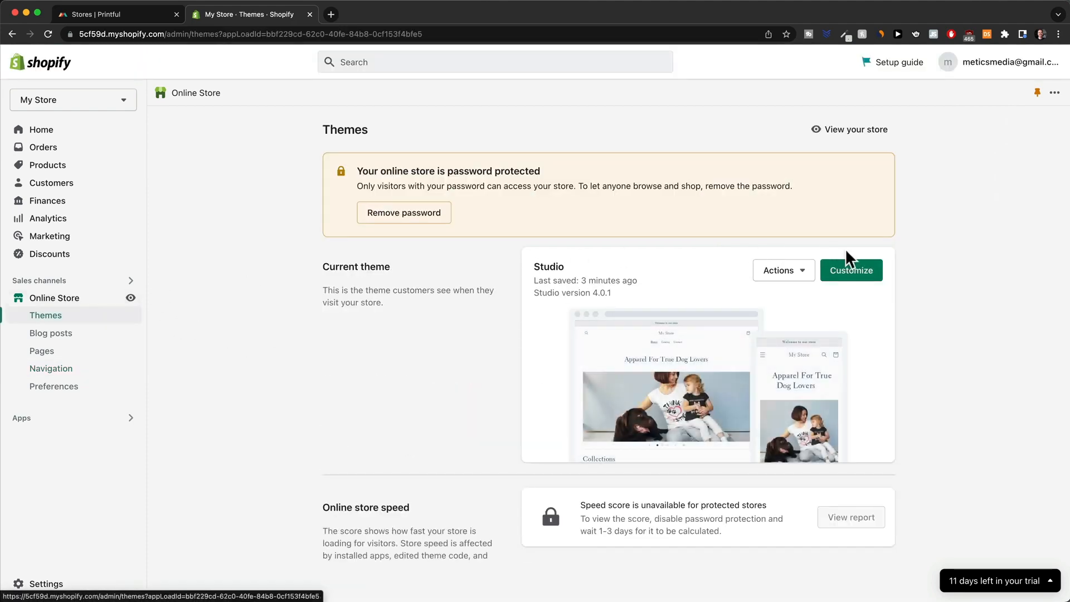
click(852, 271)
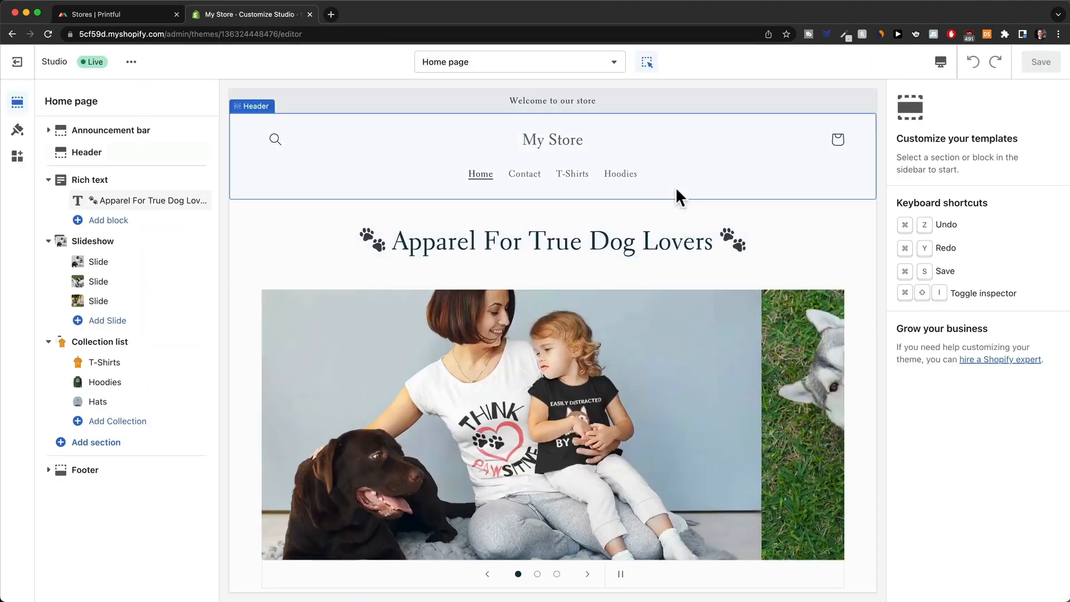
click(676, 190)
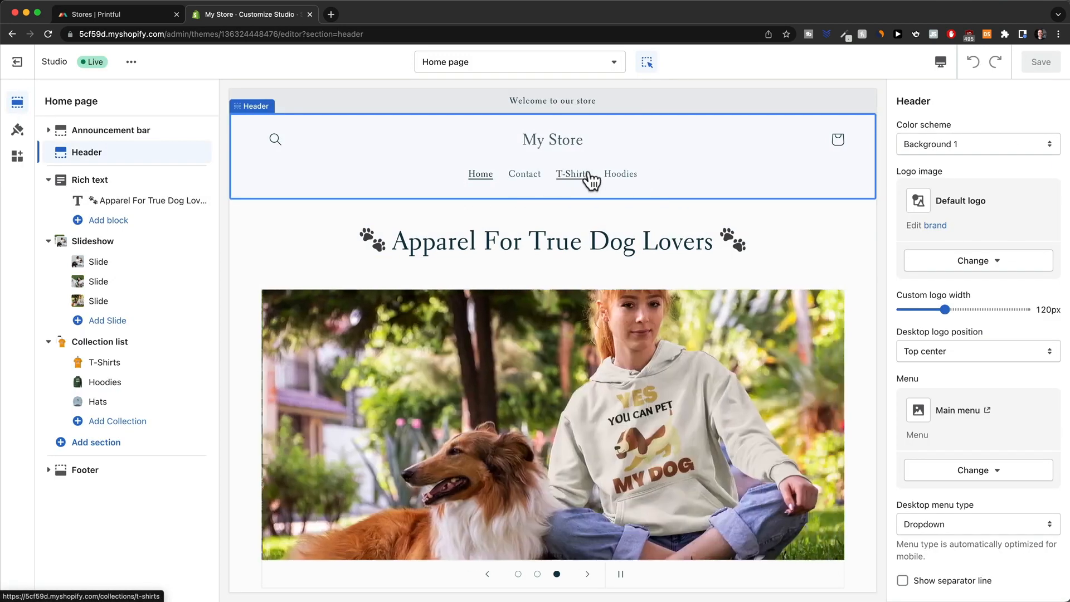
Step: Remove the Info, Image and Our mission blocks from the home page footer and save the theme
scroll(849, 299, down, 10)
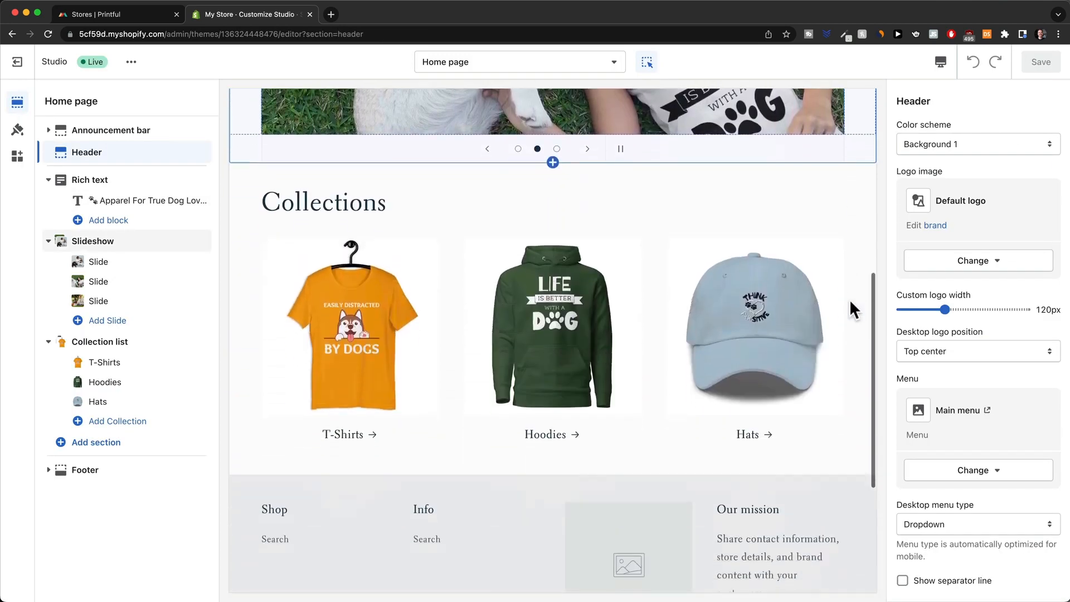
scroll(849, 298, down, 2)
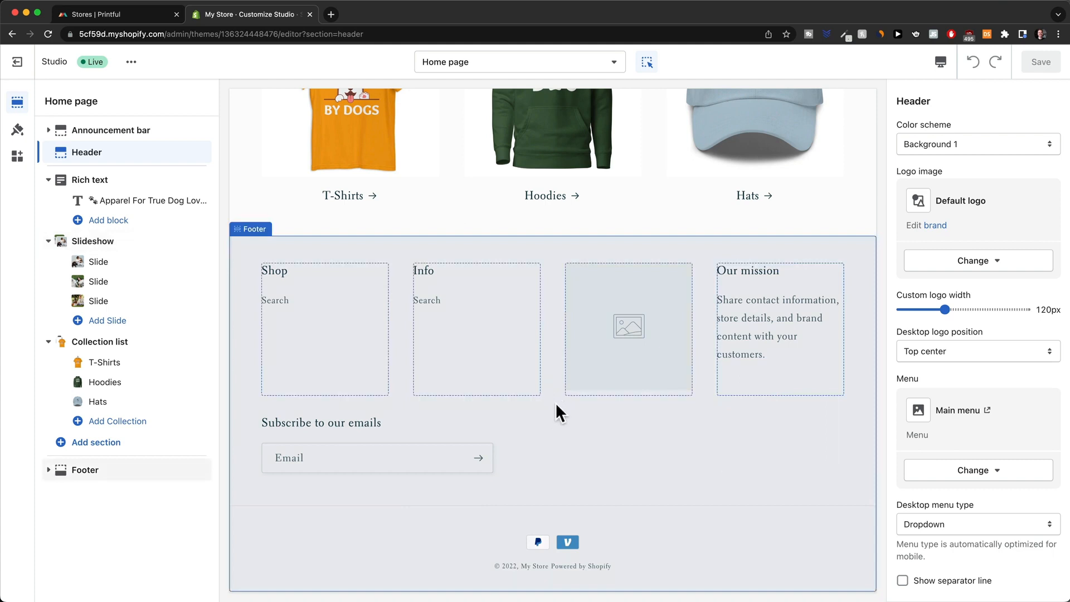
click(463, 352)
click(509, 419)
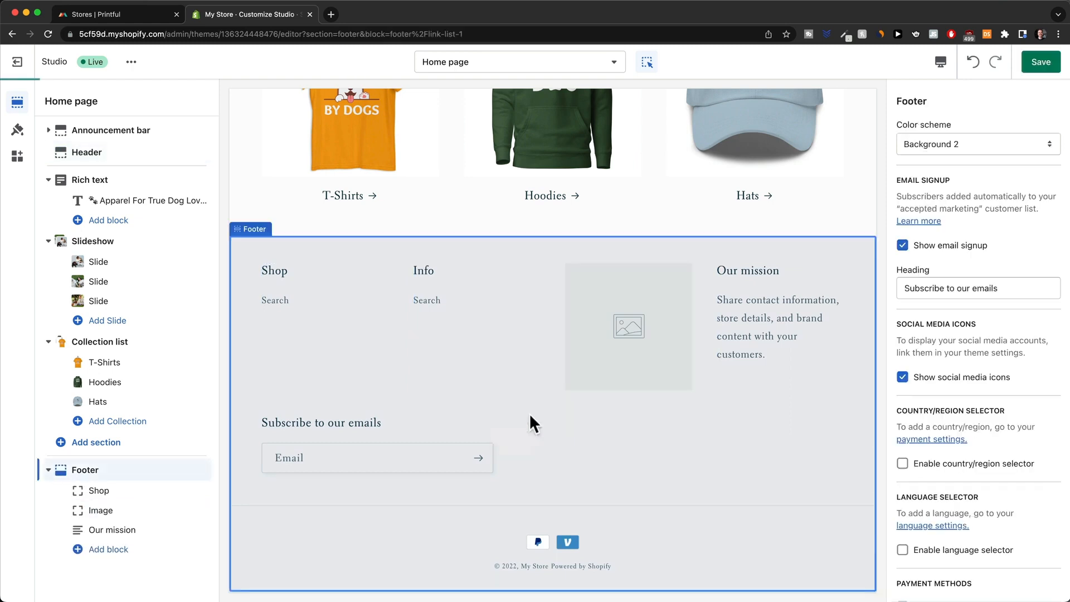
click(594, 327)
click(590, 418)
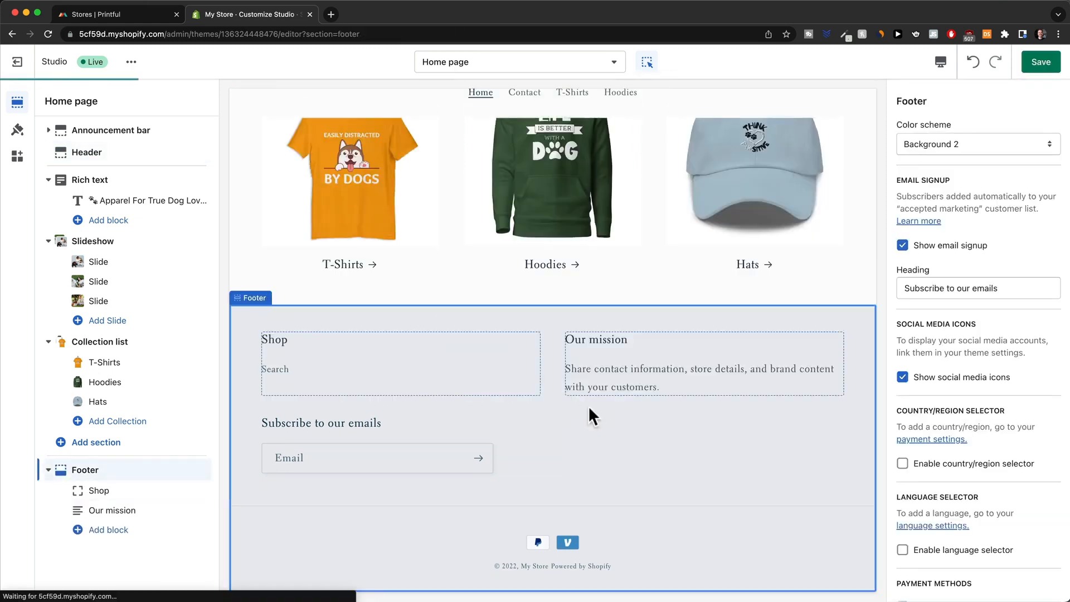
click(661, 352)
click(740, 418)
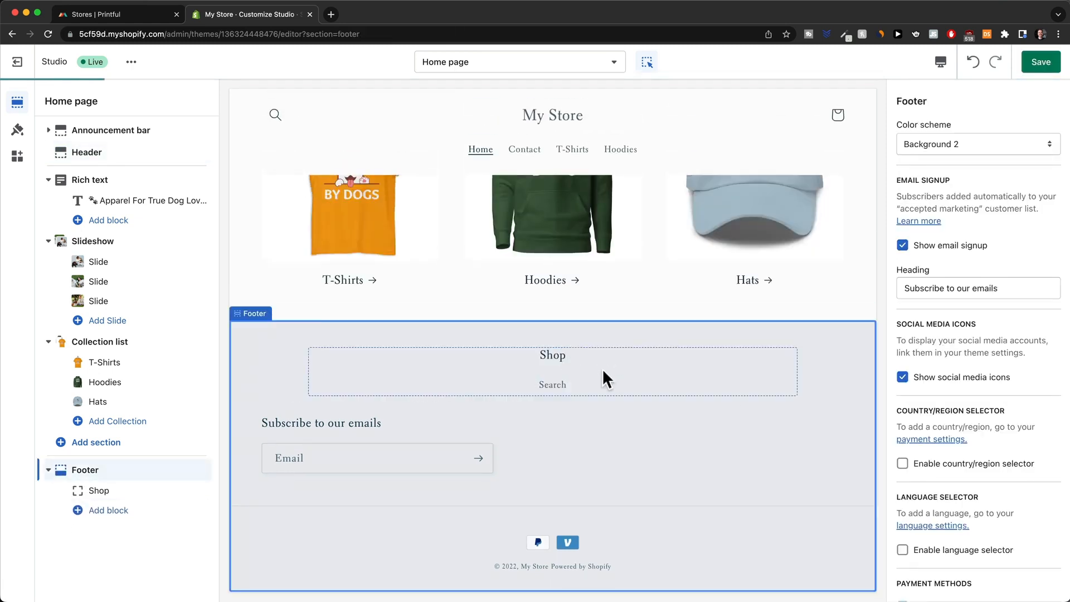
key(super+s)
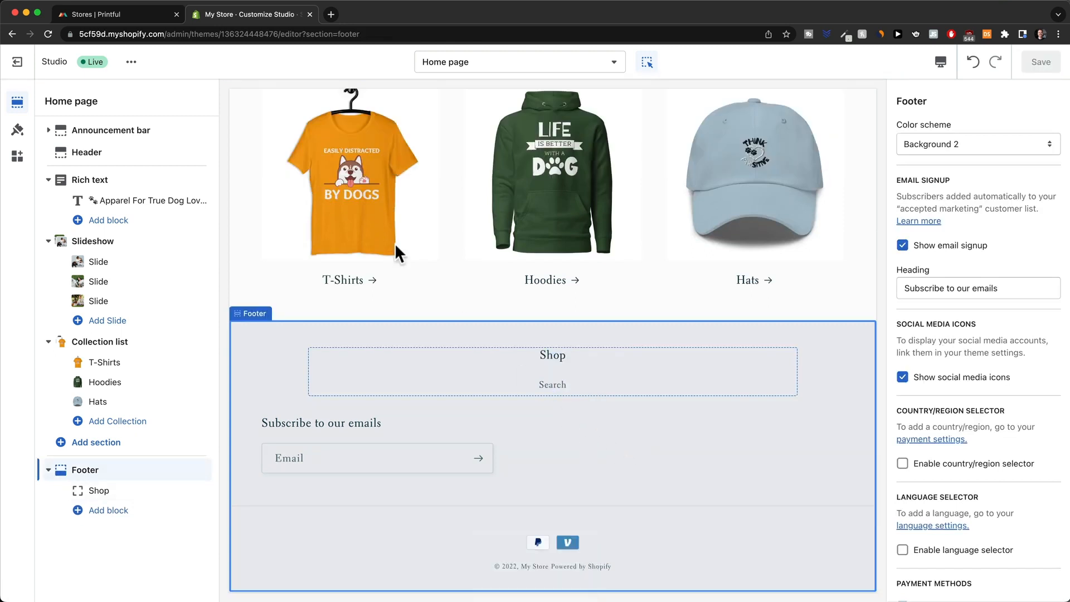
Step: Leave the theme editor and open the Policies page in the store settings
click(19, 69)
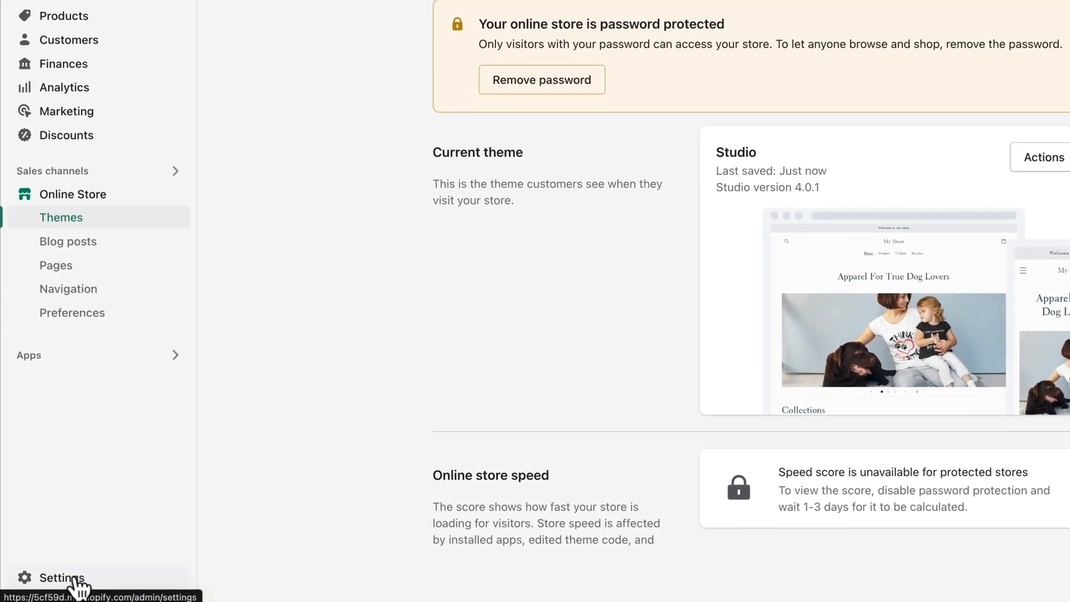
click(74, 579)
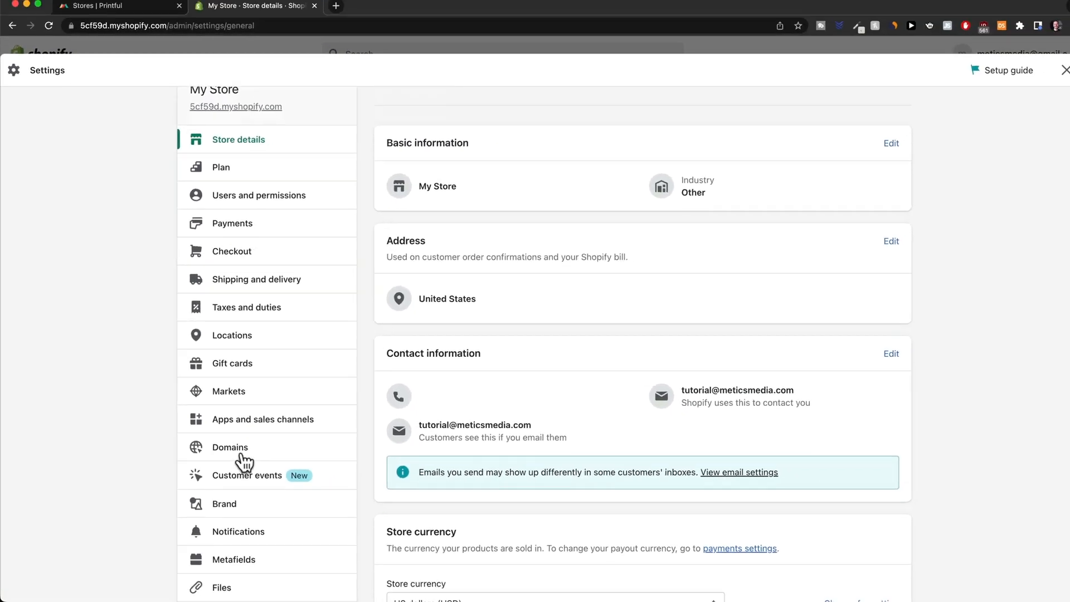
scroll(273, 445, down, 5)
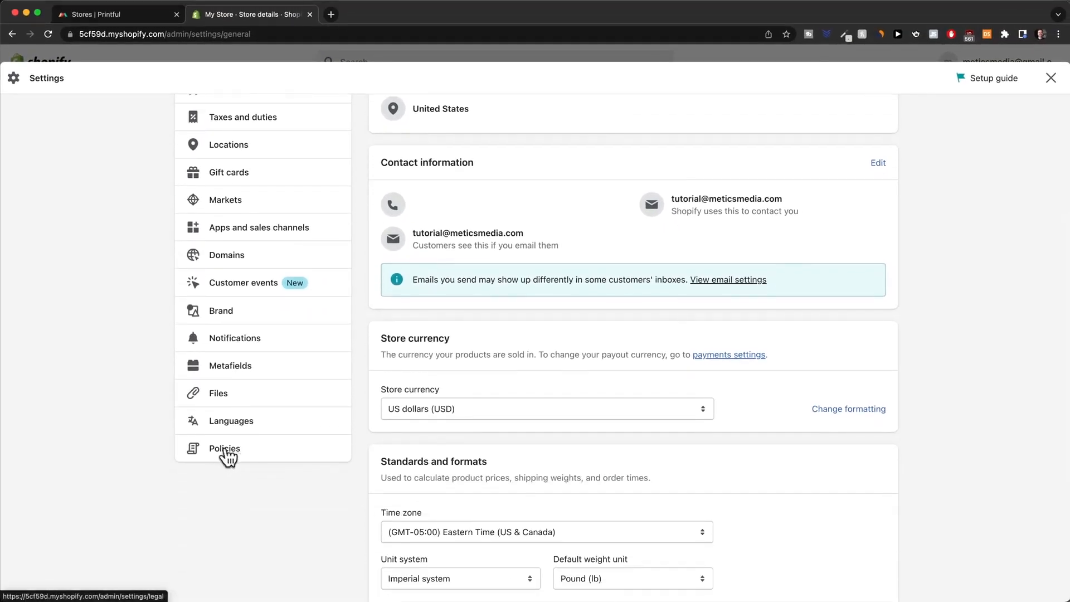
click(223, 450)
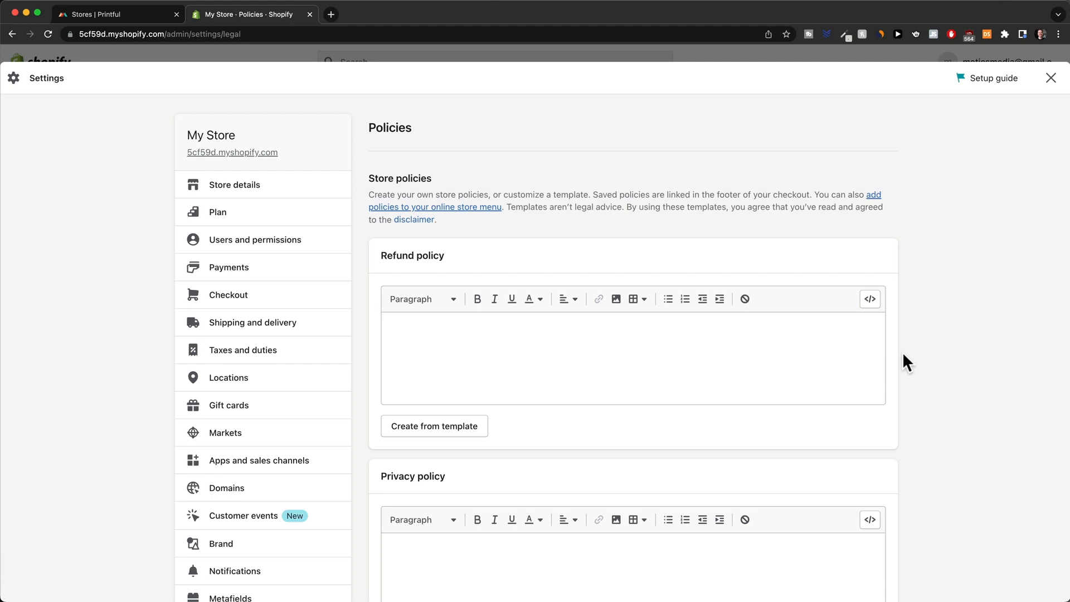
Step: Create the refund policy from its template and select the return address placeholder in the text
scroll(902, 357, down, 3)
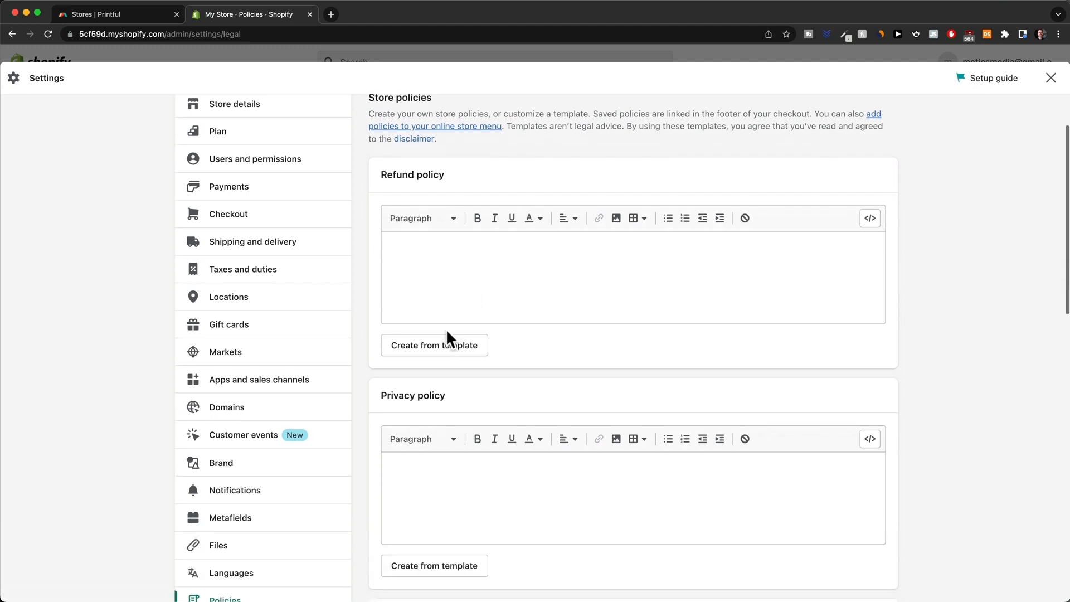
click(445, 340)
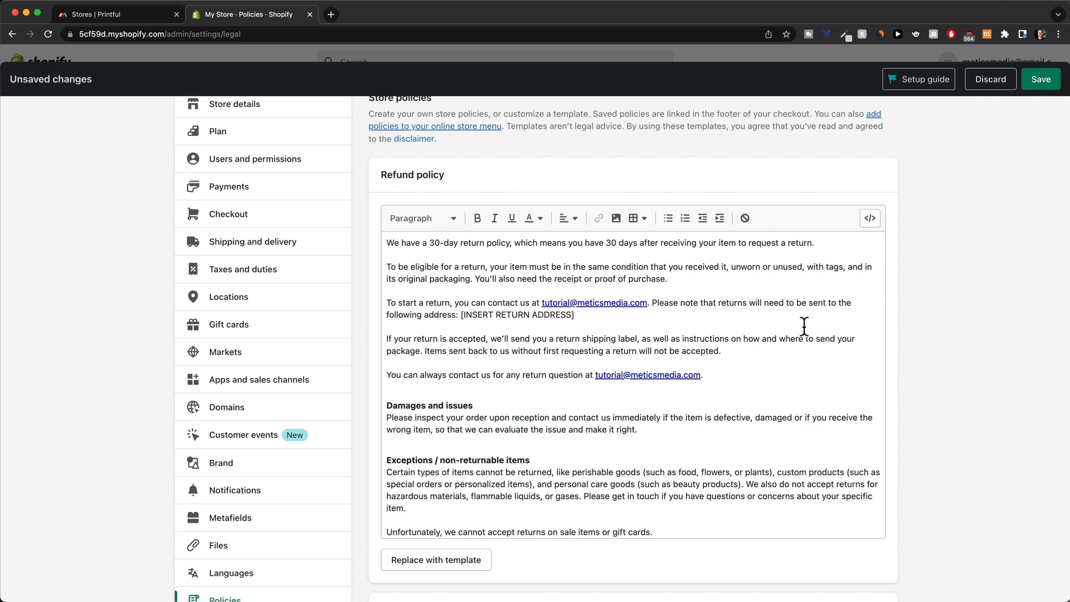
scroll(697, 371, down, 1)
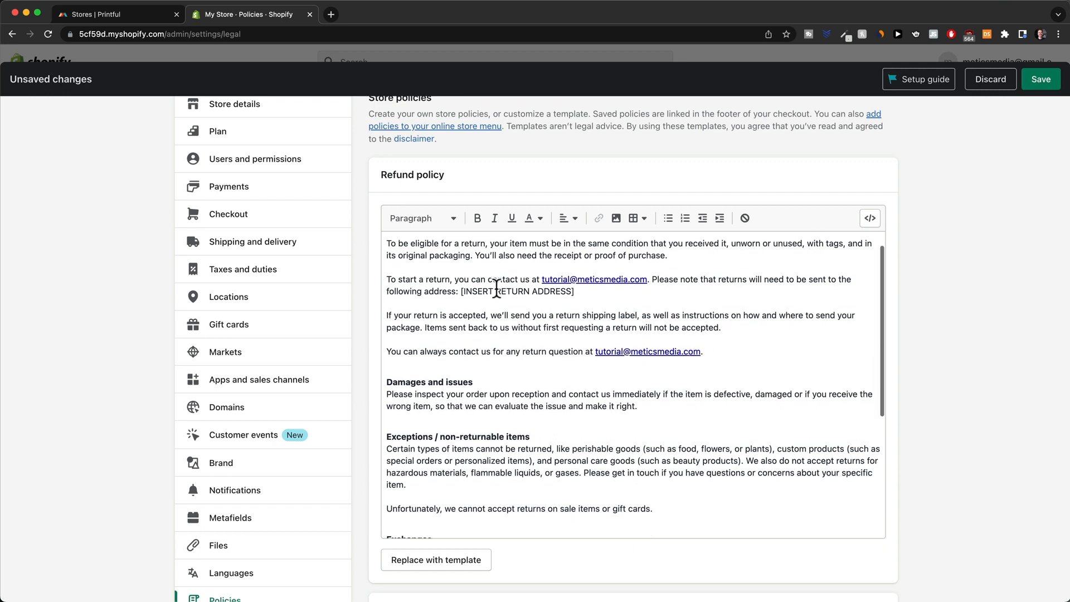
drag(460, 290, 597, 289)
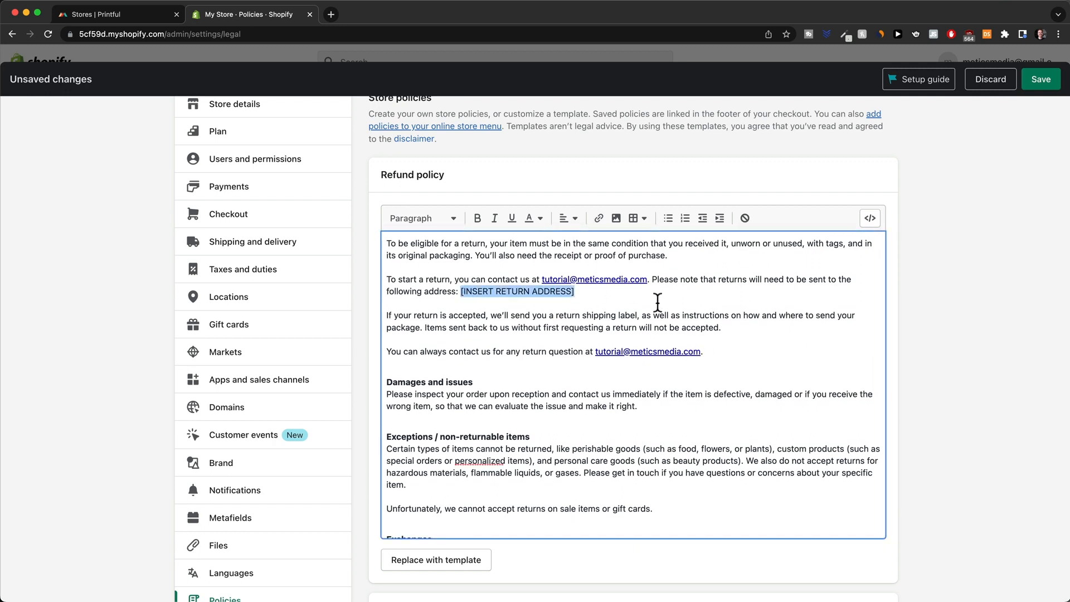
Step: Read through the refund policy text, including the sections on damages, non-returnable items and exchanges
scroll(730, 417, up, 1)
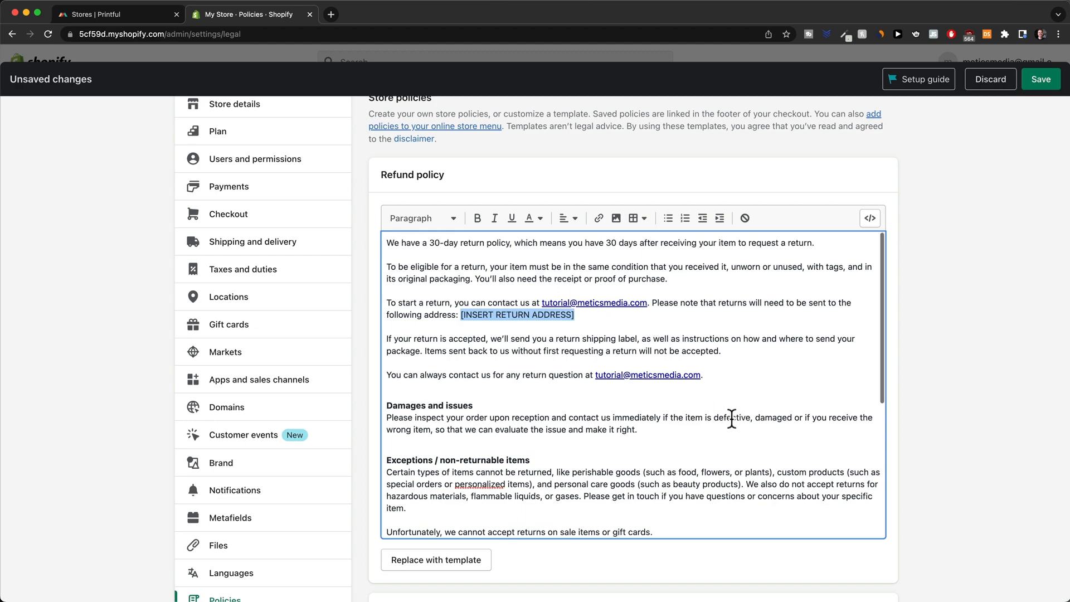
scroll(730, 418, down, 3)
scroll(575, 321, up, 3)
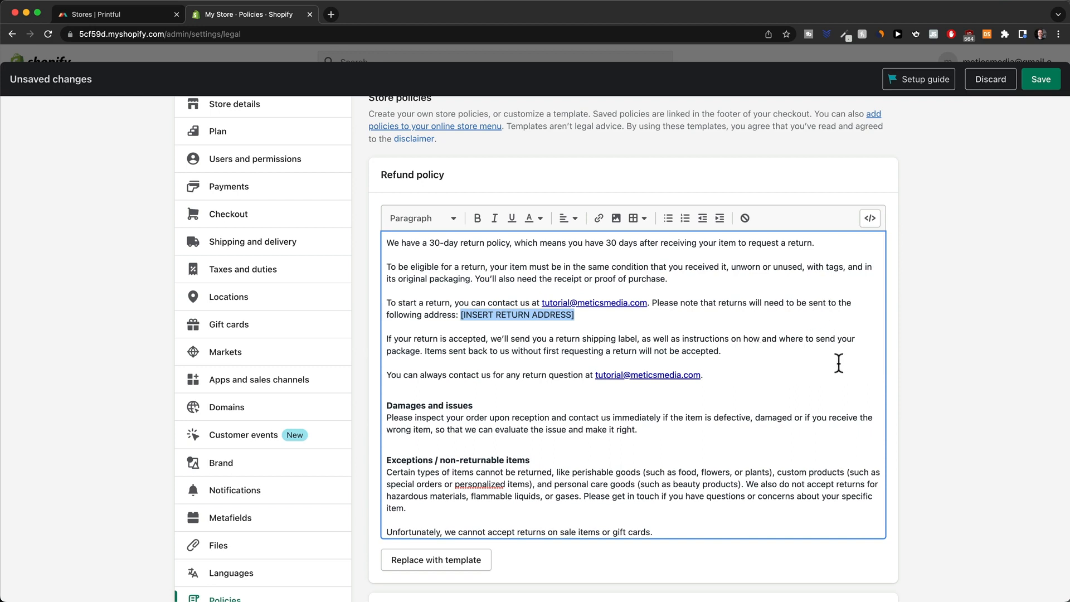
click(924, 329)
scroll(894, 329, down, 3)
scroll(864, 330, up, 2)
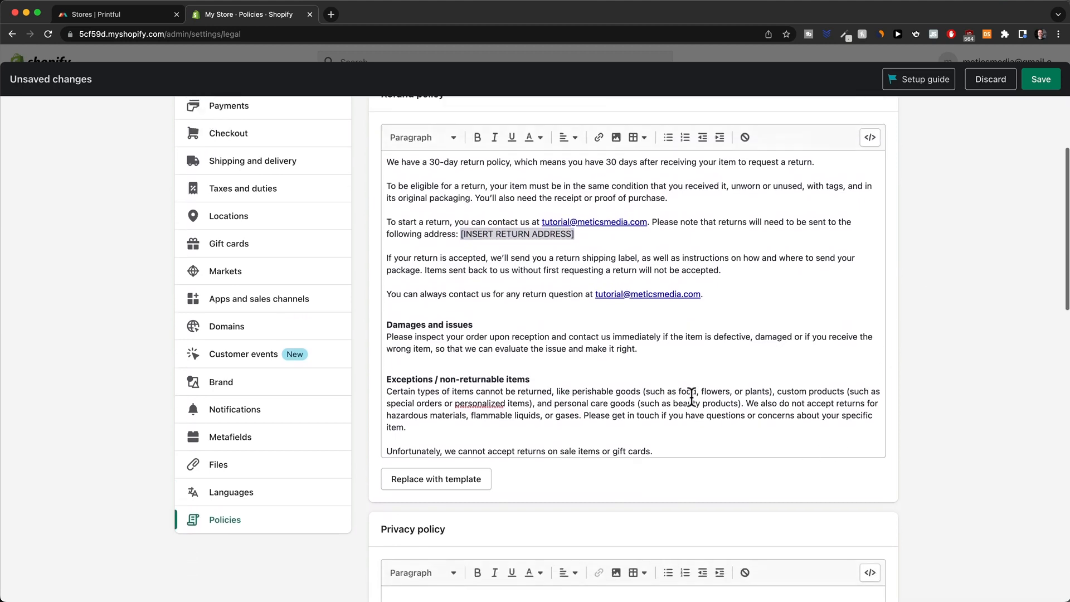
click(732, 357)
scroll(773, 410, down, 2)
scroll(774, 409, down, 1)
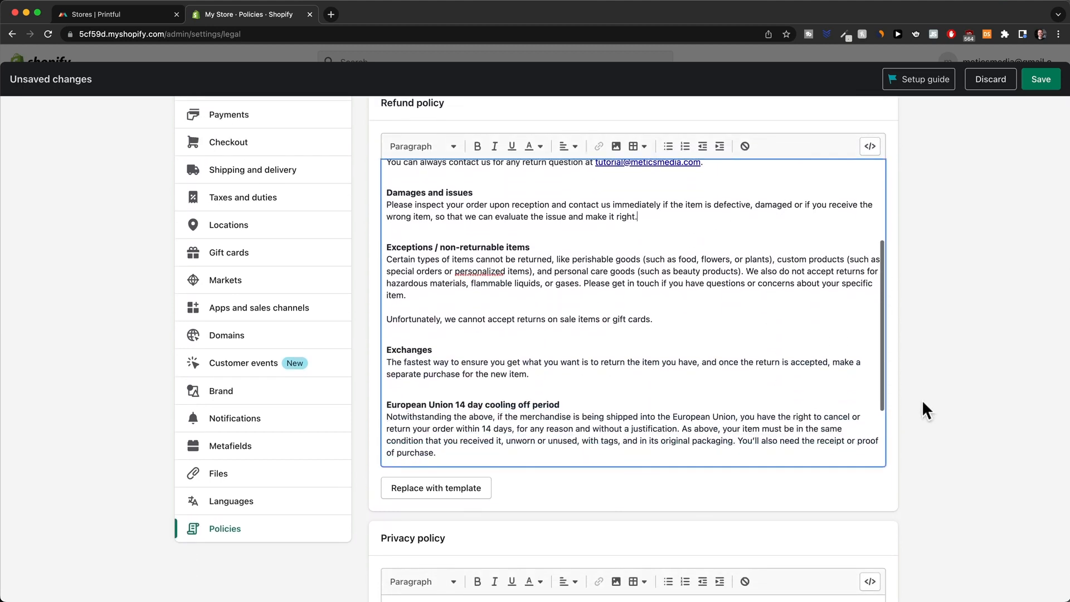
Step: Create the privacy policy and the terms of service from their templates
scroll(921, 400, down, 6)
click(440, 379)
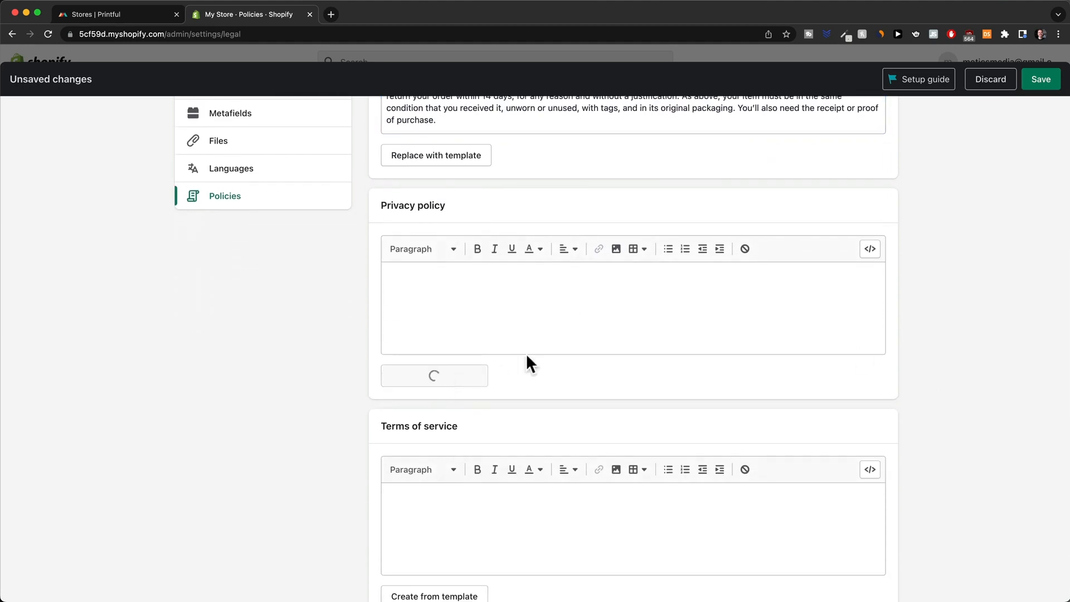
scroll(937, 392, down, 3)
scroll(937, 386, down, 5)
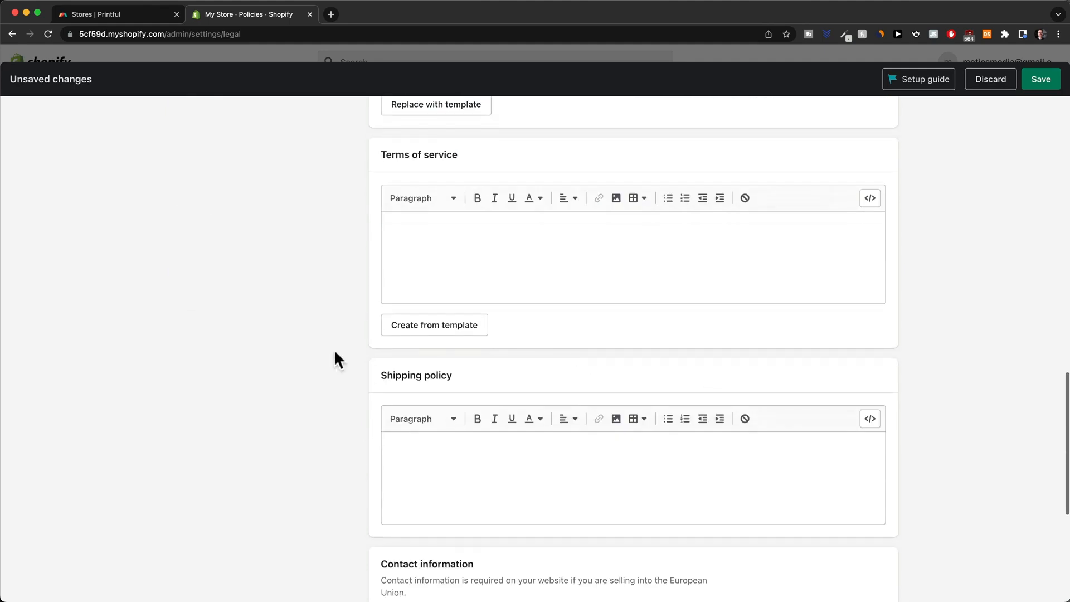
click(397, 326)
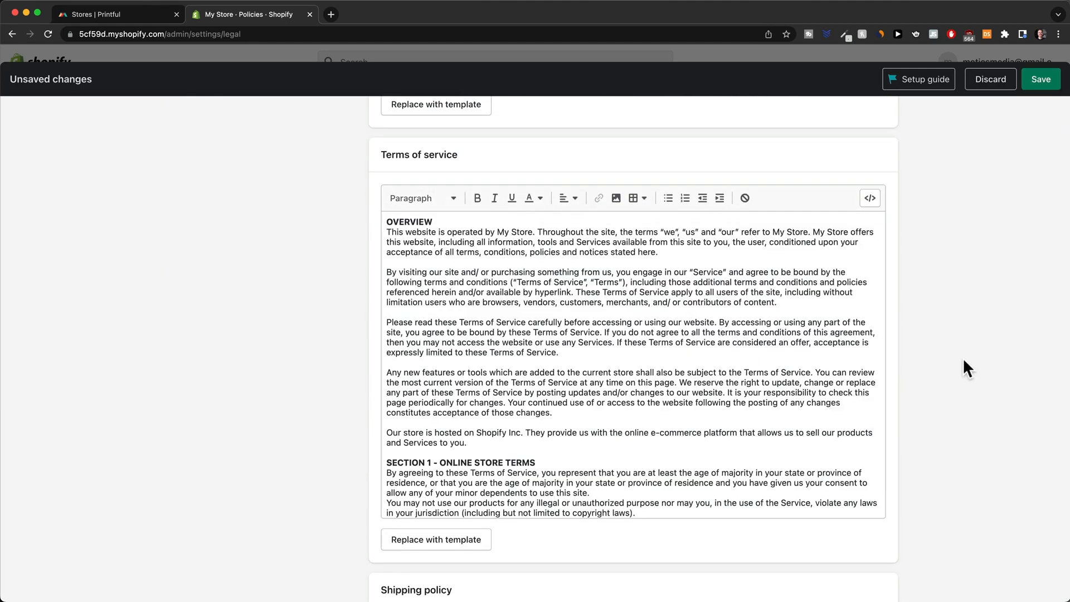
Step: Check the shirt shipping times on Printful's shipping page and enter "Shipping takes 2 - 5 business days." as the shipping policy
scroll(968, 368, down, 3)
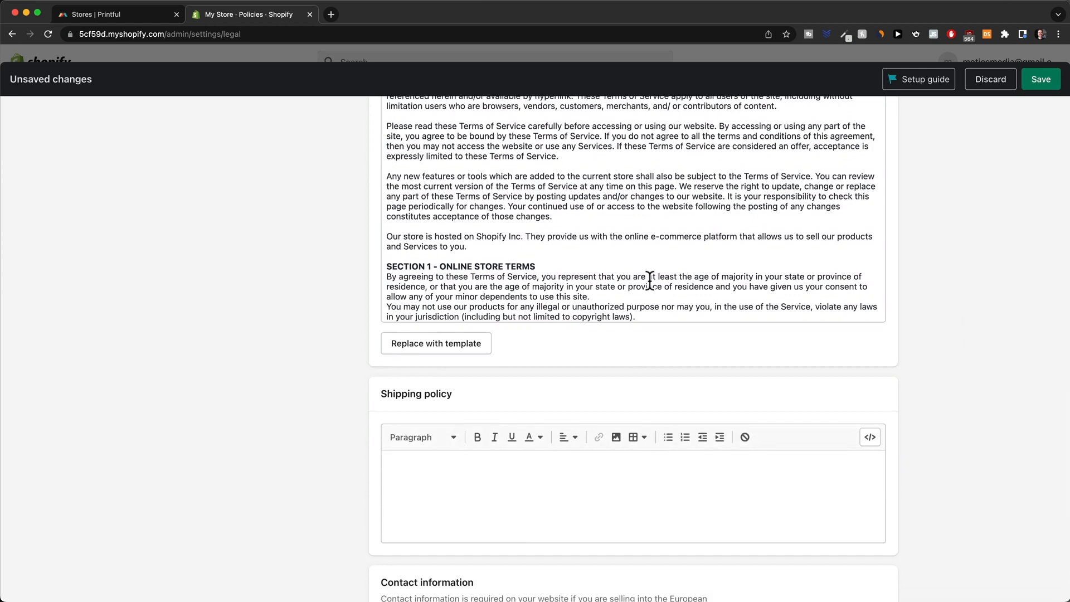
scroll(649, 282, down, 5)
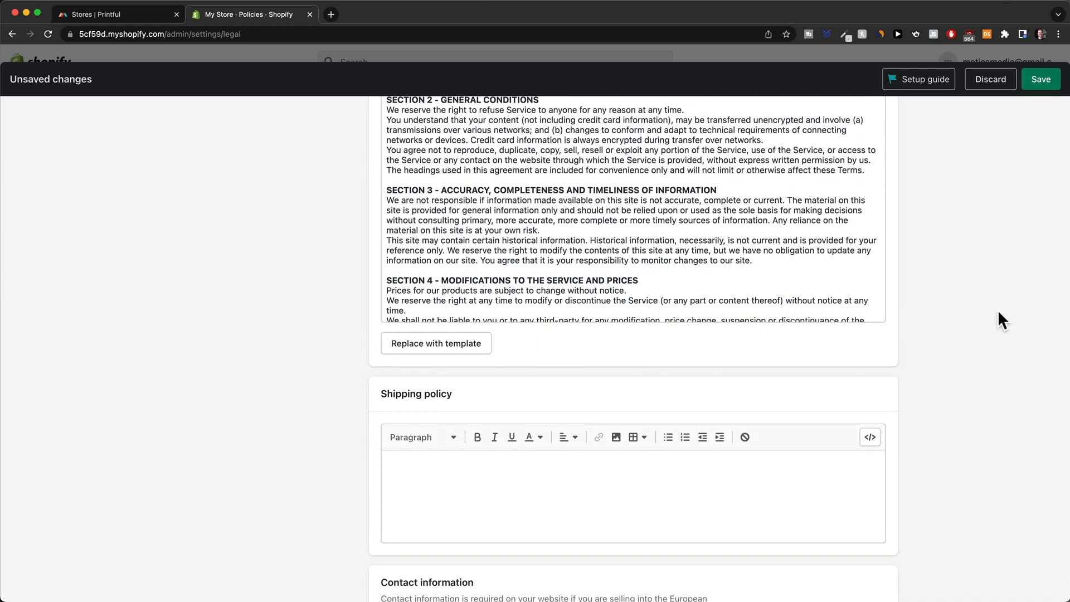
scroll(997, 309, down, 3)
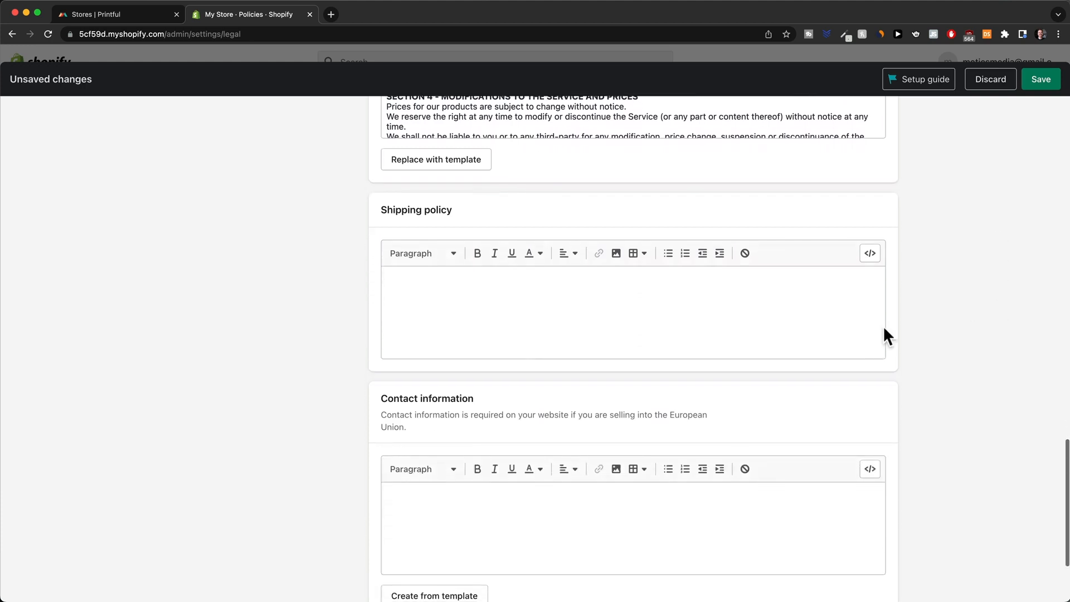
click(455, 265)
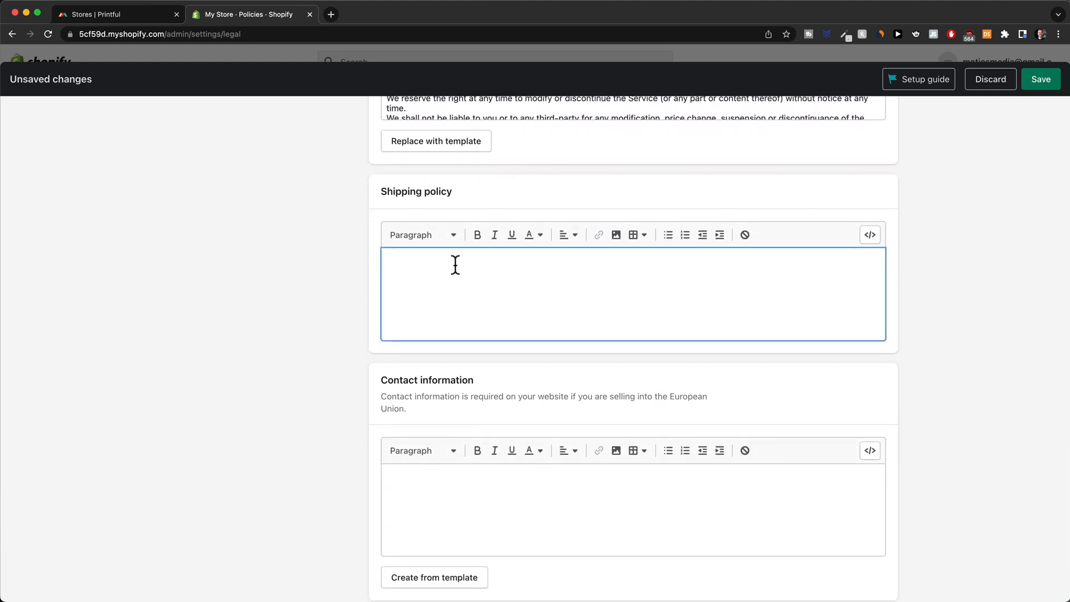
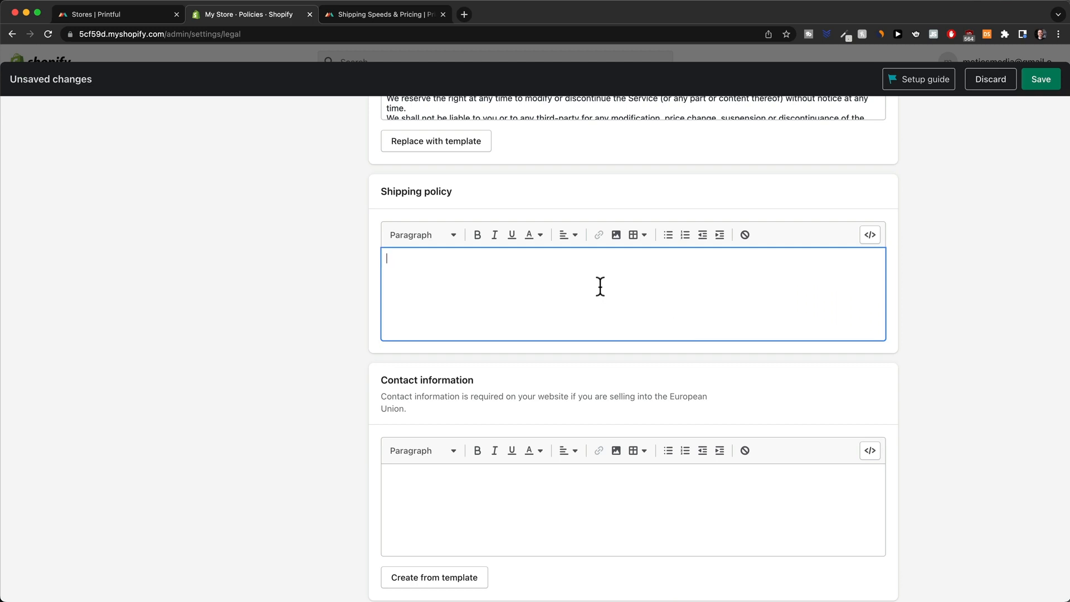
click(390, 15)
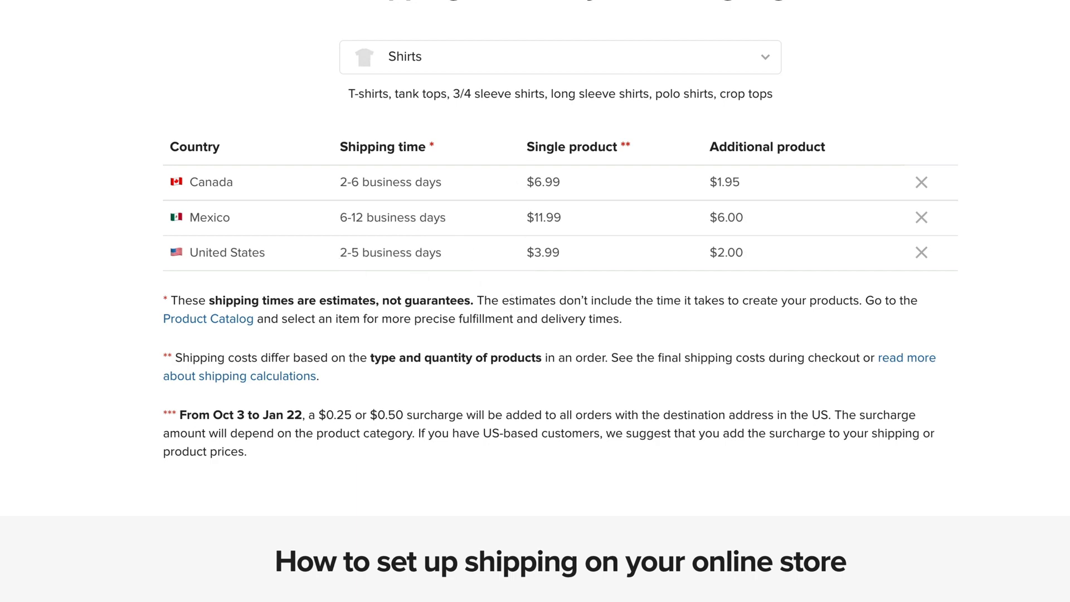
click(229, 15)
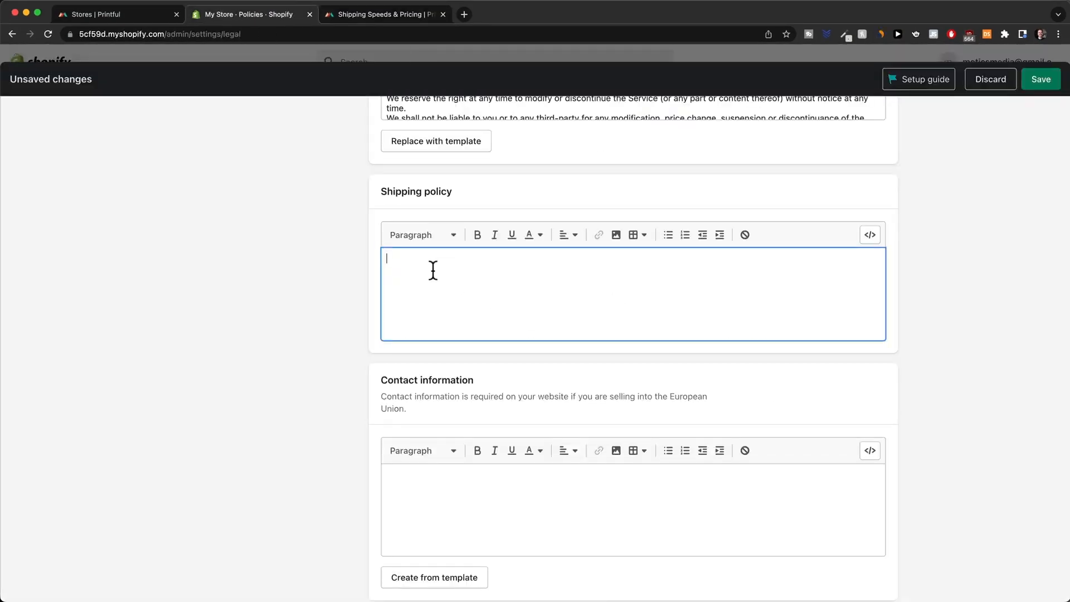
text(Shipping takes 2 - 5 business days.)
Step: Save the store policies and close the store settings
scroll(878, 335, down, 3)
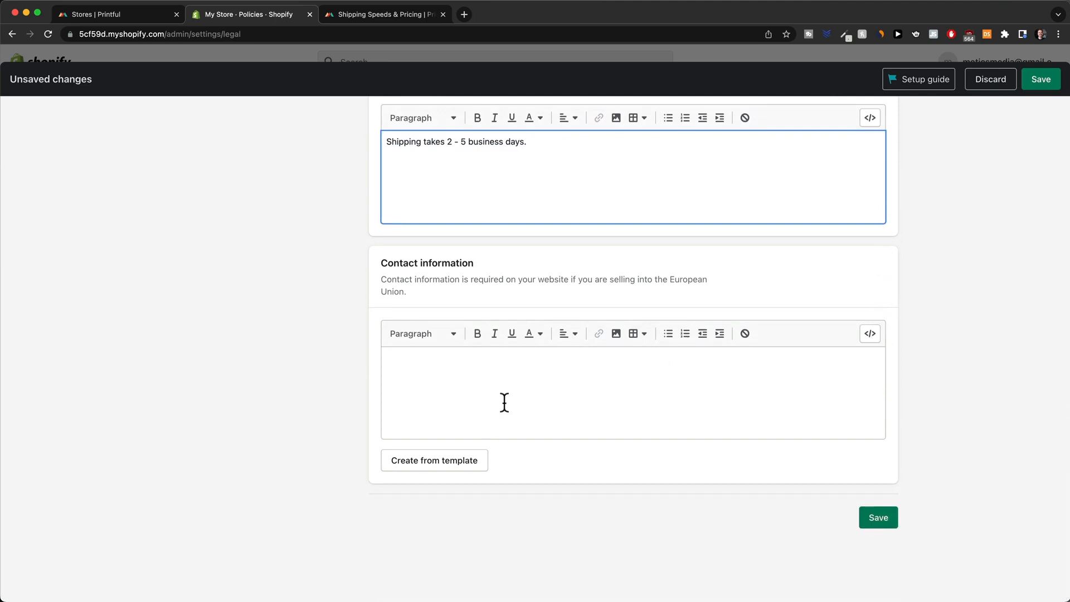
scroll(504, 402, up, 1)
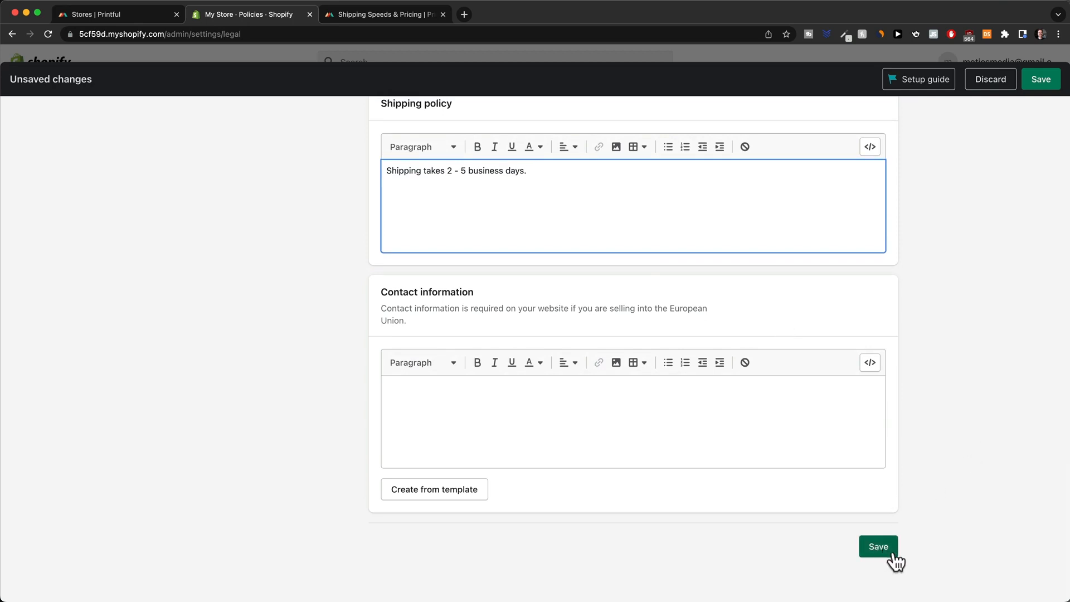
click(876, 548)
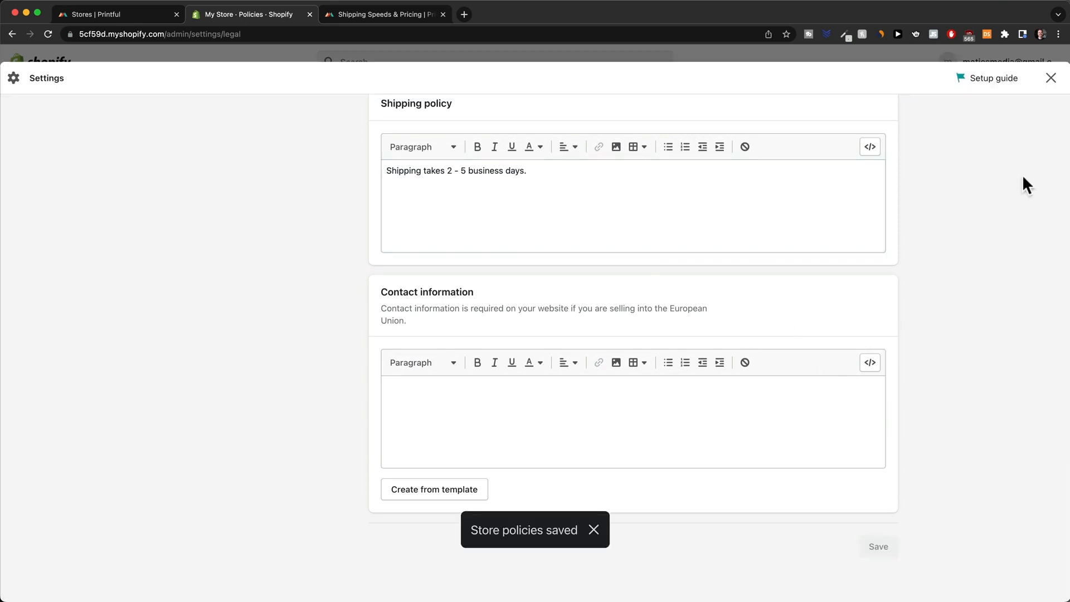
click(1049, 80)
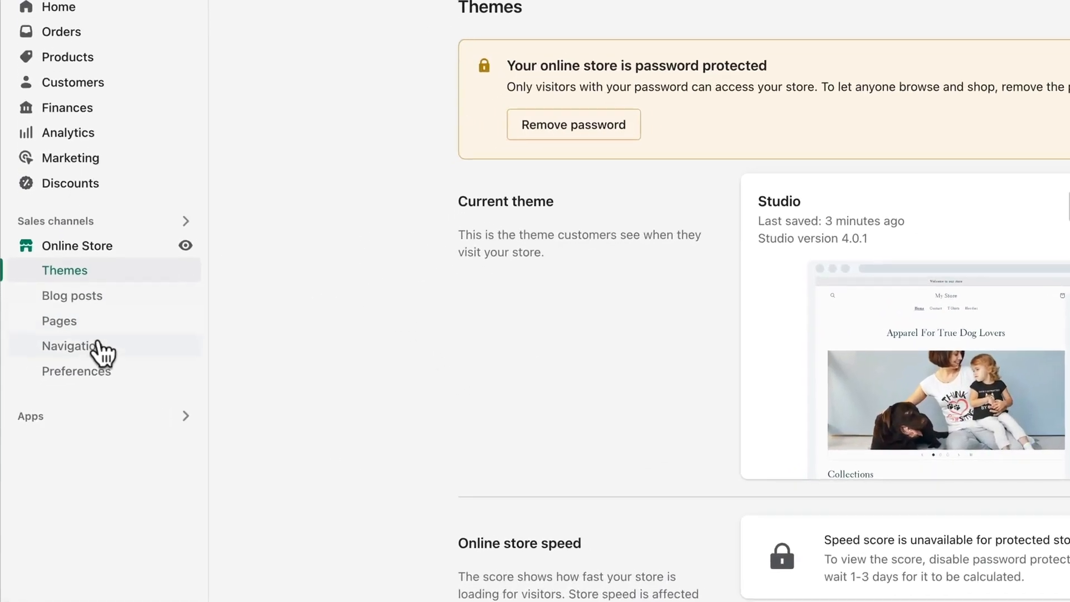
Step: Open the store's footer menu and add a menu item linking to the Privacy Policy
click(106, 346)
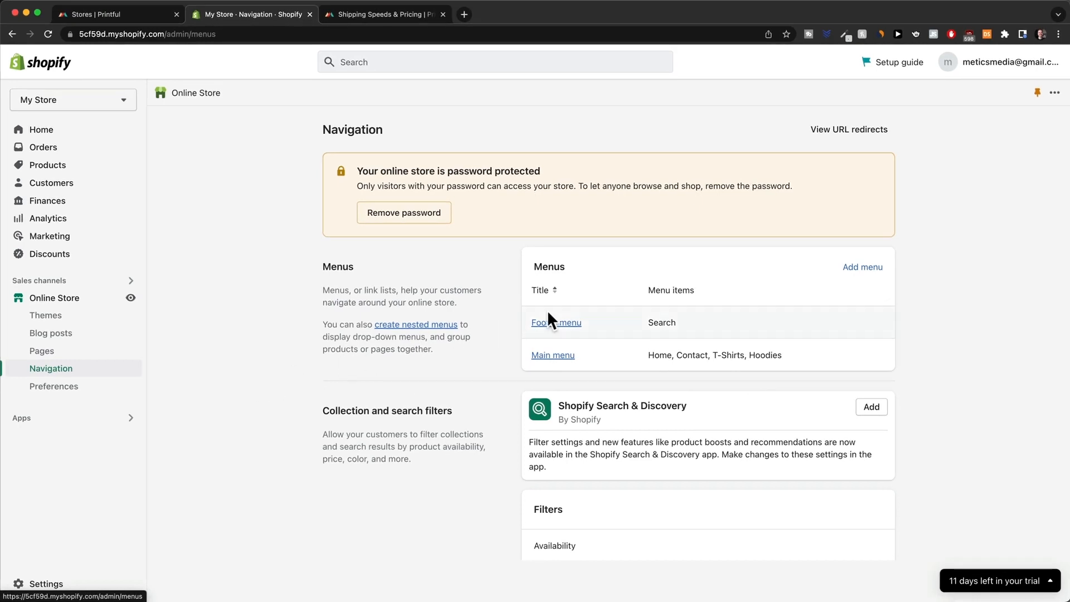
click(553, 322)
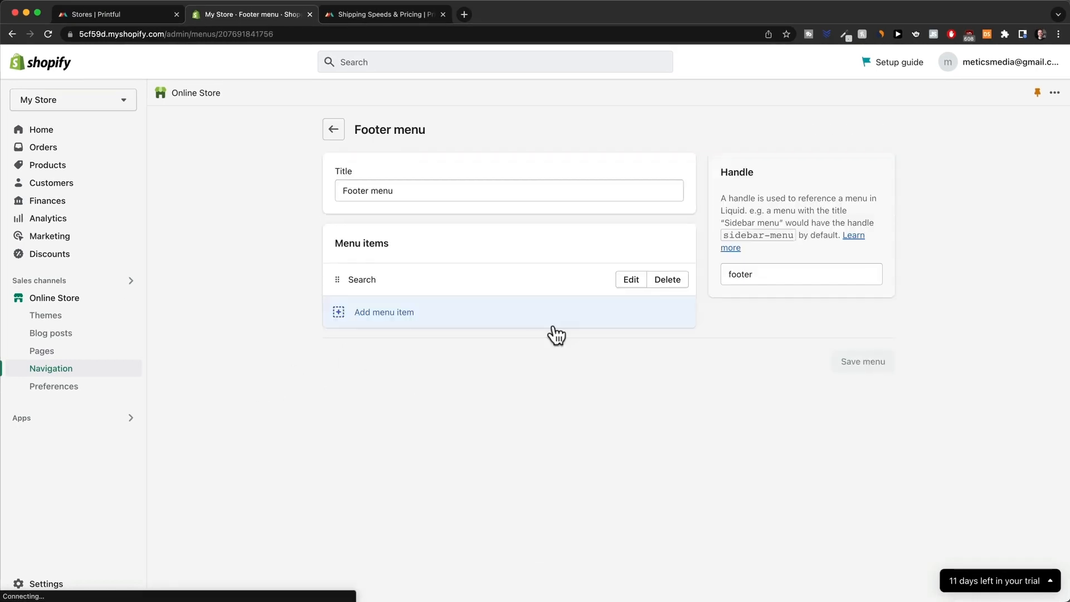
click(384, 313)
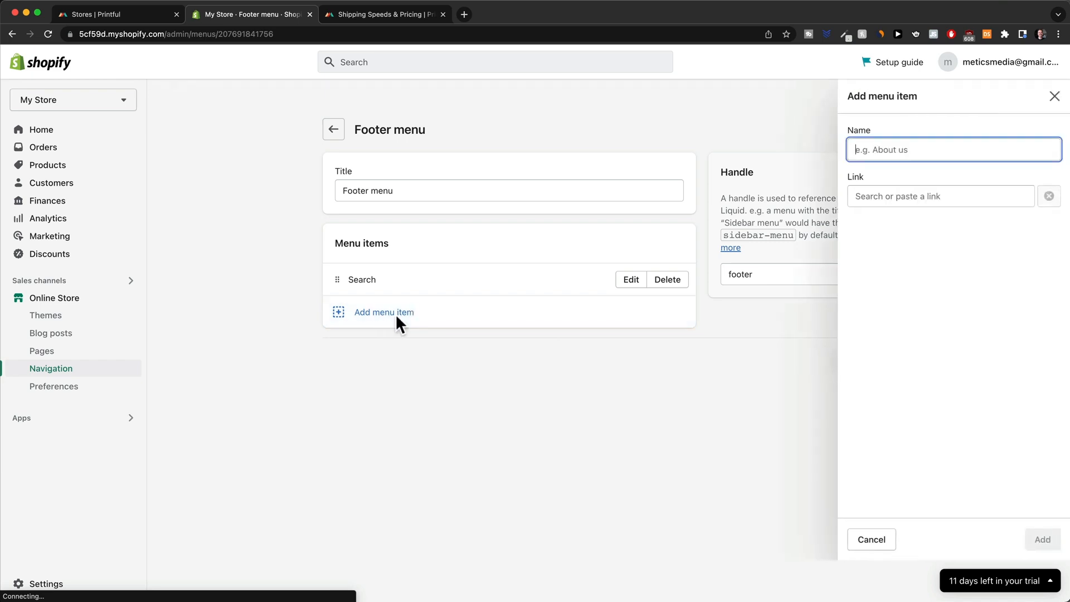
click(910, 197)
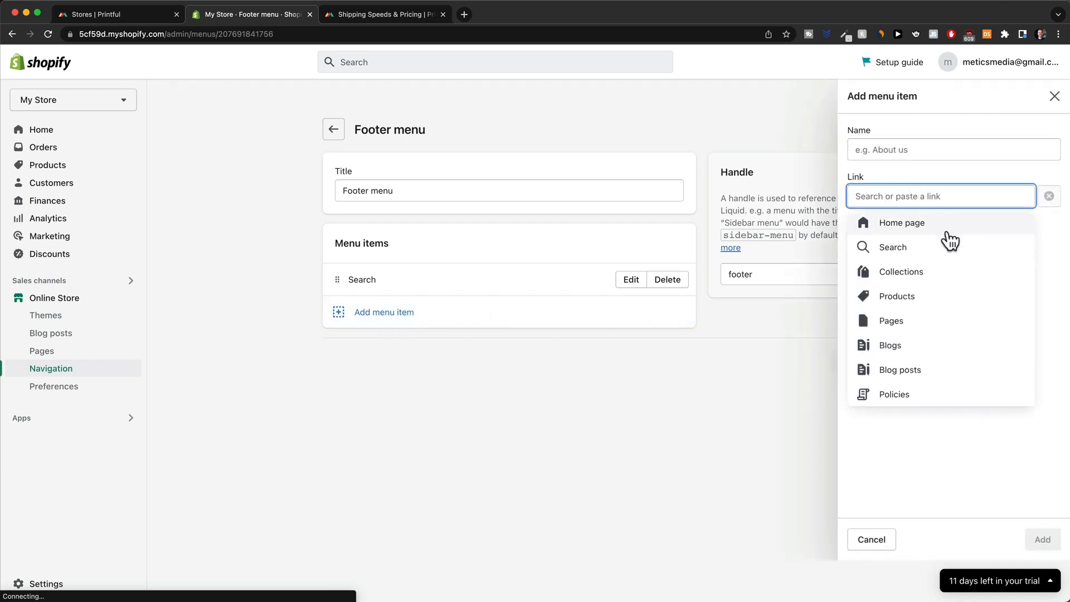
click(913, 372)
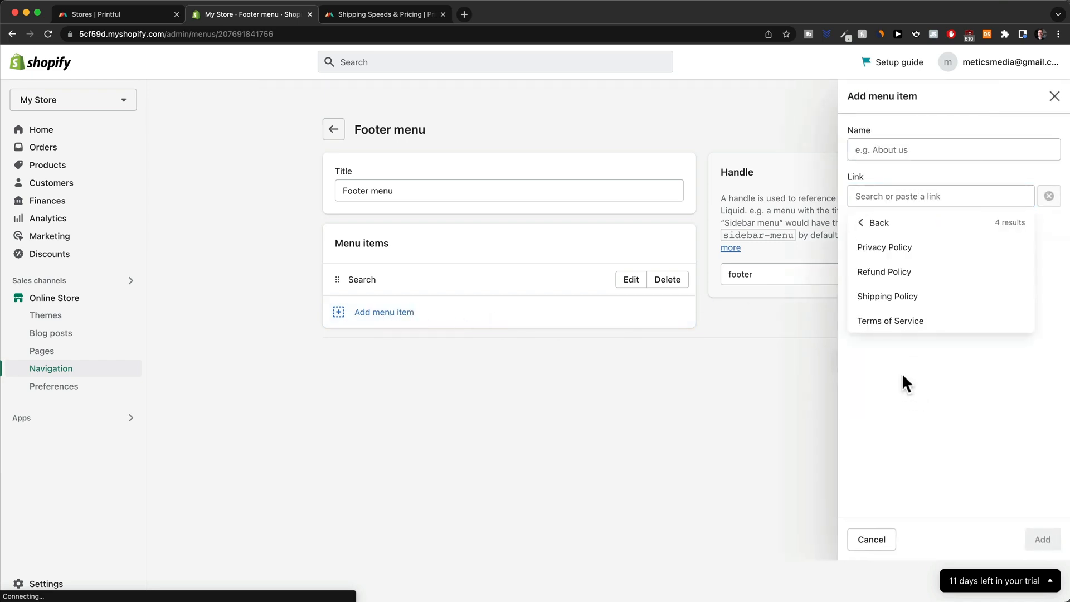
click(911, 252)
click(1042, 539)
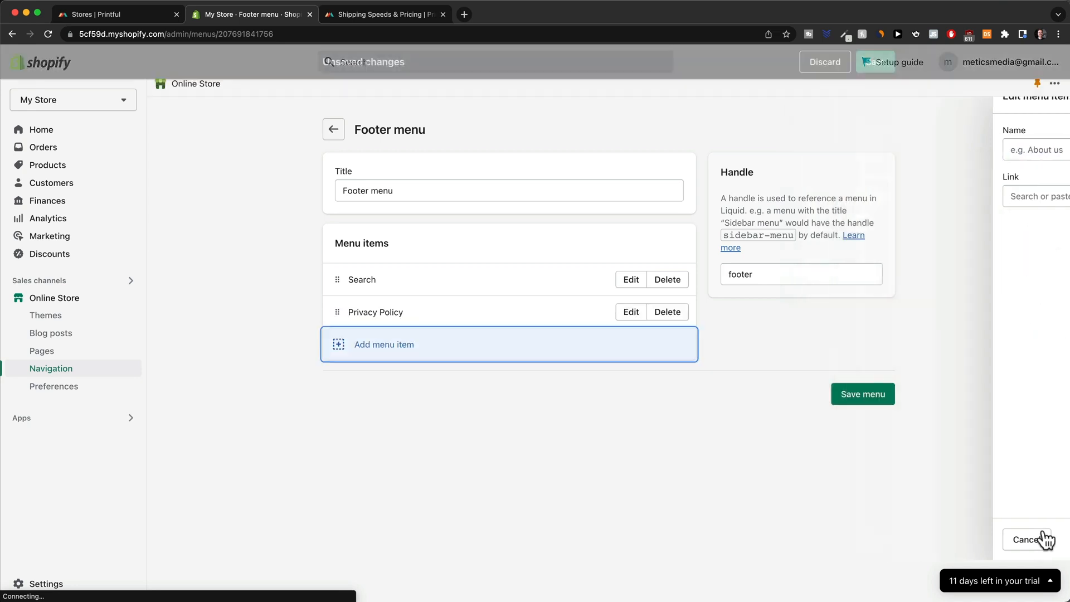
Step: Add menu items for the Refund Policy, Shipping Policy and Terms of Service to the footer menu
click(922, 196)
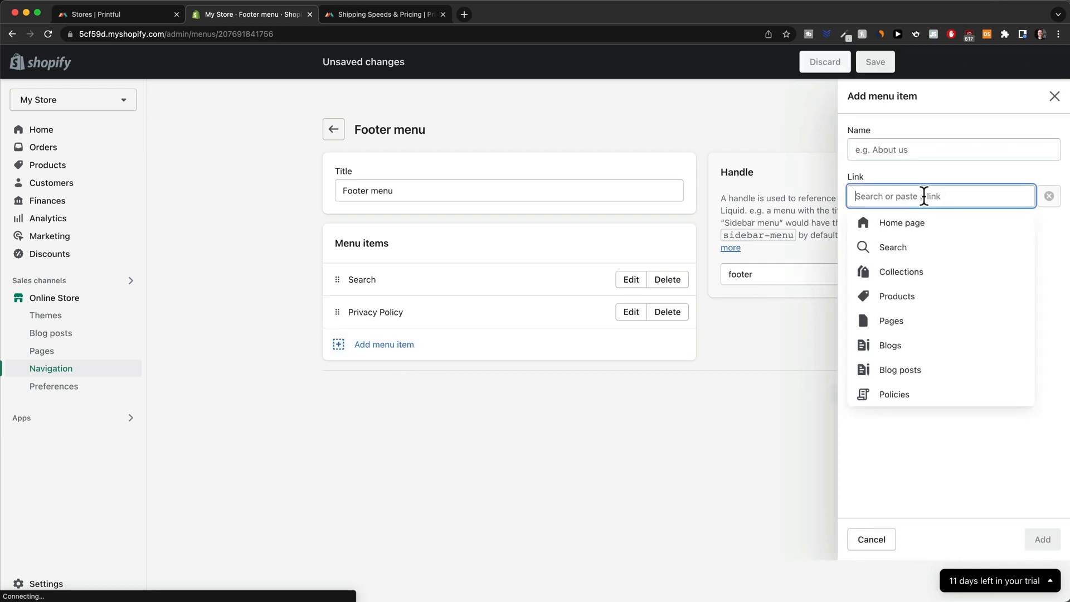
click(922, 393)
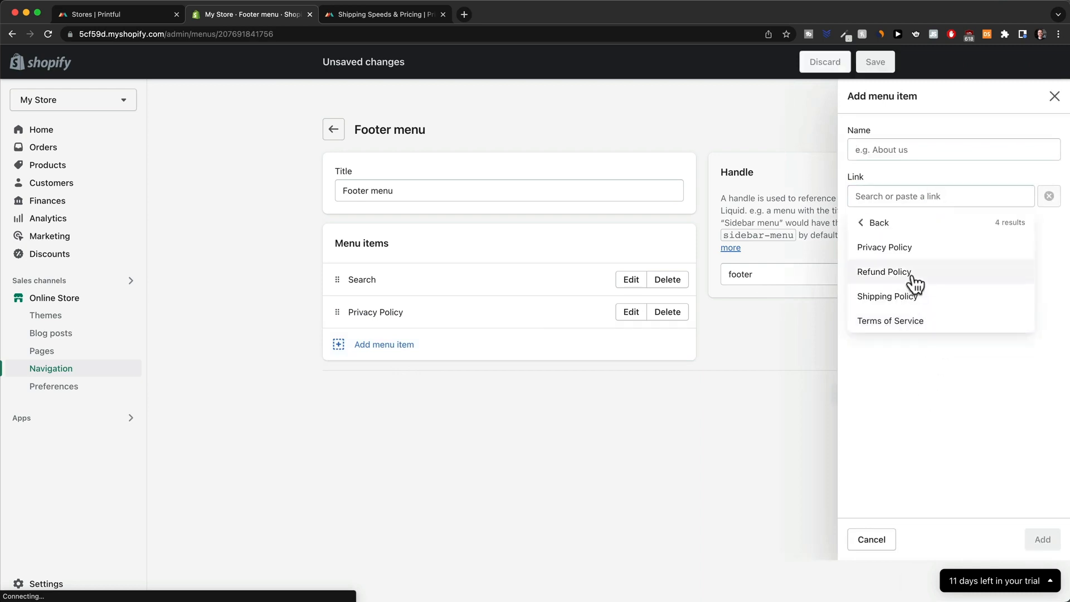
click(908, 273)
click(1040, 539)
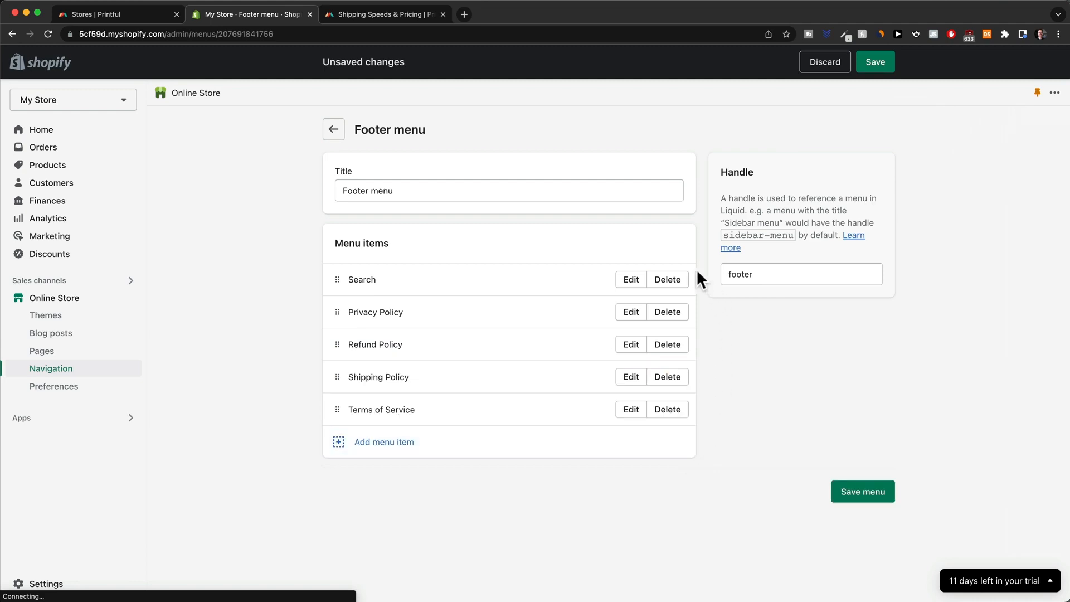
Step: Remove the Search item from the footer menu and save the menu
click(675, 279)
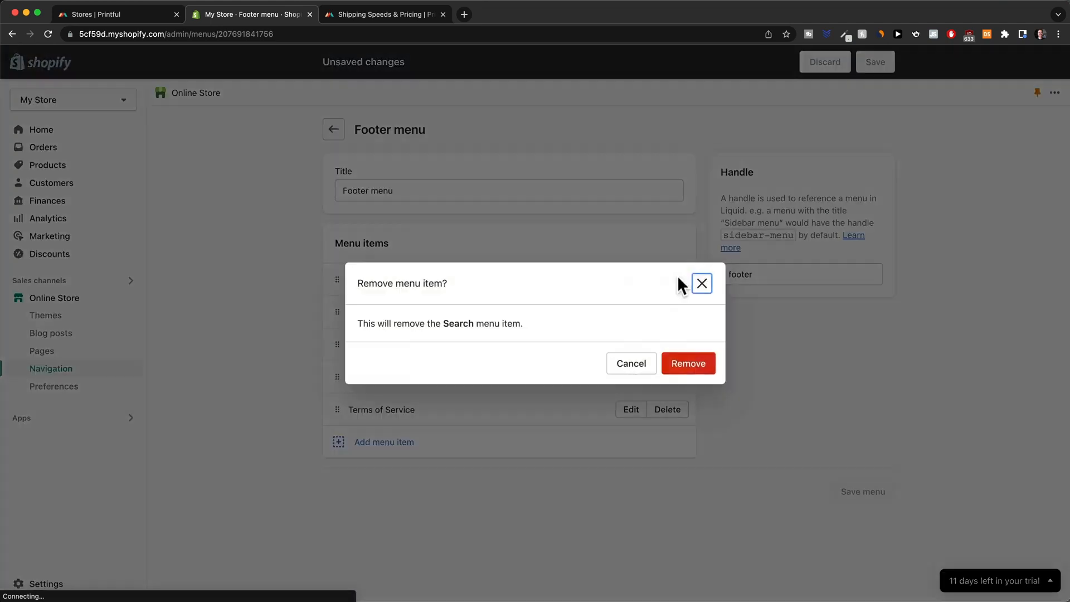
click(690, 365)
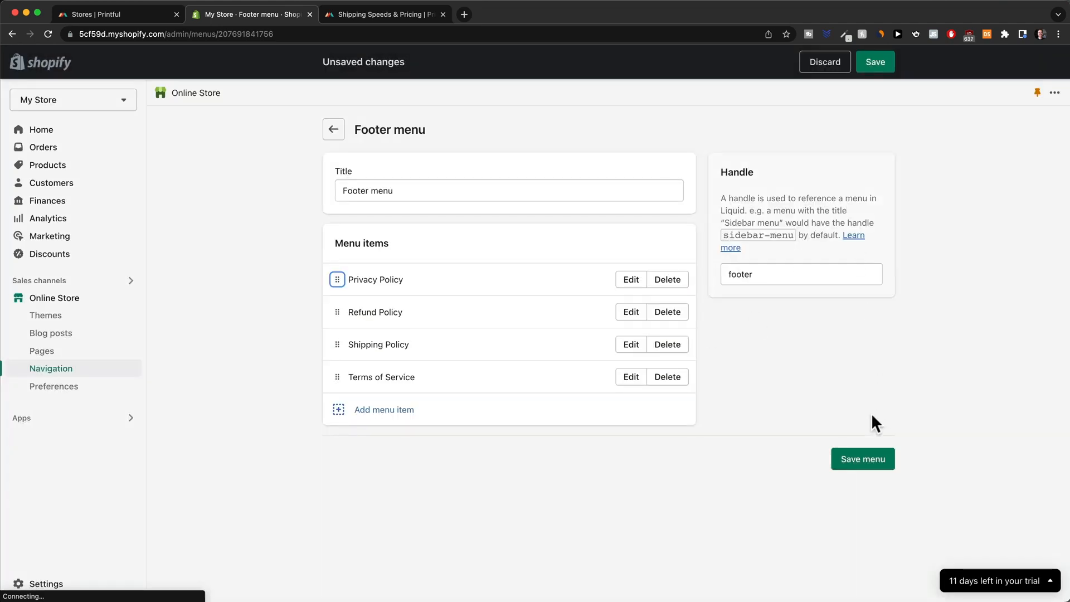
click(856, 454)
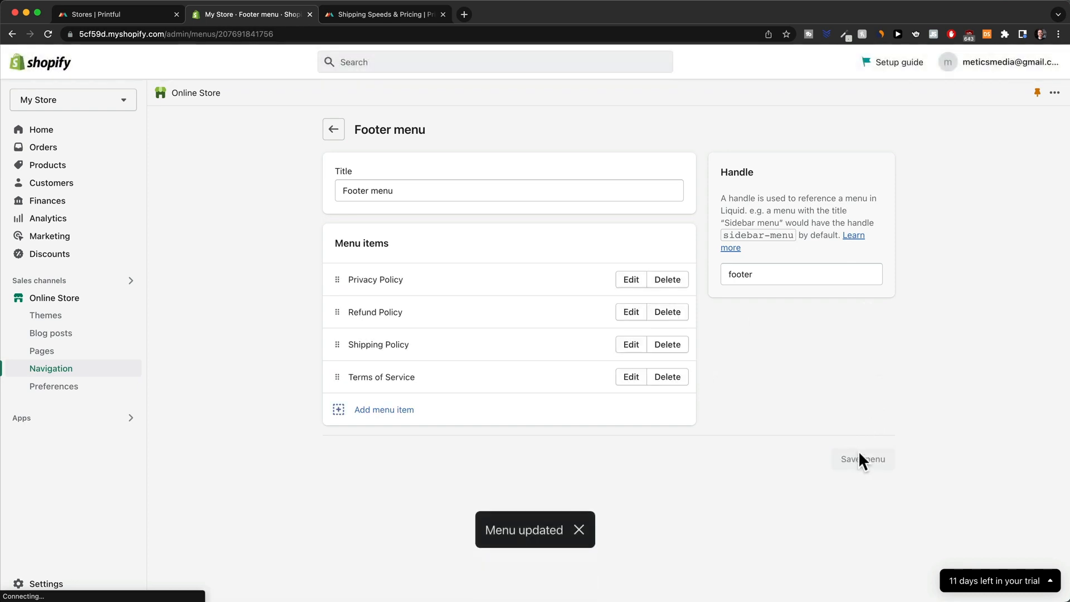
Step: Open the current theme in the theme editor and check the footer of the home page
click(91, 300)
click(852, 271)
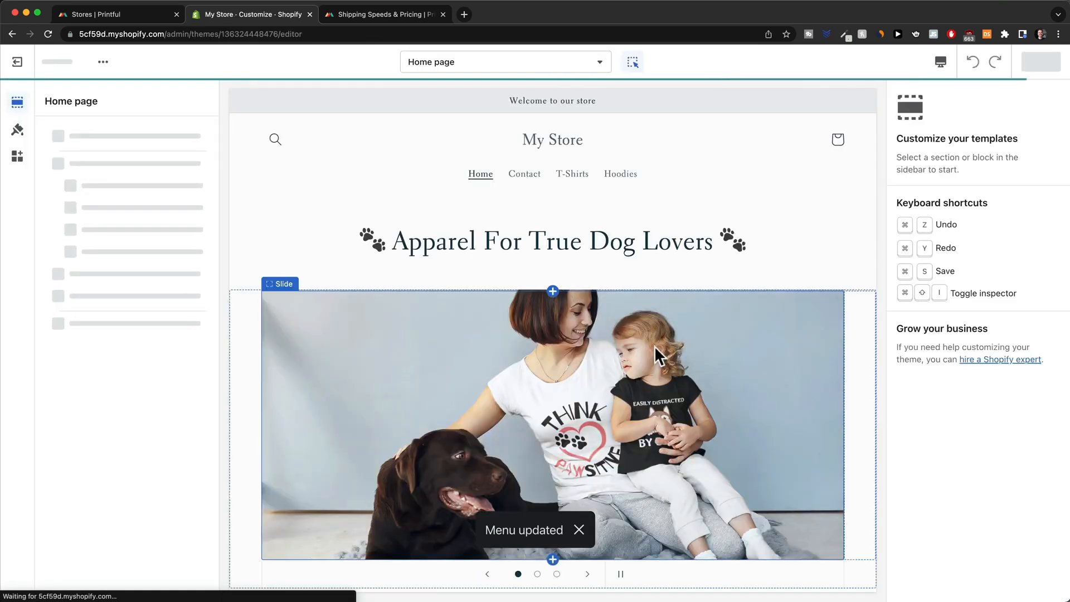
scroll(655, 355, down, 15)
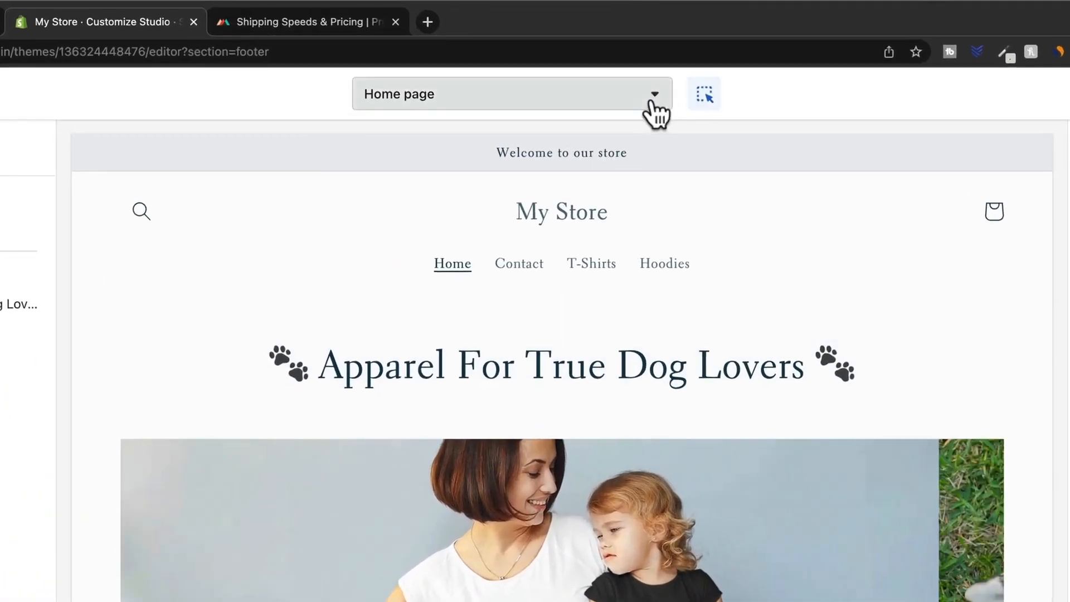
Step: Switch the theme editor from the home page to the default product template
click(612, 64)
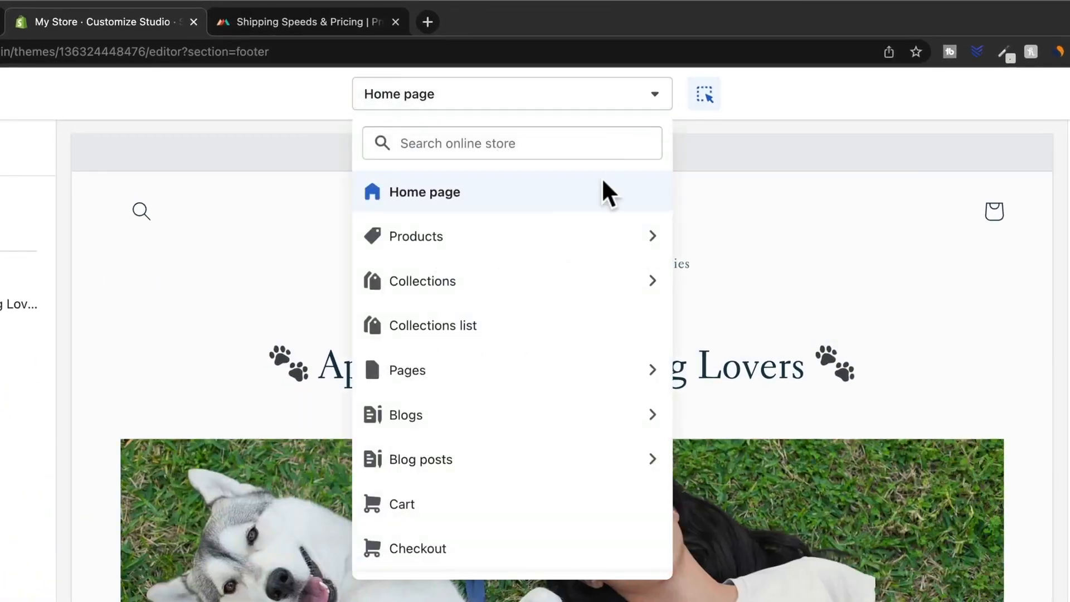
click(573, 240)
click(483, 240)
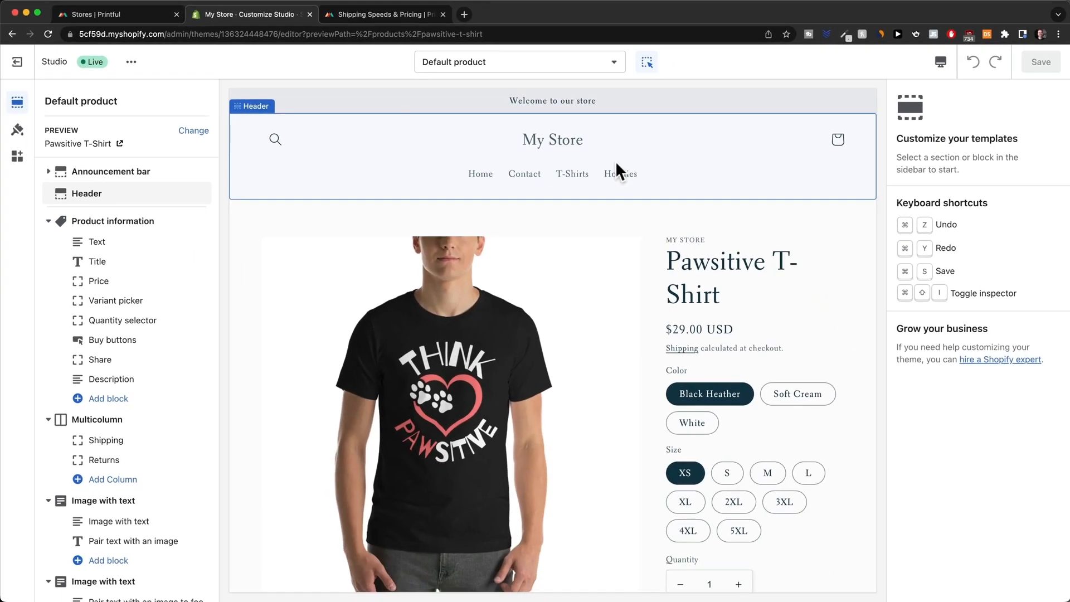
Step: Look through the Pawsitive T-Shirt product page, including its images, variant options, buy buttons, description and size guide
scroll(751, 249, down, 3)
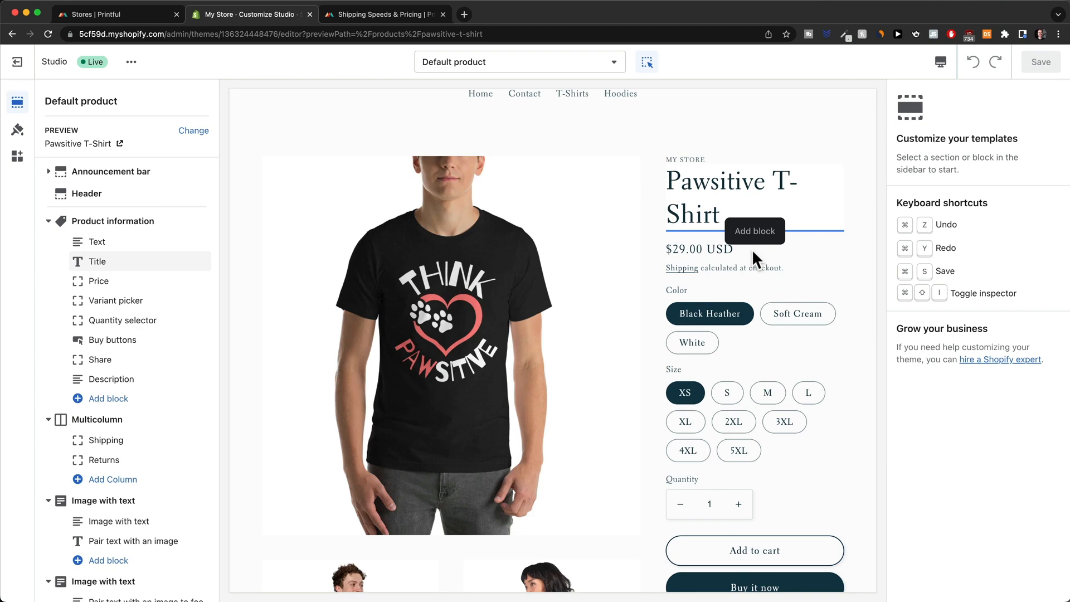
scroll(751, 249, down, 10)
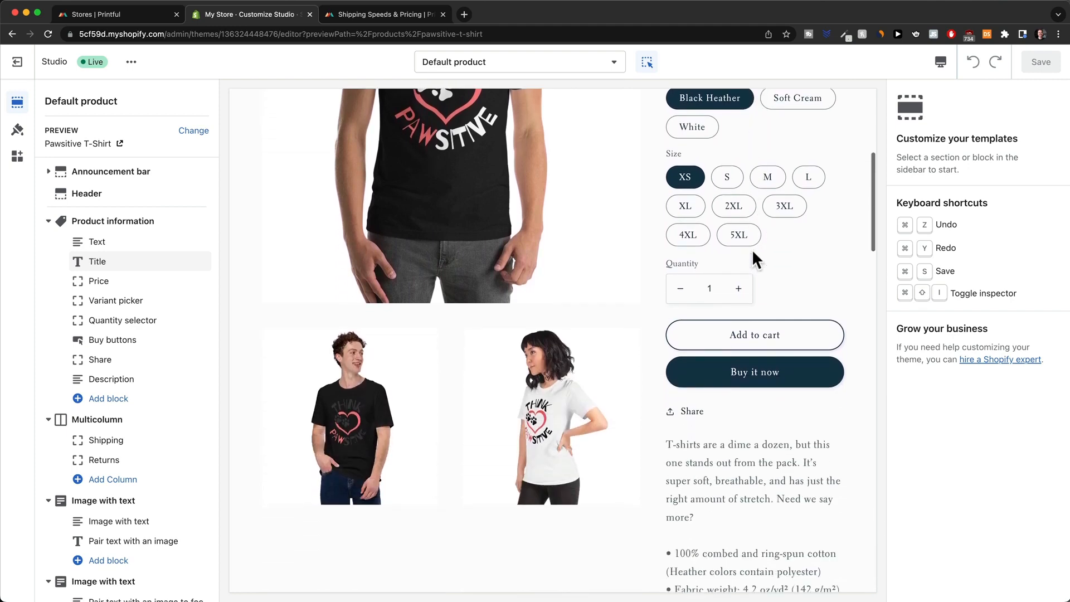
scroll(751, 249, up, 8)
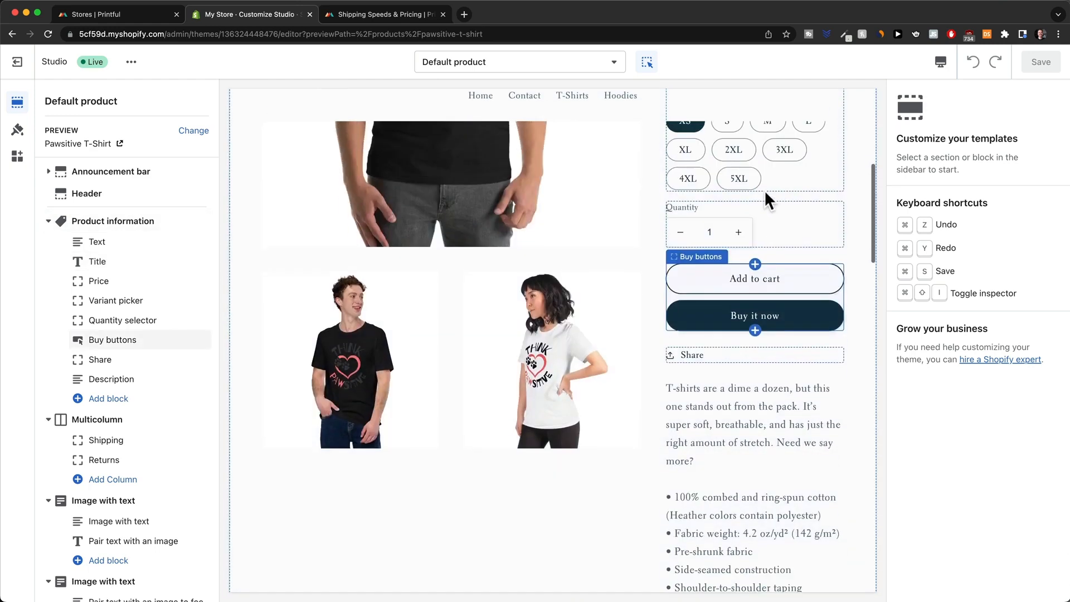
scroll(619, 192, up, 3)
scroll(564, 441, down, 1)
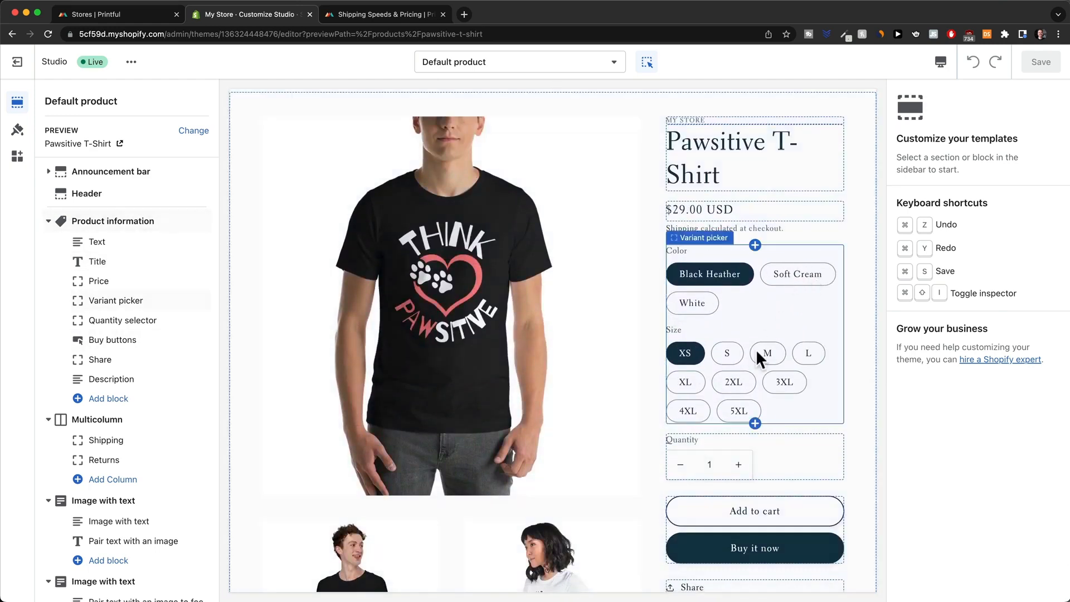
scroll(756, 357, down, 2)
scroll(755, 349, down, 7)
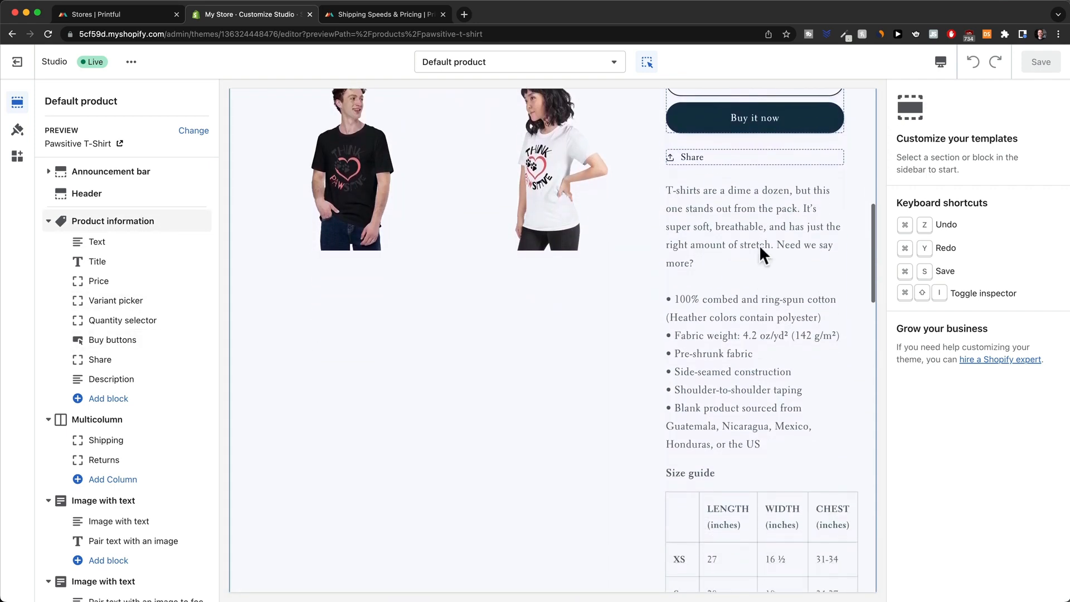
scroll(747, 334, down, 2)
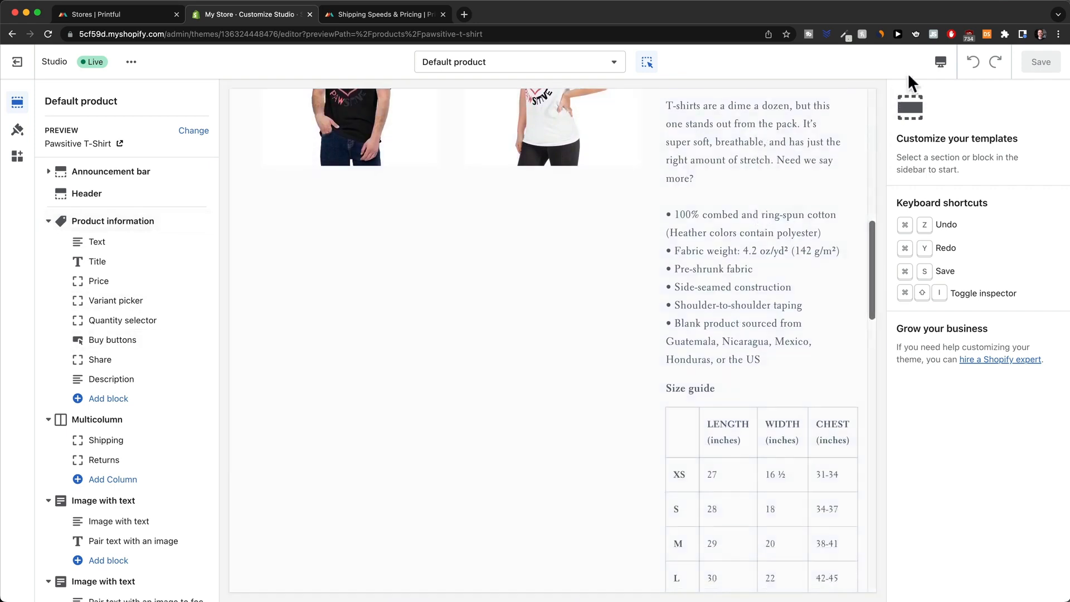
Step: Preview the default product template in the mobile layout
click(941, 64)
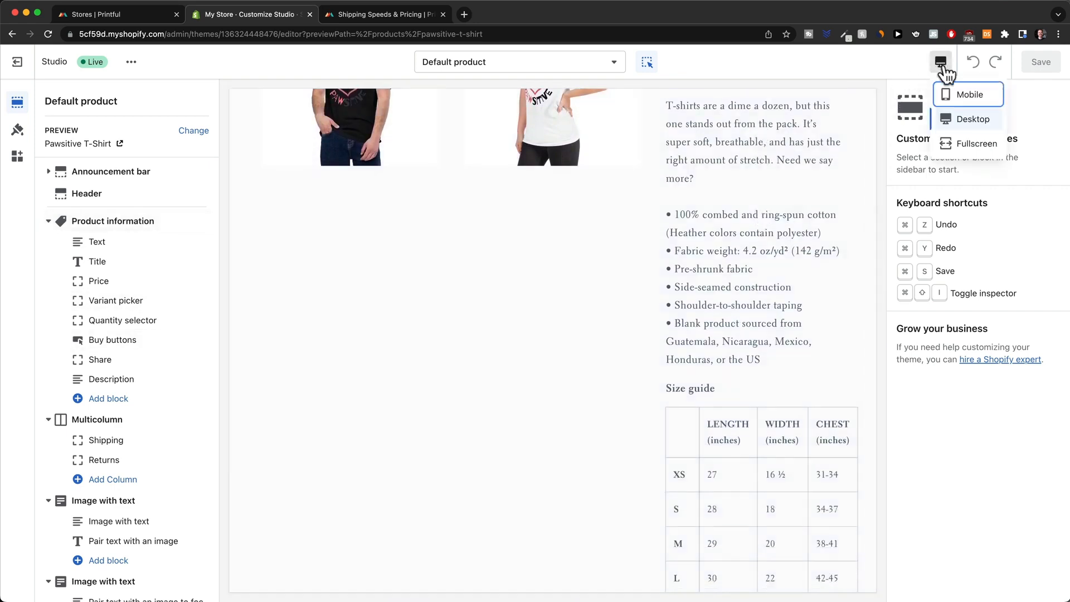
click(969, 96)
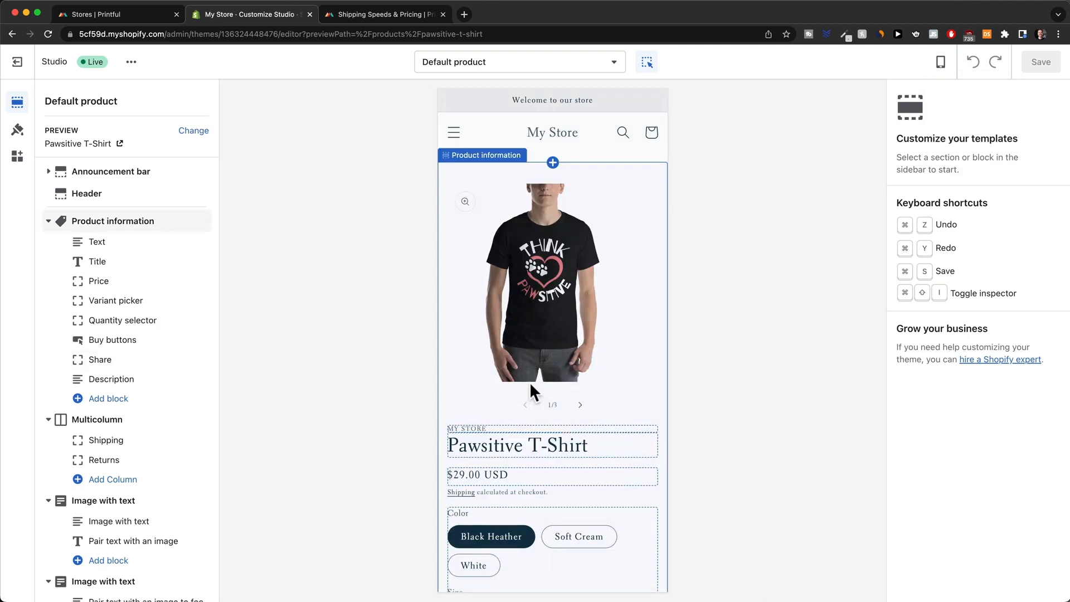
Step: Remove the image-with-text section below the product recommendations and the one directly beneath the Multicolumn section from the default product template
scroll(588, 388, down, 6)
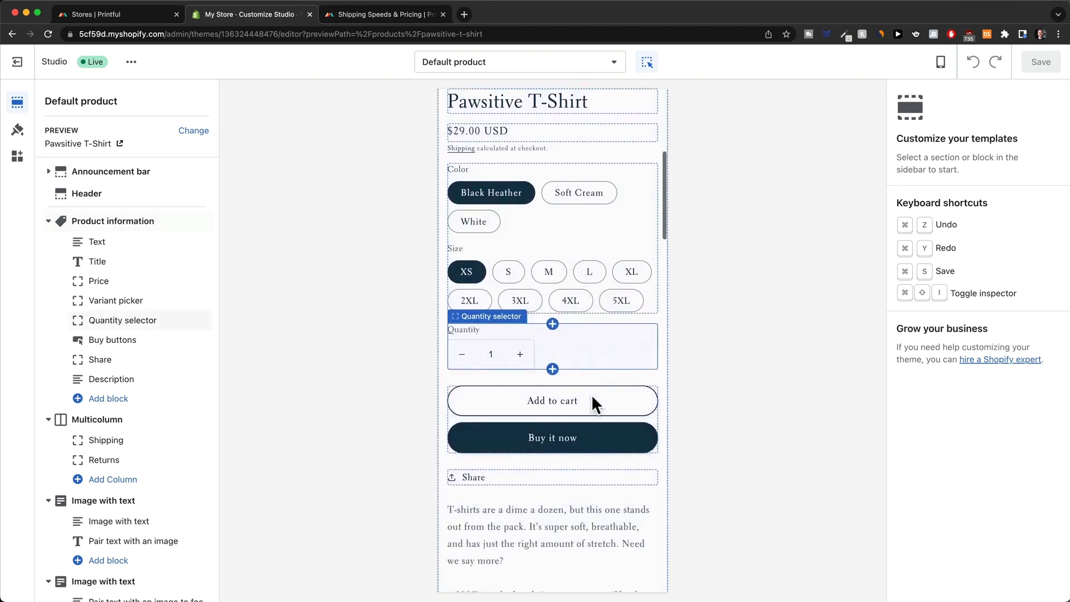
scroll(590, 394, down, 10)
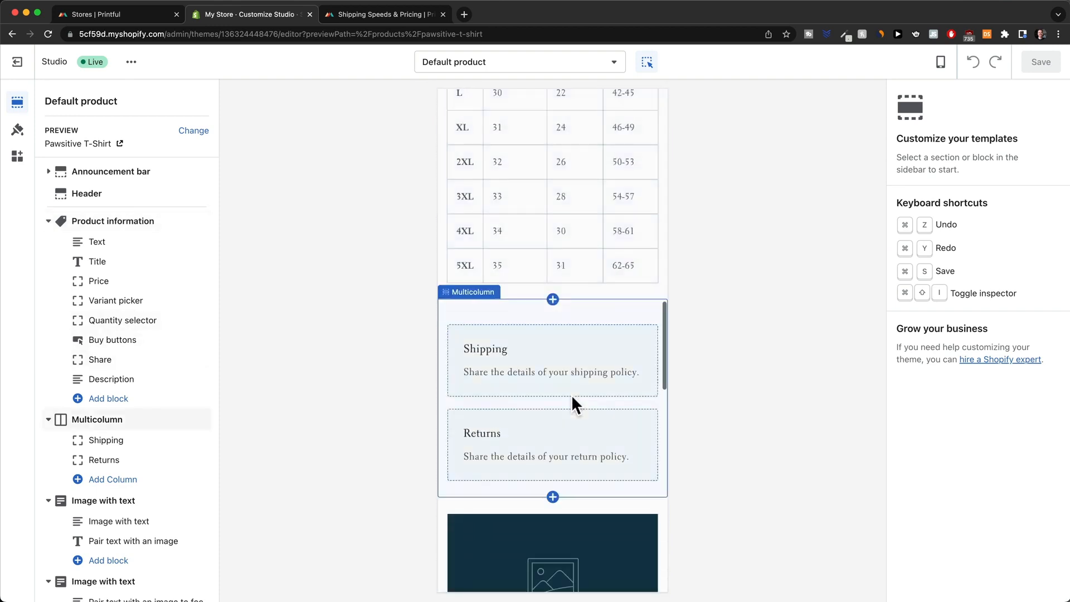
scroll(191, 417, down, 5)
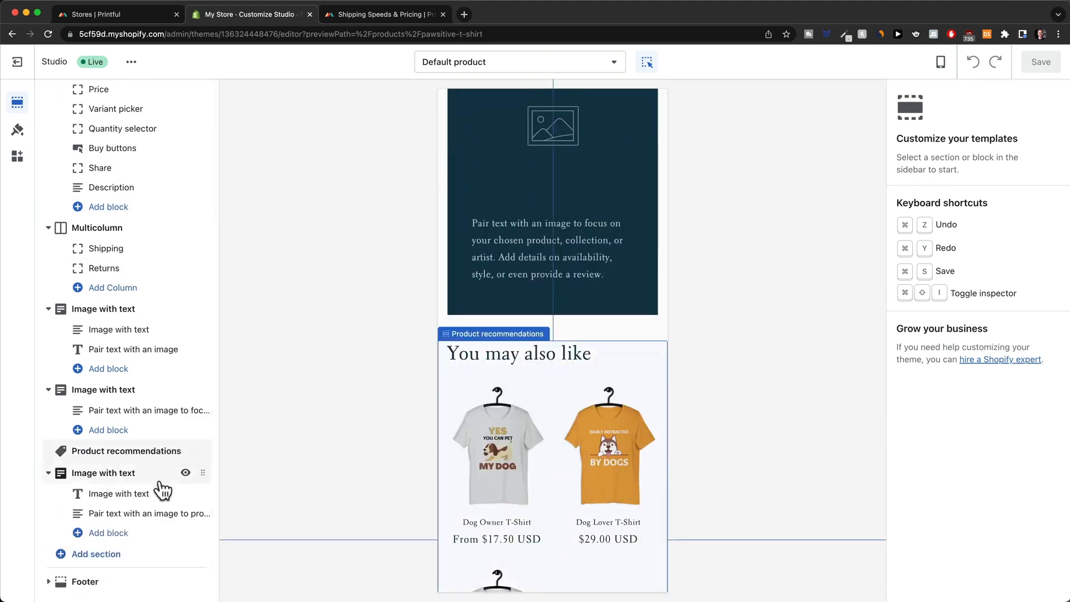
click(142, 478)
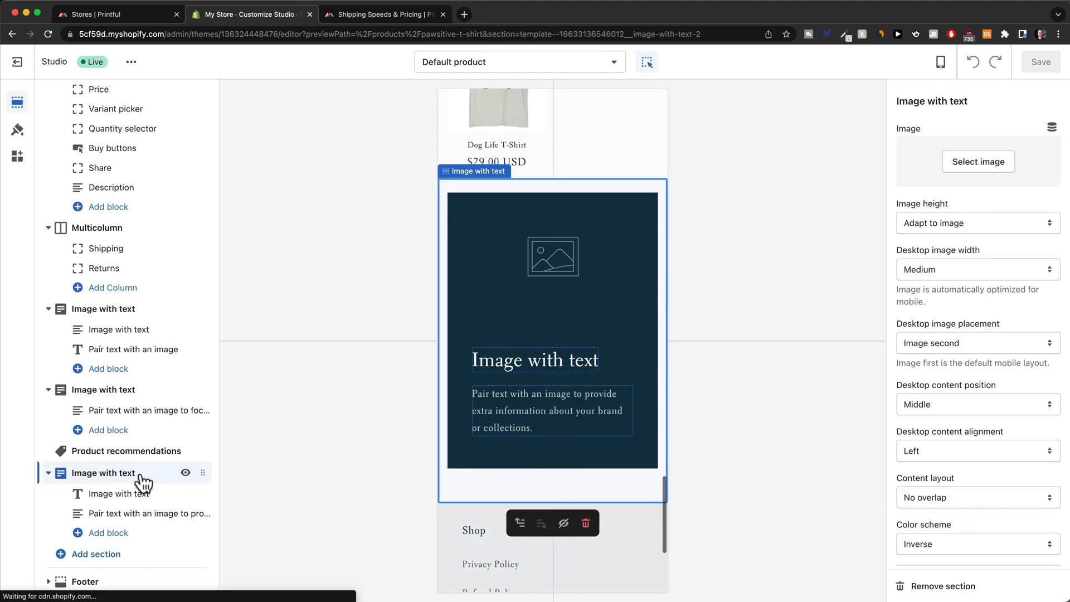
click(925, 586)
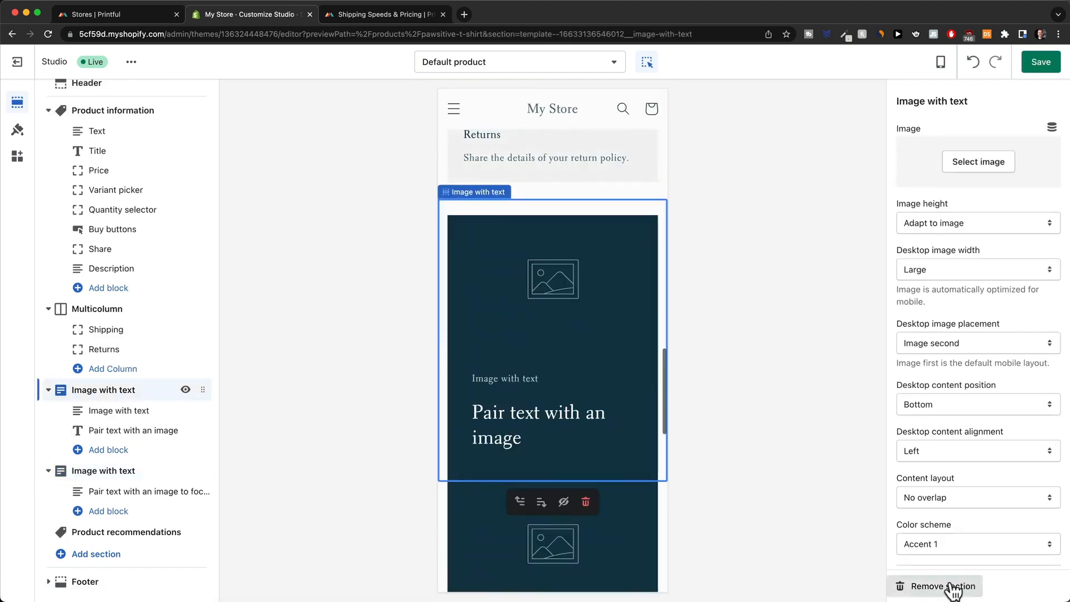
click(897, 586)
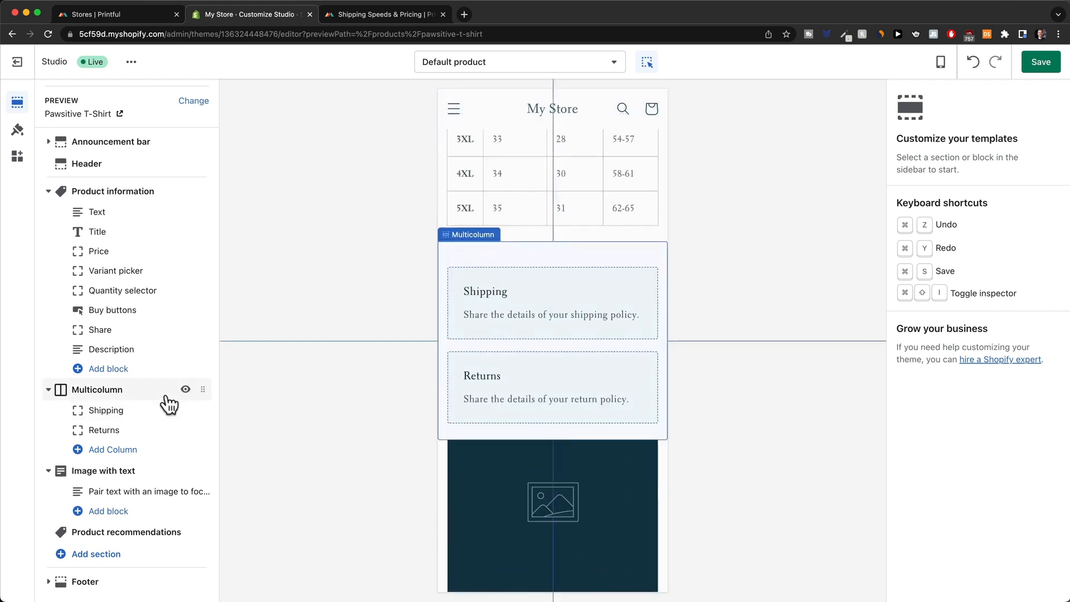
Step: Remove the Multicolumn section containing Shipping and Returns, and check the product options, buy buttons and description in the mobile preview
click(168, 402)
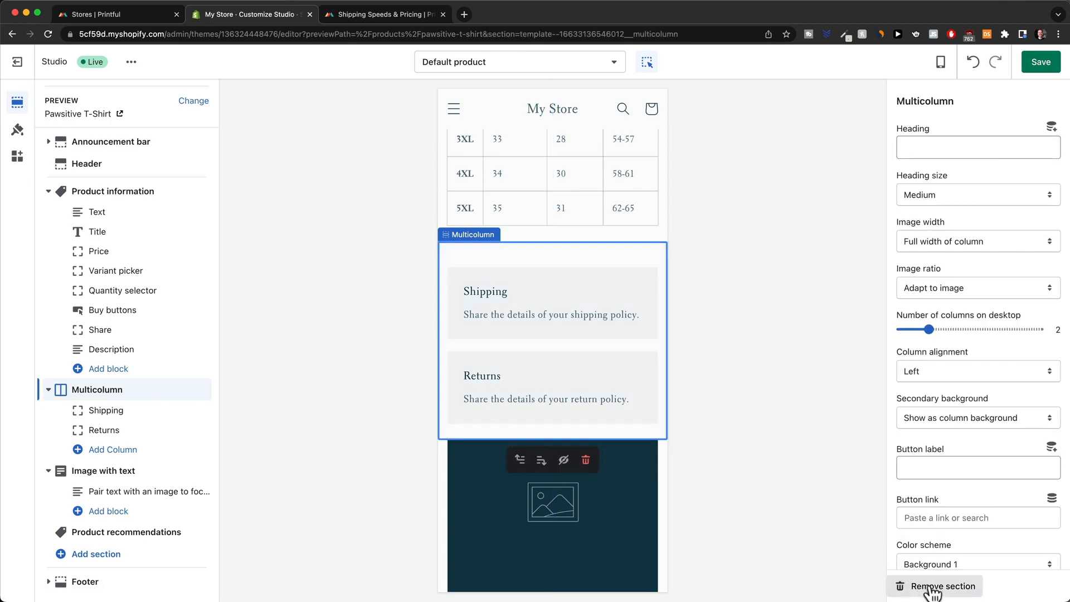
click(898, 585)
scroll(600, 405, up, 10)
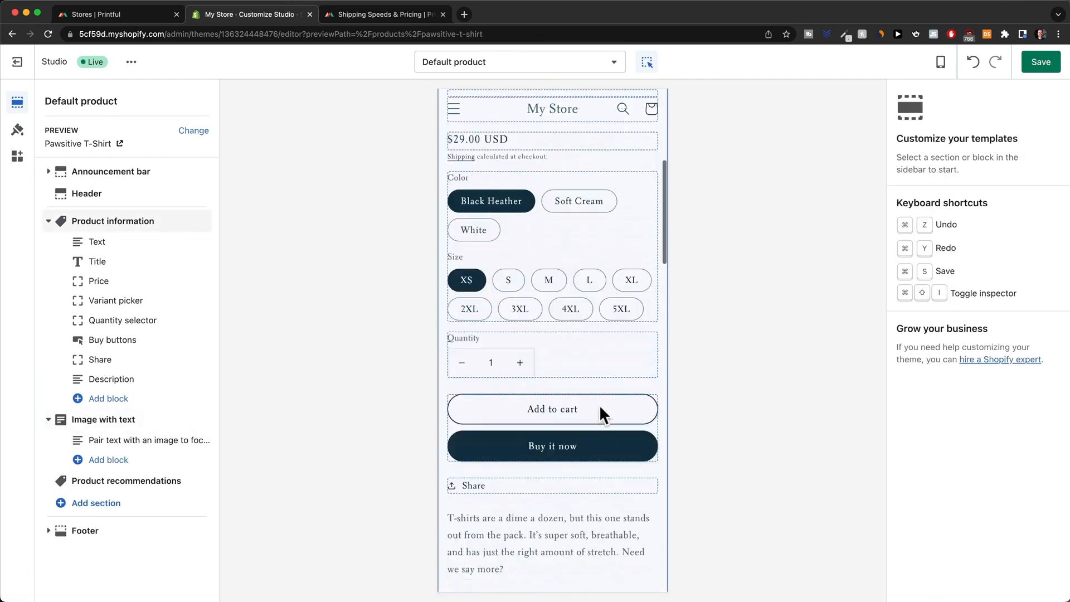
scroll(601, 415, down, 7)
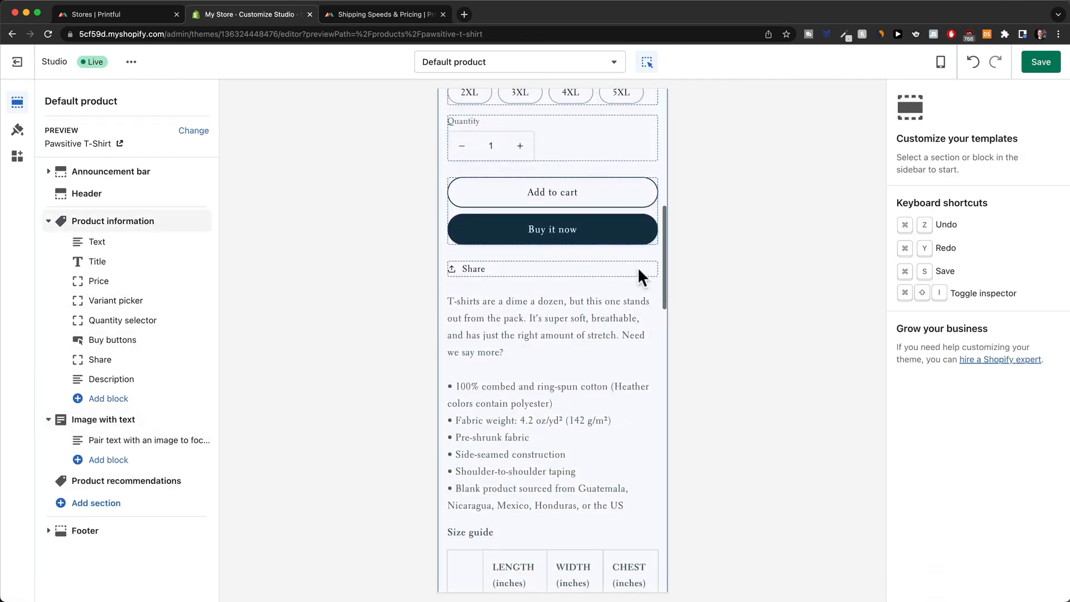
scroll(561, 362, up, 1)
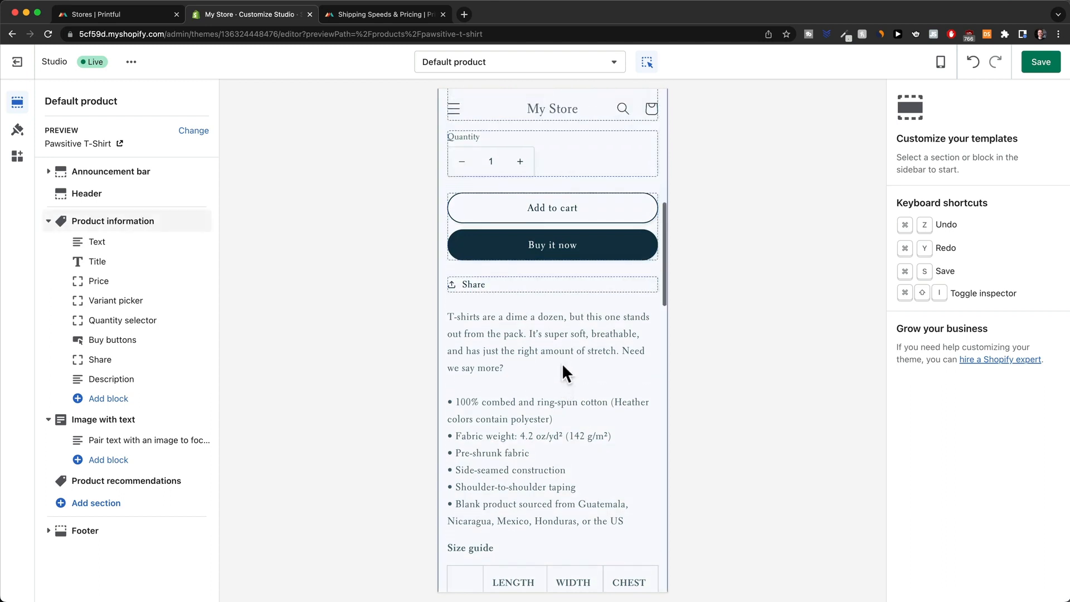
scroll(562, 365, down, 2)
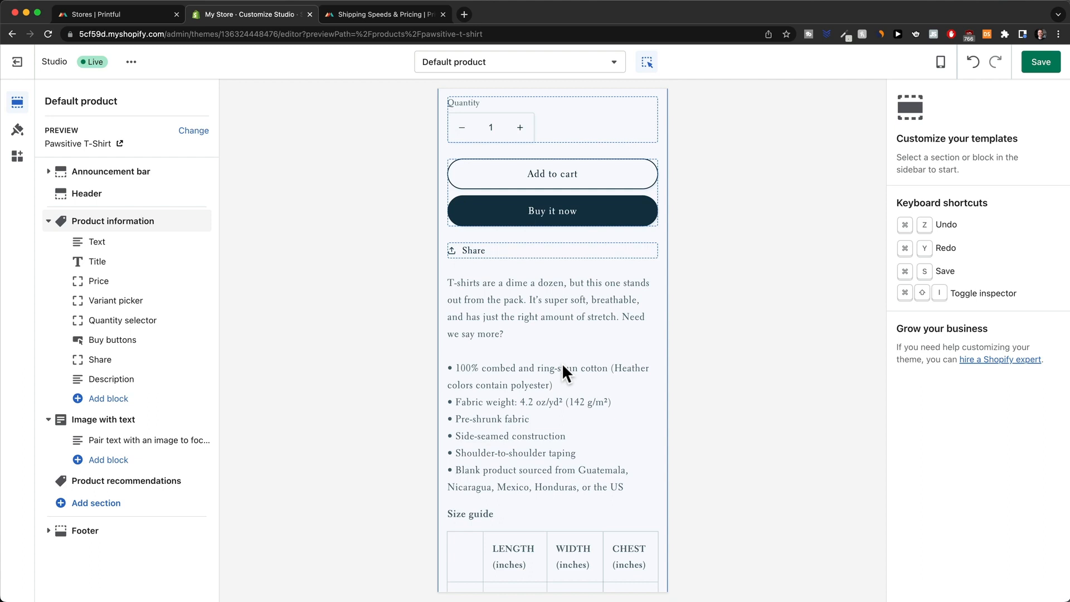
scroll(562, 363, down, 1)
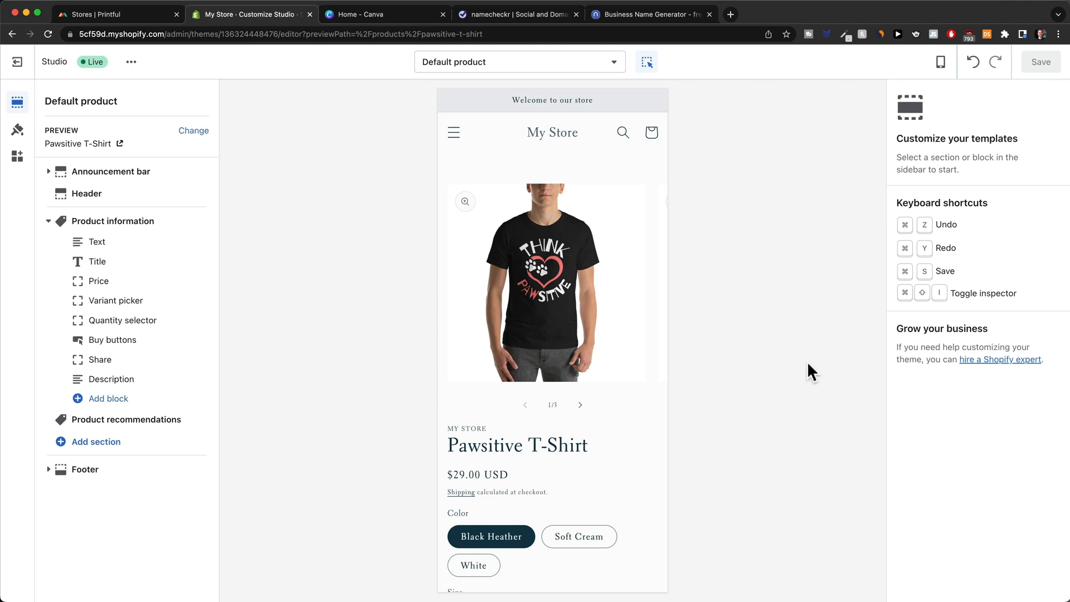
Step: Switch to the Namelix business name generator and generate names for the keywords "dog apparel" with Medium randomness
click(639, 16)
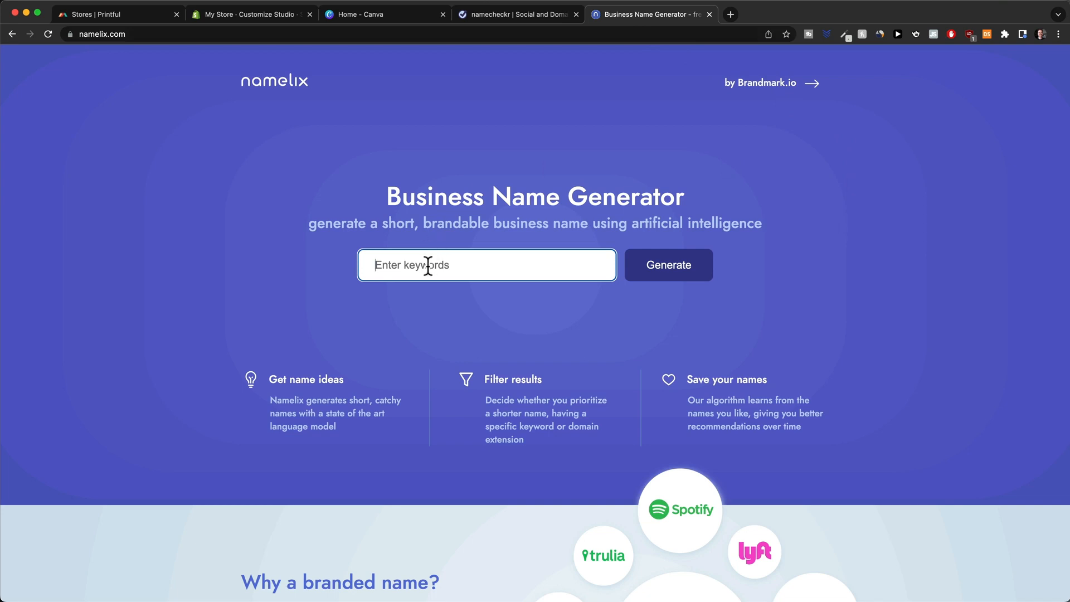
text(dog apparel)
click(652, 276)
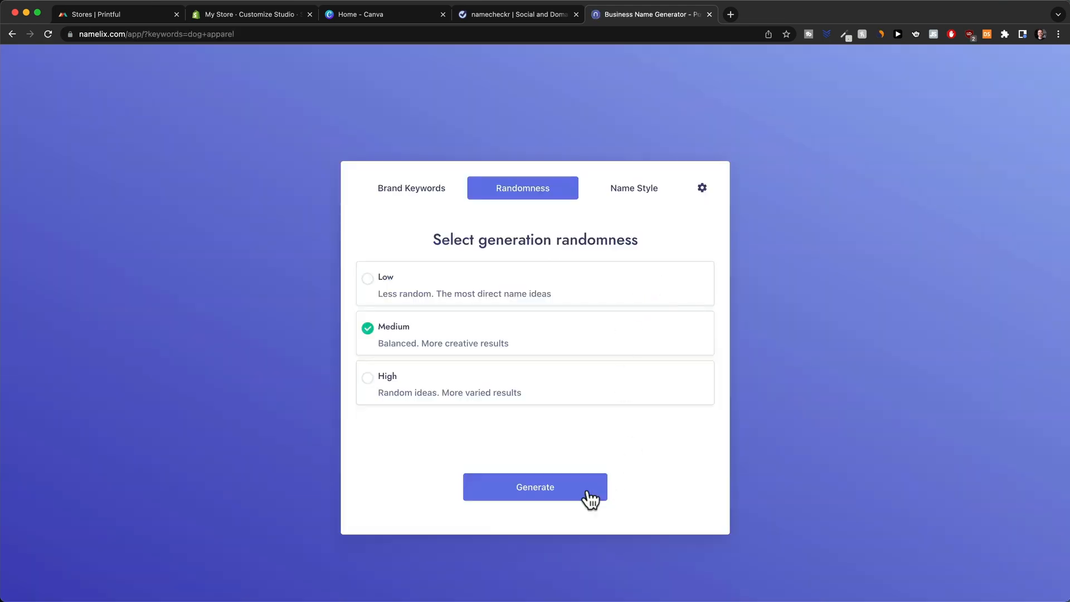
click(588, 496)
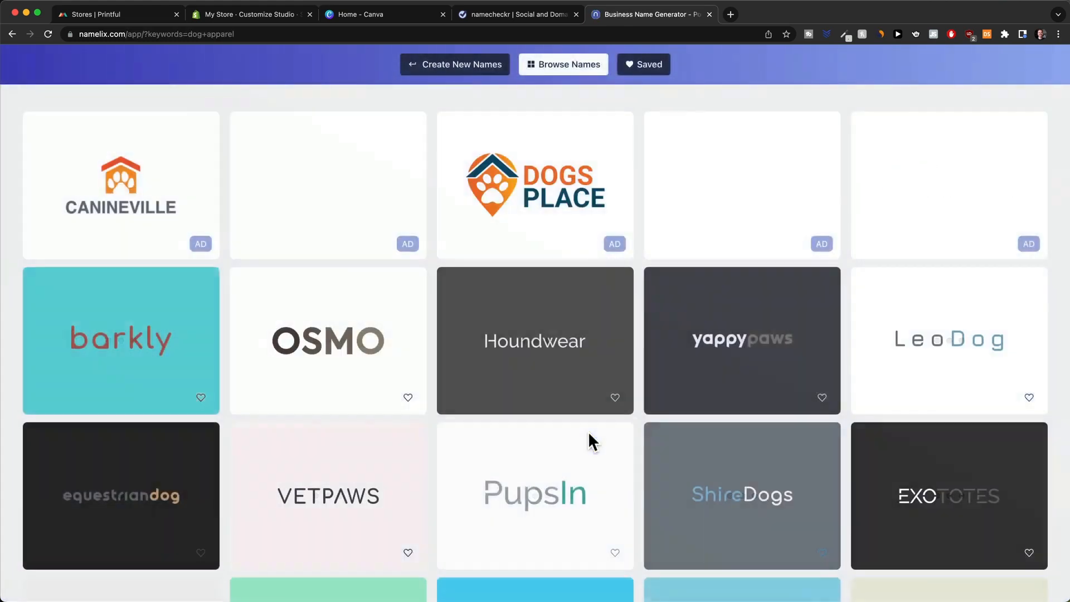
Step: Look through the generated dog apparel business names for brand name ideas
scroll(590, 440, down, 3)
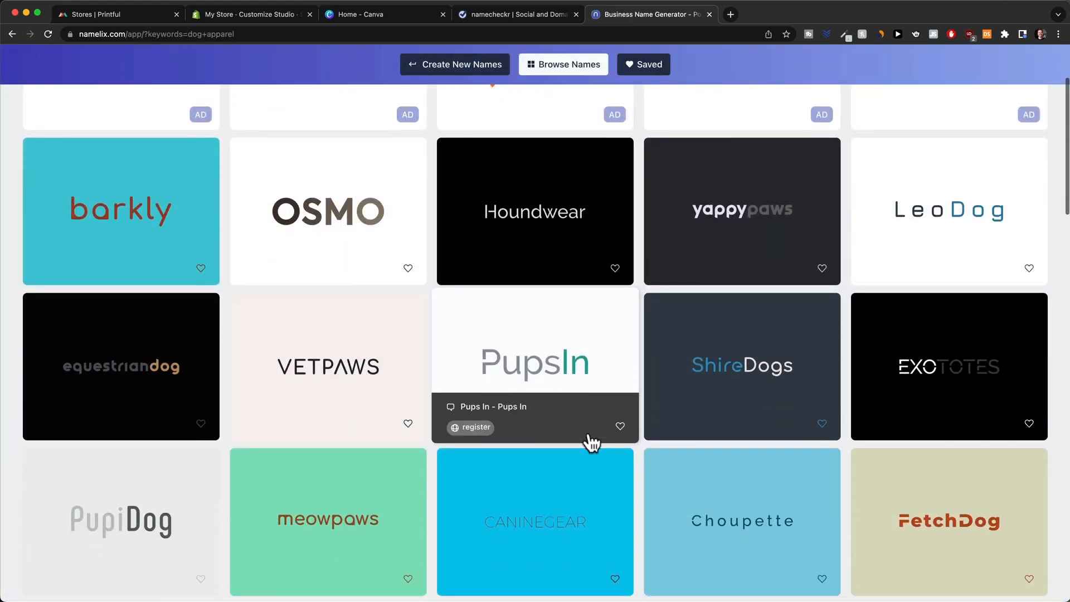
scroll(592, 443, down, 9)
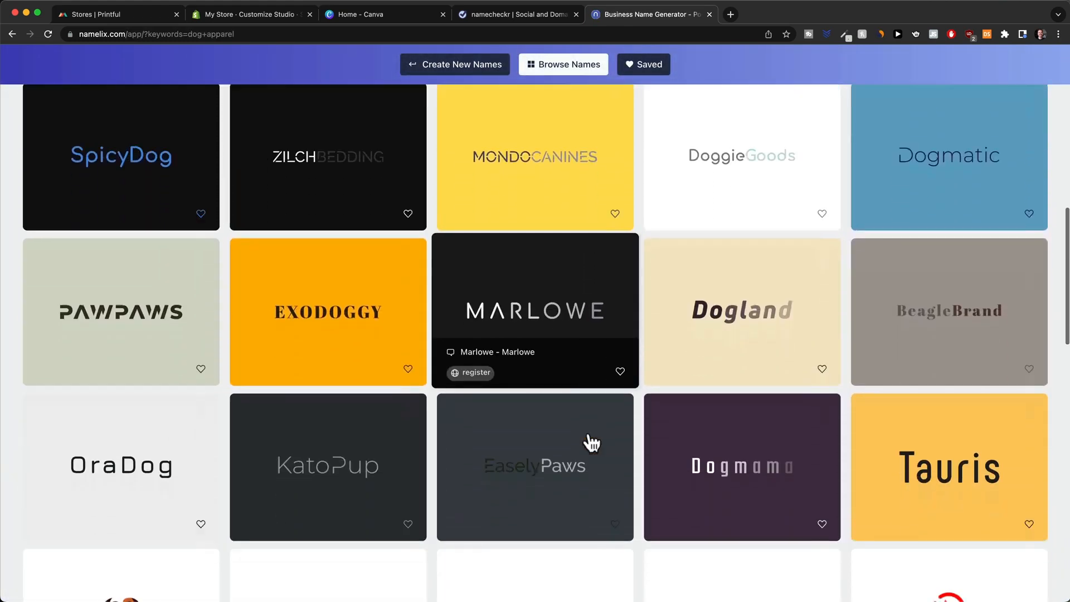
scroll(591, 443, down, 1)
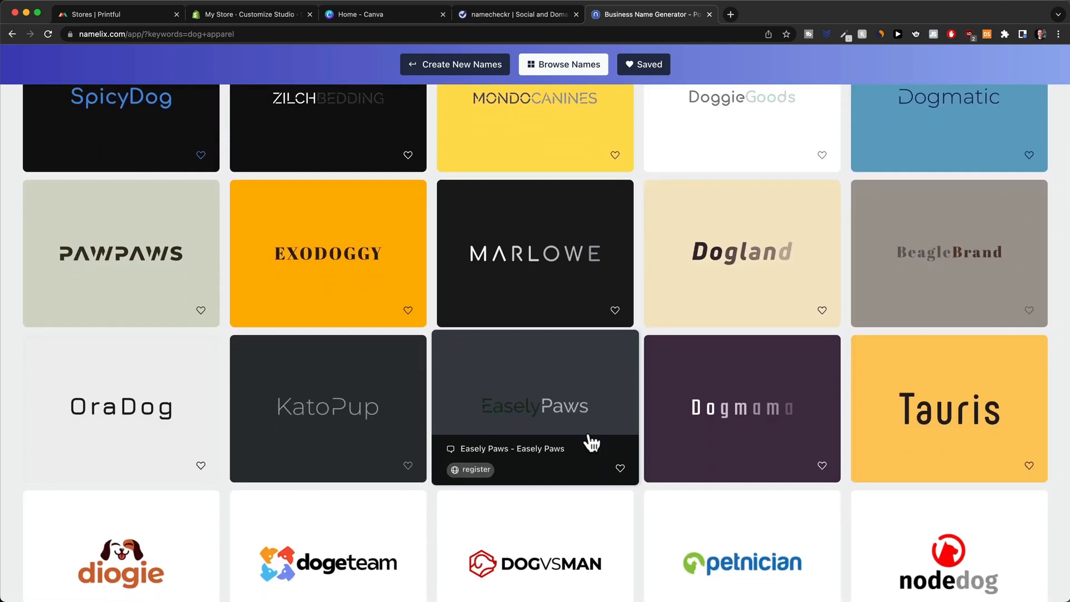
scroll(643, 421, down, 6)
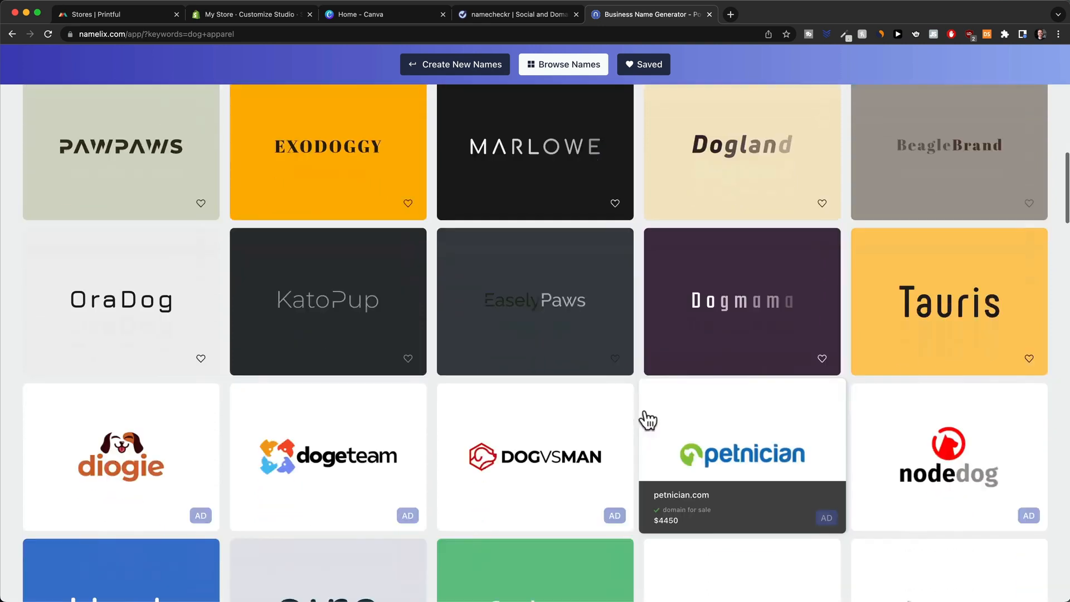
scroll(646, 419, down, 2)
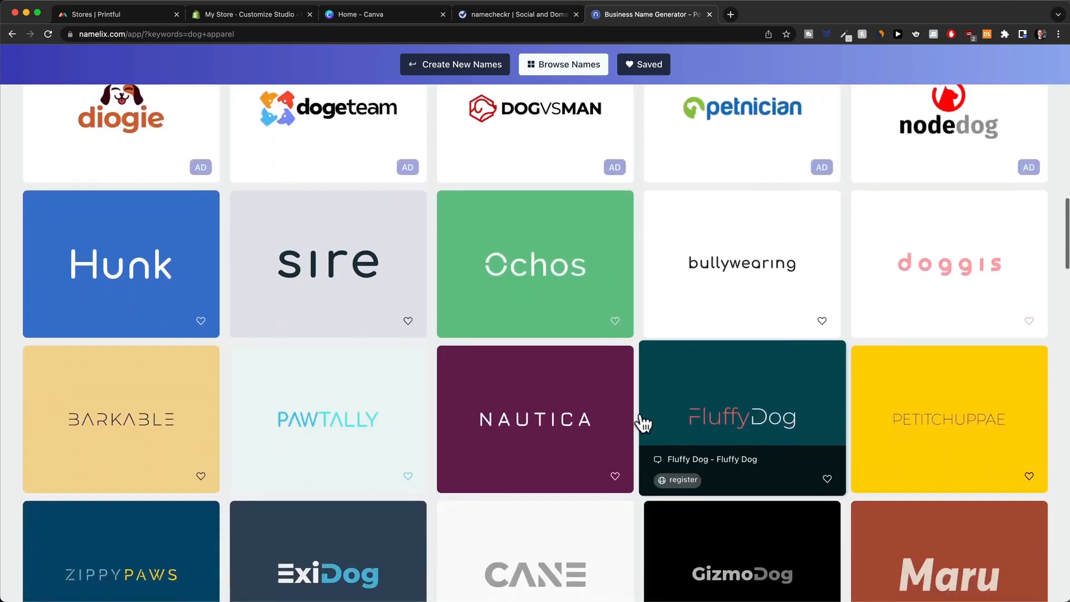
scroll(640, 427, down, 1)
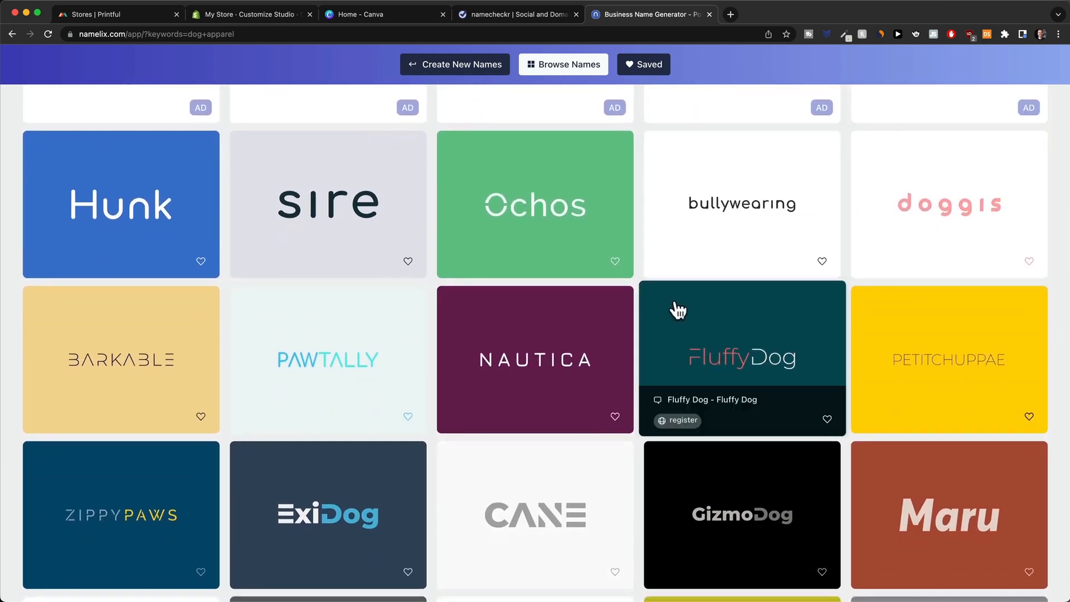
scroll(624, 345, up, 1)
scroll(624, 346, up, 1)
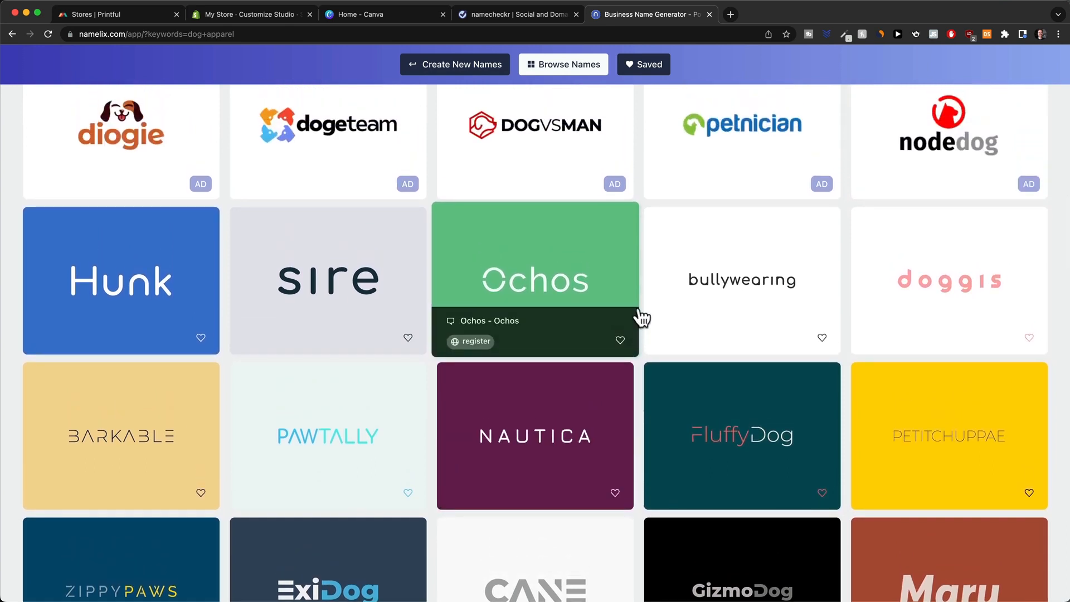
Step: Switch to Namecheckr and check domain and social media availability for the brand name "perfectpawapparel"
click(520, 12)
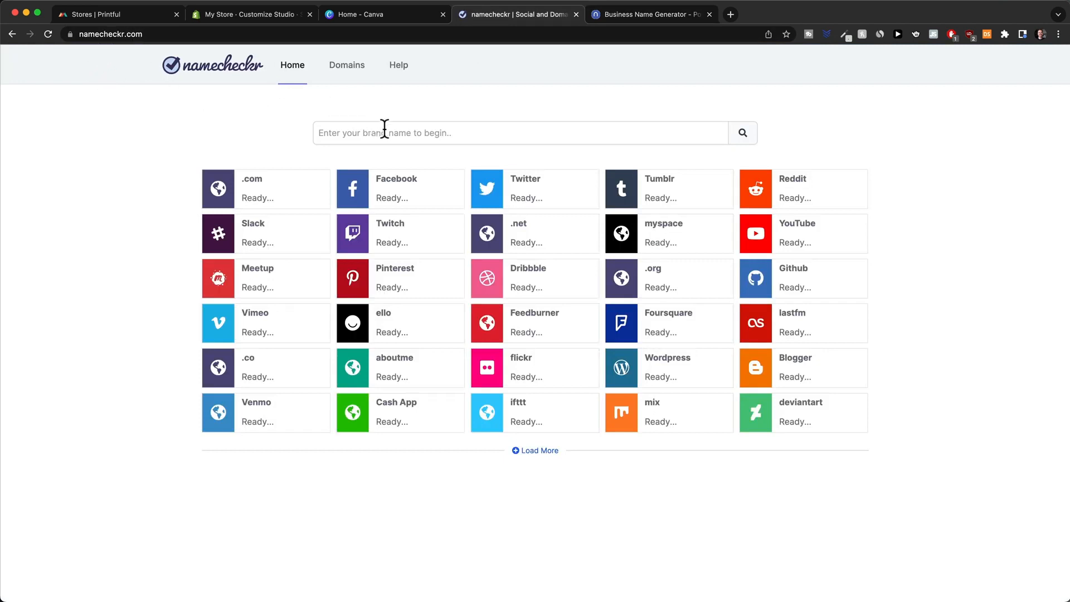
click(403, 133)
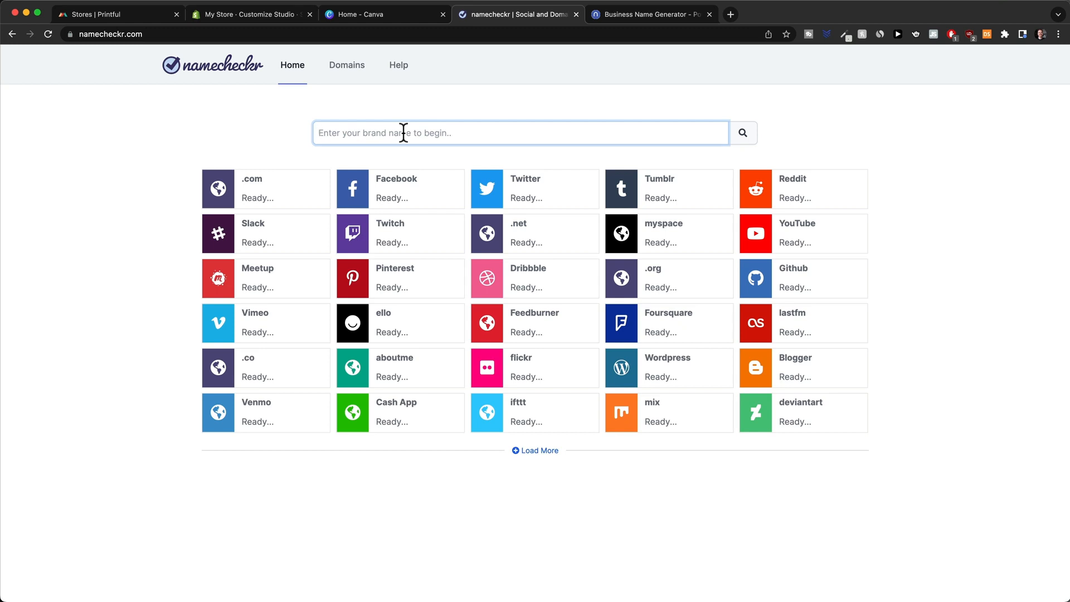
text(perfectpawapparel)
key(Return)
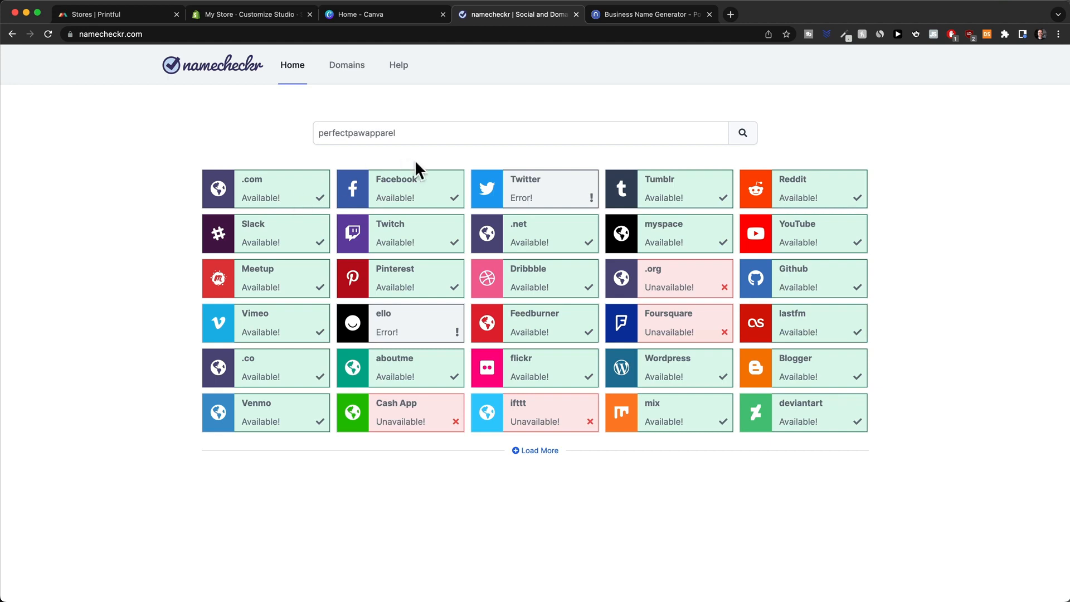
Step: Switch to Canva and create a new blank logo design
click(383, 15)
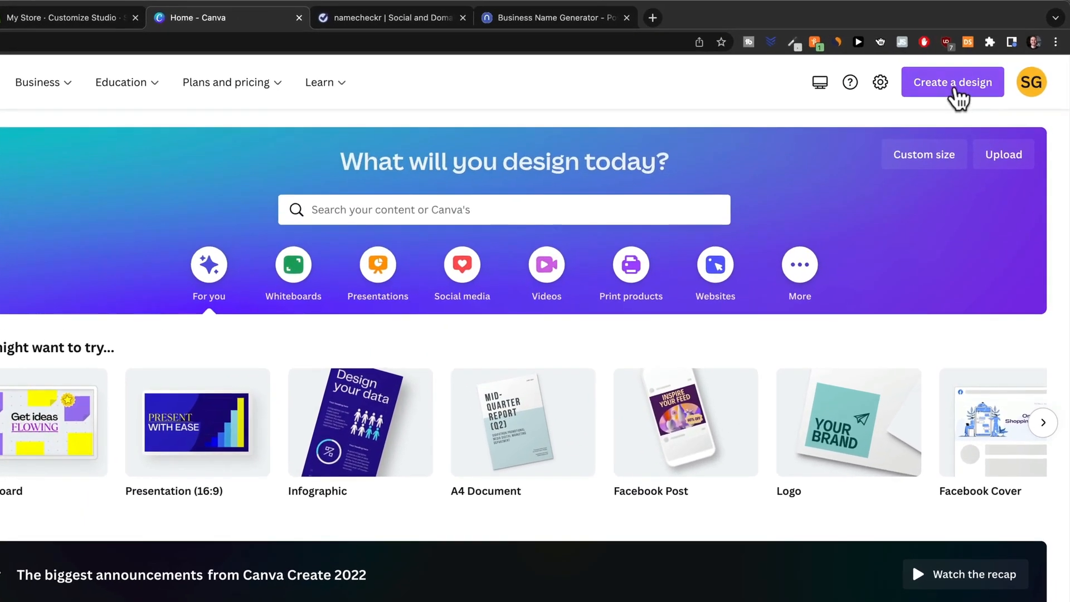
click(978, 73)
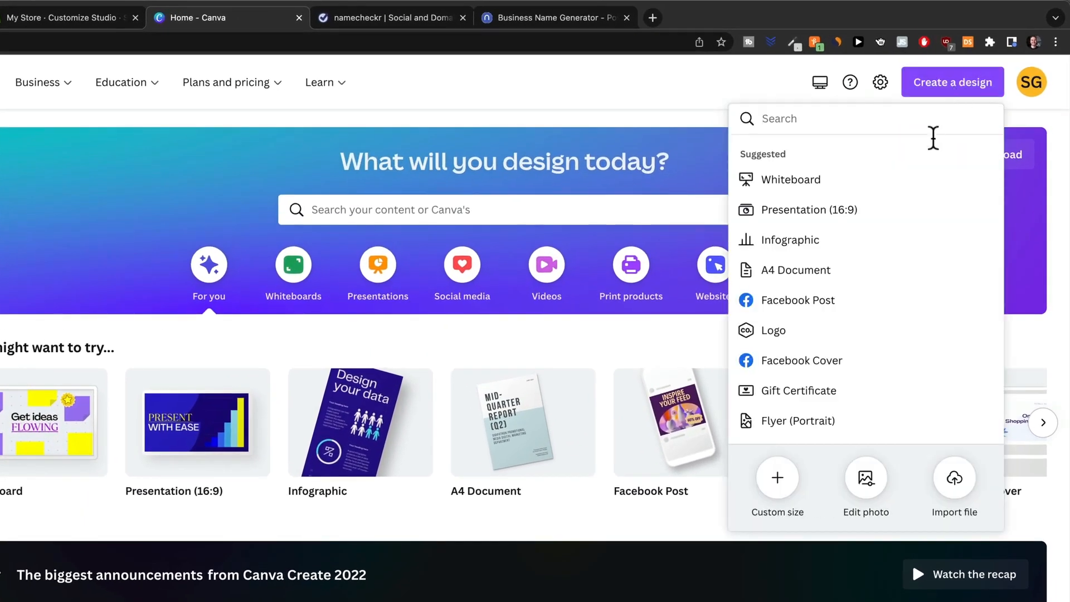
click(812, 334)
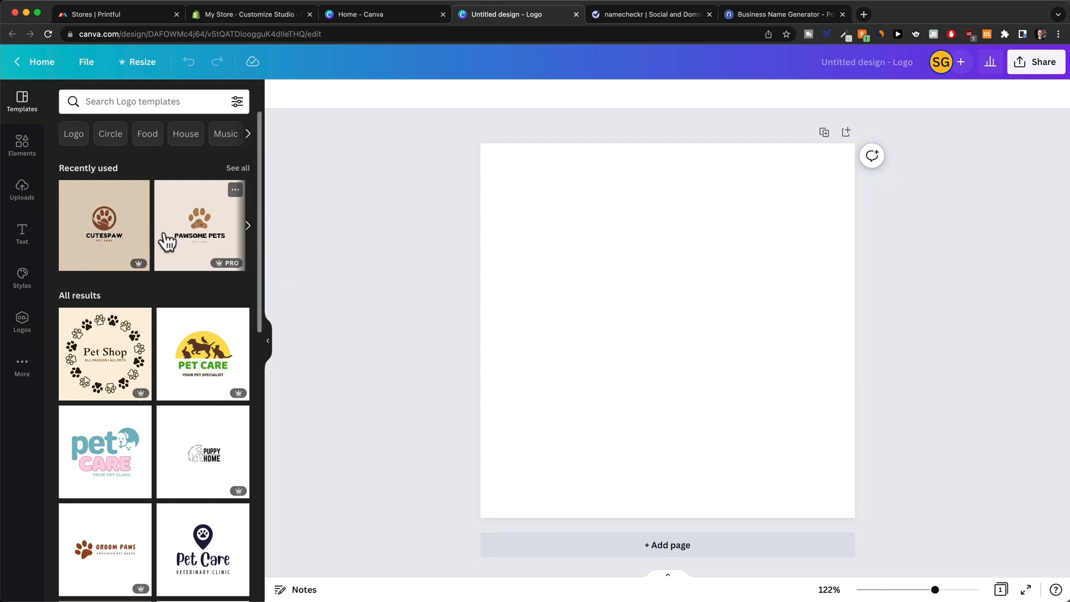
Step: Search the logo templates for "vegan" and apply the green Borcelle Vegan Restaurant template to the blank page
scroll(156, 234, down, 5)
scroll(151, 134, up, 4)
click(130, 102)
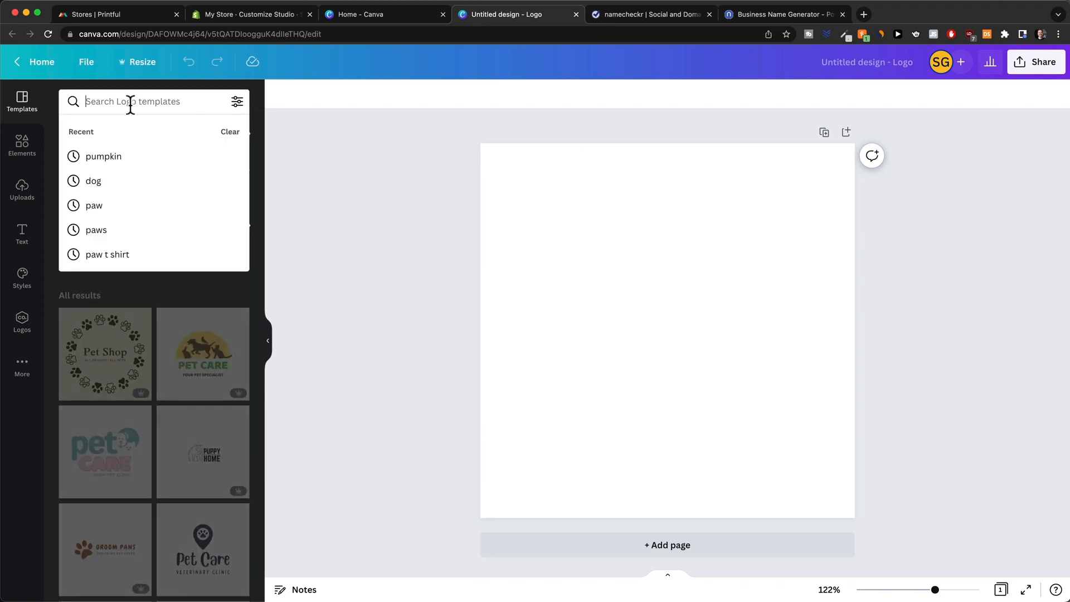
text(vegan)
key(Return)
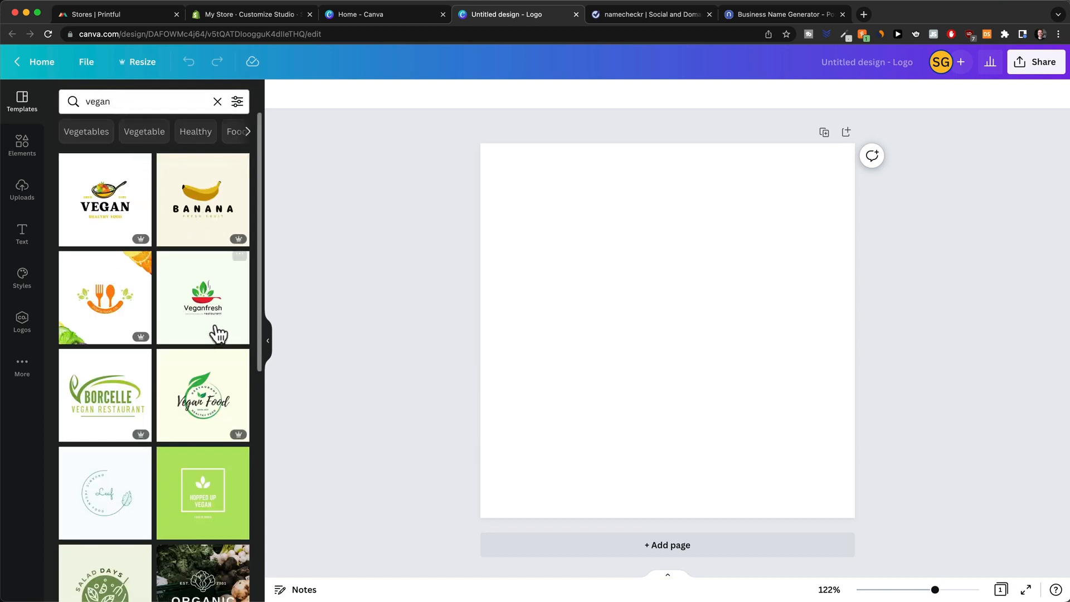
scroll(217, 334, down, 3)
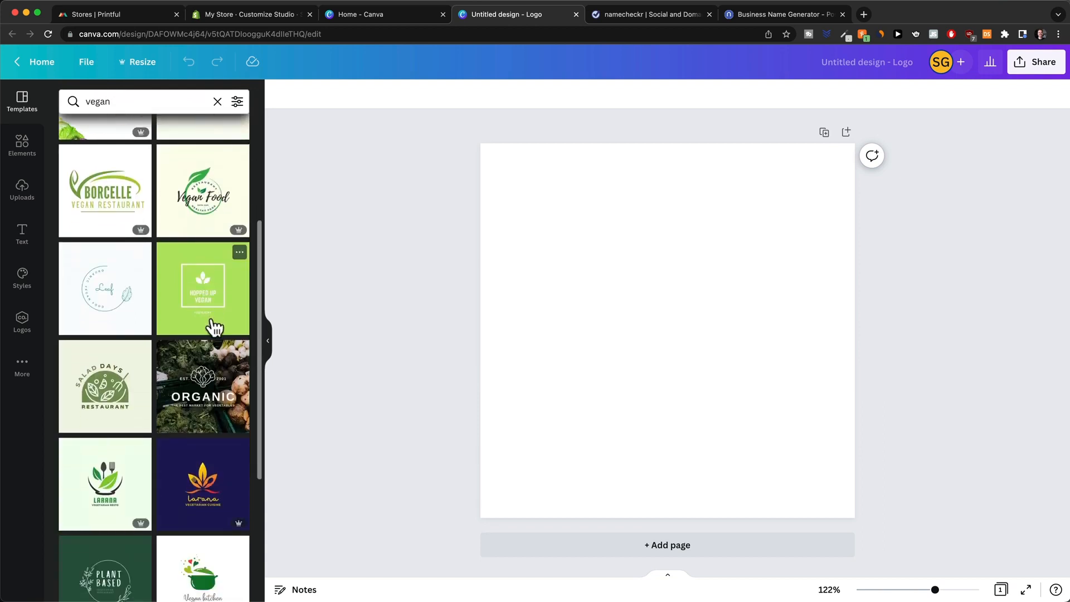
click(129, 214)
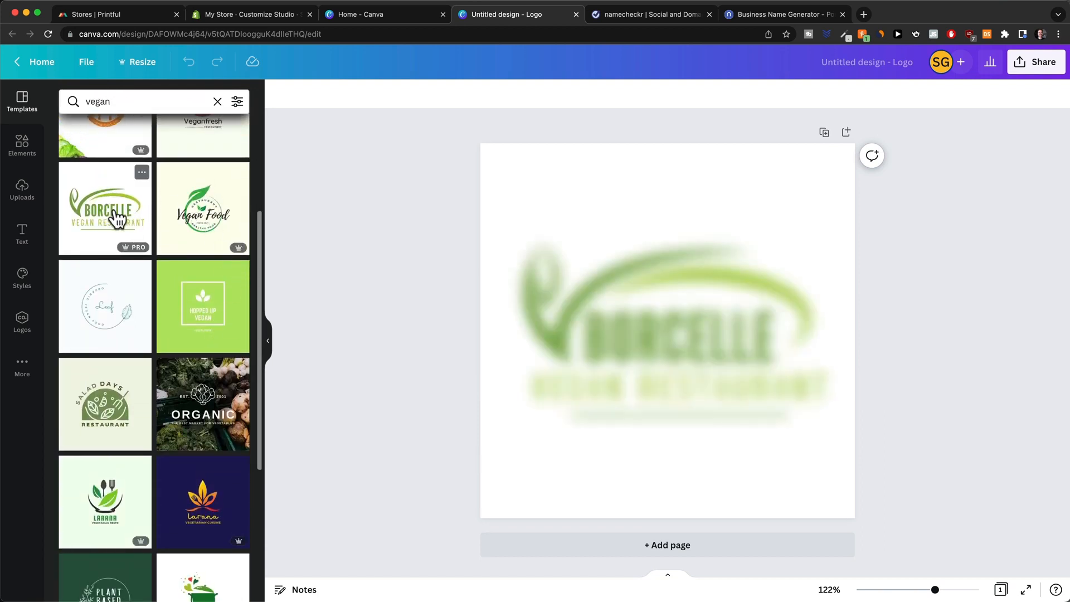
Step: Replace the logo's main text "BORCELLE" with "VEGANPRO"
click(677, 333)
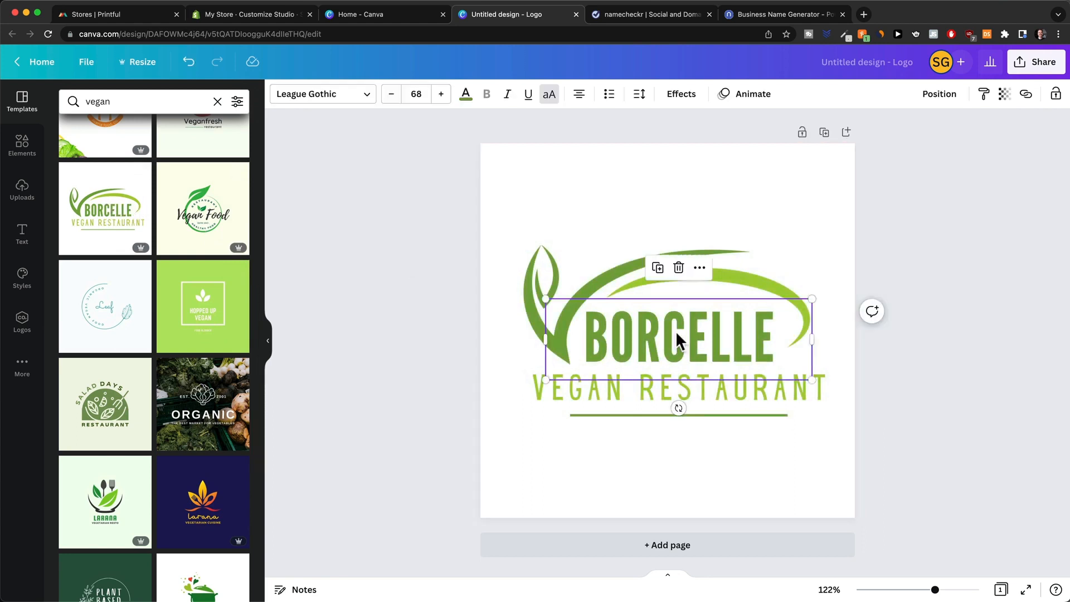
double_click(676, 331)
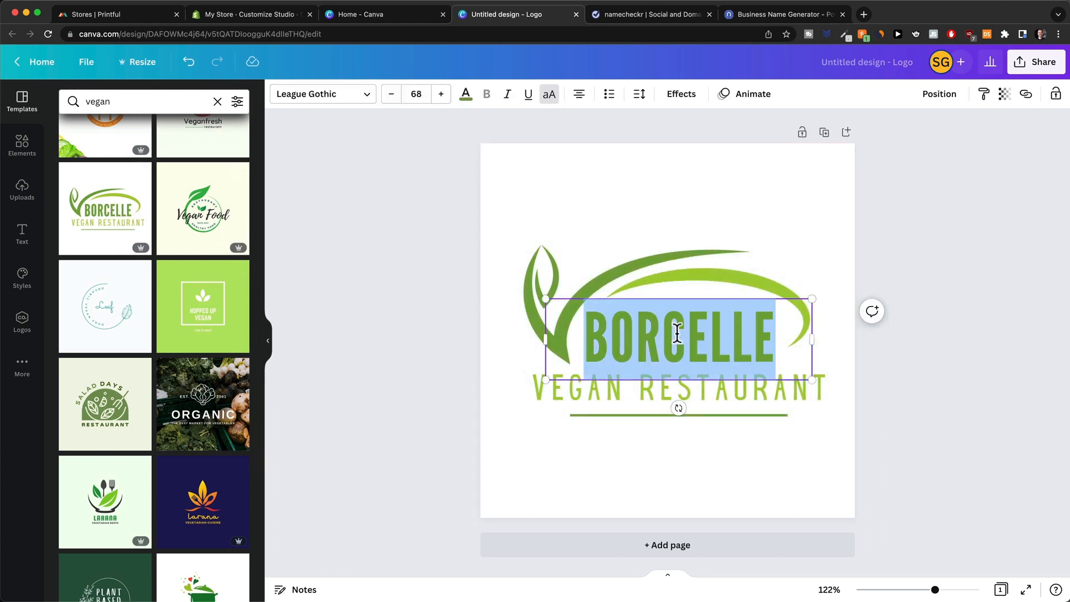
text(VEGANPRO)
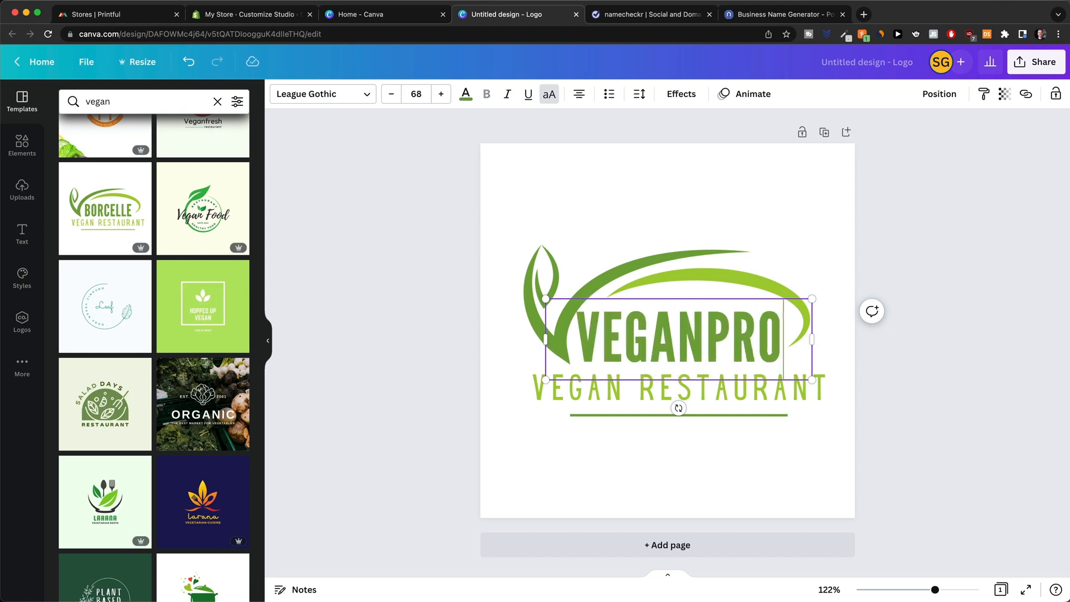
Step: Replace the logo's subtitle "VEGAN RESTAURANT" with "APPAREL"
double_click(693, 397)
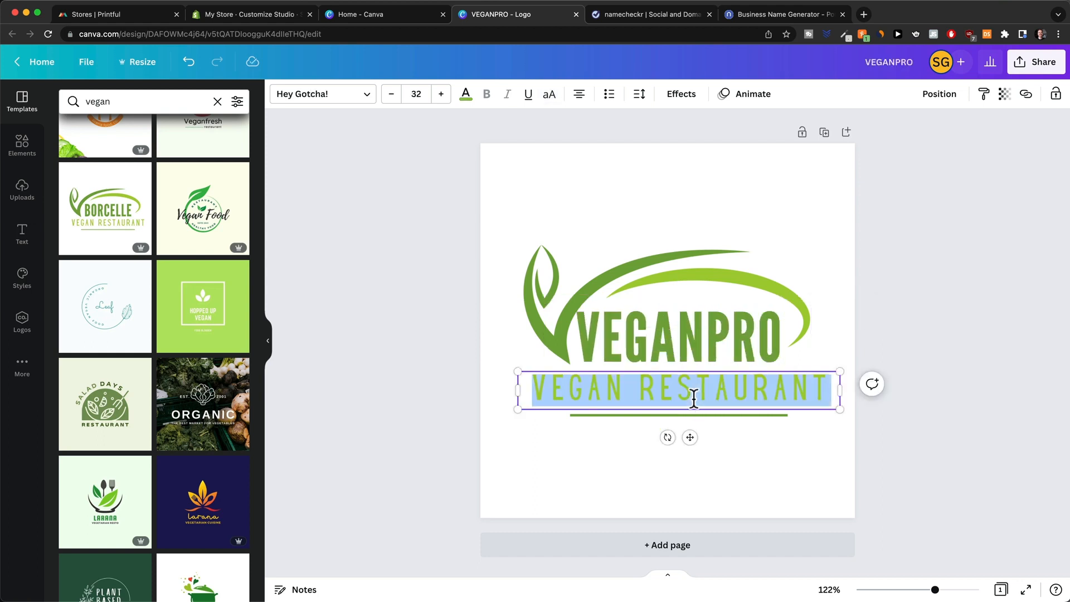
text(APPAREL)
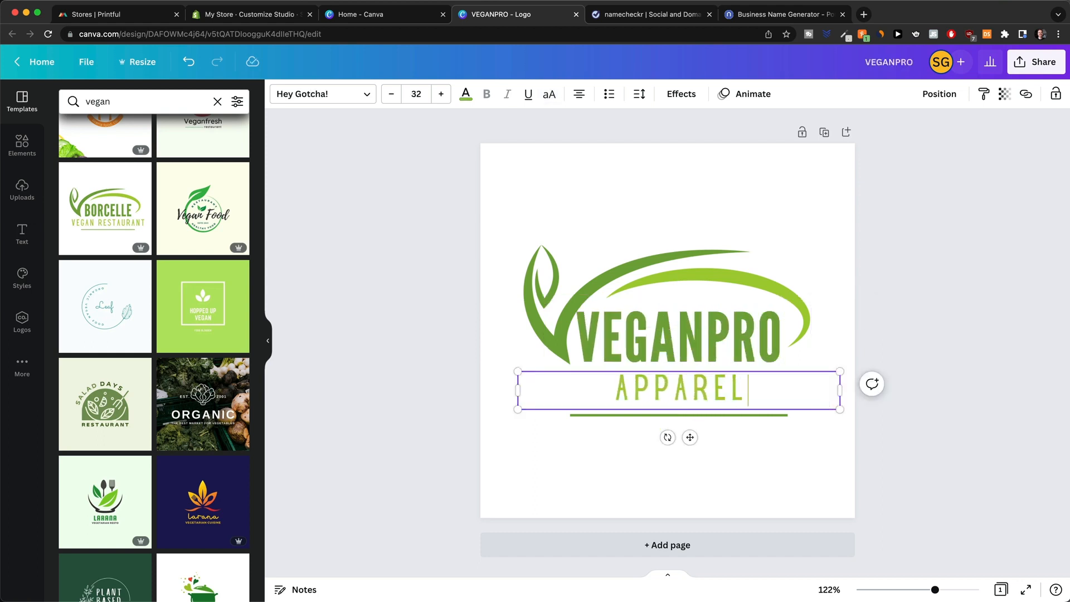
click(929, 354)
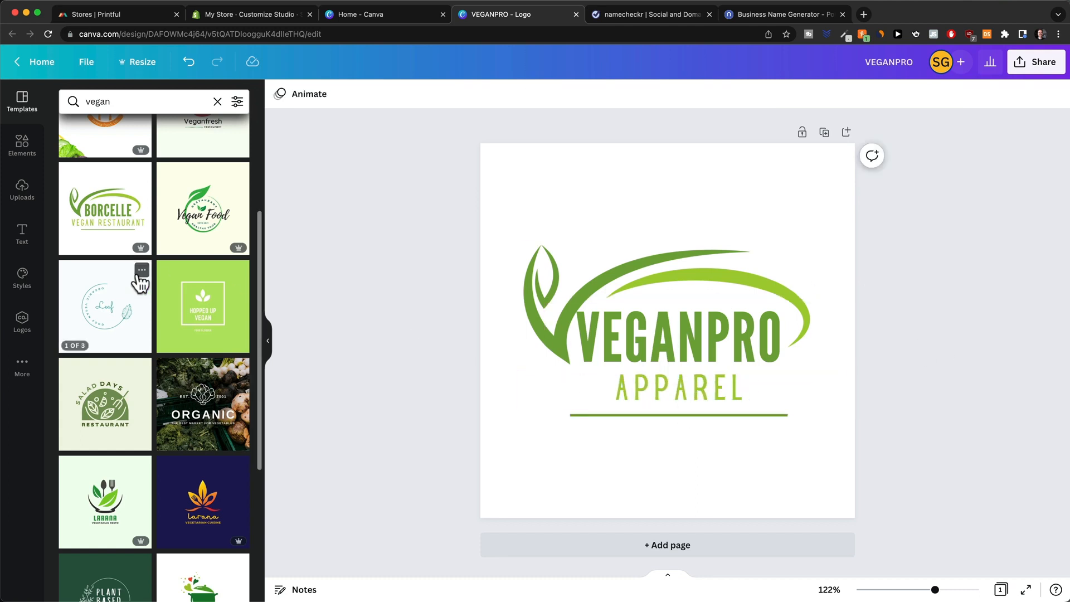
Step: Search the logo templates for "paw" and apply the beige page of the Brown Illustration Cute Paw Pet Care Logo template
scroll(139, 282, up, 5)
click(138, 100)
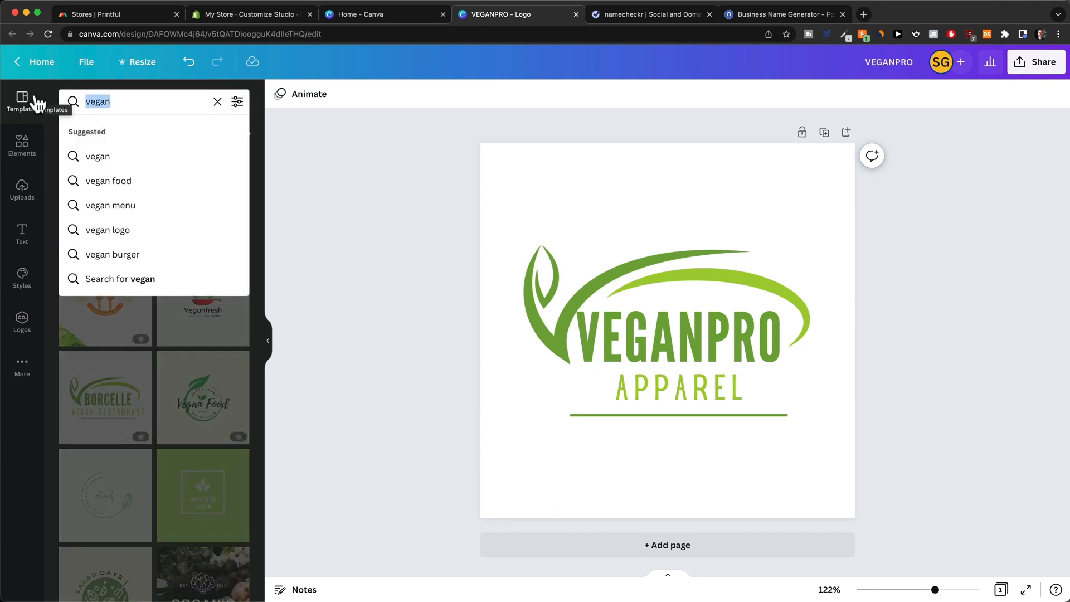
text(paw)
key(Return)
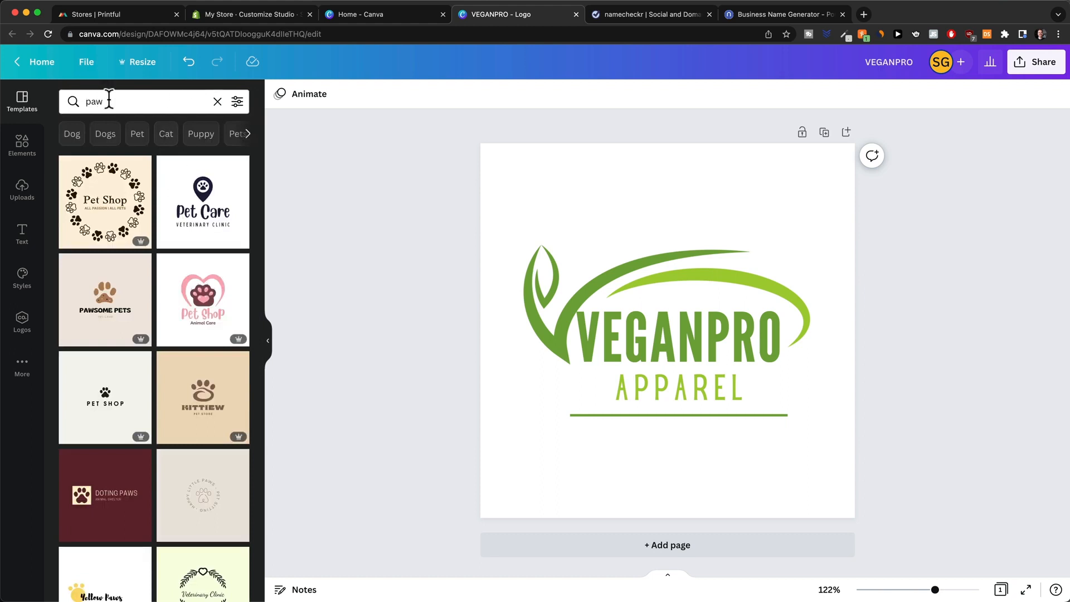
scroll(238, 191, down, 2)
scroll(167, 279, down, 5)
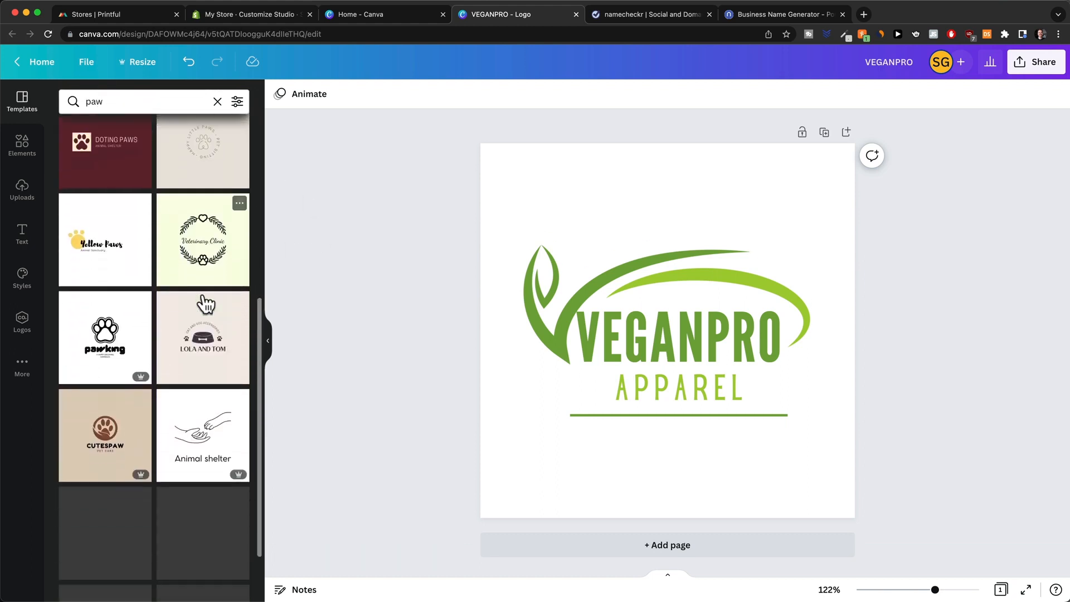
click(239, 212)
click(104, 440)
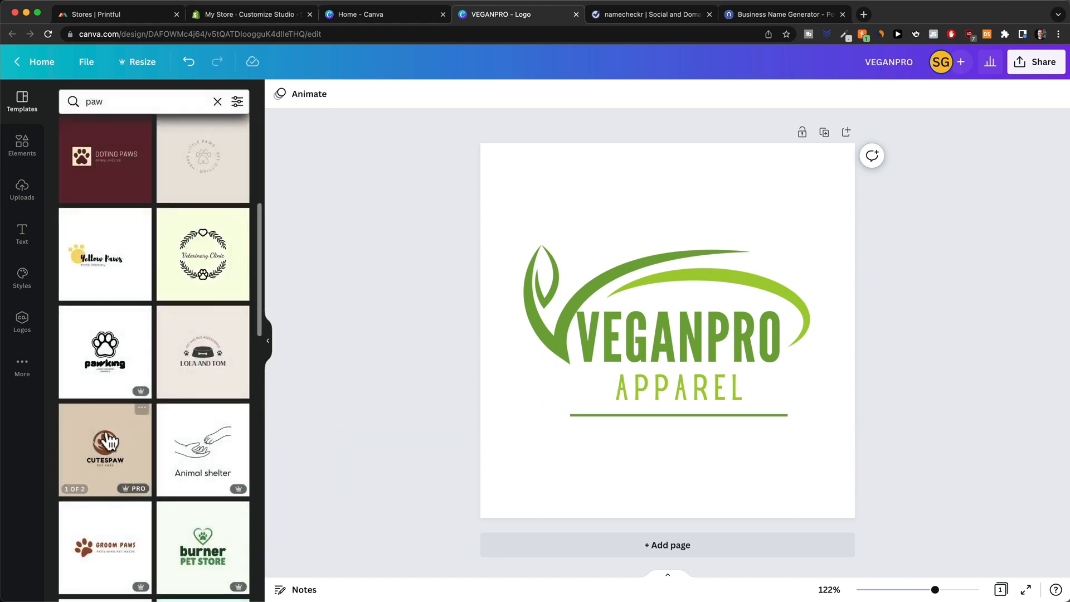
click(107, 452)
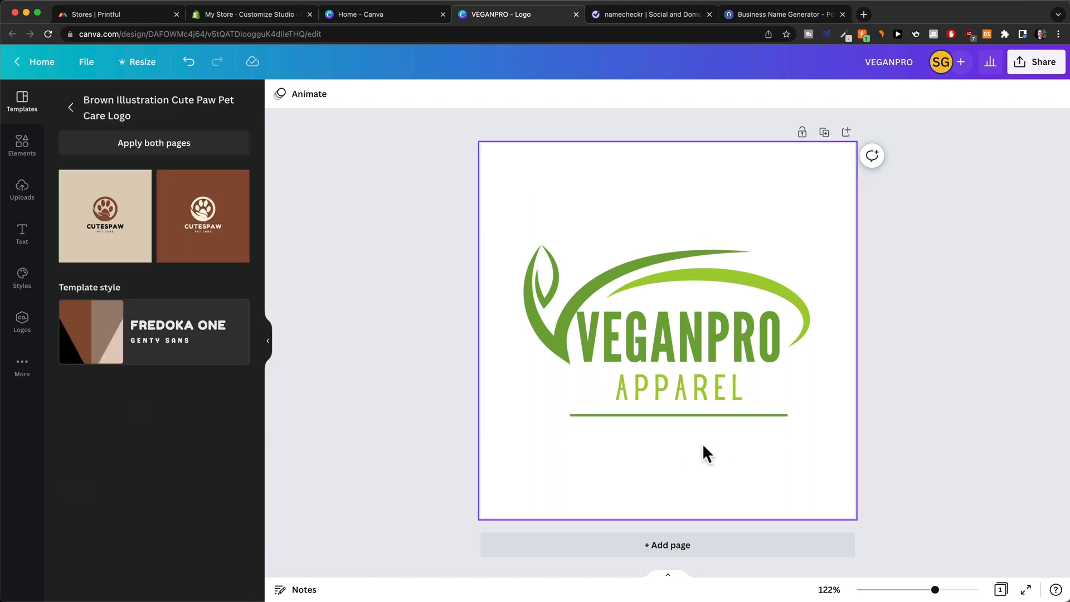
click(112, 231)
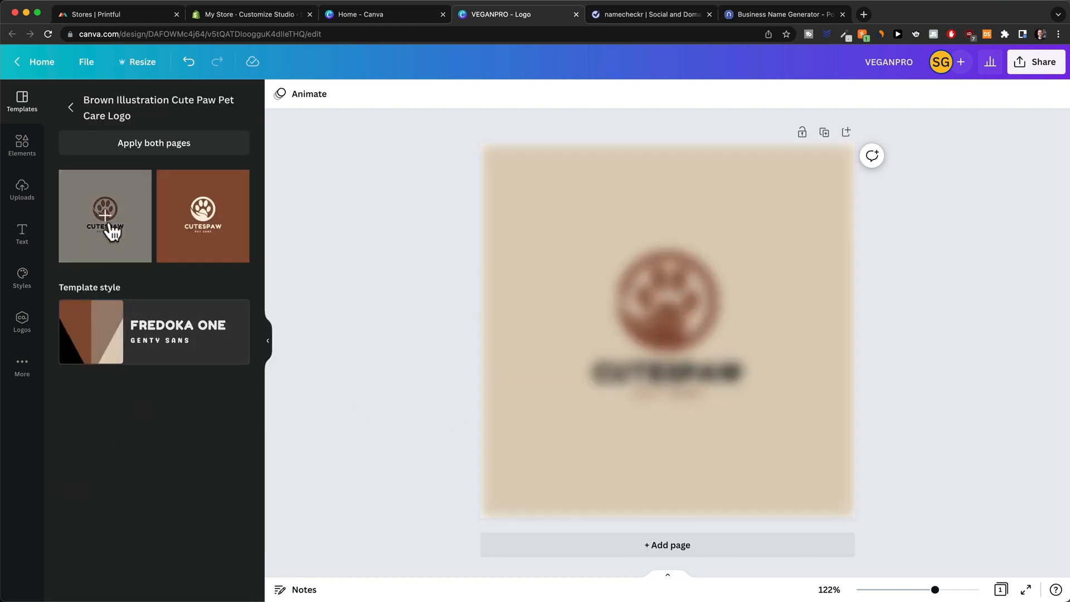
Step: Replace the main text under the paw graphic with "PERFECT PAW"
double_click(690, 370)
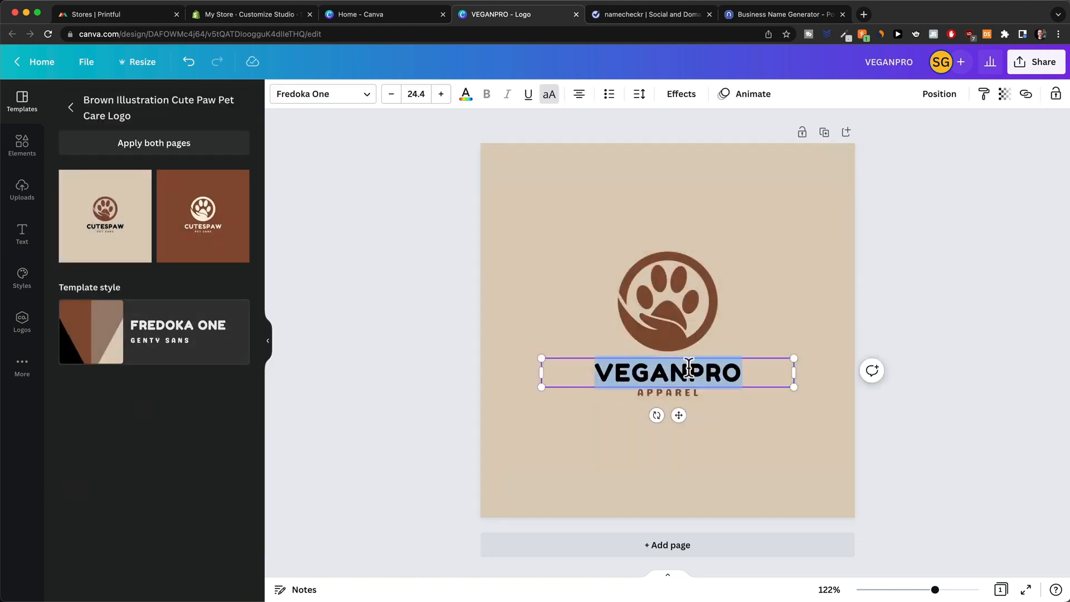
text(PE)
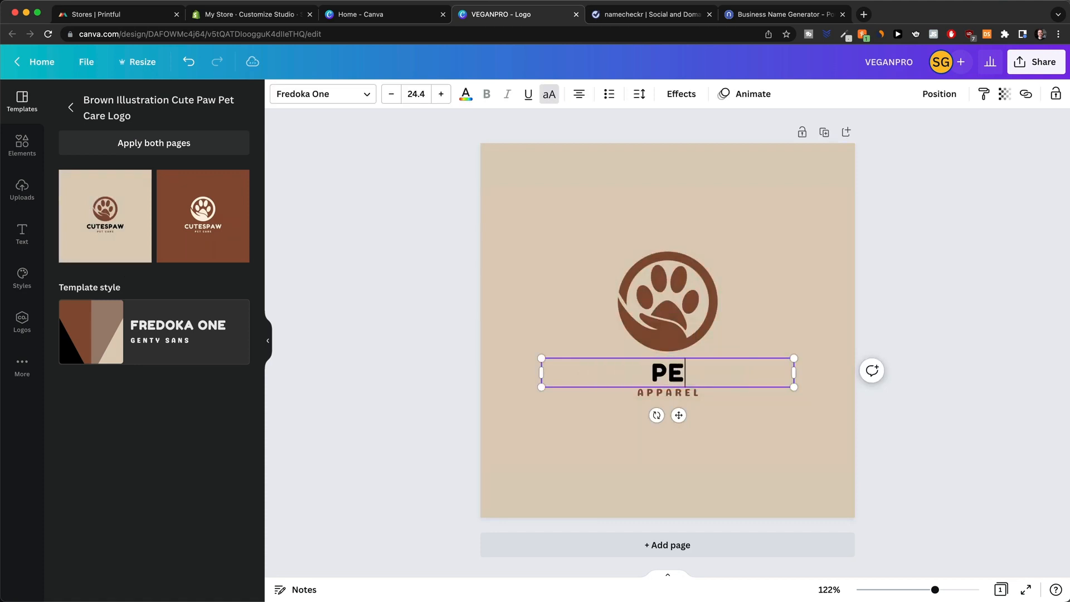
text(RFECT PAW)
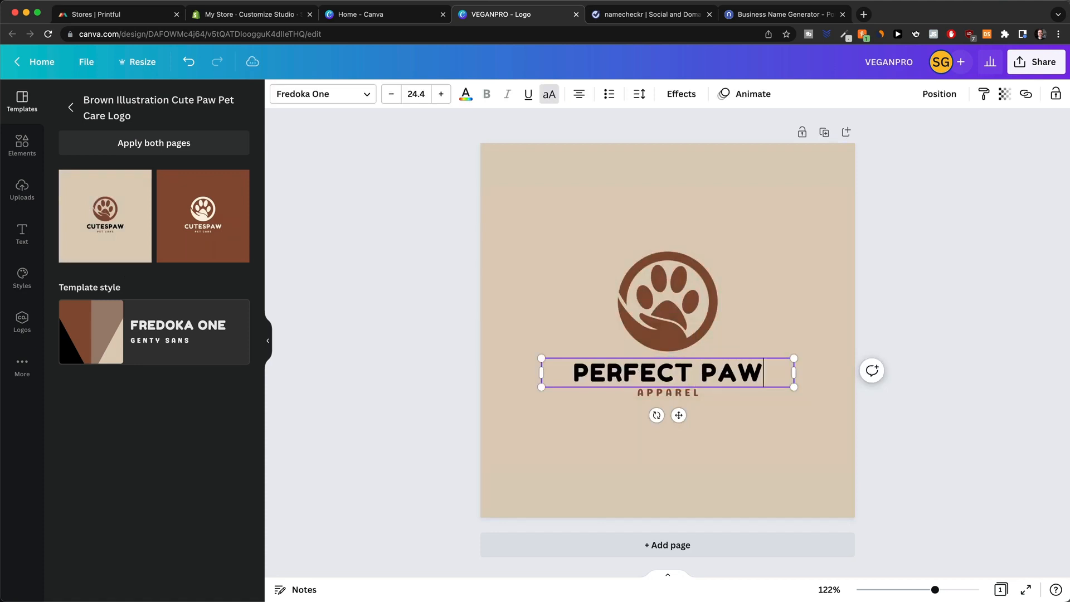
Step: Increase the "APPAREL" subtitle's font size to 19.1 and open the paw graphic's colour options
click(718, 391)
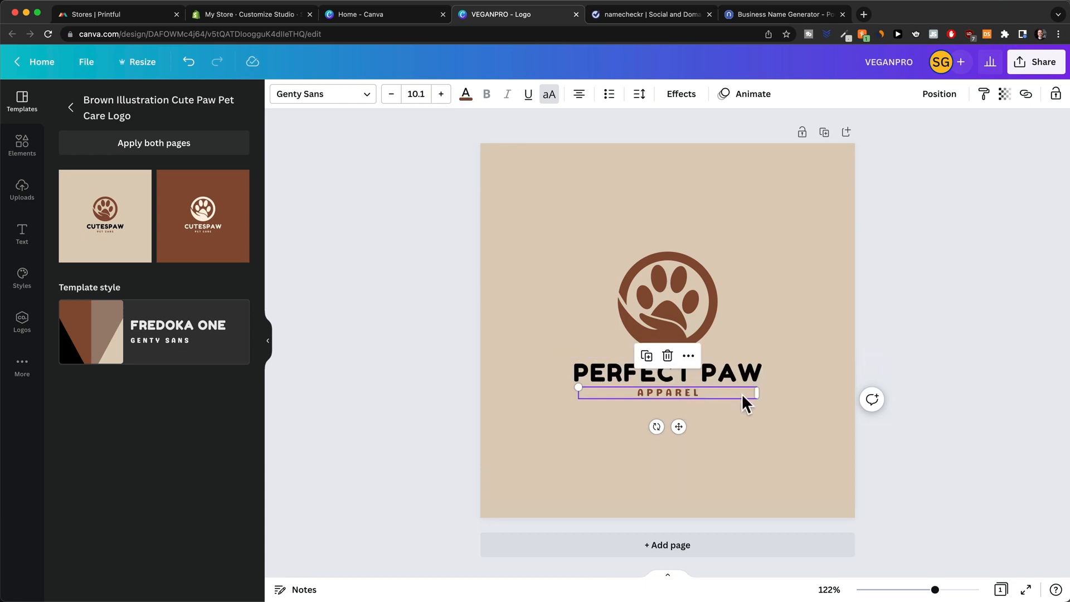
click(440, 93)
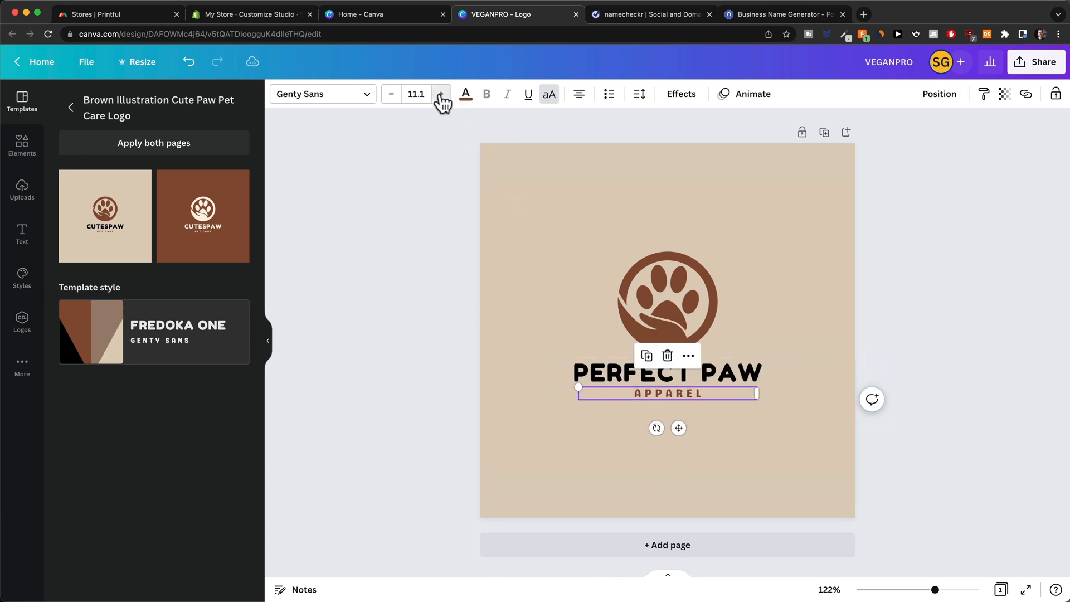
click(441, 94)
click(440, 94)
click(441, 94)
click(441, 94)
click(440, 93)
click(440, 94)
click(441, 94)
click(441, 94)
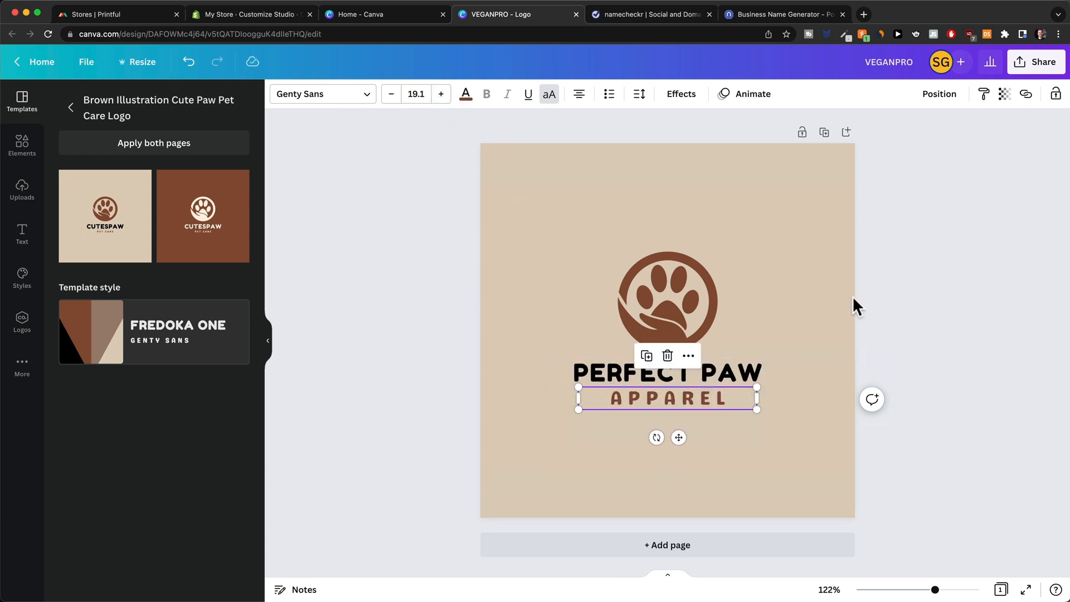
click(683, 296)
click(279, 94)
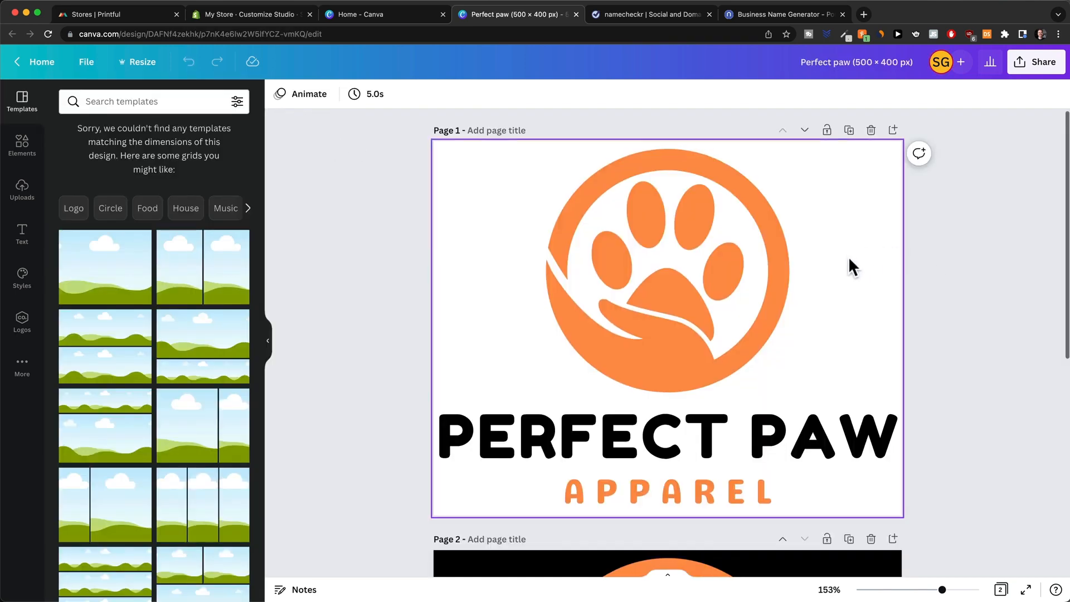
Step: Review both pages of the 500 × 400 px Perfect Paw logo design and download all pages as PNG
scroll(848, 256, down, 10)
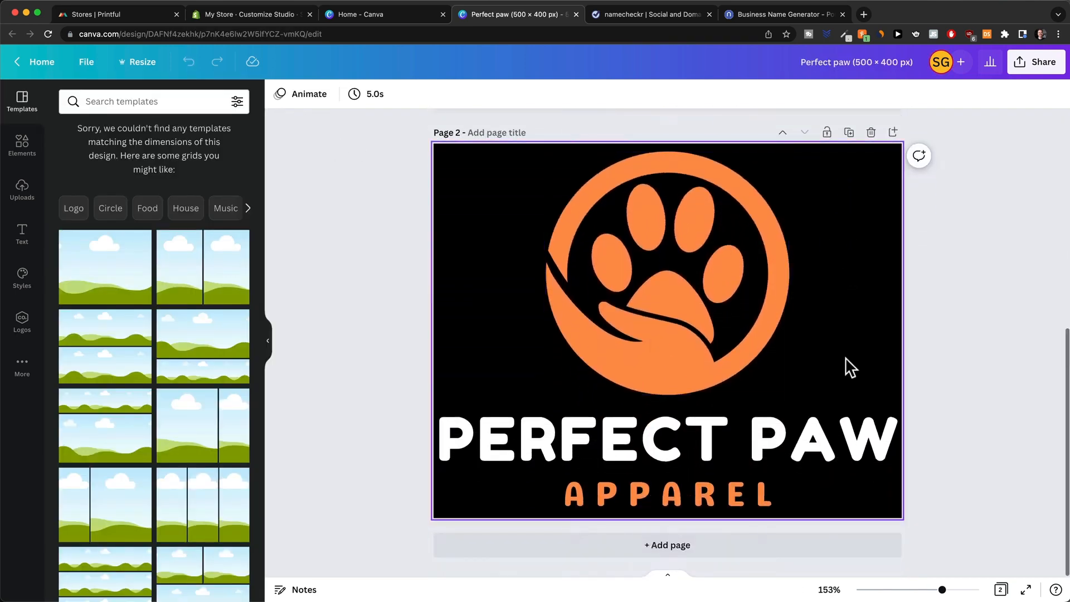
scroll(812, 417, up, 2)
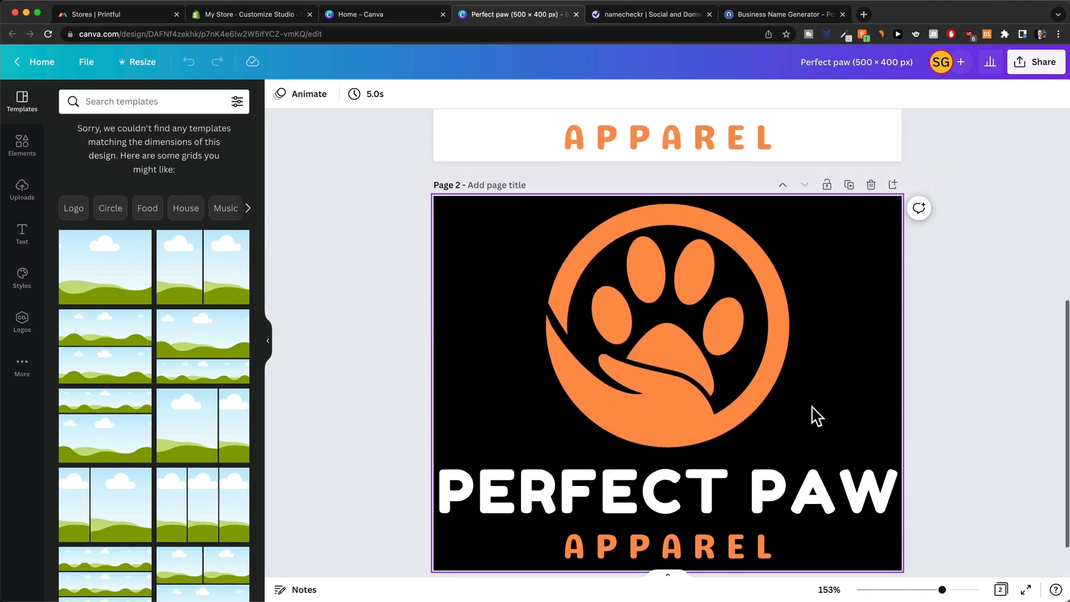
scroll(814, 415, up, 8)
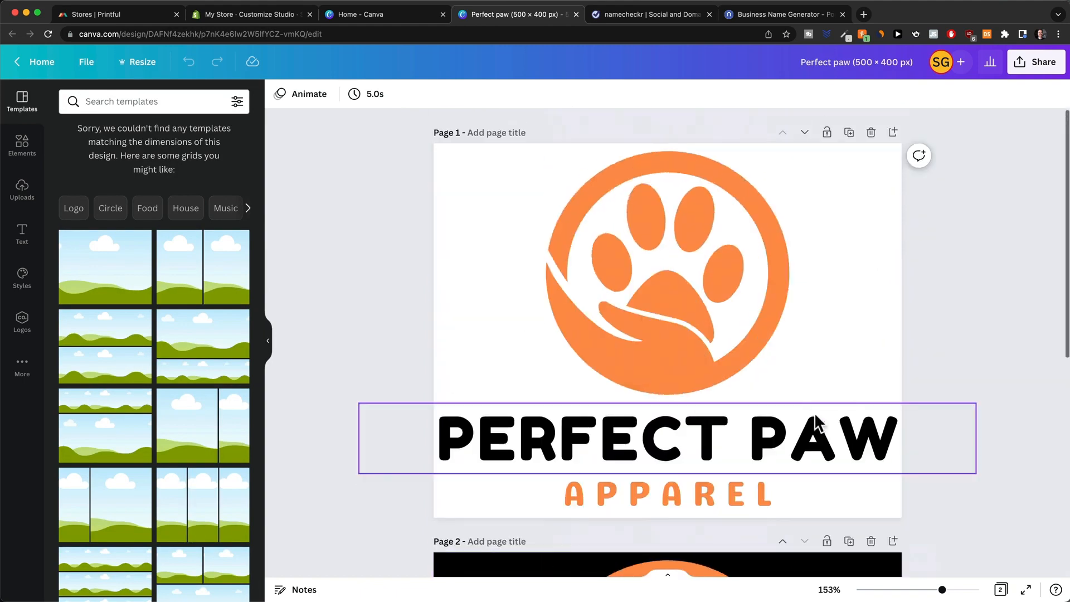
click(1035, 71)
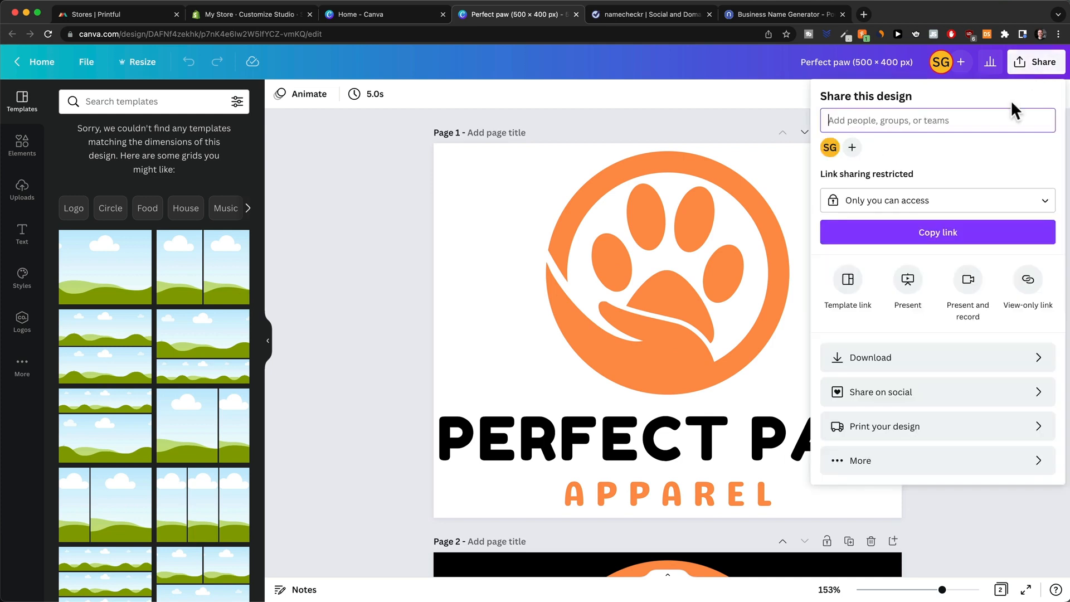
click(886, 358)
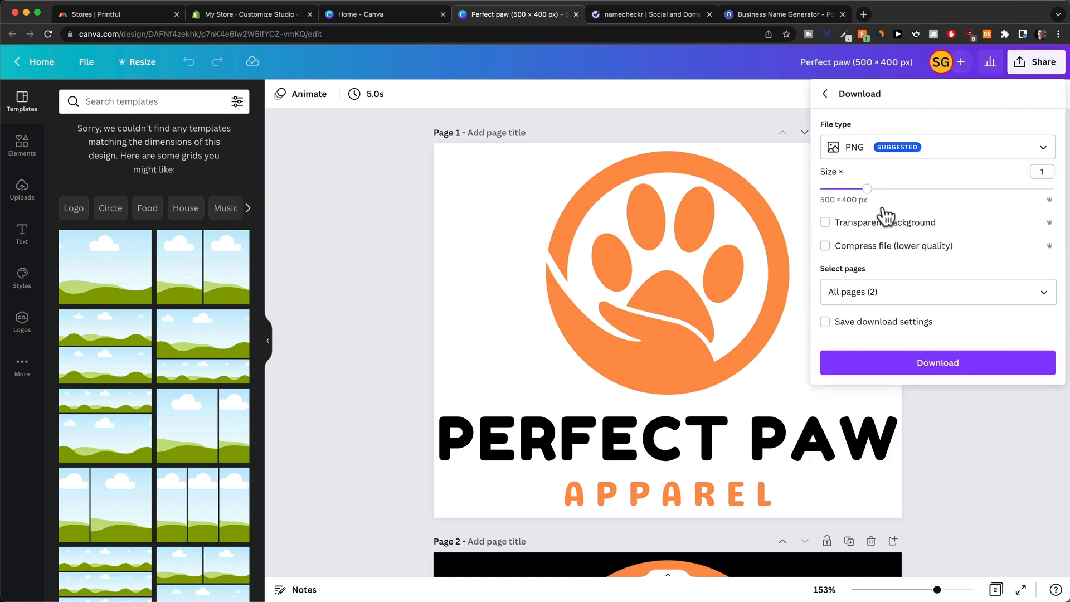
click(914, 368)
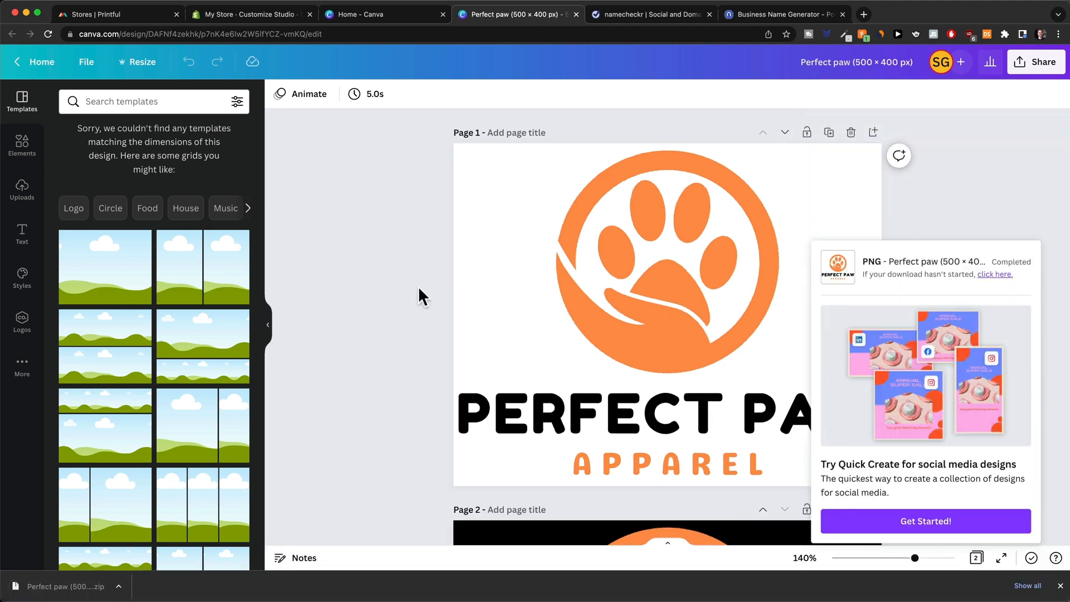
Step: Switch to the Shopify theme editor and open the image library for the header's logo image
click(254, 12)
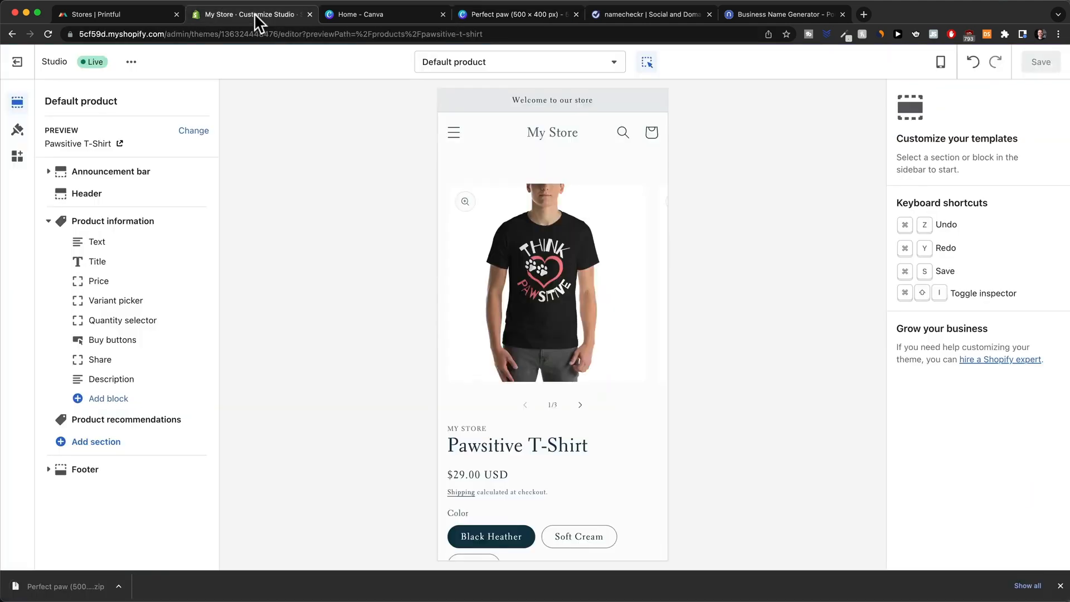
click(566, 132)
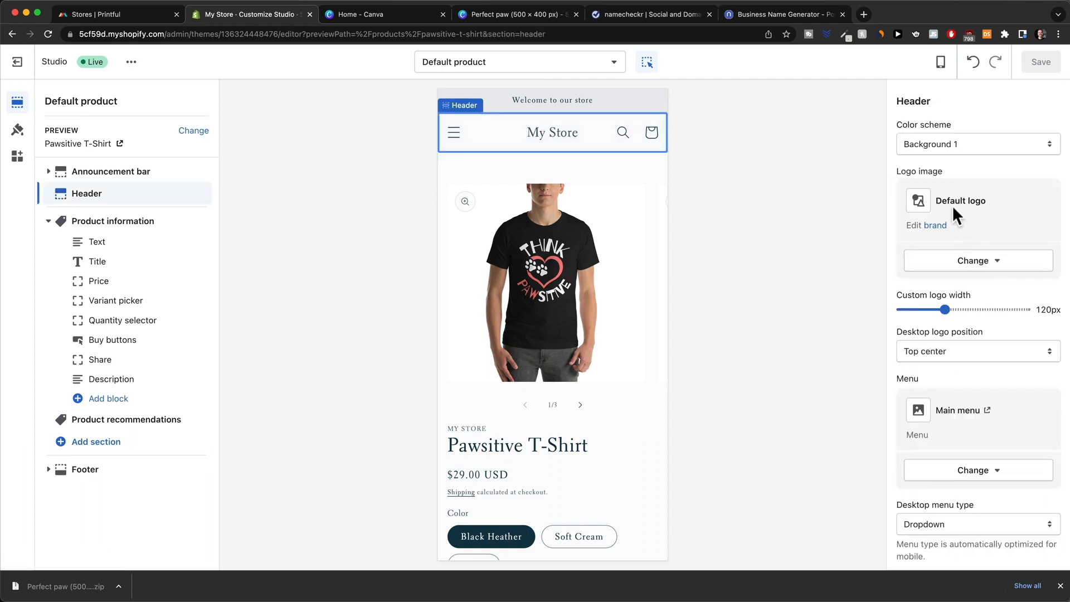
click(985, 263)
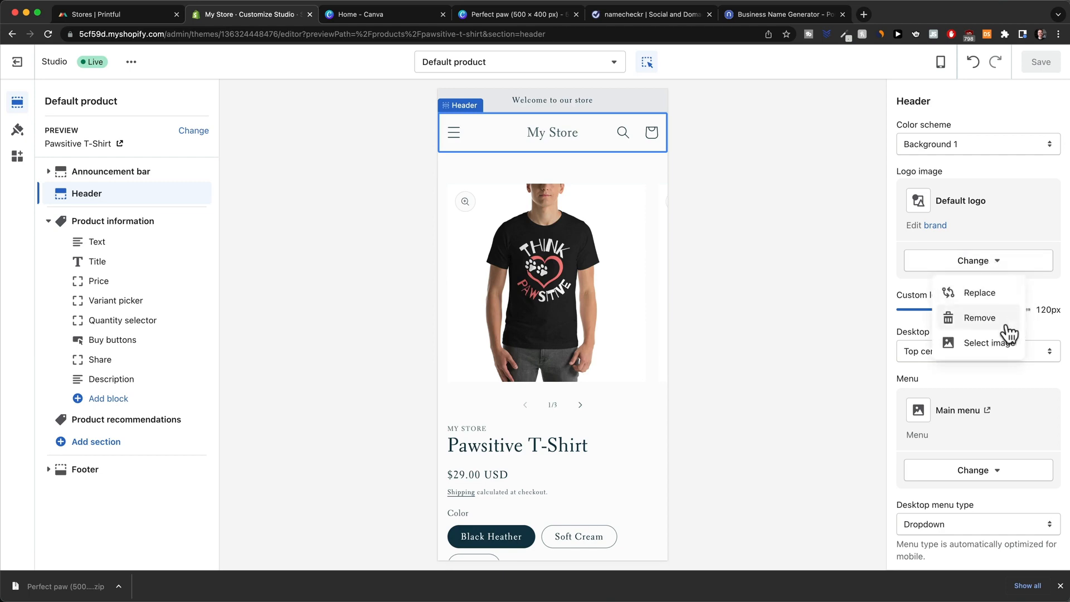
click(989, 344)
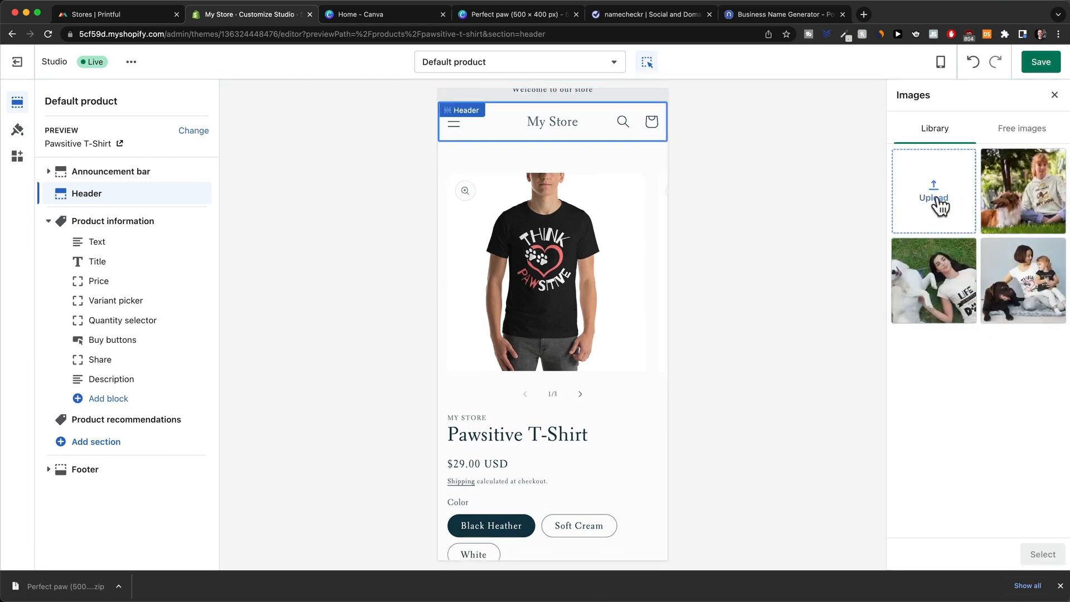
Step: Upload 1.png from the POD Store folder's Logo subfolder and select it as the header logo
click(938, 207)
click(585, 198)
click(599, 205)
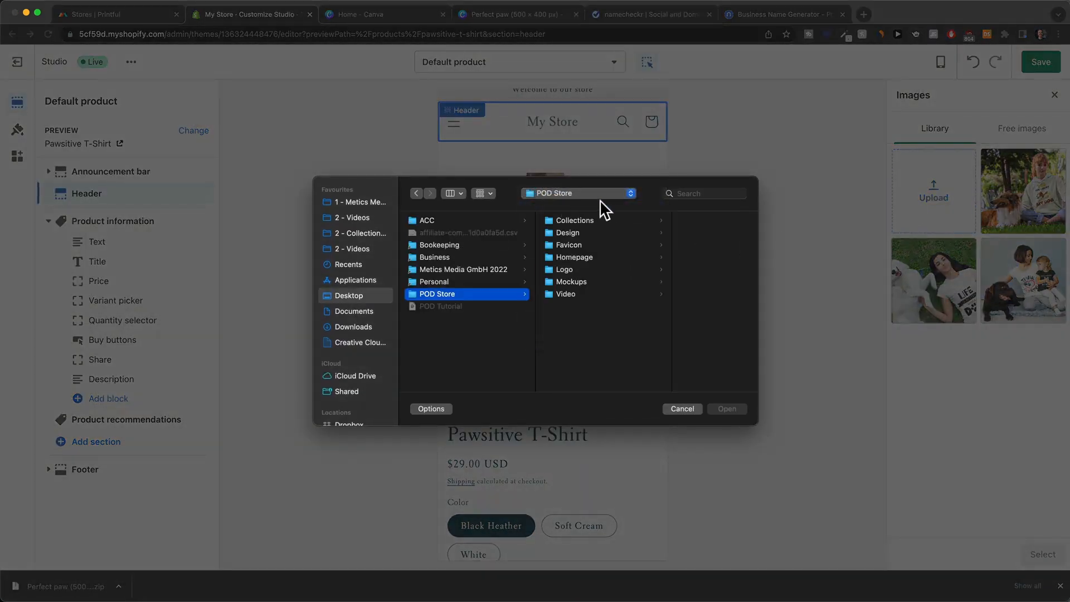
click(585, 268)
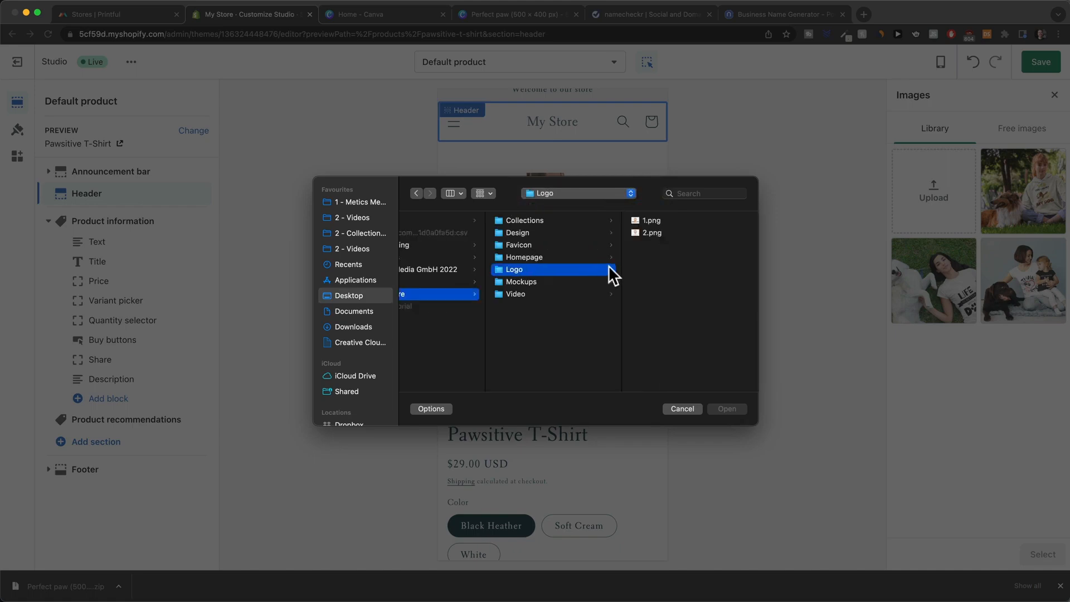
click(654, 219)
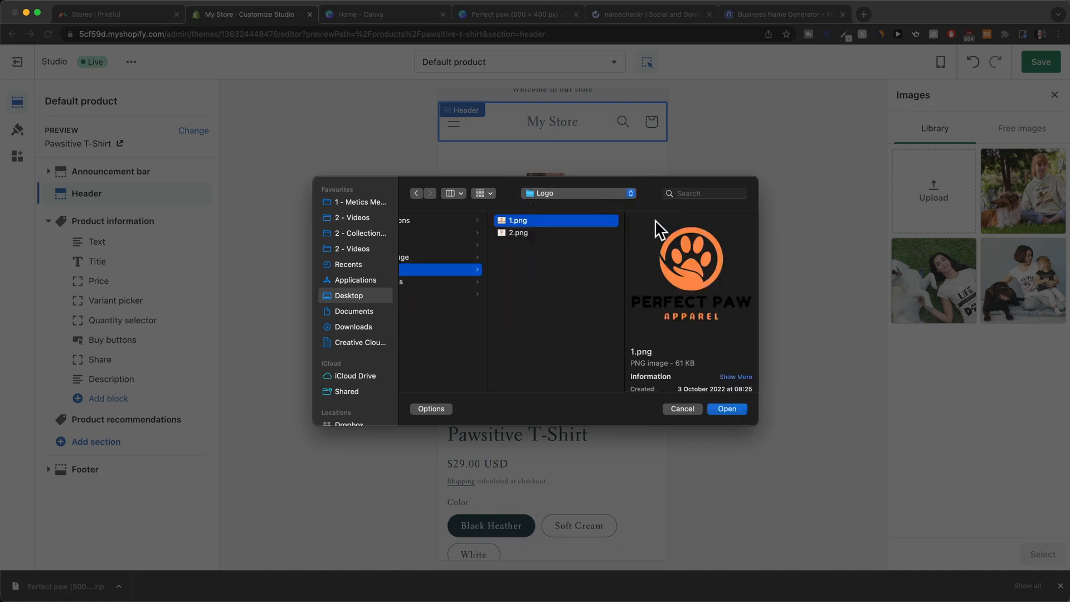
click(723, 408)
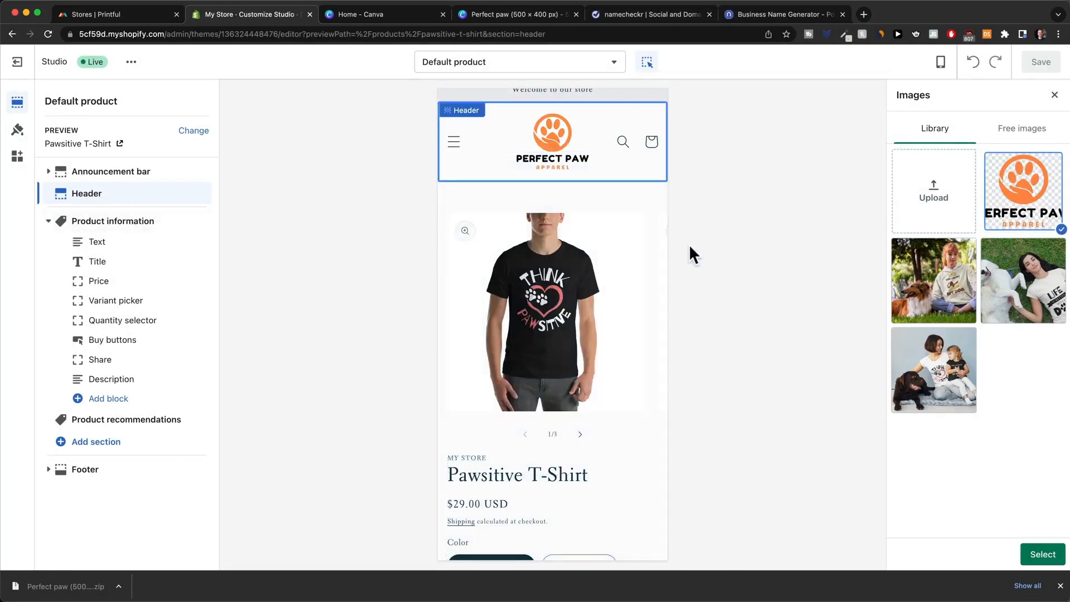
click(1038, 555)
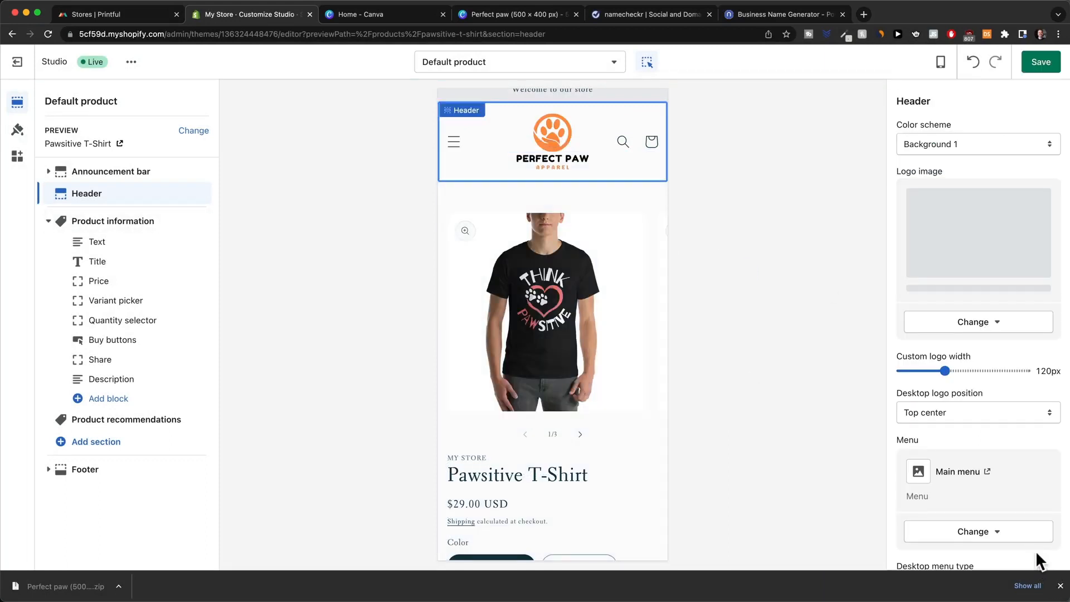
Step: Reduce the header logo's custom width slightly and save the theme
drag(949, 400, 946, 400)
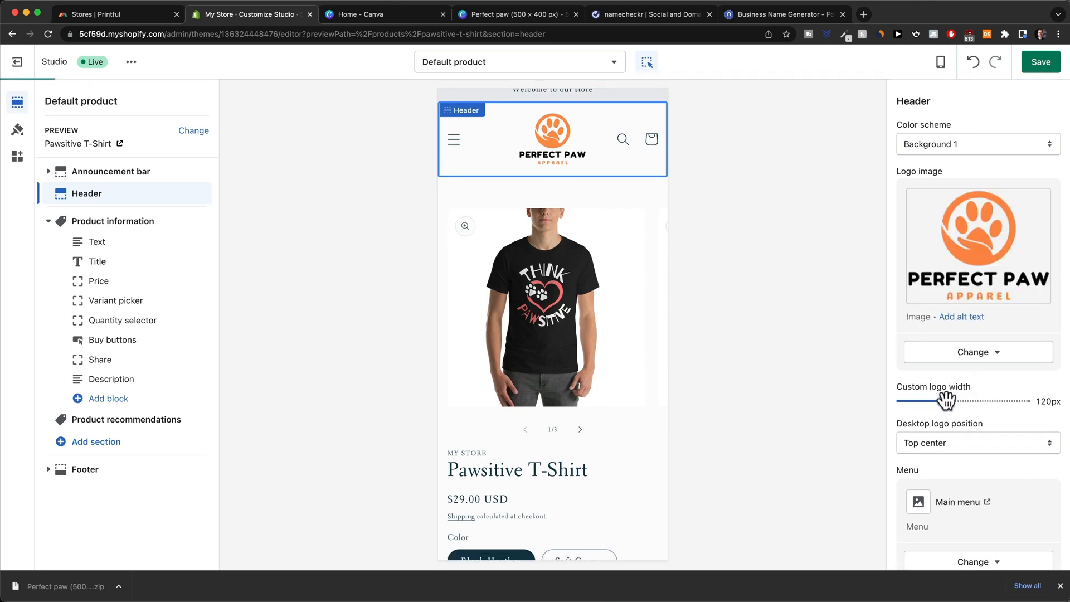
click(1060, 585)
click(1036, 66)
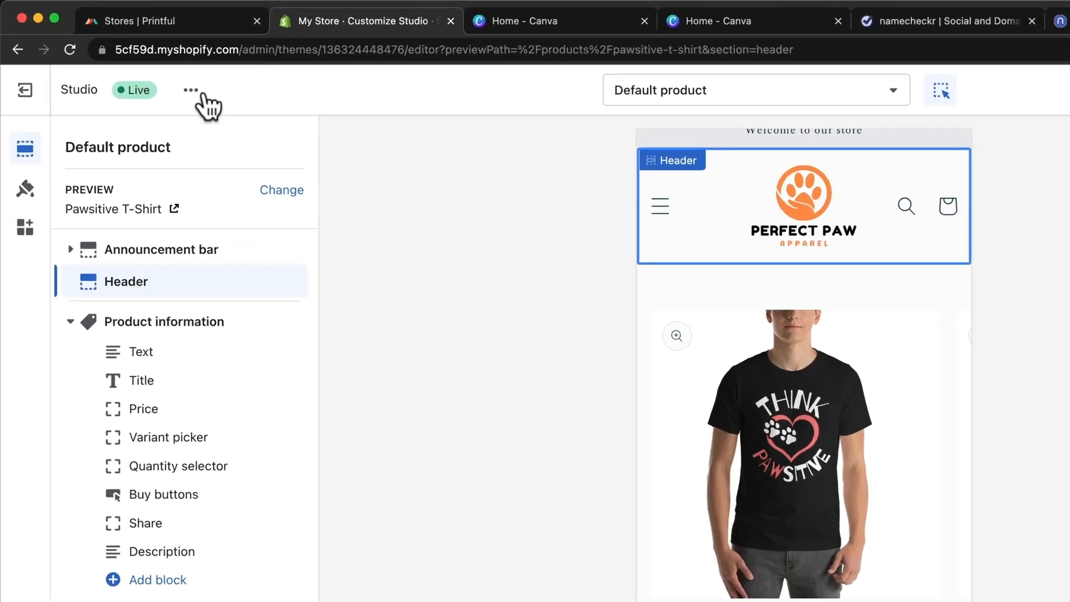
Step: View the live storefront of the Studio theme in a new browser tab
click(131, 62)
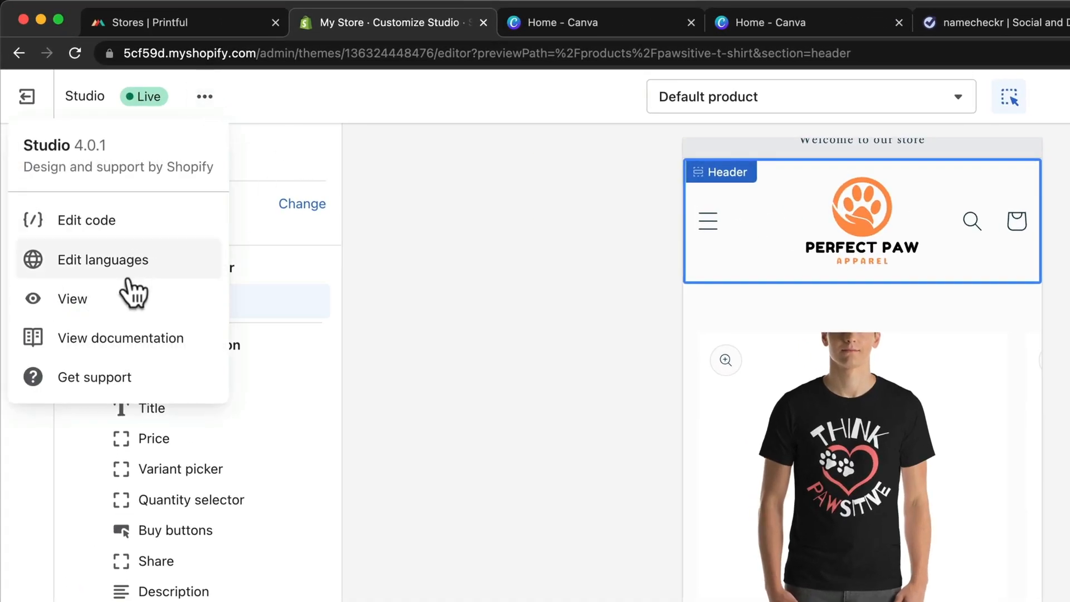
click(131, 301)
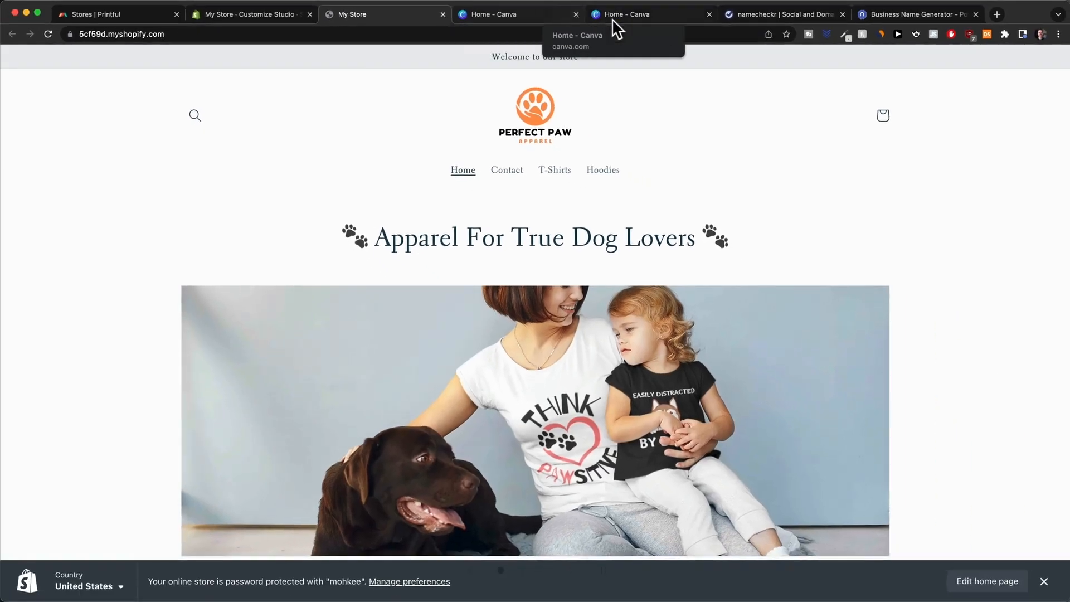
Step: Switch to the Canva home page, make a copy of the Perfect paw (500 × 400 px) design and open the copy
click(612, 18)
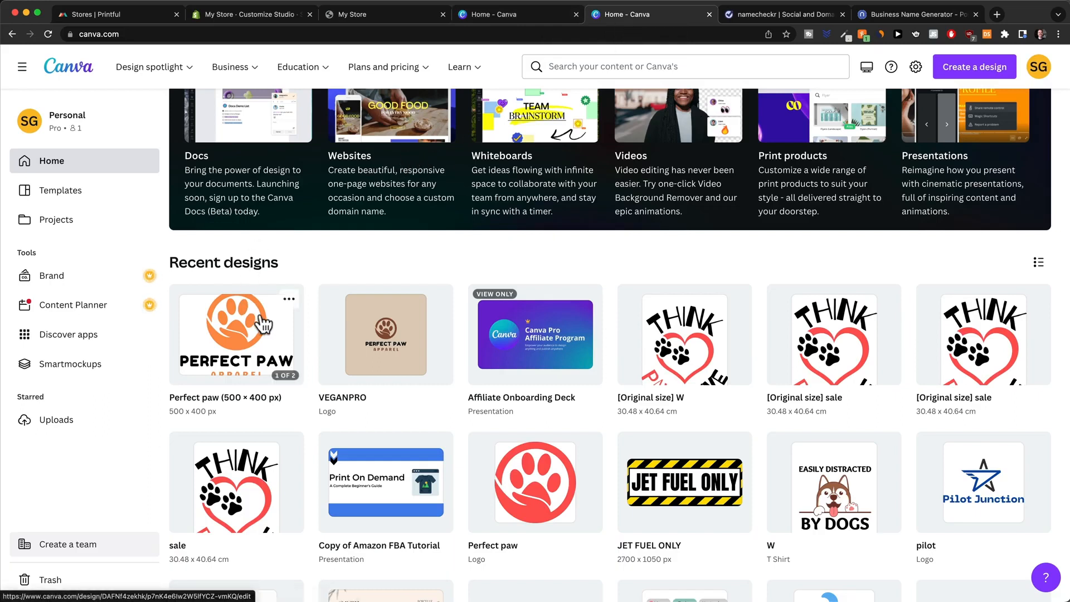
click(289, 302)
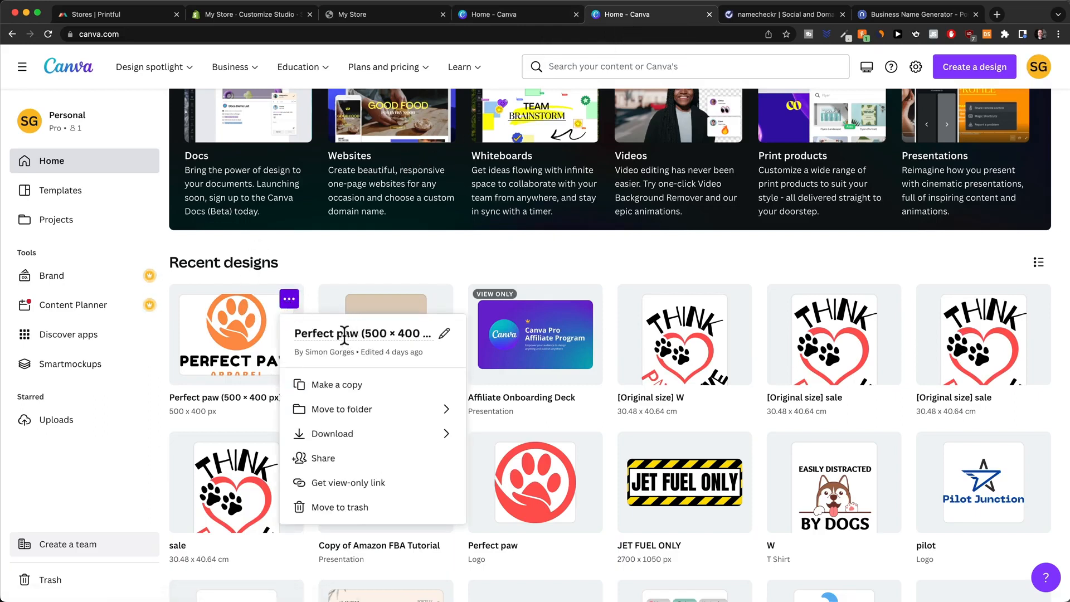
click(357, 384)
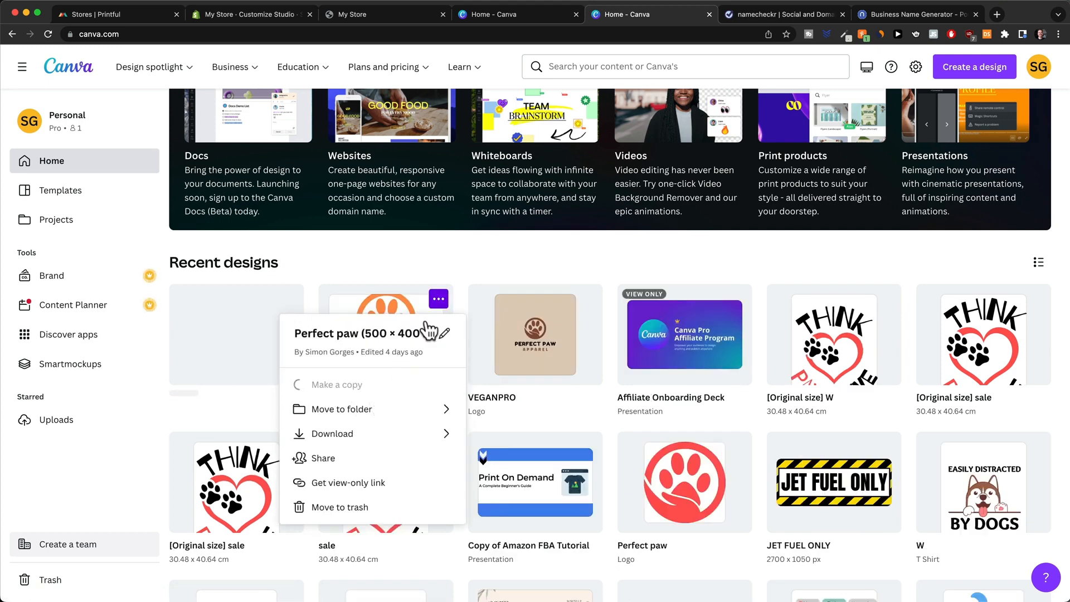
click(258, 338)
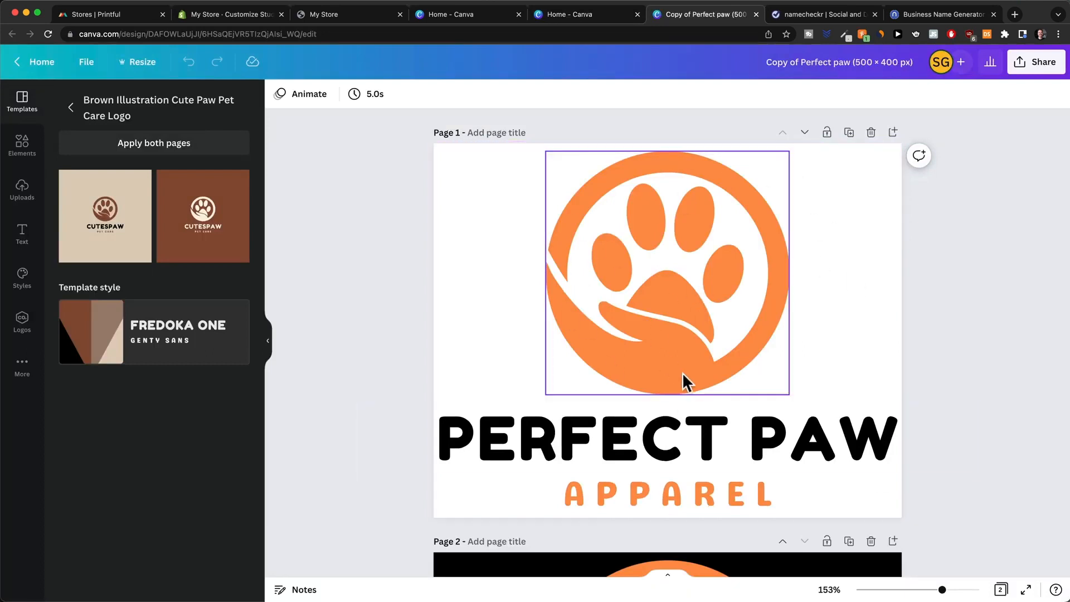
Step: Delete the PERFECT PAW and APPAREL texts from page 1 of the logo copy
click(690, 430)
key(Delete)
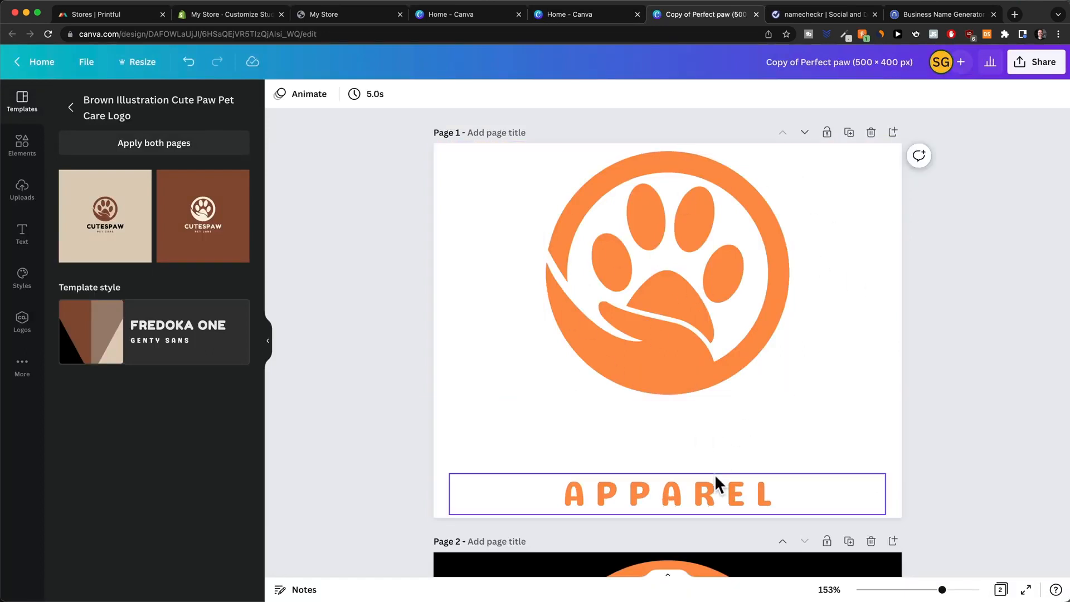
click(715, 484)
key(Delete)
Step: Enlarge the orange paw emblem to the full height of page 1 and center it horizontally
click(727, 384)
drag(788, 394, 896, 569)
drag(705, 433, 620, 426)
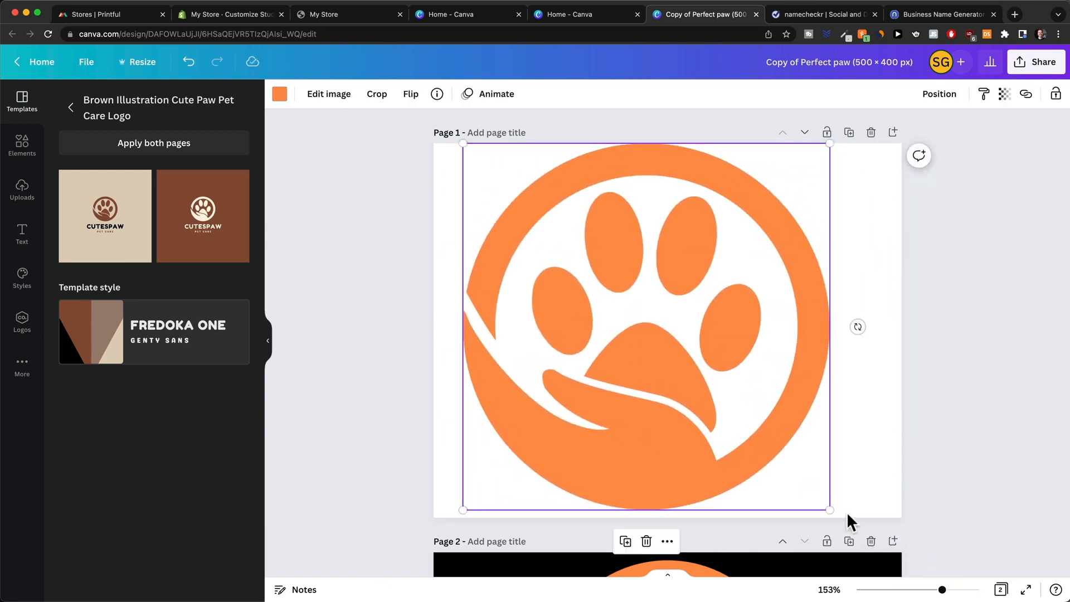
drag(829, 510, 840, 515)
drag(671, 414, 693, 413)
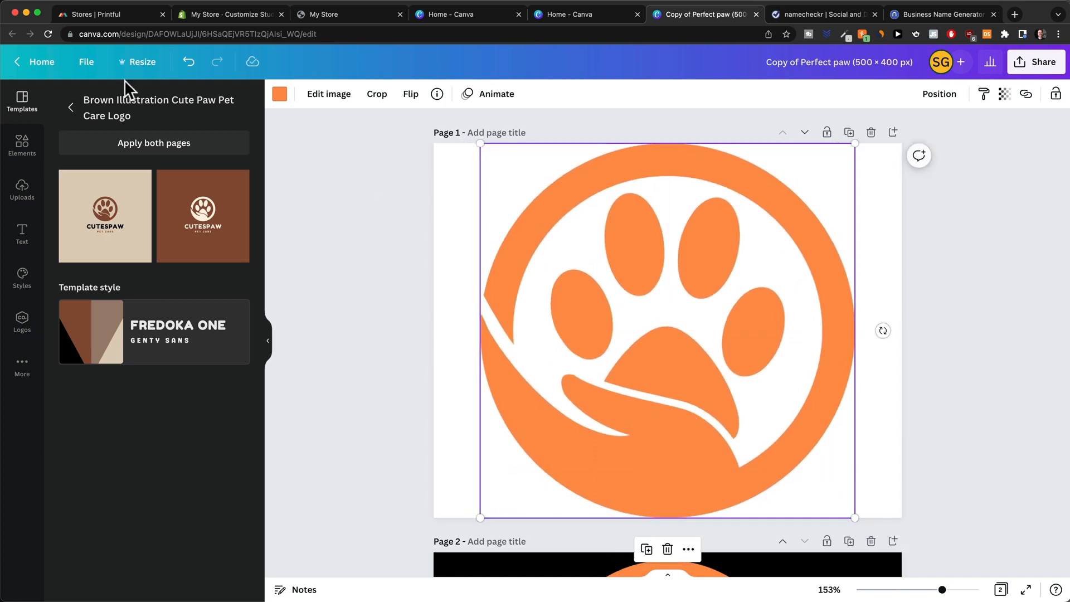
Step: Create a resized copy of the design at 500 × 500 px
click(140, 62)
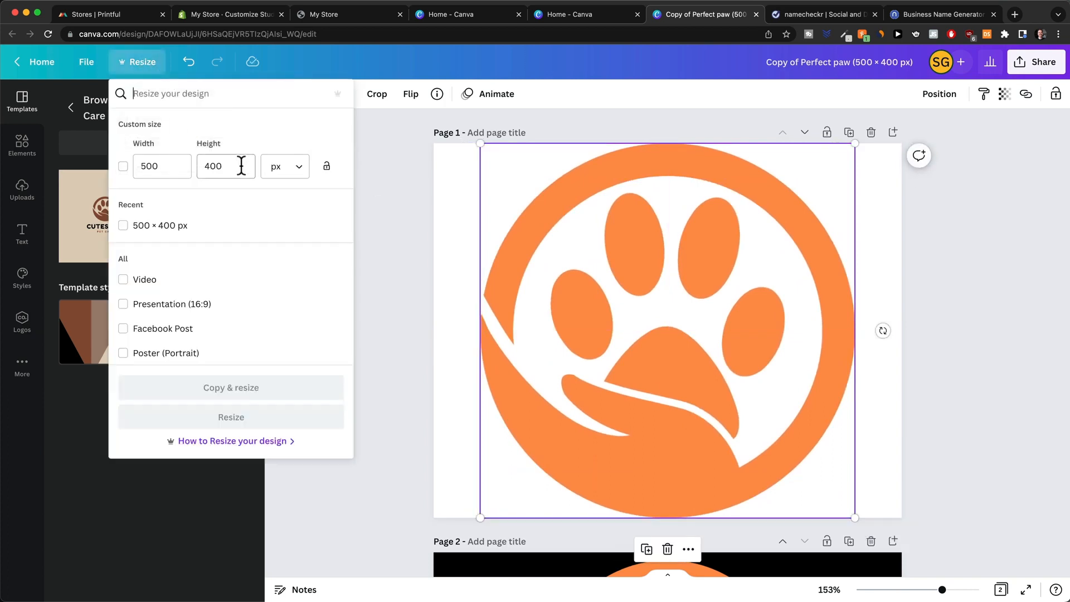
drag(241, 165, 198, 162)
text(400)
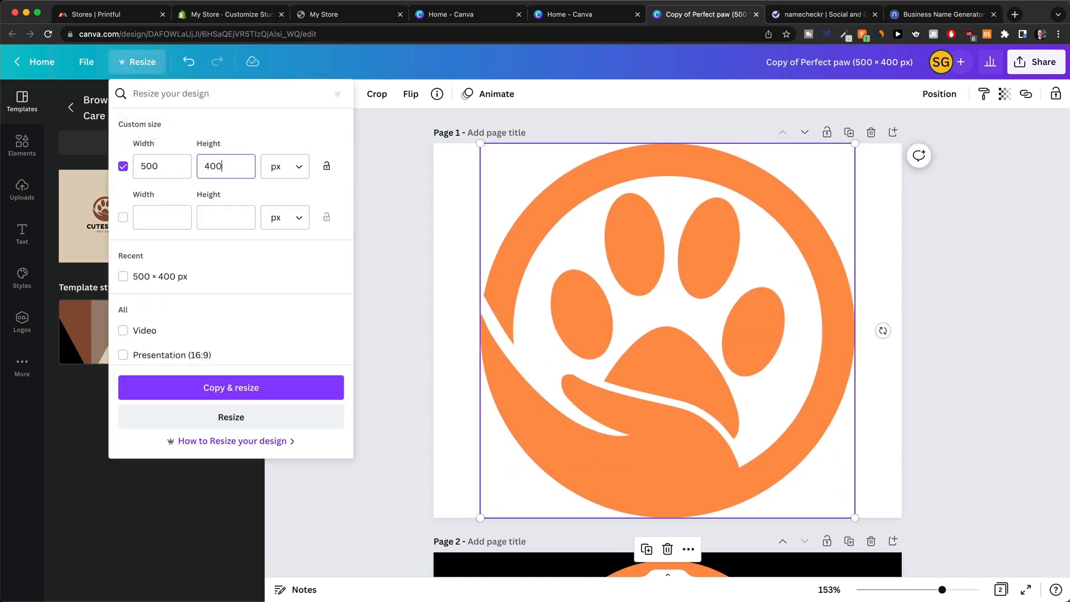
key(BackSpace)
key(BackSpace)
key(BackSpace)
text(5000)
click(253, 384)
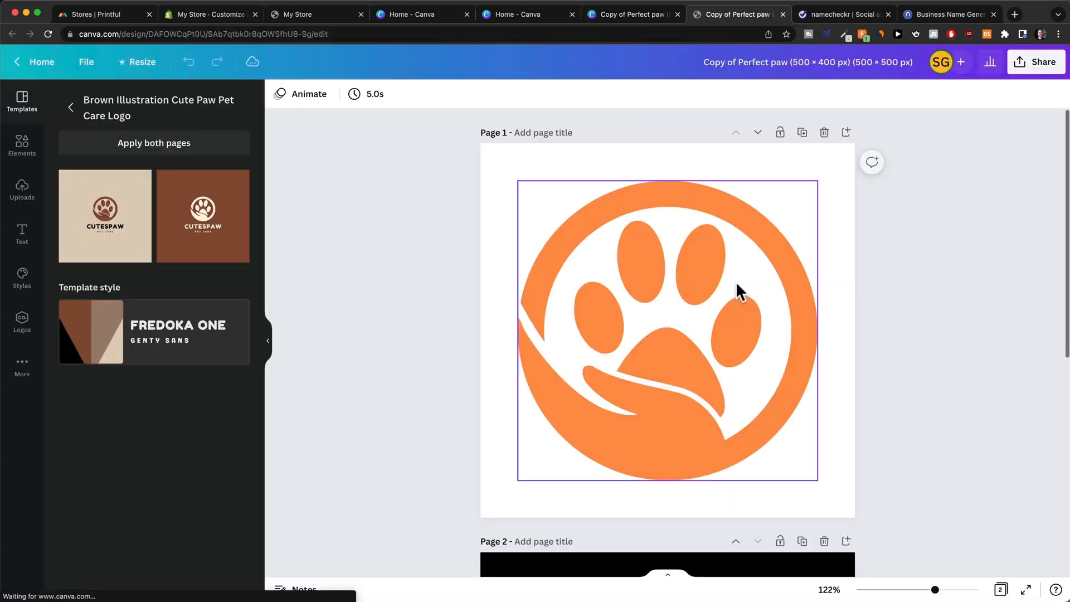
Step: Enlarge the paw emblem to fill the whole square page and delete the black second page
drag(696, 312, 668, 282)
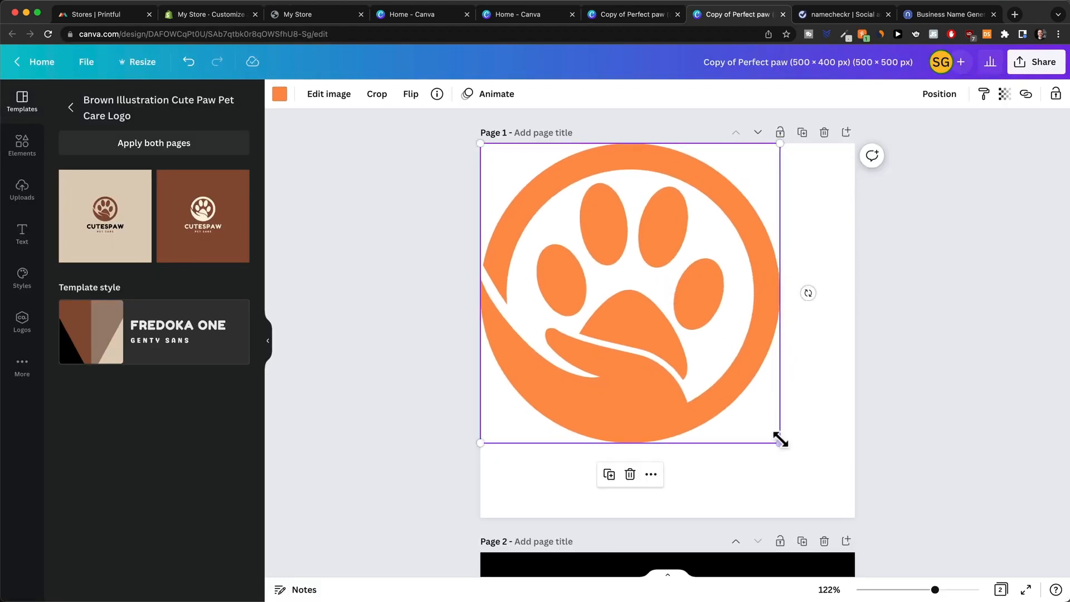
drag(779, 440, 849, 518)
click(948, 407)
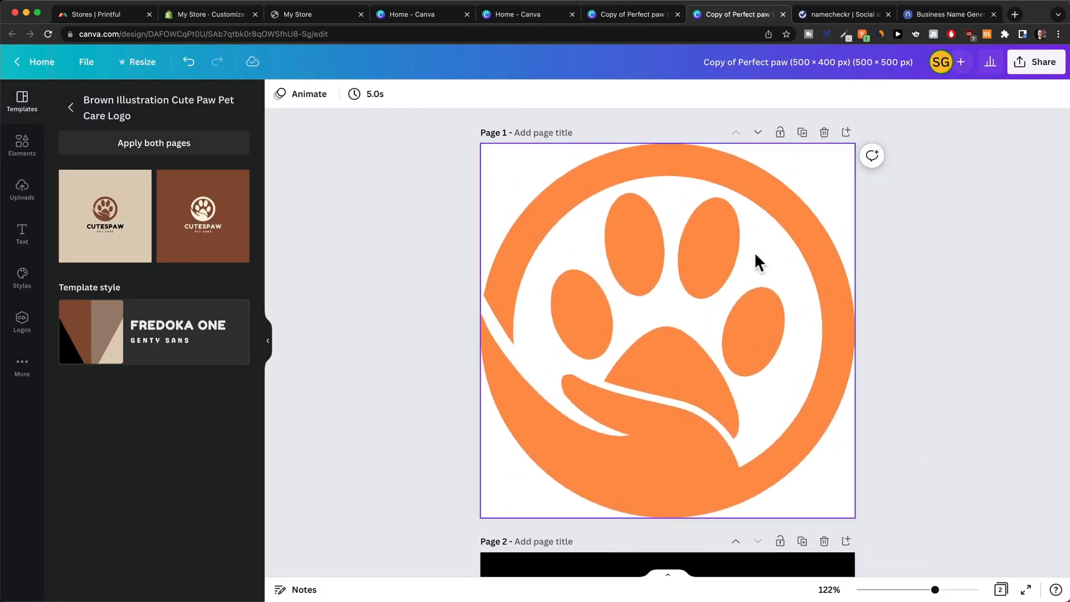
scroll(844, 376, down, 3)
scroll(844, 376, down, 3)
click(823, 336)
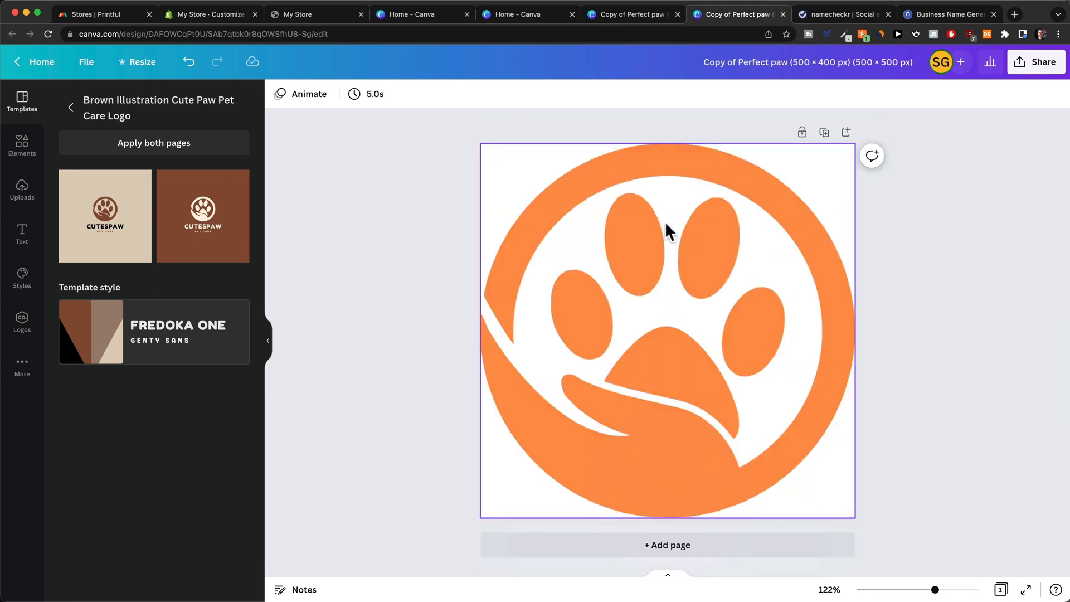
Step: Download the paw emblem as a PNG at 500 × 500 px with a transparent background
click(1035, 71)
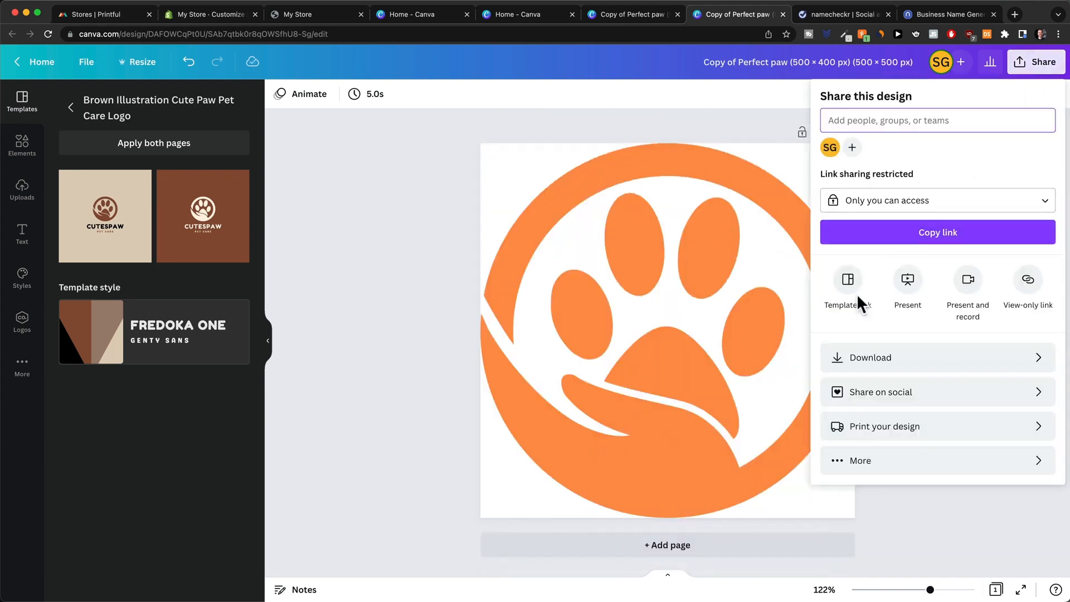
click(876, 356)
click(842, 224)
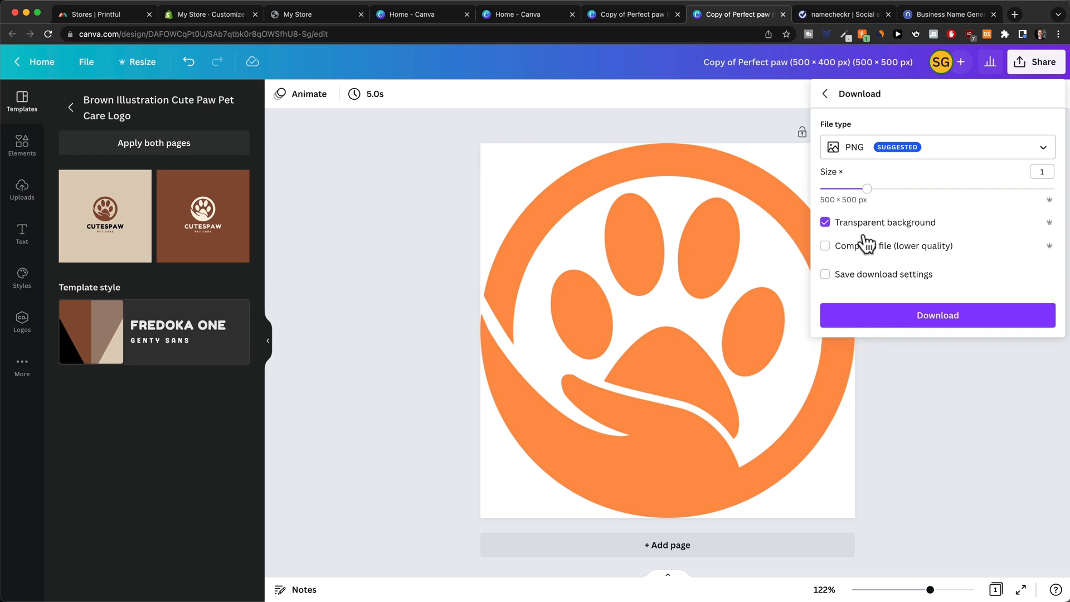
click(908, 315)
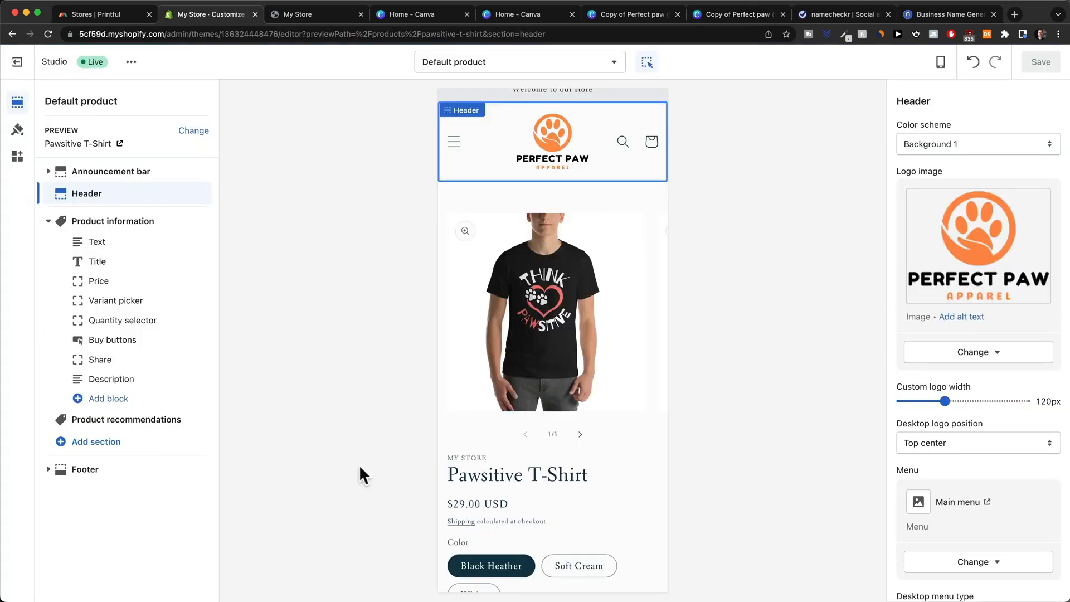
Step: In the Shopify theme settings, upload the downloaded paw emblem and select it as the favicon image
click(17, 132)
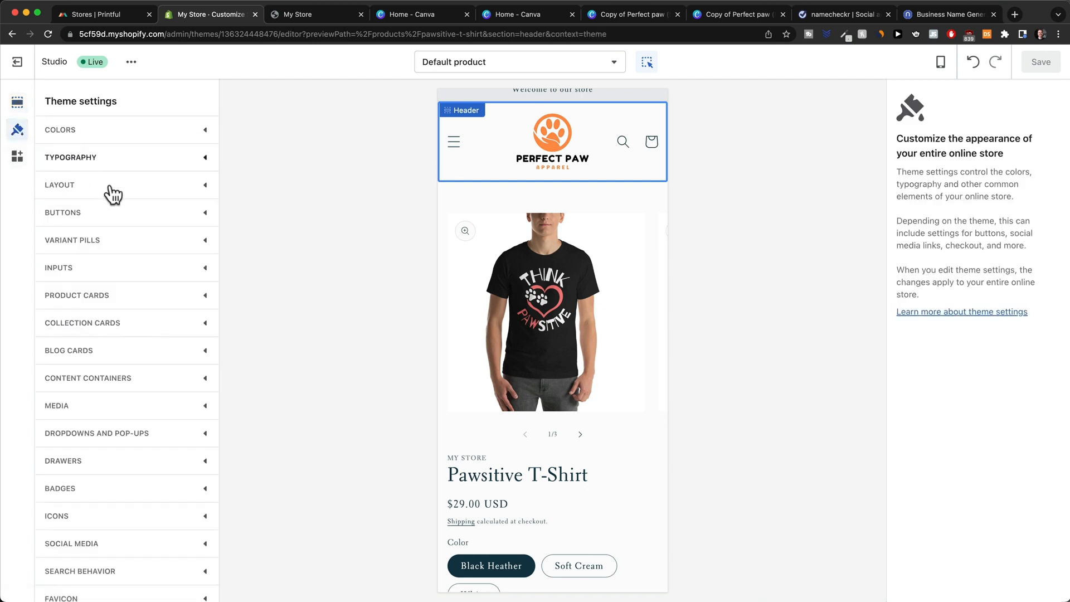
scroll(148, 286, down, 3)
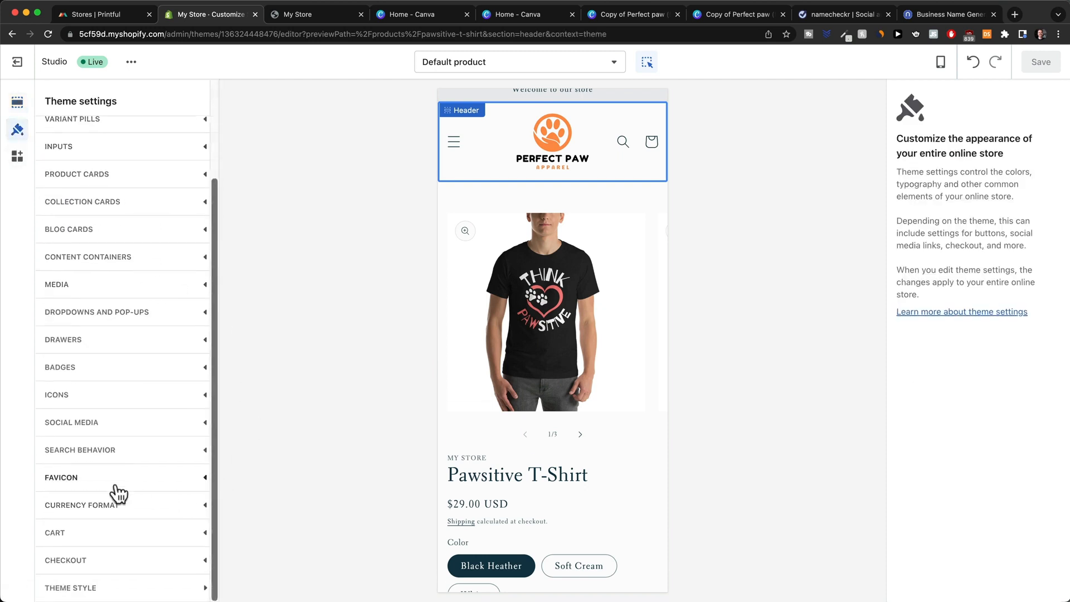
click(97, 485)
scroll(179, 494, down, 2)
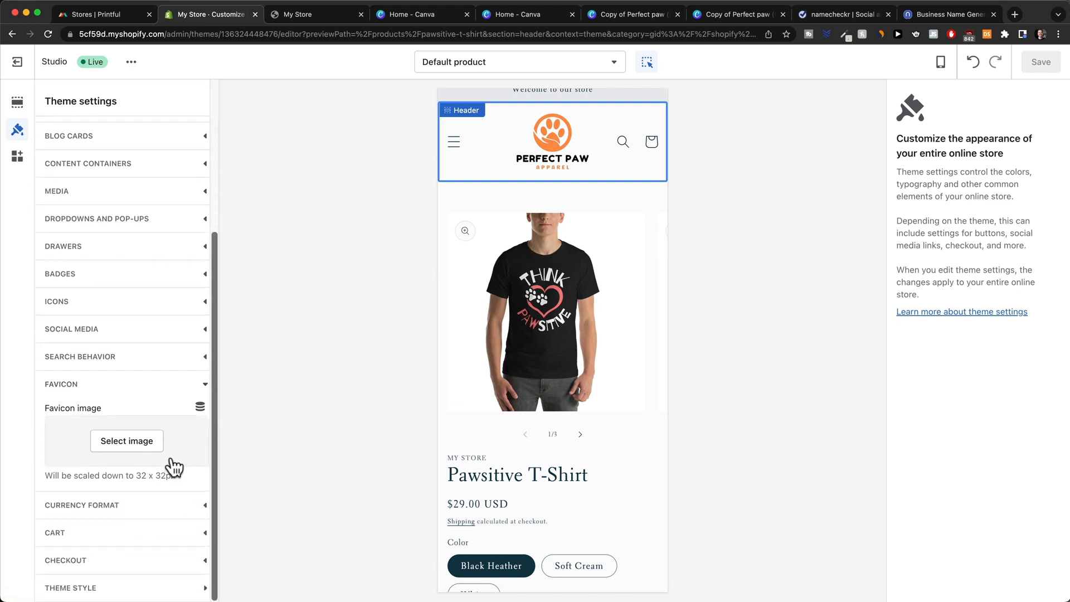
click(148, 444)
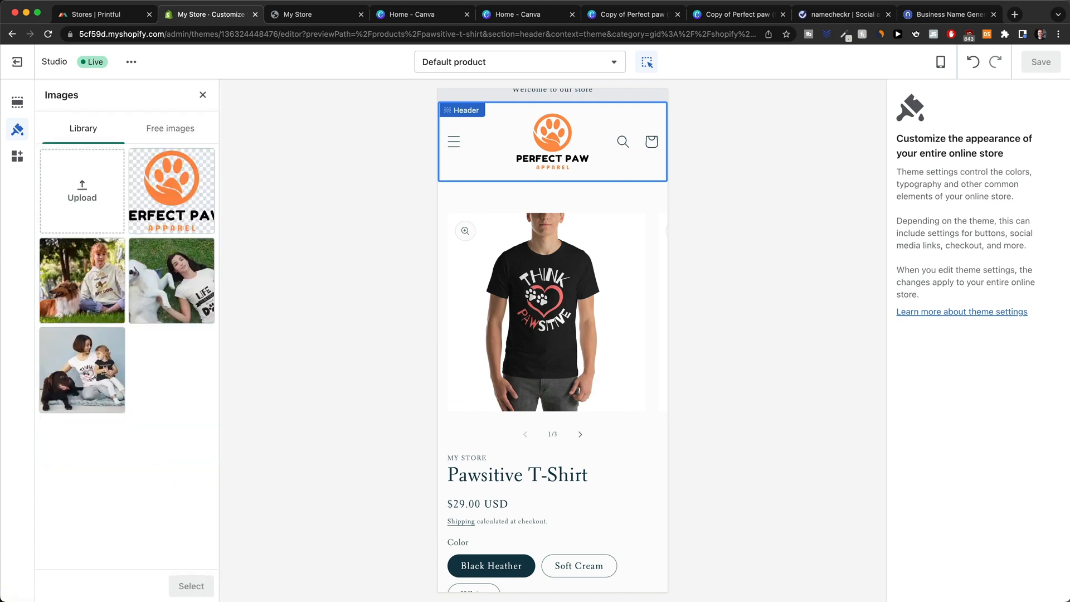
drag(277, 492, 104, 195)
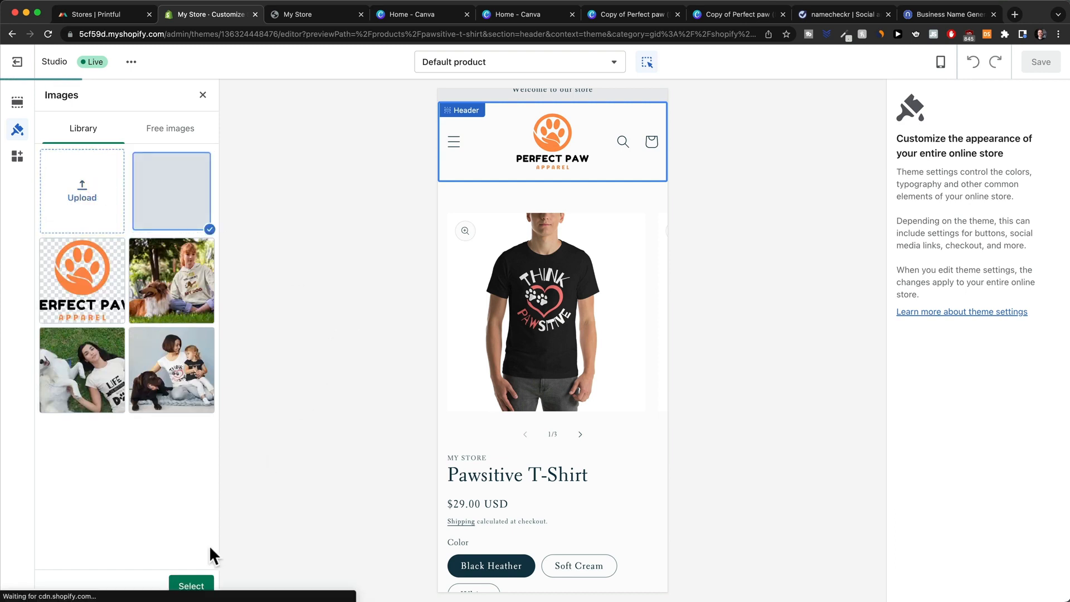
click(191, 583)
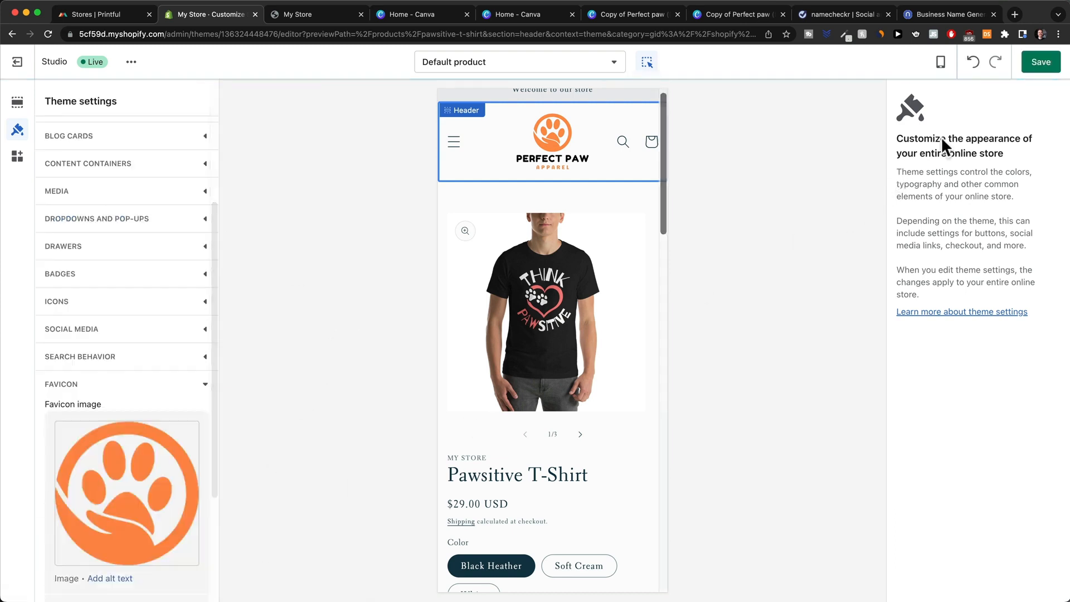
Step: Save the theme and view the live storefront in a new browser tab
click(1040, 61)
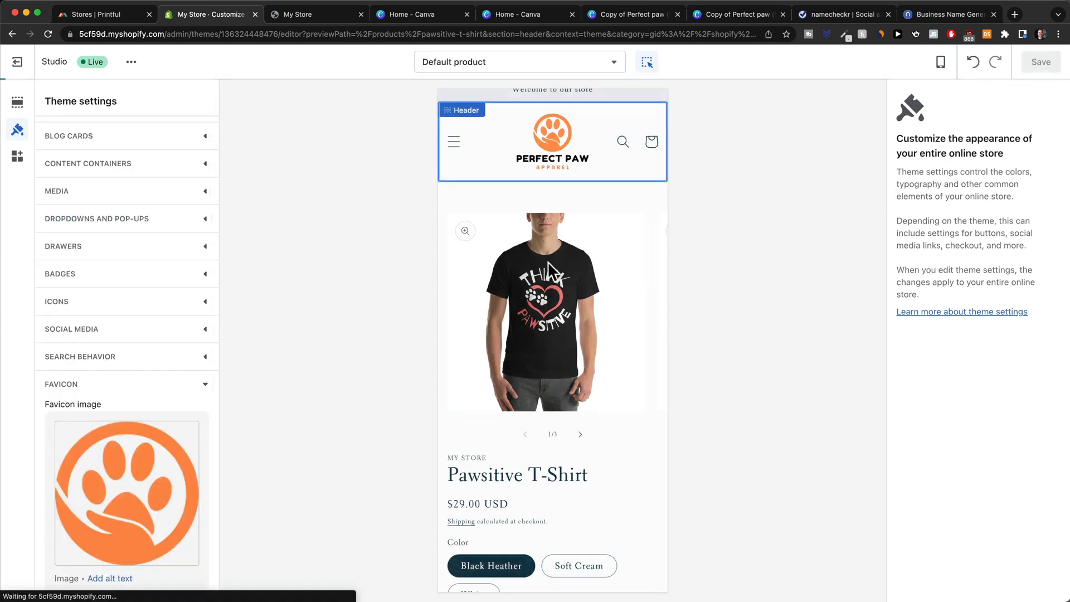
click(131, 62)
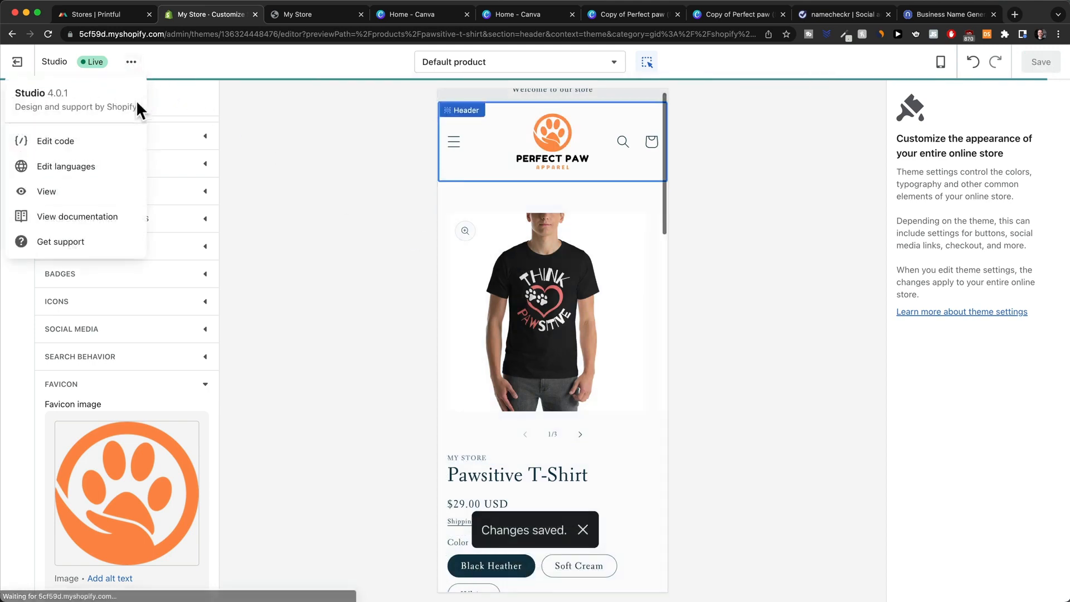
click(46, 192)
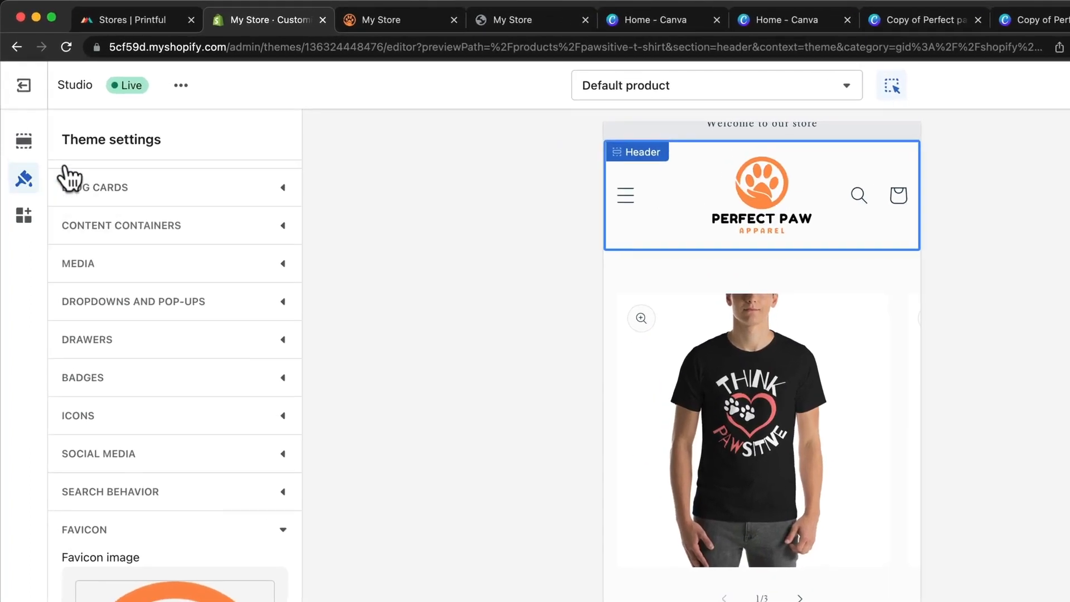
Step: Set the theme's Accent 1 color to orange #F28D01 and check the product page's buttons in the preview
scroll(192, 268, up, 6)
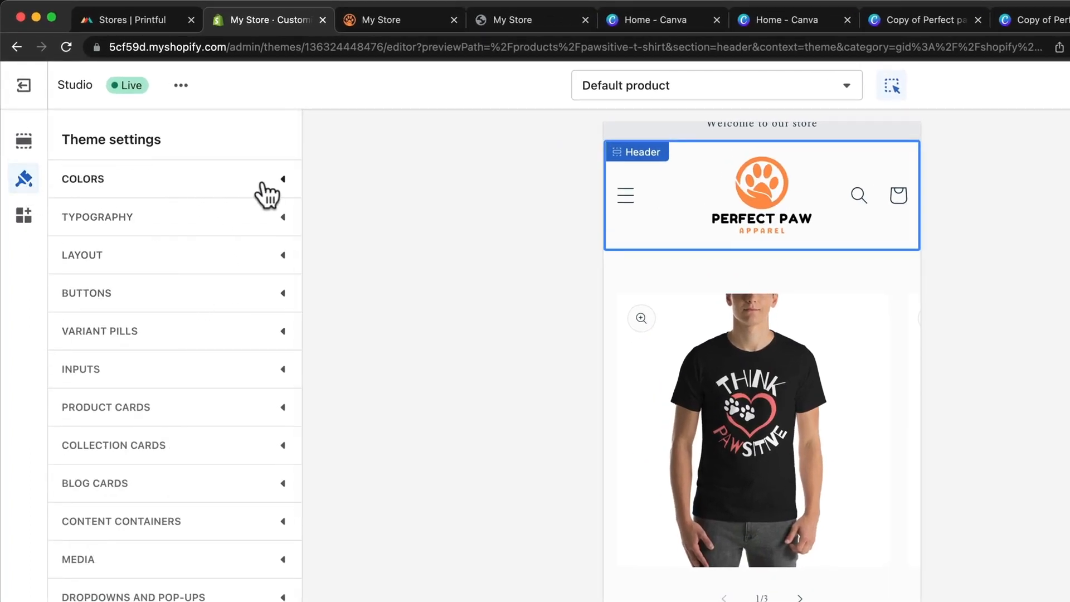
click(268, 193)
scroll(181, 359, down, 3)
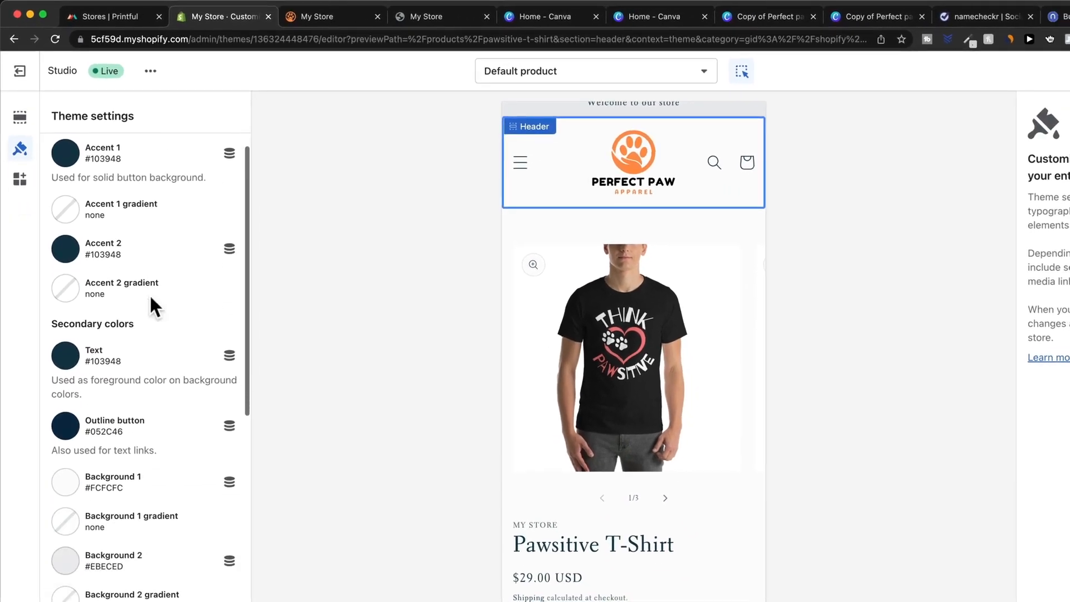
scroll(142, 251, up, 4)
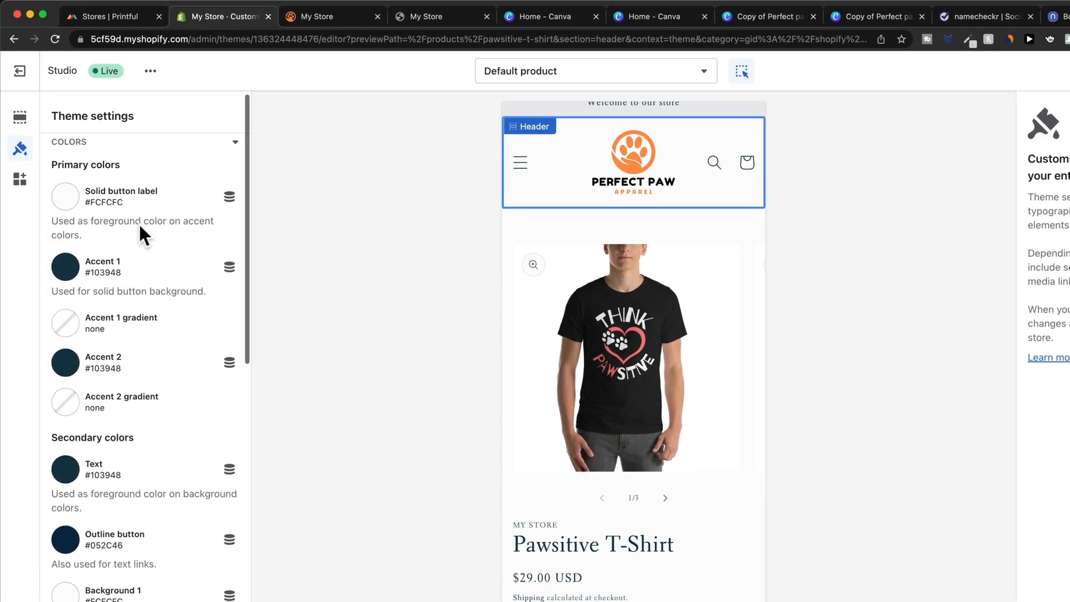
scroll(139, 226, down, 1)
scroll(604, 373, down, 1)
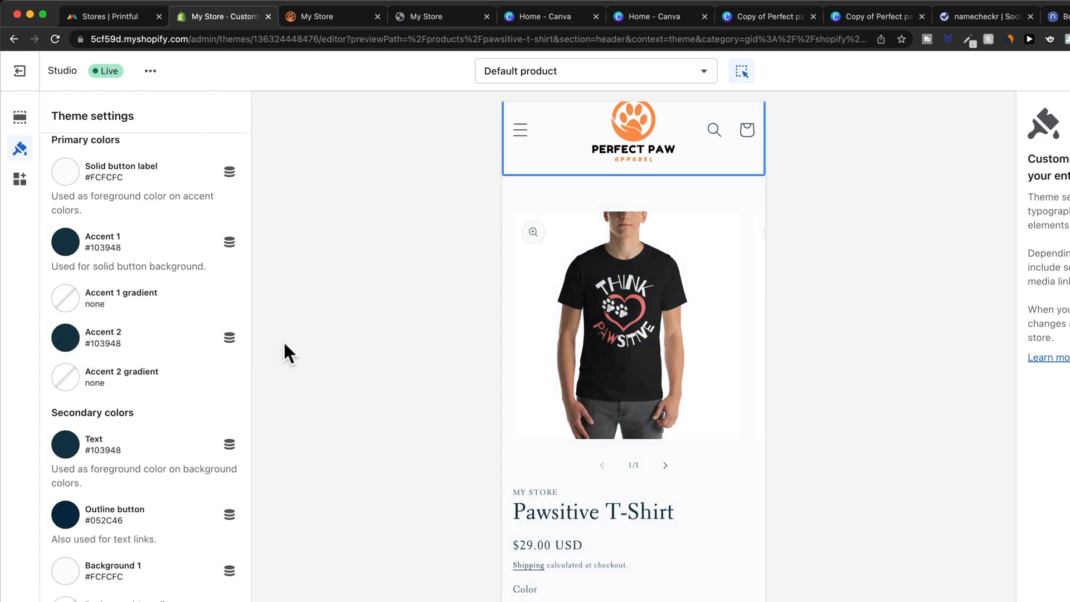
scroll(166, 347, down, 1)
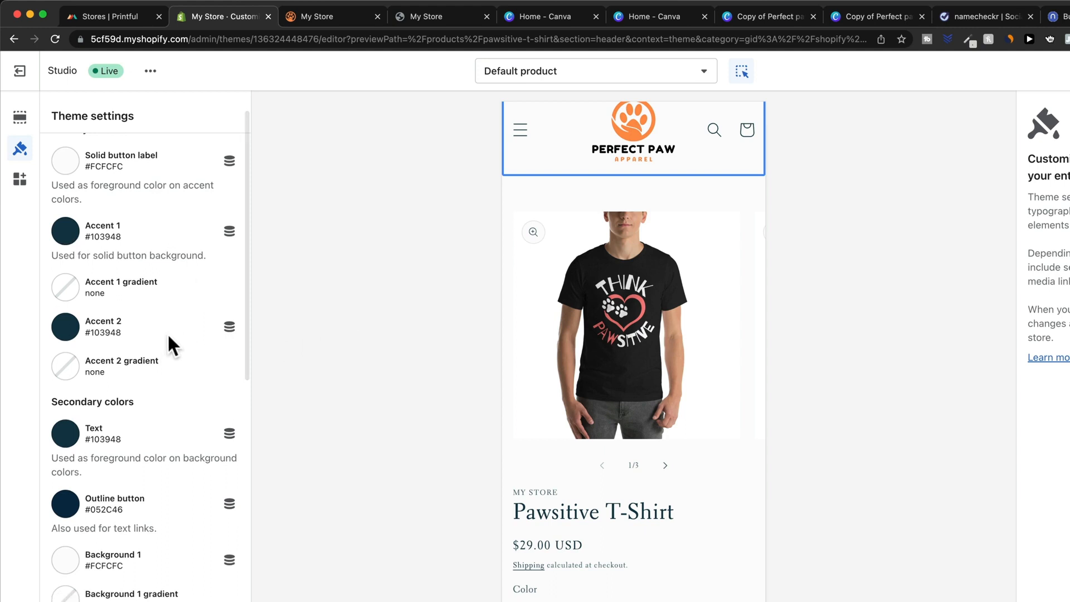
click(65, 234)
click(184, 301)
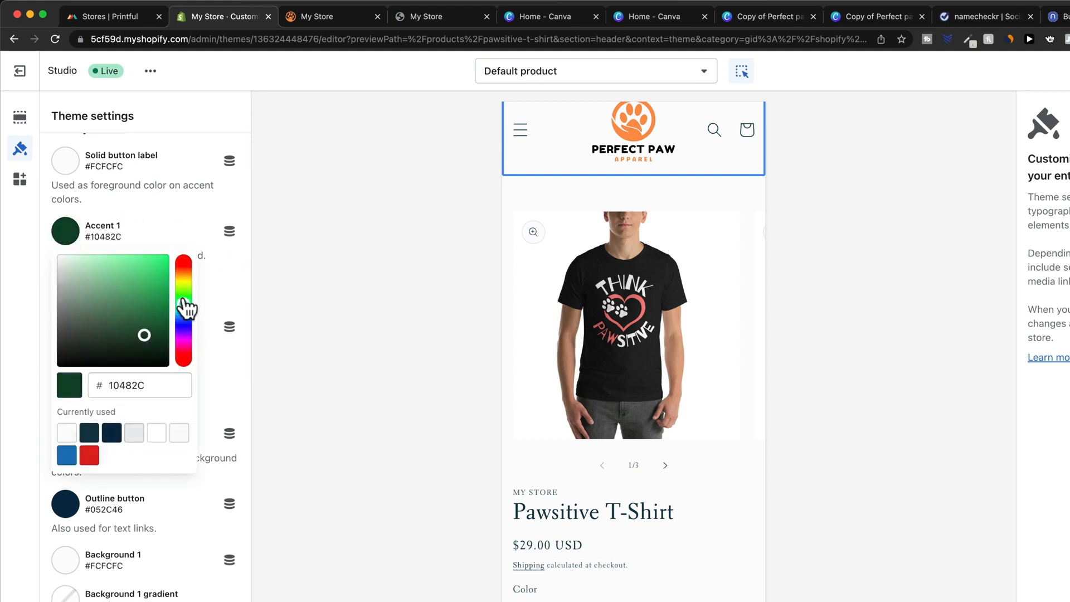
drag(184, 305, 168, 260)
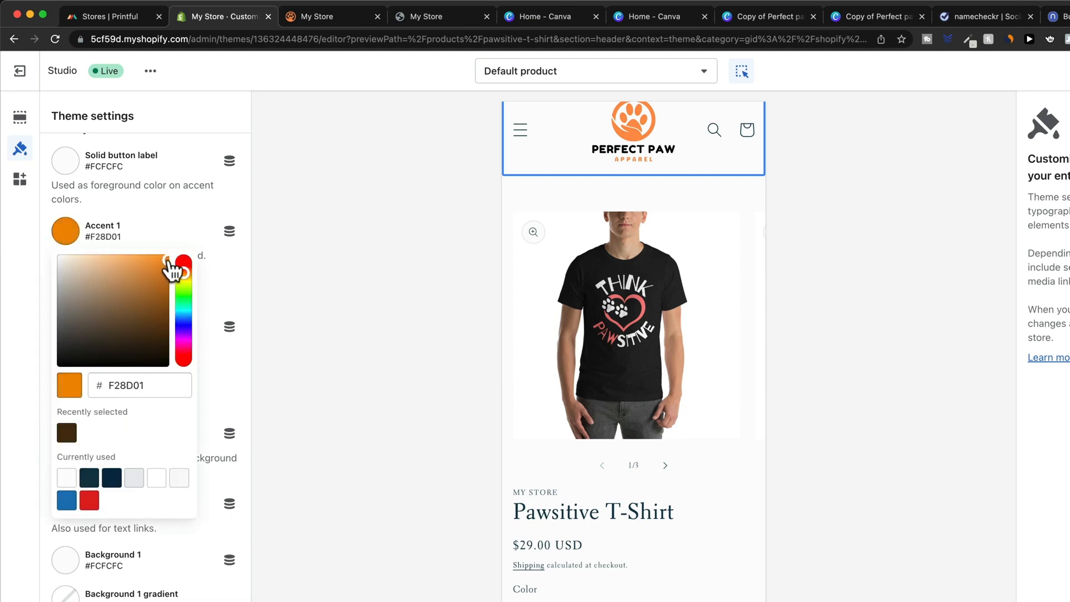
click(290, 258)
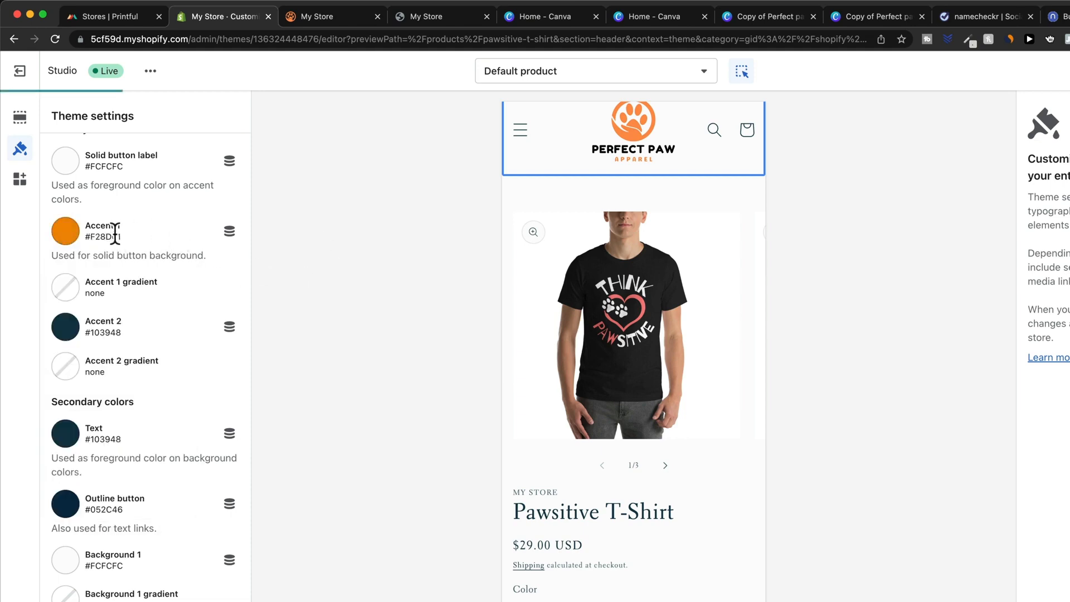
scroll(644, 363, down, 10)
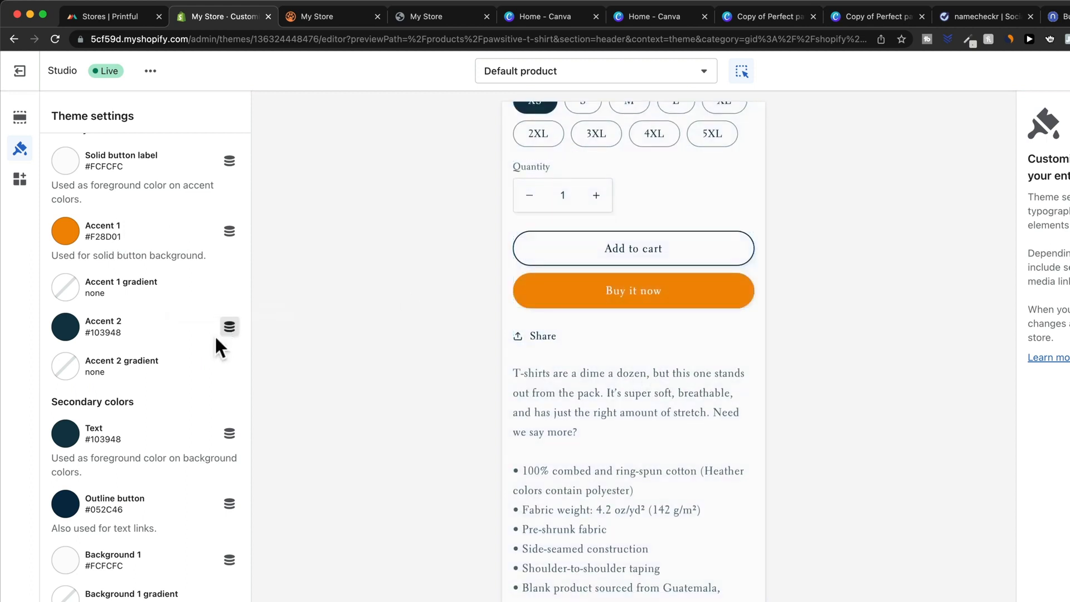
scroll(199, 384, up, 2)
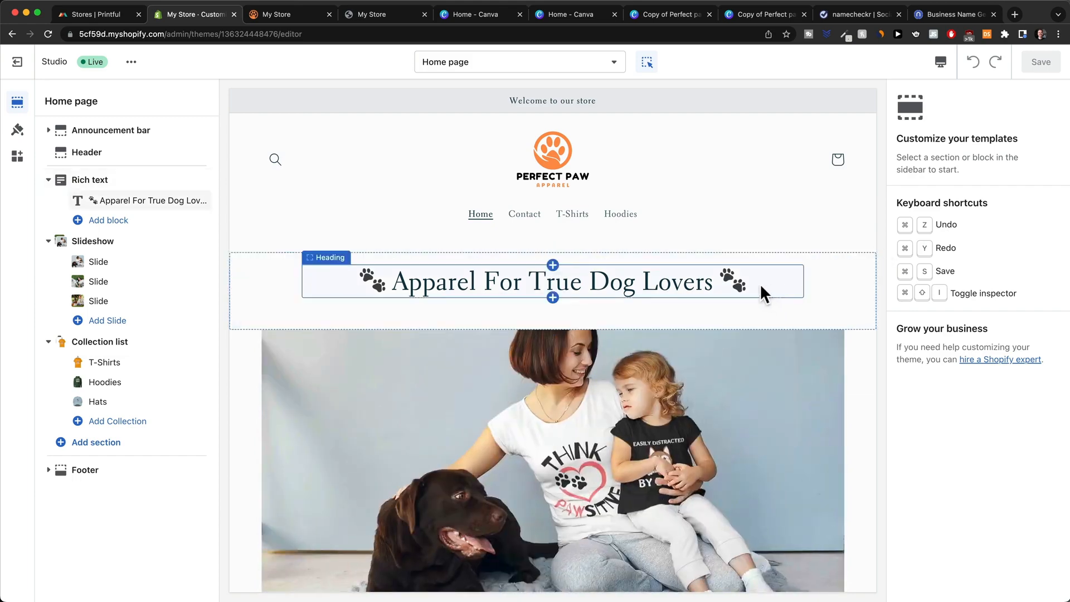
Step: Exit the theme editor and view the existing Contact page's content among the online store's pages
click(23, 62)
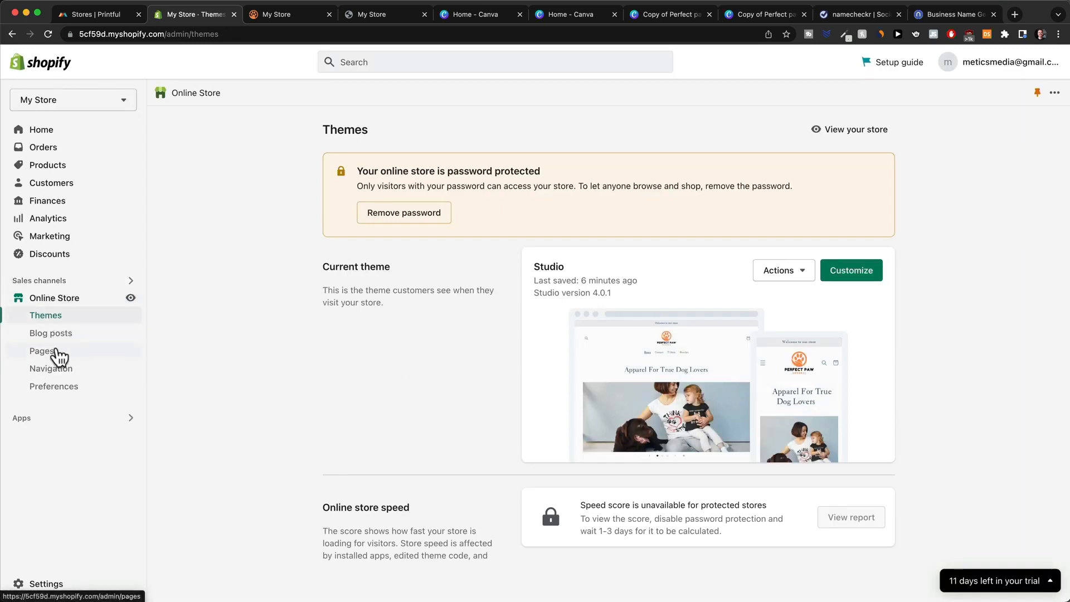
click(57, 351)
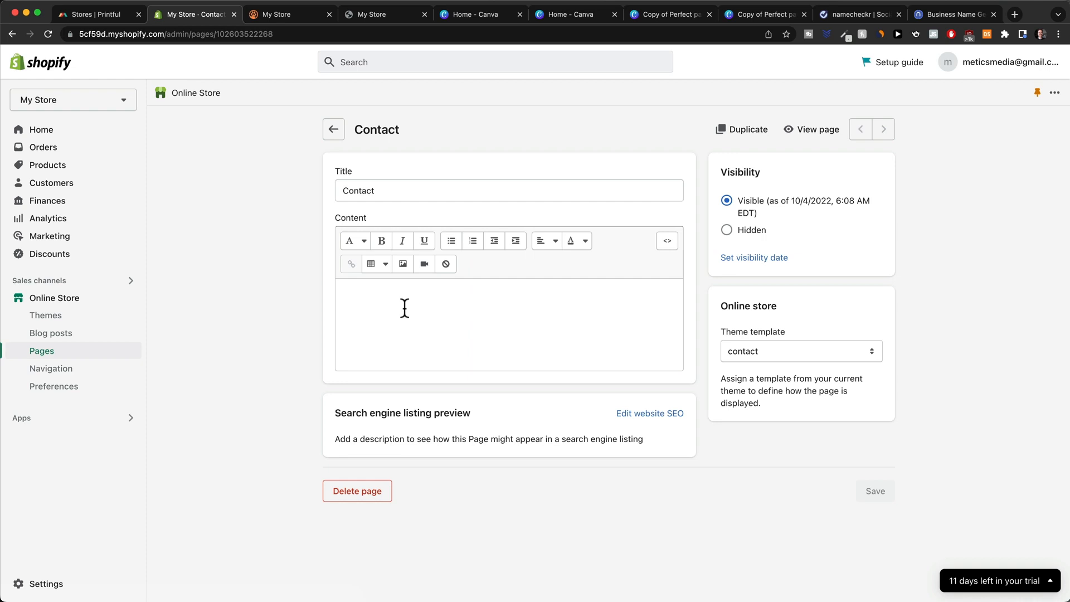
click(333, 130)
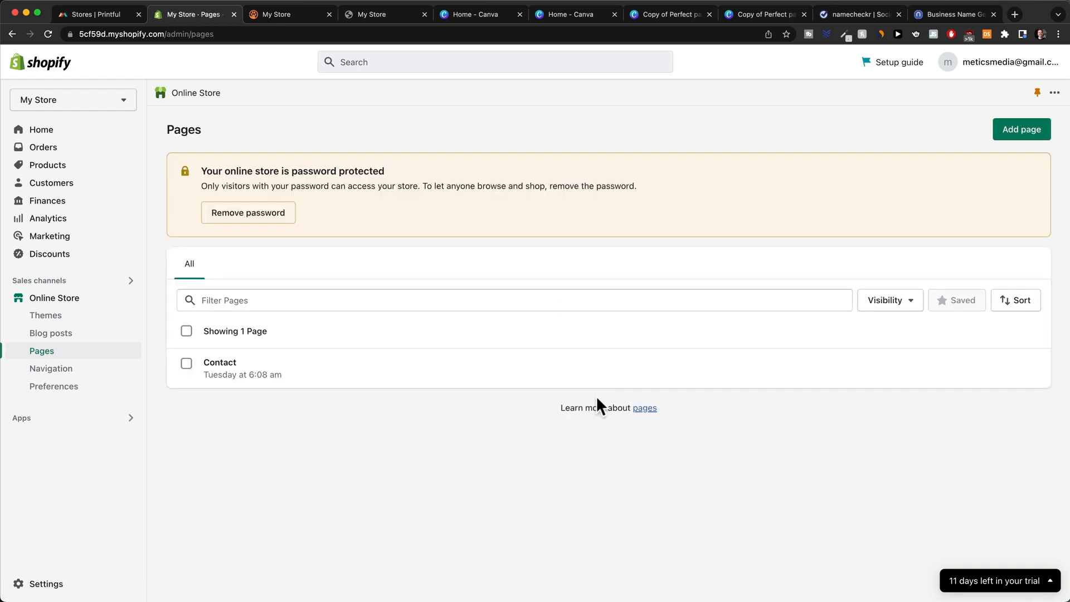
Step: Create and save a new store page titled "Our Mission" with the content left empty
click(1021, 129)
click(439, 189)
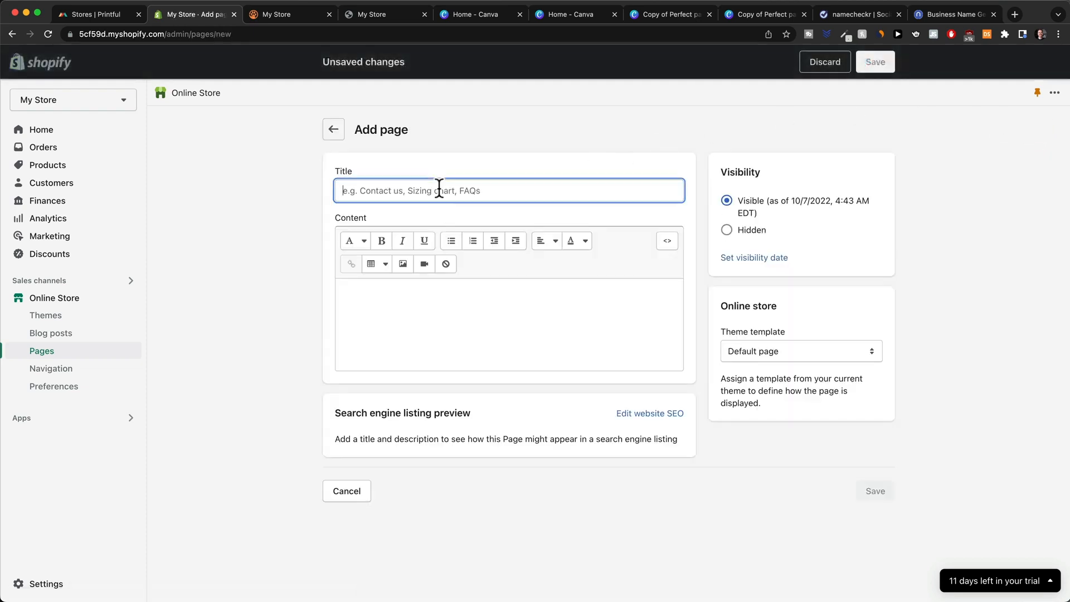
text(Our Mission)
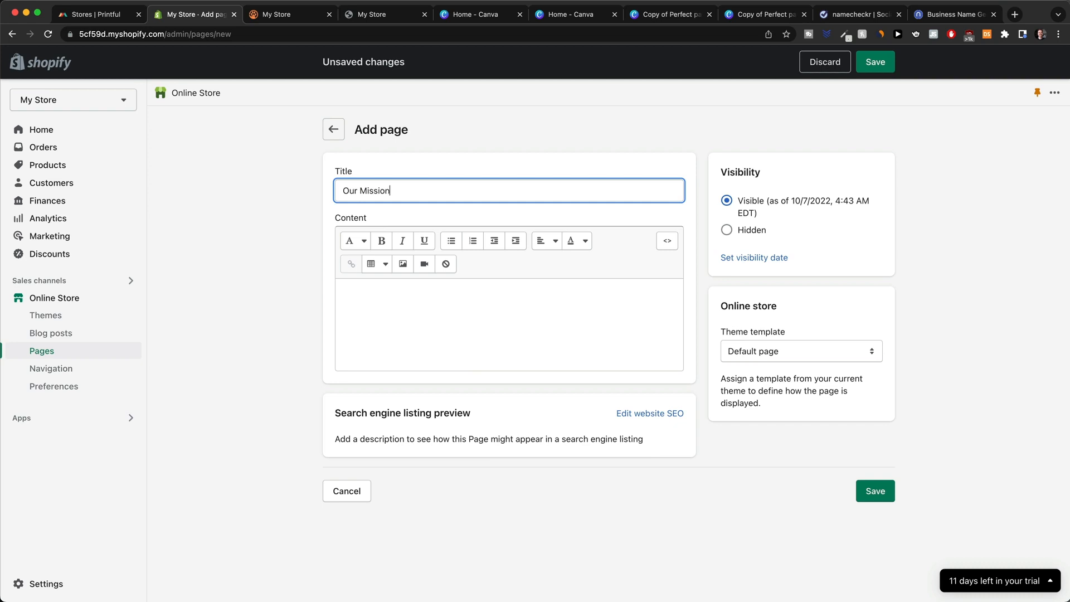
click(442, 287)
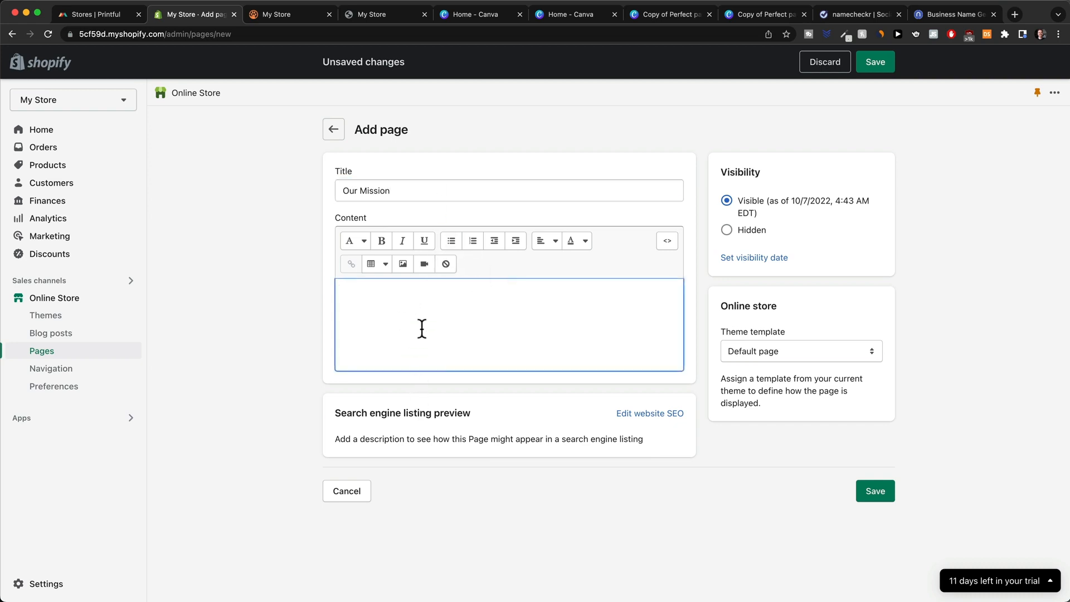
click(877, 492)
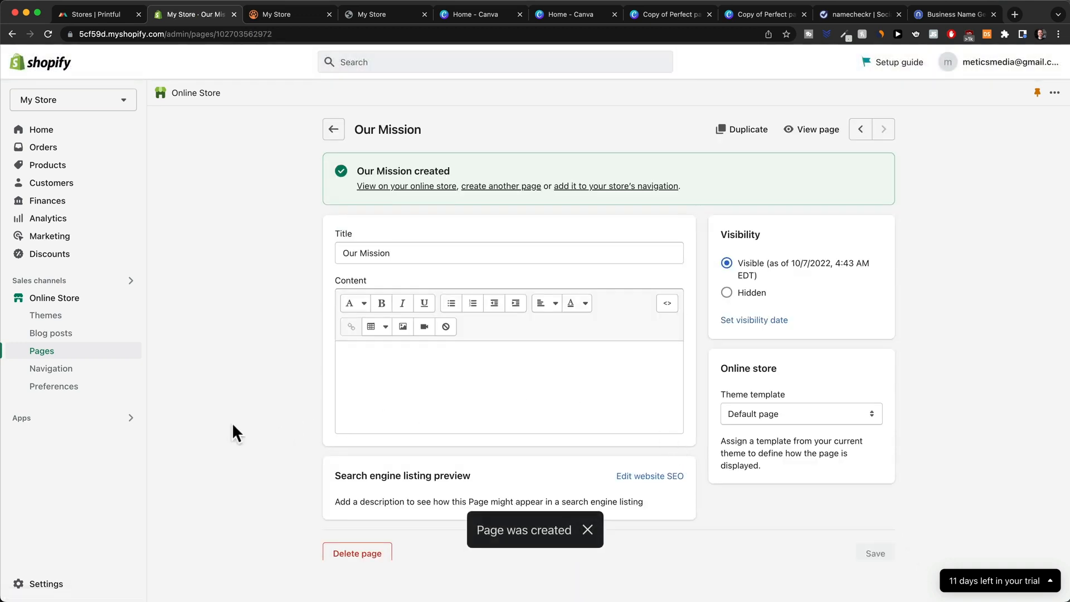
Step: Add the Our Mission page as an item in the store's Main menu and save the menu
click(63, 371)
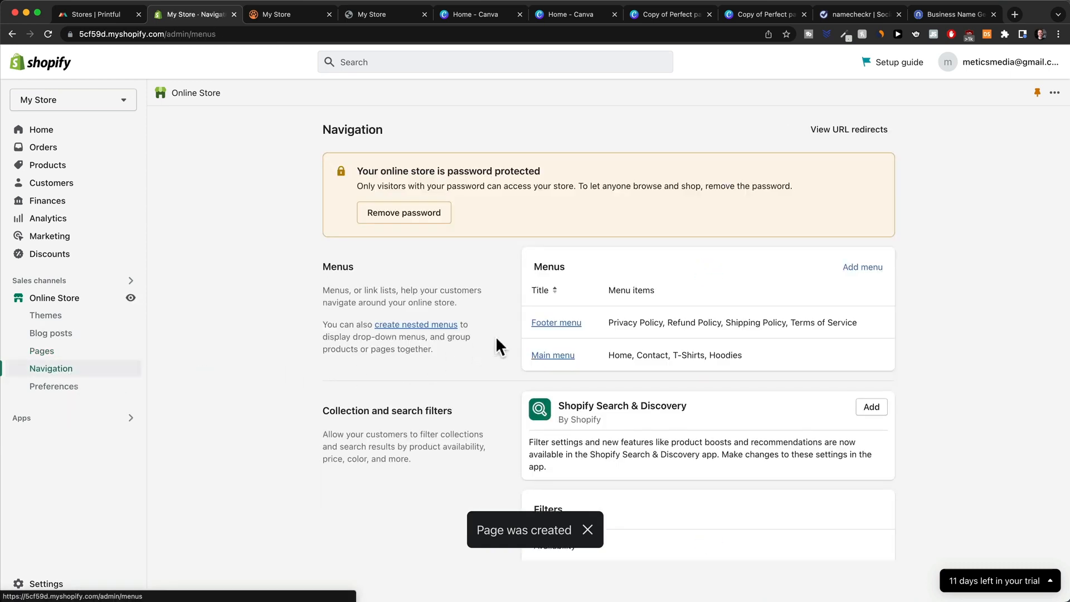
click(565, 357)
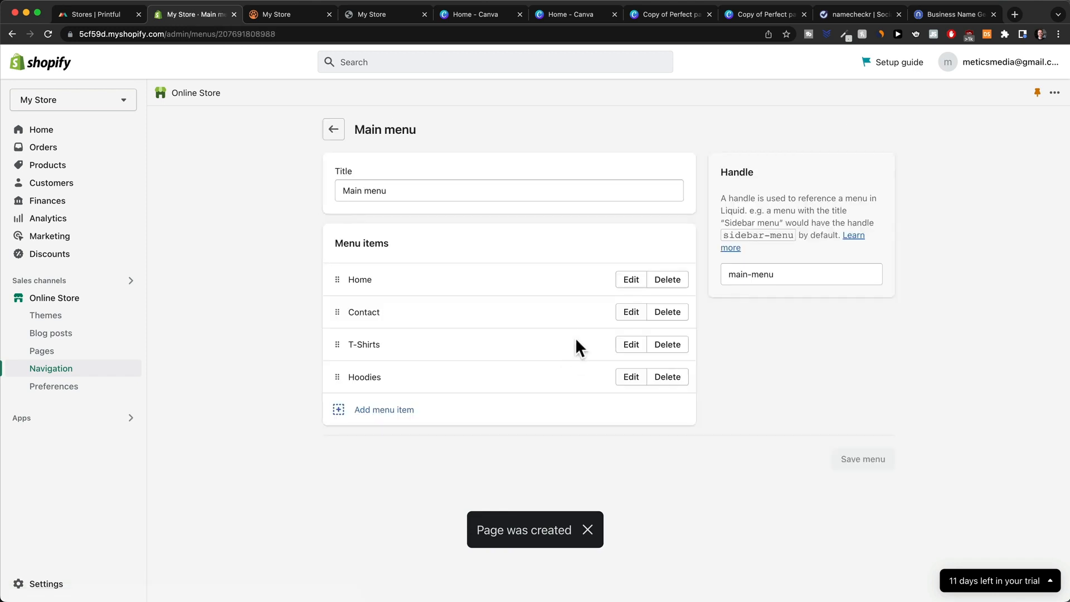
click(400, 419)
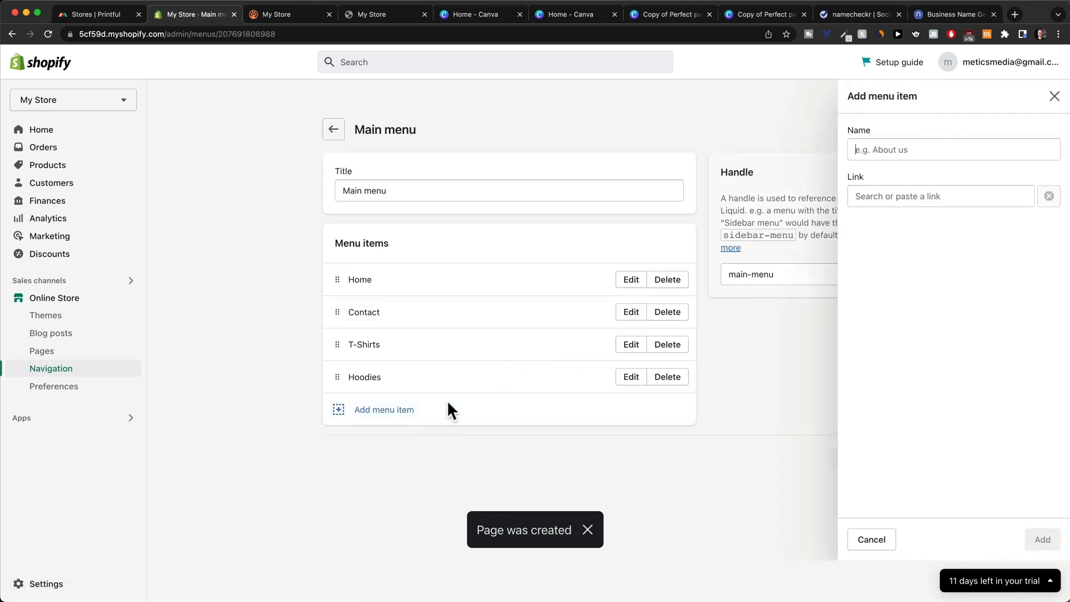
click(906, 198)
click(908, 321)
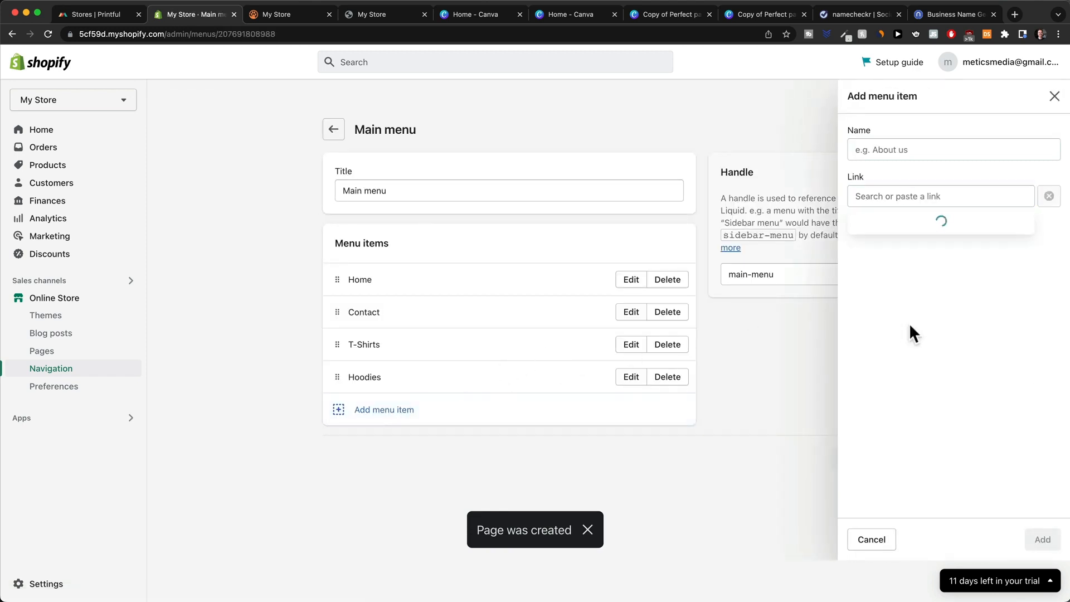
click(919, 274)
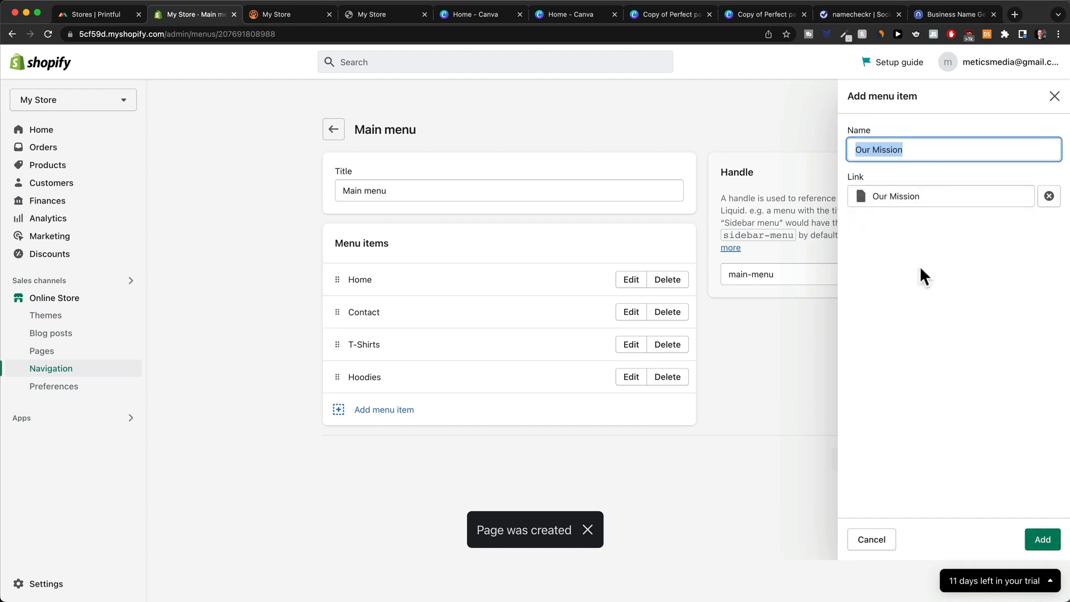
click(1042, 539)
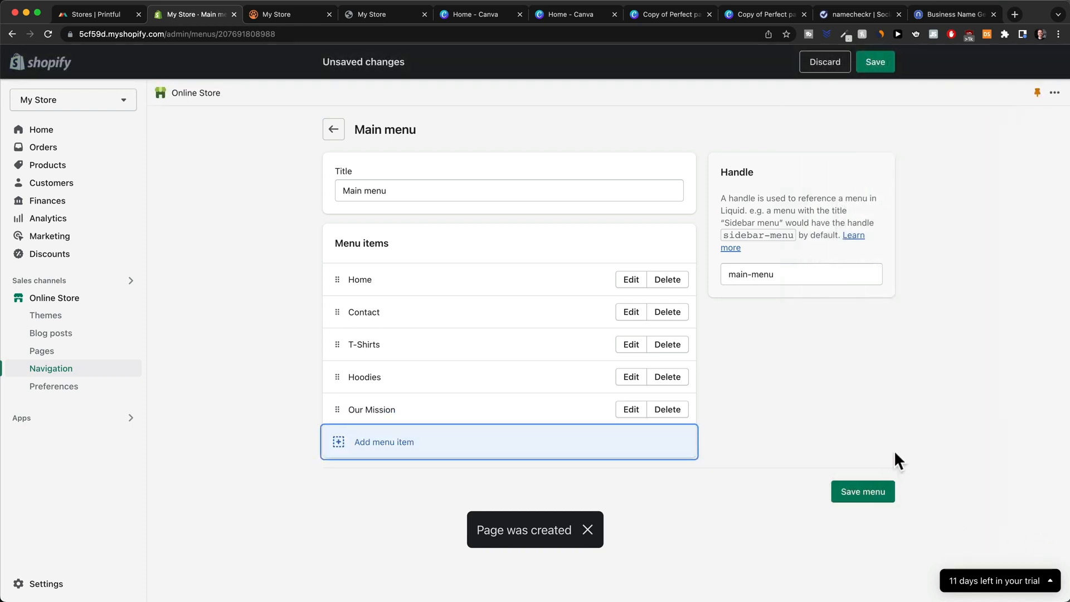
click(887, 62)
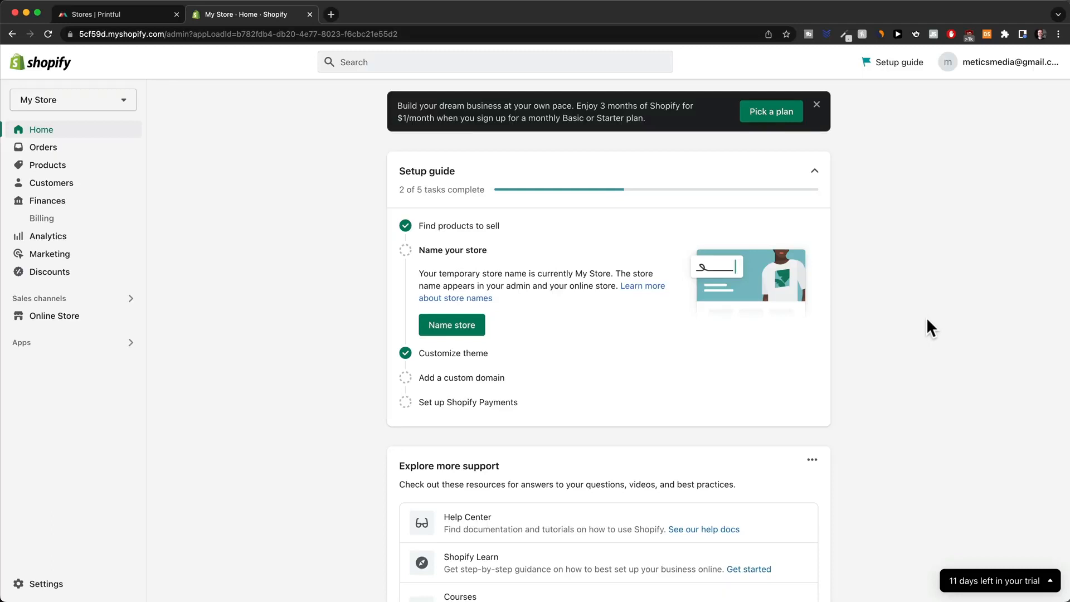
Step: Choose the Basic Shopify plan with the Monthly billing cycle and start the plan
click(760, 117)
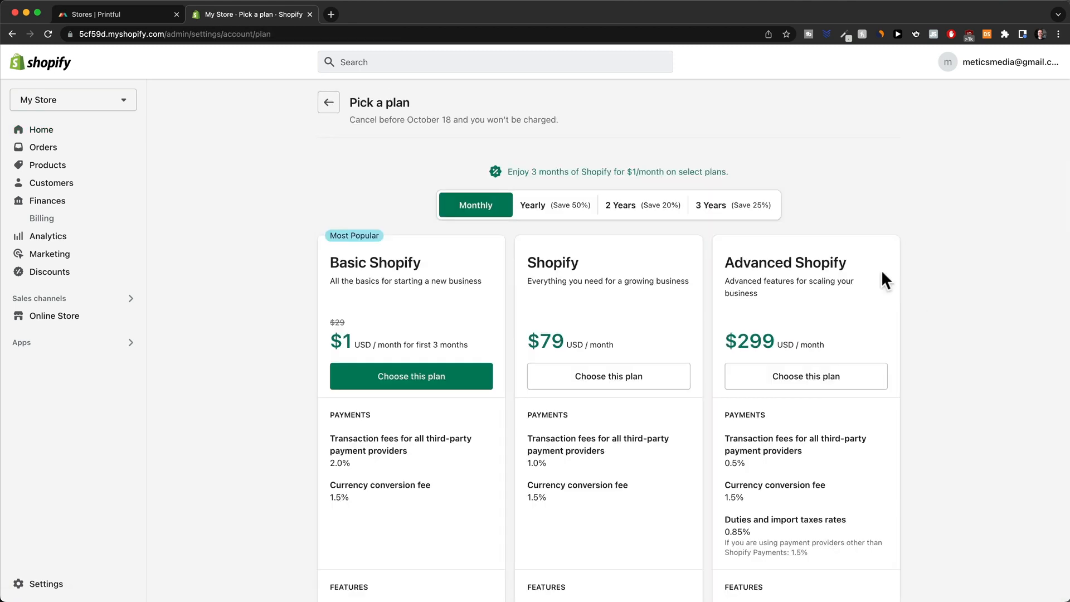
scroll(880, 279, down, 3)
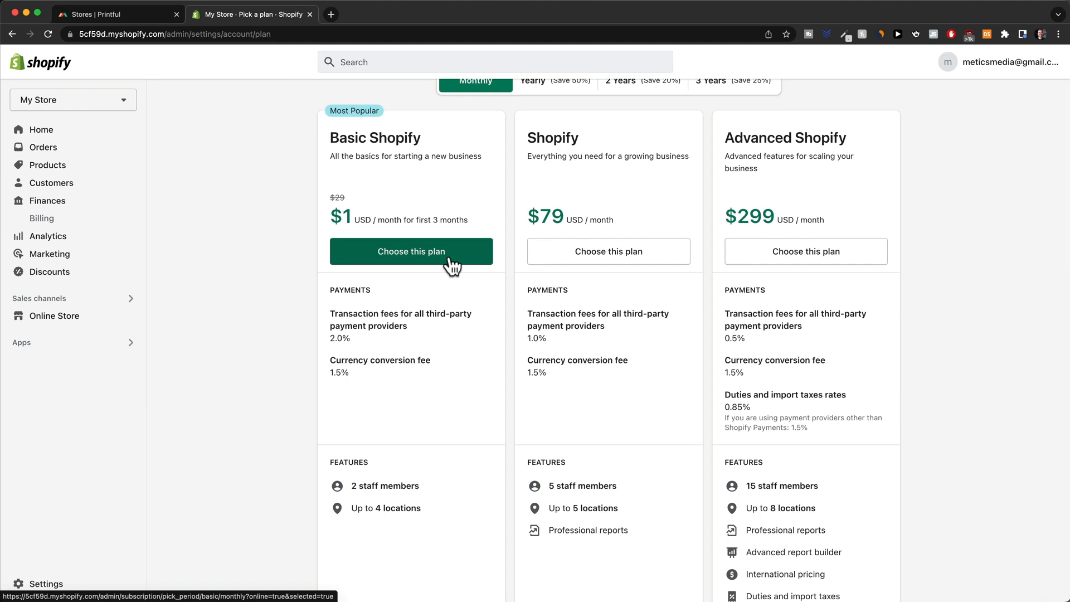
click(437, 254)
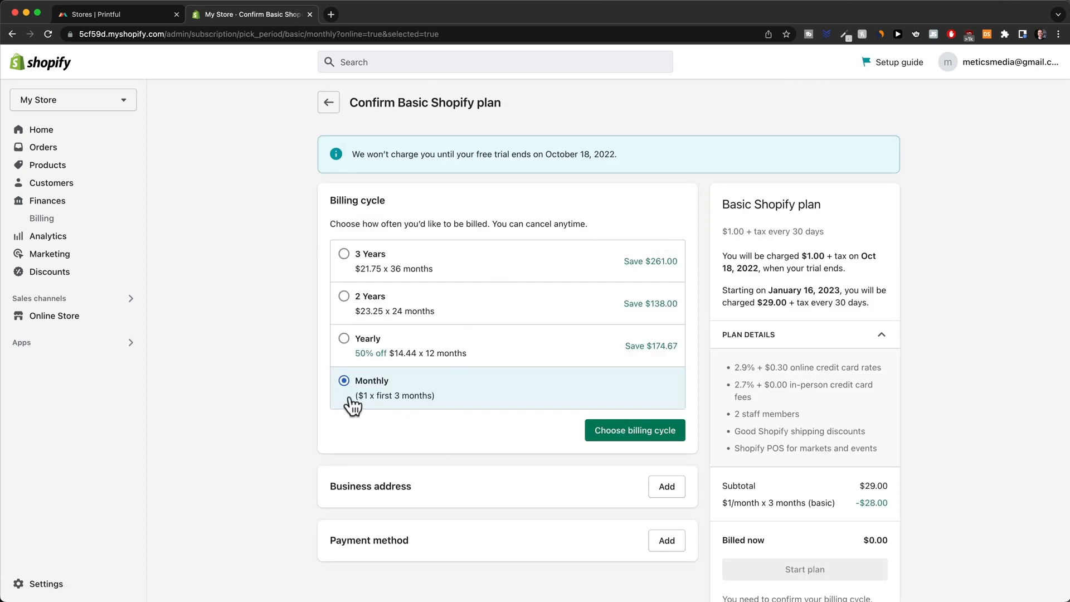
click(601, 429)
scroll(614, 429, down, 3)
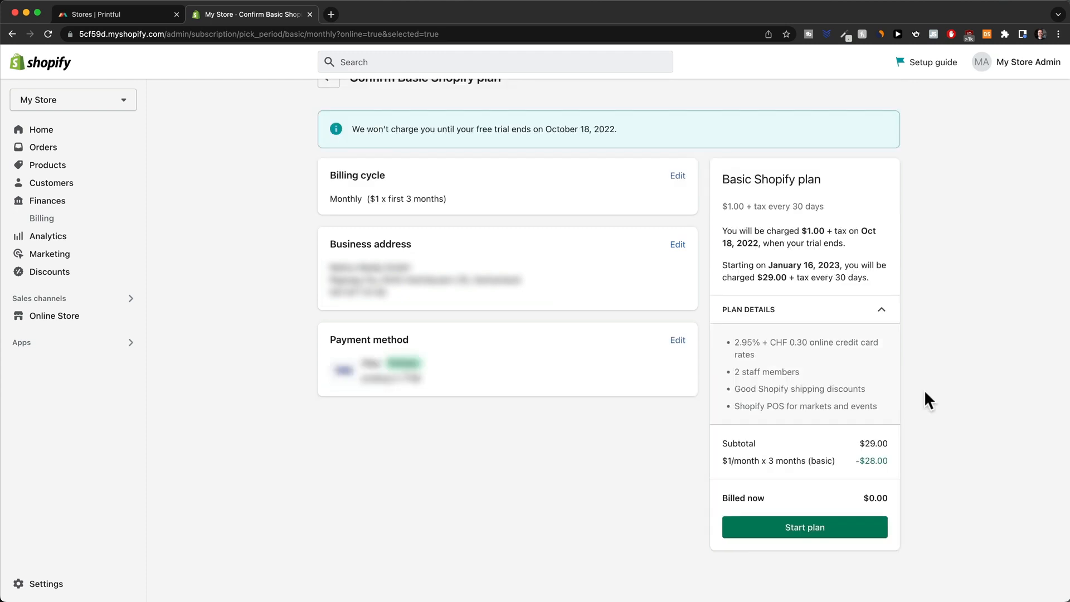
click(800, 530)
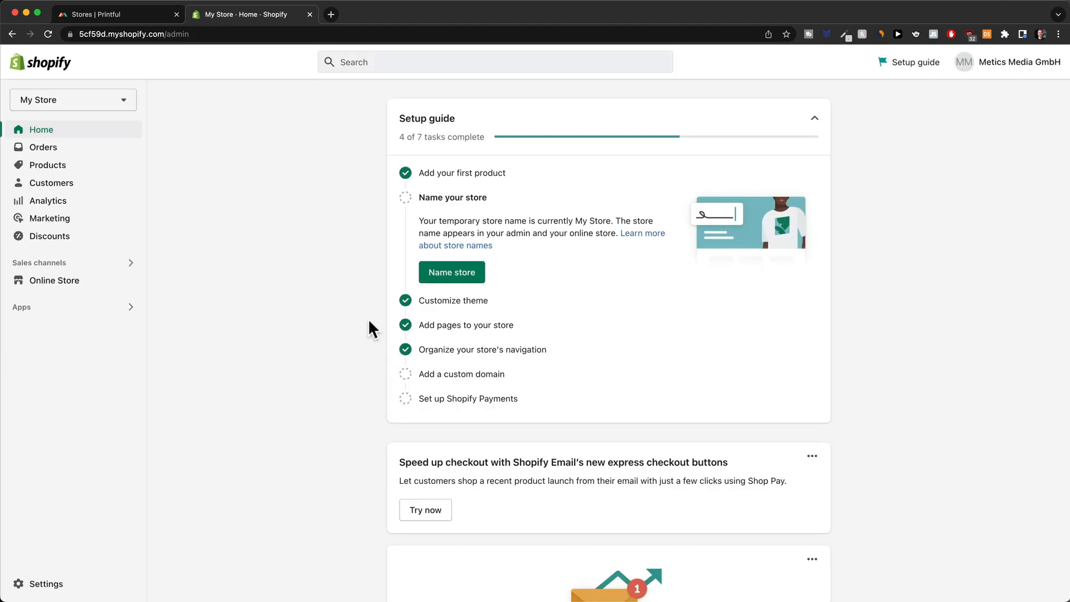
Step: In the store details settings, set both the store name and the legal company name to "Perfect Paw Apparel"
click(49, 583)
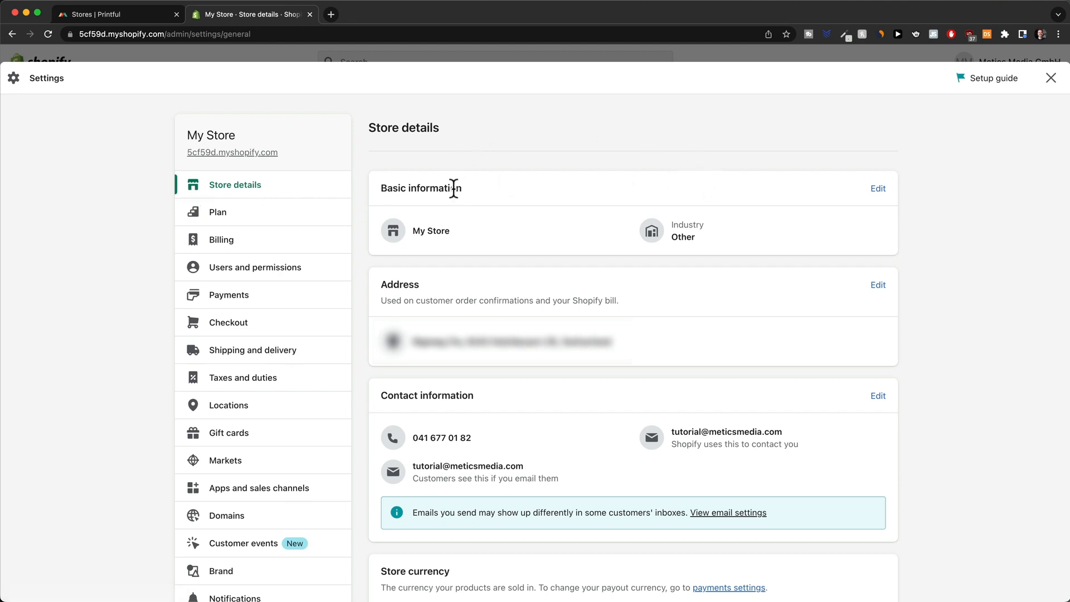
click(877, 189)
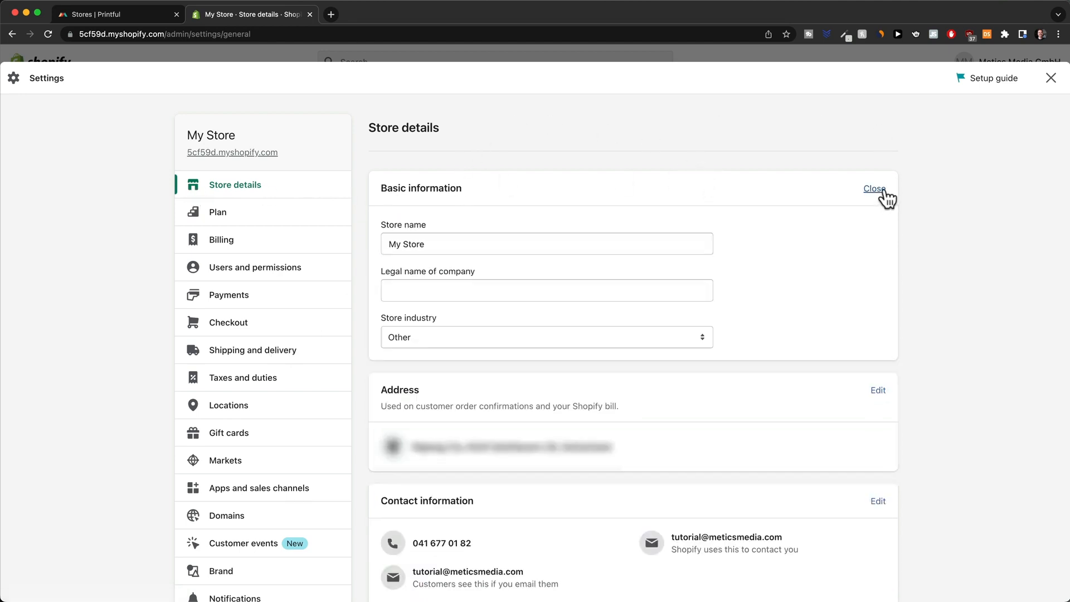
drag(442, 241, 365, 244)
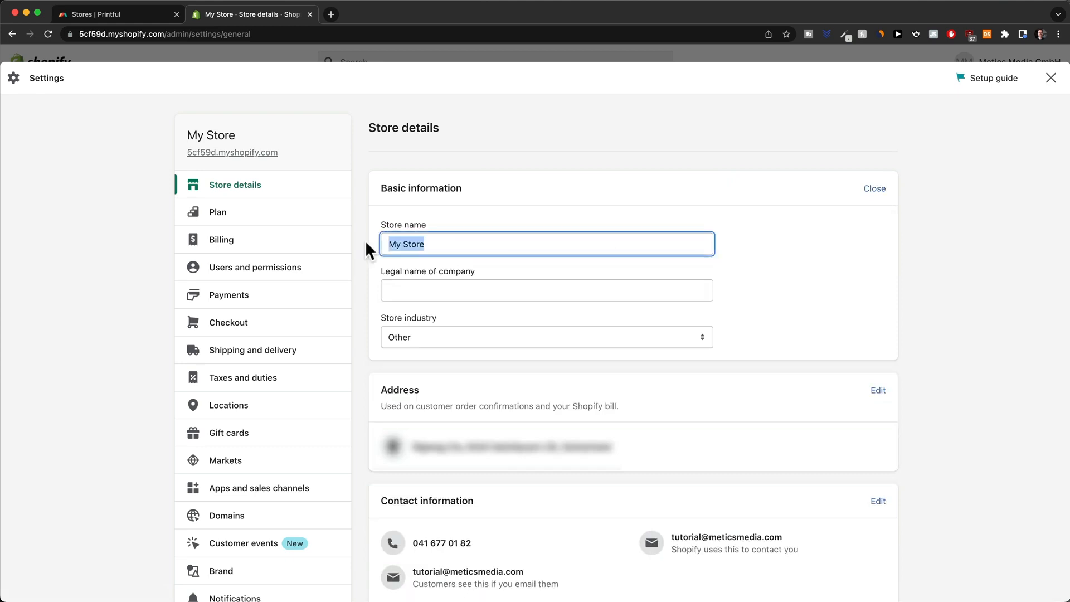
text(Perfect P)
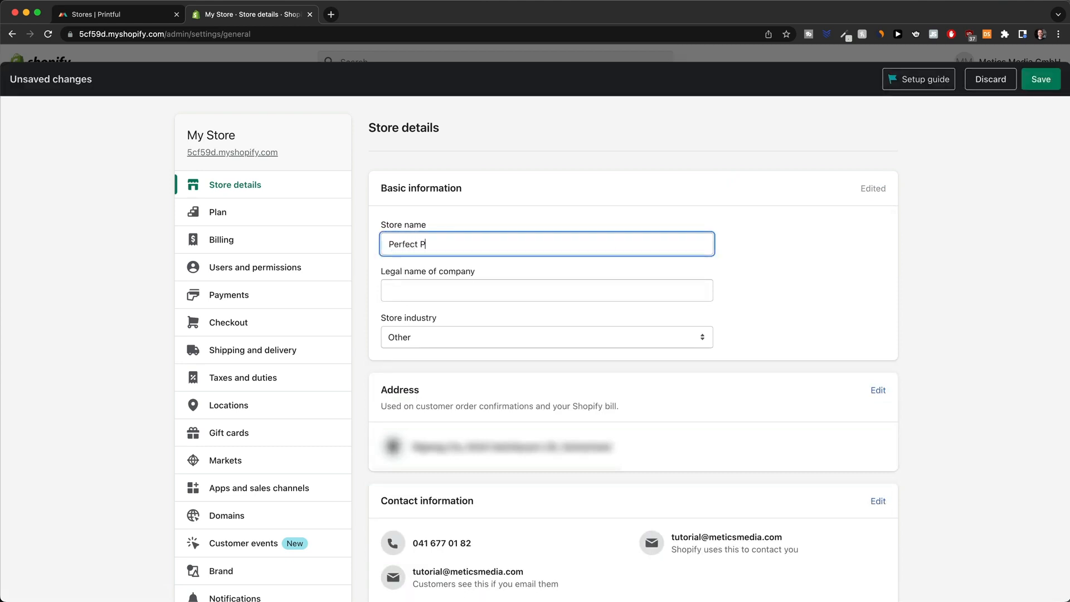
text(aw Apparel)
key(BackSpace)
key(BackSpace)
text(el)
drag(478, 241, 368, 241)
key(super+c)
click(441, 290)
key(super+v)
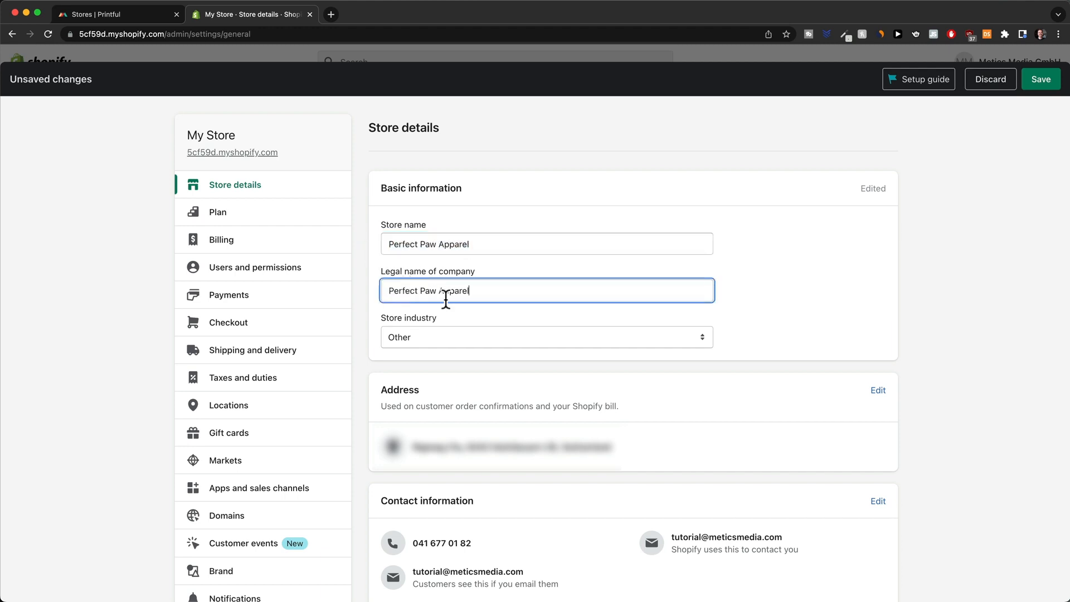
Step: Set the store industry to Clothing, review the contact, currency and format settings, and save the store details
click(429, 336)
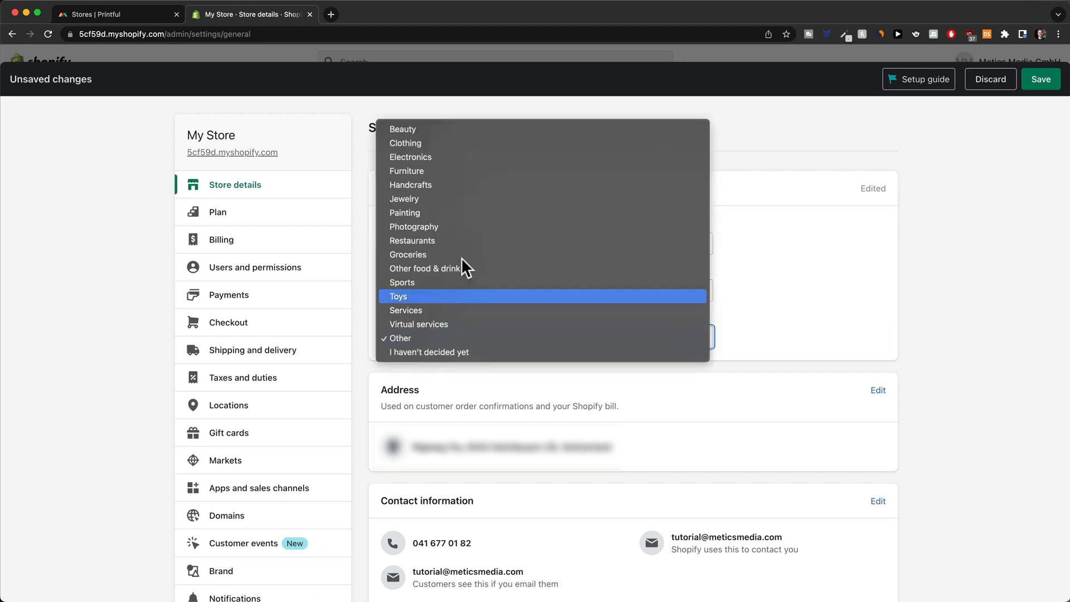
click(448, 145)
scroll(971, 316, down, 3)
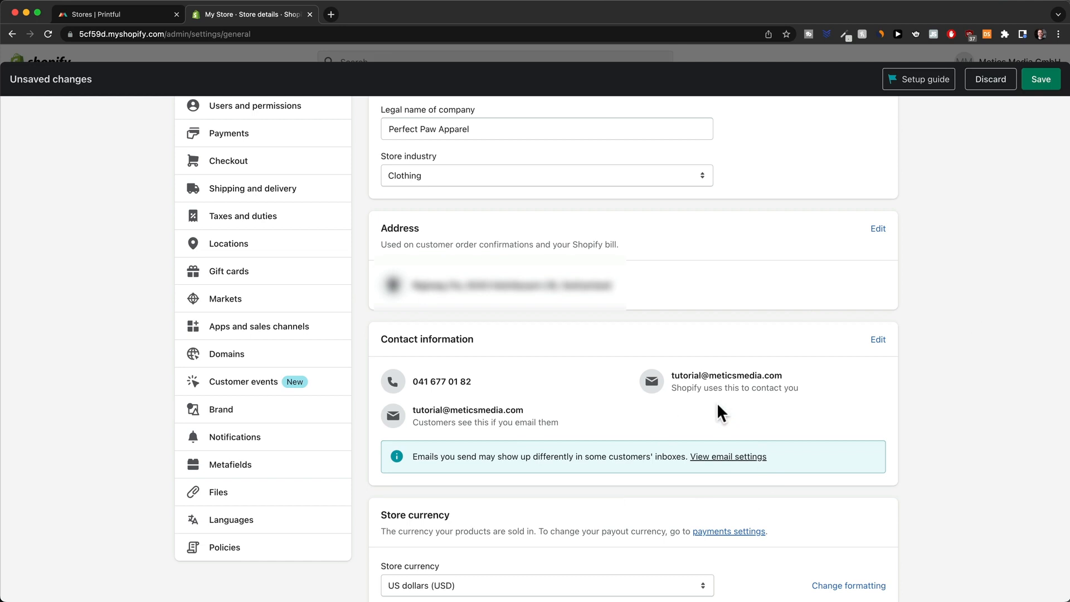
scroll(953, 456, down, 5)
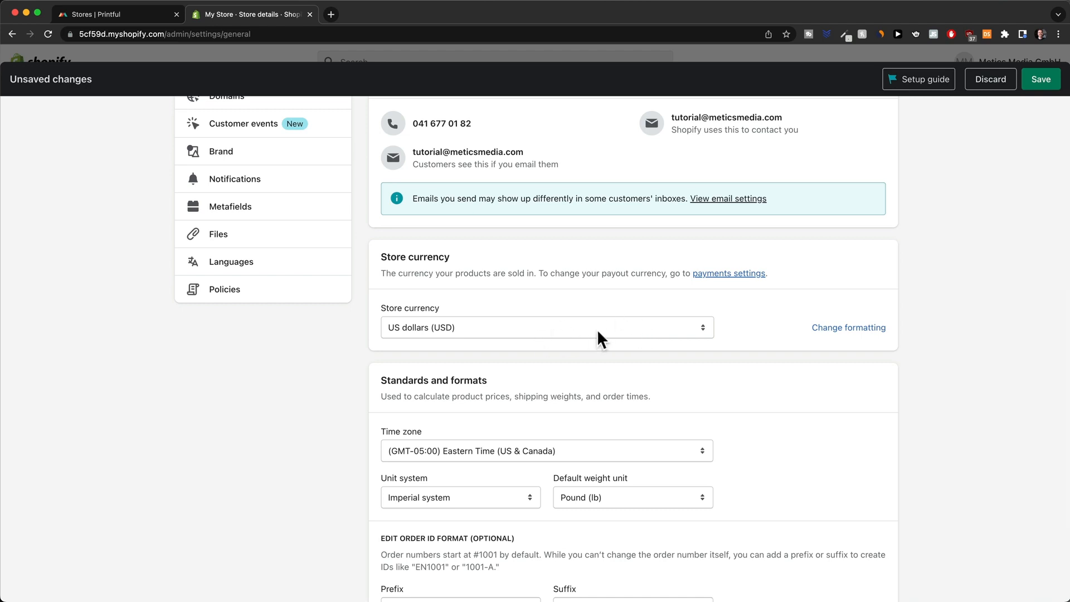
scroll(787, 320, down, 3)
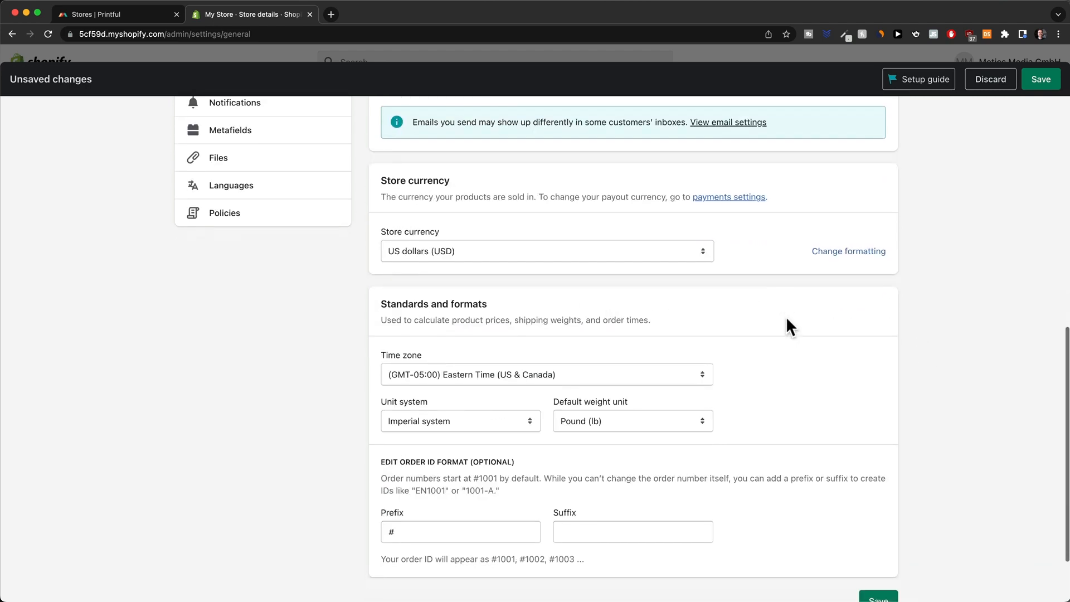
scroll(787, 319, down, 3)
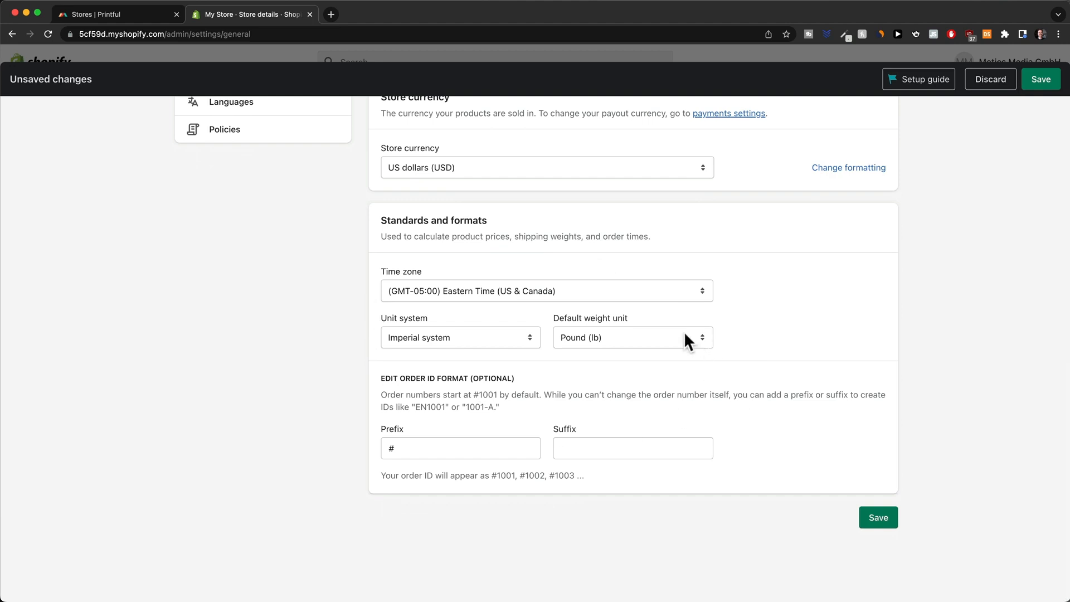
click(876, 518)
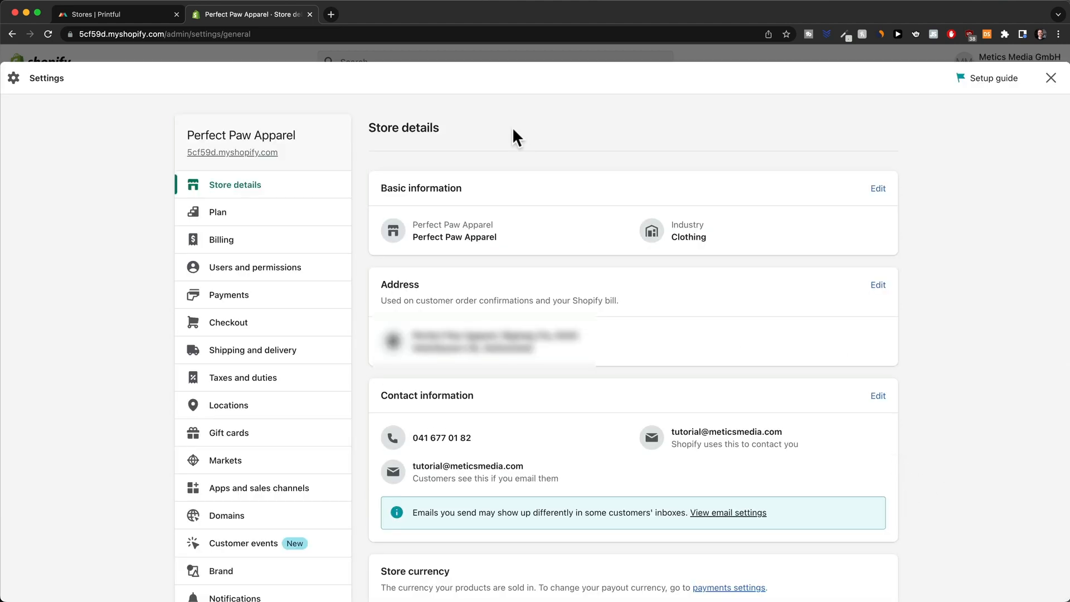
Step: Activate Shopify Payments in the payment settings by completing the account setup and setting up two-step authentication
click(239, 298)
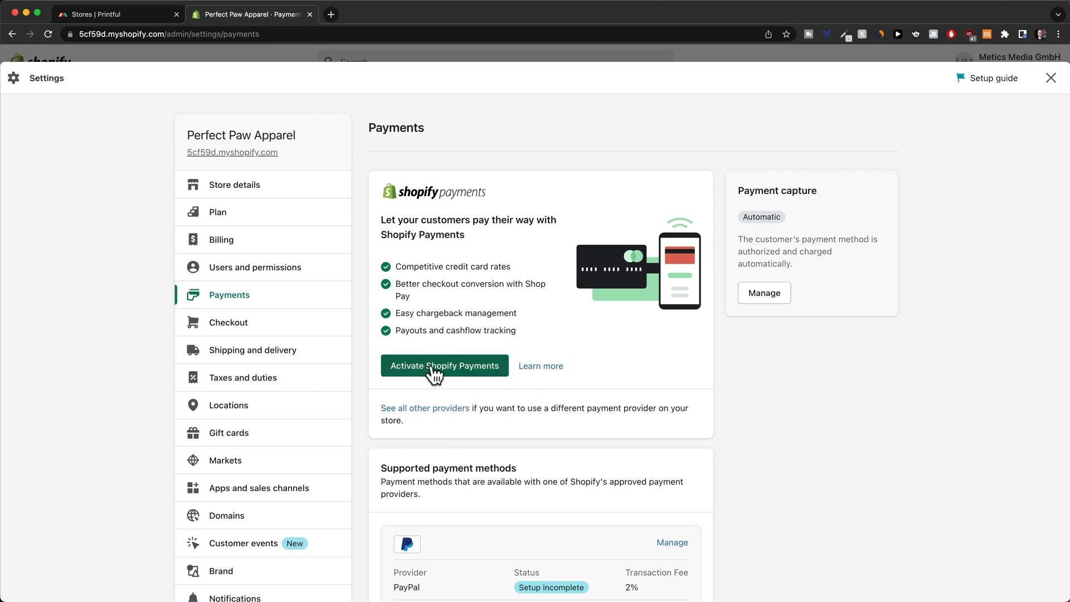
click(428, 367)
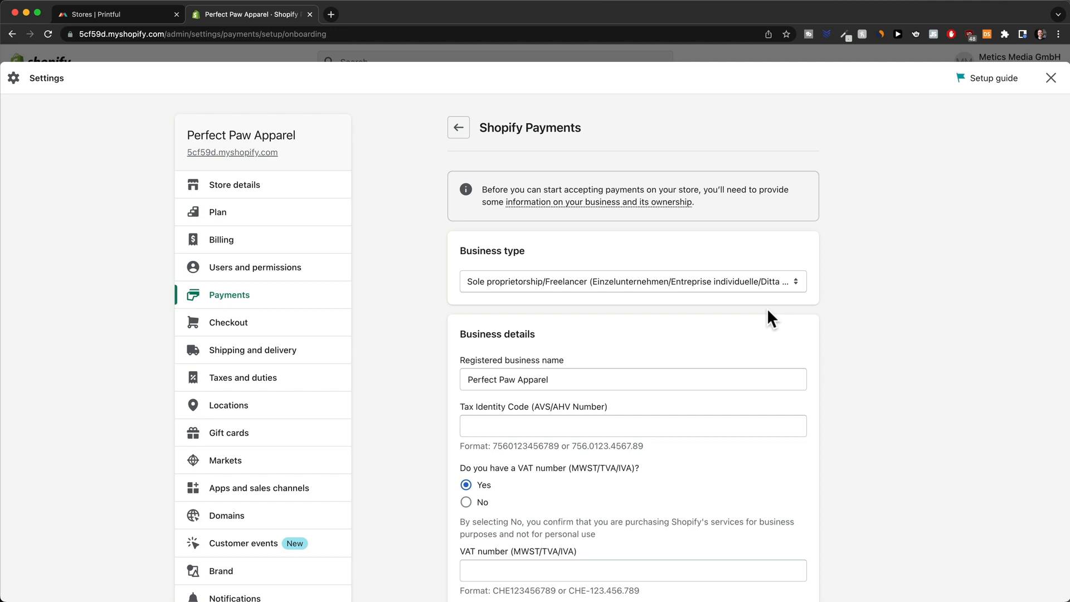
scroll(852, 523, down, 20)
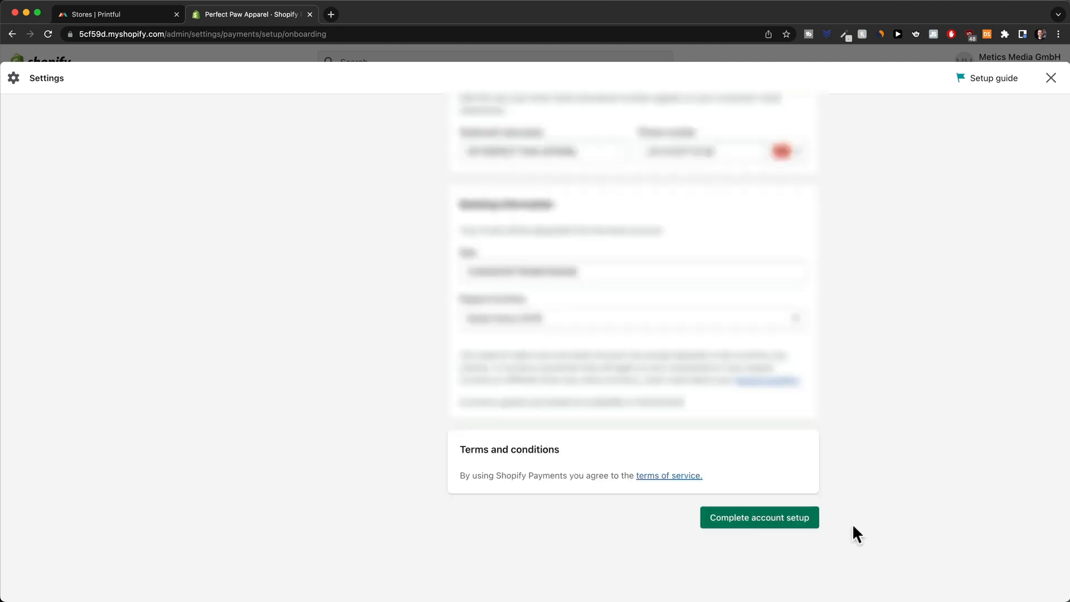
click(757, 521)
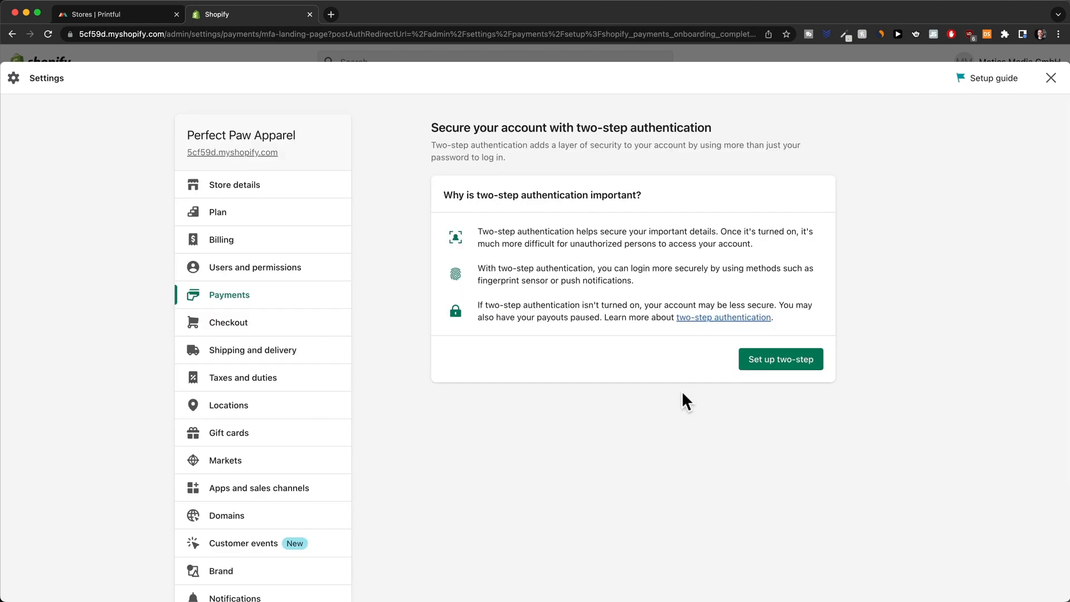
click(785, 363)
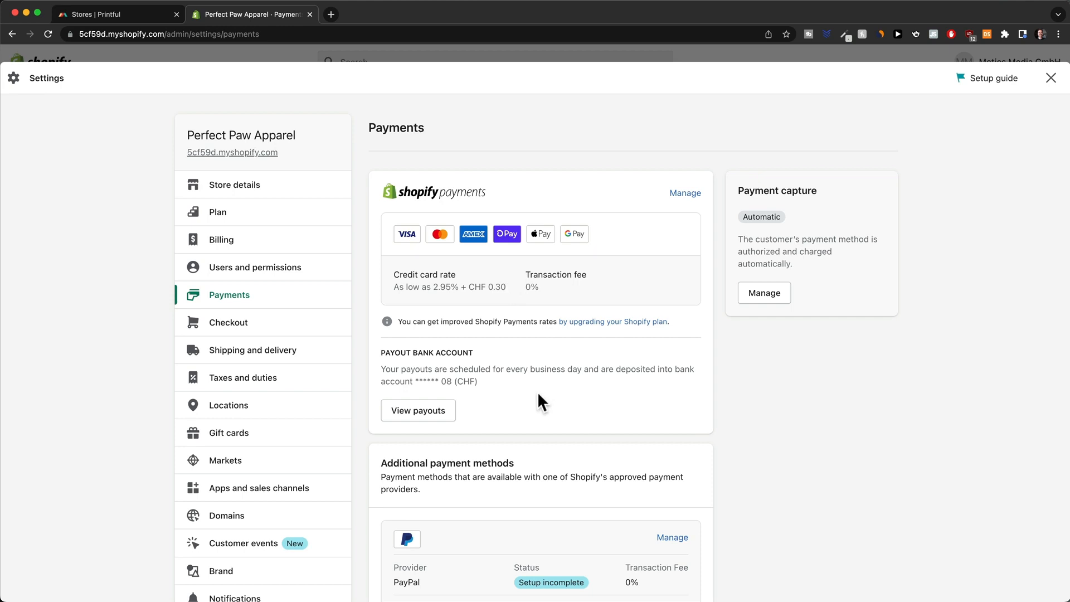
Step: Review the additional payment methods and open the PayPal Express Checkout settings to check the account's setup
scroll(537, 392, down, 5)
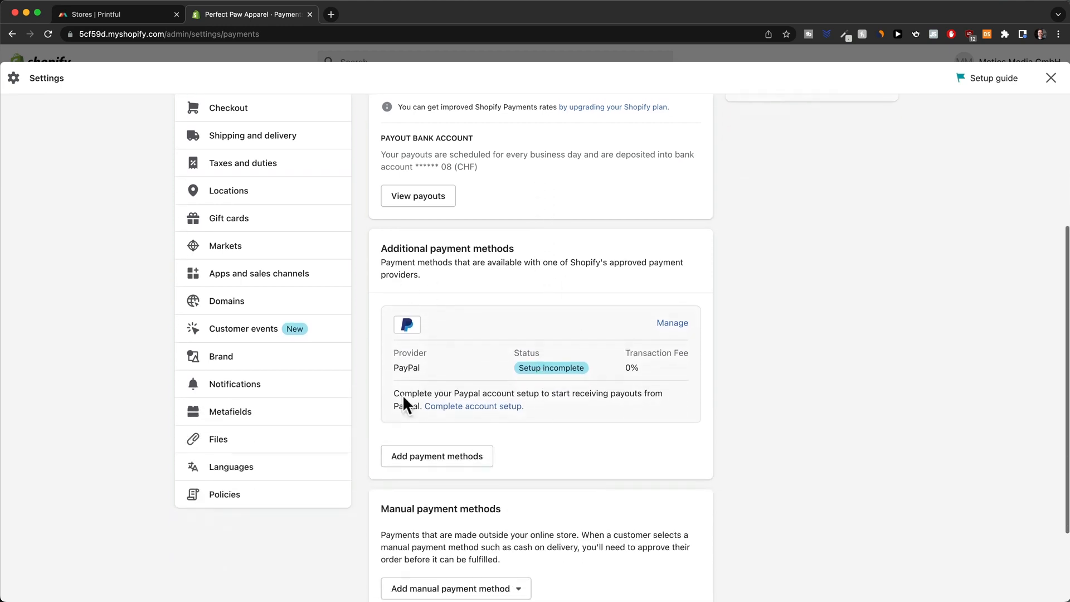
scroll(538, 429, down, 1)
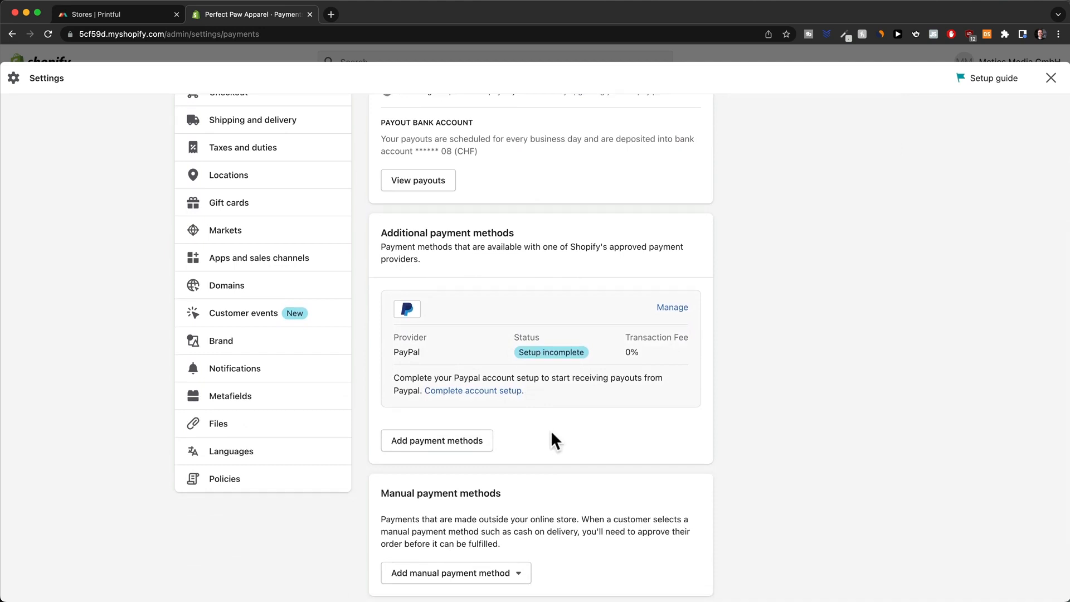
click(675, 307)
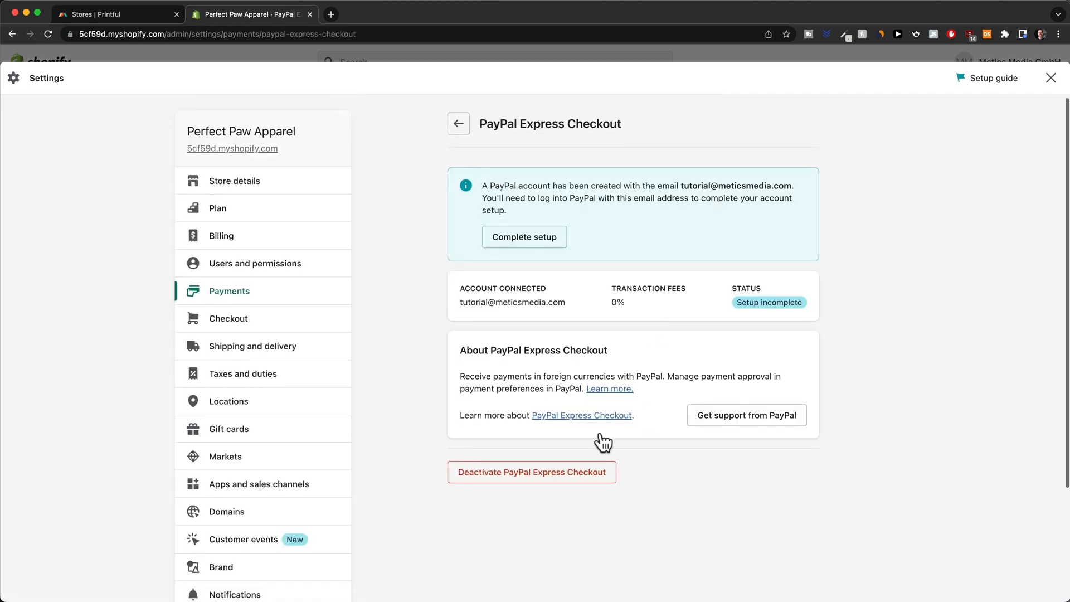
scroll(597, 441, down, 3)
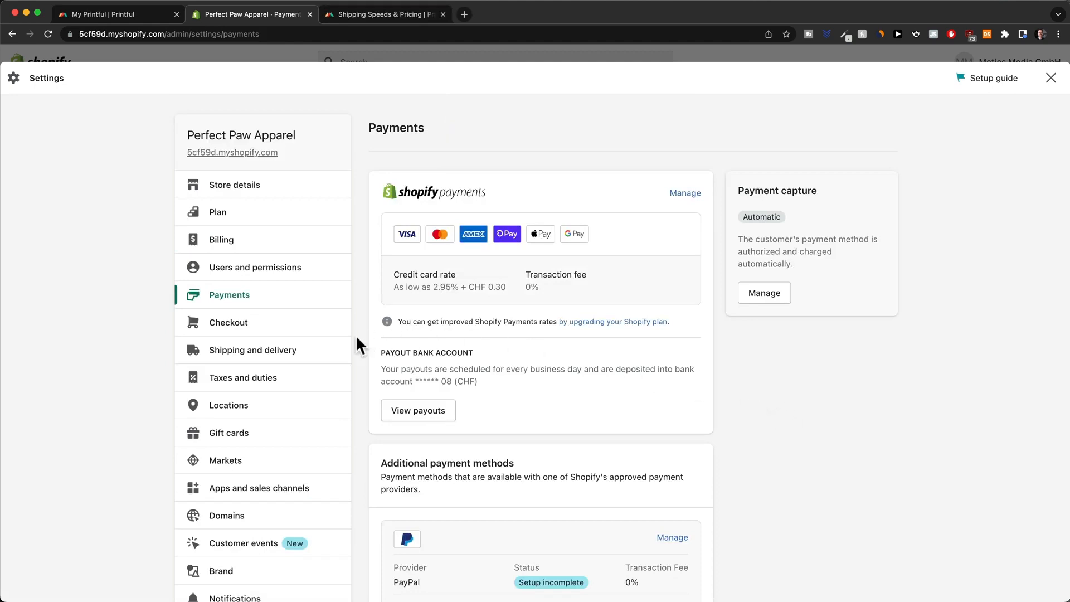
Step: Open the shipping and delivery settings and expand the Printful: Print on Demand app shipping profiles
click(272, 353)
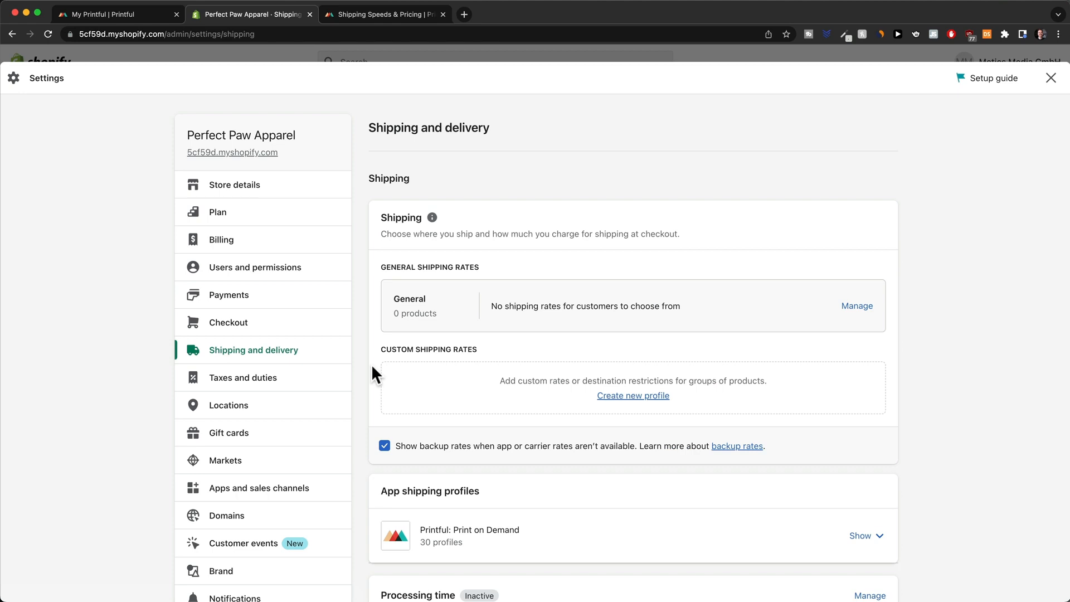
scroll(371, 363, down, 5)
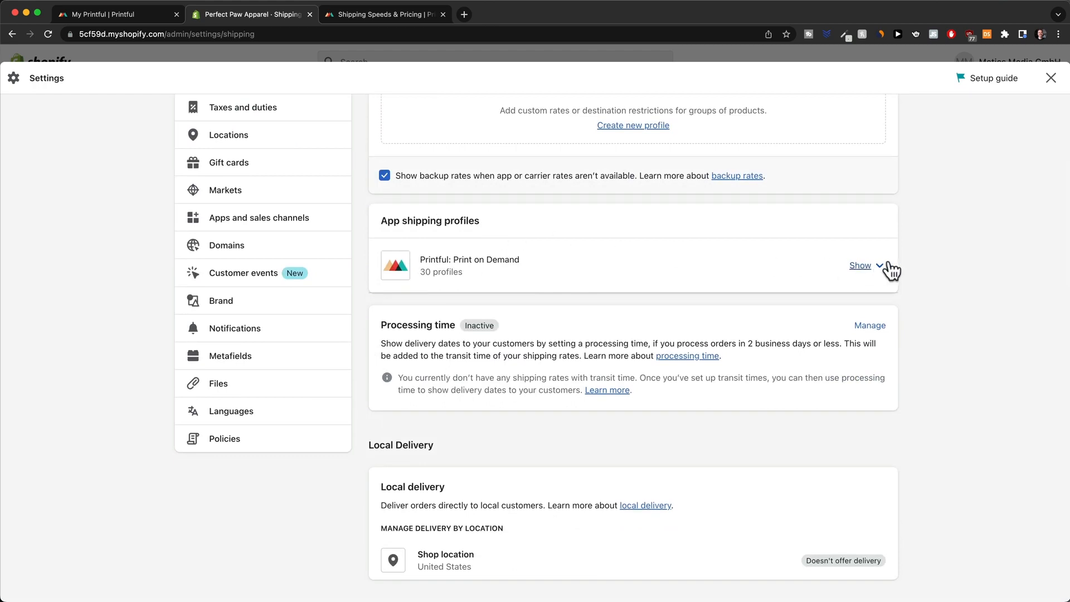
click(862, 267)
scroll(724, 381, down, 3)
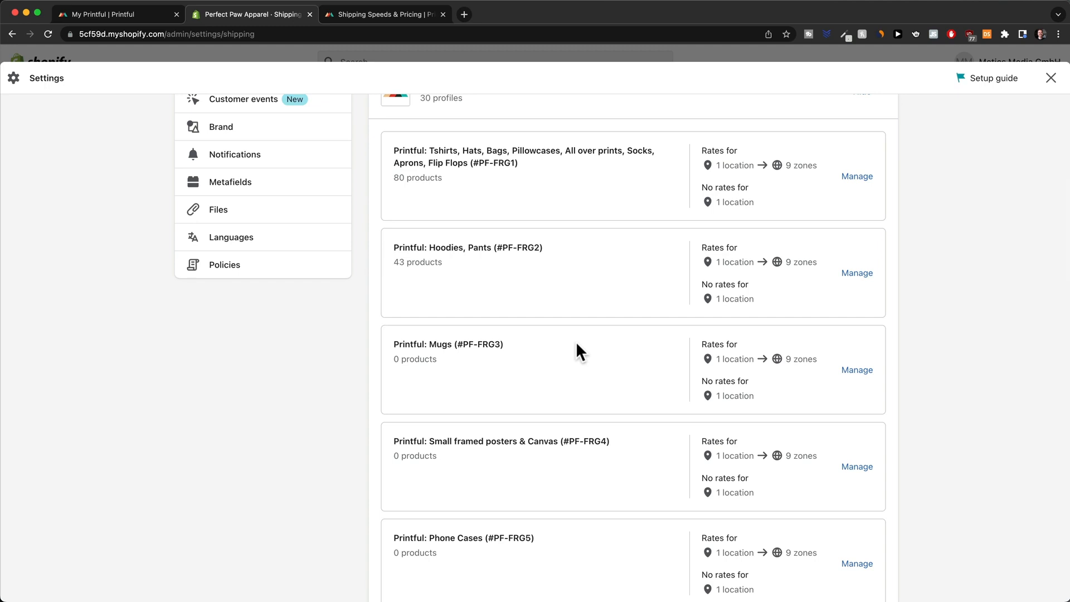
scroll(576, 345, up, 1)
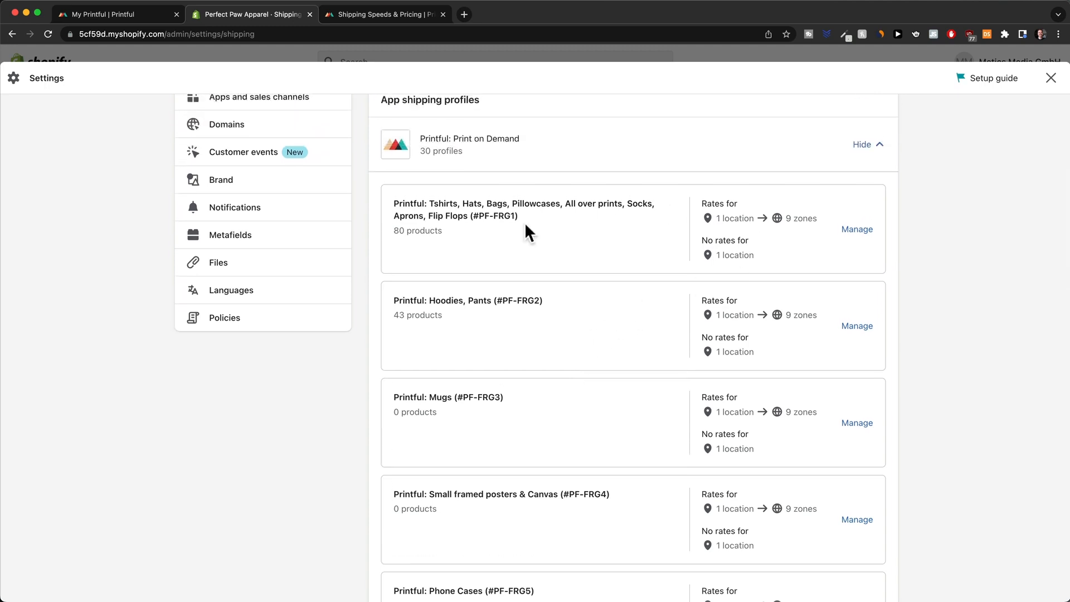
Step: Open the Printful T-shirts shipping profile (#PF-FRG1) and review its products and the flat rates for each shipping zone
click(861, 231)
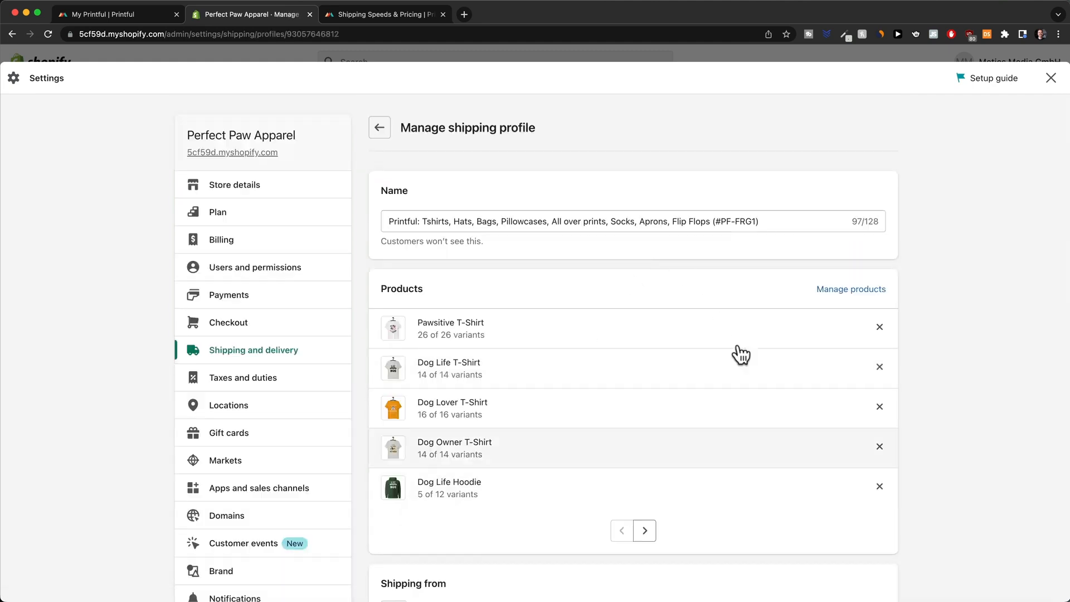
scroll(613, 389, down, 2)
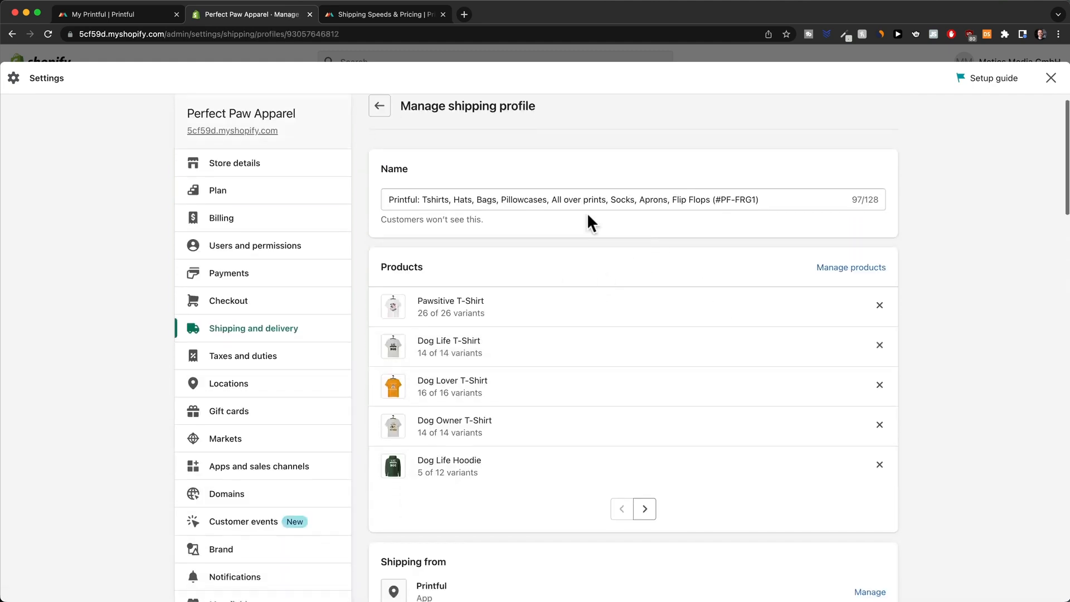
scroll(655, 348, down, 8)
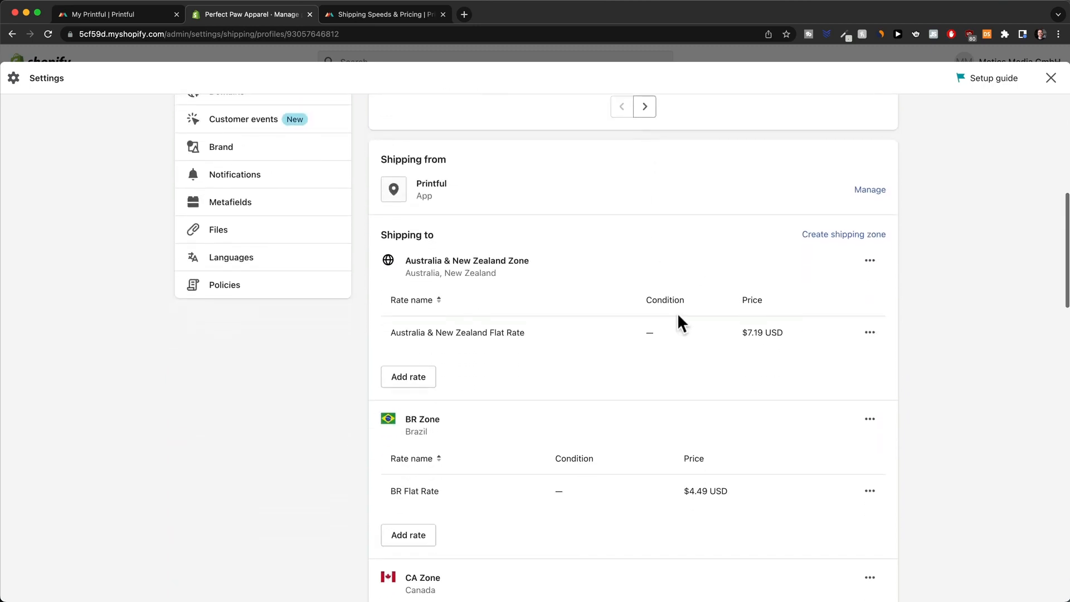
scroll(619, 312, down, 1)
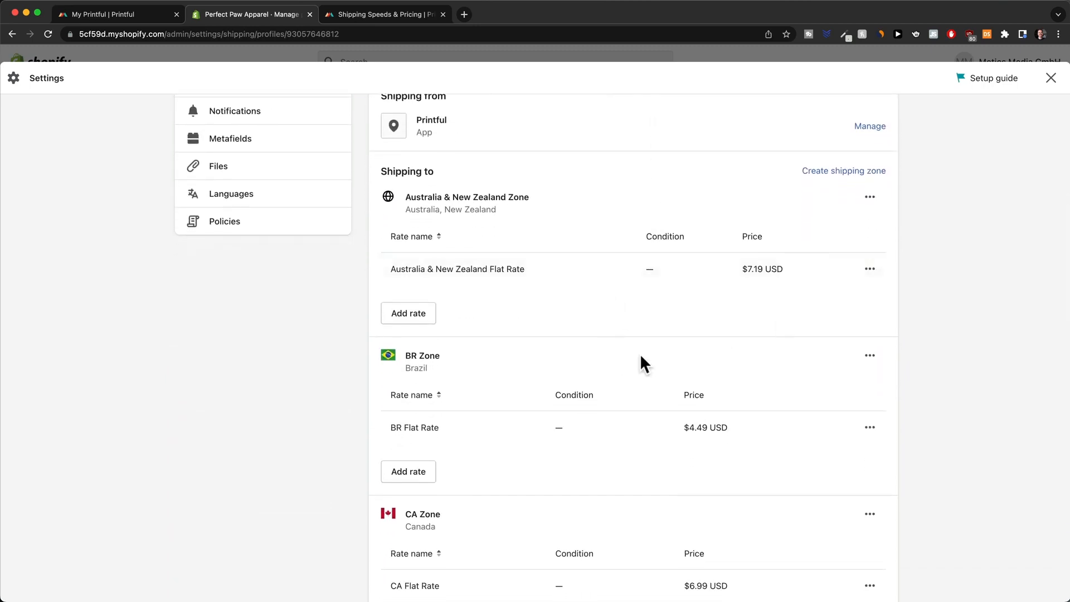
scroll(639, 354, down, 3)
scroll(640, 354, down, 10)
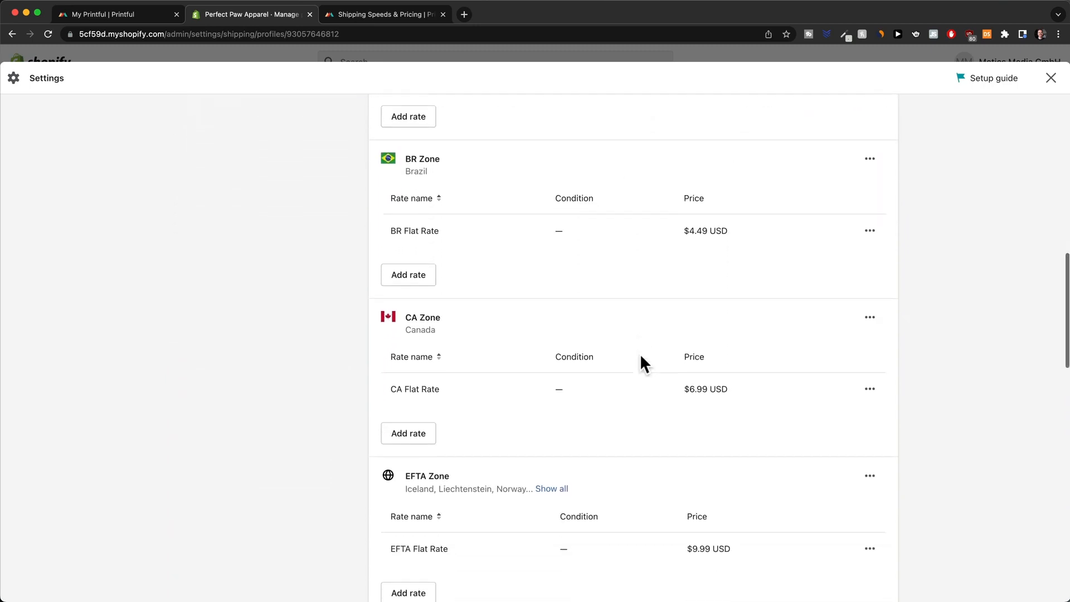
scroll(640, 353, down, 5)
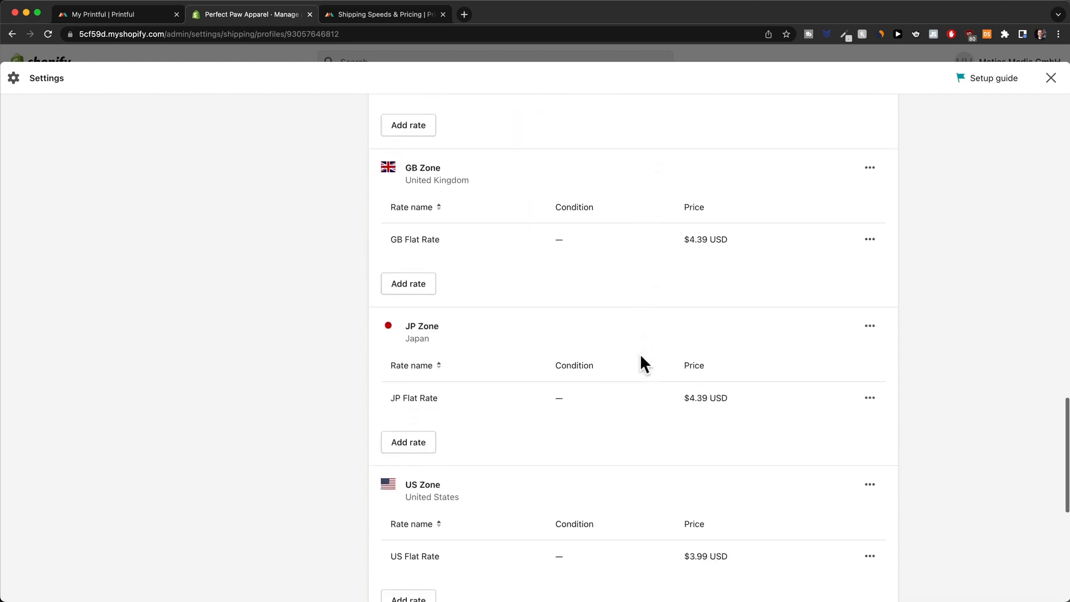
scroll(657, 333, down, 1)
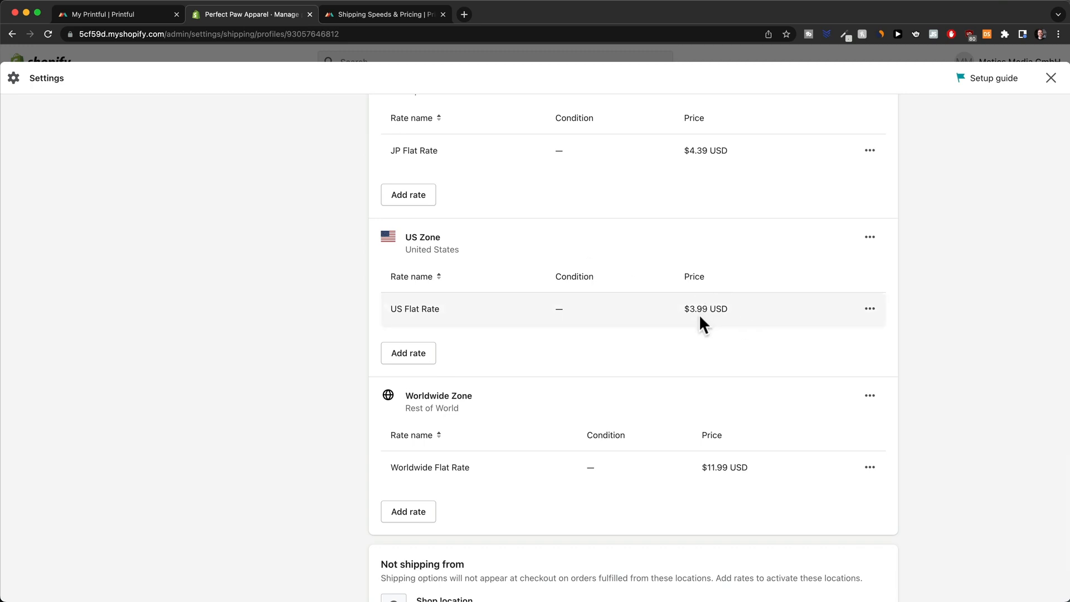
Step: Open the US Flat Rate in the US Zone for editing, inspect its price, and close it without changes
click(869, 311)
click(848, 336)
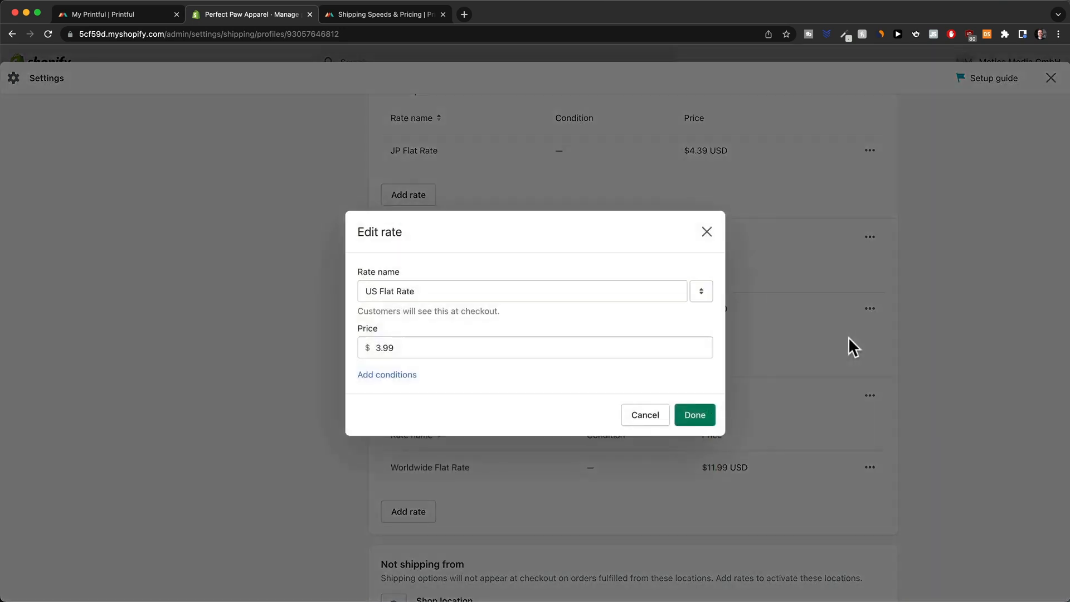
double_click(382, 346)
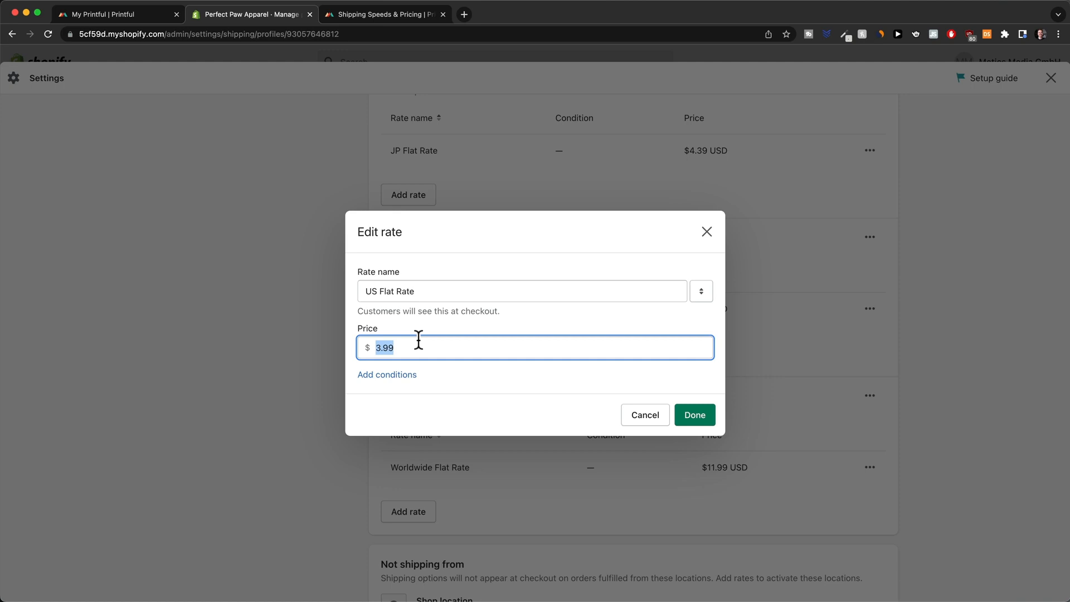
click(706, 232)
scroll(660, 399, up, 15)
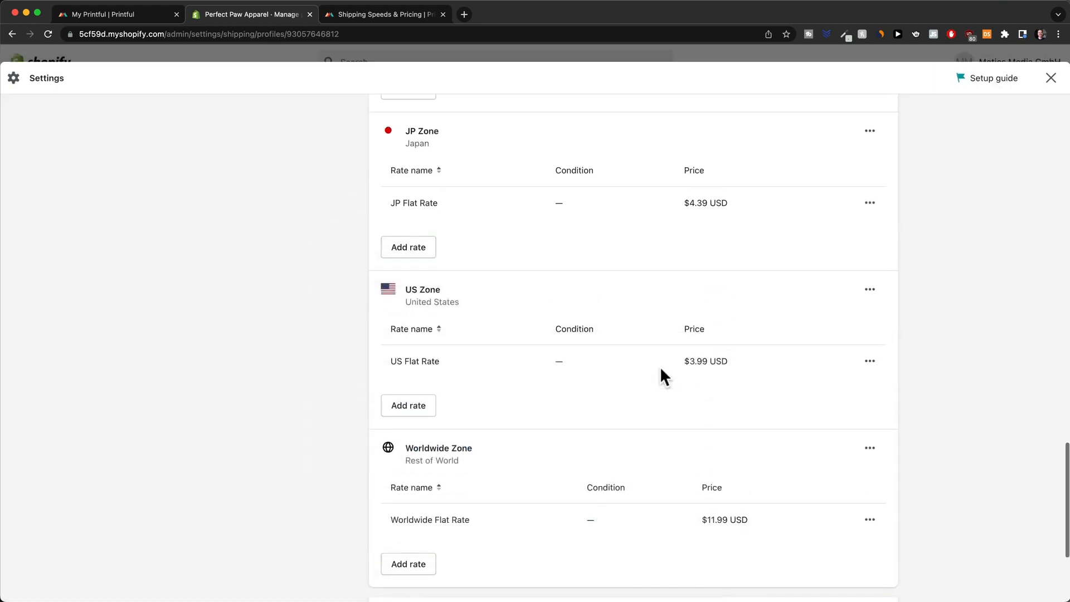
scroll(651, 367, up, 10)
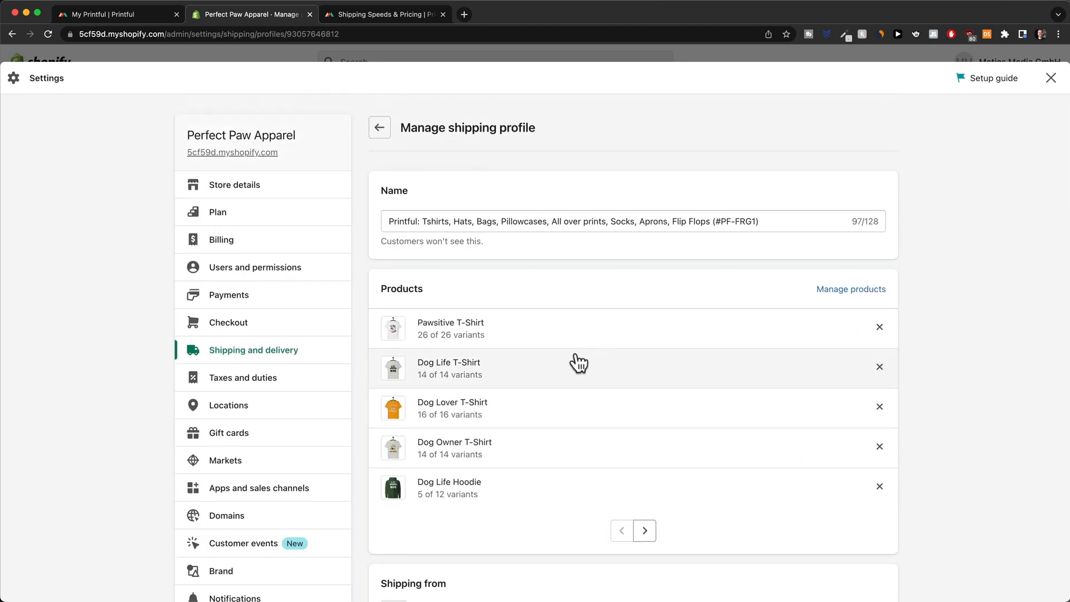
Step: On Printful's shipping page, look up the regional shipping rates for the Gaming Mouse Pad (36″×18″), and close the page
click(387, 15)
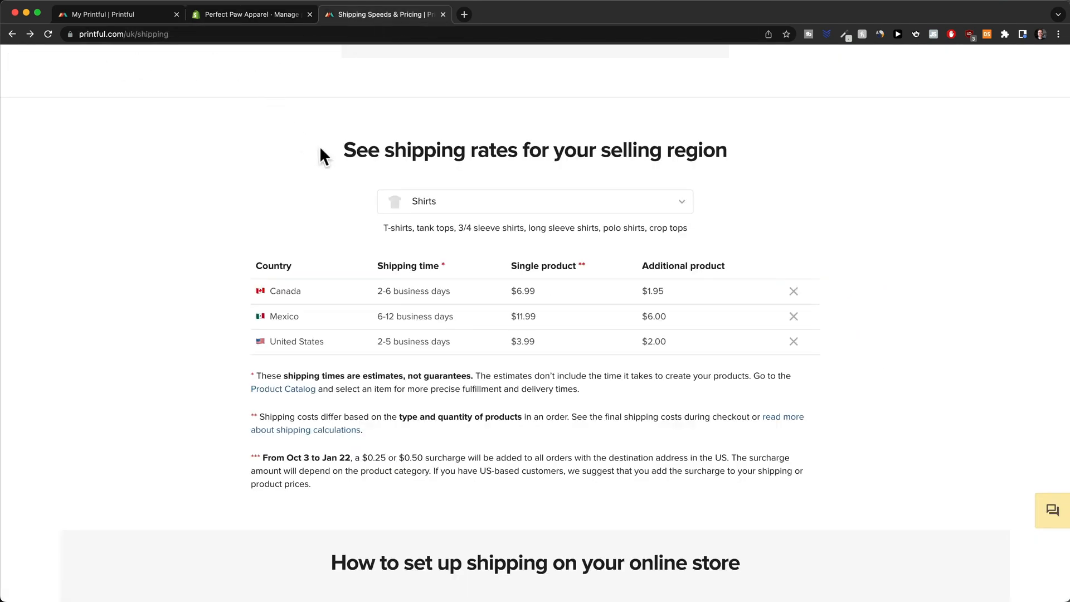
scroll(503, 218, up, 1)
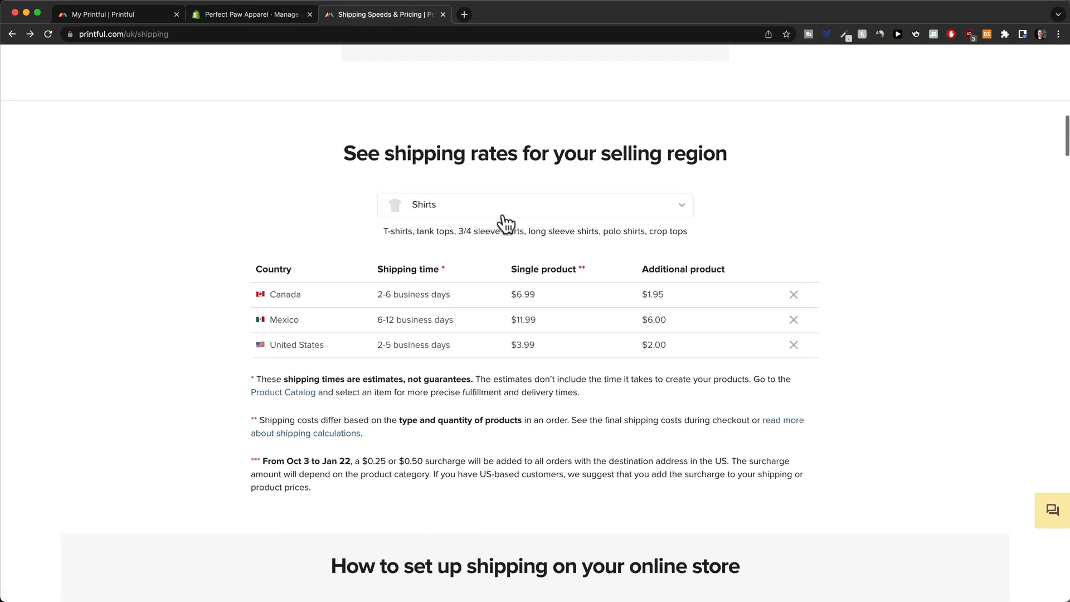
scroll(505, 223, up, 1)
click(507, 223)
scroll(521, 329, down, 4)
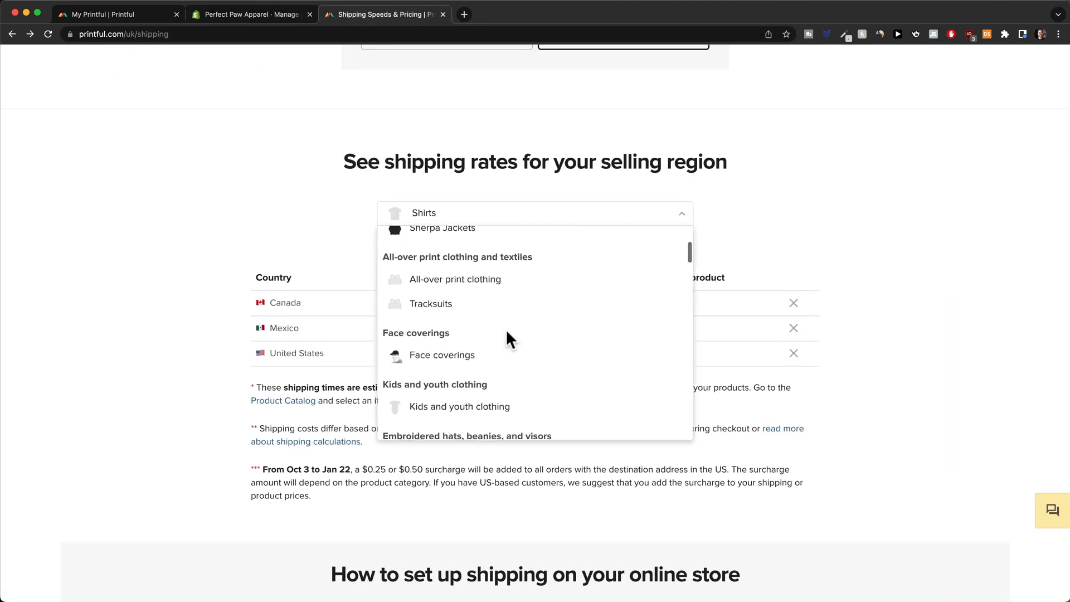
scroll(508, 334, down, 8)
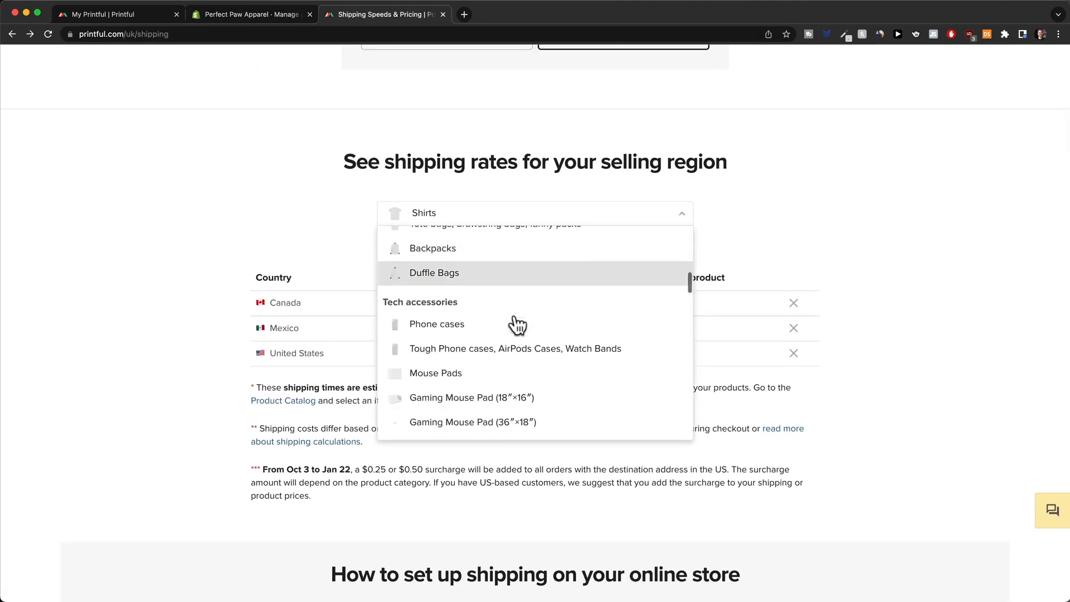
scroll(516, 324, down, 4)
scroll(513, 323, up, 2)
scroll(513, 322, down, 1)
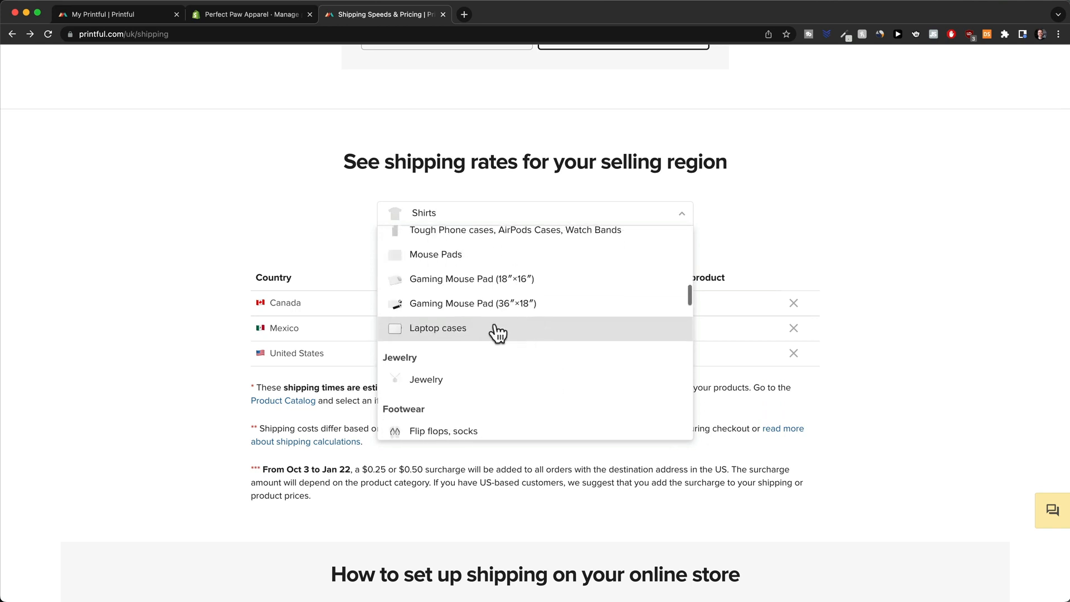
click(484, 307)
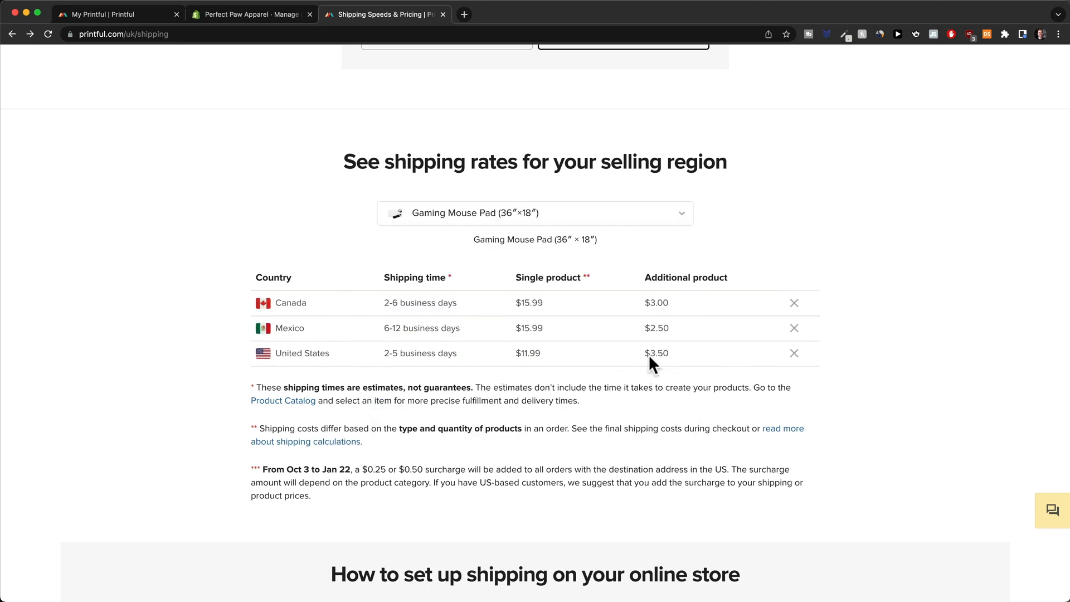
click(692, 355)
key(super+w)
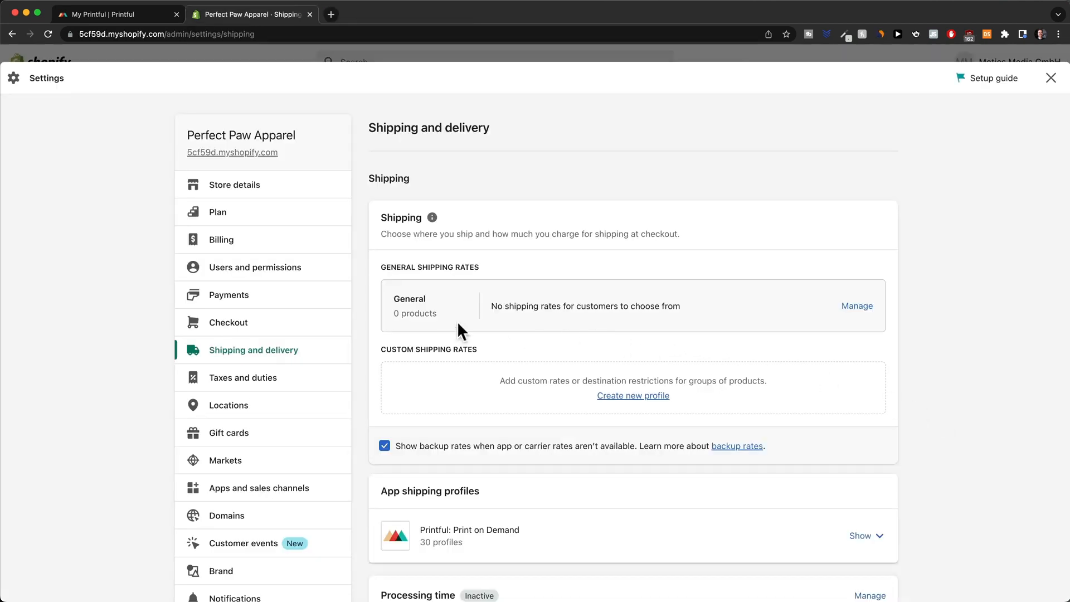
Step: In the taxes and duties settings, filter the countries by "un" and open the United Kingdom's tax settings
click(266, 382)
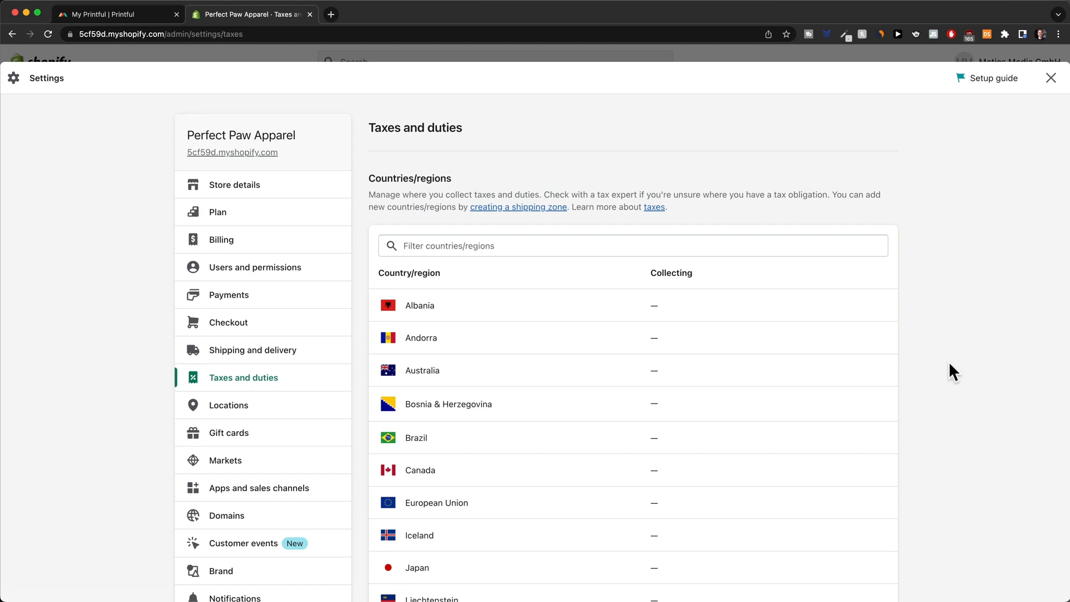
click(429, 246)
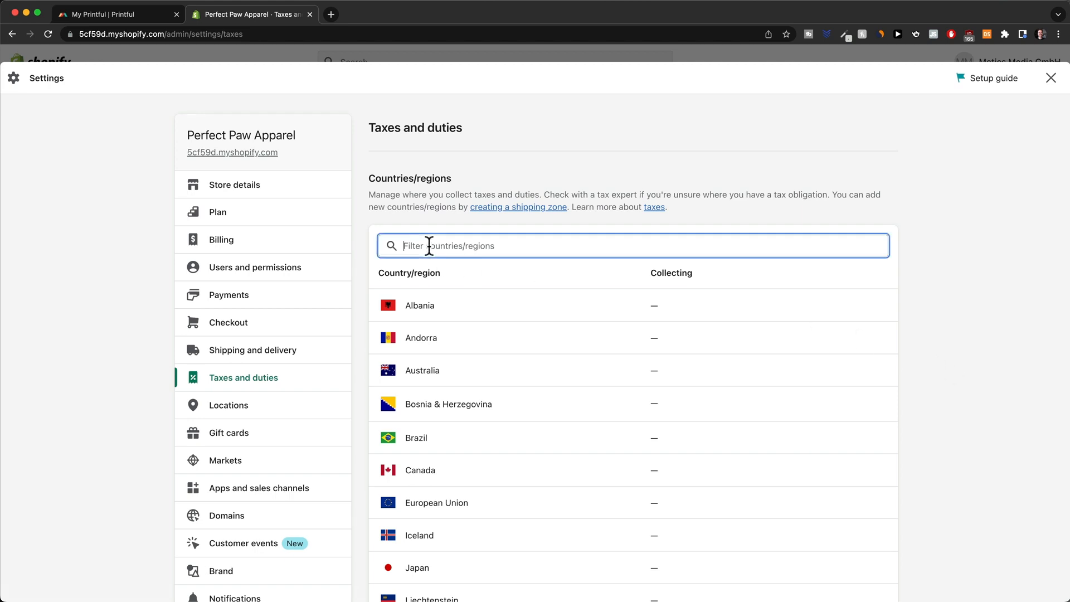
text(un)
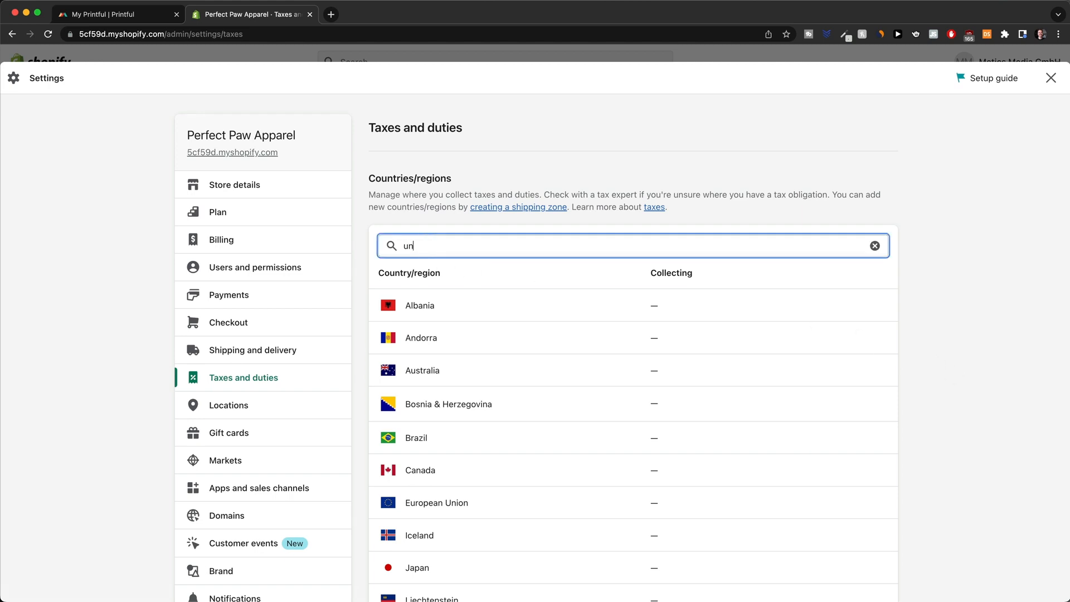
click(460, 344)
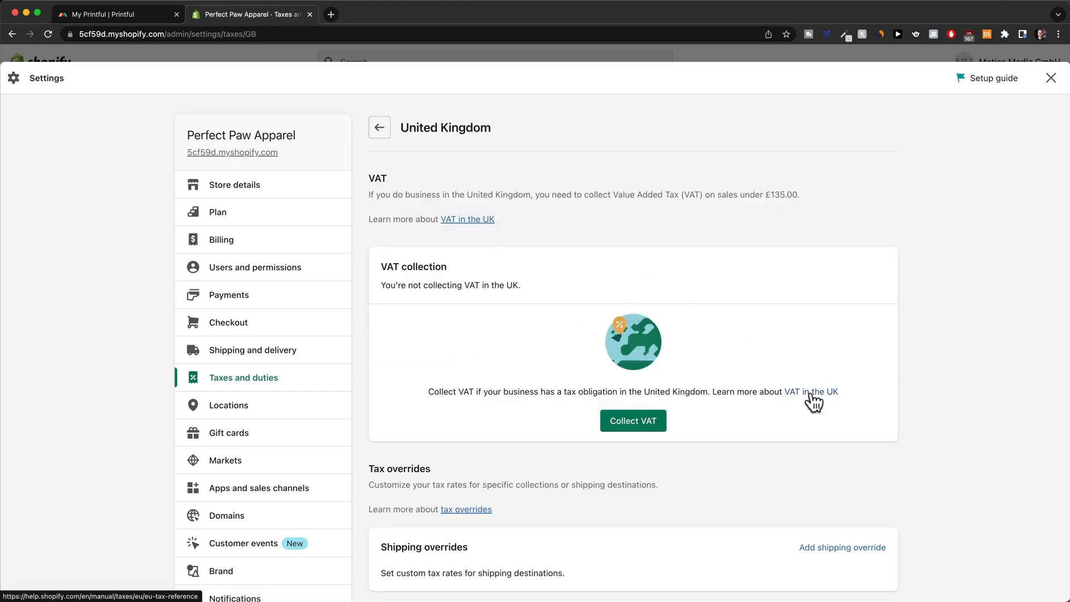
Step: Open the help article on VAT in the UK separately, read the EU tax reference, and return to the store settings
super+click(811, 392)
click(393, 14)
scroll(645, 370, down, 5)
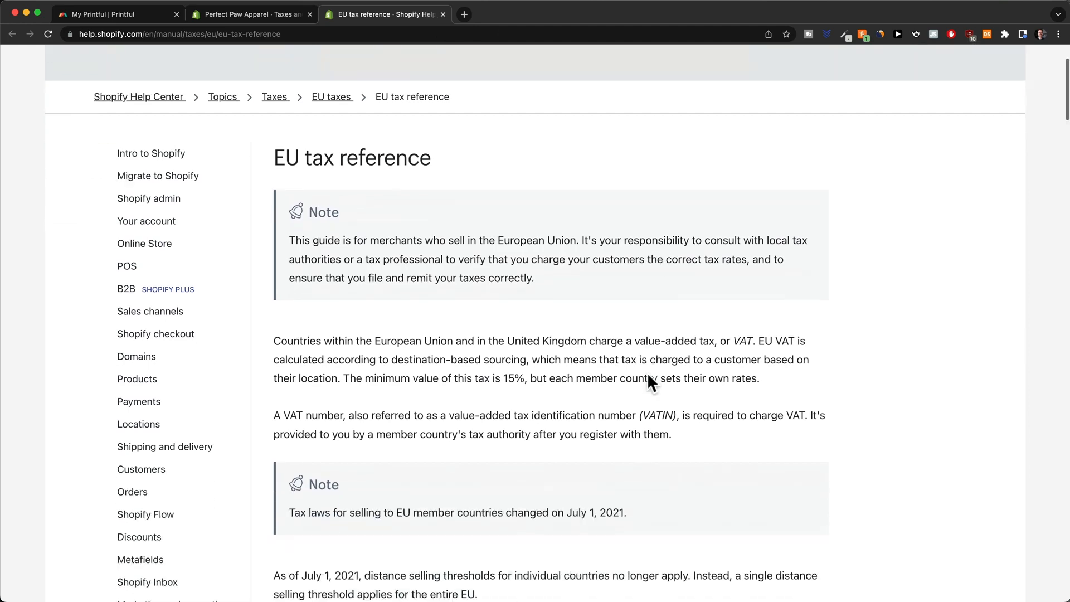
click(294, 17)
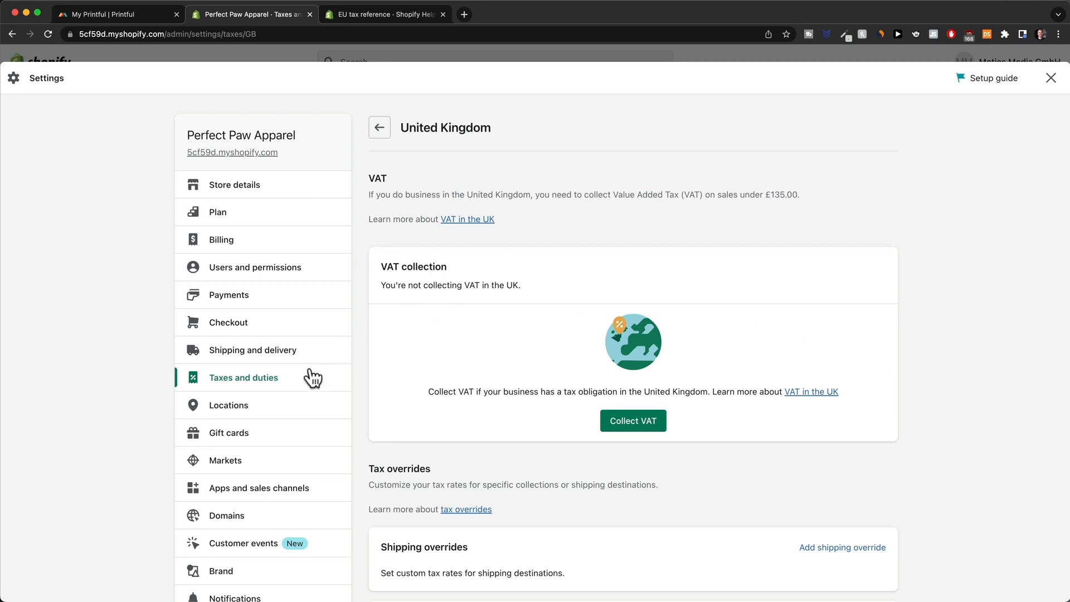
Step: Open the domain settings and examine the store's primary myshopify.com domain
scroll(310, 375, down, 5)
click(237, 386)
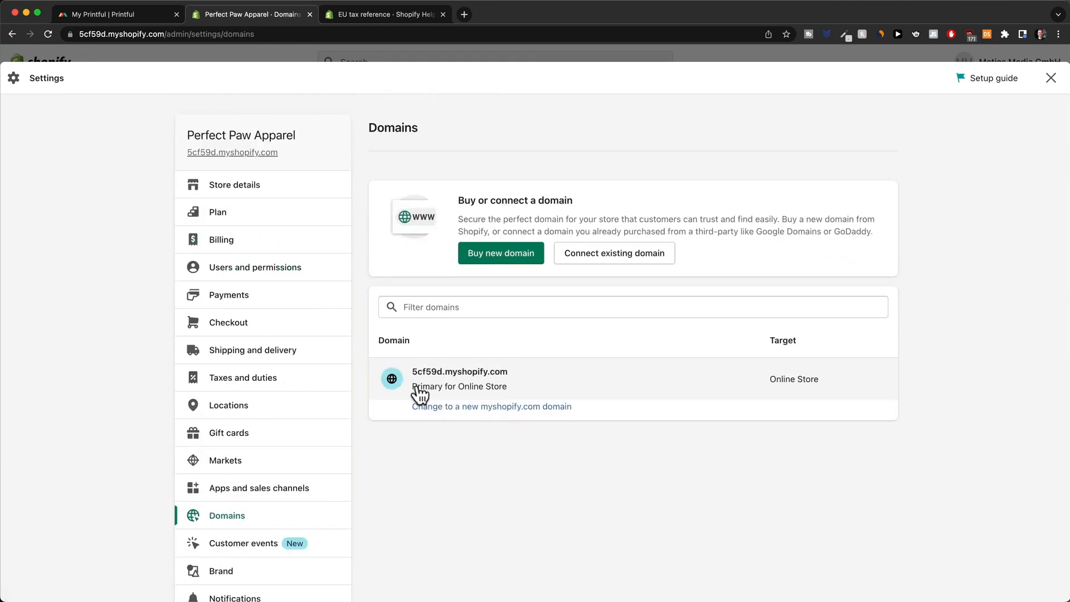
scroll(416, 388, up, 5)
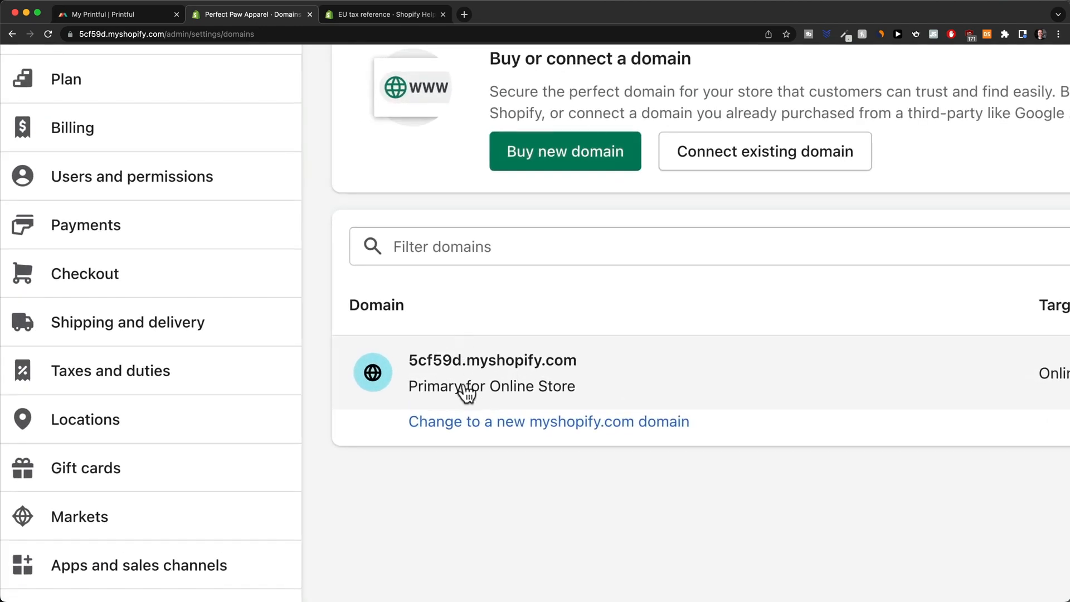
scroll(465, 394, left, 2)
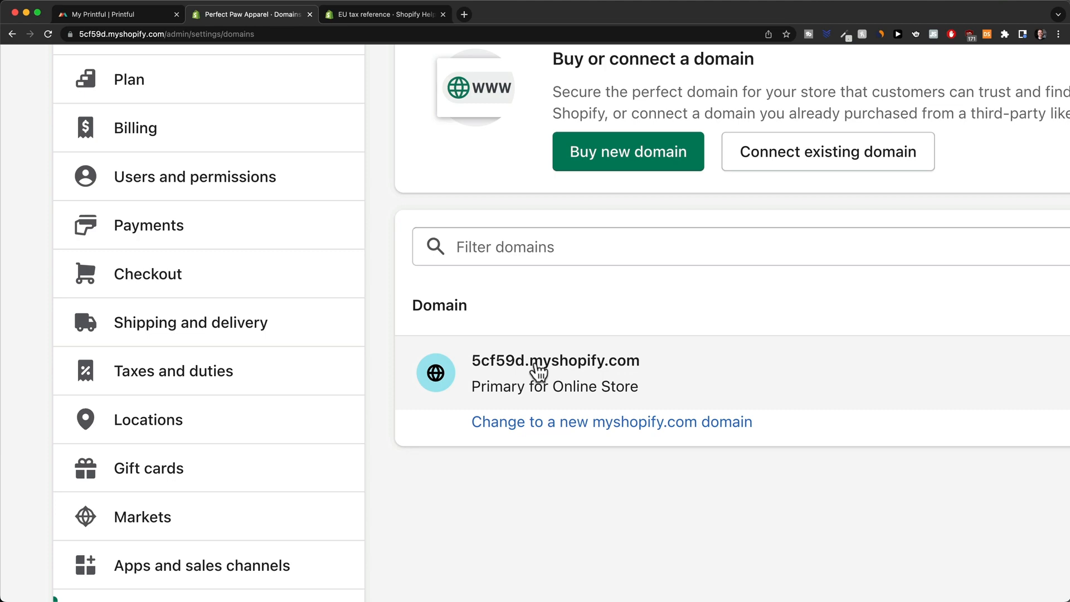
Step: Search for the new domain perfectpawapparel and choose to buy the perfectpawapparel.com option
scroll(538, 370, down, 5)
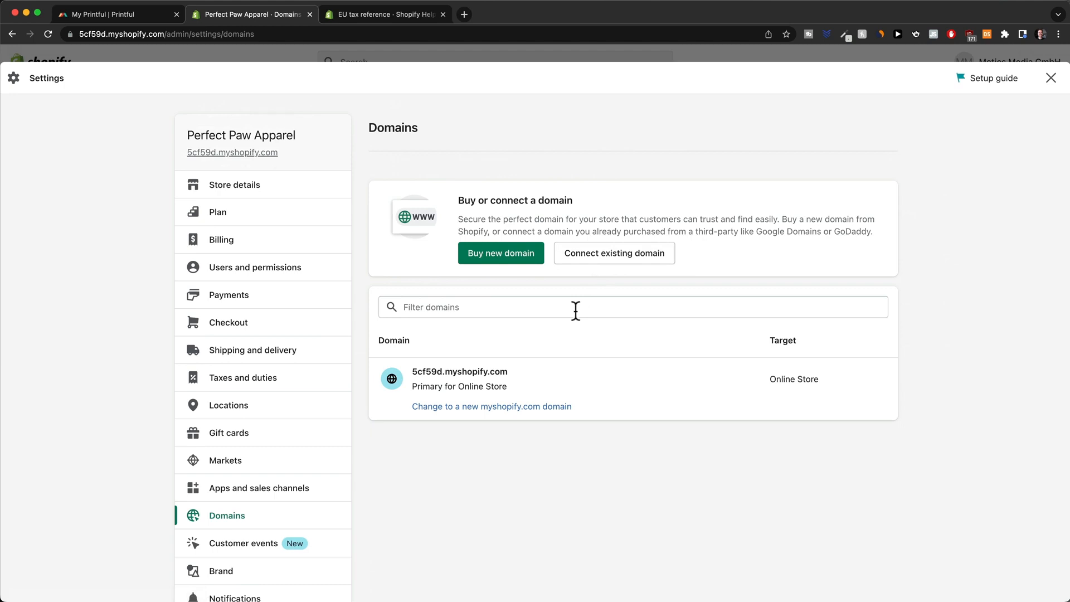
click(499, 255)
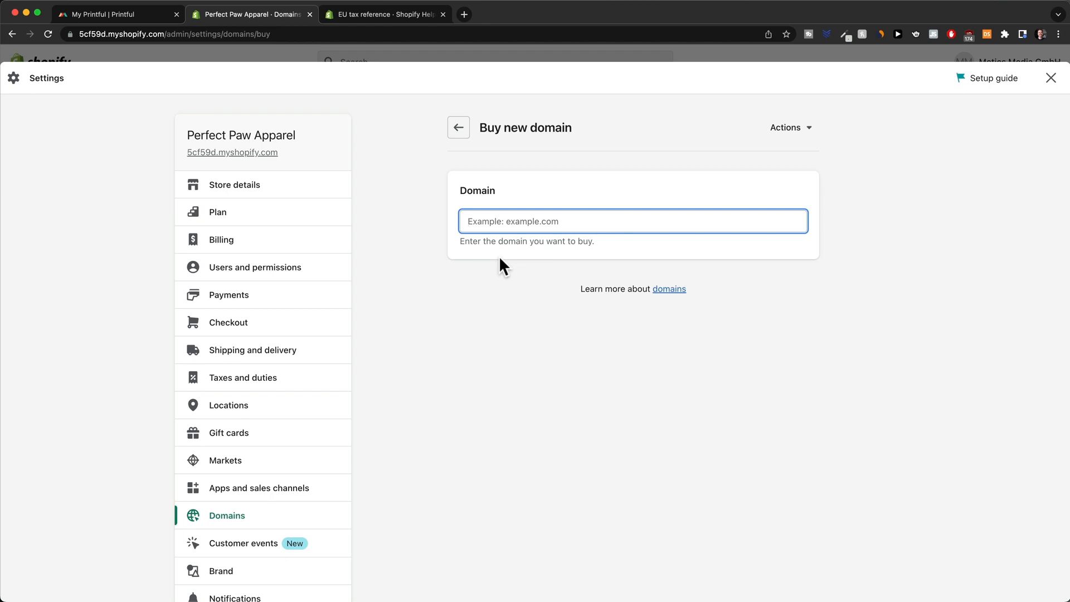
text(perfectp)
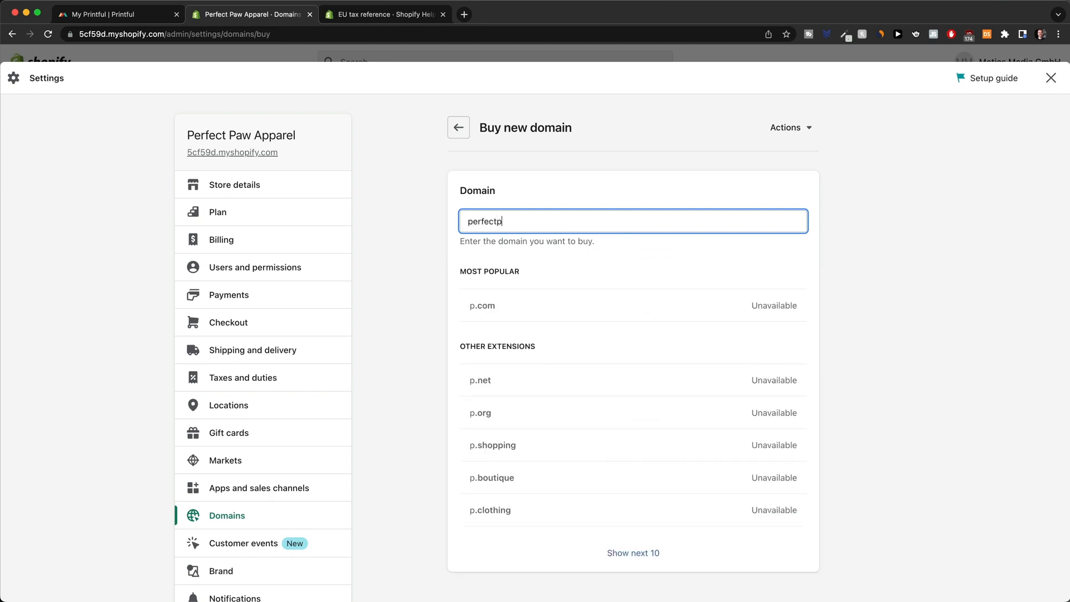
text(awapparel)
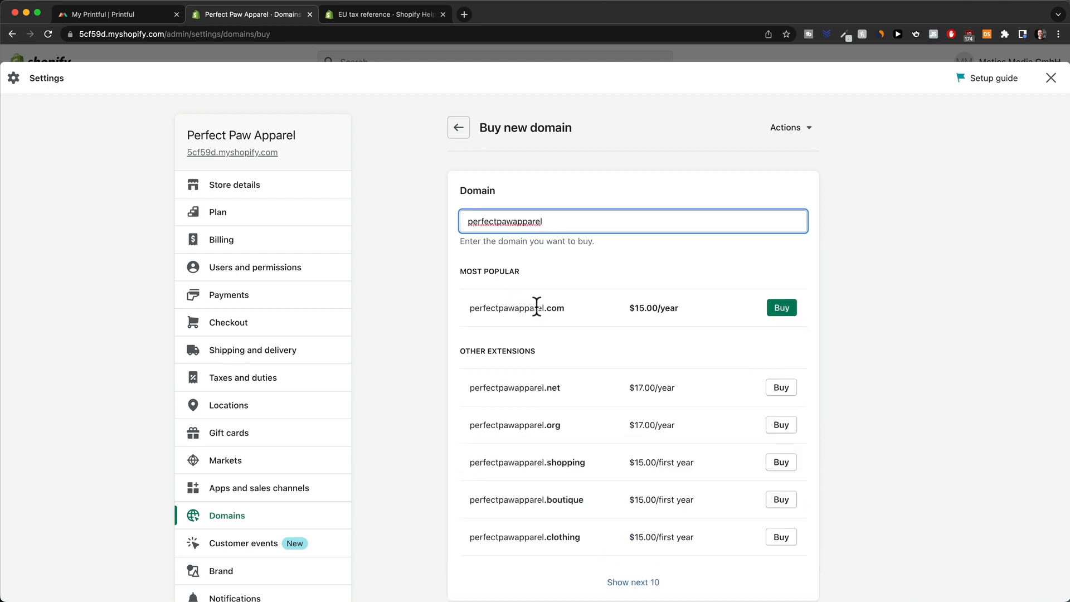
drag(474, 307, 655, 310)
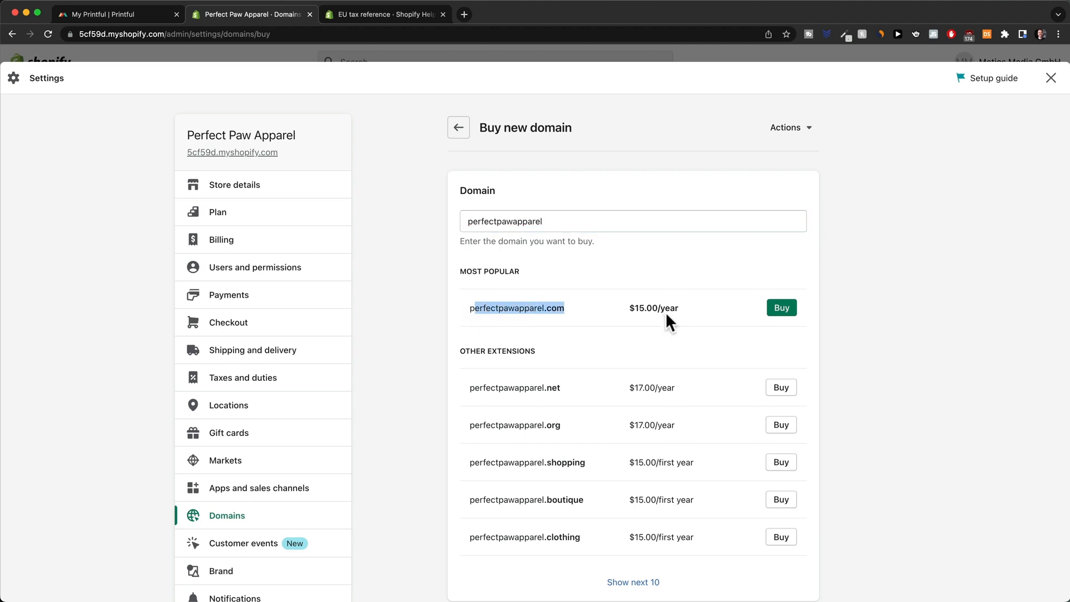
click(821, 316)
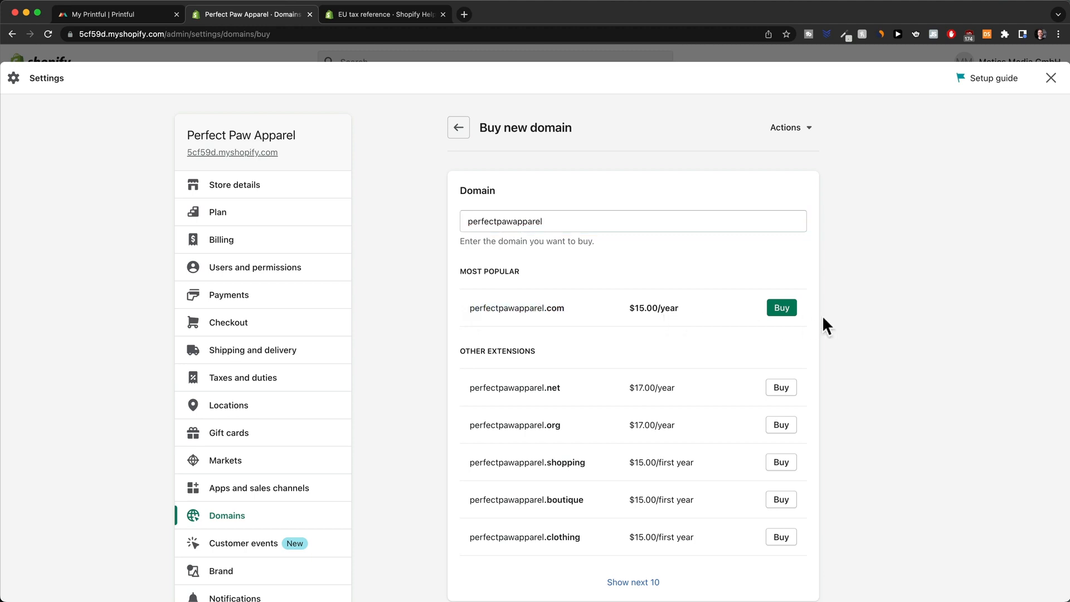
click(787, 308)
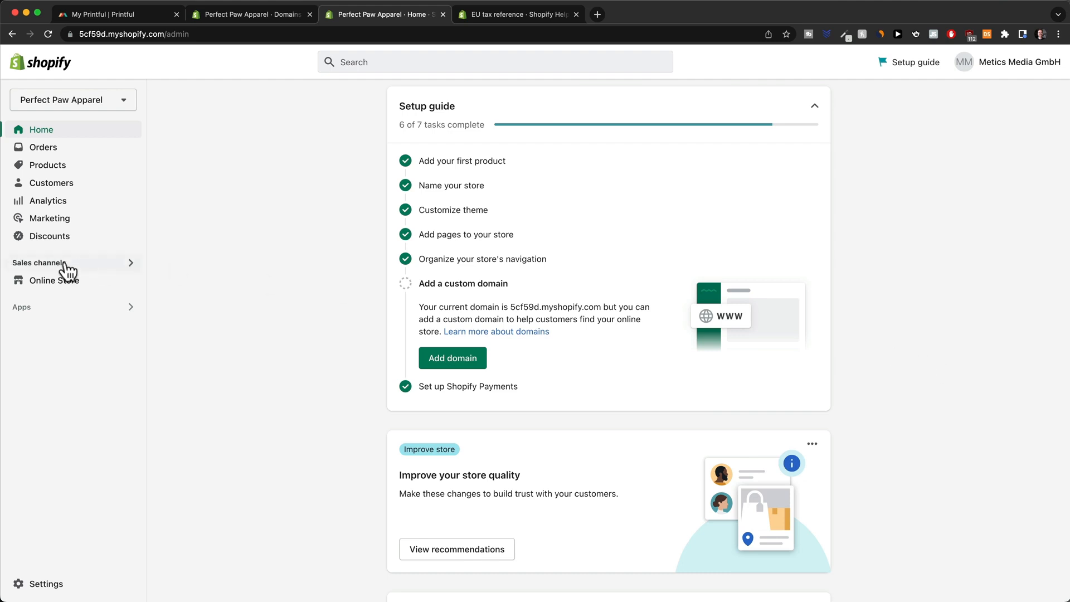
Step: In the online store preferences, set the homepage title to "Perfect Paw Apparel"
click(53, 284)
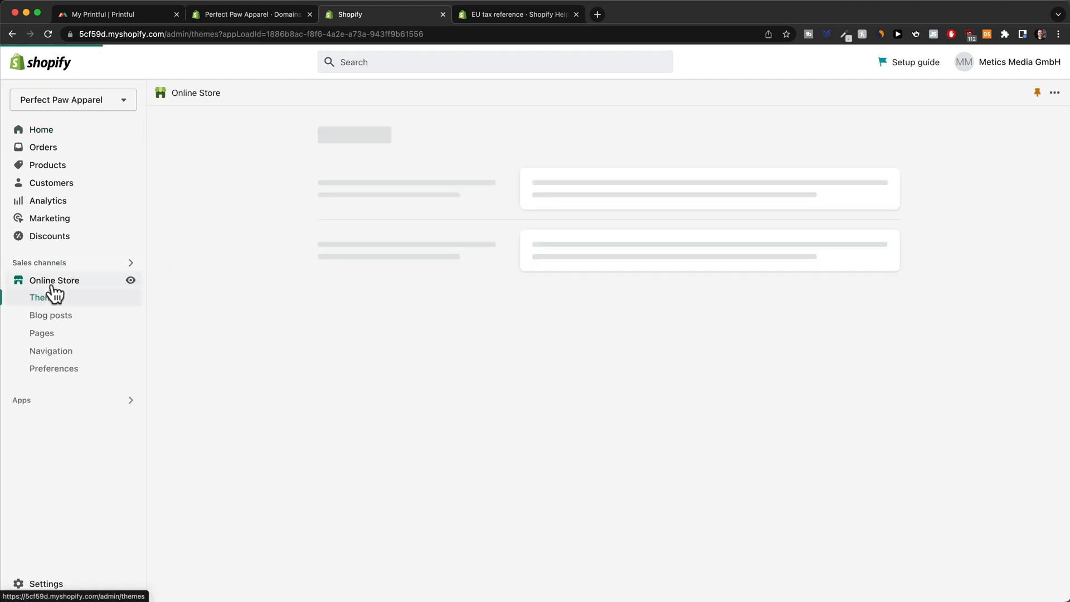
click(74, 377)
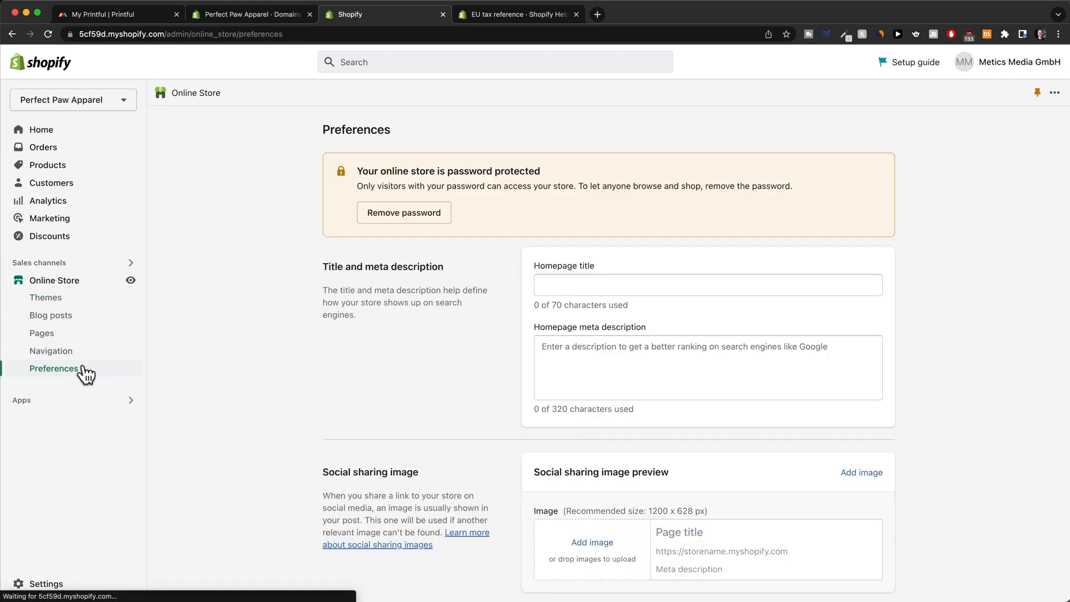
click(559, 288)
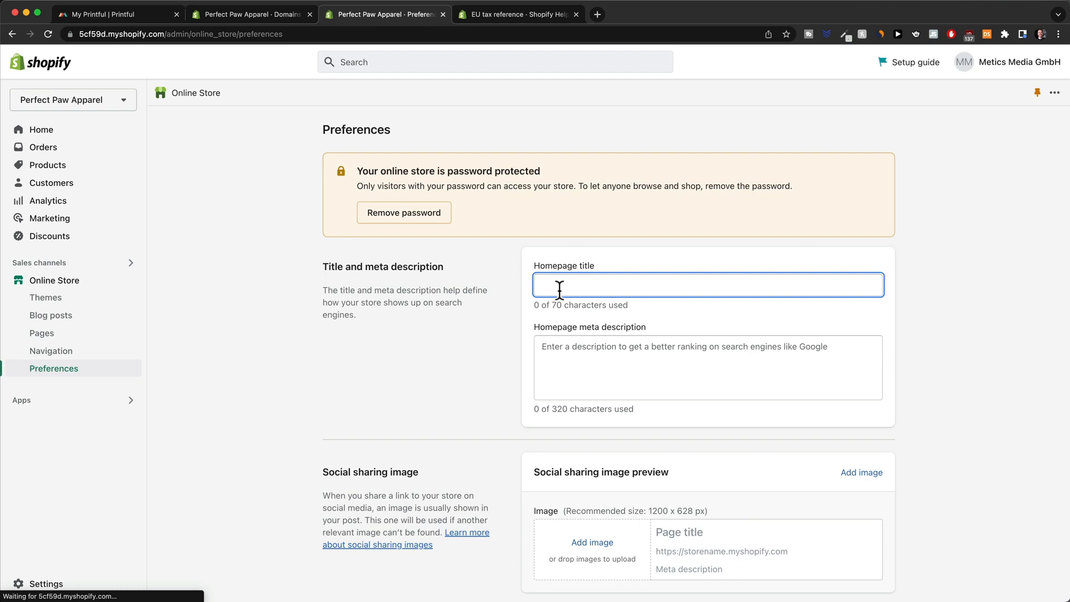
text(Perfect )
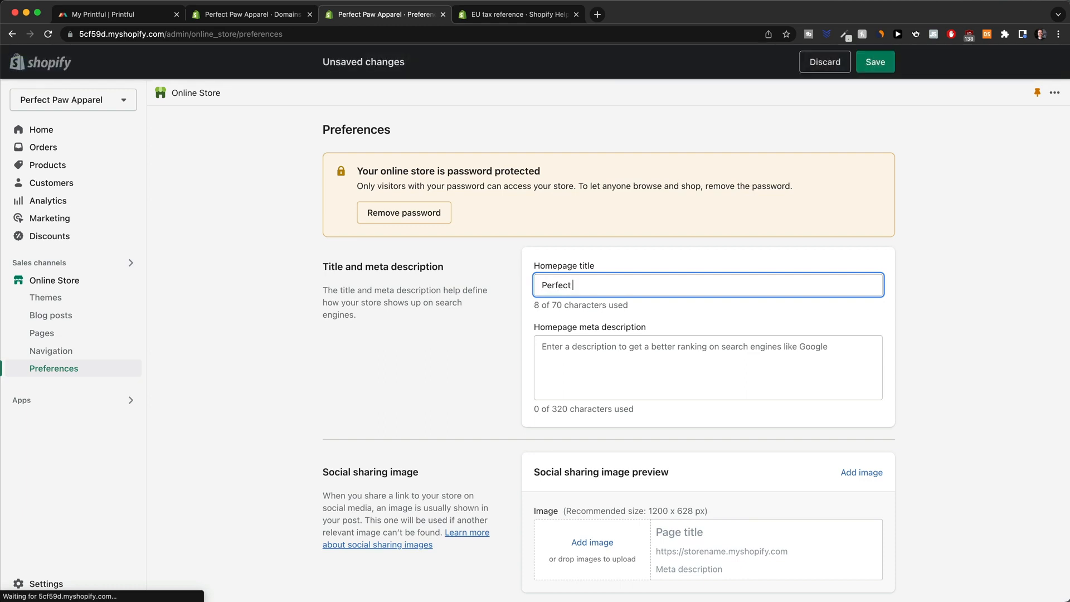
text(Paw Apparel)
scroll(597, 318, down, 2)
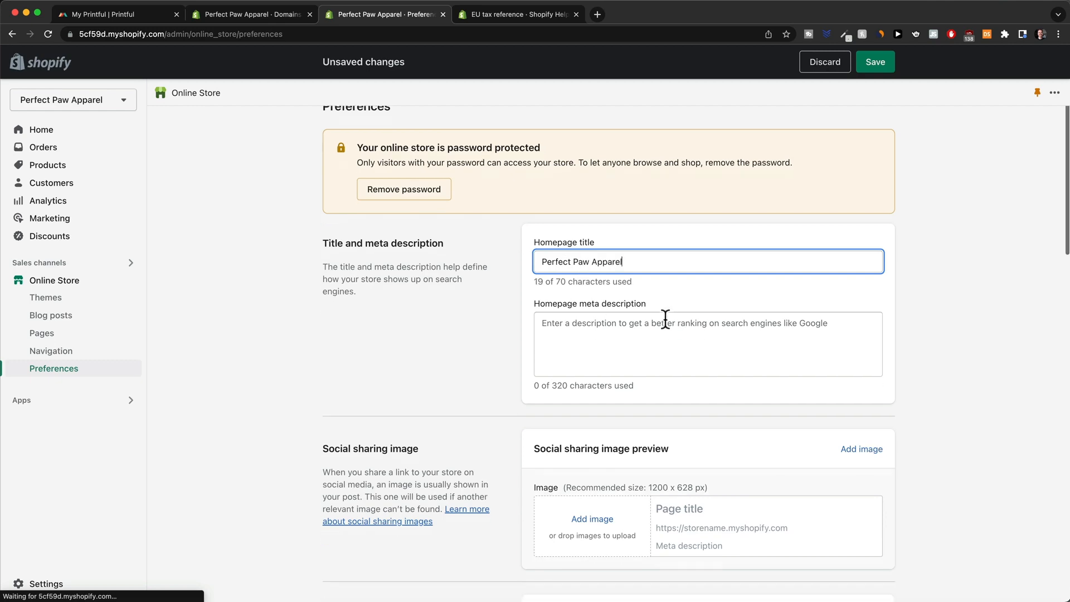
click(662, 300)
Step: Turn off the password restriction for store visitors, save the preferences and dismiss the store-opening message
scroll(647, 323, down, 5)
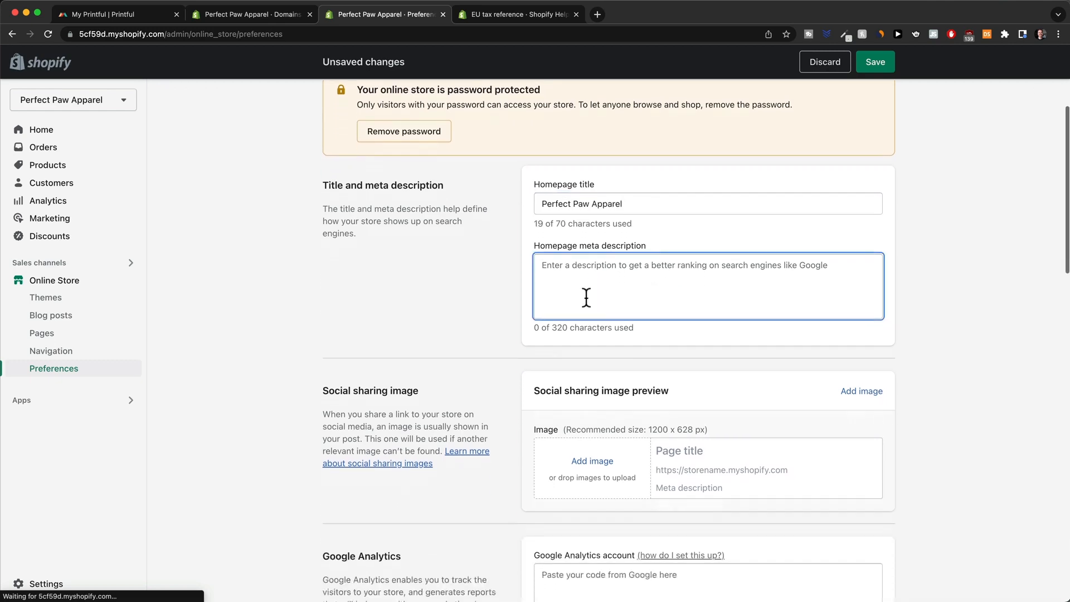
scroll(474, 273, down, 20)
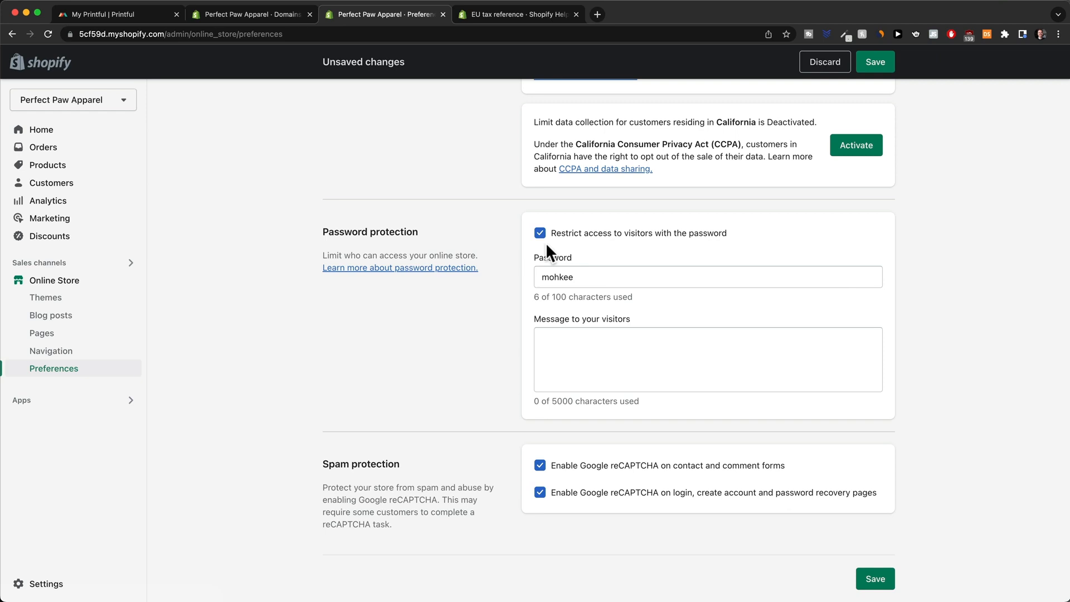
drag(594, 277, 529, 279)
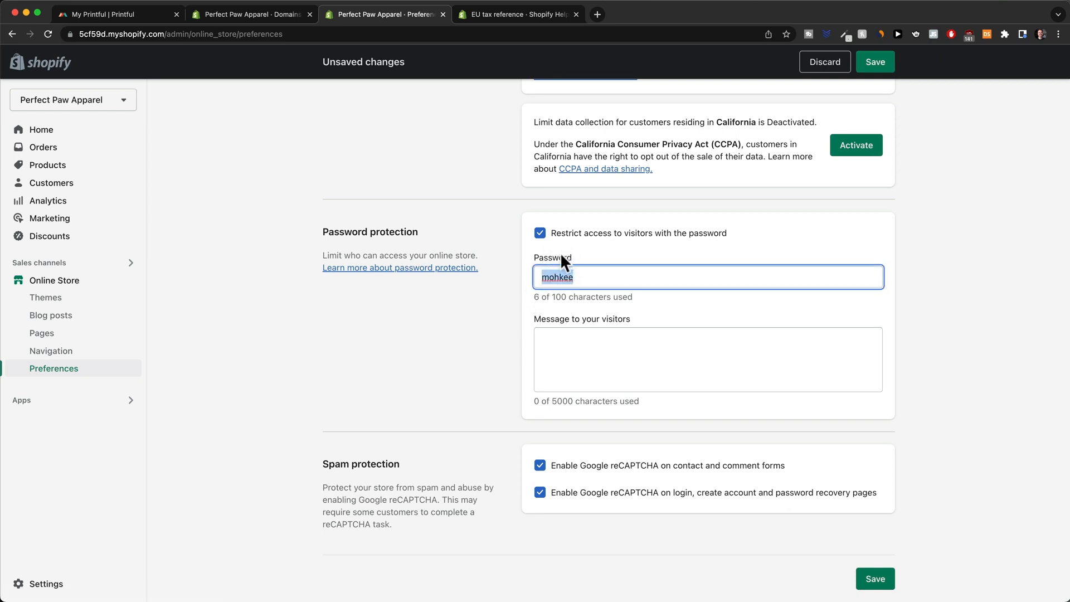
click(556, 277)
click(539, 234)
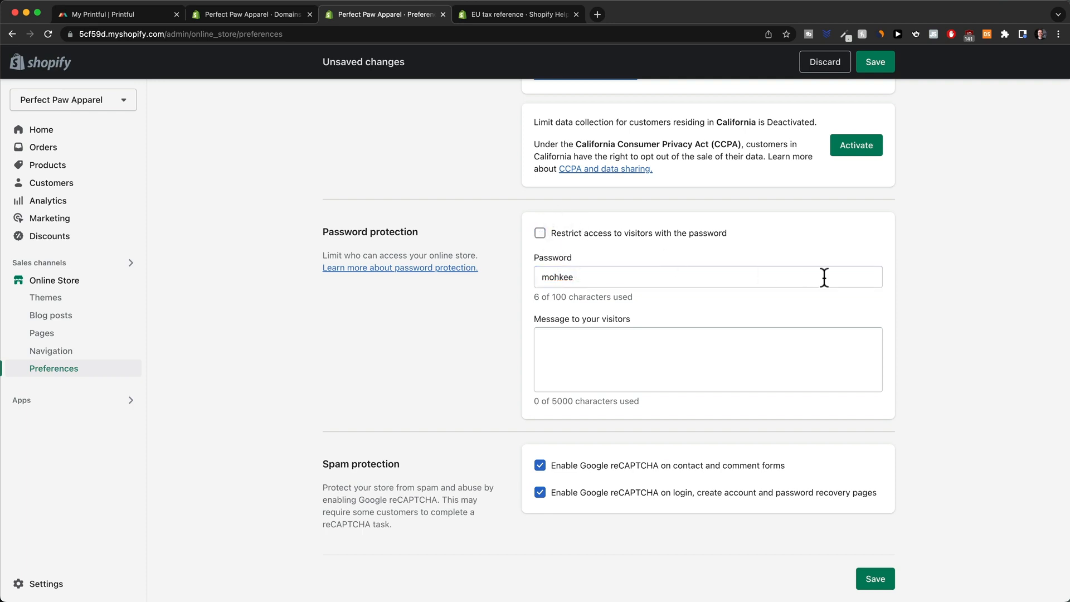
click(875, 63)
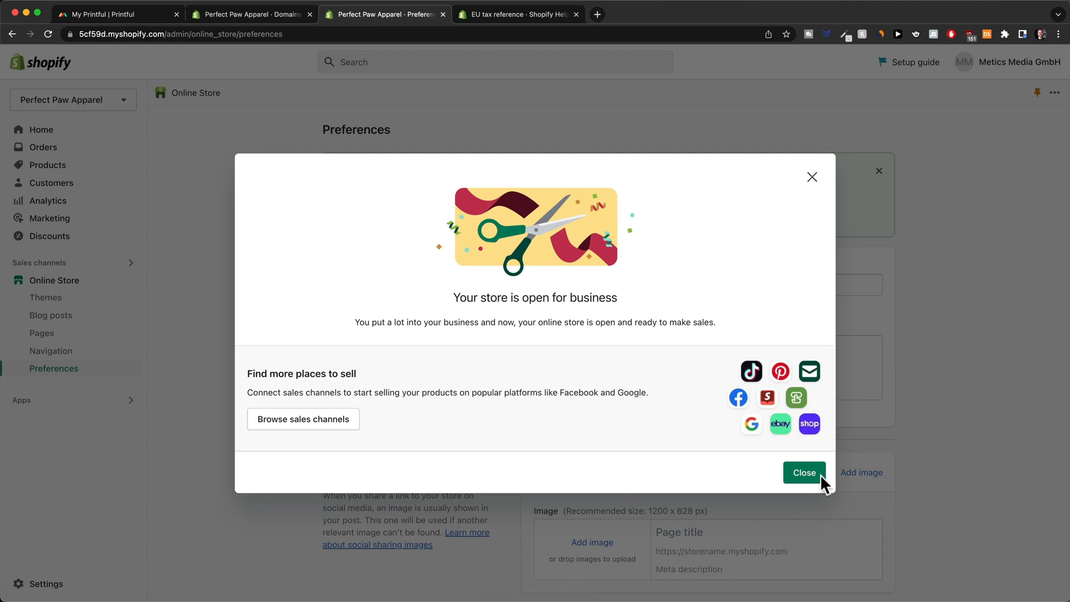
click(804, 473)
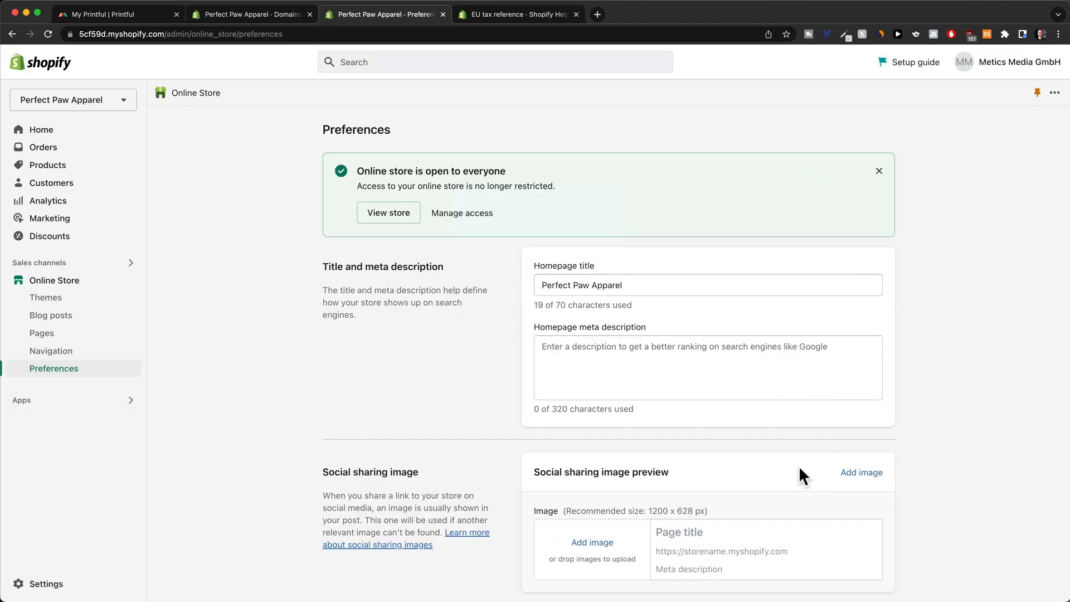
Step: View the live online store and open the Dog Life Hoodie product page from the Hoodies collection
click(132, 280)
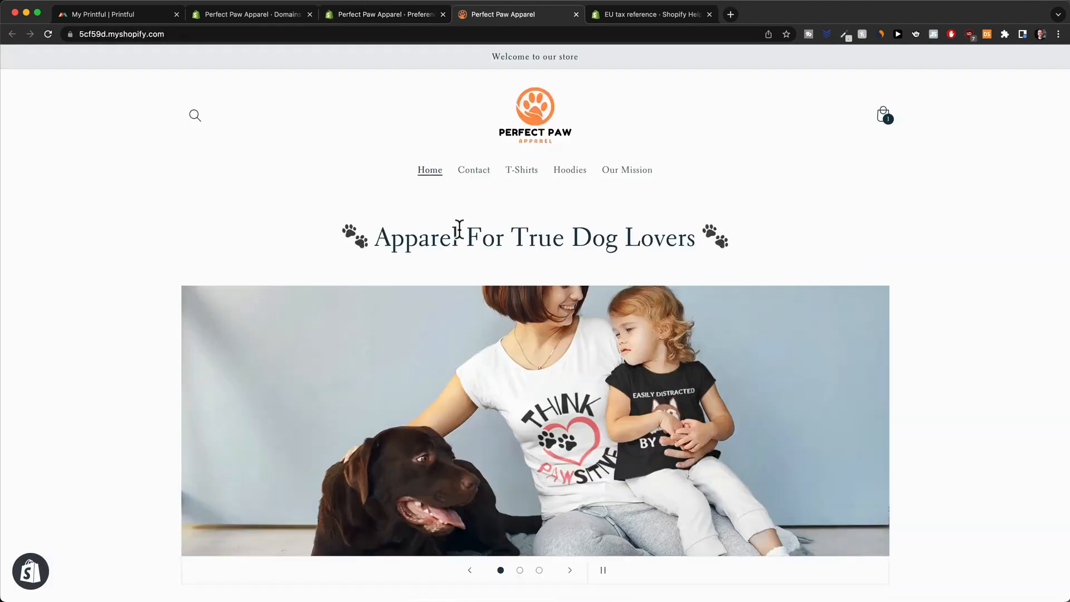
scroll(536, 184, down, 1)
scroll(566, 407, down, 6)
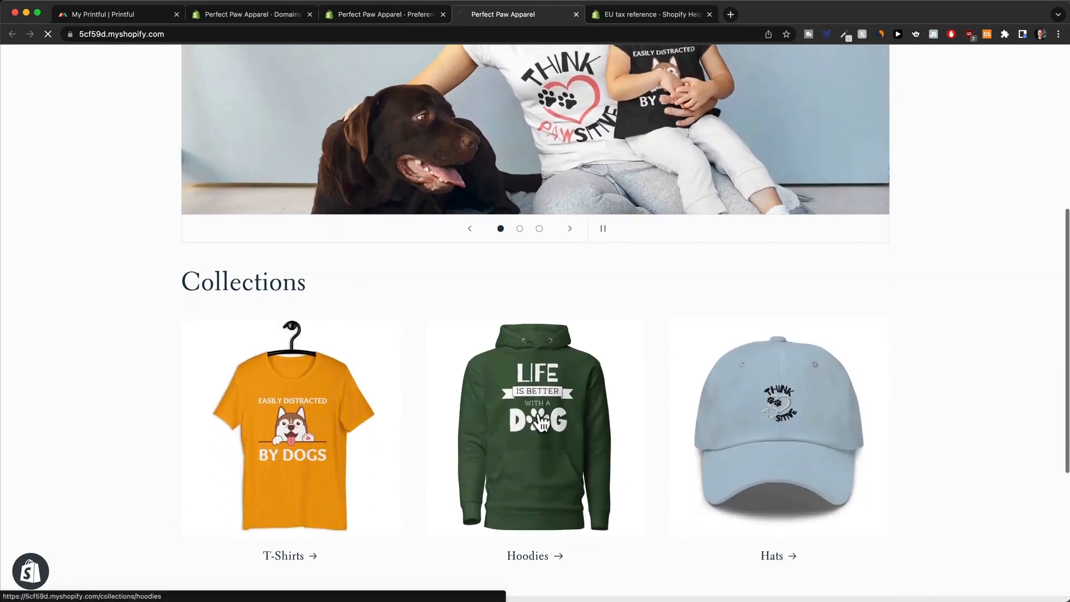
click(541, 424)
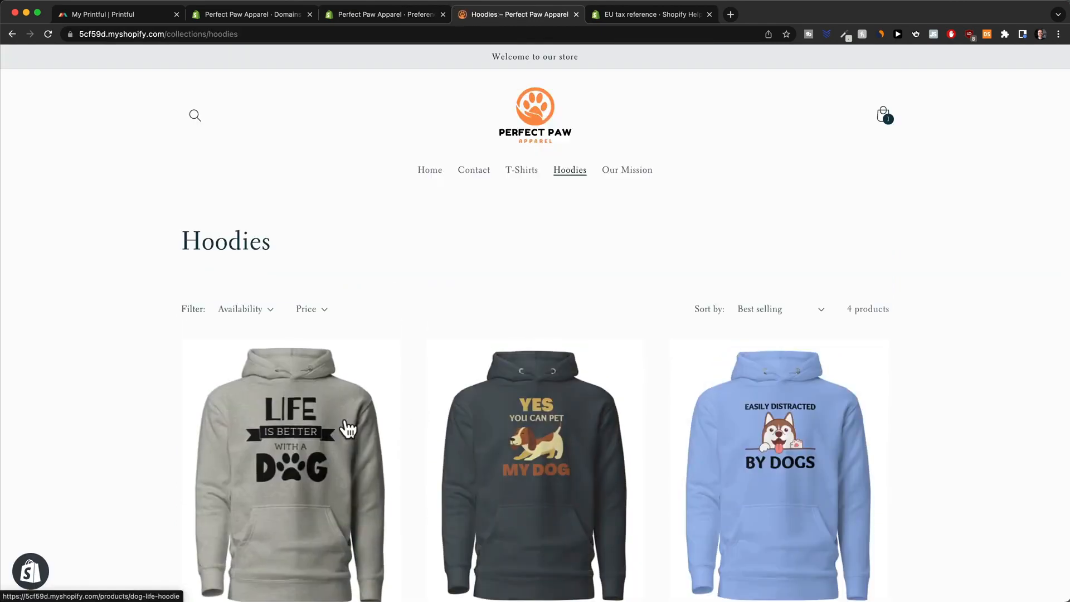
click(348, 429)
scroll(347, 429, down, 3)
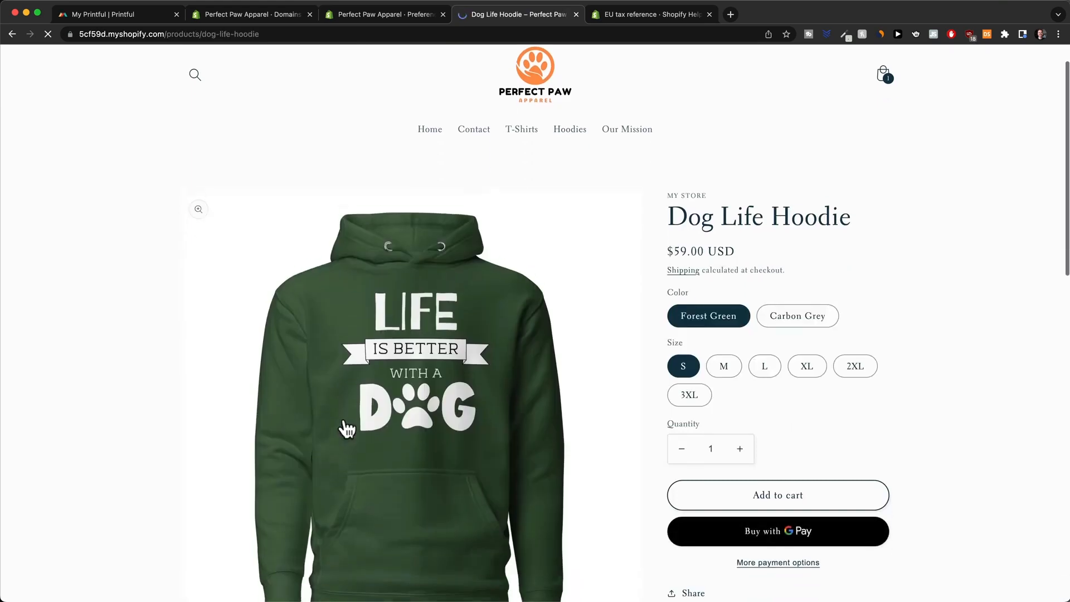
Step: Review the Dog Life Hoodie page and add one hoodie in Forest Green, size S, to the cart
scroll(513, 337, down, 1)
scroll(521, 335, up, 3)
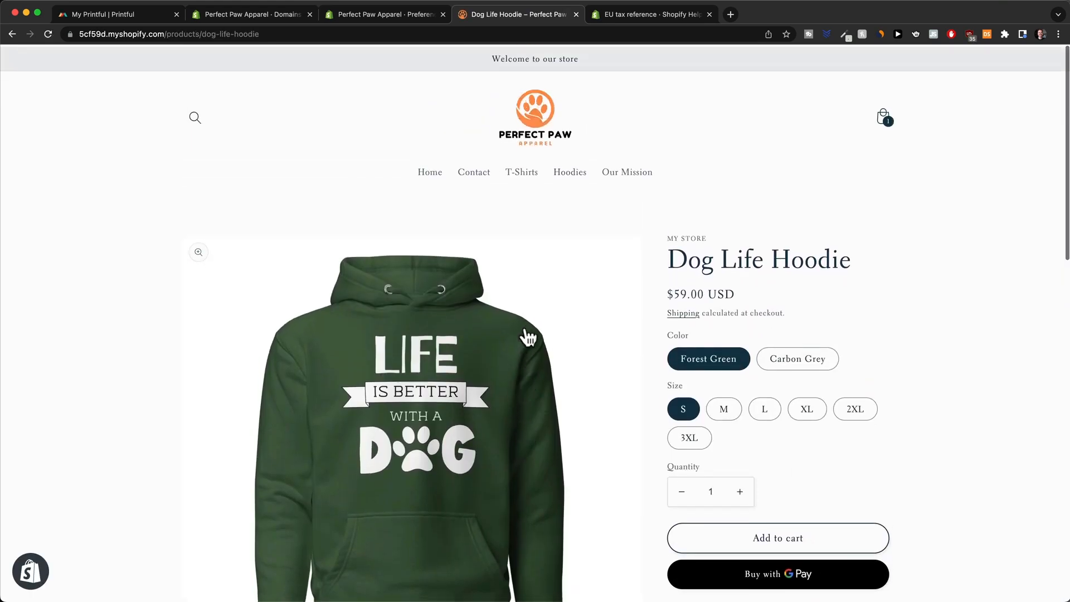
scroll(527, 334, down, 2)
scroll(741, 420, down, 1)
click(754, 422)
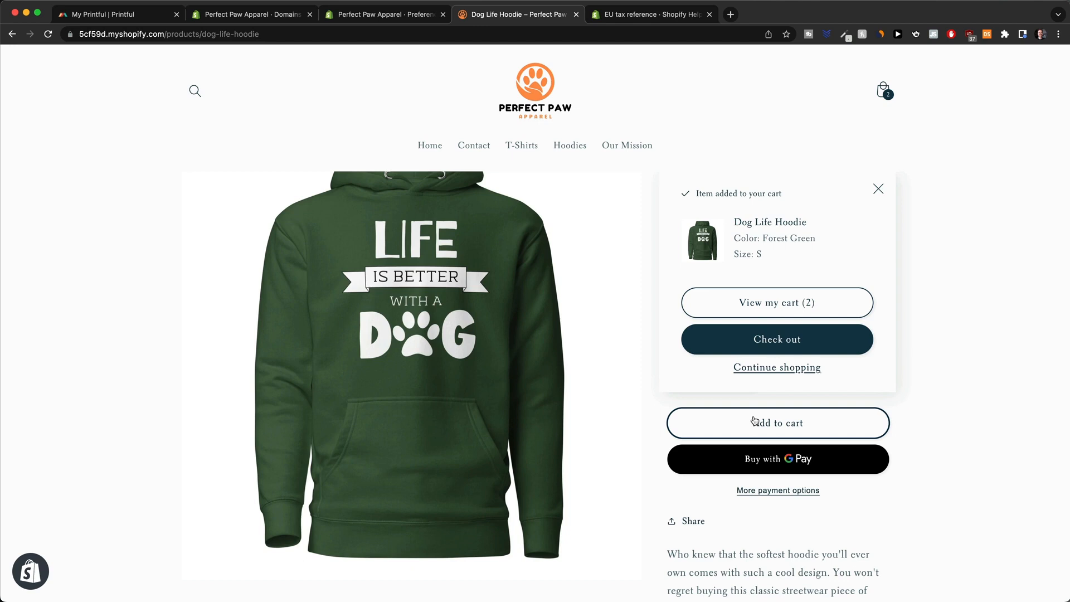
scroll(755, 421, up, 1)
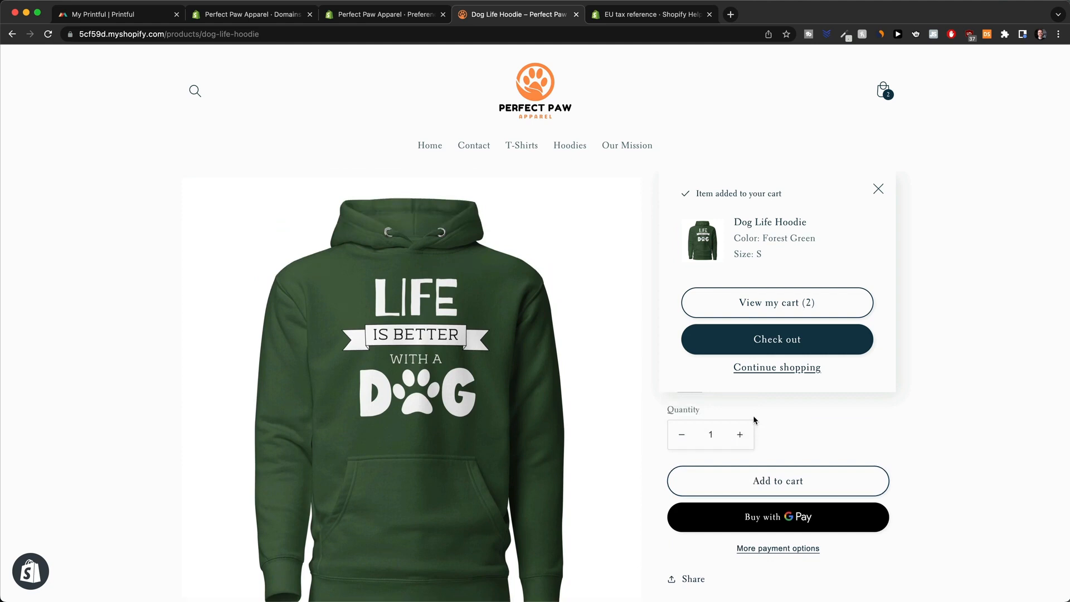
scroll(612, 329, up, 1)
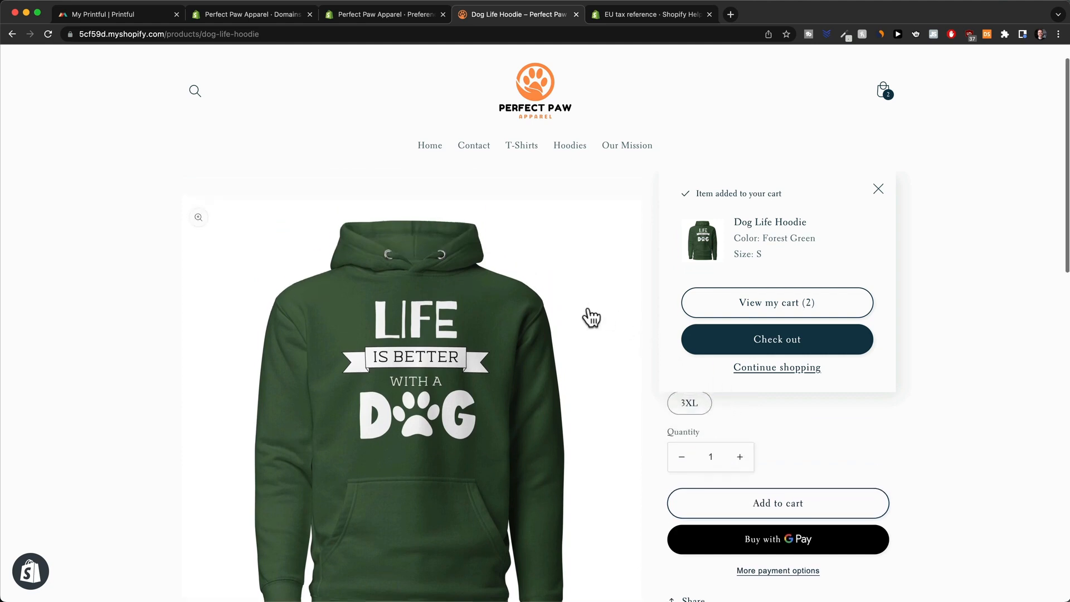